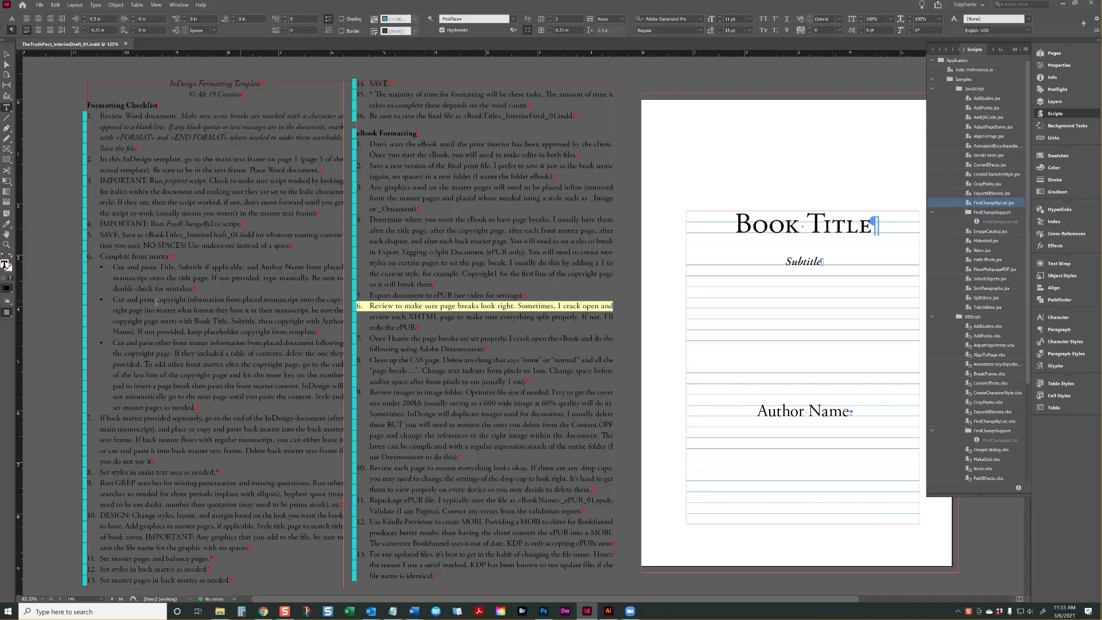
# - Cut the title "THE TRUTH PACT" from the first page of the placed manuscript text
pyautogui.click(135, 299)
pyautogui.scroll(-15, 804, 294)
pyautogui.scroll(-10, 804, 294)
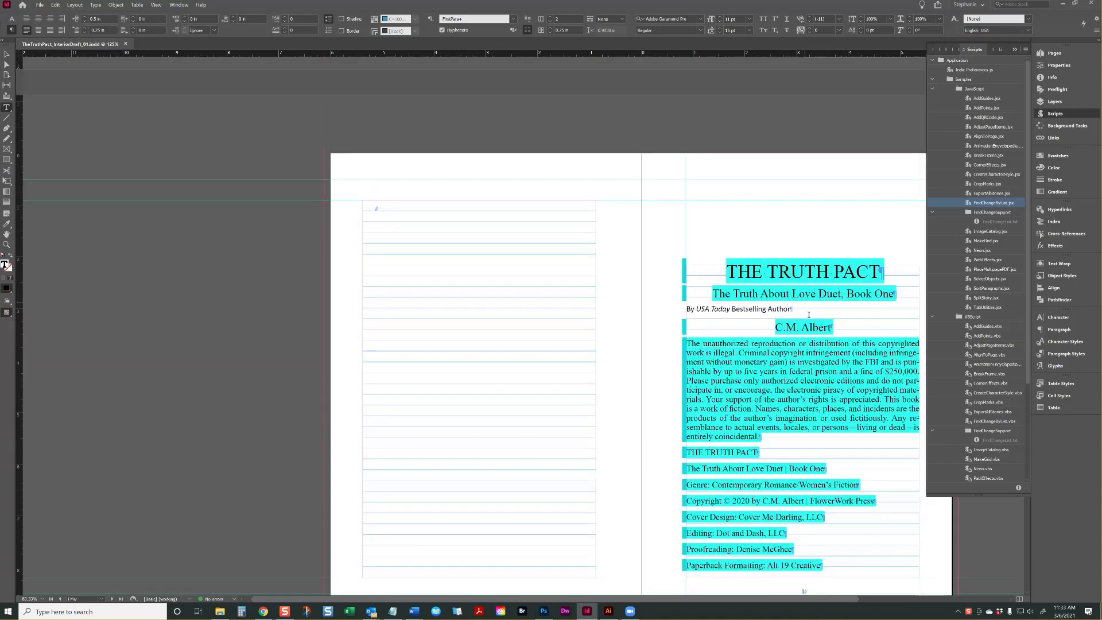
pyautogui.moveTo(874, 273); pyautogui.dragTo(724, 270)
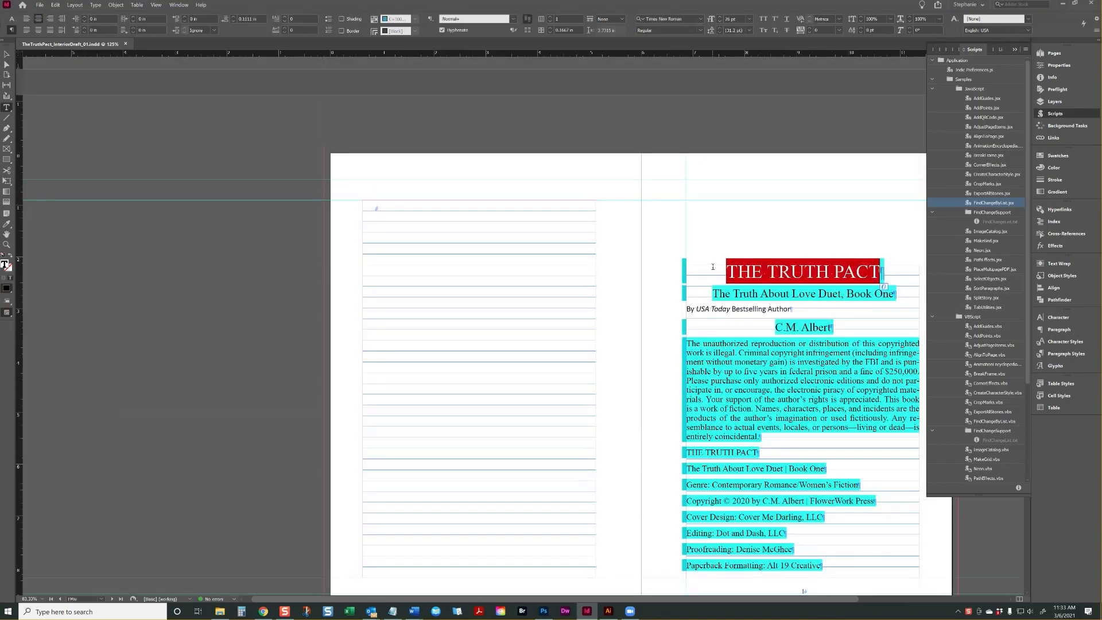
pyautogui.hotkey('ctrl', 'x')
# - Select the "Book Title" placeholder on the title page and display the document's paragraph styles
pyautogui.scroll(12, 861, 247)
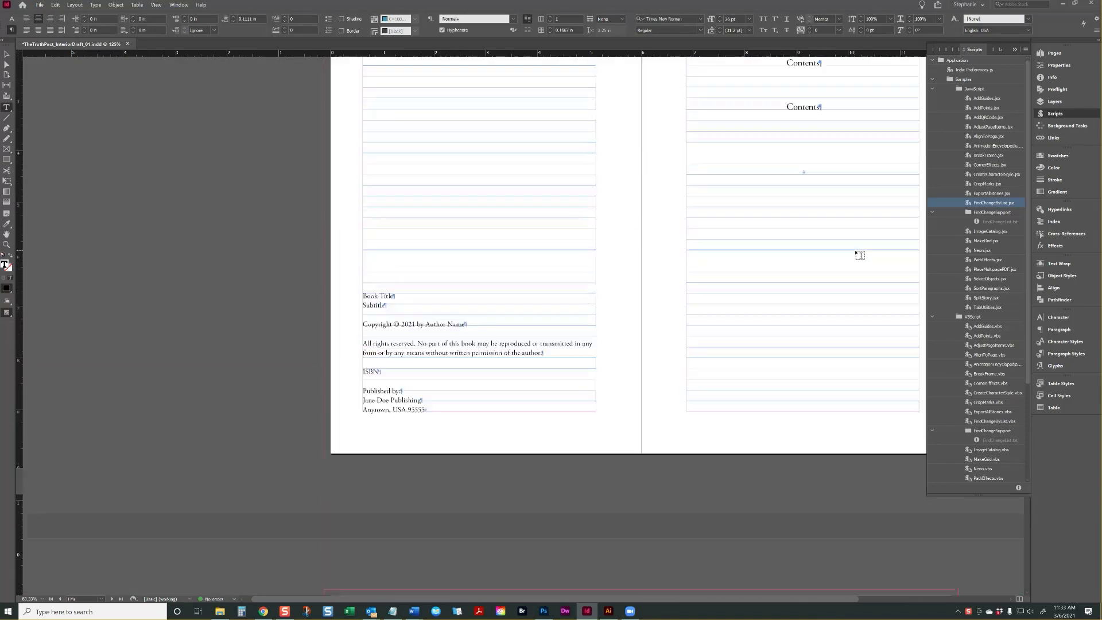
pyautogui.scroll(5, 856, 251)
pyautogui.moveTo(867, 169); pyautogui.dragTo(733, 171)
pyautogui.click(867, 170)
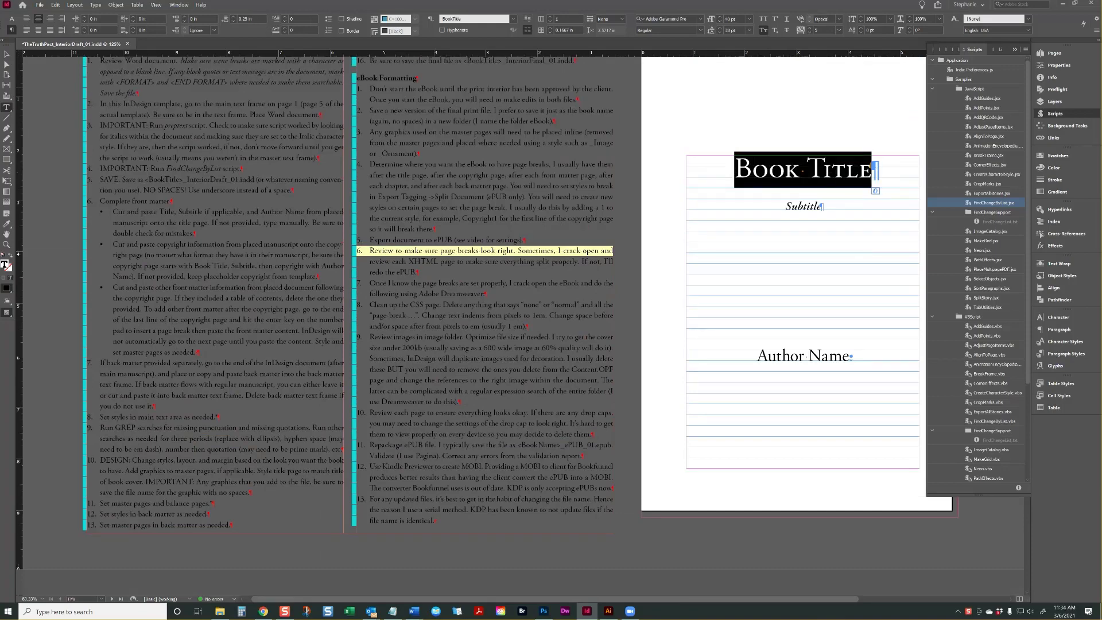
pyautogui.click(55, 5)
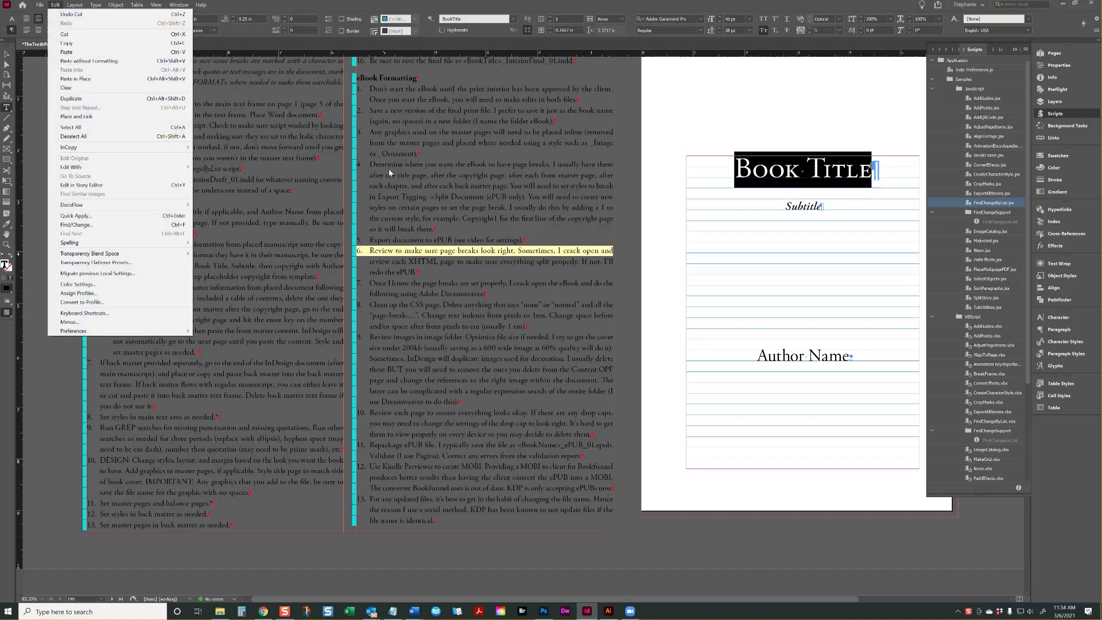
pyautogui.click(1066, 354)
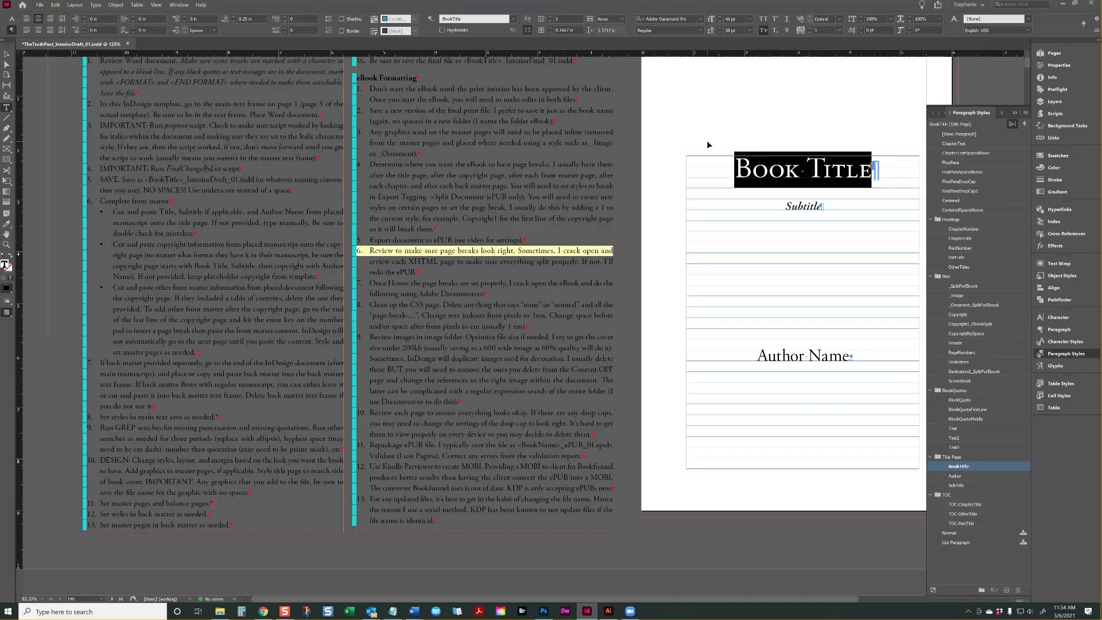
# - Try pasting the cut title over the placeholder with its original formatting, and undo that paste
pyautogui.hotkey('ctrl', 'v')
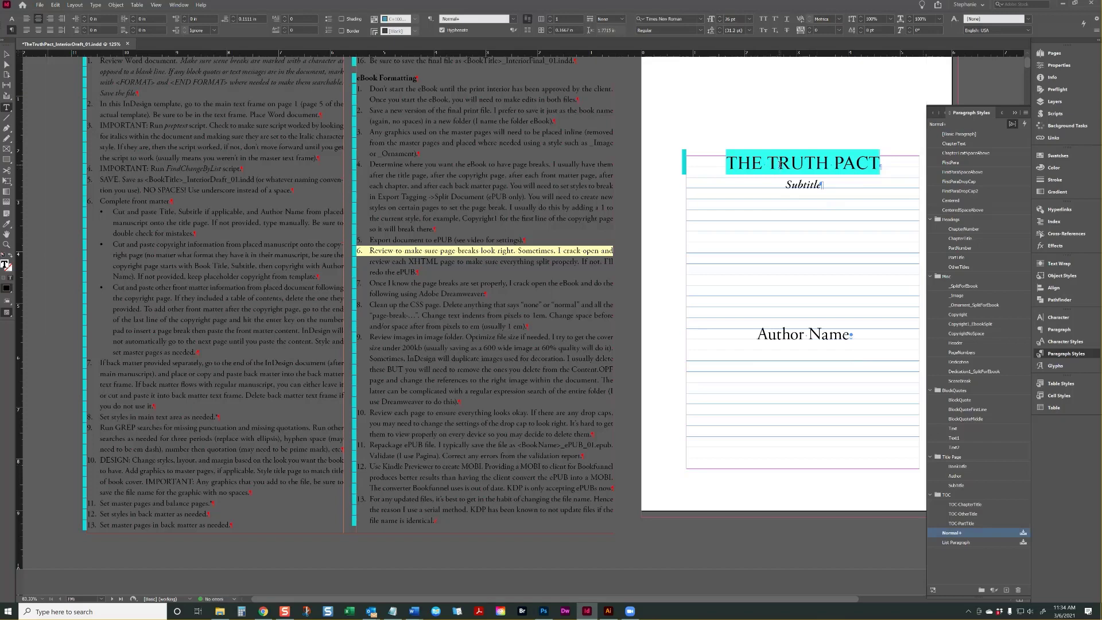
pyautogui.click(780, 166)
pyautogui.hotkey('ctrl', 'z')
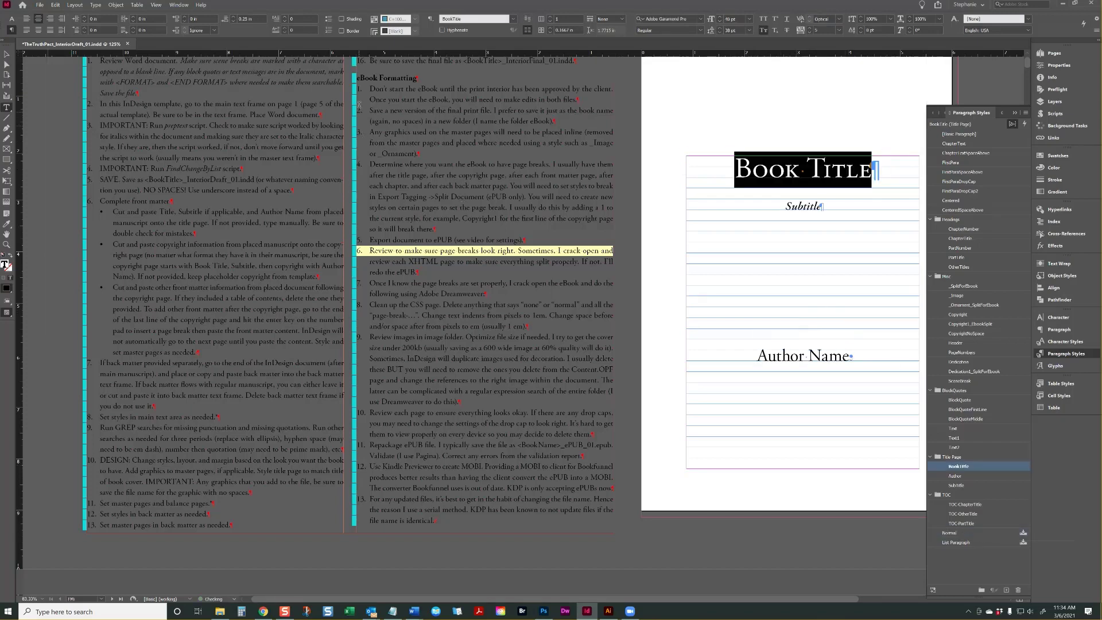
# - Replace the "Book Title" placeholder with the cut title pasted without formatting, and check the title on the copyright page
pyautogui.click(55, 4)
pyautogui.click(74, 60)
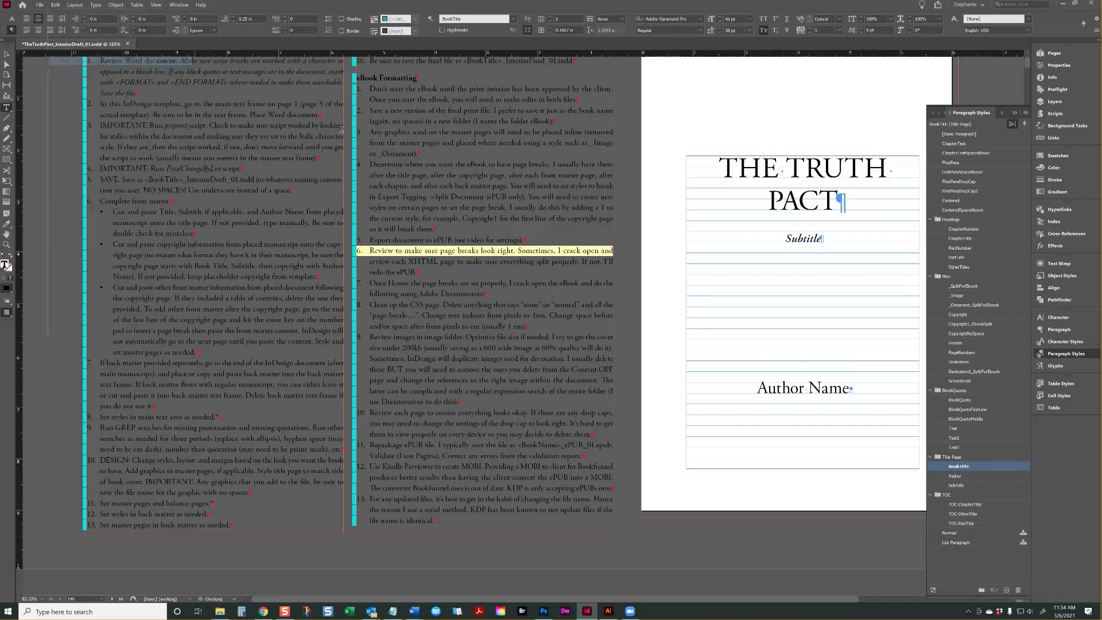
pyautogui.hotkey('ctrl', 'a')
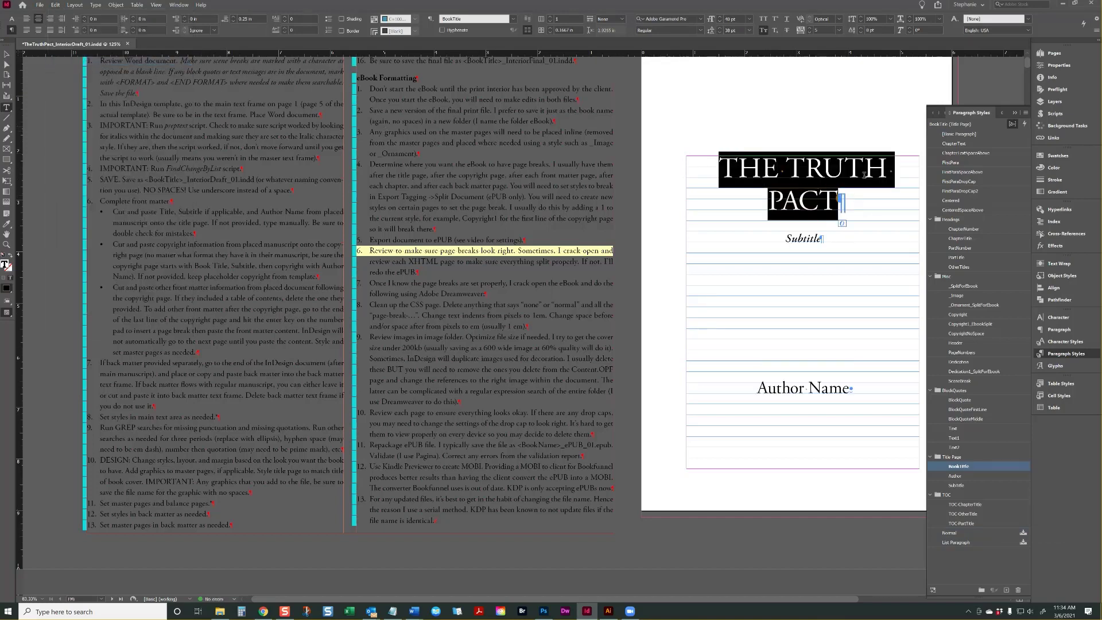
pyautogui.click(834, 200)
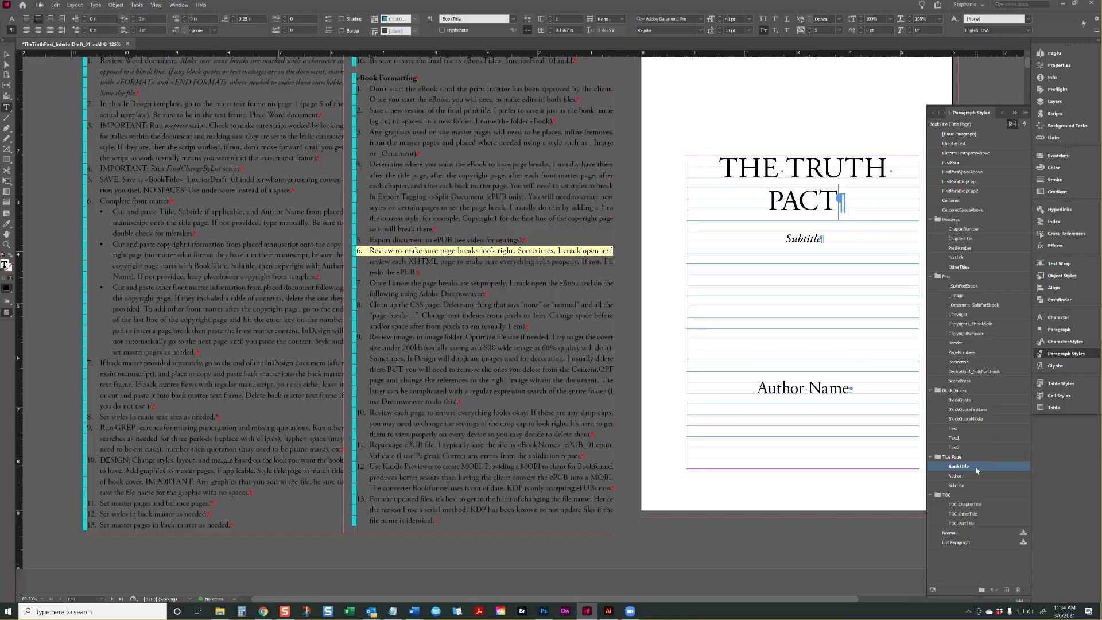
pyautogui.scroll(-10, 405, 287)
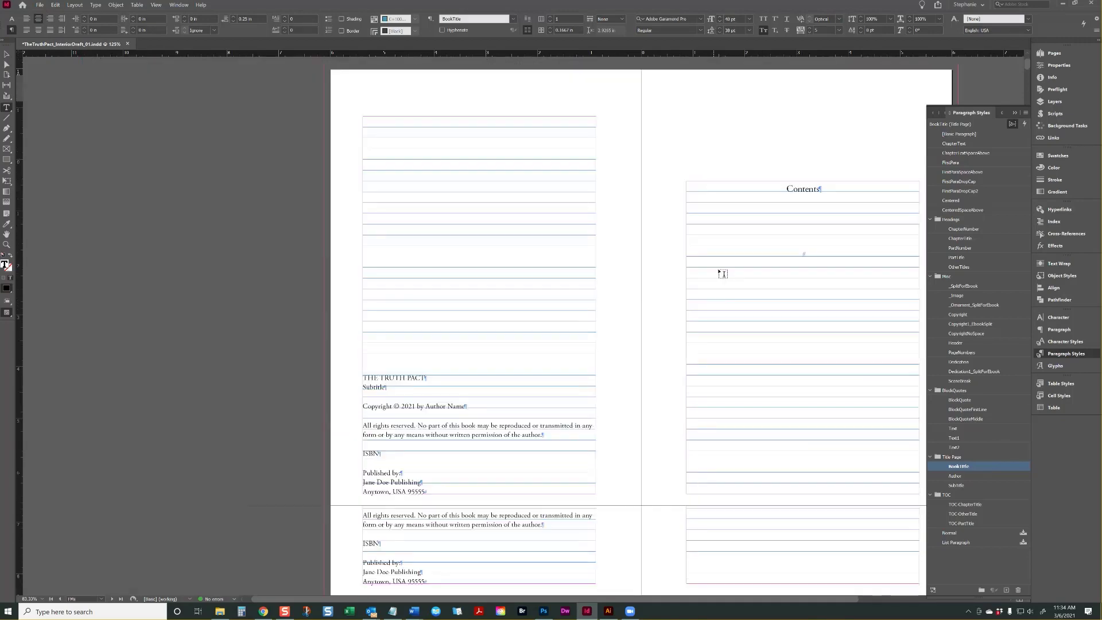
pyautogui.moveTo(431, 291); pyautogui.dragTo(363, 288)
pyautogui.scroll(10, 877, 241)
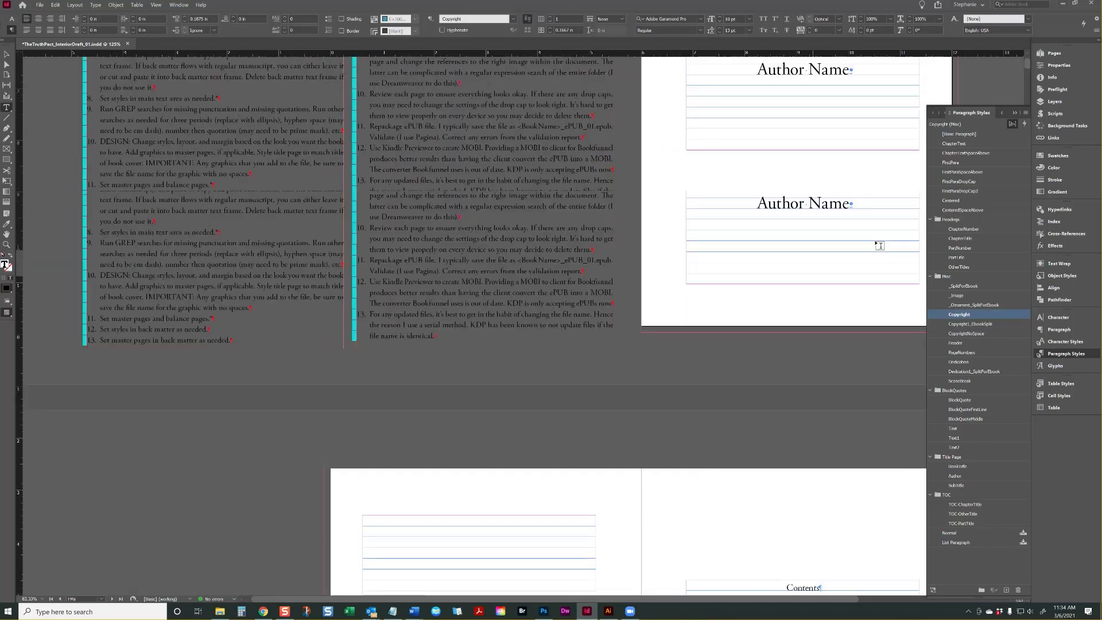
# - Change the case of the full title on the title page to Title Case
pyautogui.moveTo(840, 290); pyautogui.dragTo(713, 242)
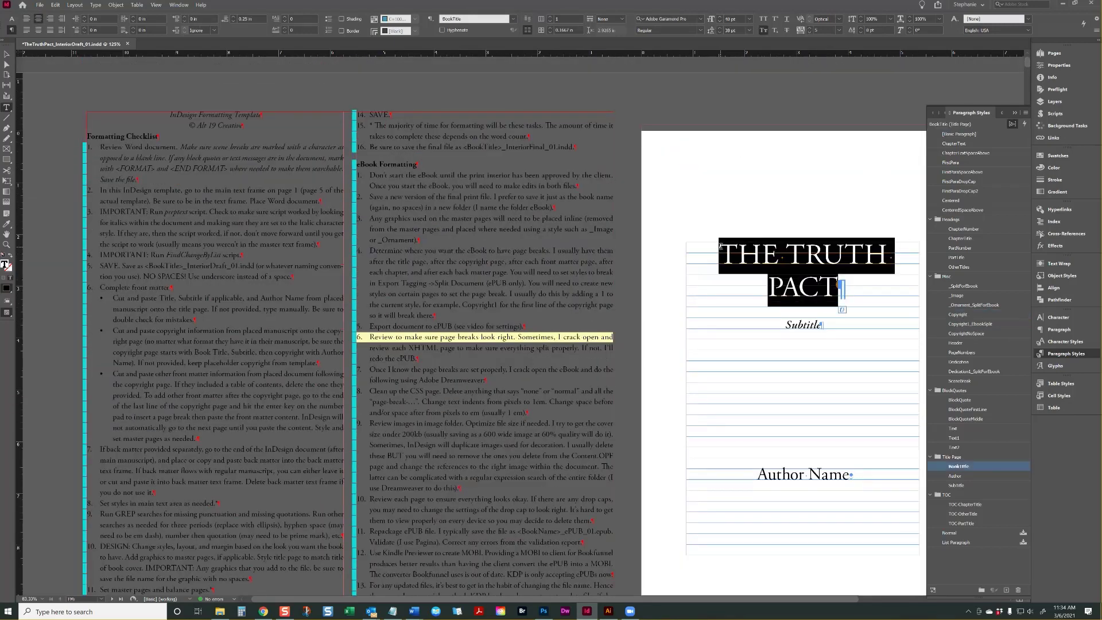
pyautogui.rightClick(786, 254)
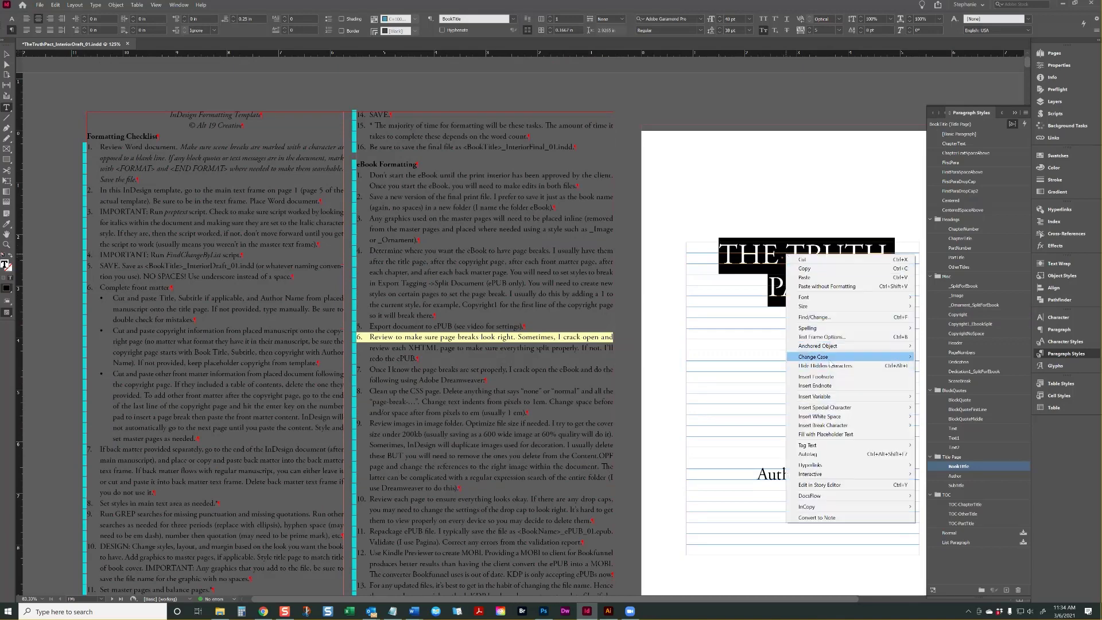
pyautogui.click(737, 272)
pyautogui.moveTo(838, 292); pyautogui.dragTo(825, 290)
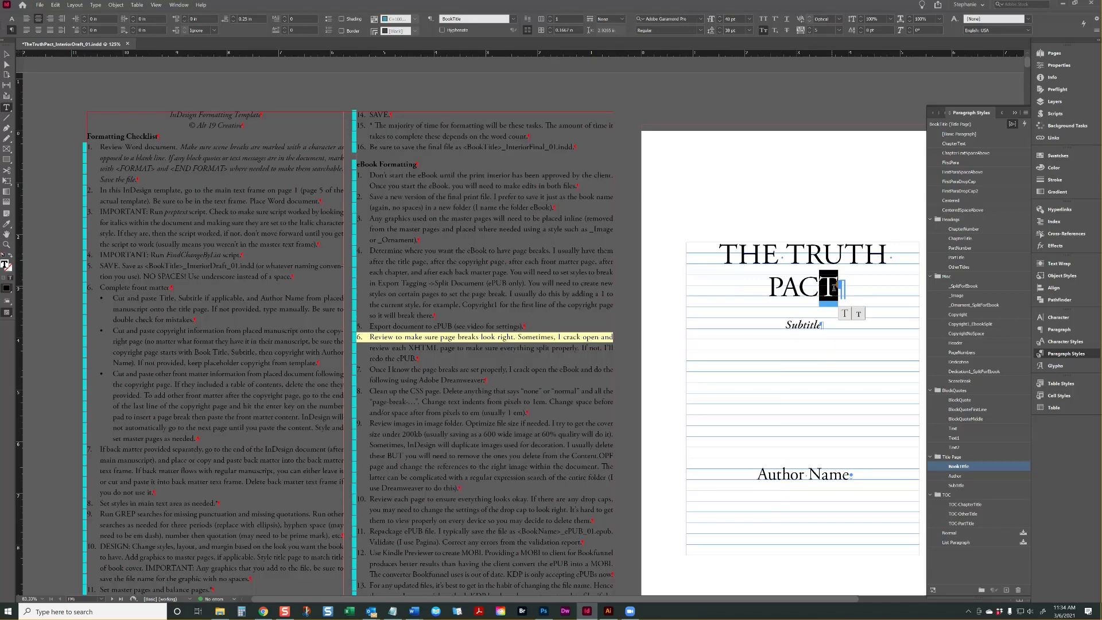
pyautogui.click(836, 287)
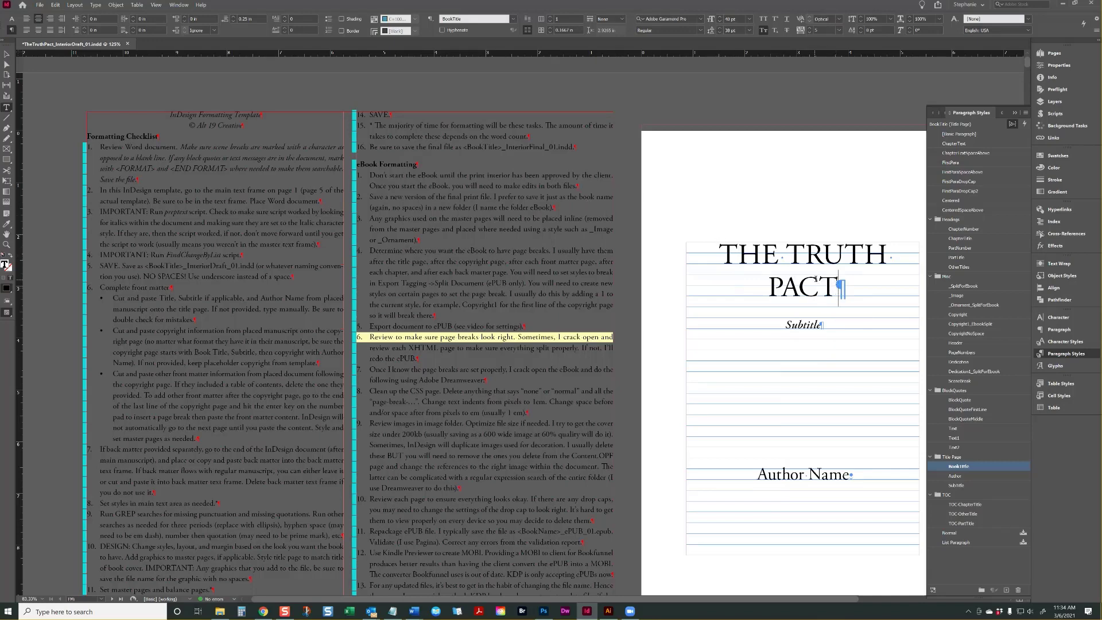
pyautogui.doubleClick(760, 269)
pyautogui.tripleClick(760, 268)
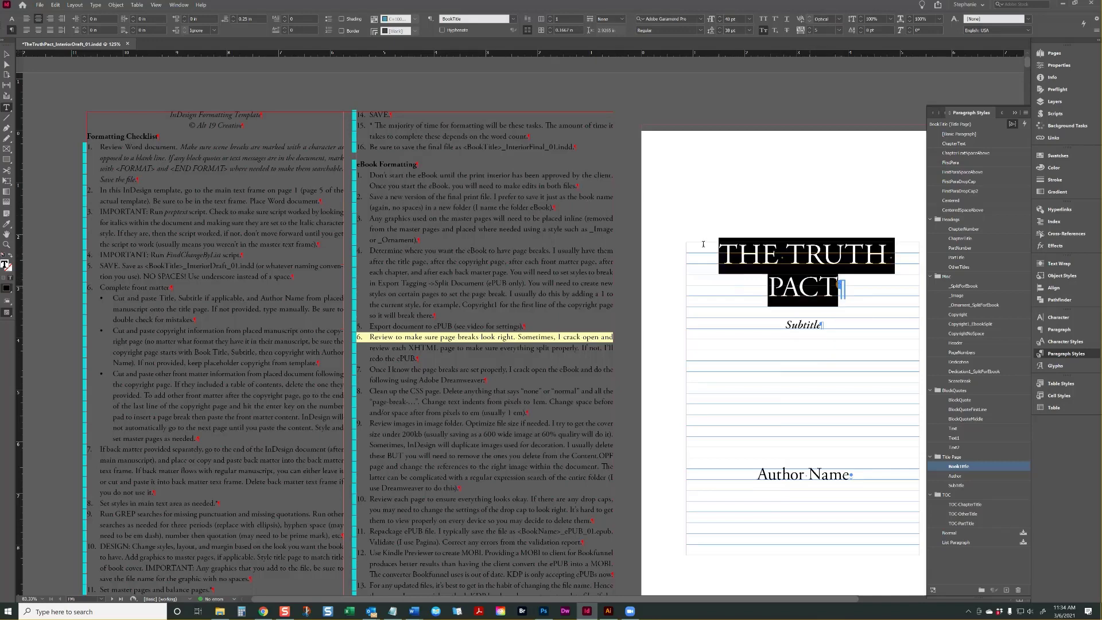
pyautogui.rightClick(733, 251)
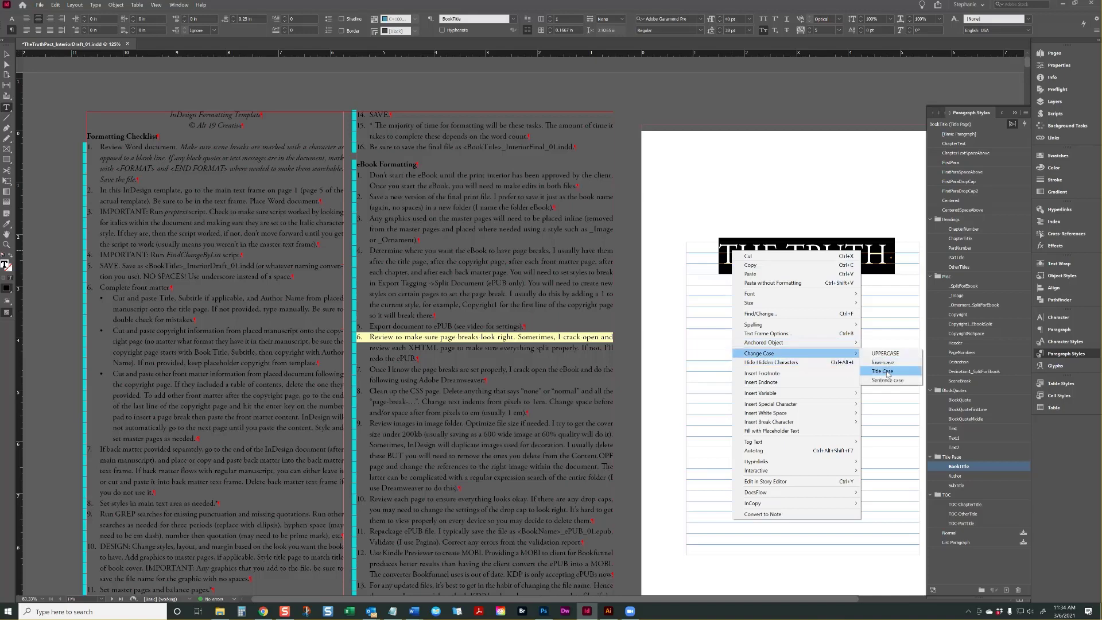
pyautogui.click(887, 371)
pyautogui.click(813, 257)
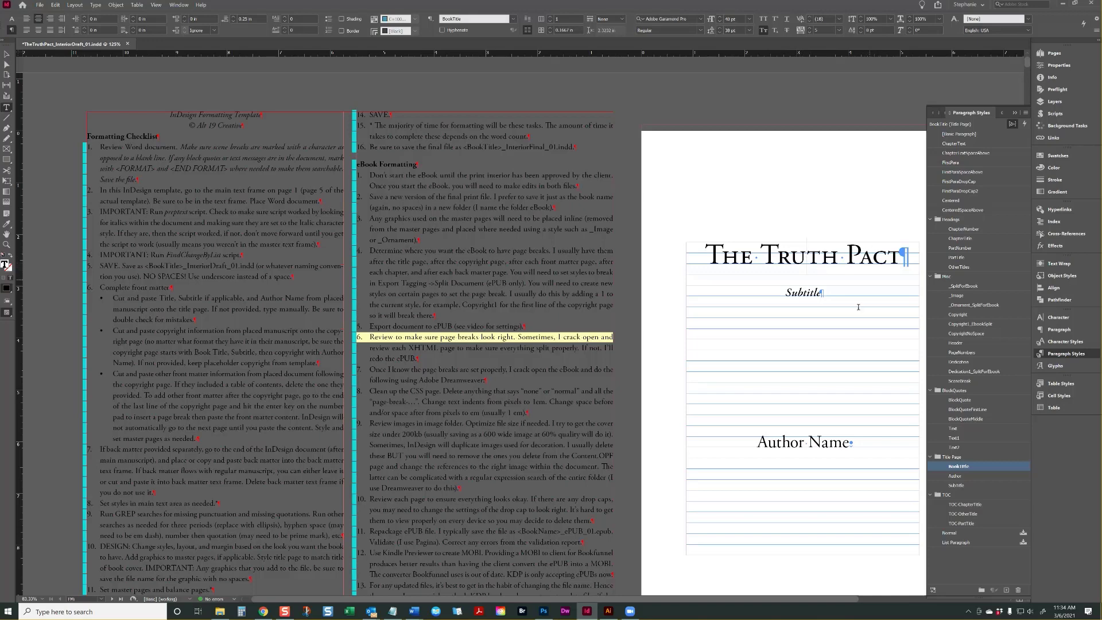
# - Move the subtitle "The Truth About Love Duet, Book One" from the manuscript text into the title page's Subtitle placeholder, without its formatting
pyautogui.scroll(-10, 858, 307)
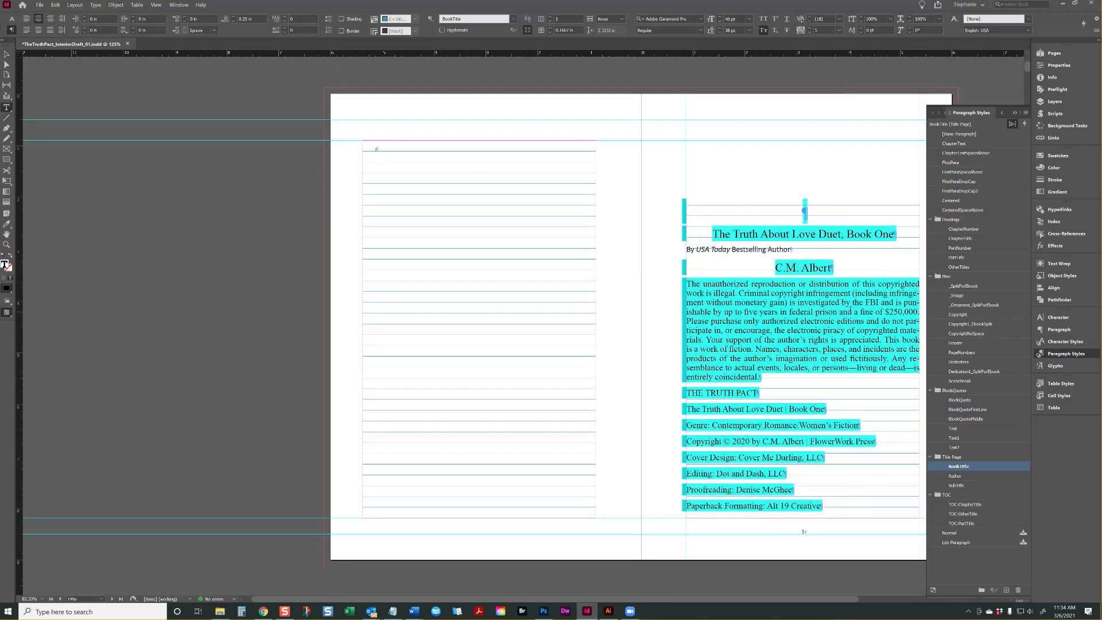
pyautogui.moveTo(894, 235); pyautogui.dragTo(711, 234)
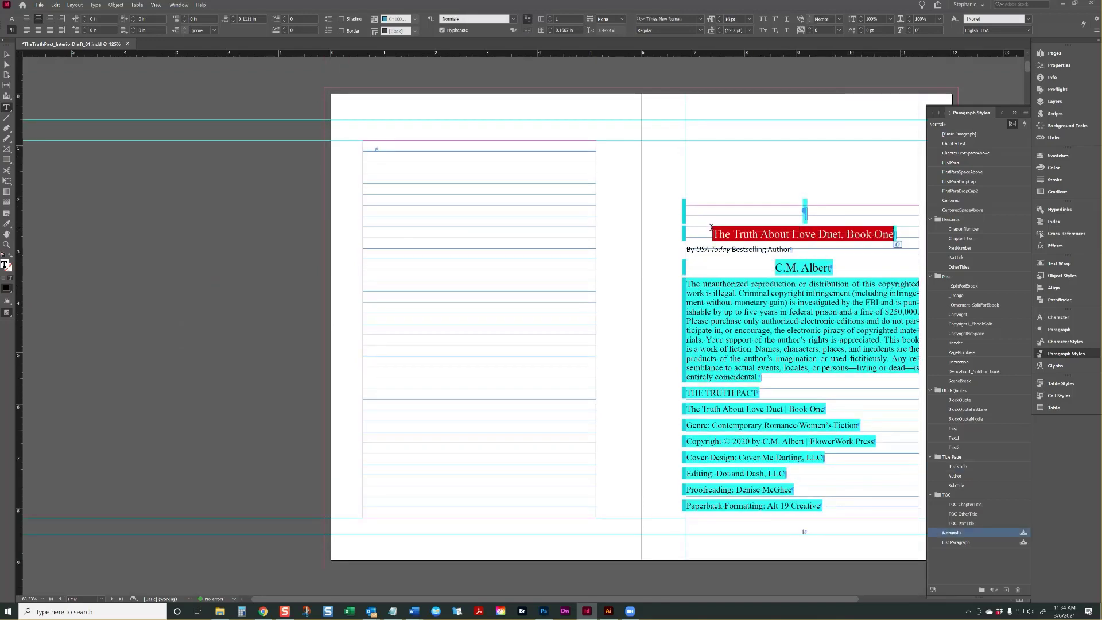
pyautogui.hotkey('ctrl', 'x')
pyautogui.scroll(10, 803, 229)
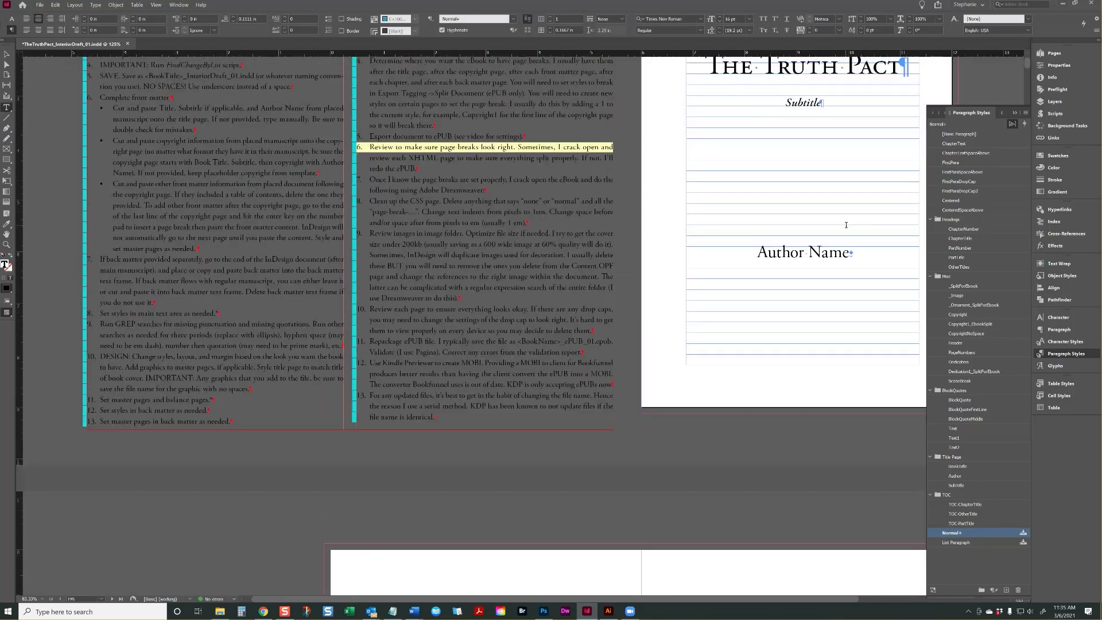
pyautogui.scroll(2, 846, 224)
pyautogui.doubleClick(803, 236)
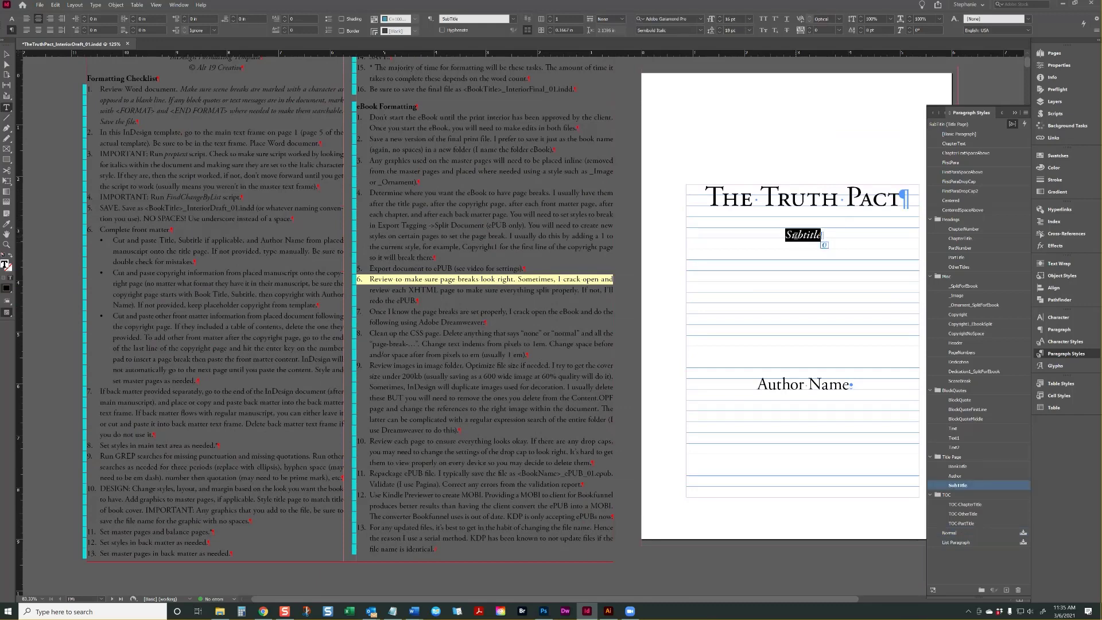
pyautogui.hotkey('ctrl', 'v')
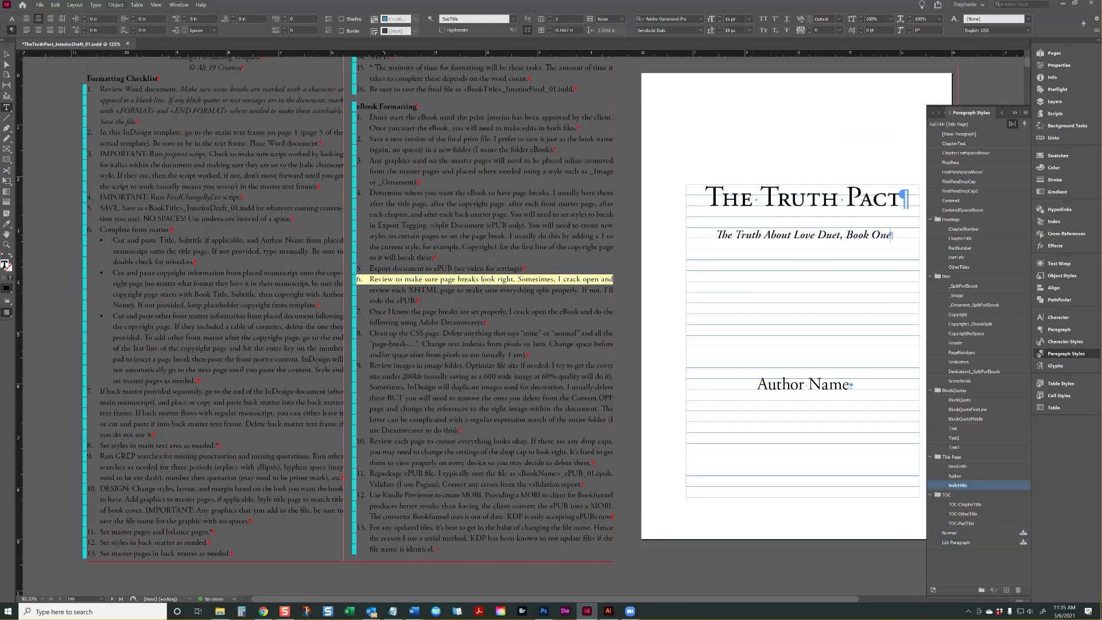
pyautogui.click(55, 5)
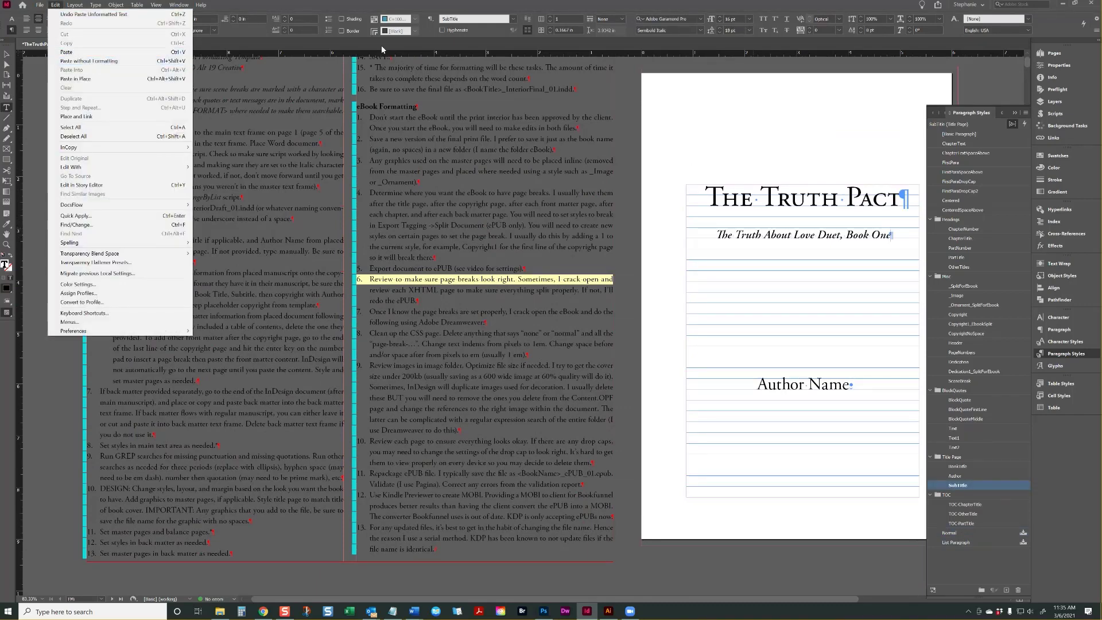
pyautogui.click(835, 236)
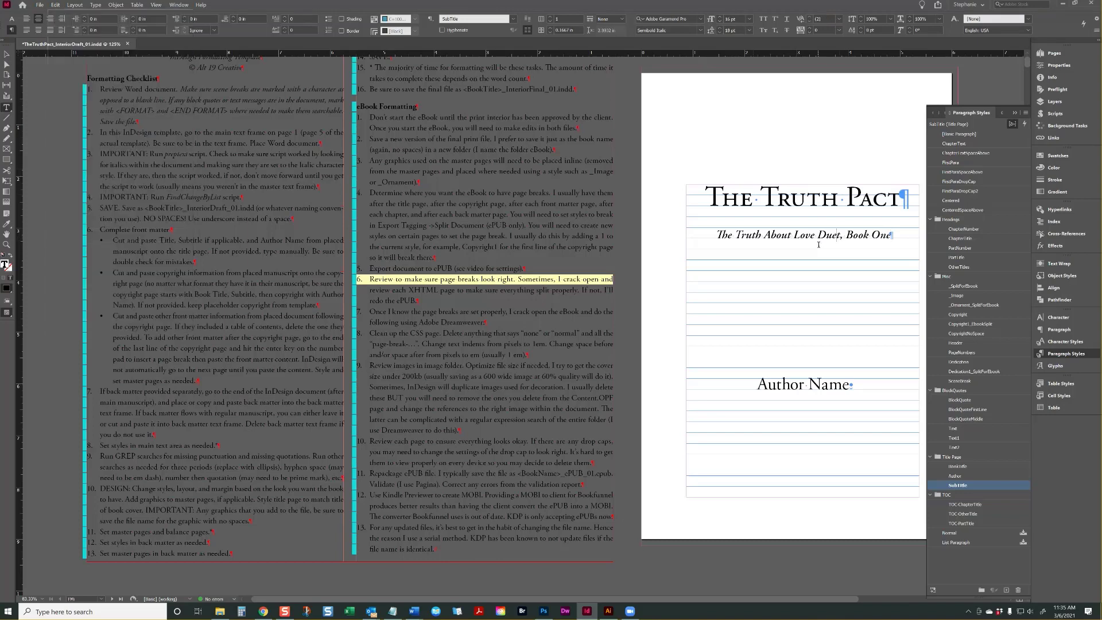
# - Move the author's name from the manuscript text into the title page's "Author Name" placeholder, pasting it without formatting
pyautogui.scroll(-5, 826, 244)
pyautogui.scroll(-3, 823, 251)
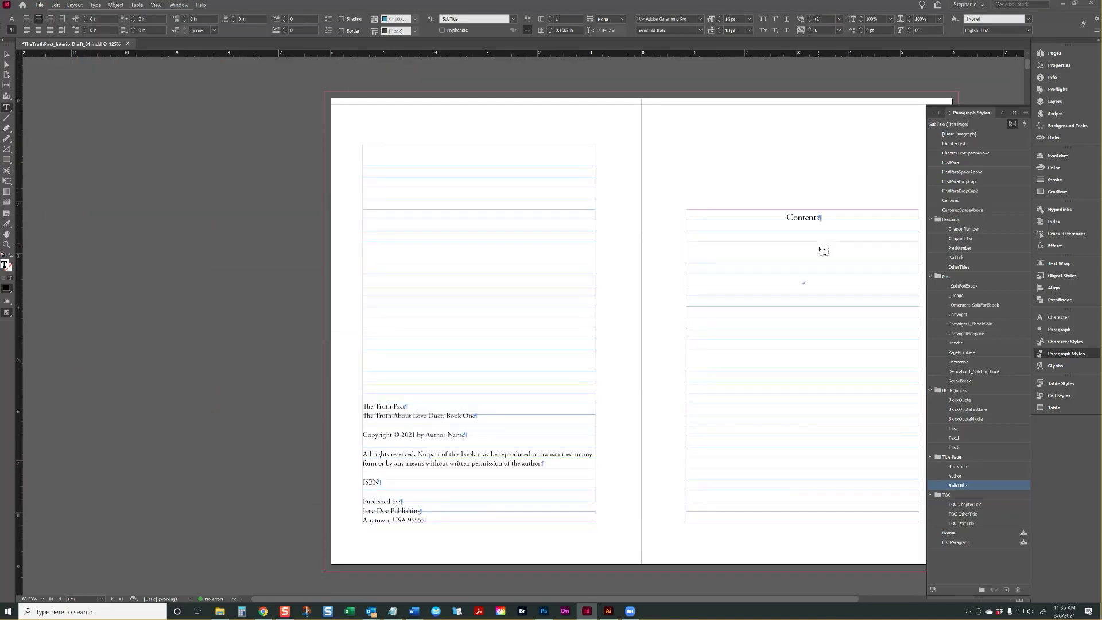
pyautogui.scroll(-7, 820, 246)
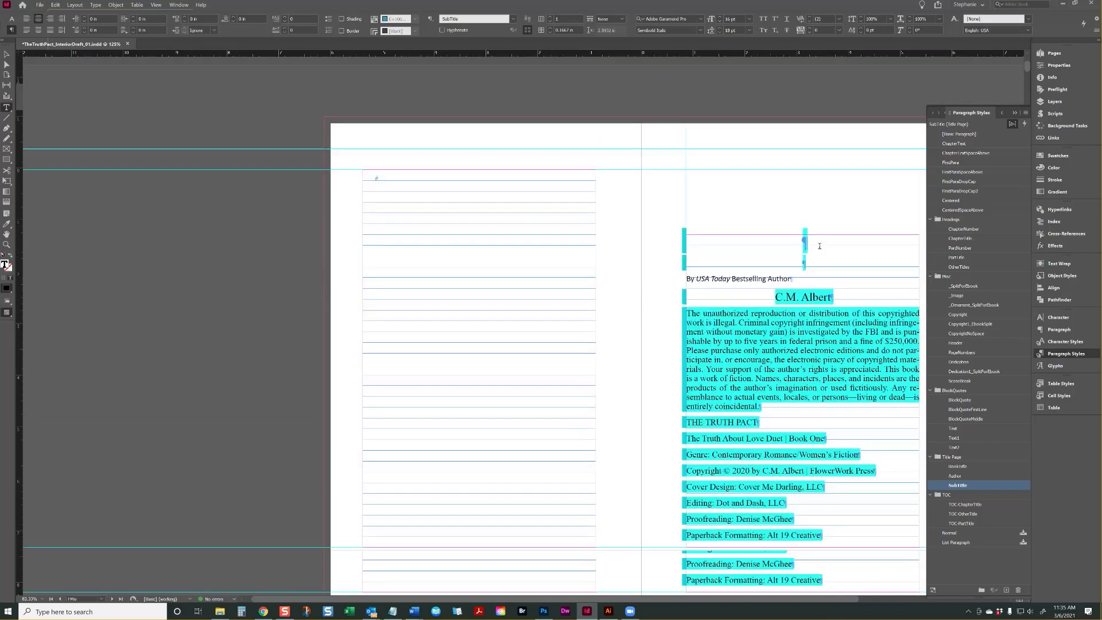
pyautogui.moveTo(838, 304); pyautogui.dragTo(753, 294)
pyautogui.hotkey('ctrl', 'c')
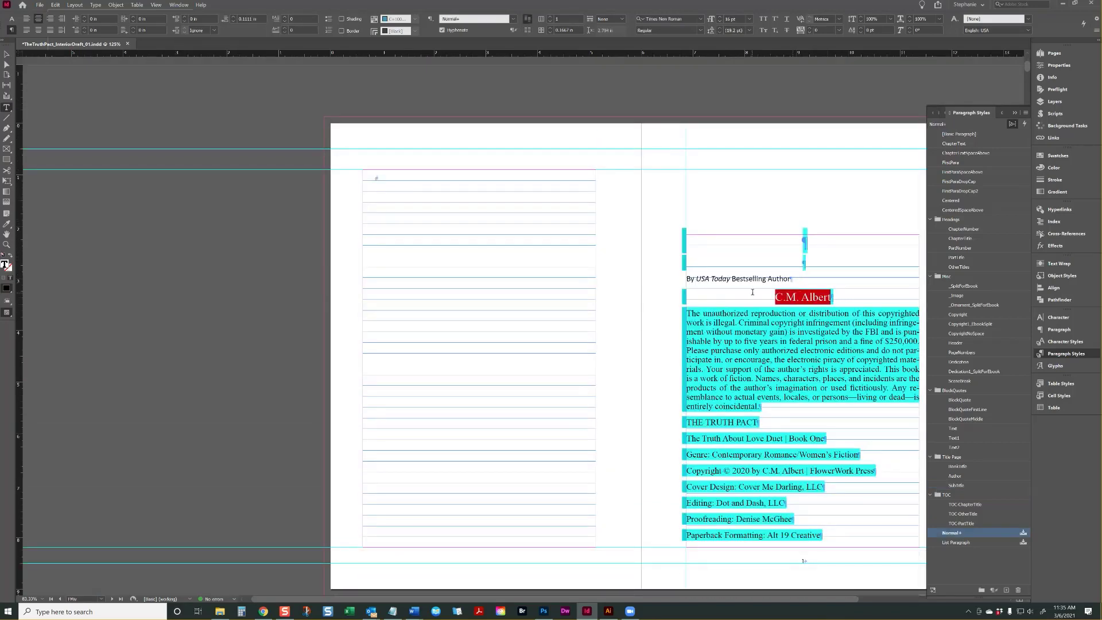
pyautogui.press('BackSpace')
pyautogui.scroll(6, 753, 294)
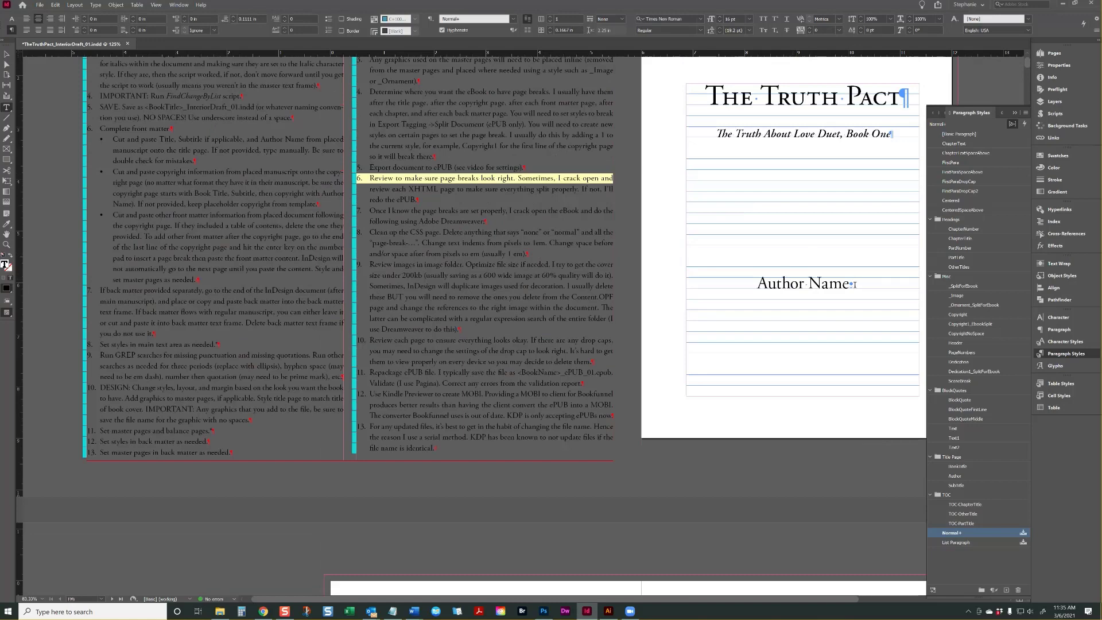
pyautogui.moveTo(854, 285); pyautogui.dragTo(750, 284)
pyautogui.hotkey('ctrl', 'v')
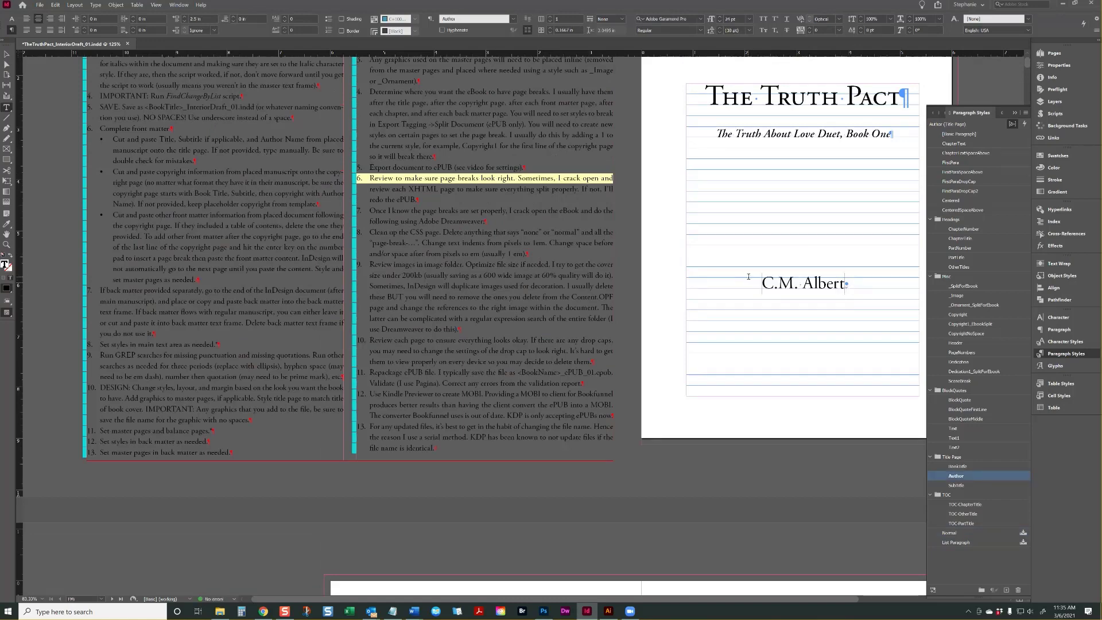
# - Move the line "By USA Today Bestselling Author" from the manuscript text to the title page above the author's name, pasting it without formatting
pyautogui.scroll(-6, 829, 289)
pyautogui.scroll(-2, 789, 317)
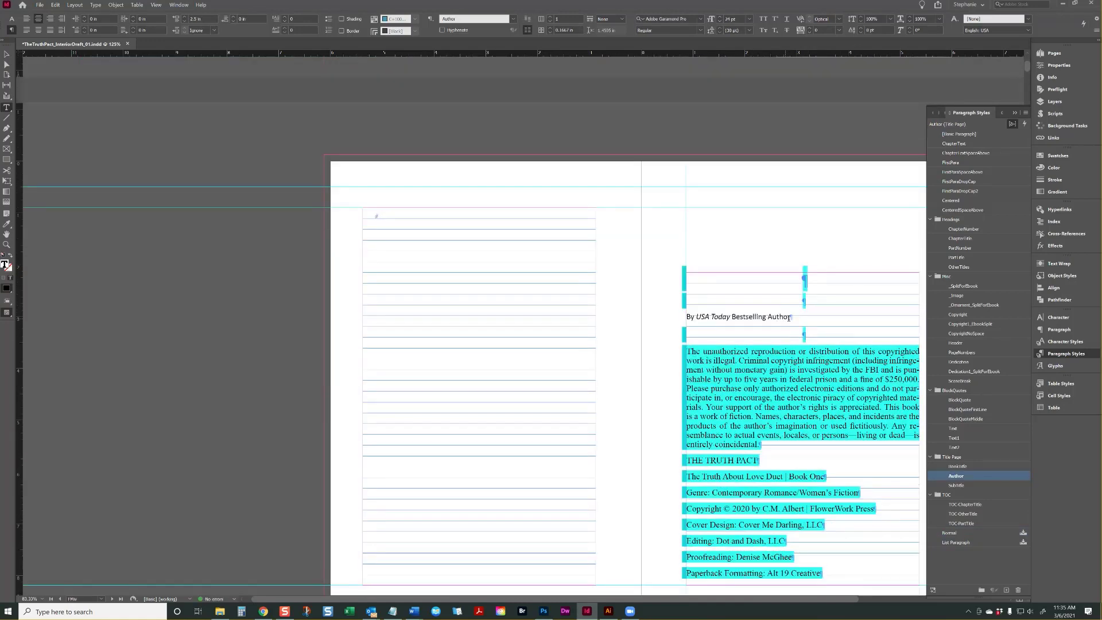
pyautogui.moveTo(791, 315); pyautogui.dragTo(686, 316)
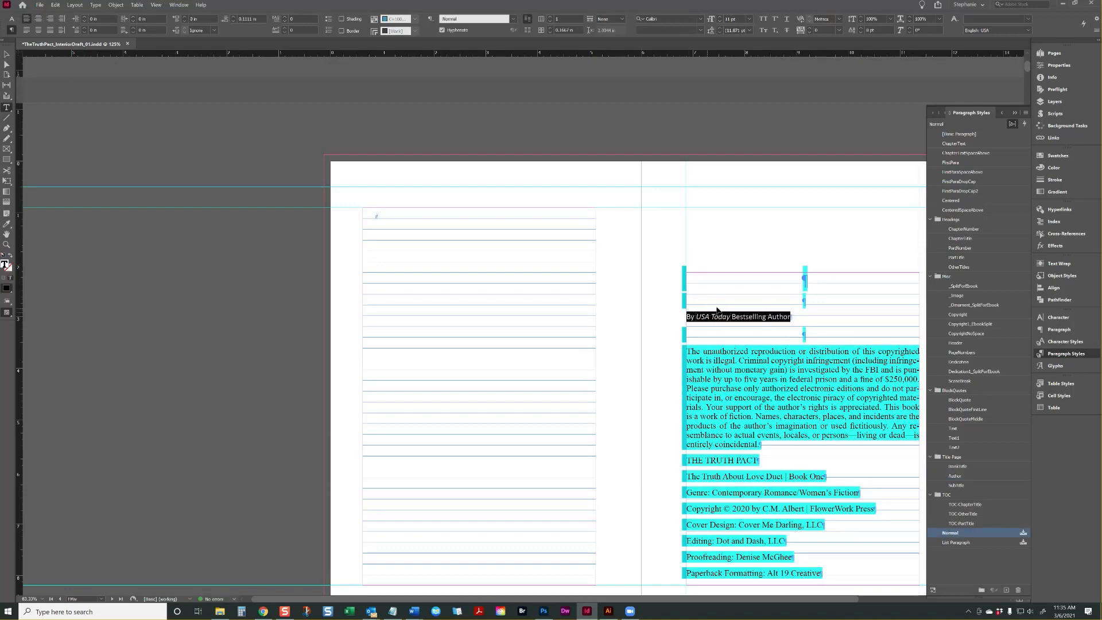
pyautogui.press('BackSpace')
pyautogui.scroll(10, 741, 284)
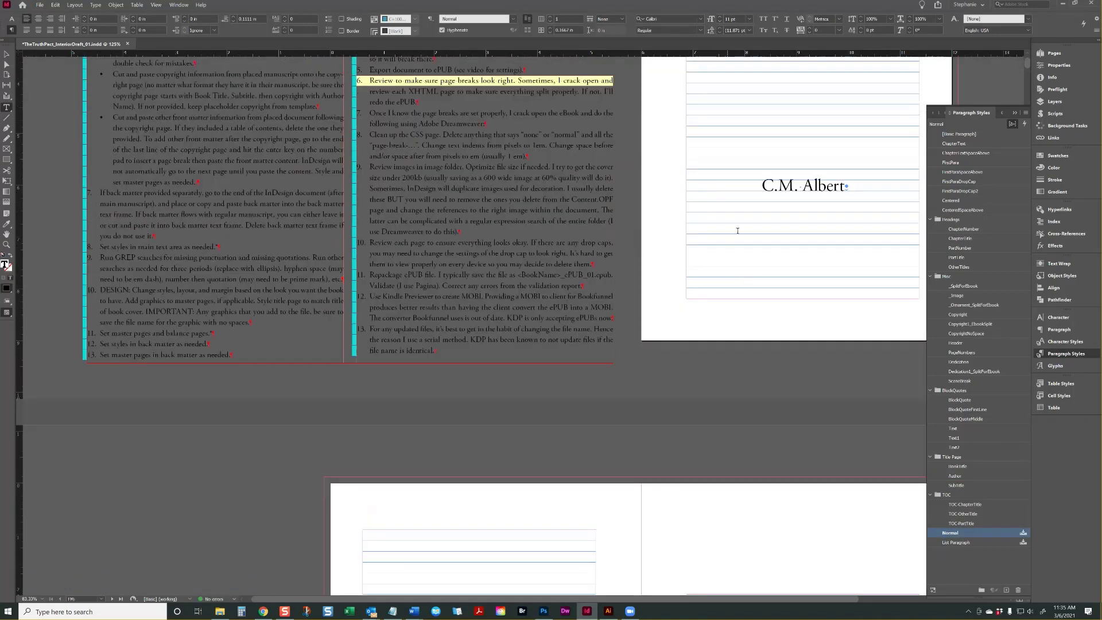
pyautogui.click(742, 189)
pyautogui.scroll(-5, 742, 188)
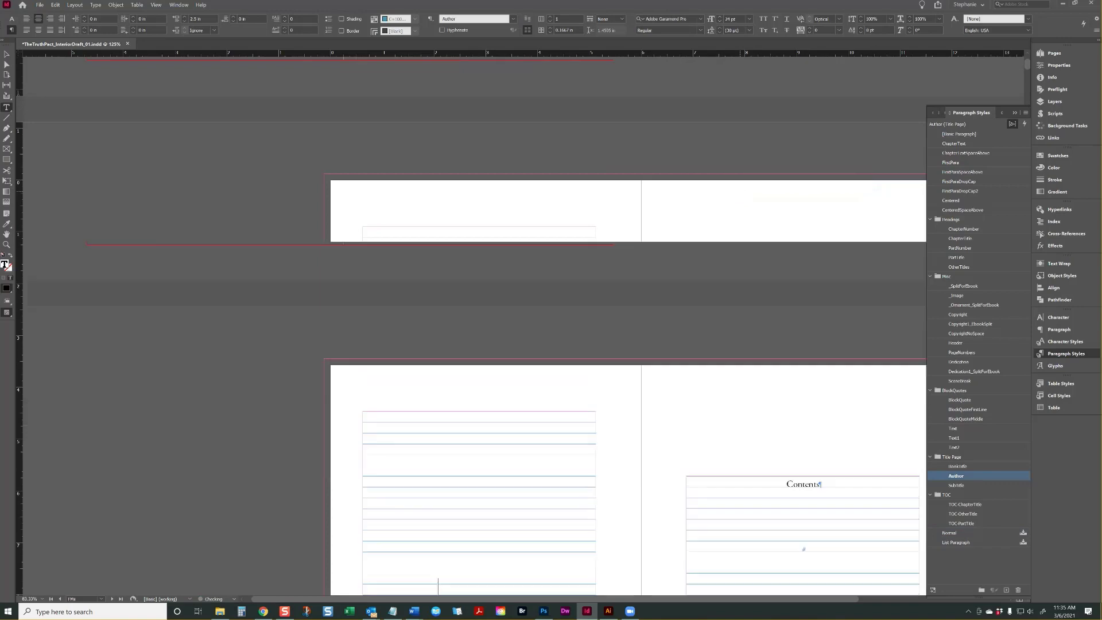
pyautogui.hotkey('ctrl', 'z')
pyautogui.scroll(5, 751, 199)
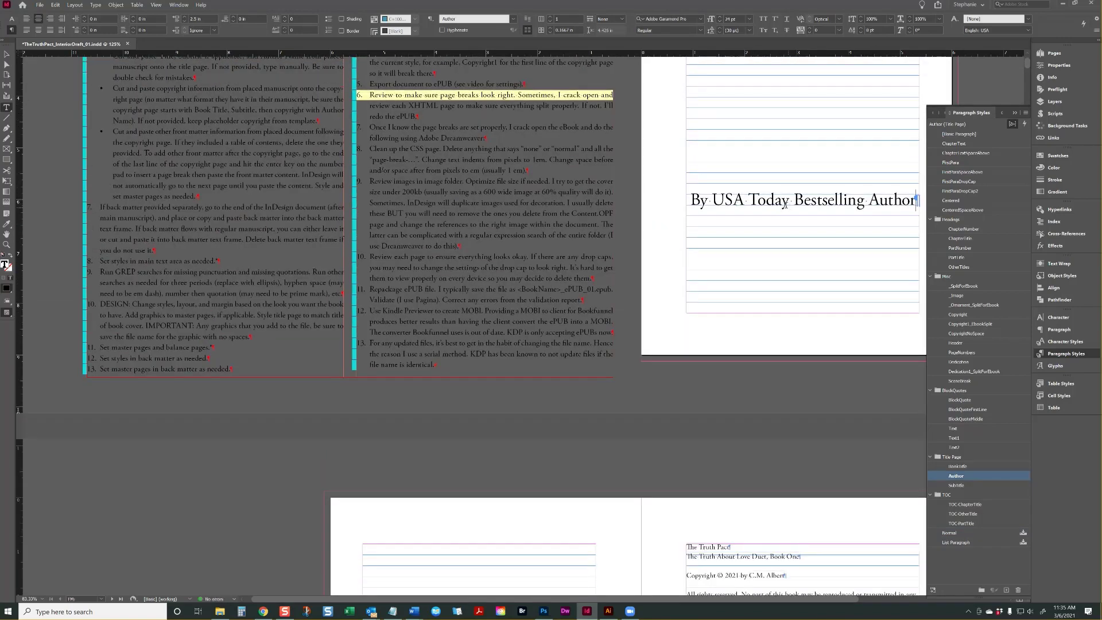
pyautogui.click(62, 6)
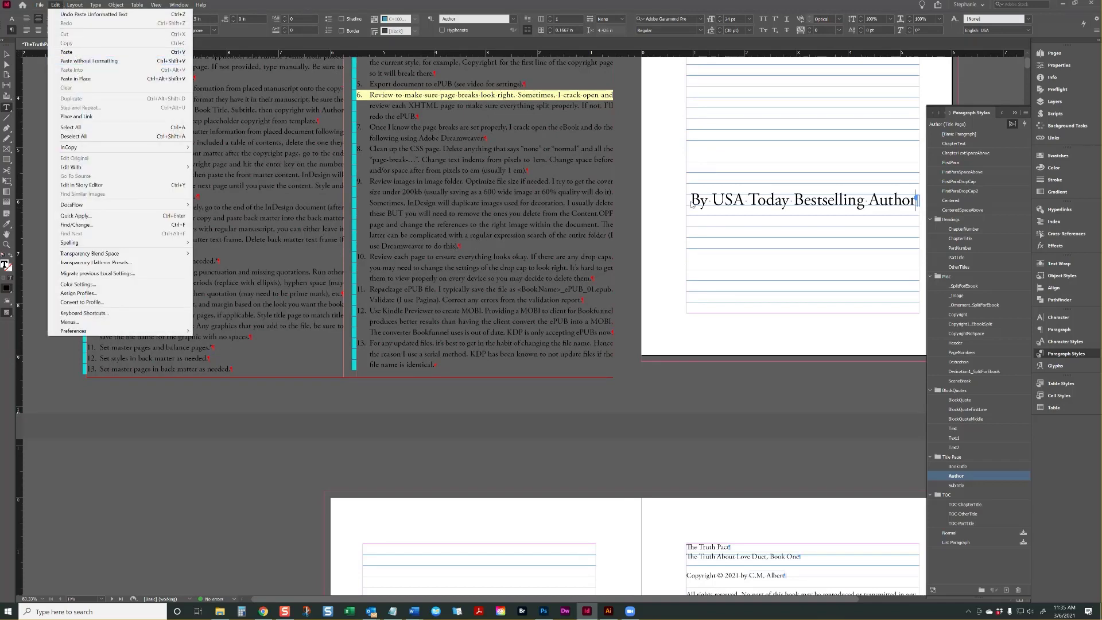
pyautogui.click(724, 210)
# - Apply the Italic character style to "USA Today" in the title page's author byline
pyautogui.moveTo(790, 201); pyautogui.dragTo(713, 201)
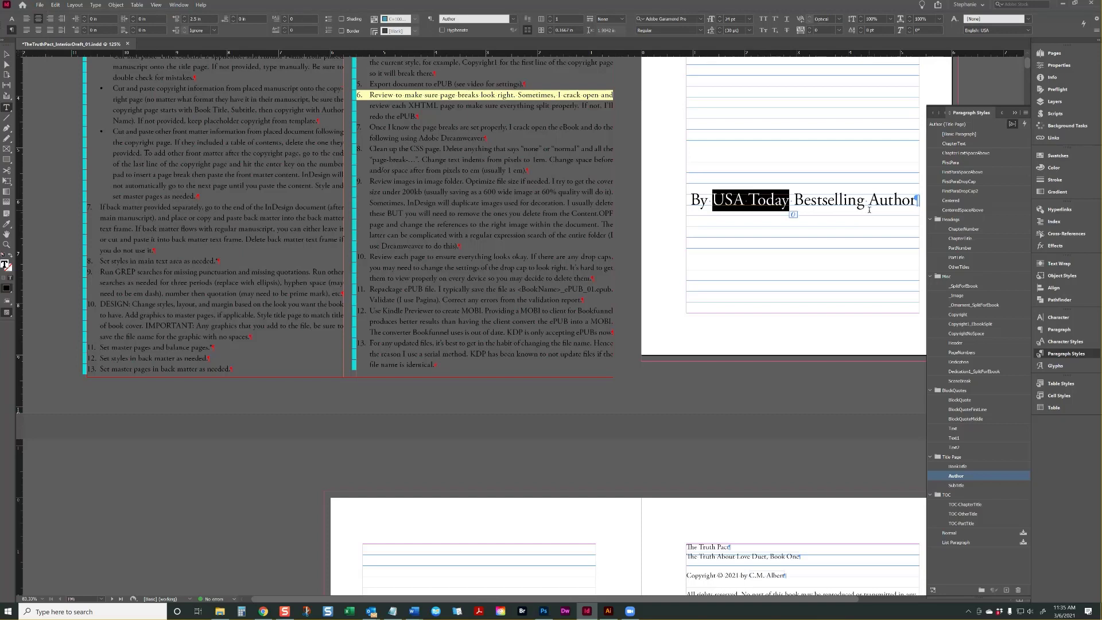
pyautogui.click(1062, 342)
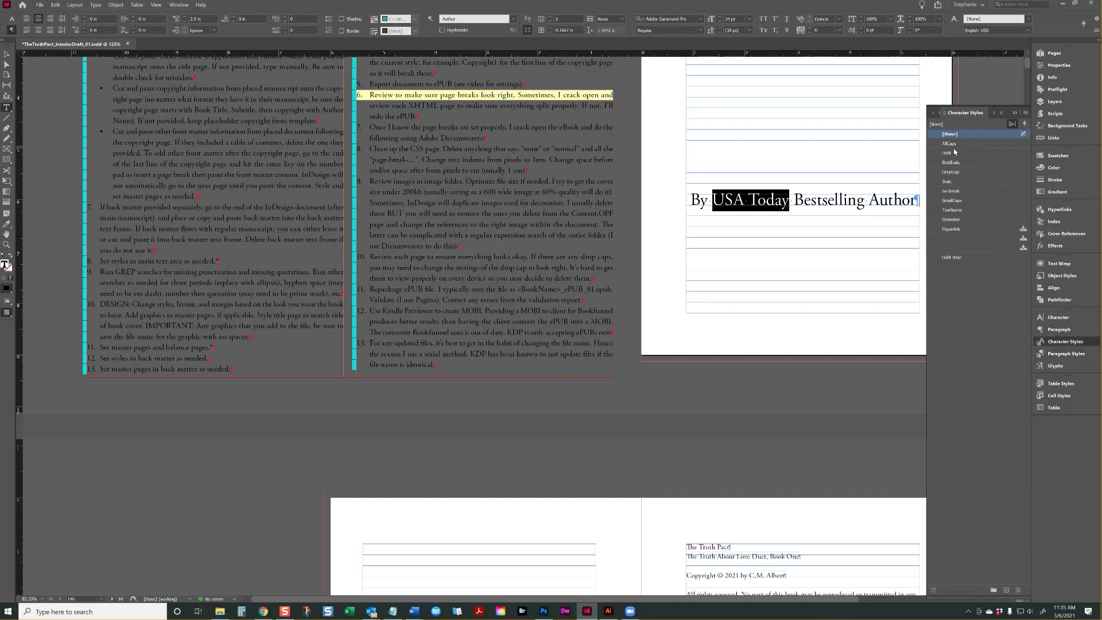
pyautogui.click(957, 181)
pyautogui.click(851, 199)
# - Check the author's name on the page facing the copyright page and the paragraph style of the title page byline
pyautogui.scroll(-8, 595, 317)
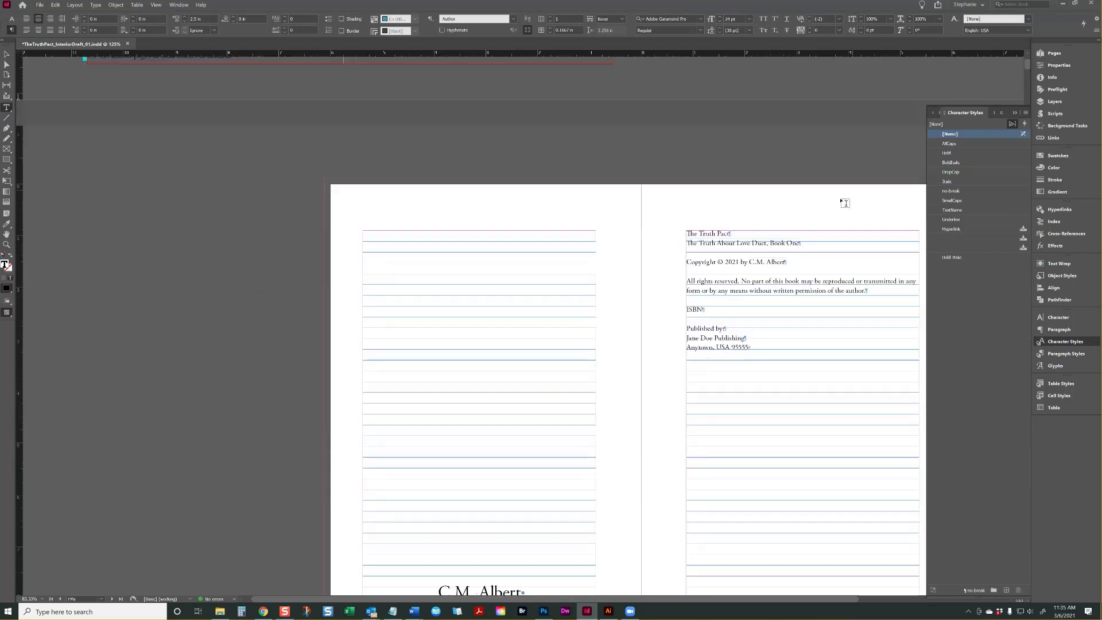
pyautogui.click(521, 413)
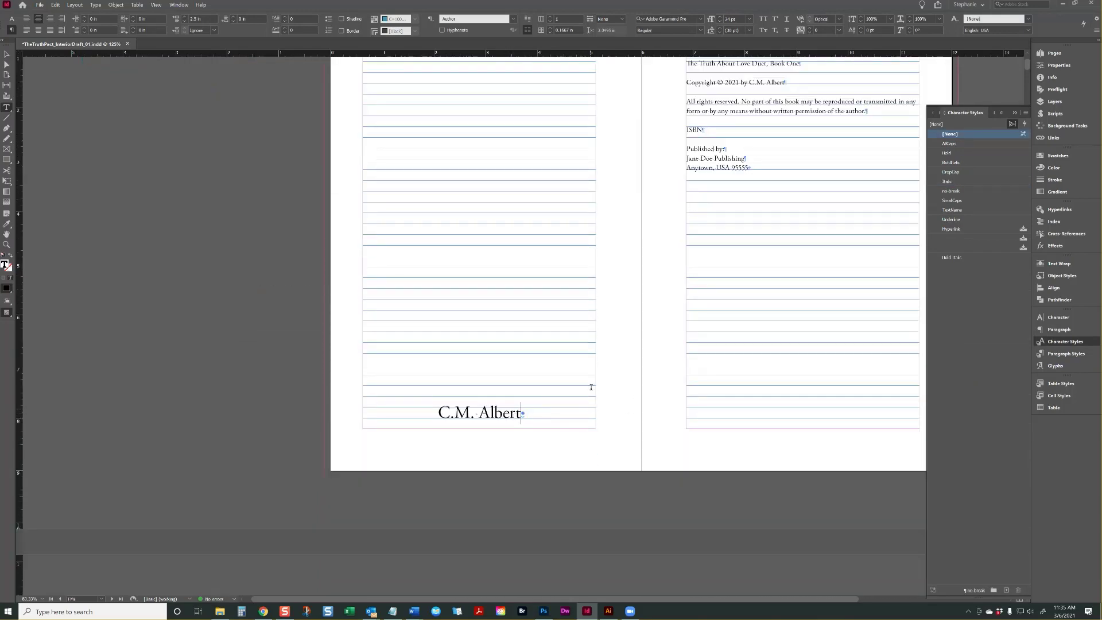
pyautogui.scroll(8, 644, 327)
pyautogui.click(815, 196)
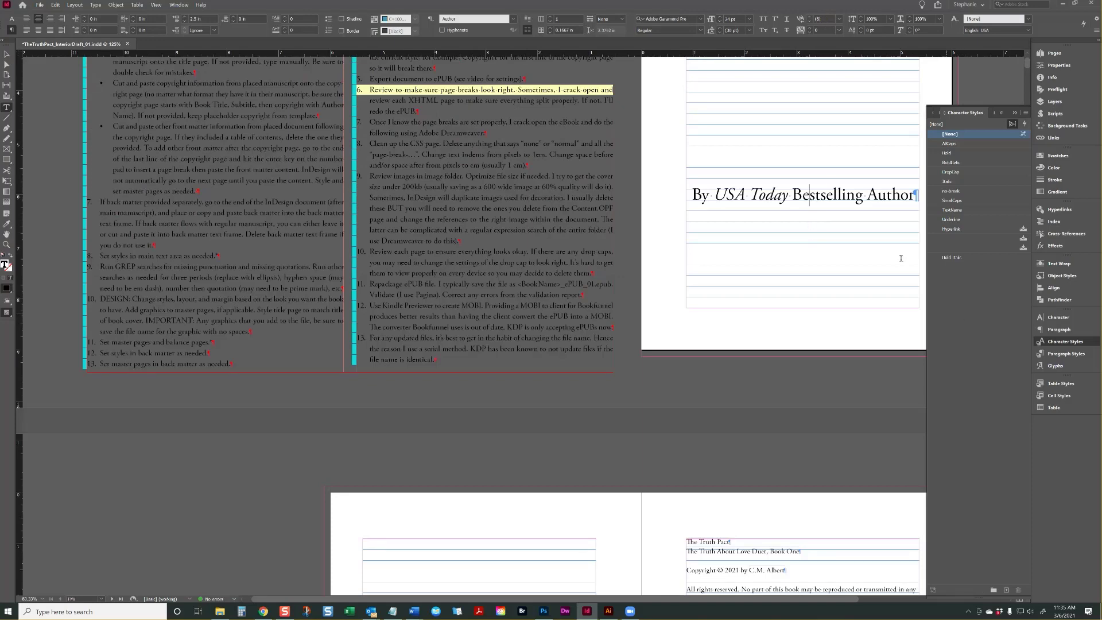
pyautogui.click(1066, 354)
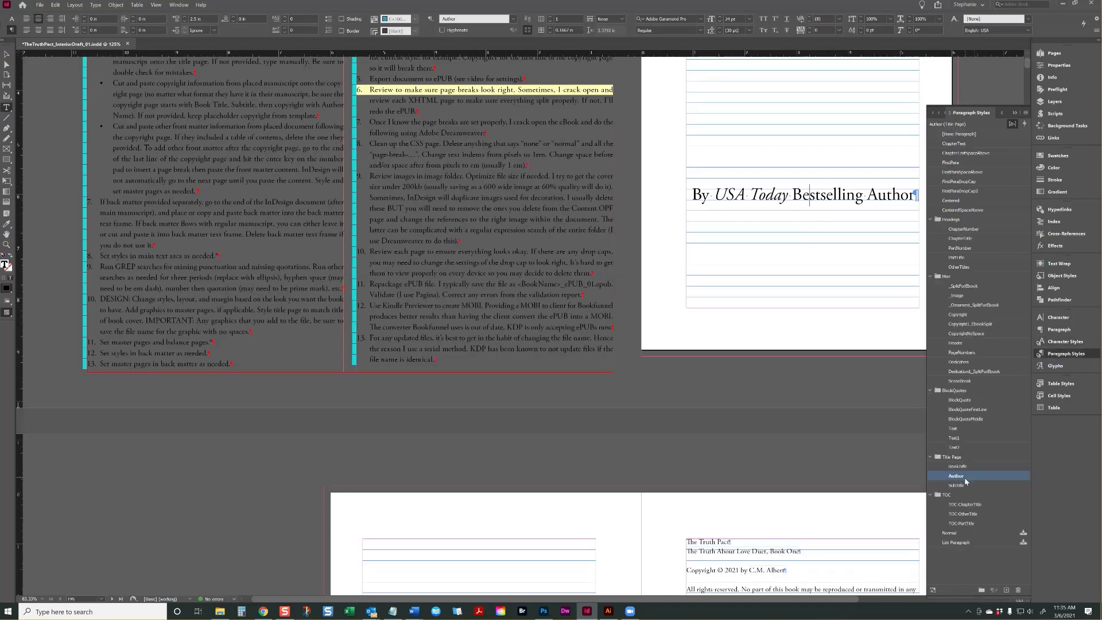
pyautogui.scroll(3, 788, 264)
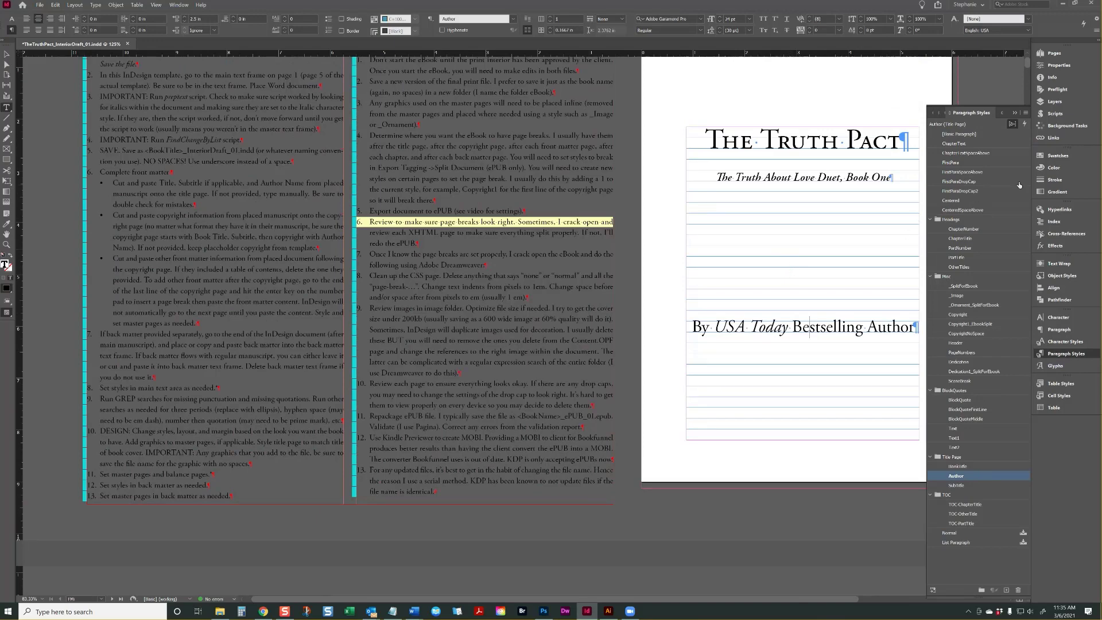
pyautogui.click(1027, 114)
pyautogui.click(1028, 114)
pyautogui.click(178, 5)
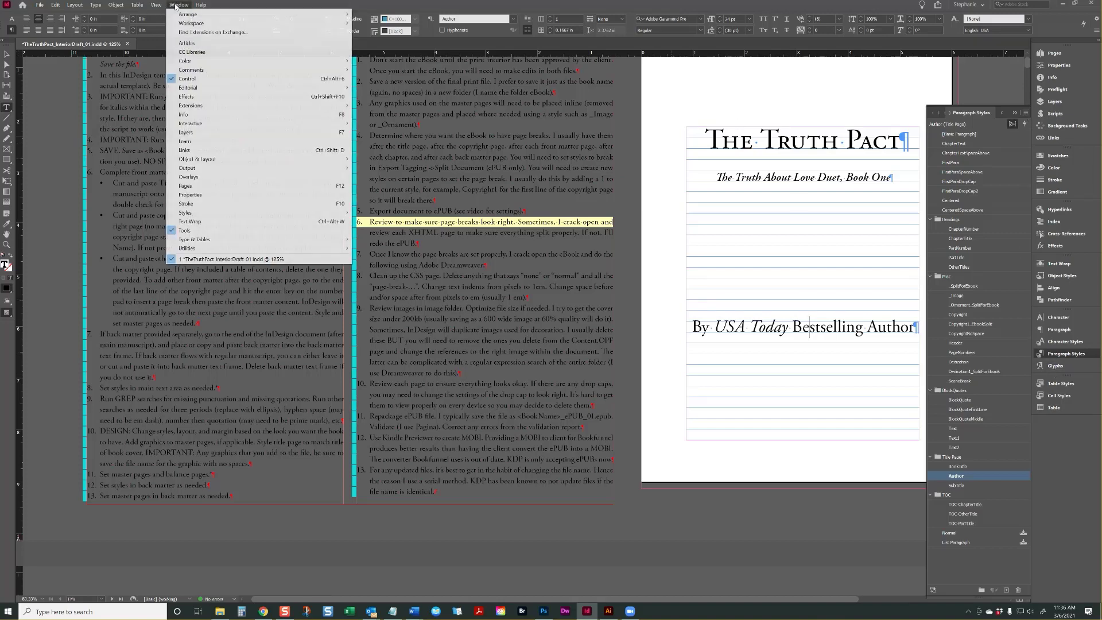
pyautogui.moveTo(200, 213)
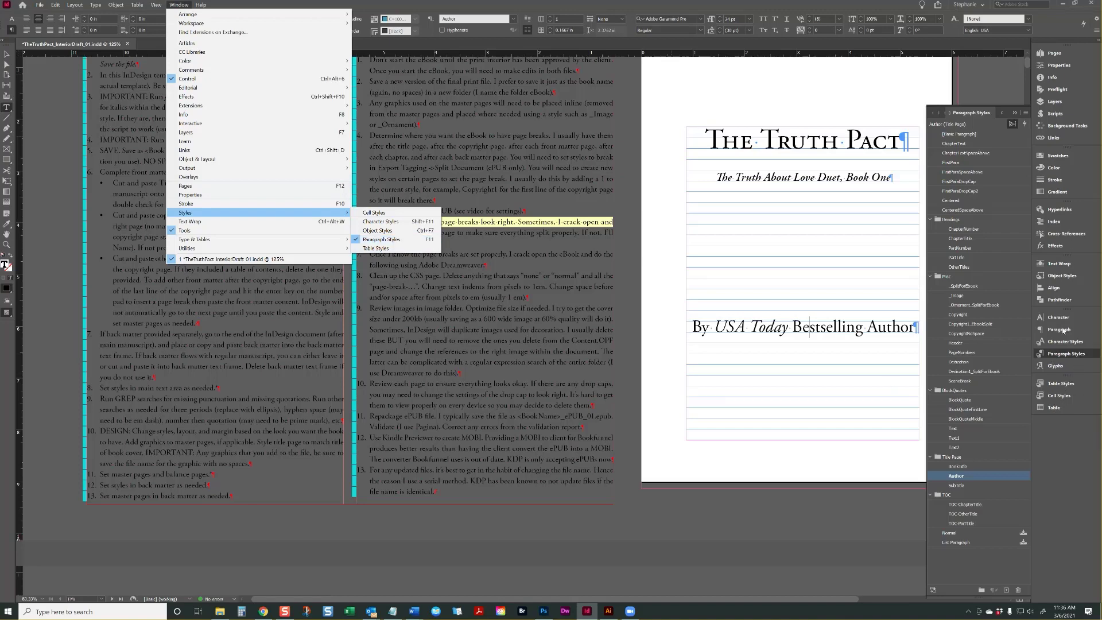
pyautogui.click(1065, 359)
pyautogui.click(1066, 359)
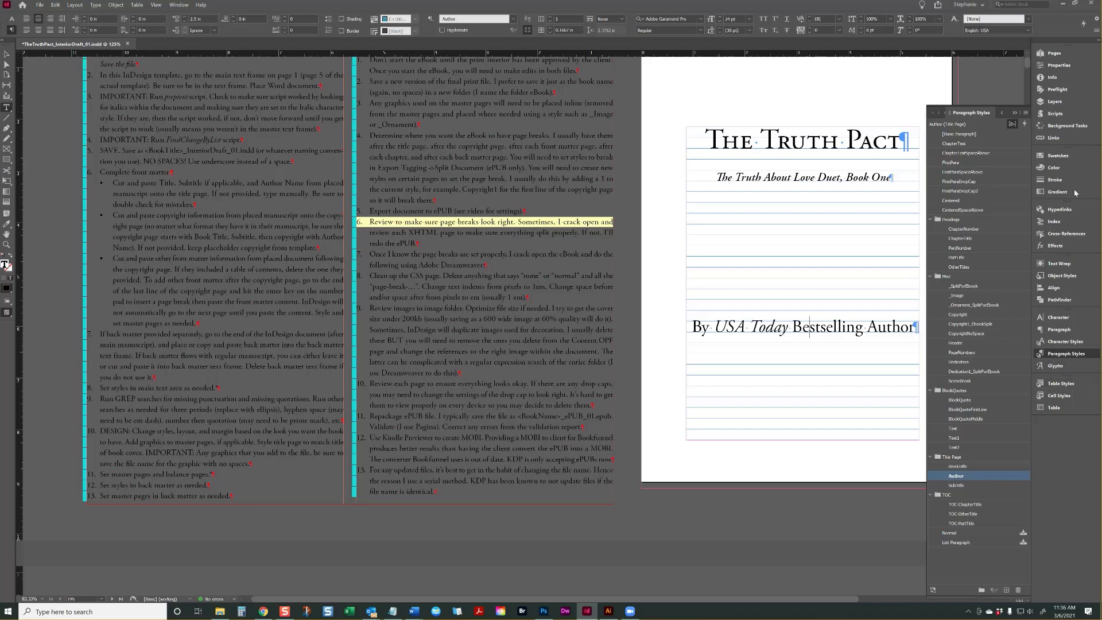
# - Start a new paragraph style for the byline, based on Author, and name it AuthorByLine
pyautogui.click(1026, 113)
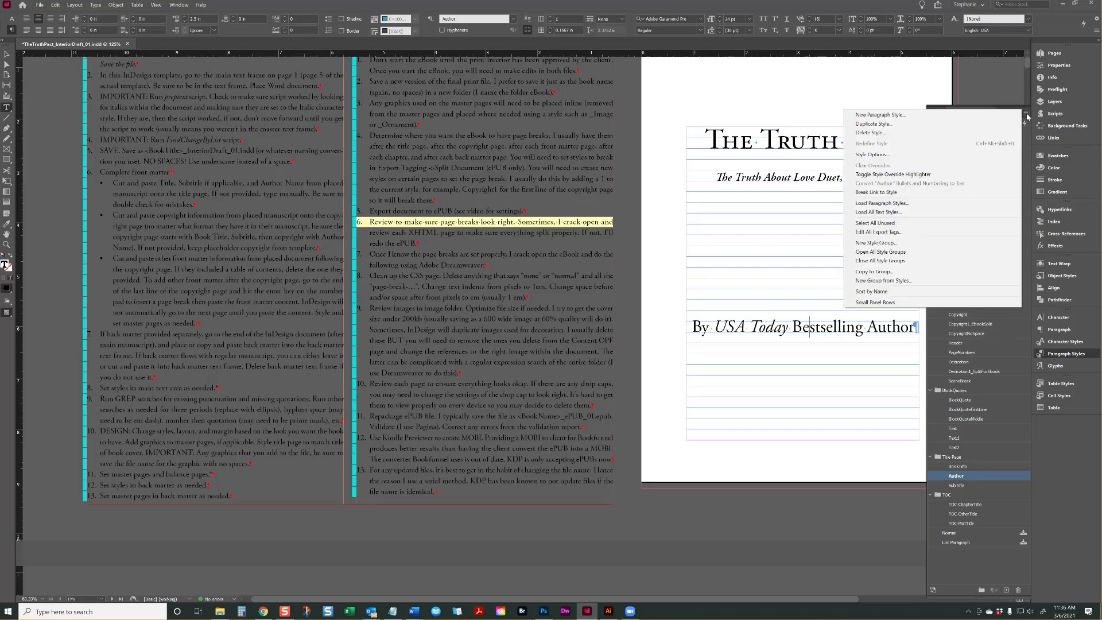
pyautogui.click(955, 115)
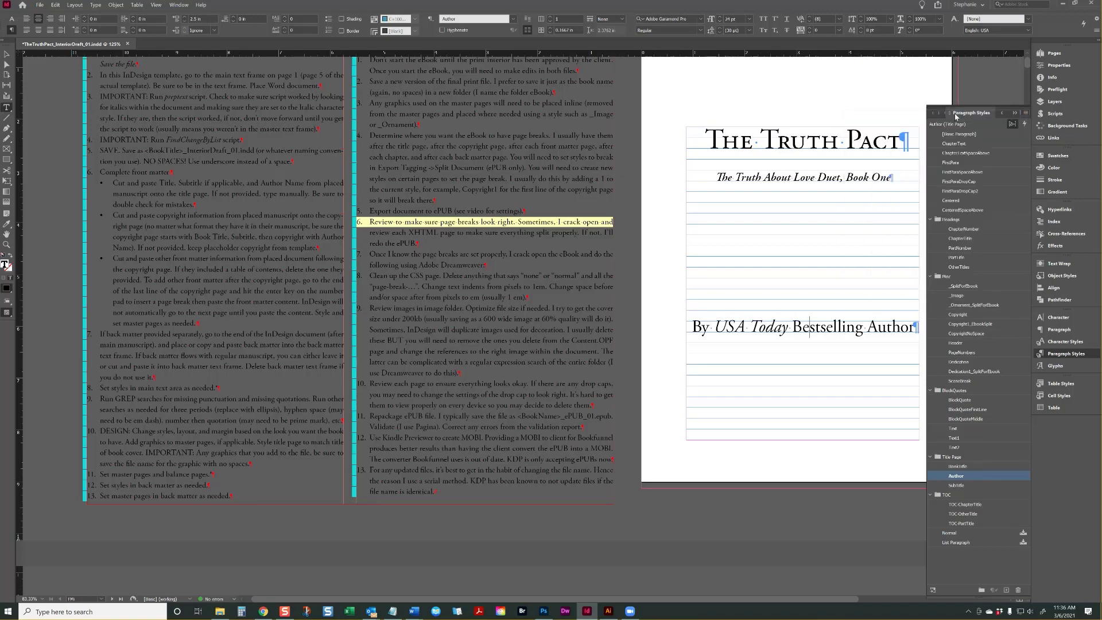
pyautogui.moveTo(838, 228); pyautogui.dragTo(497, 149)
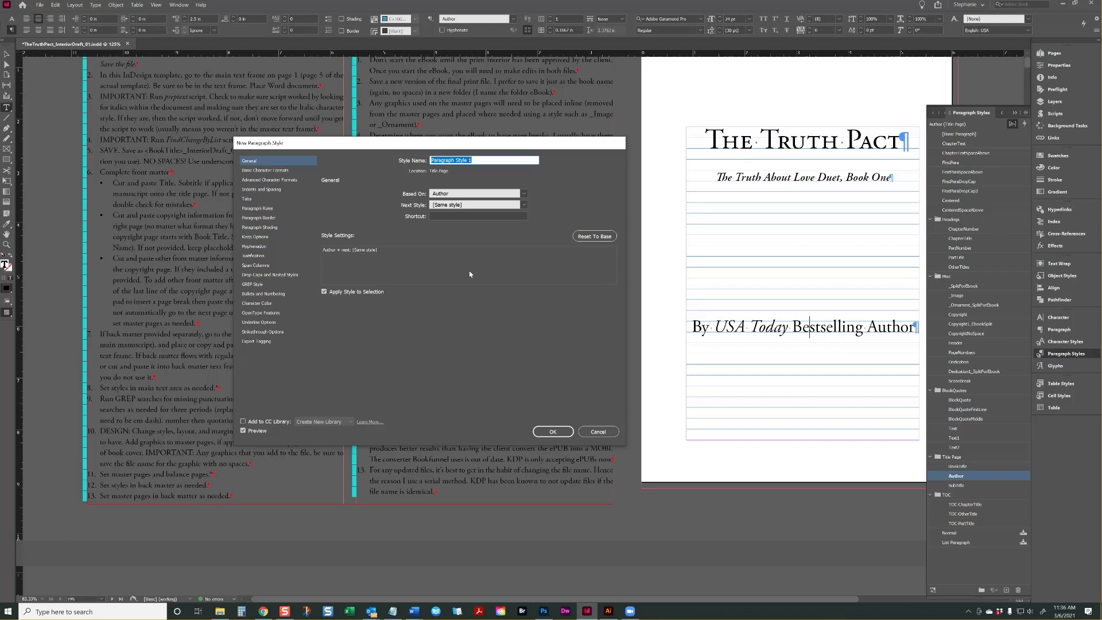
pyautogui.click(461, 195)
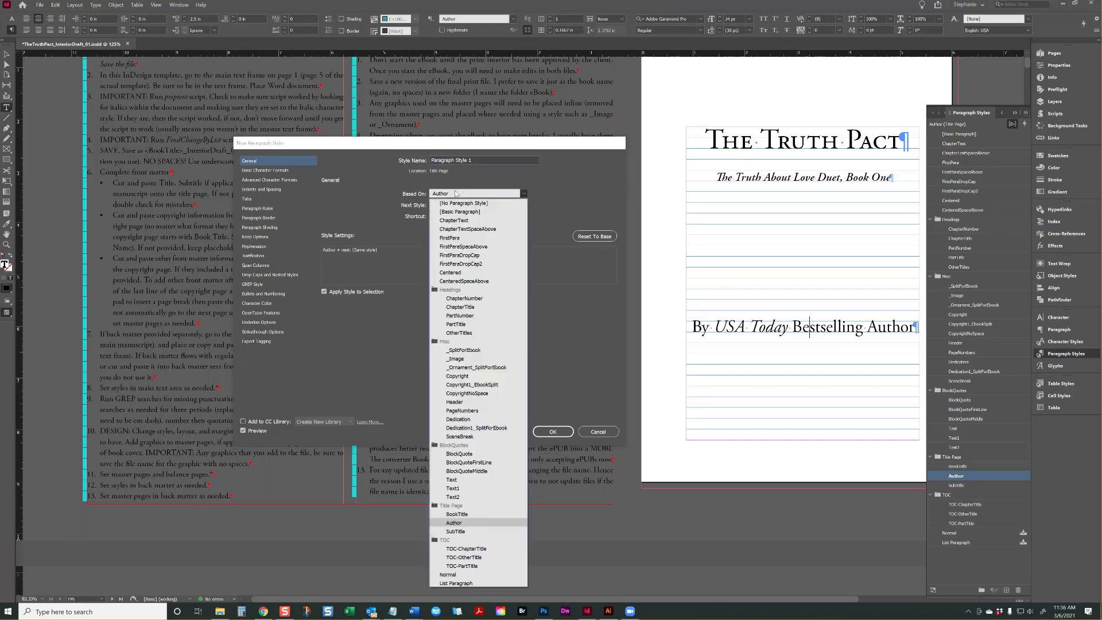
pyautogui.click(461, 194)
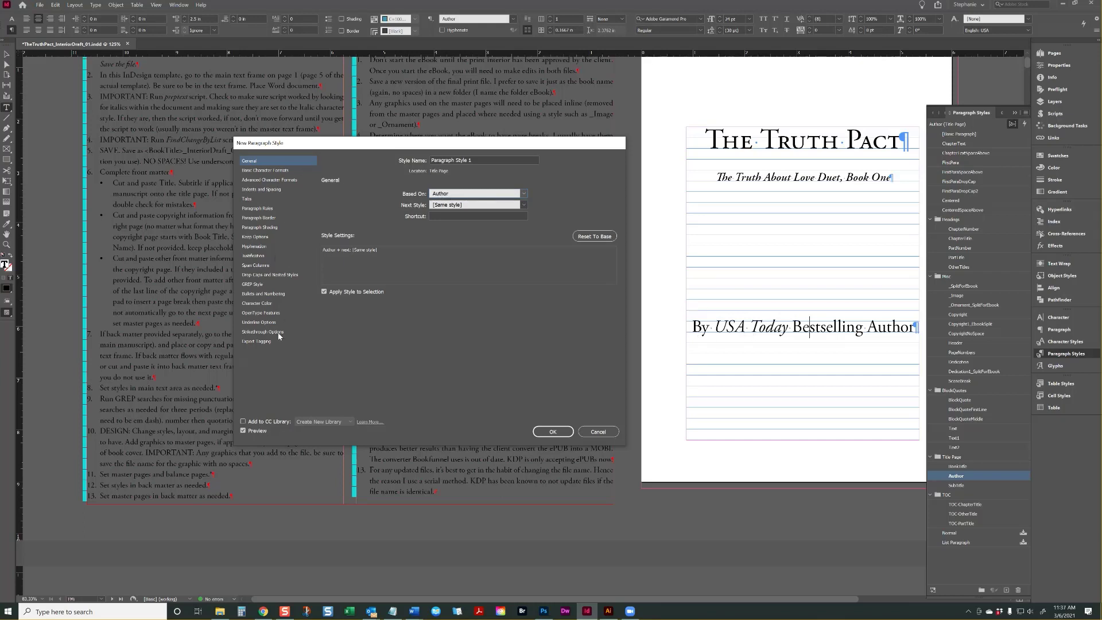
pyautogui.moveTo(480, 161); pyautogui.dragTo(436, 157)
pyautogui.write('AuthorByLine')
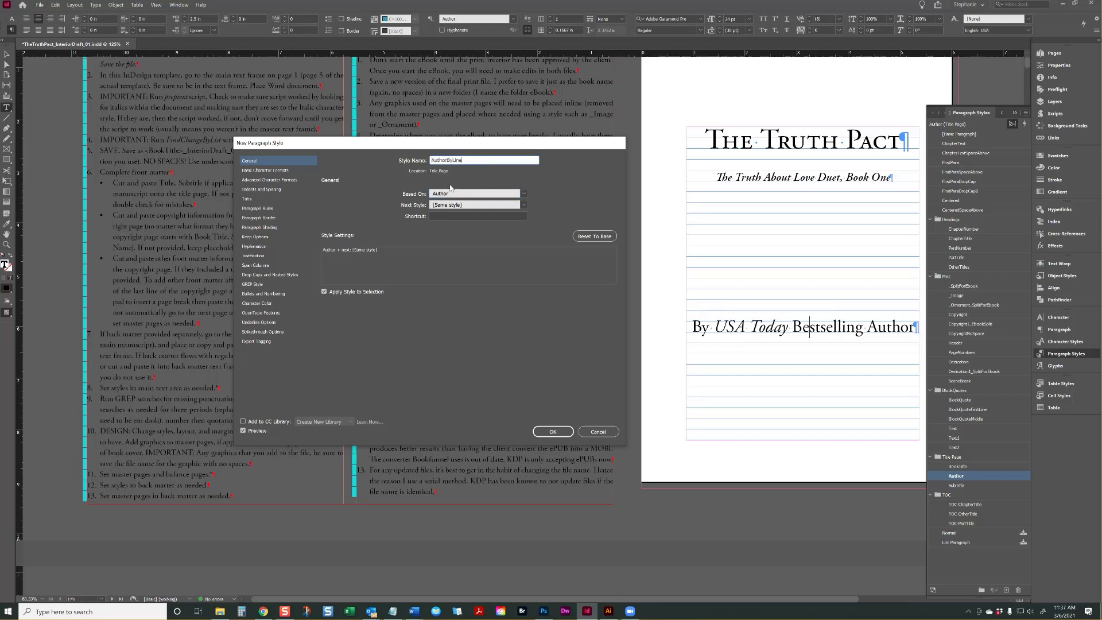
# - Set the AuthorByLine style's font size to 14 pt
pyautogui.click(268, 171)
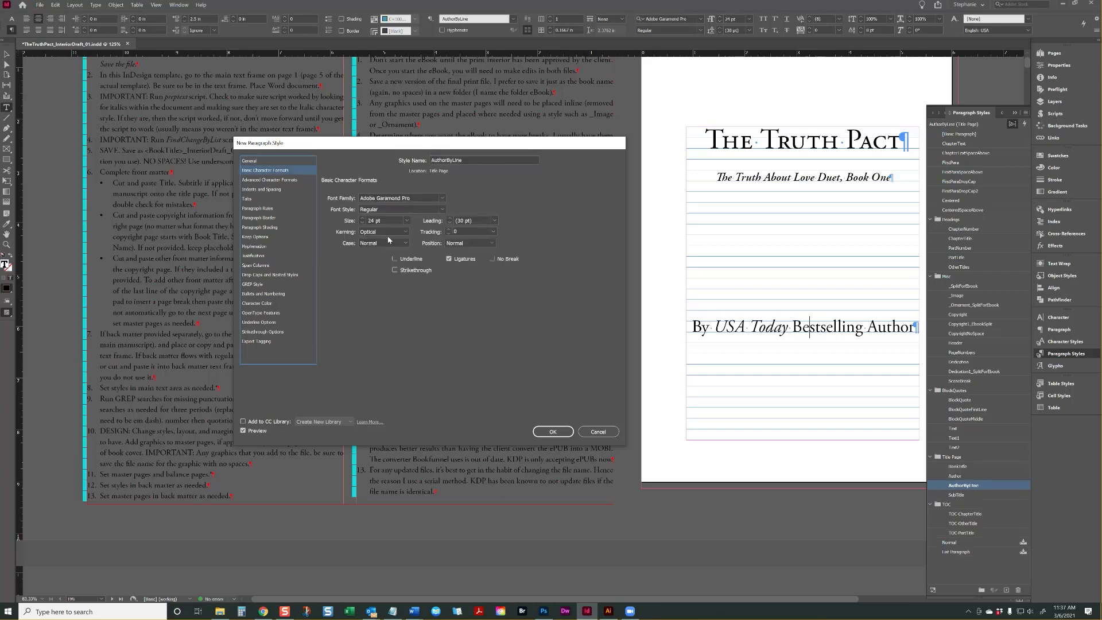
pyautogui.tripleClick(387, 220)
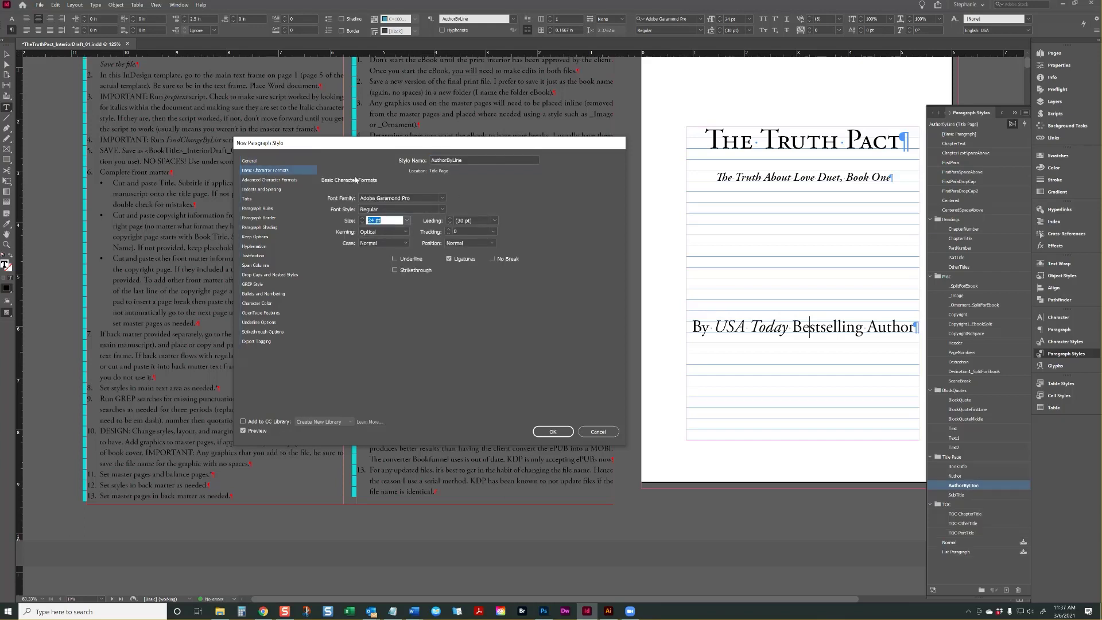
pyautogui.write('14')
pyautogui.press('Tab')
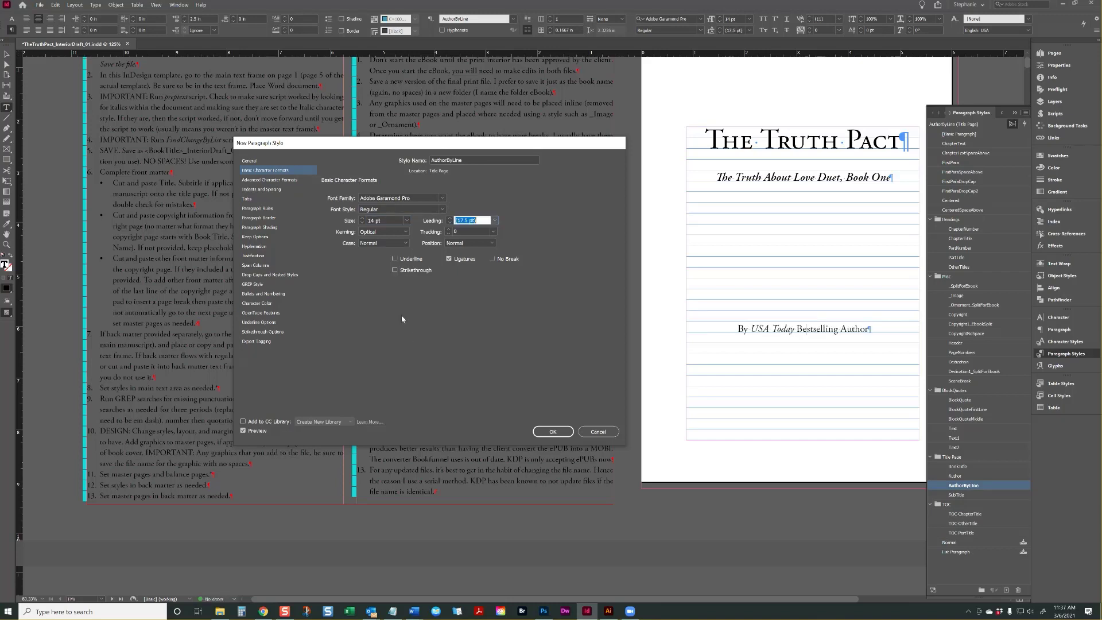
# - Set the AuthorByLine style's Space Before to 1.5 in and save the new style
pyautogui.click(260, 189)
pyautogui.tripleClick(400, 259)
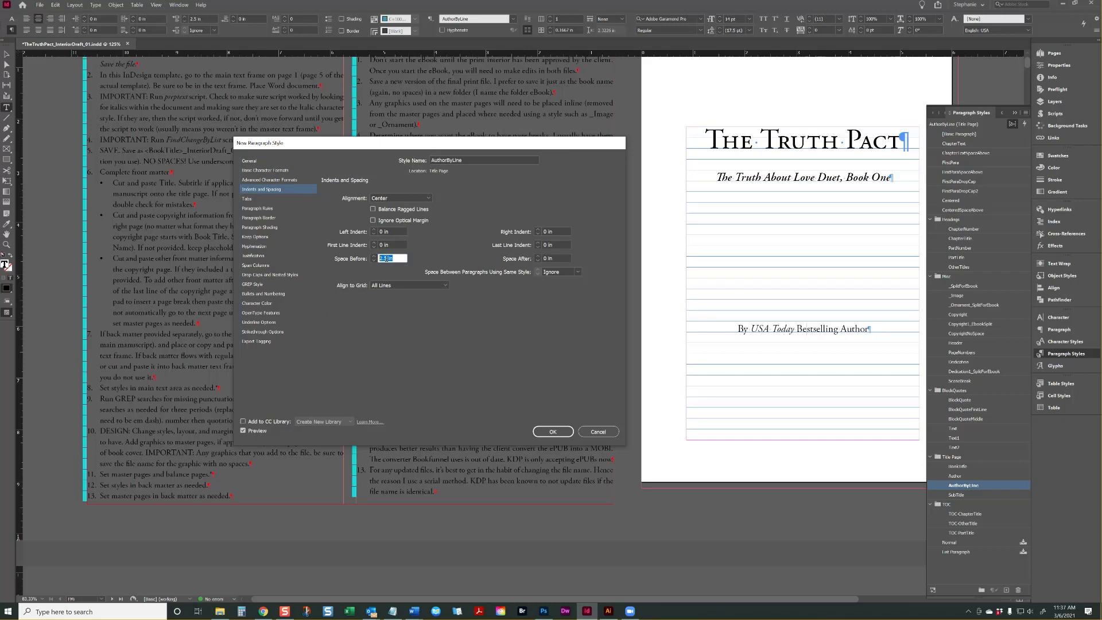
pyautogui.write('1.5')
pyautogui.press('Tab')
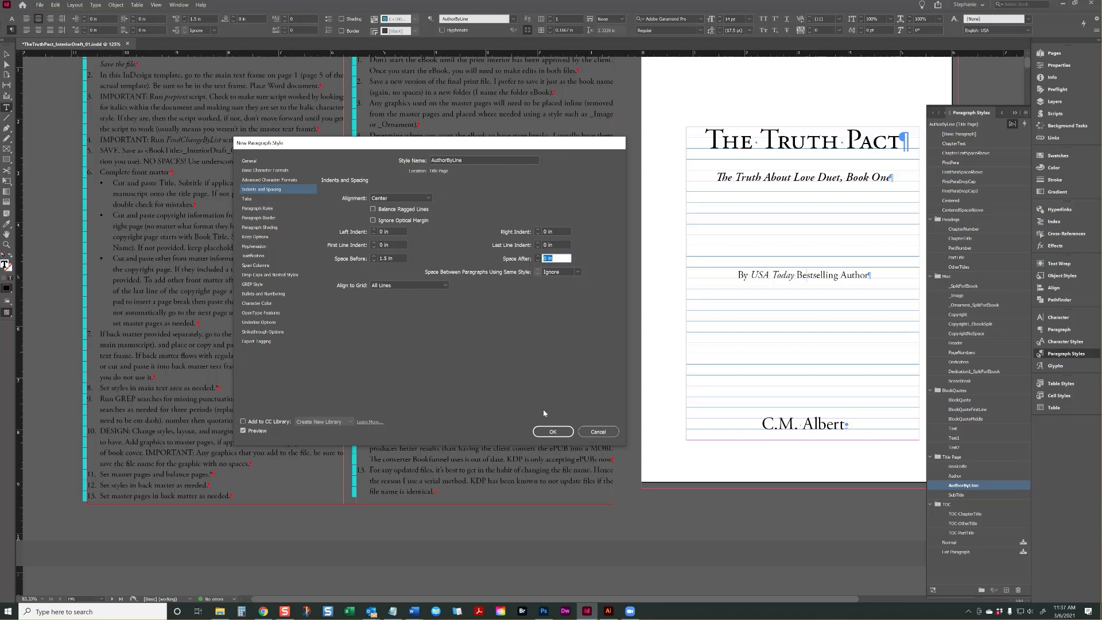
pyautogui.click(555, 433)
pyautogui.click(554, 436)
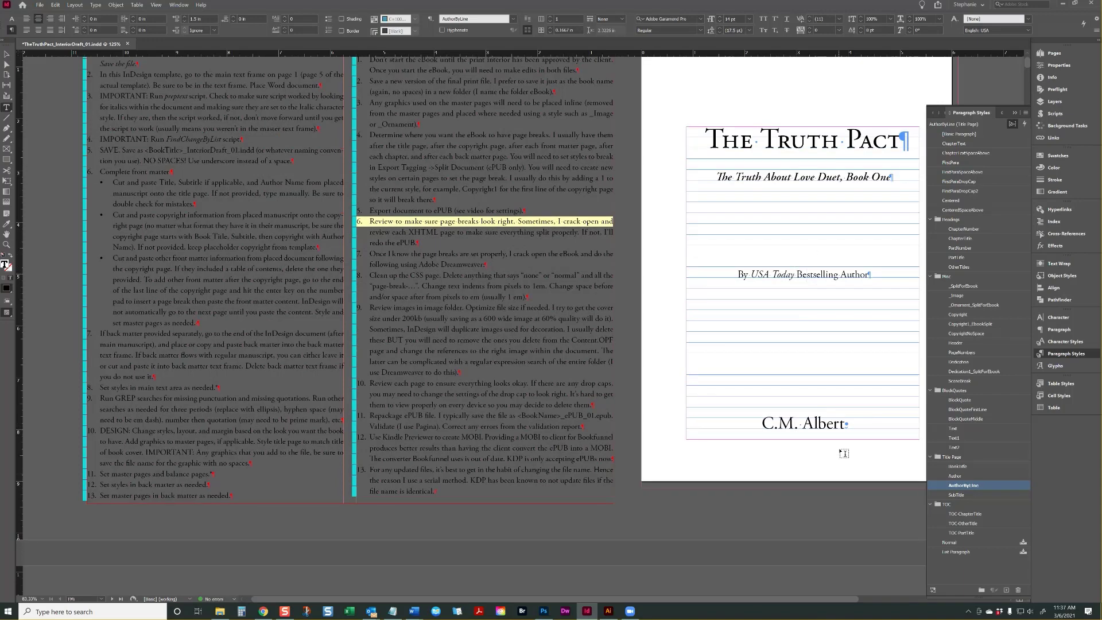
# - Set the Space Before of the author's name paragraph on the title page to 0 in without editing the Author style
pyautogui.click(819, 425)
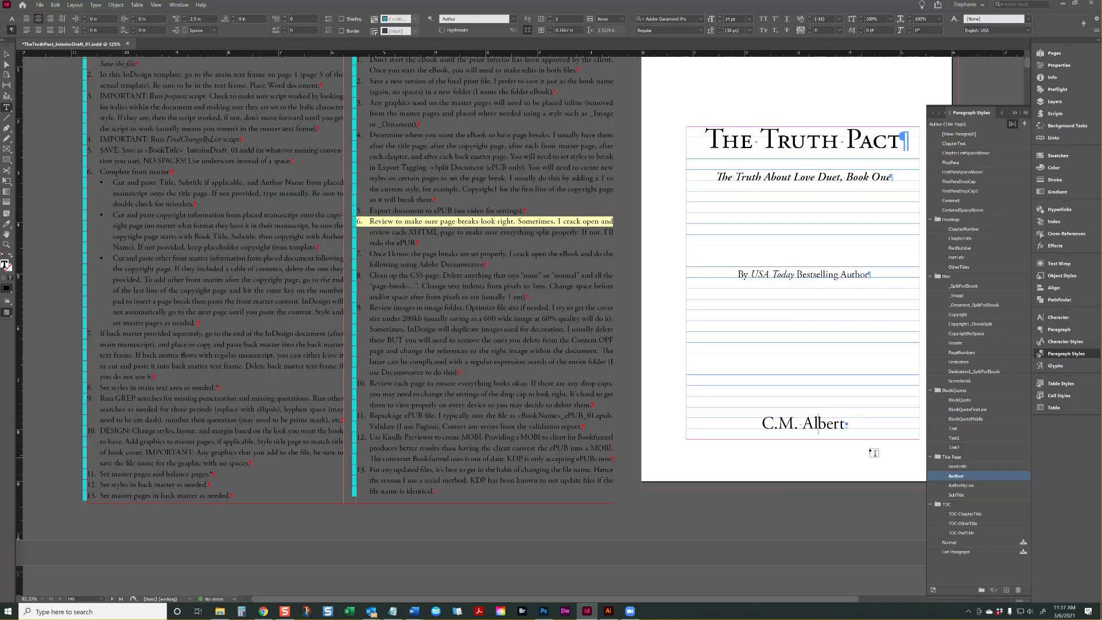
pyautogui.rightClick(969, 479)
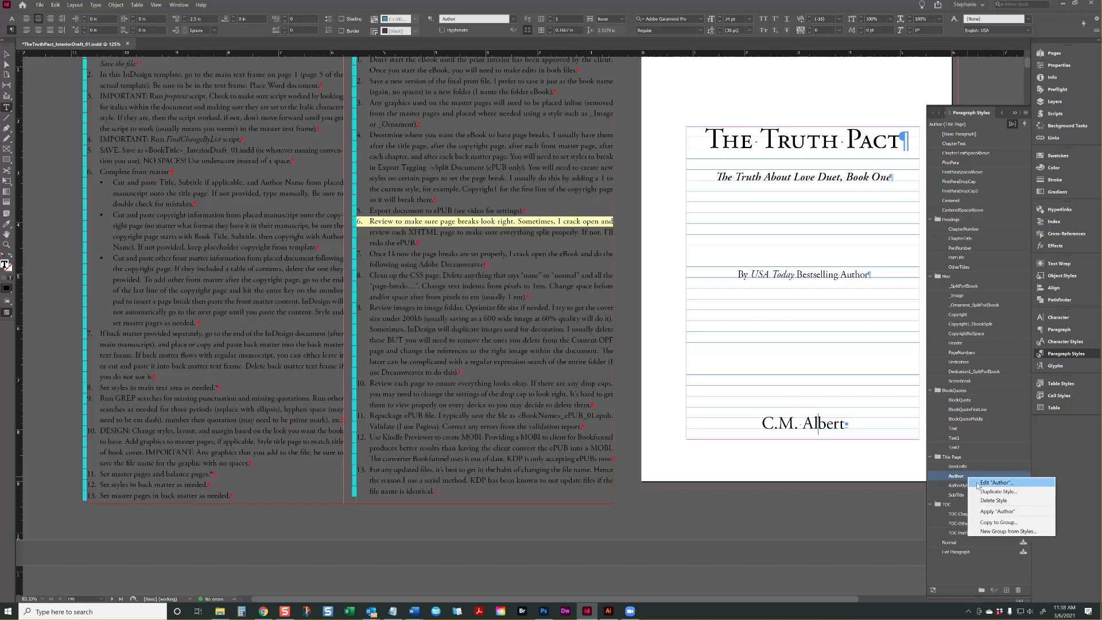
pyautogui.click(667, 4)
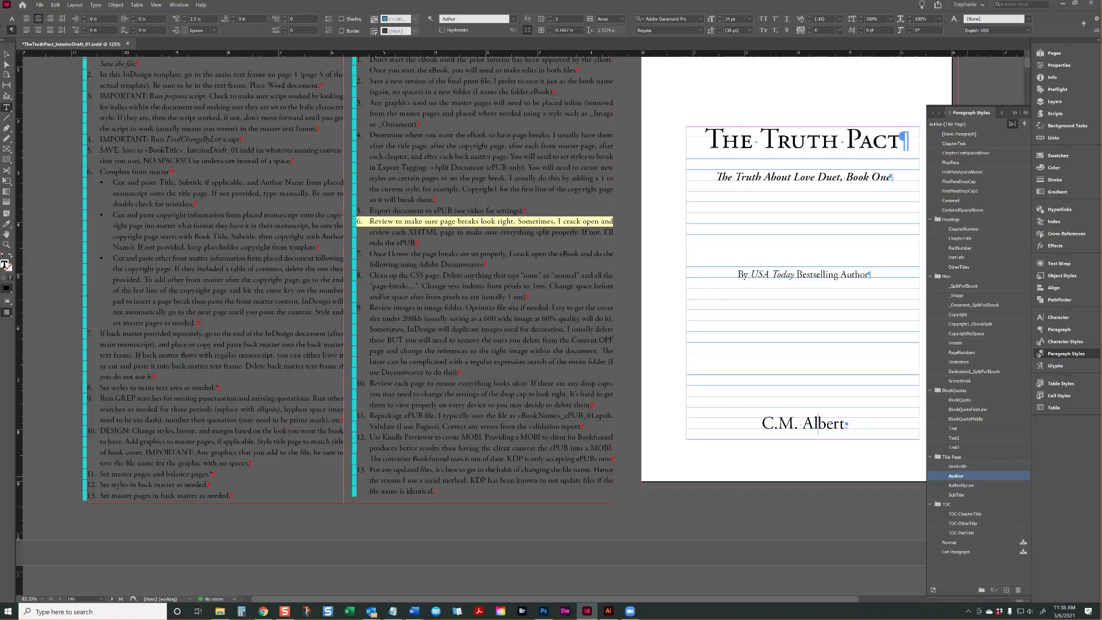
pyautogui.click(14, 21)
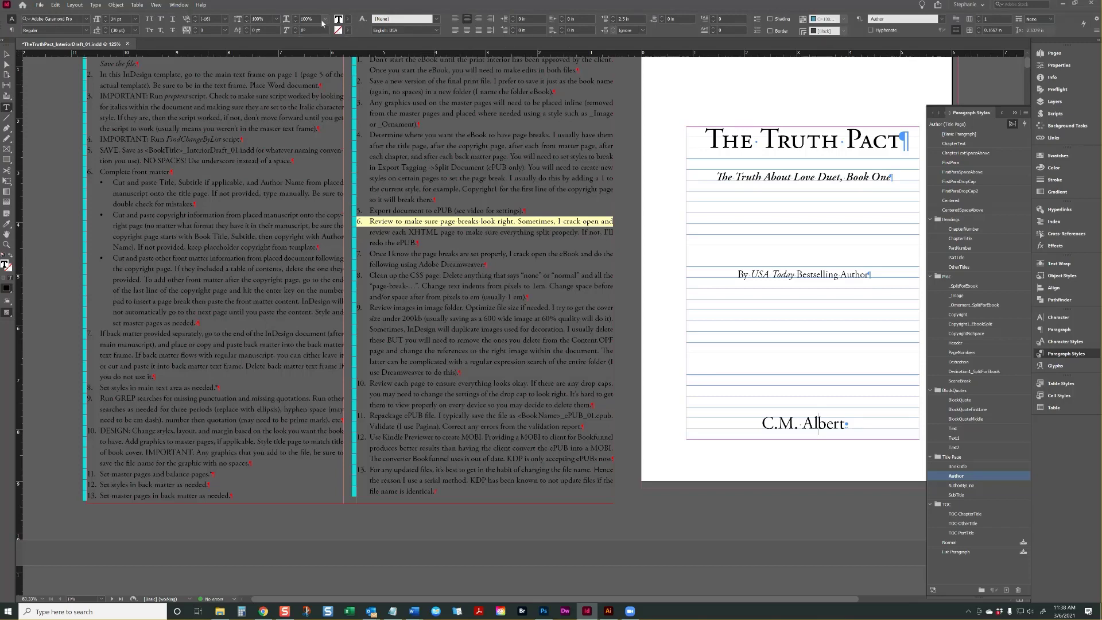
pyautogui.click(11, 30)
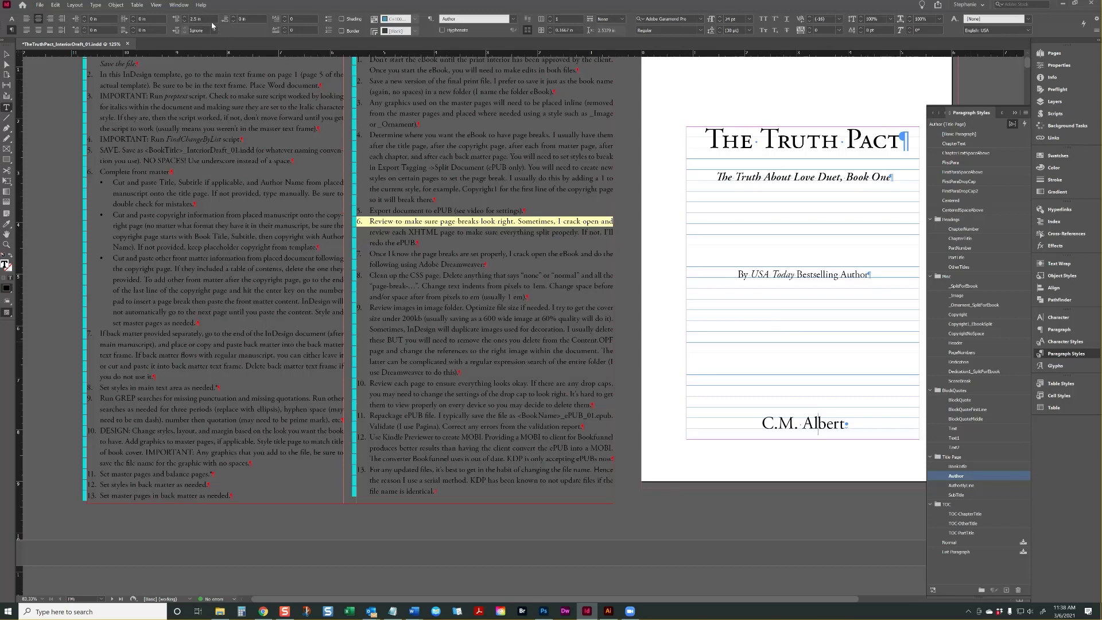
pyautogui.moveTo(206, 19); pyautogui.dragTo(167, 20)
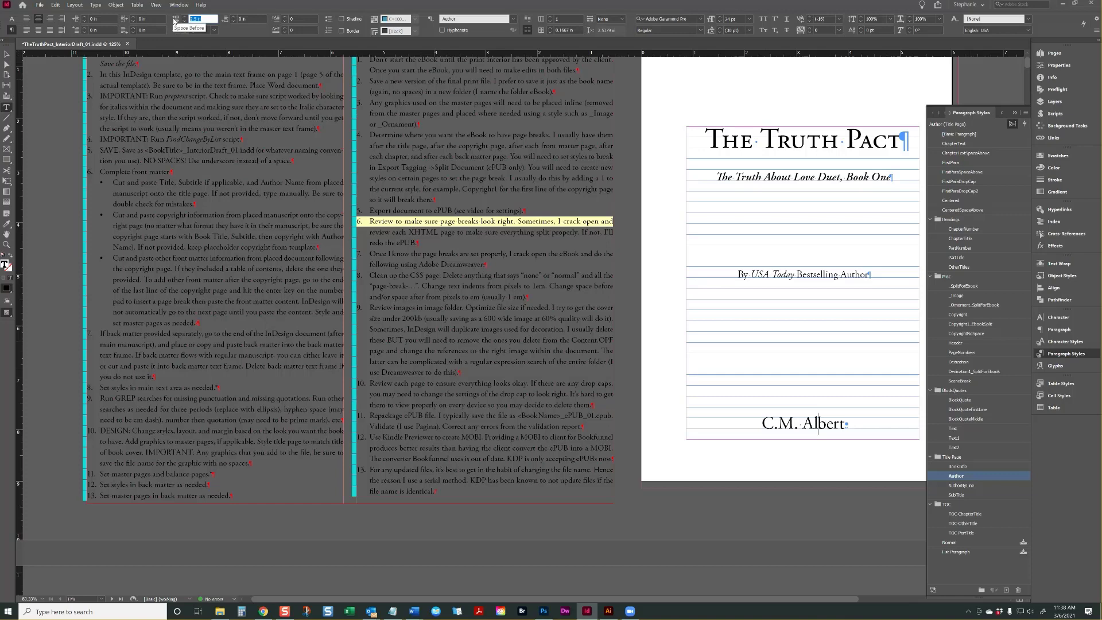
pyautogui.write('0')
pyautogui.press('Return')
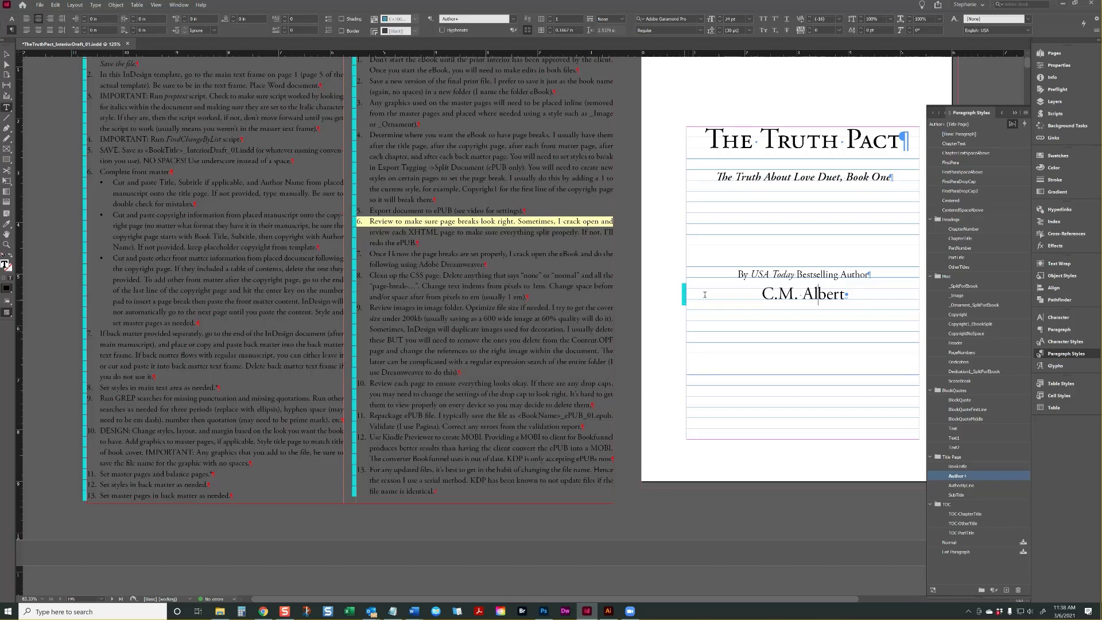
# - Redefine the Author paragraph style to match the current formatting of the author's name on the title page
pyautogui.rightClick(792, 294)
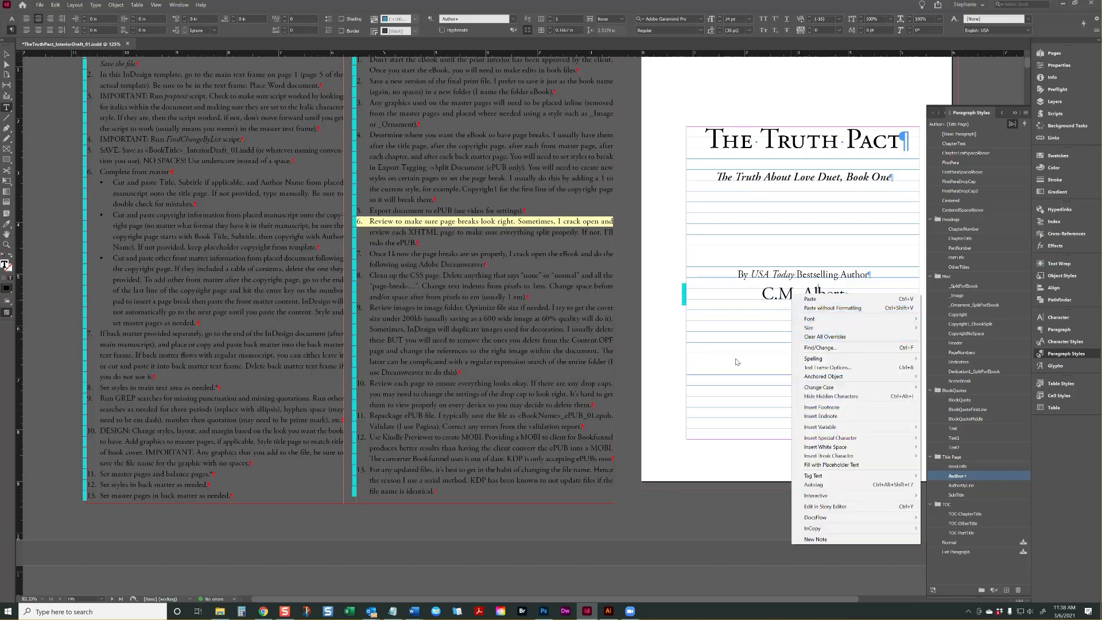
pyautogui.click(775, 290)
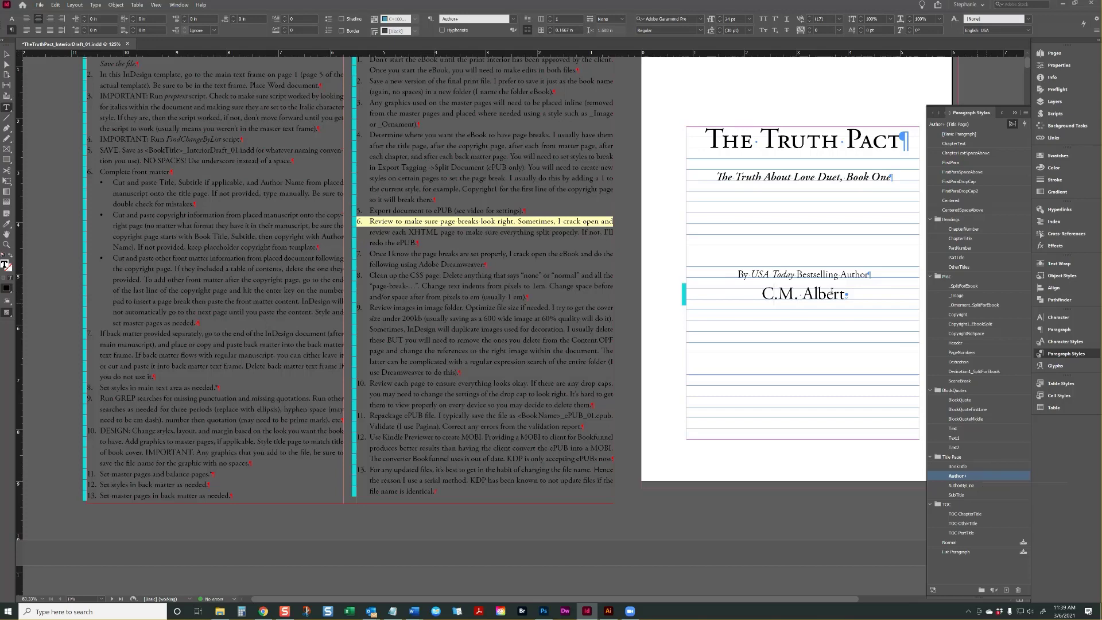
pyautogui.click(1027, 113)
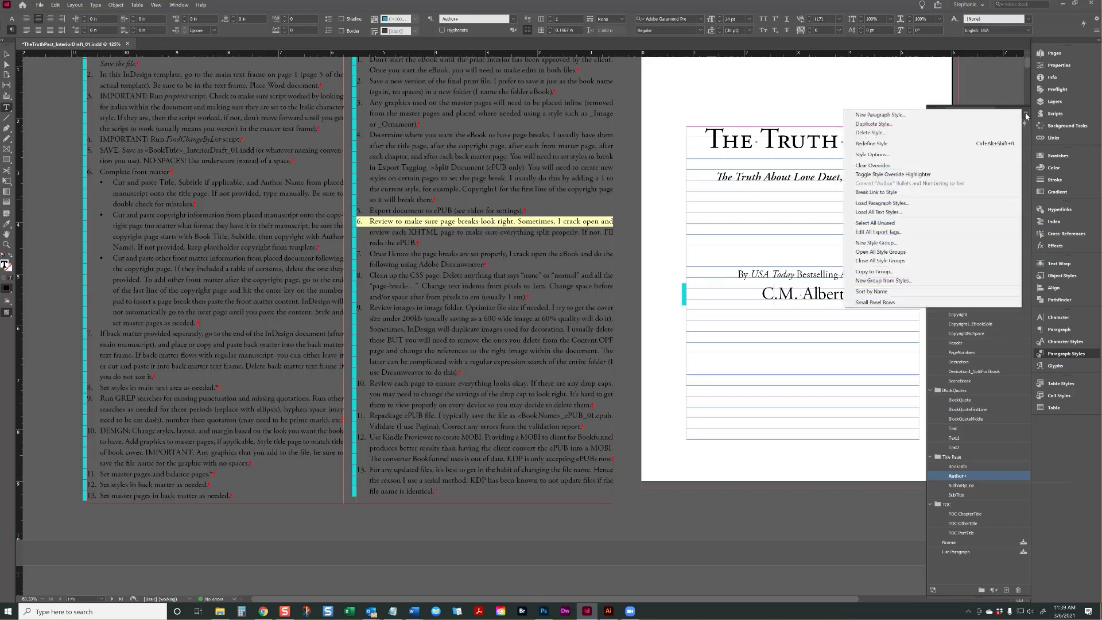
pyautogui.click(894, 144)
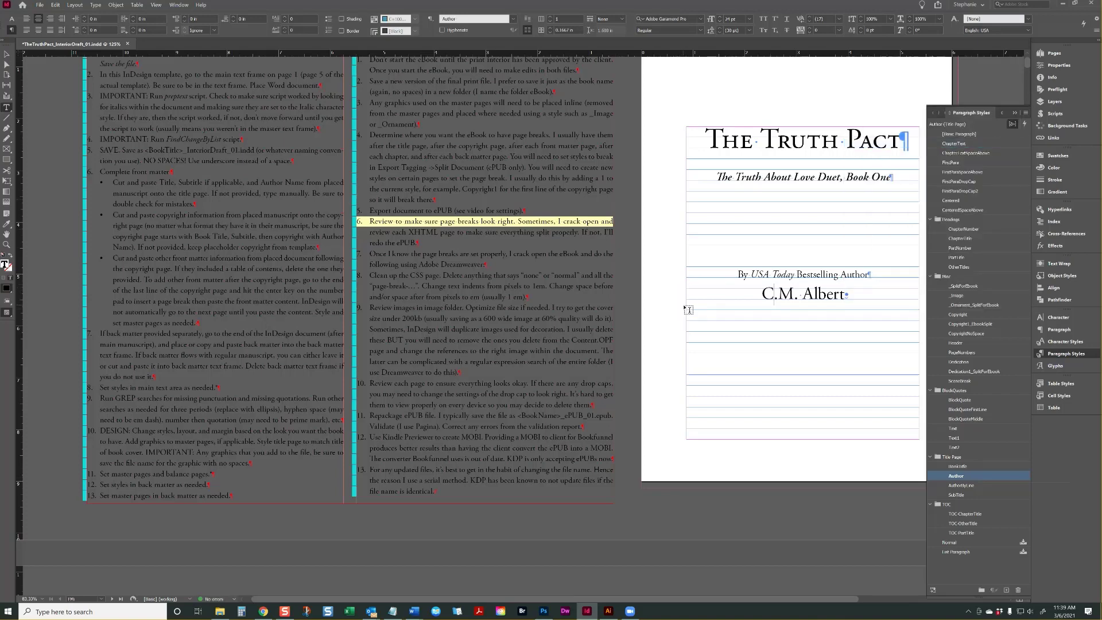
pyautogui.tripleClick(791, 294)
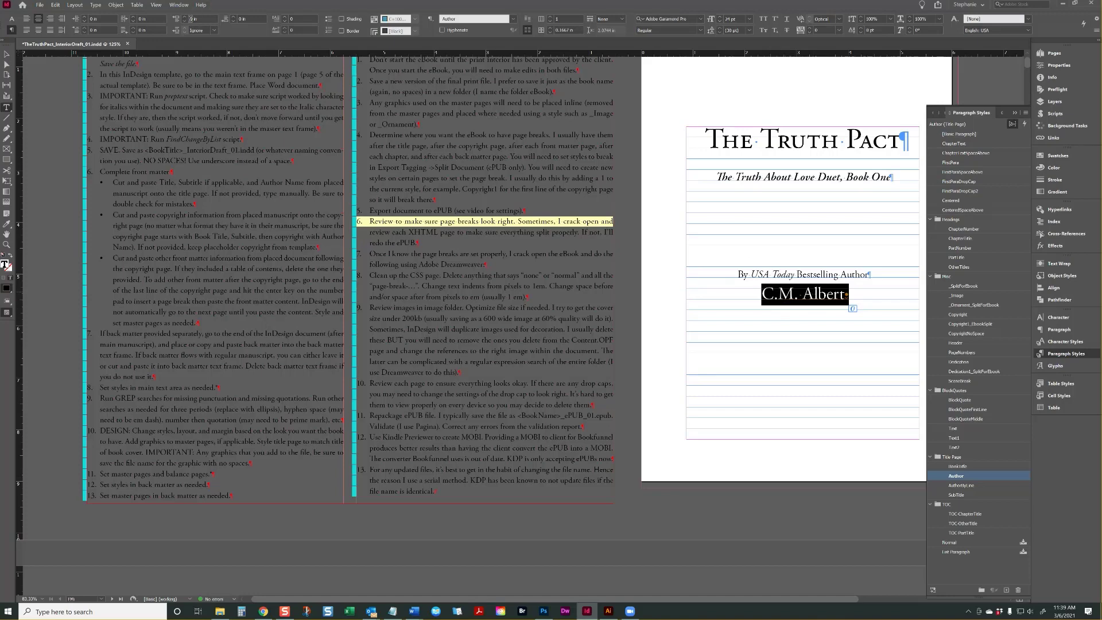
pyautogui.click(750, 324)
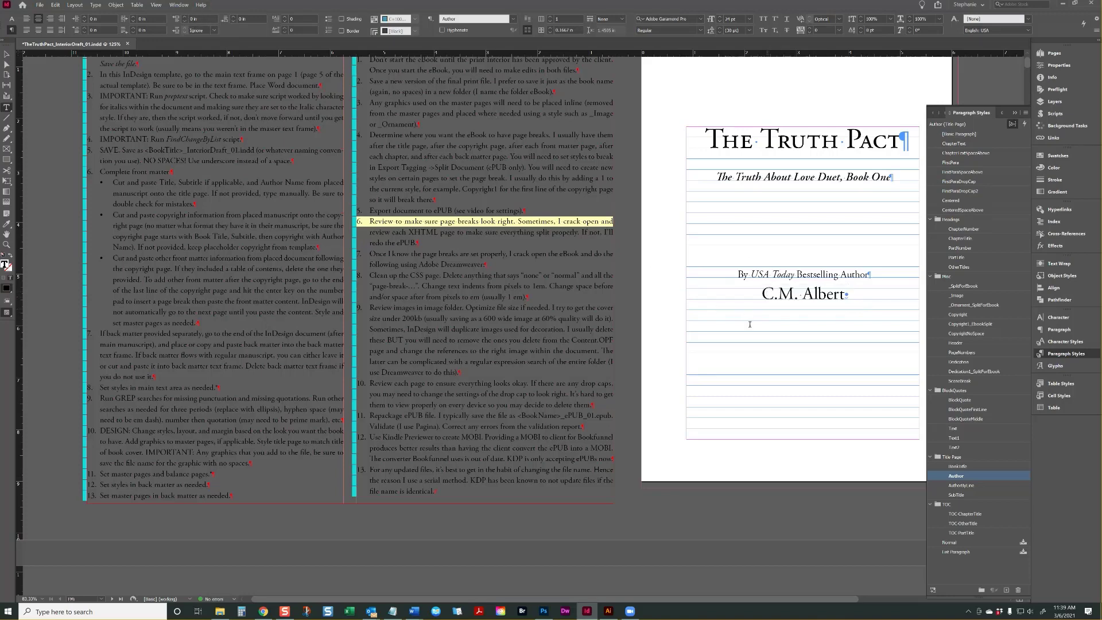
# - Cut the paragraph about unauthorized reproduction or distribution from the manuscript's front matter
pyautogui.scroll(-7, 715, 370)
pyautogui.scroll(3, 654, 325)
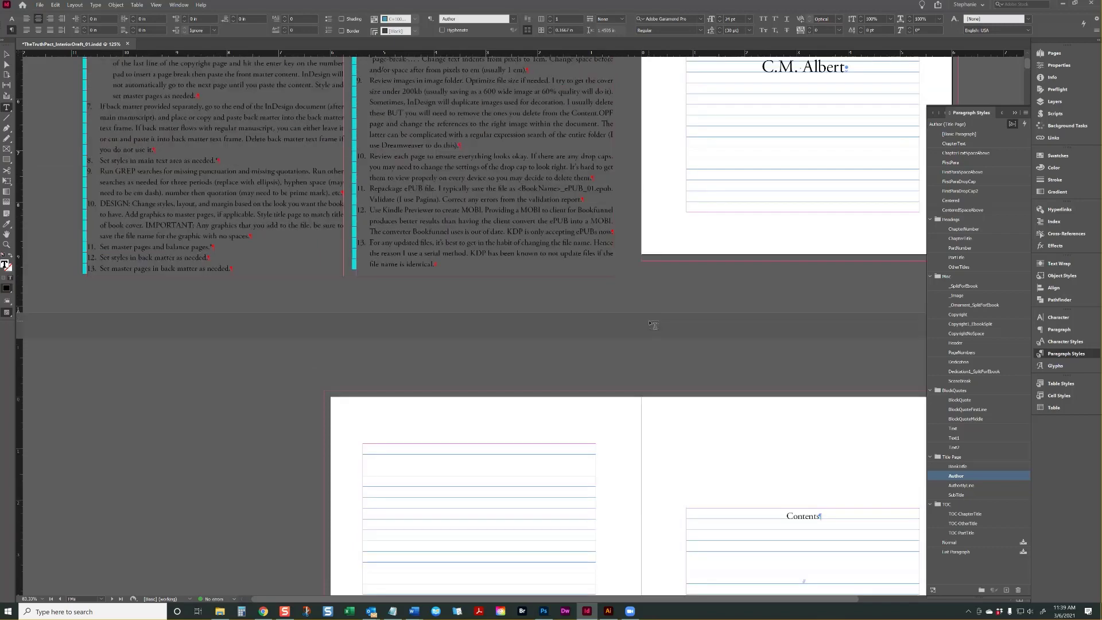
pyautogui.scroll(3, 653, 325)
pyautogui.scroll(-9, 652, 323)
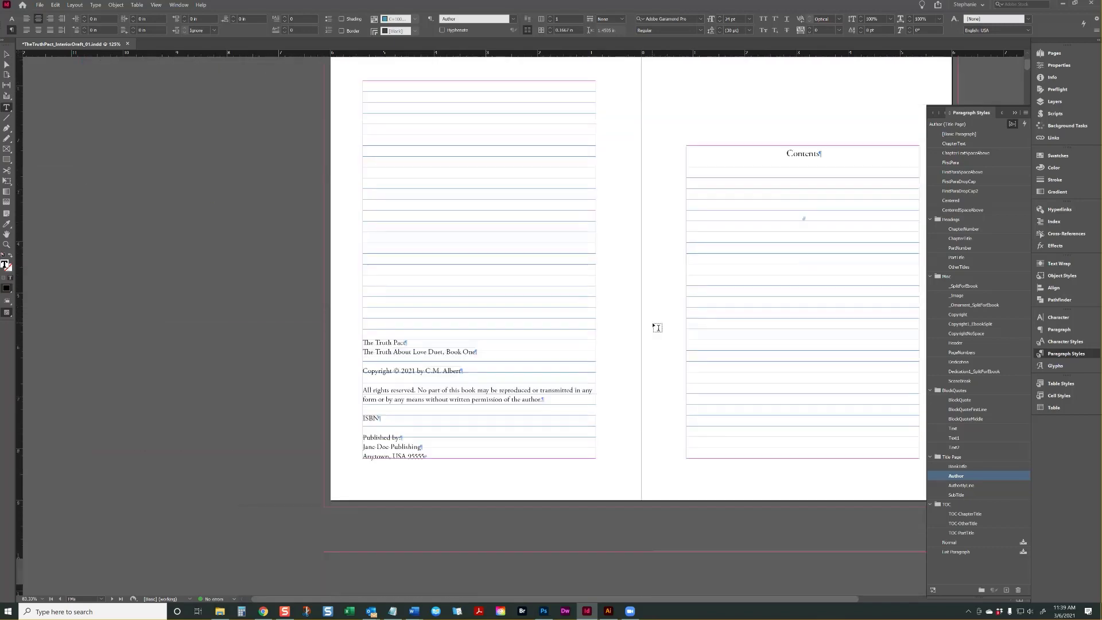
pyautogui.scroll(-5, 657, 328)
pyautogui.scroll(2, 657, 327)
pyautogui.scroll(-5, 657, 327)
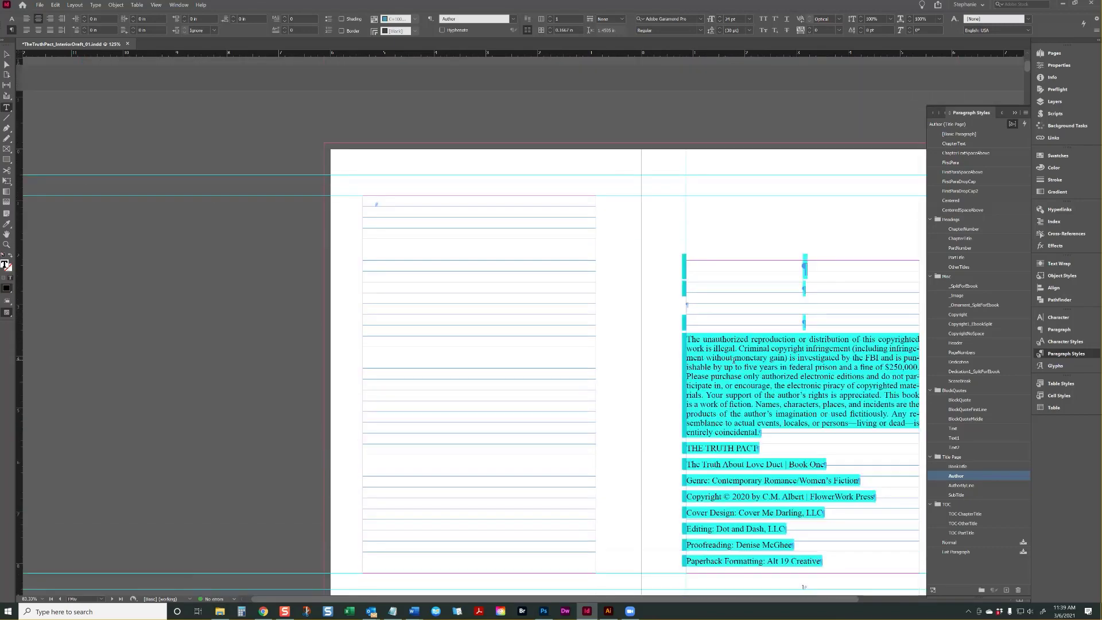
pyautogui.moveTo(759, 433); pyautogui.dragTo(667, 338)
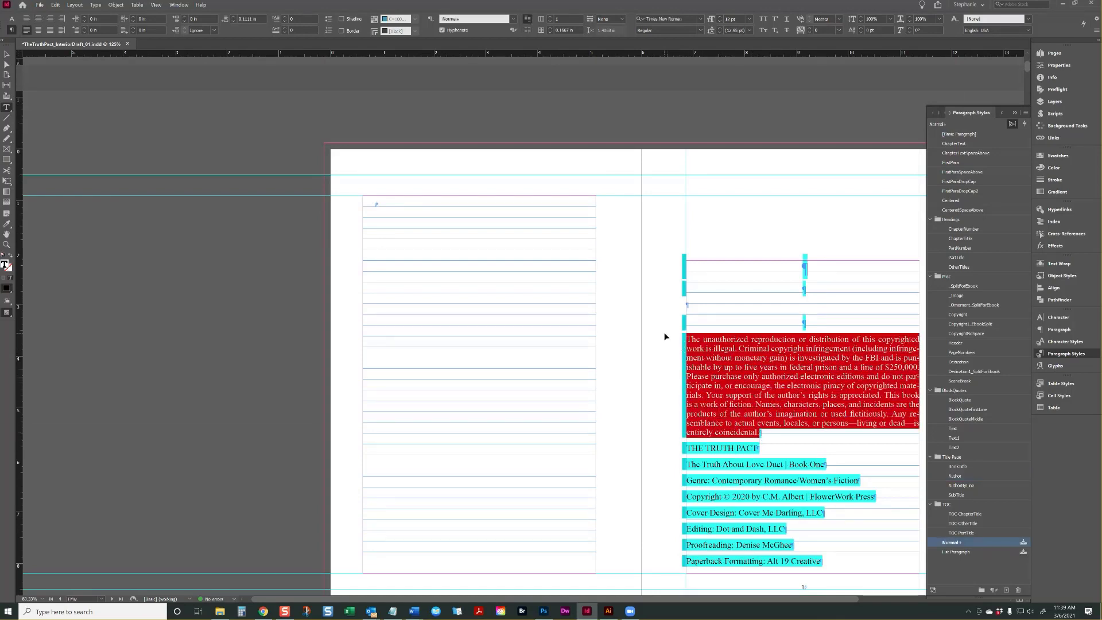
pyautogui.hotkey('ctrl', 'x')
# - Check the title, subtitle and copyright holder entries on the template's copyright page
pyautogui.scroll(1, 677, 325)
pyautogui.scroll(-10, 627, 302)
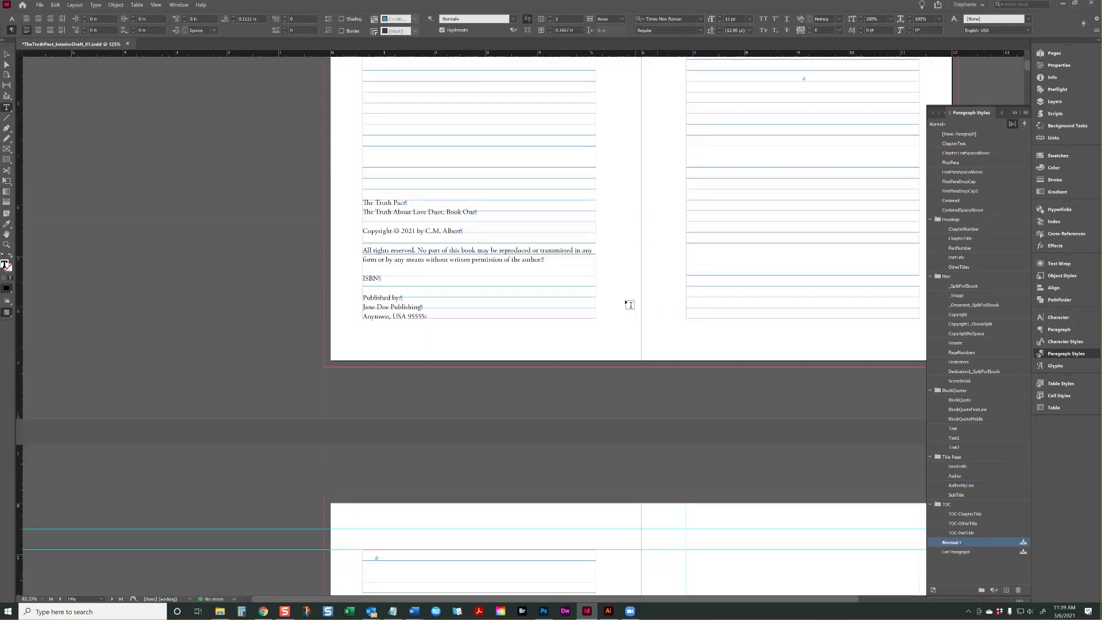
pyautogui.scroll(2, 628, 302)
pyautogui.moveTo(405, 291); pyautogui.dragTo(369, 289)
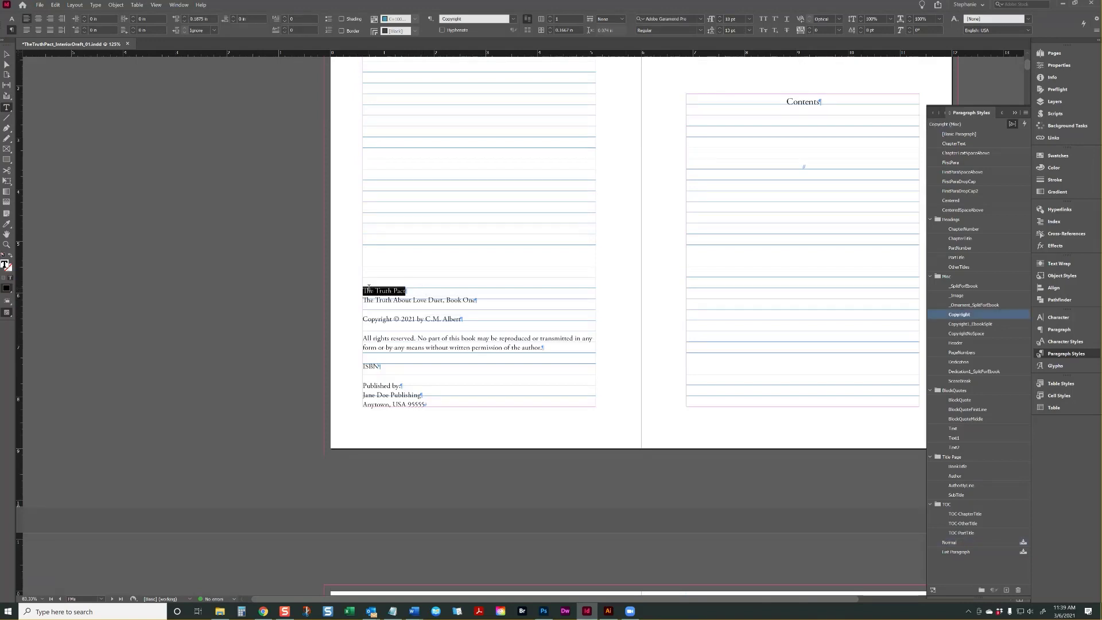
pyautogui.moveTo(490, 299); pyautogui.dragTo(360, 297)
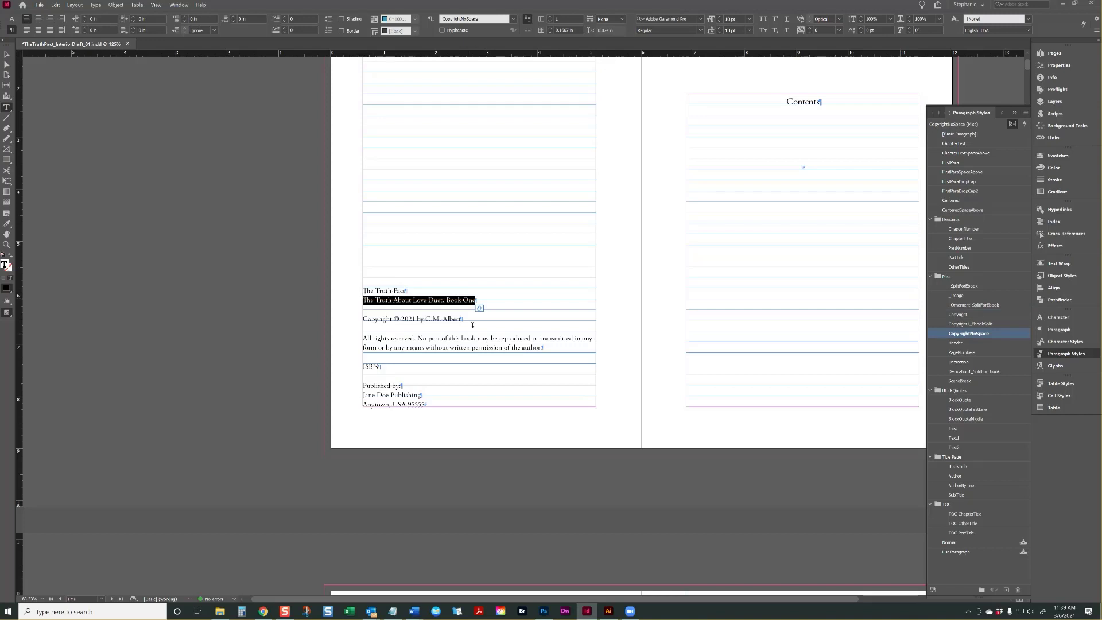
pyautogui.moveTo(463, 319); pyautogui.dragTo(360, 318)
pyautogui.moveTo(462, 320); pyautogui.dragTo(425, 319)
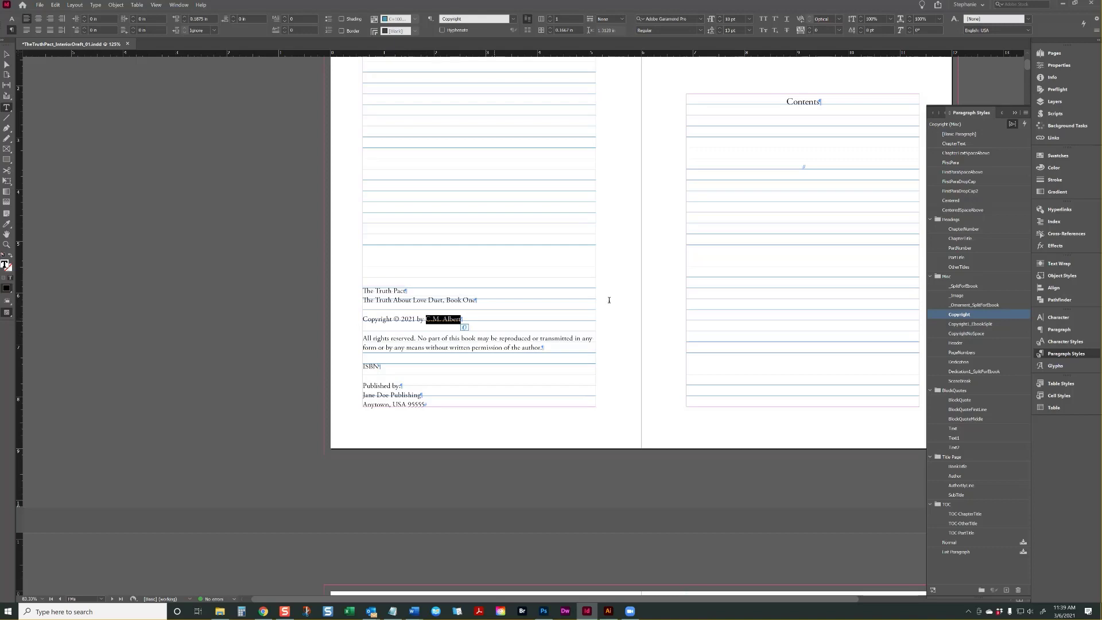
# - Insert the cut unauthorized reproduction paragraph on the copyright page between the copyright line and the "All rights reserved" paragraph
pyautogui.scroll(-10, 607, 298)
pyautogui.scroll(5, 579, 306)
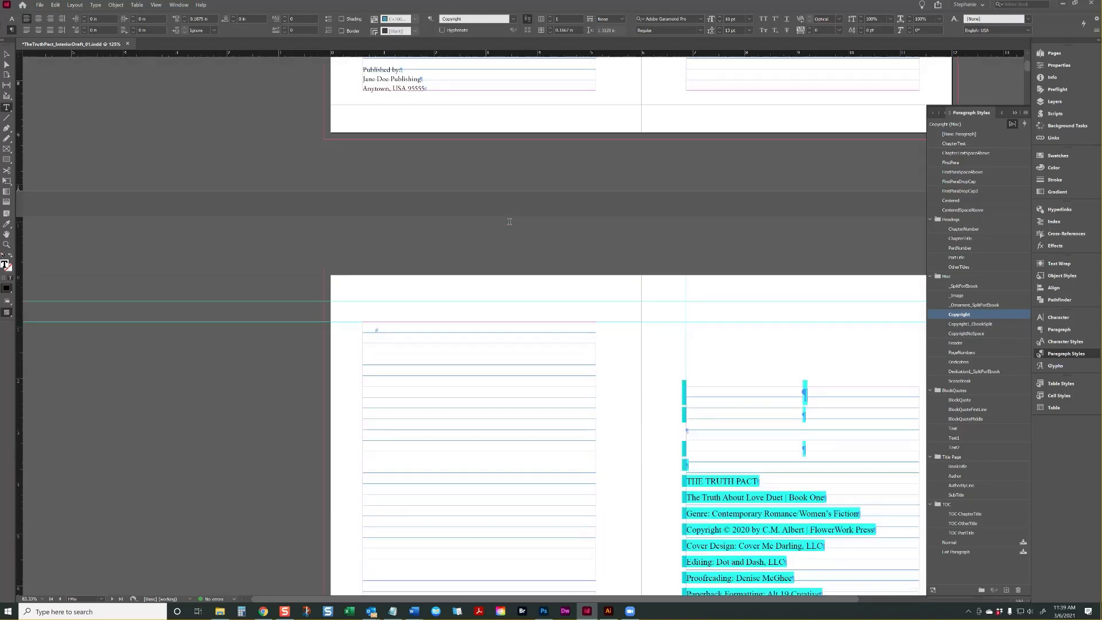
pyautogui.click(361, 193)
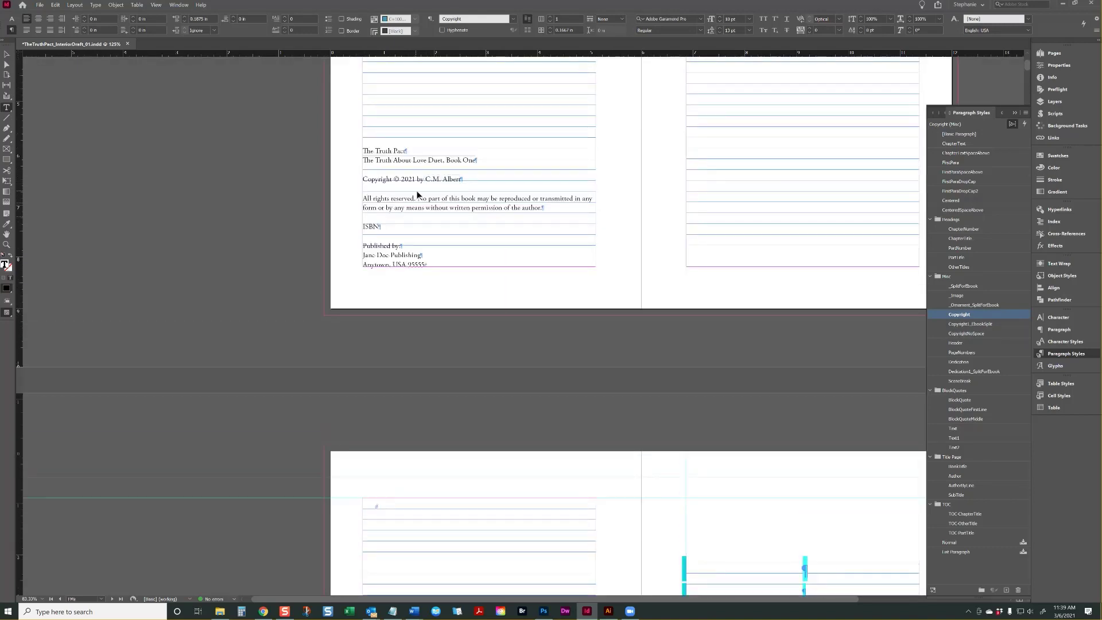
pyautogui.press('Return')
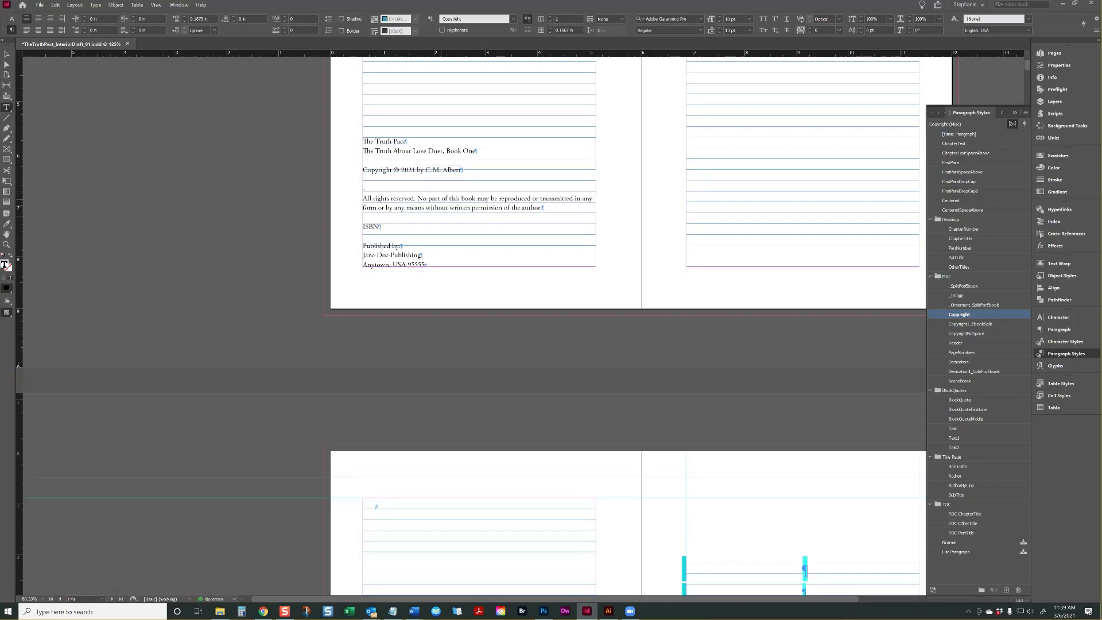
pyautogui.press('Return')
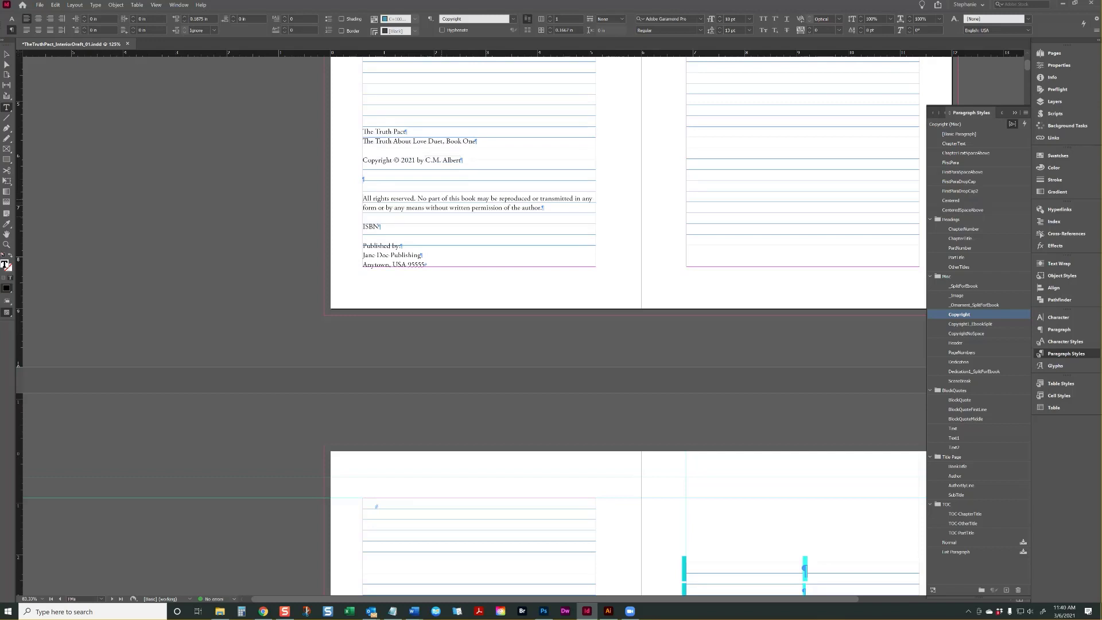
pyautogui.write("The unauthorized reproduction or distribution of this copyrighted work is illegal. Criminal copyright infringement (including infringement without monetary gain) is investigated by the FBI and is punishable by up to five years in federal prison and a fine of $250,000. Please purchase only authorized electronic editions and do not participate in, or encourage, the electronic piracy of copyrighted materials. Your support of the author's rights is appreciated. This book is a work of fiction. Names, characters, places, and incidents are the products of the author's imagination or used fictitiously. Any resemblance to actual events, locales, or persons—living or dead—is entirely coincidental.")
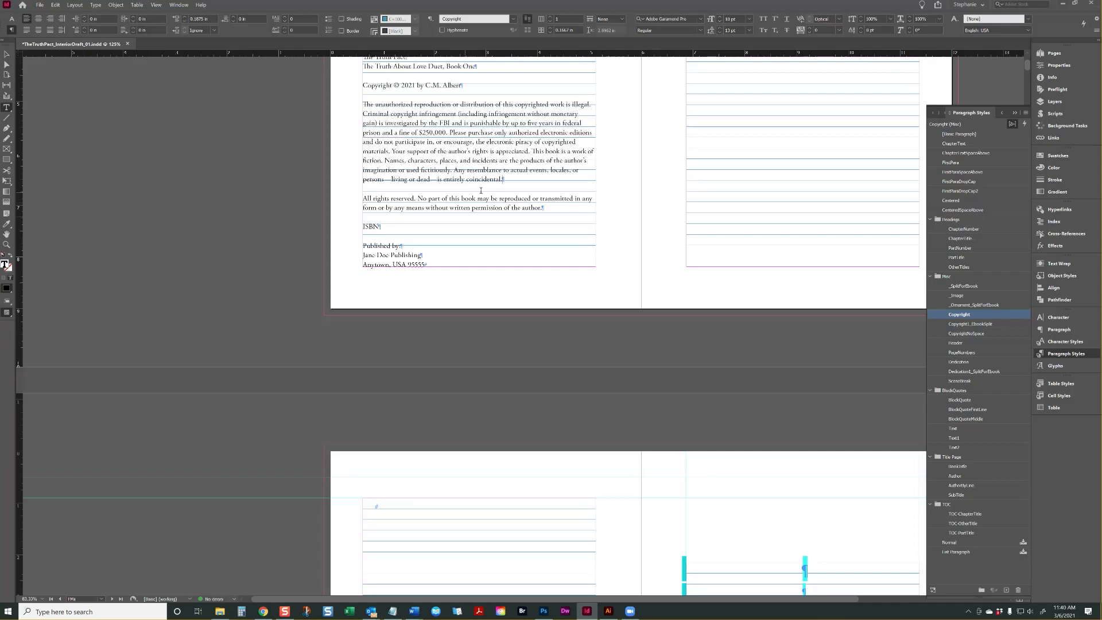
# - Replace the duplicate title and series lines in the manuscript's front matter with the character 4
pyautogui.scroll(3, 481, 191)
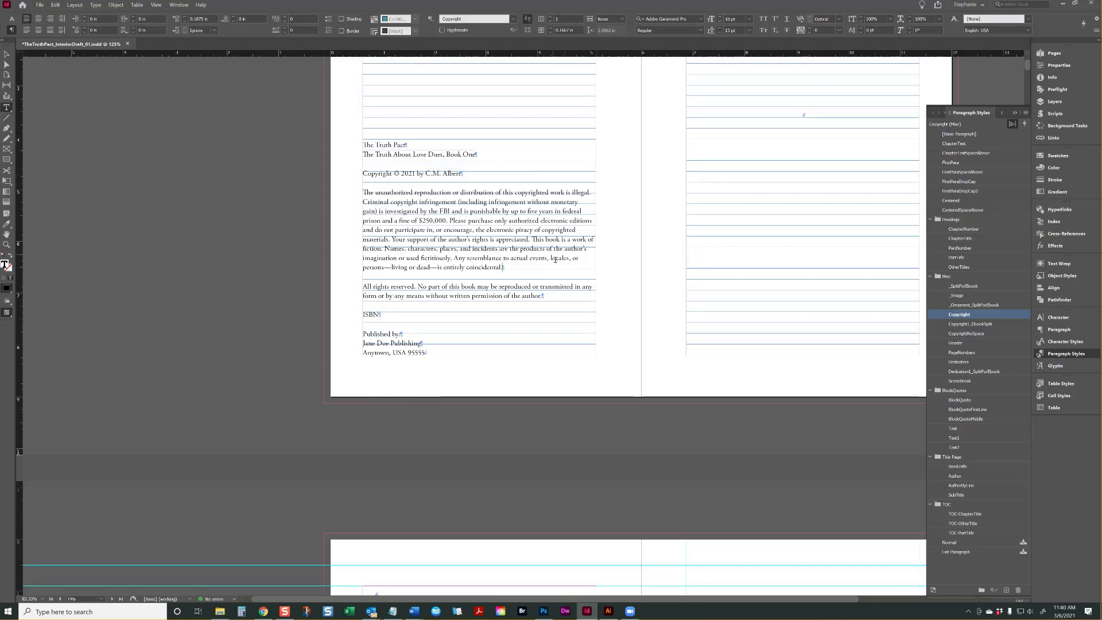
pyautogui.scroll(-15, 557, 261)
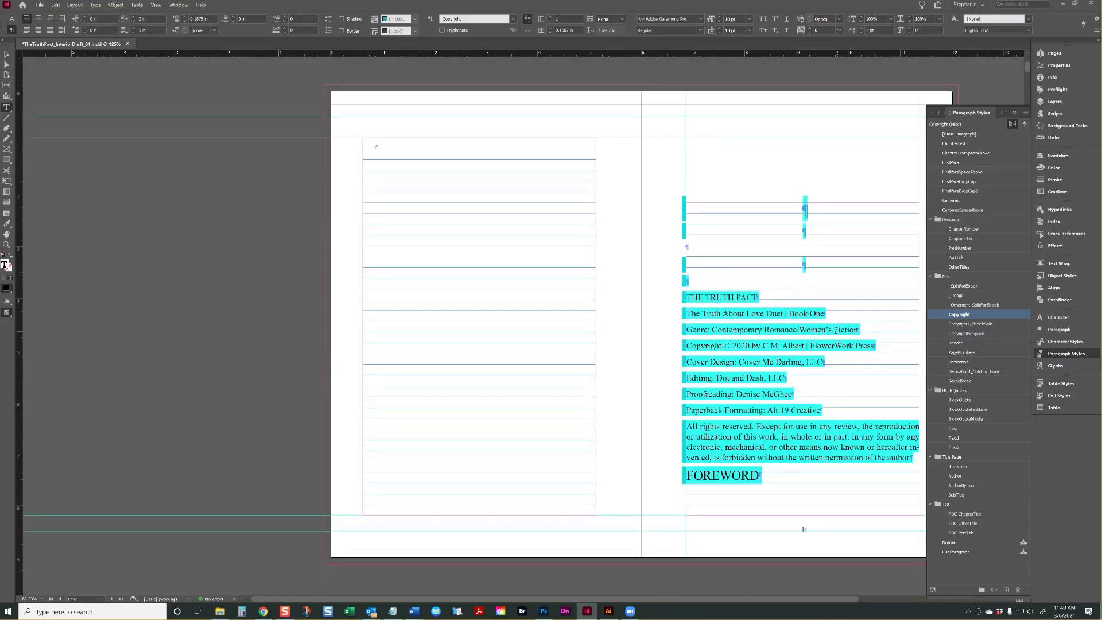
pyautogui.moveTo(833, 318); pyautogui.dragTo(687, 297)
pyautogui.write('4')
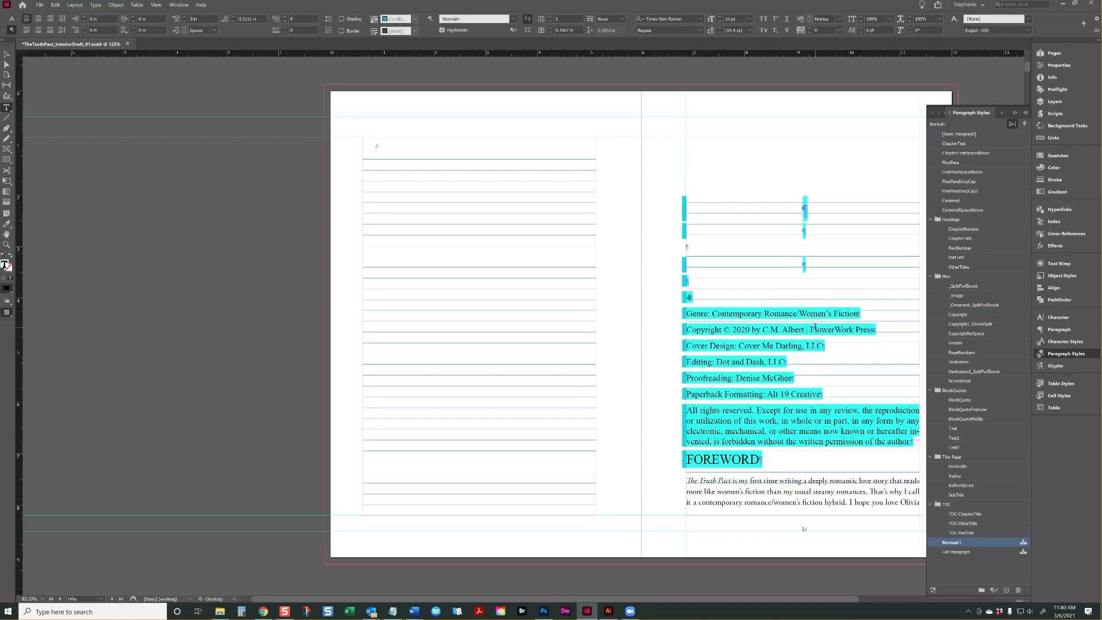
# - Move the "Genre: Contemporary Romance/Women's Fiction" line from the manuscript to below the "All rights reserved" paragraph on the copyright page
pyautogui.tripleClick(806, 316)
pyautogui.hotkey('ctrl', 'c')
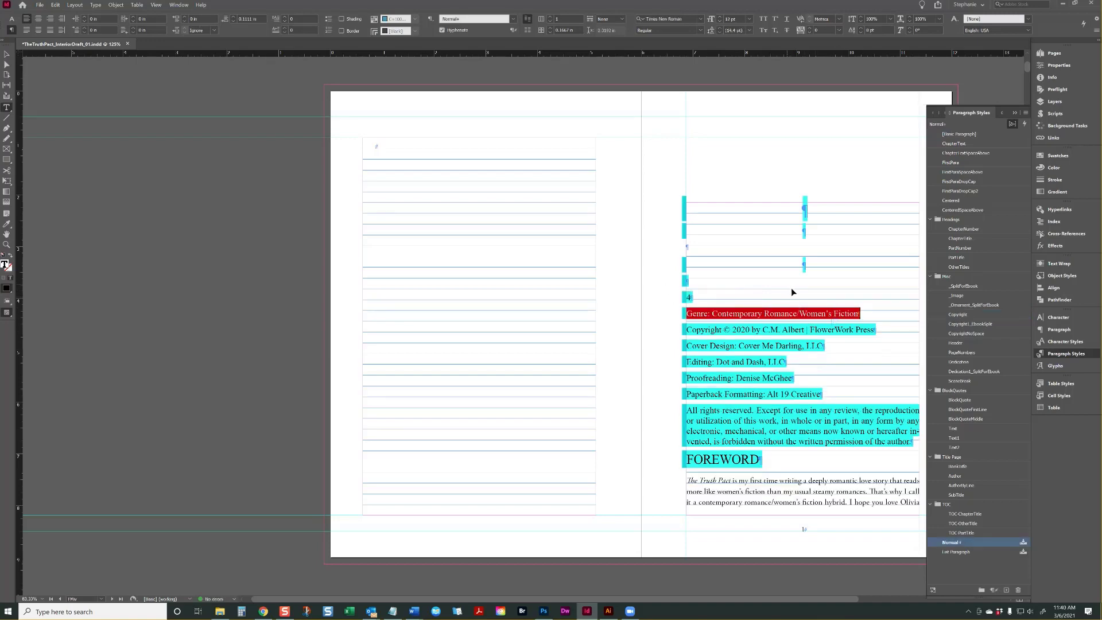
pyautogui.press('BackSpace')
pyautogui.scroll(7, 578, 164)
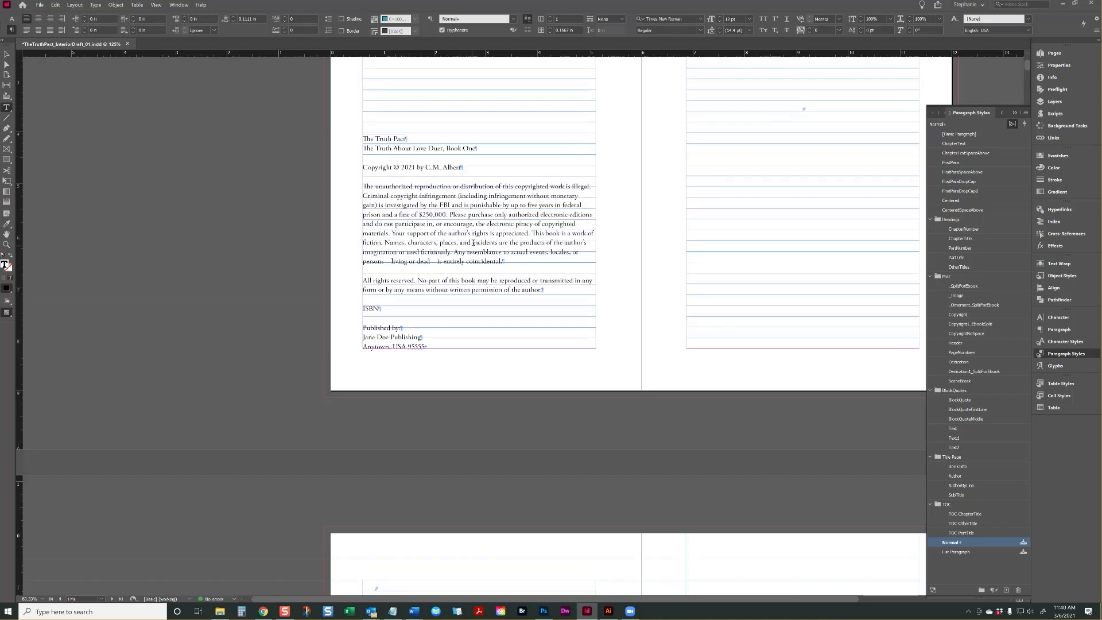
pyautogui.click(577, 283)
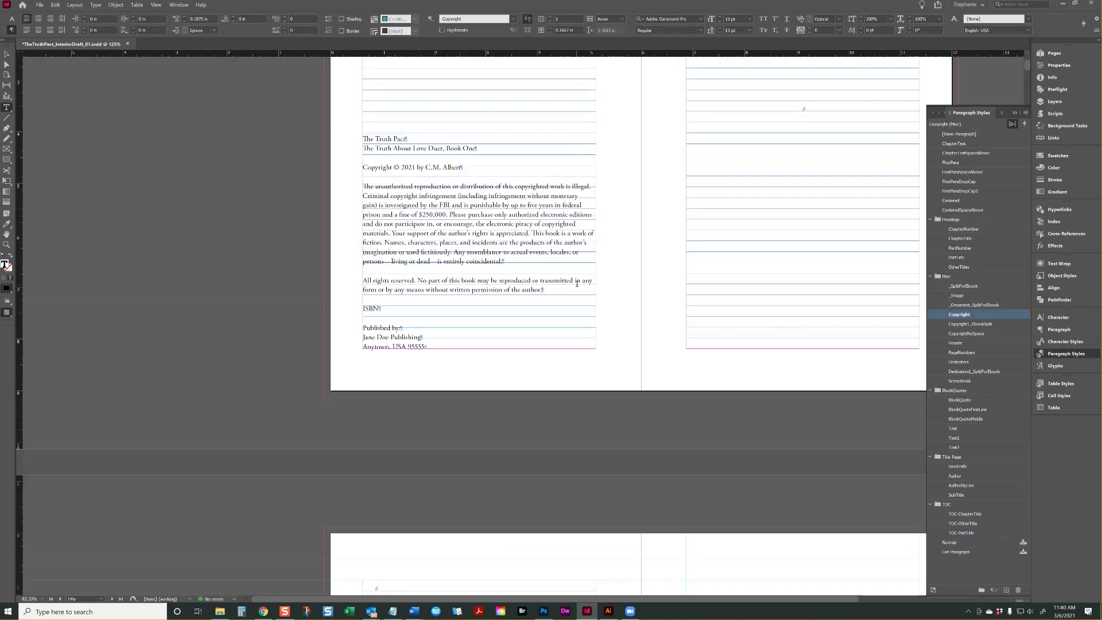
pyautogui.press('Return')
pyautogui.hotkey('ctrl', 'v')
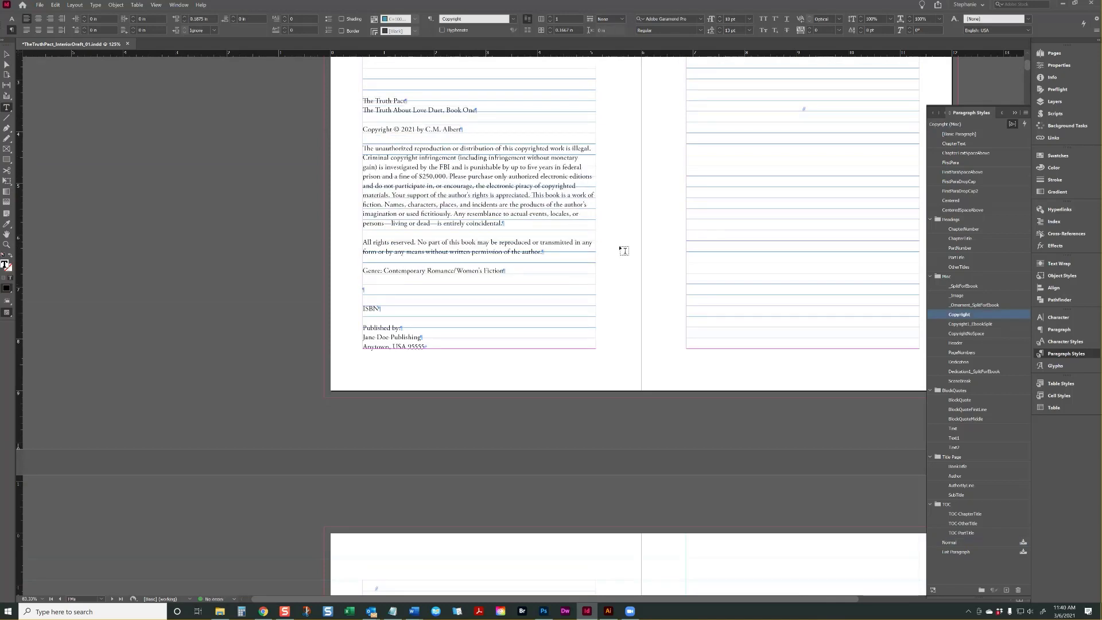
# - Move "| FlowerWork Press" from the manuscript's copyright line to the end of the copyright page's copyright line
pyautogui.scroll(-6, 620, 258)
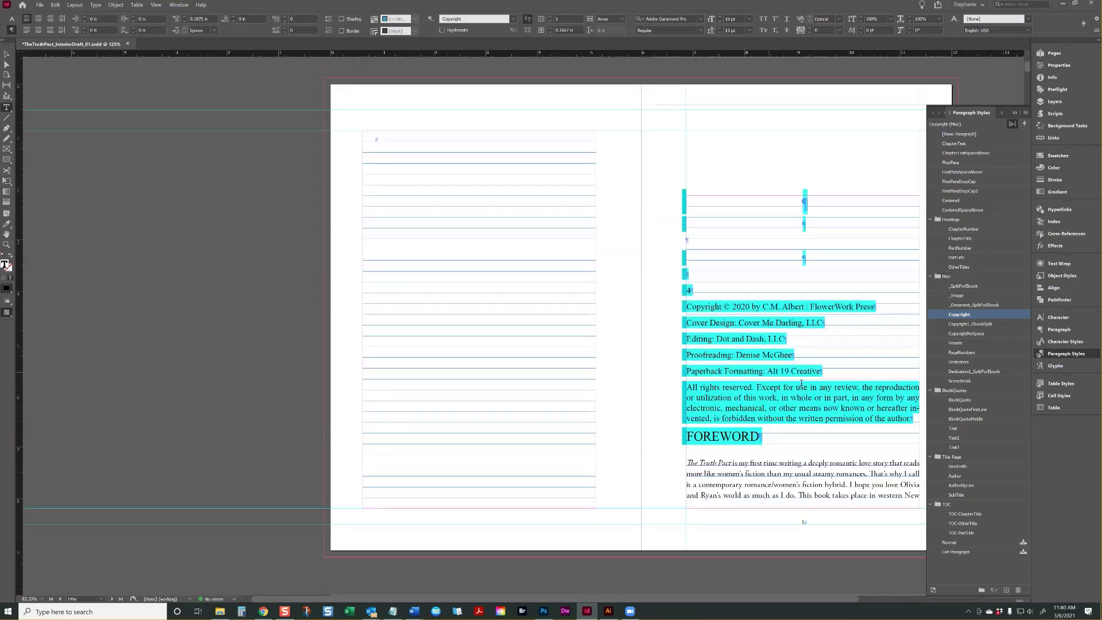
pyautogui.moveTo(821, 371); pyautogui.dragTo(682, 324)
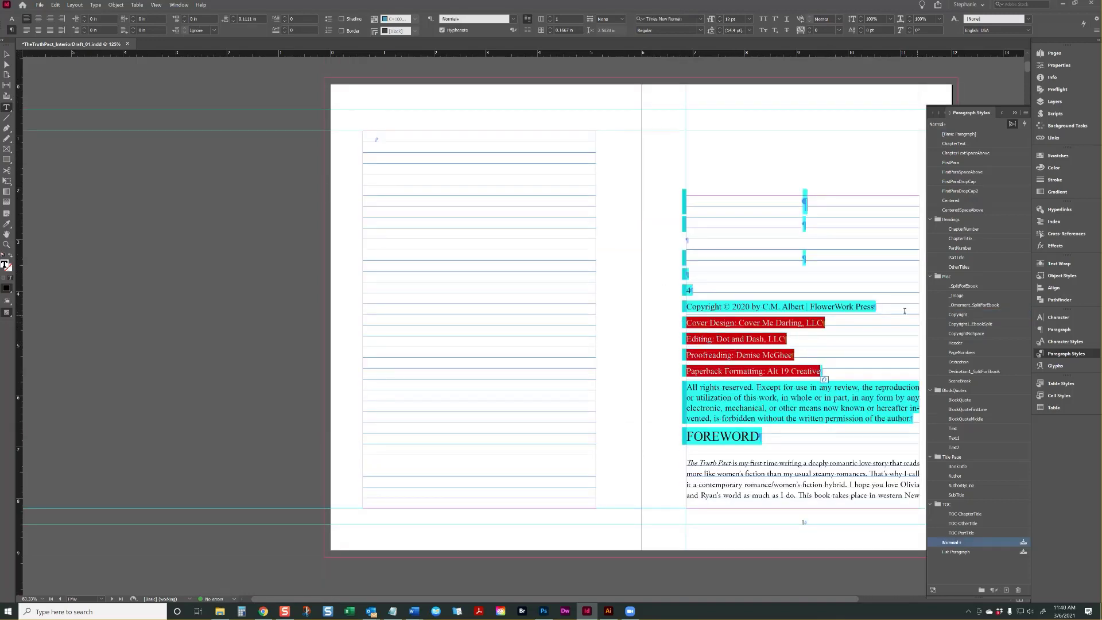
pyautogui.moveTo(874, 306); pyautogui.dragTo(806, 306)
pyautogui.hotkey('ctrl', 'c')
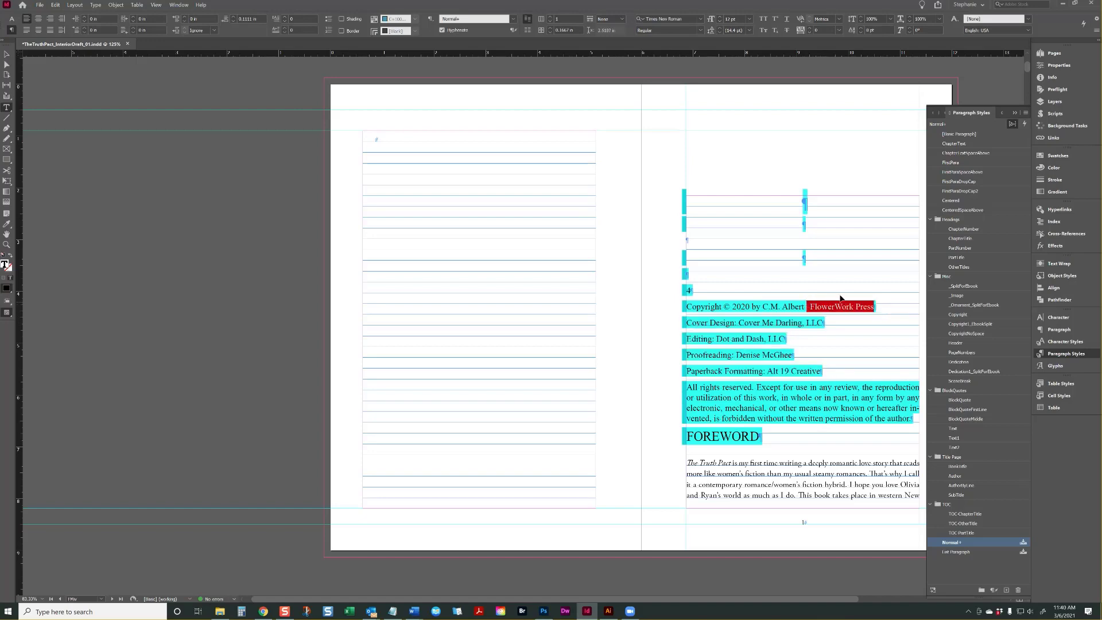
pyautogui.scroll(-5, 642, 249)
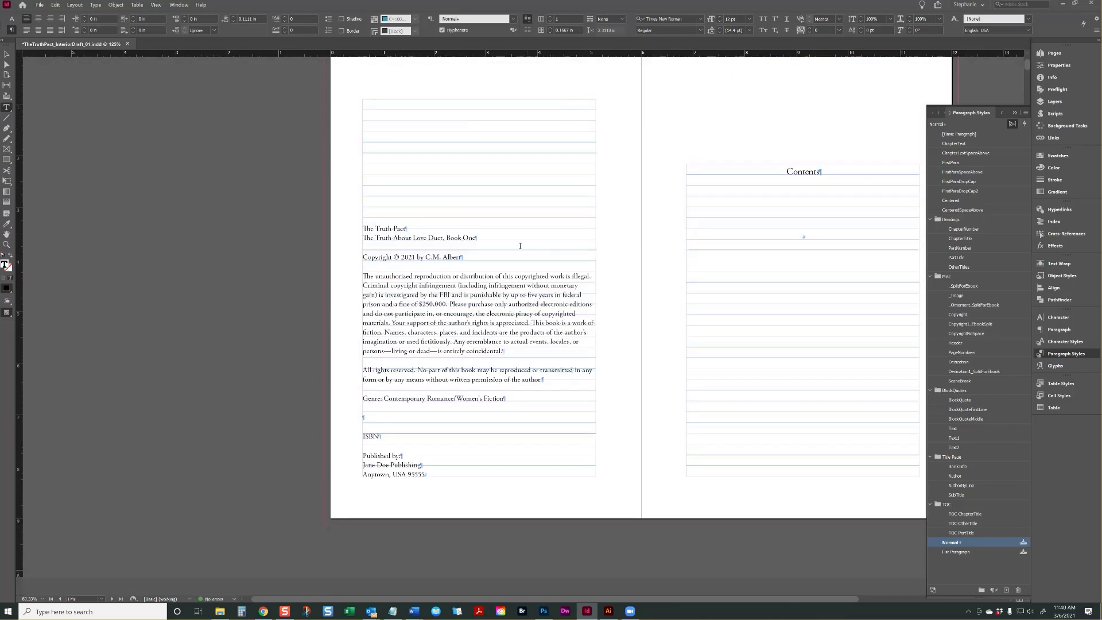
pyautogui.click(474, 255)
pyautogui.write('|')
pyautogui.hotkey('ctrl', 'v')
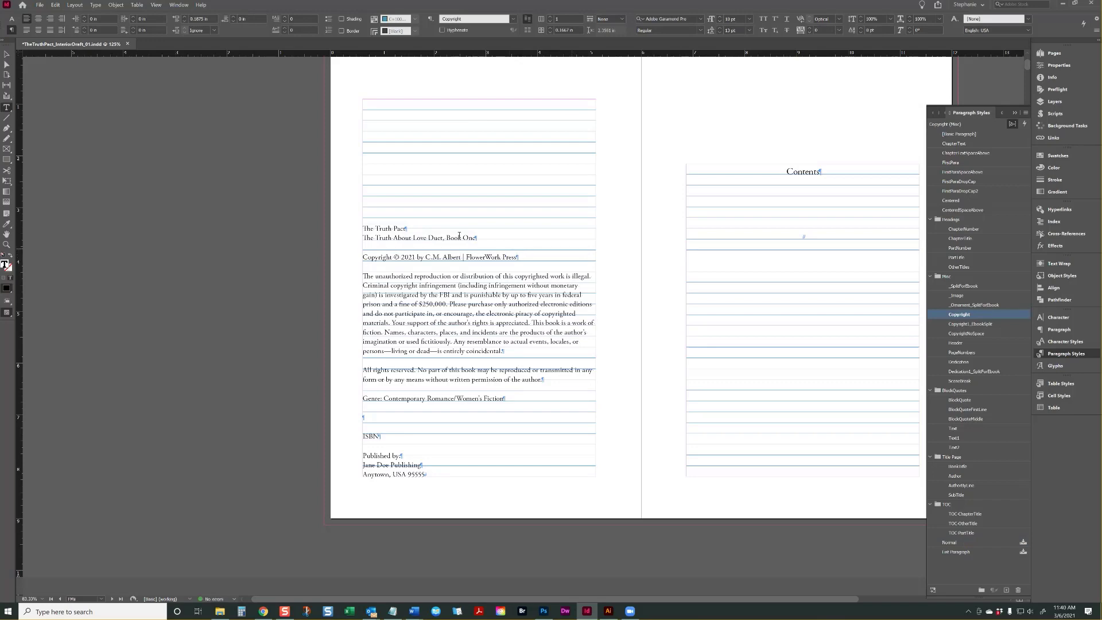
# - Replace the copyright page's "All rights reserved" paragraph with the manuscript's longer version, removing it from the manuscript
pyautogui.scroll(-5, 479, 238)
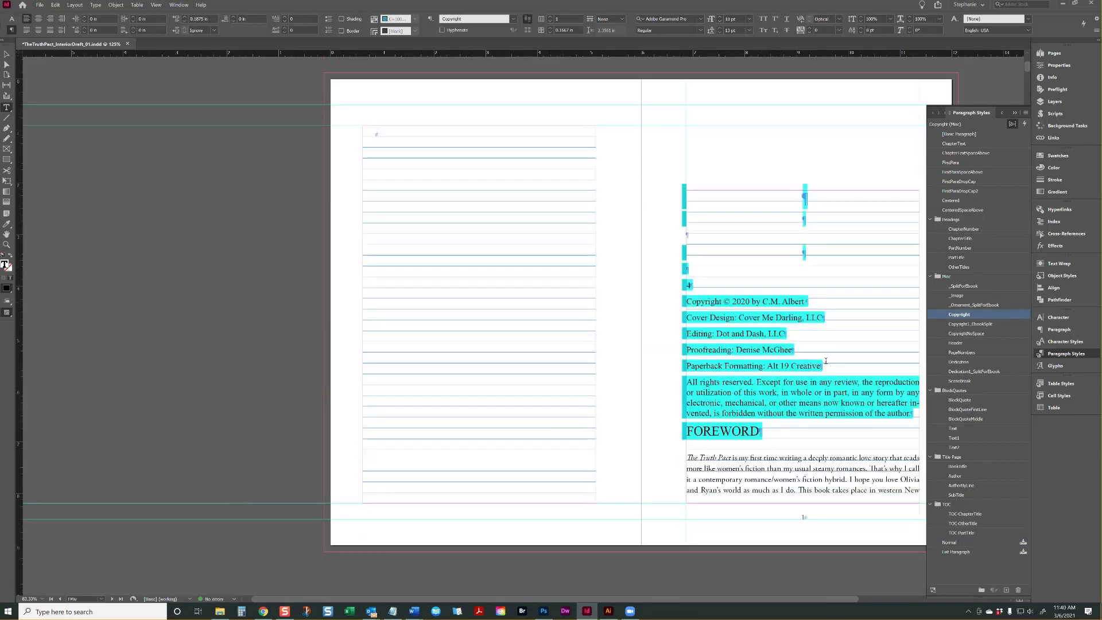
pyautogui.moveTo(826, 361); pyautogui.dragTo(686, 301)
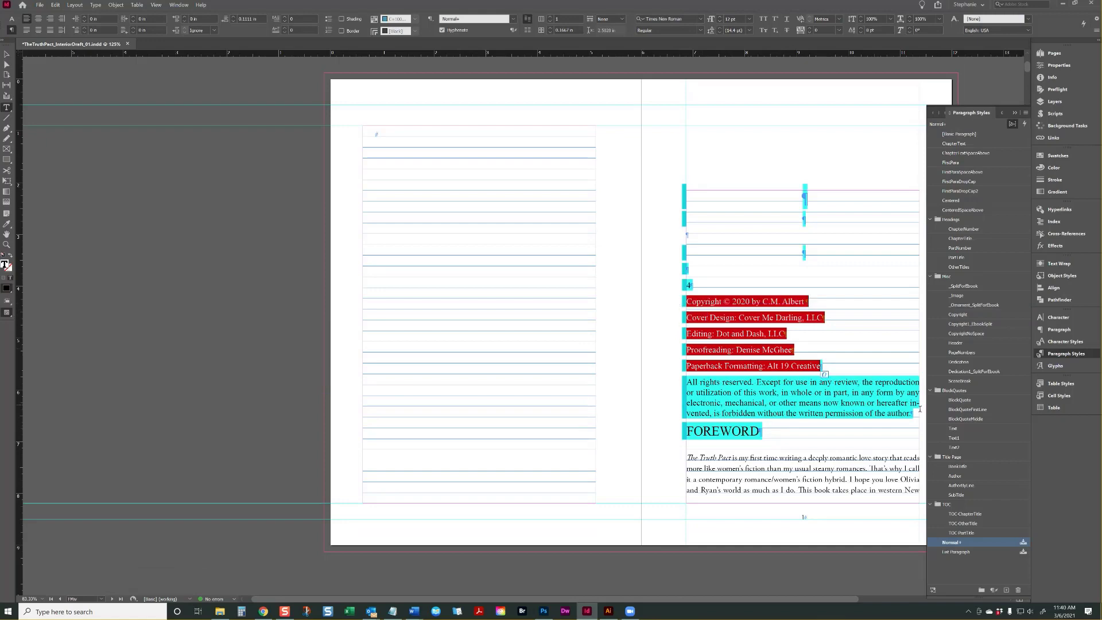
pyautogui.moveTo(920, 409); pyautogui.dragTo(686, 382)
pyautogui.hotkey('ctrl', 'c')
pyautogui.press('BackSpace')
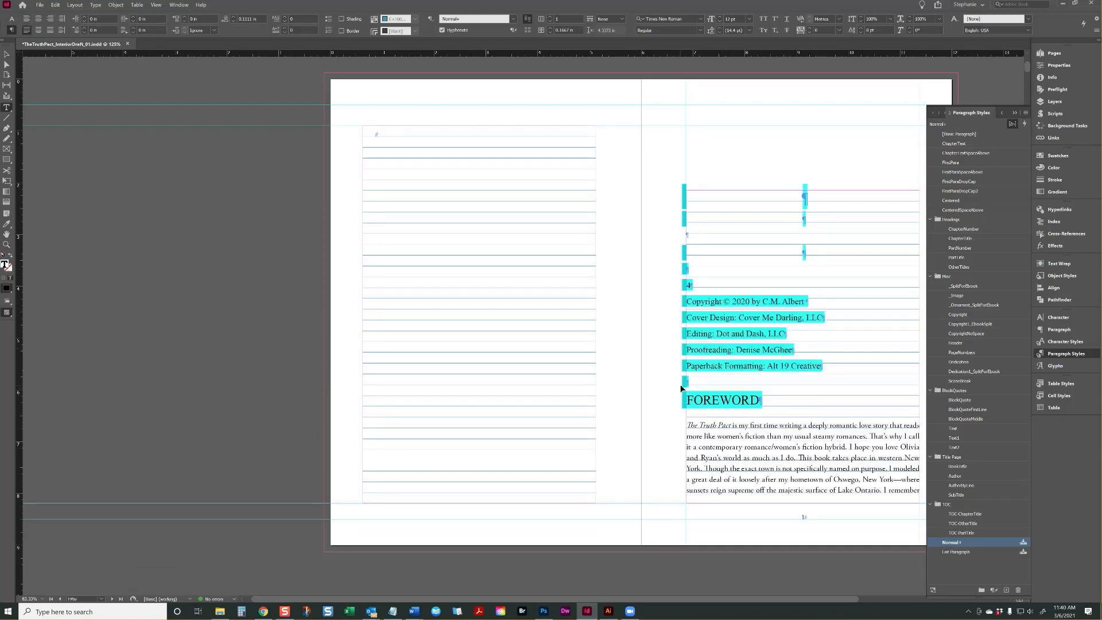
pyautogui.scroll(8, 556, 284)
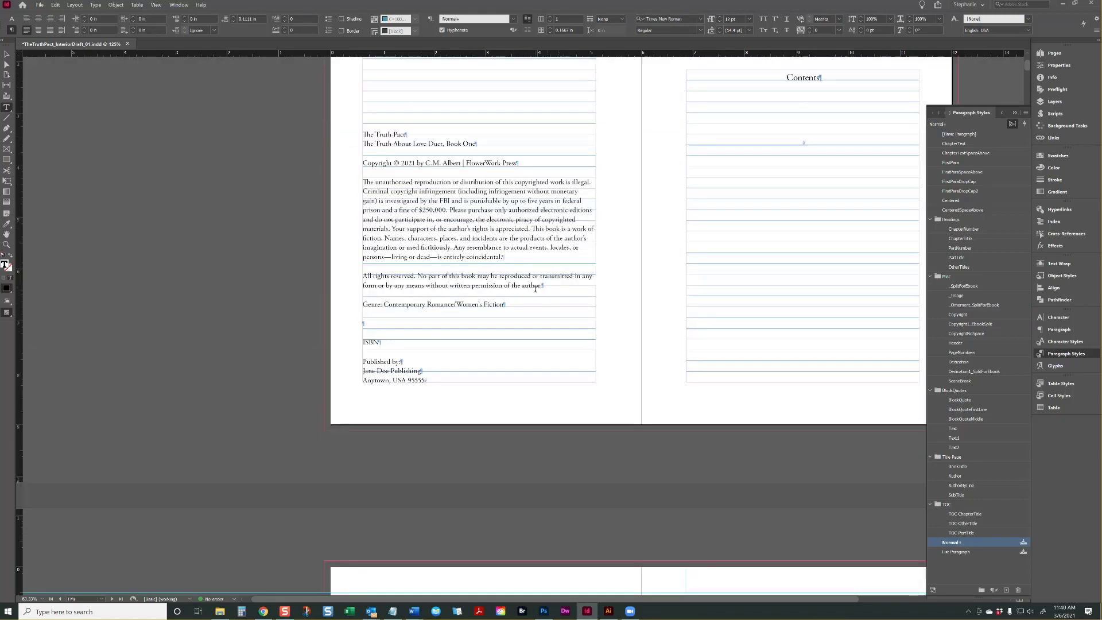
pyautogui.moveTo(544, 286); pyautogui.dragTo(353, 279)
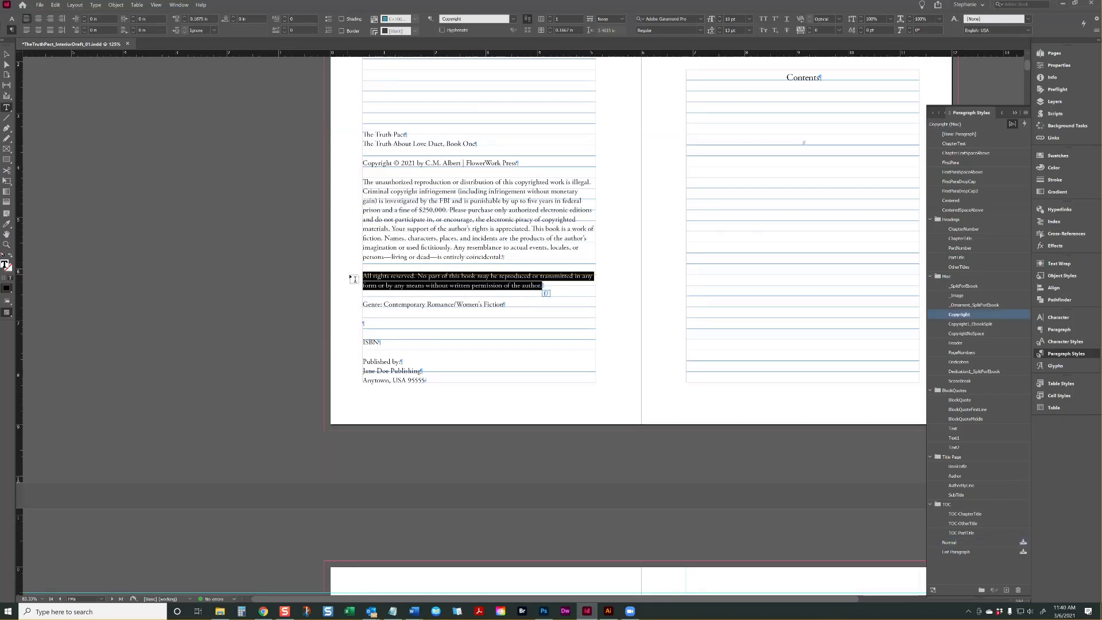
pyautogui.hotkey('ctrl', 'v')
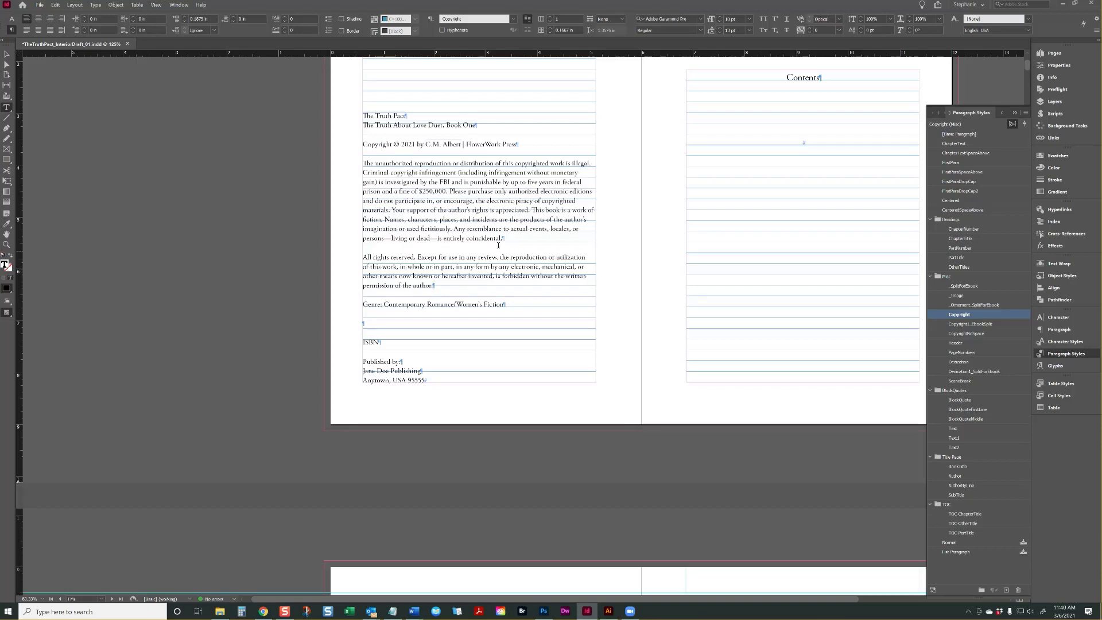
# - Move the cover design, editing, proofreading and paperback formatting credits from the manuscript over the copyright page's ISBN and publisher lines
pyautogui.scroll(-10, 536, 245)
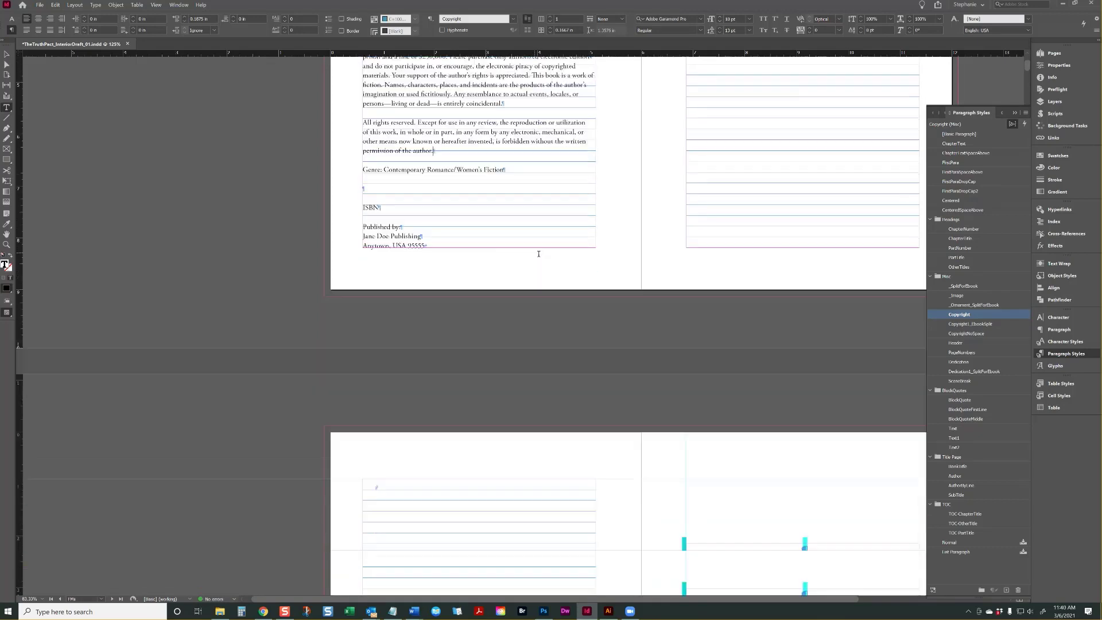
pyautogui.moveTo(827, 404); pyautogui.dragTo(671, 352)
pyautogui.hotkey('ctrl', 'c')
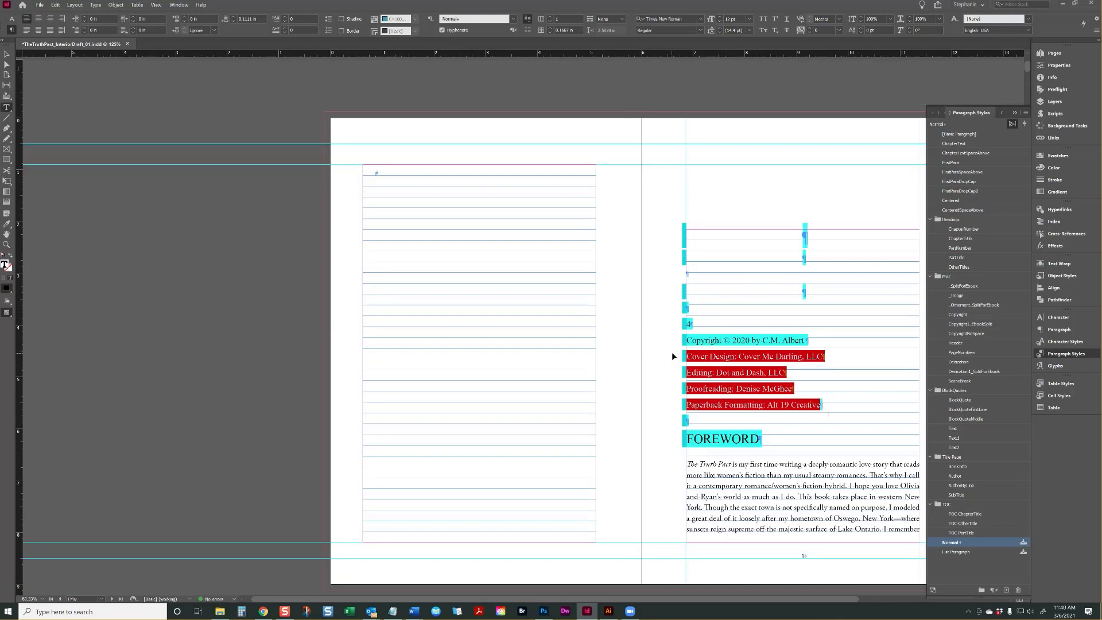
pyautogui.press('BackSpace')
pyautogui.scroll(5, 469, 285)
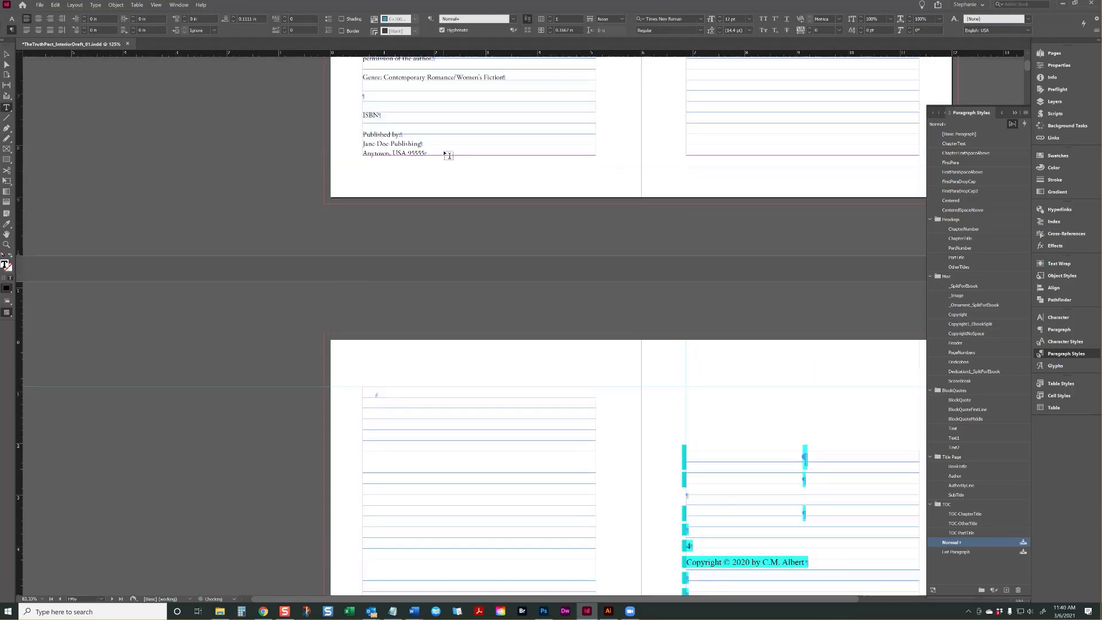
pyautogui.moveTo(448, 154); pyautogui.dragTo(354, 98)
pyautogui.hotkey('ctrl', 'v')
pyautogui.scroll(6, 354, 98)
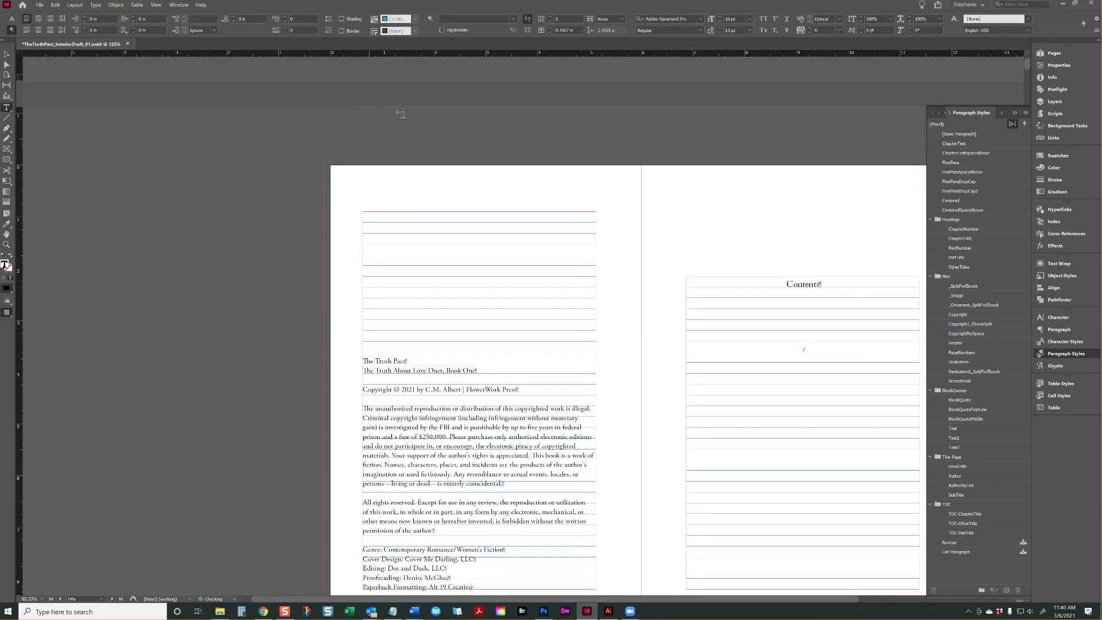
# - Apply the Copyright paragraph style to the "Cover Design" credit line on the copyright page
pyautogui.scroll(-4, 428, 234)
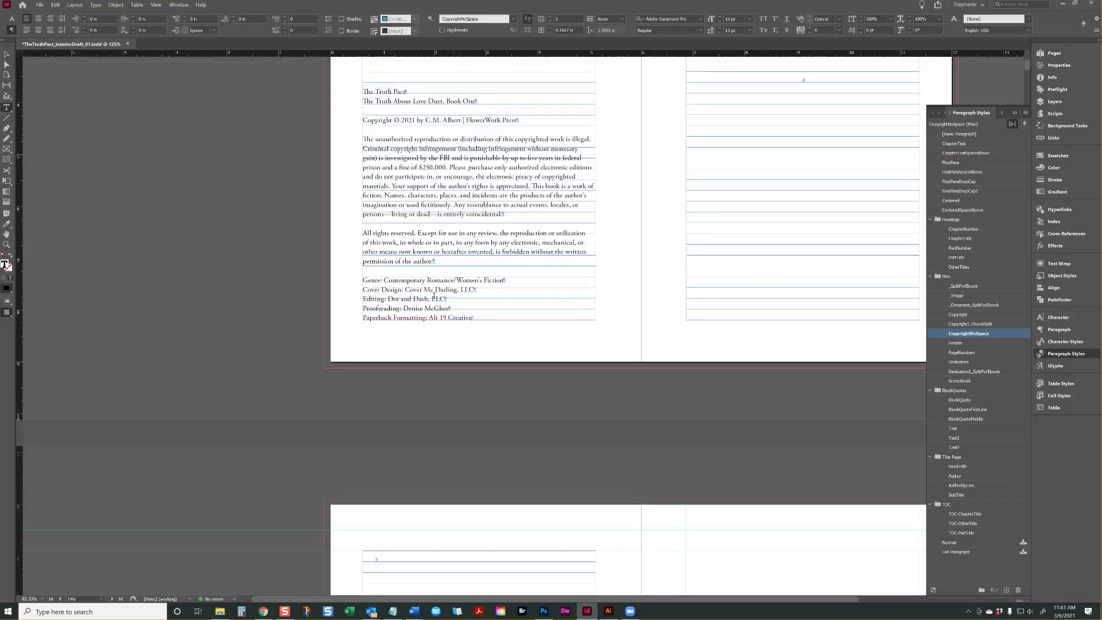
pyautogui.click(431, 289)
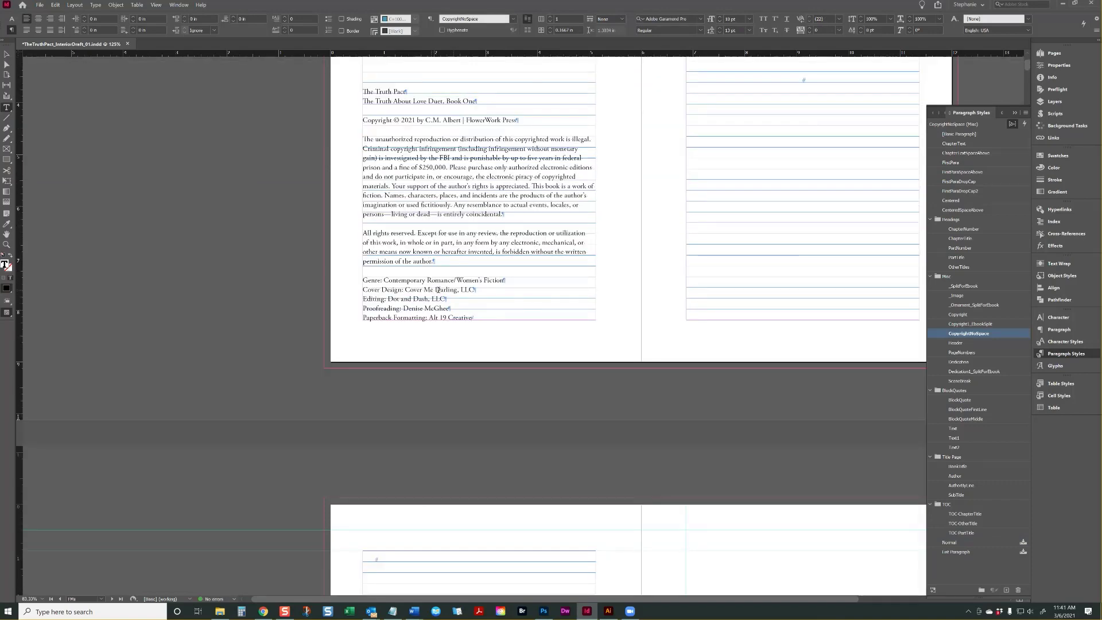
pyautogui.click(962, 315)
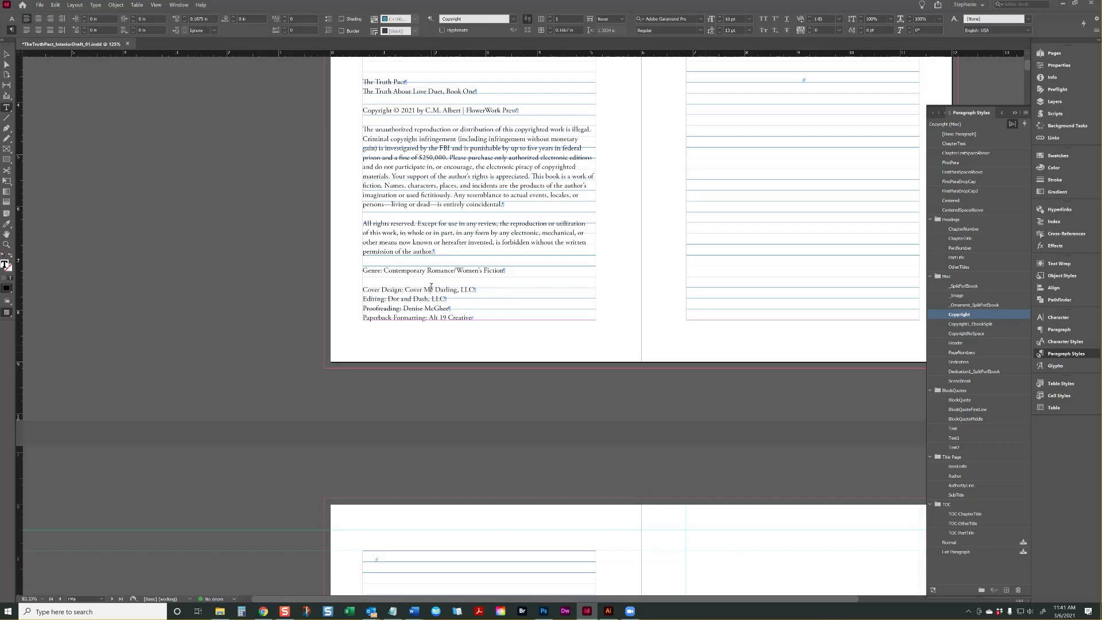
pyautogui.moveTo(472, 318); pyautogui.dragTo(364, 288)
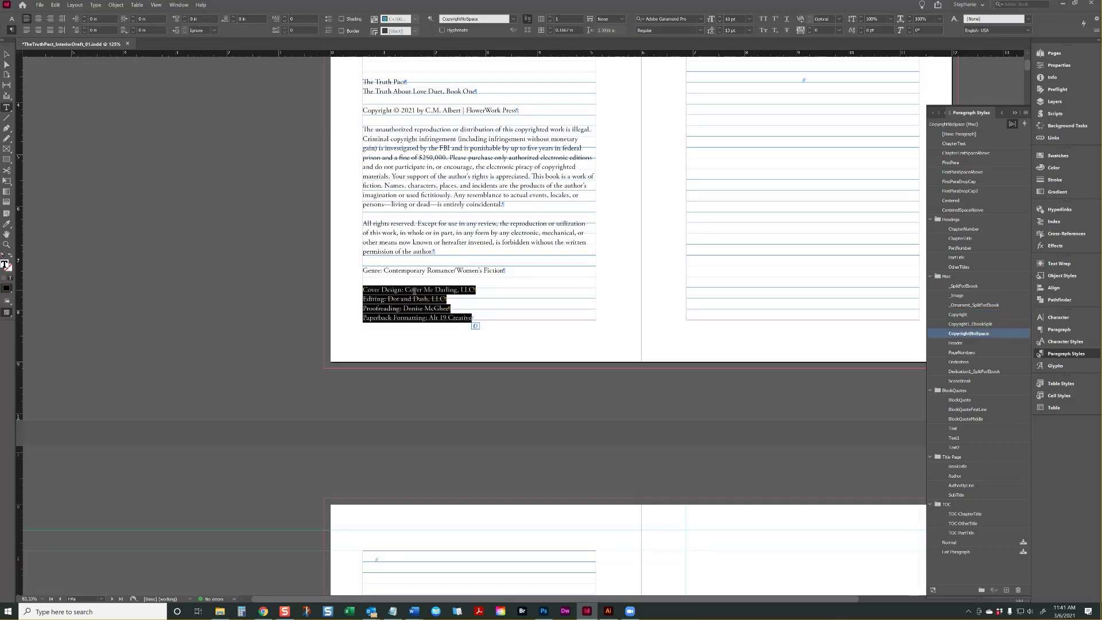
pyautogui.scroll(3, 415, 291)
pyautogui.click(512, 299)
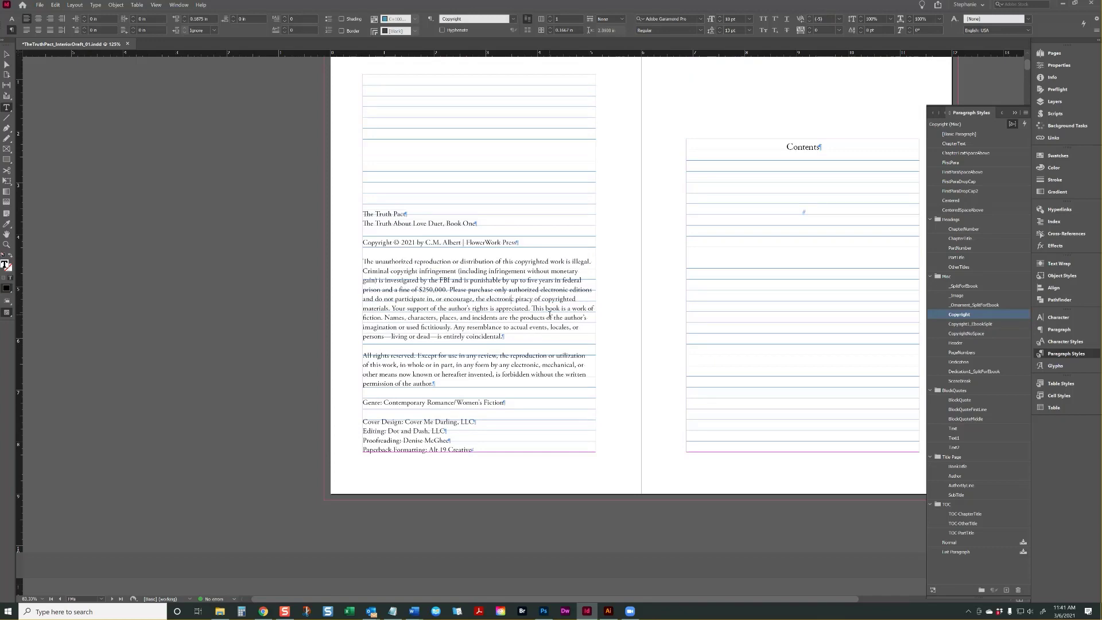
# - Delete the leftover copyright line, the character 4 and the empty paragraphs above FOREWORD in the manuscript
pyautogui.scroll(-12, 549, 314)
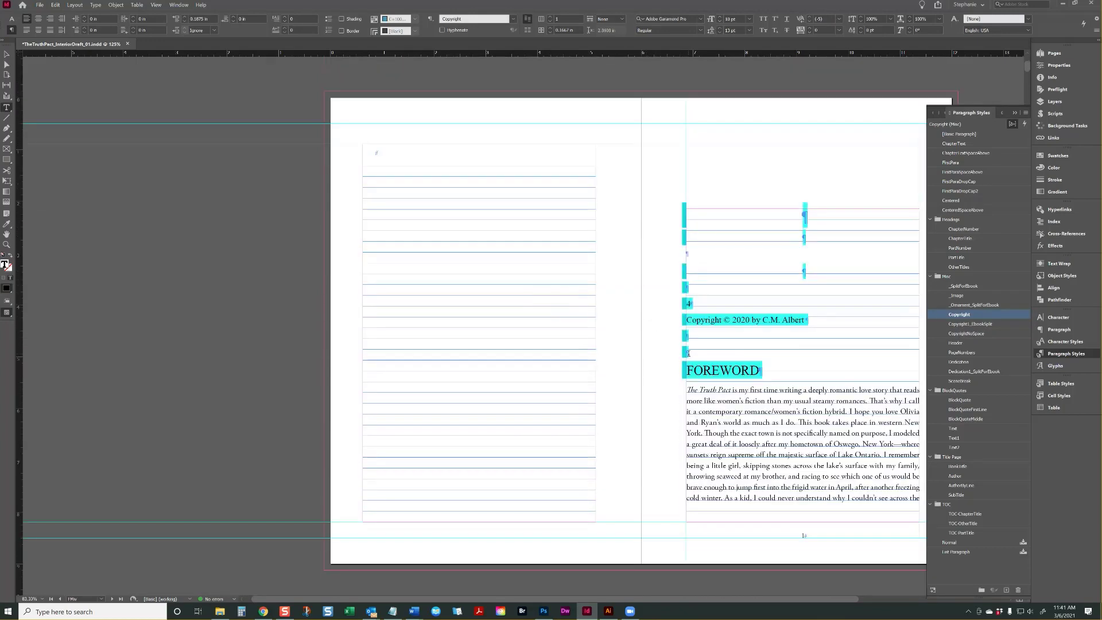
pyautogui.moveTo(689, 353); pyautogui.dragTo(676, 214)
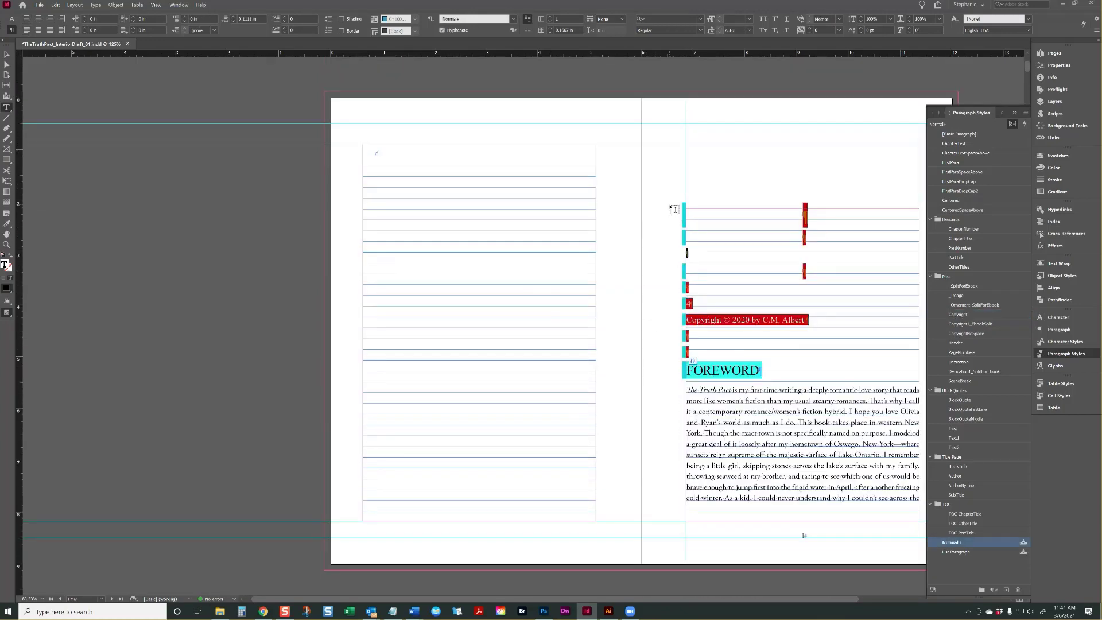
pyautogui.press('BackSpace')
# - Cut the text from FOREWORD through the F. Scott Fitzgerald quote out of the manuscript, up to the PROLOGUE heading
pyautogui.scroll(-10, 674, 209)
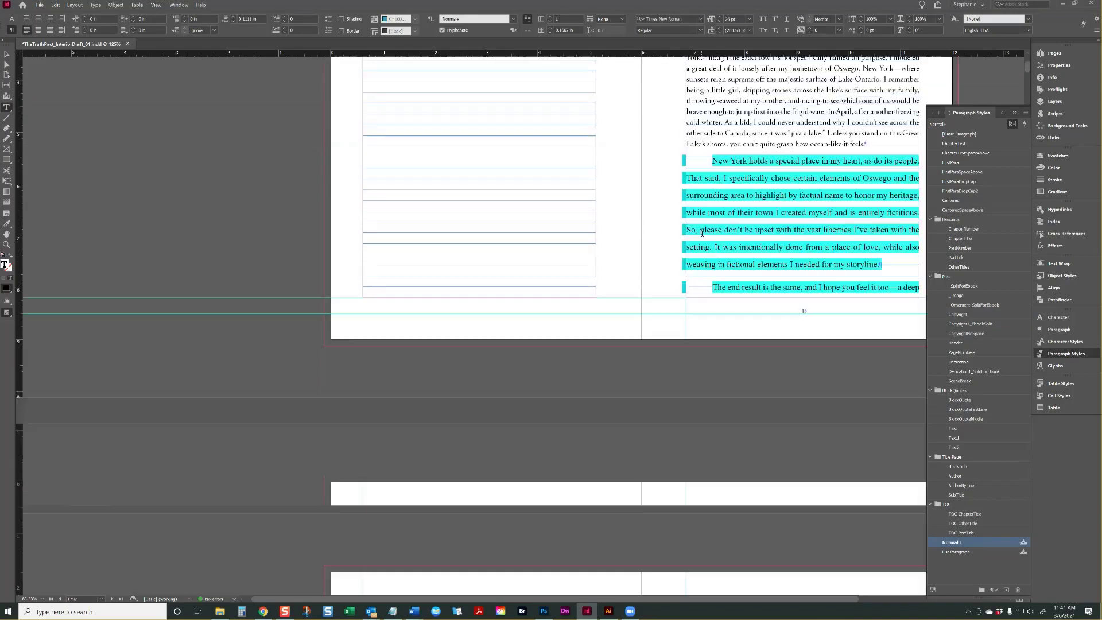
pyautogui.scroll(-15, 707, 242)
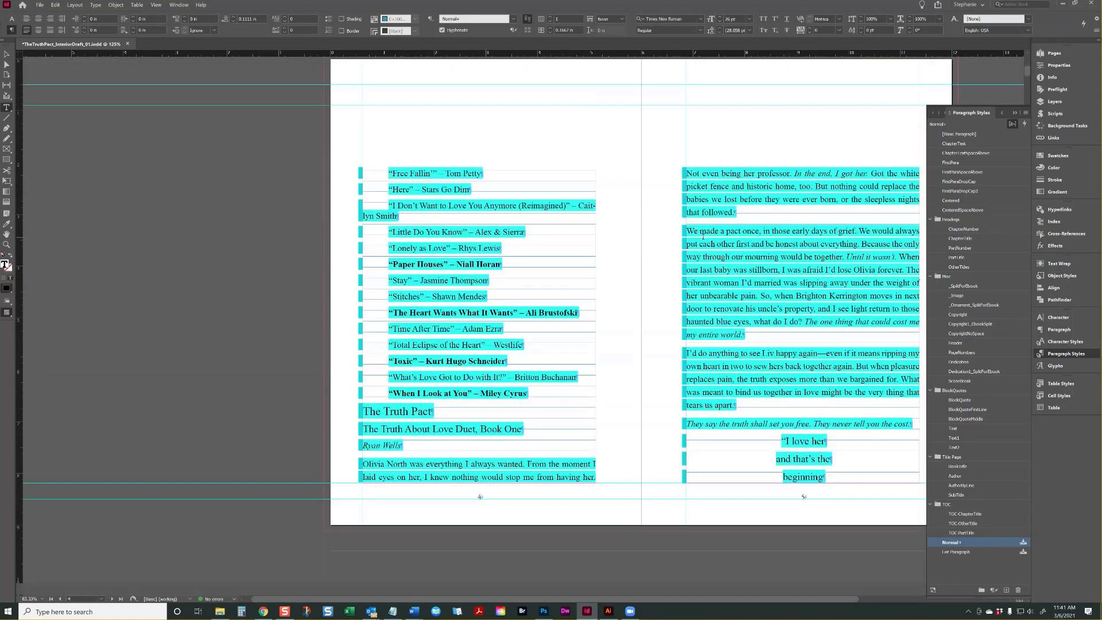
pyautogui.scroll(-8, 702, 236)
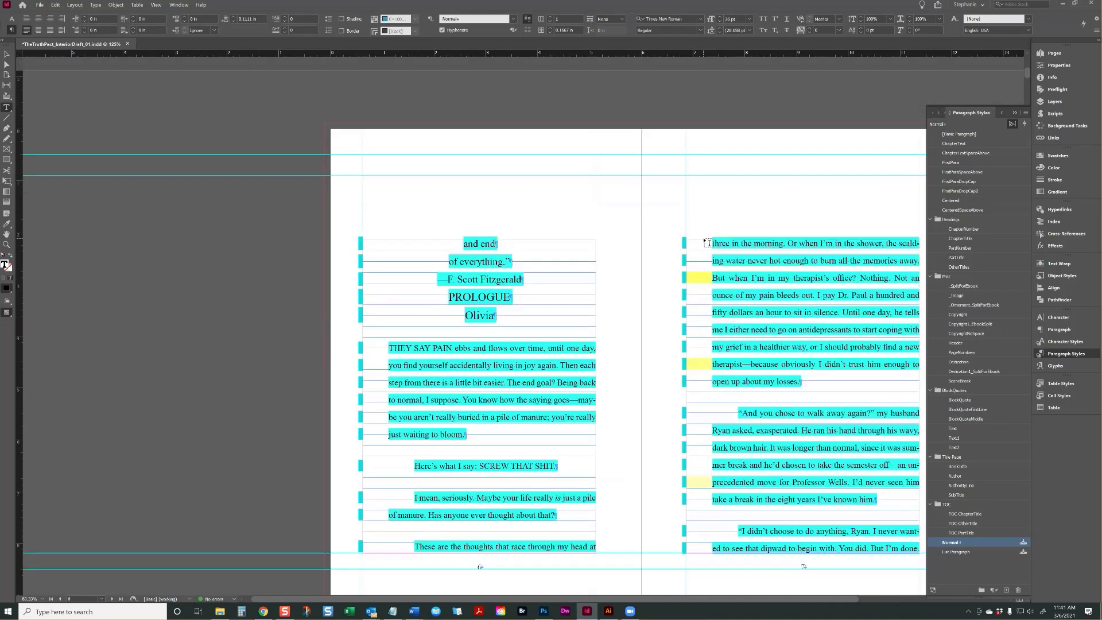
pyautogui.scroll(-2, 707, 243)
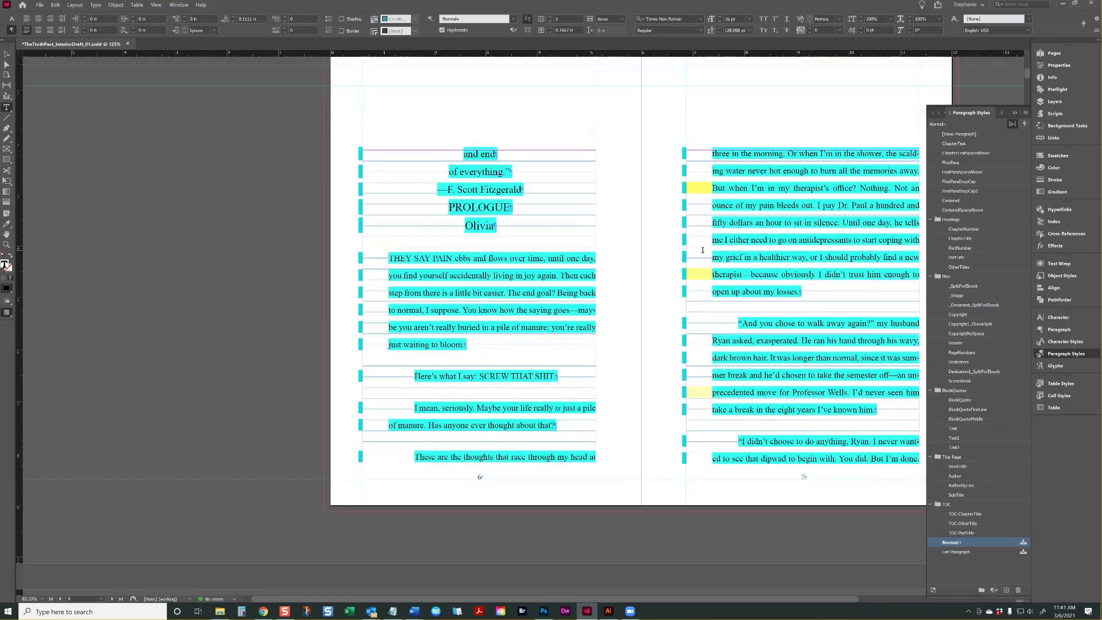
pyautogui.keyDown('shift'); pyautogui.click(563, 187); pyautogui.keyUp('shift')
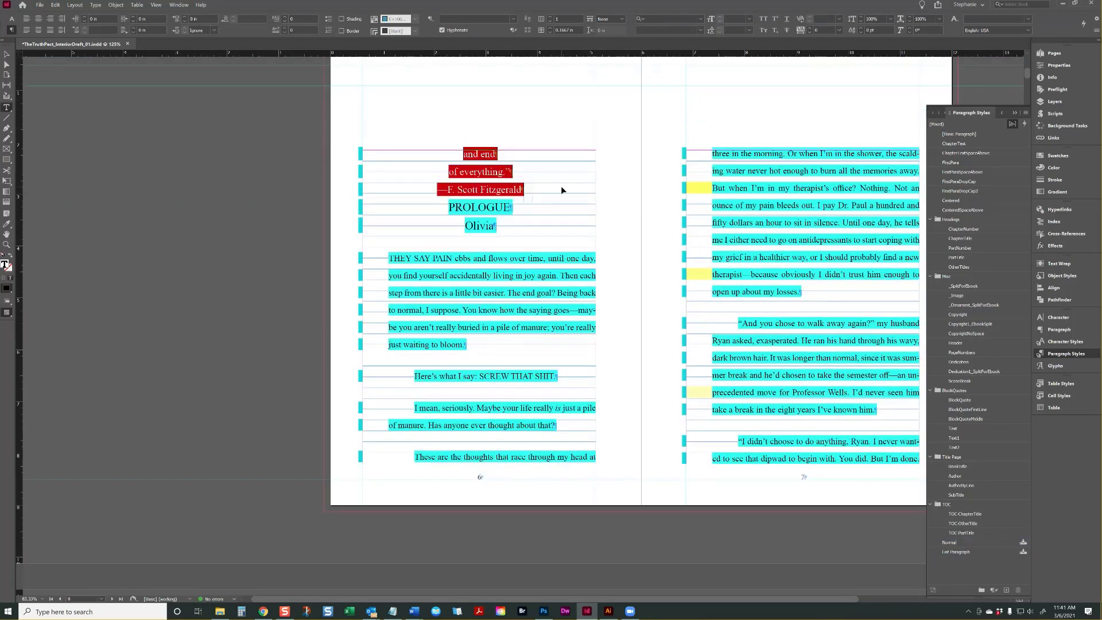
pyautogui.press('Delete')
# - Enter the note "For eBook only. Delete for final print interior." below the Contents heading
pyautogui.scroll(4, 612, 208)
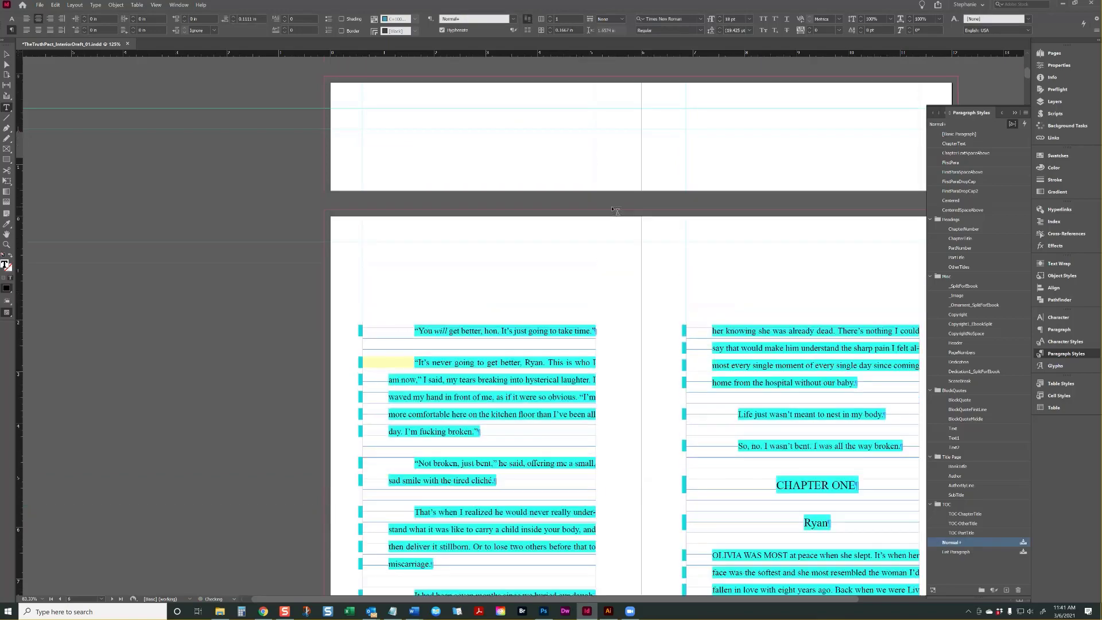
pyautogui.scroll(10, 613, 209)
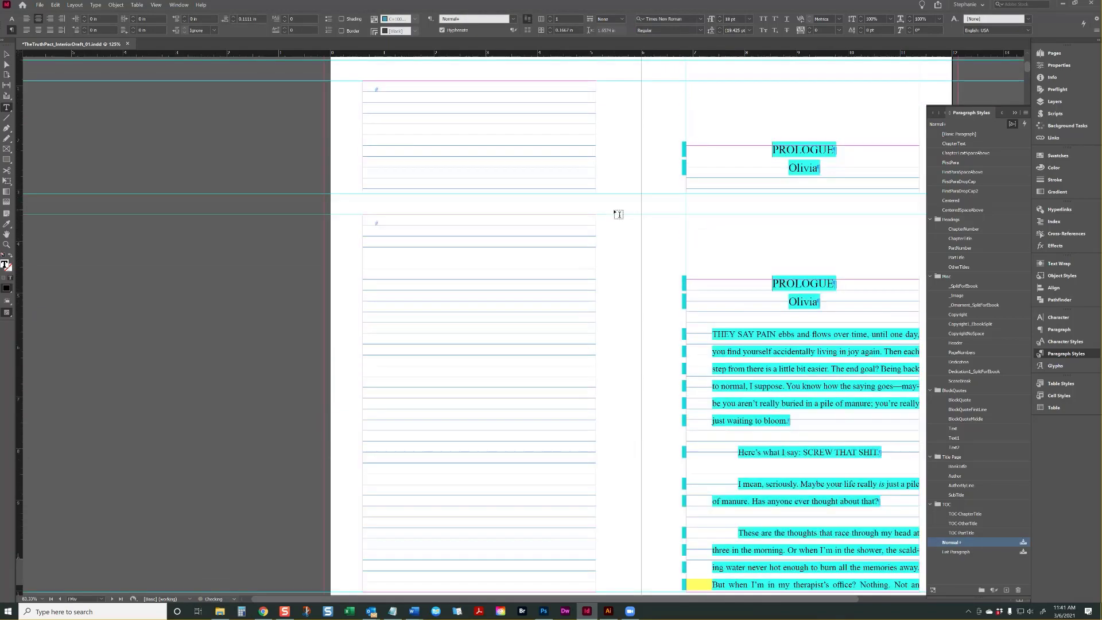
pyautogui.scroll(5, 618, 214)
pyautogui.click(816, 141)
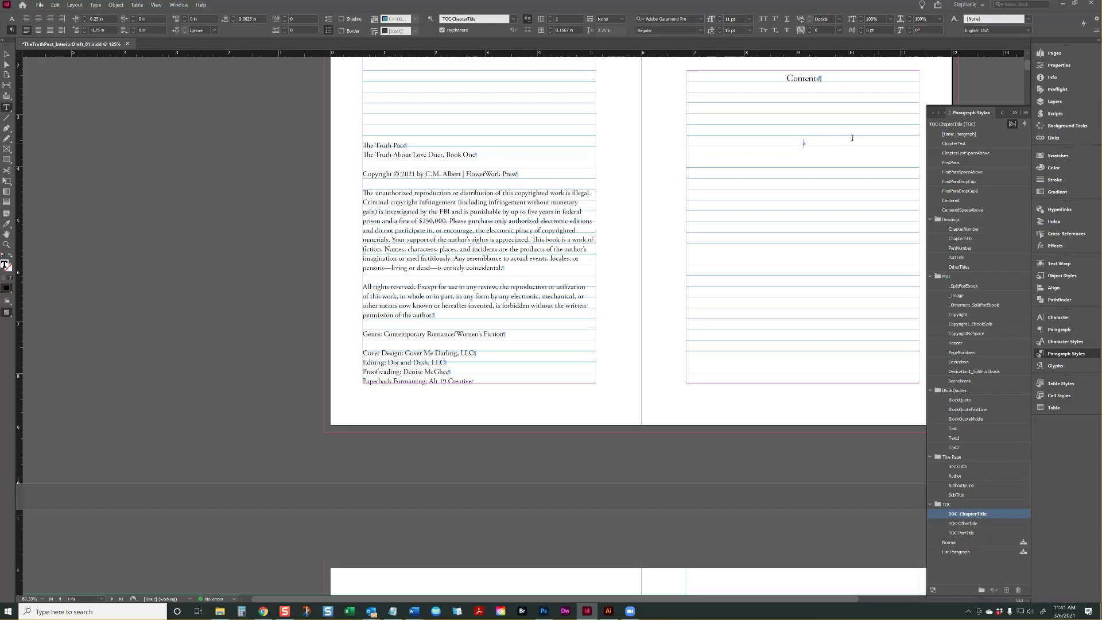
pyautogui.write('Delete')
pyautogui.hotkey('ctrl', 'z')
pyautogui.write('For eBook only. Delete for final print interior.')
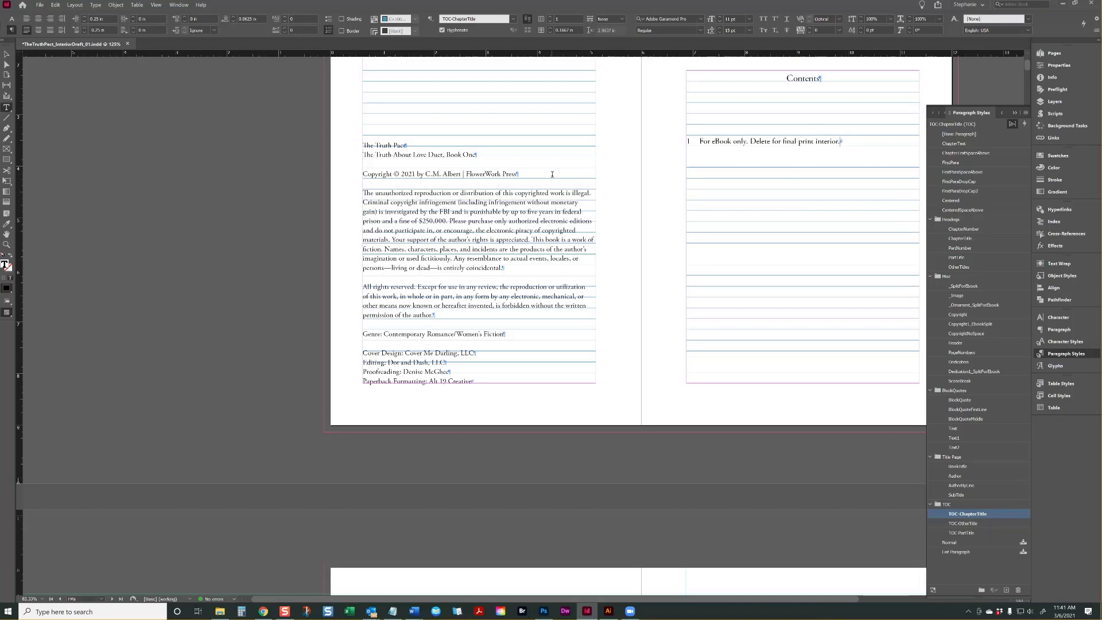
# - Look up the break characters that can be inserted into the copyright page's text
pyautogui.click(515, 362)
pyautogui.scroll(-5, 857, 229)
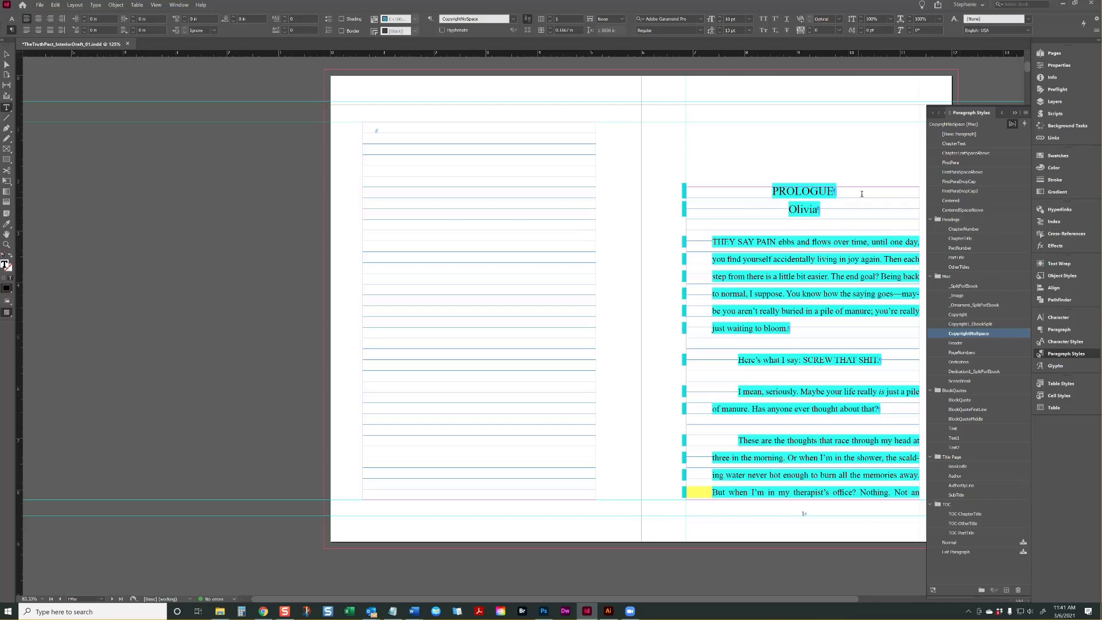
pyautogui.scroll(5, 862, 194)
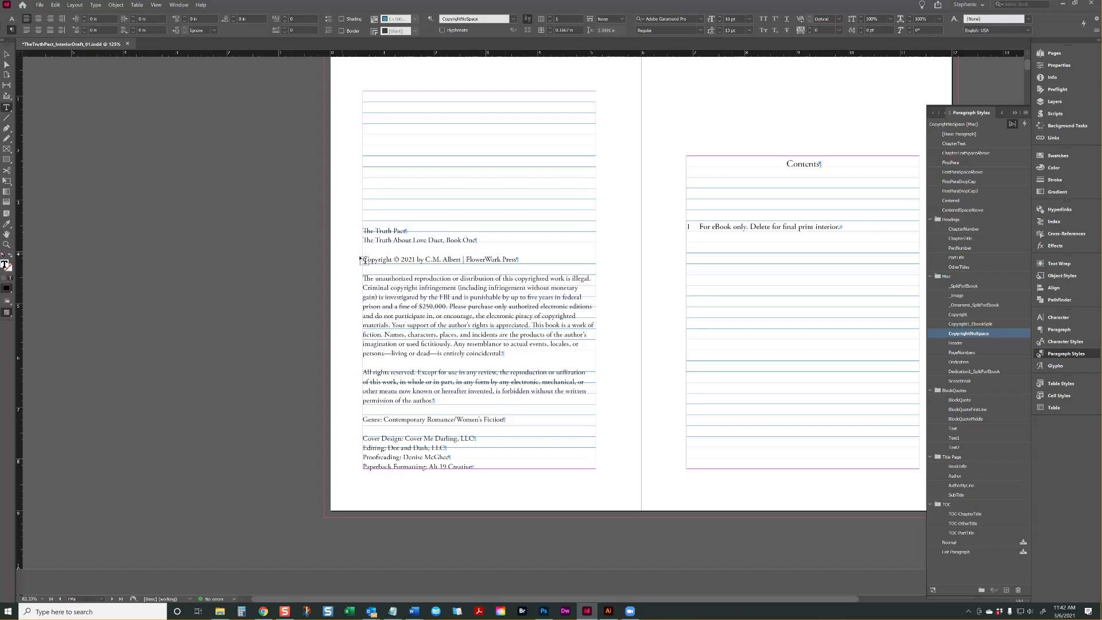
pyautogui.click(92, 5)
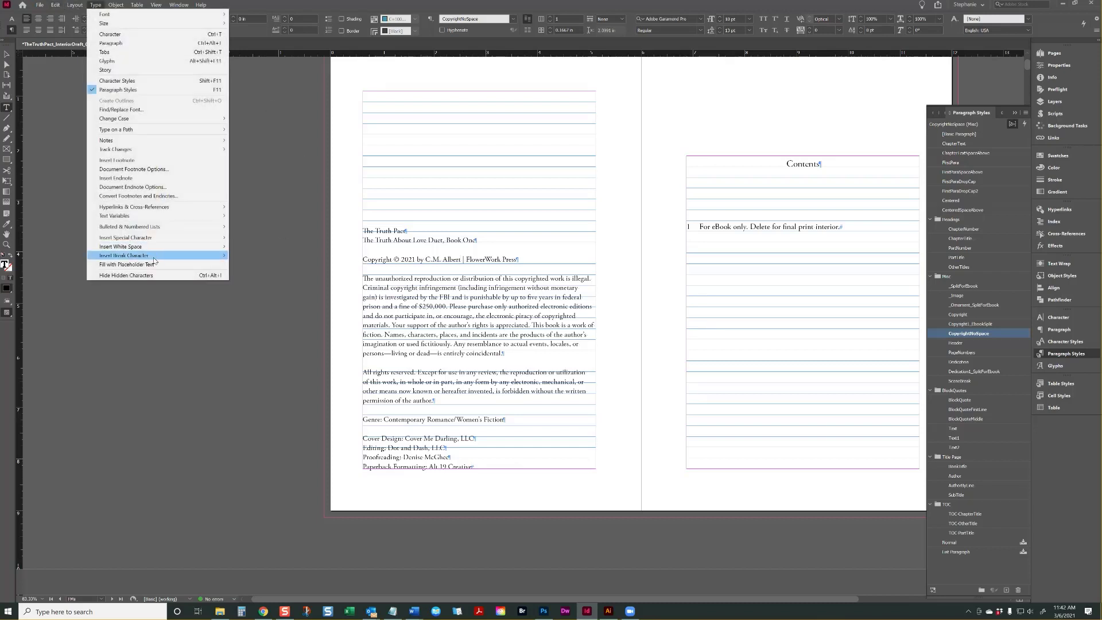
pyautogui.moveTo(155, 256)
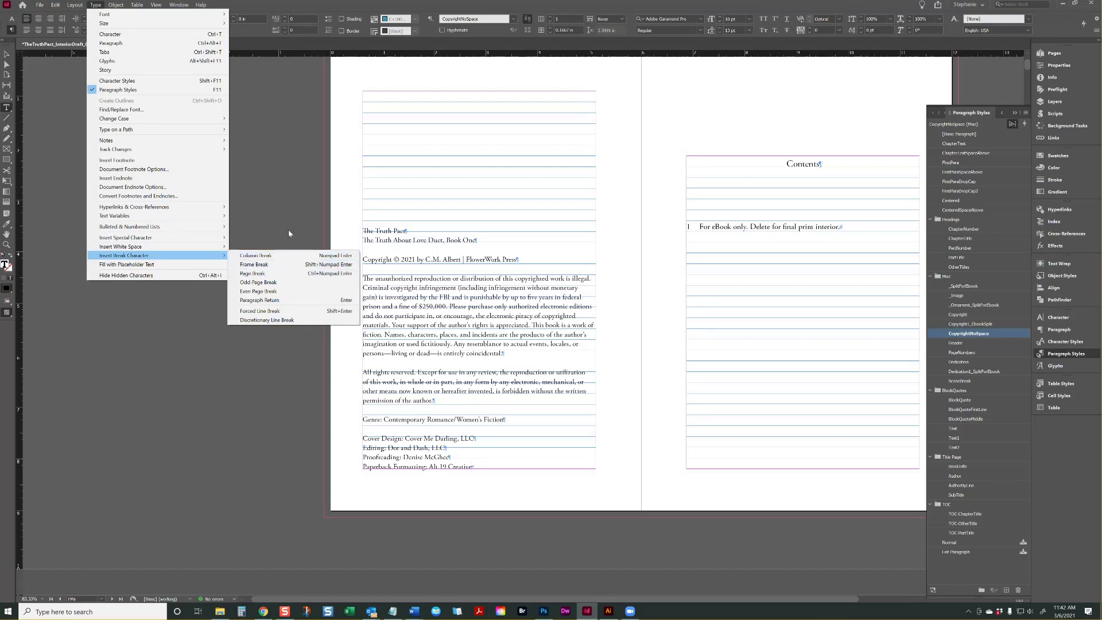
pyautogui.click(339, 8)
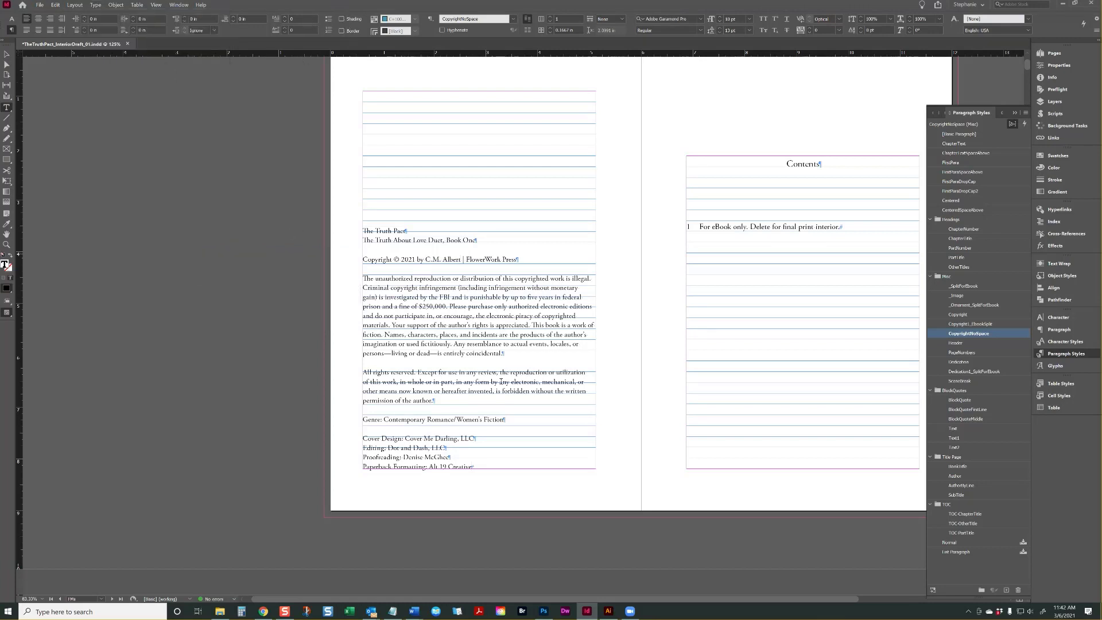
# - Insert the cut text from the foreword through the Fitzgerald quote after the copyright page's last credit line, starting on the following page
pyautogui.click(494, 431)
pyautogui.scroll(-16, 495, 439)
pyautogui.scroll(5, 521, 378)
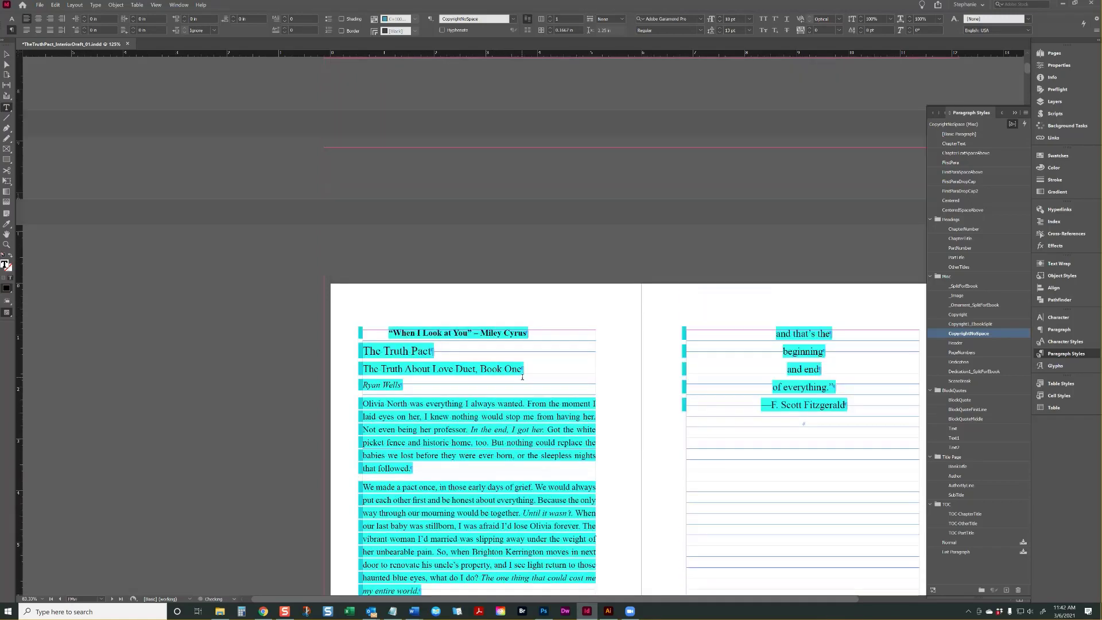
# - Select the copyright page's text frame to examine how its text threads into the foreword page
pyautogui.scroll(10, 522, 377)
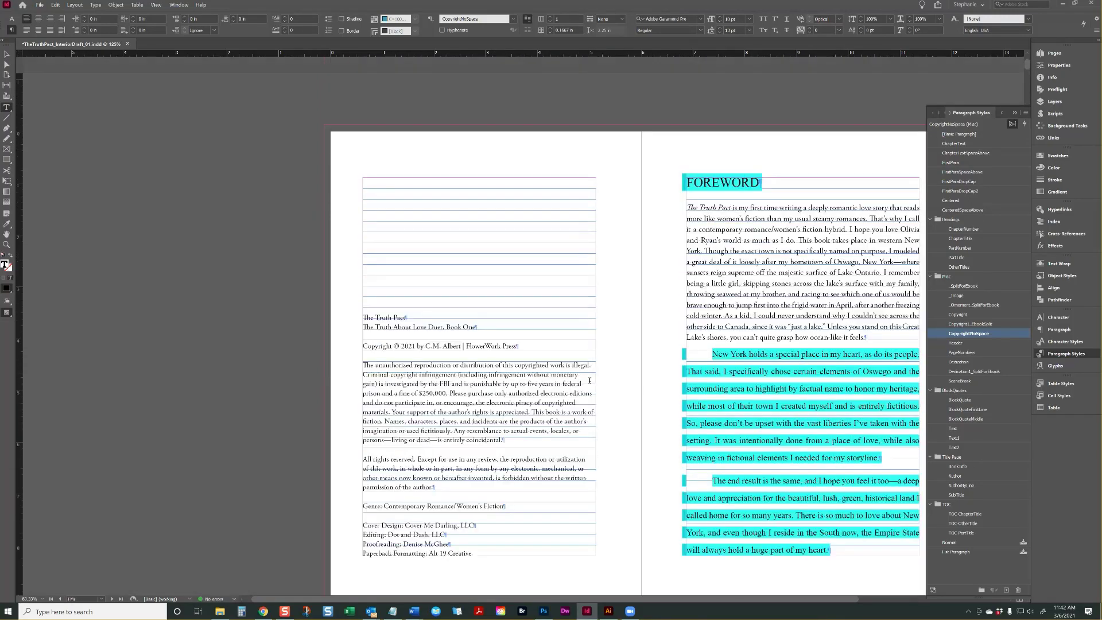
pyautogui.moveTo(677, 599); pyautogui.dragTo(776, 607)
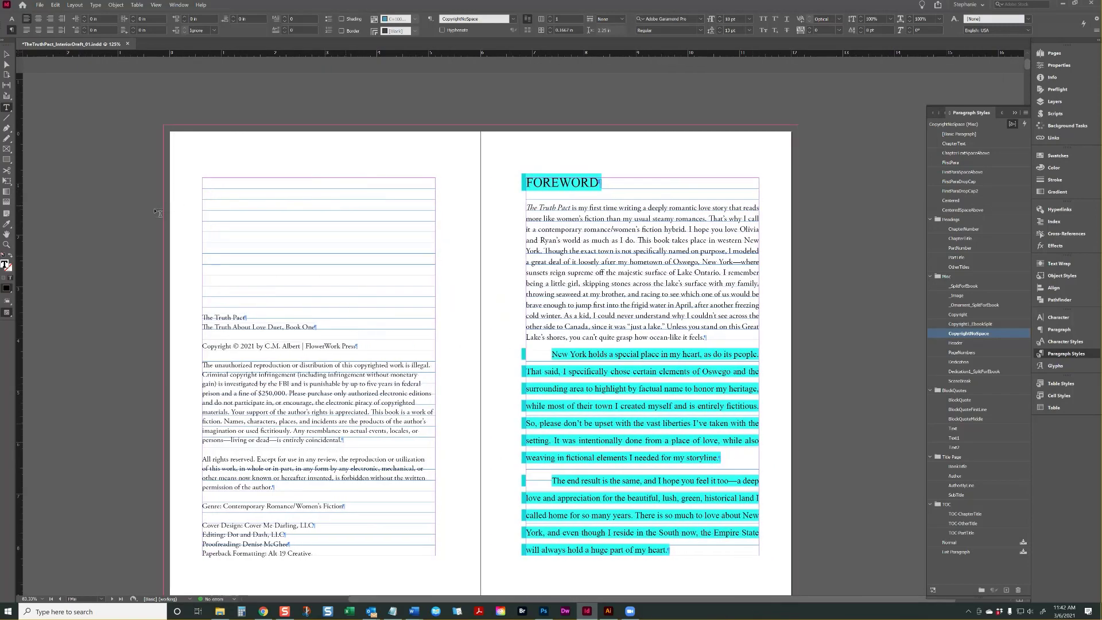
pyautogui.press('Escape')
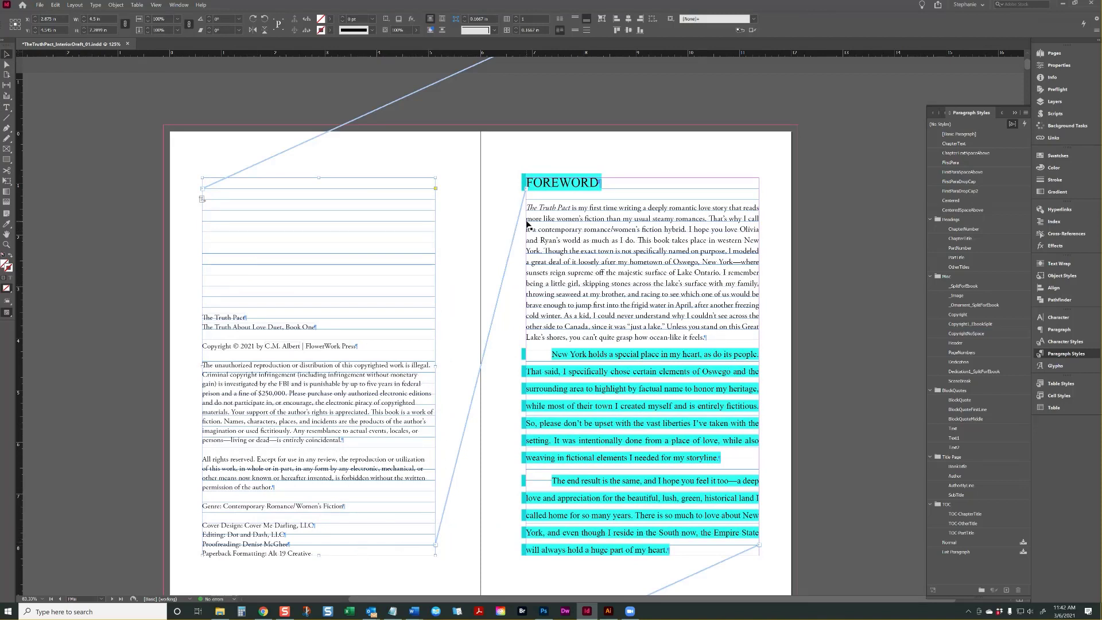
# - Review the formatting checklist's instruction on pasting other front matter after the copyright page
pyautogui.doubleClick(608, 207)
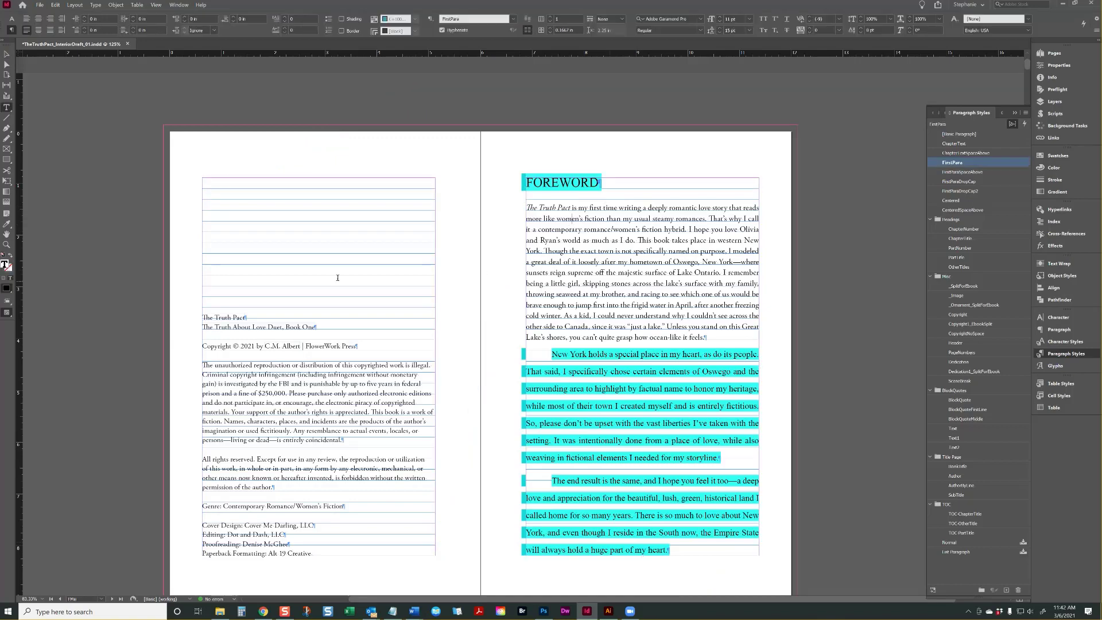
pyautogui.scroll(10, 313, 277)
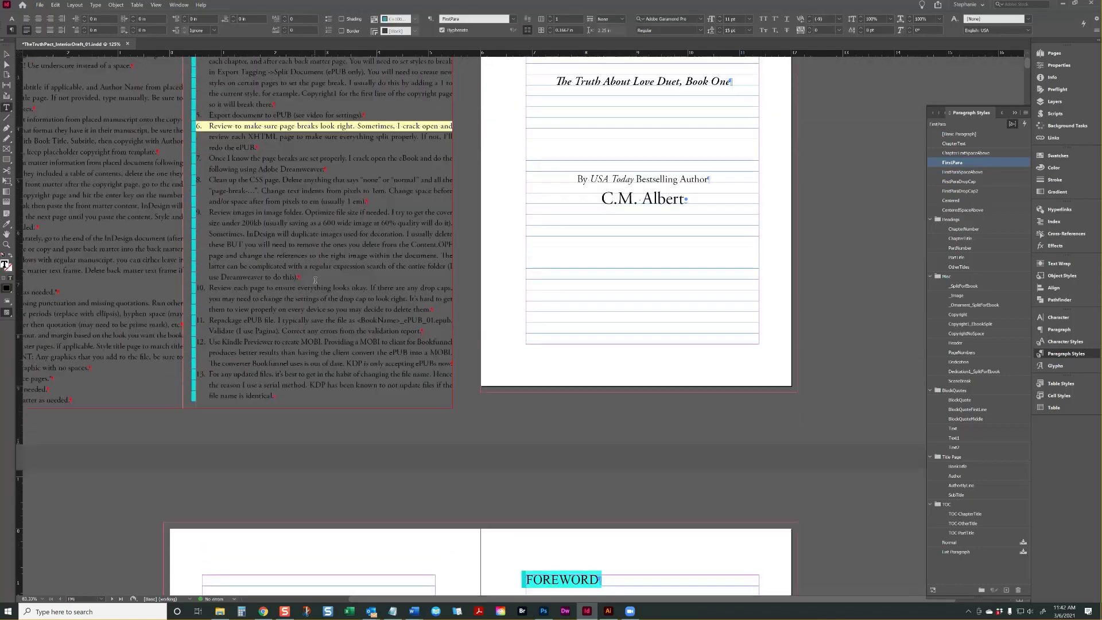
pyautogui.hscroll(-3, 434, 442)
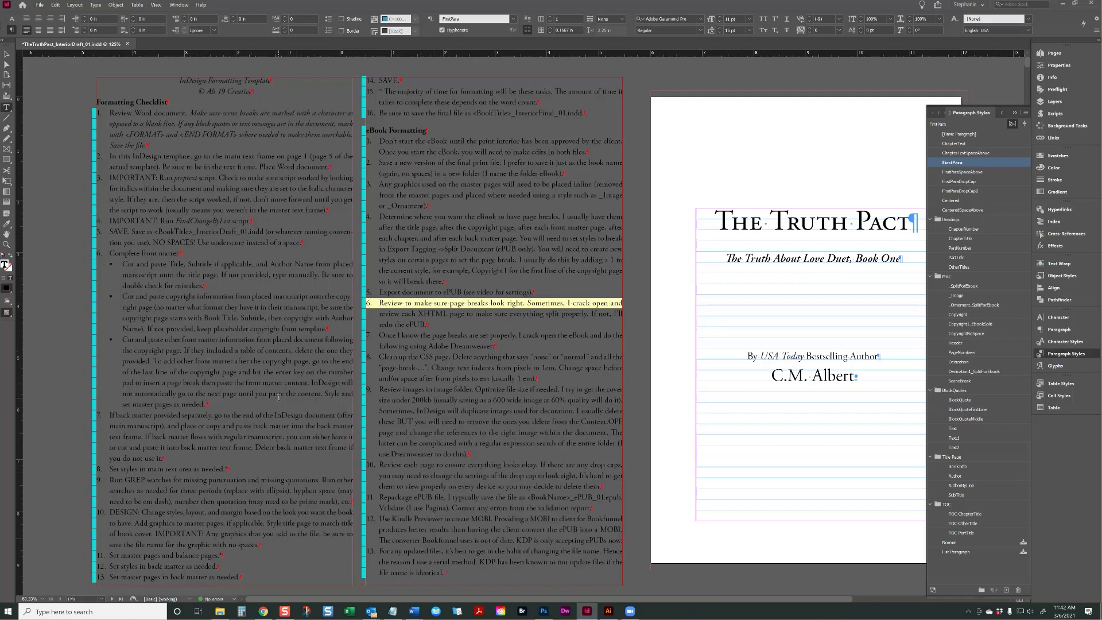
pyautogui.moveTo(331, 393); pyautogui.dragTo(213, 413)
pyautogui.scroll(-5, 858, 353)
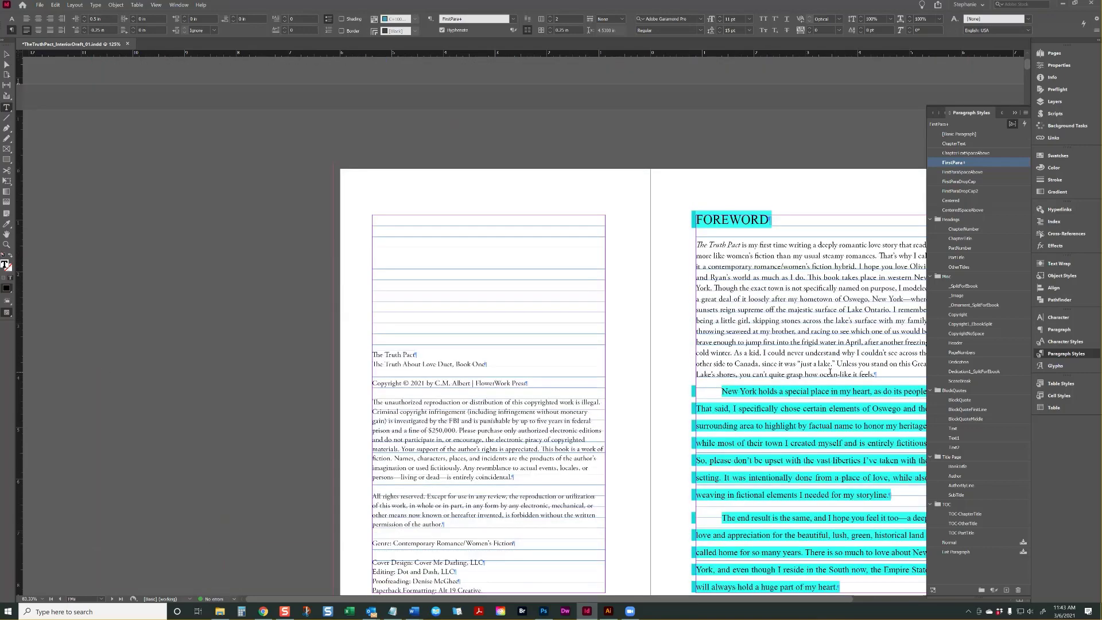
# - Apply the OtherTitles paragraph style to the FOREWORD heading
pyautogui.click(783, 223)
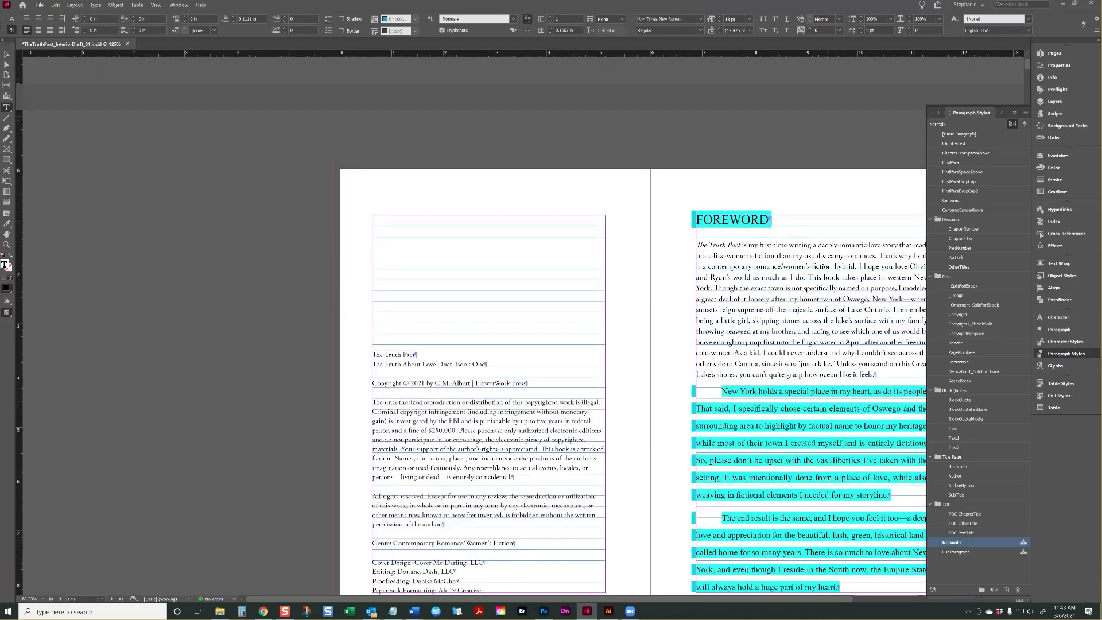
pyautogui.hscroll(4, 746, 570)
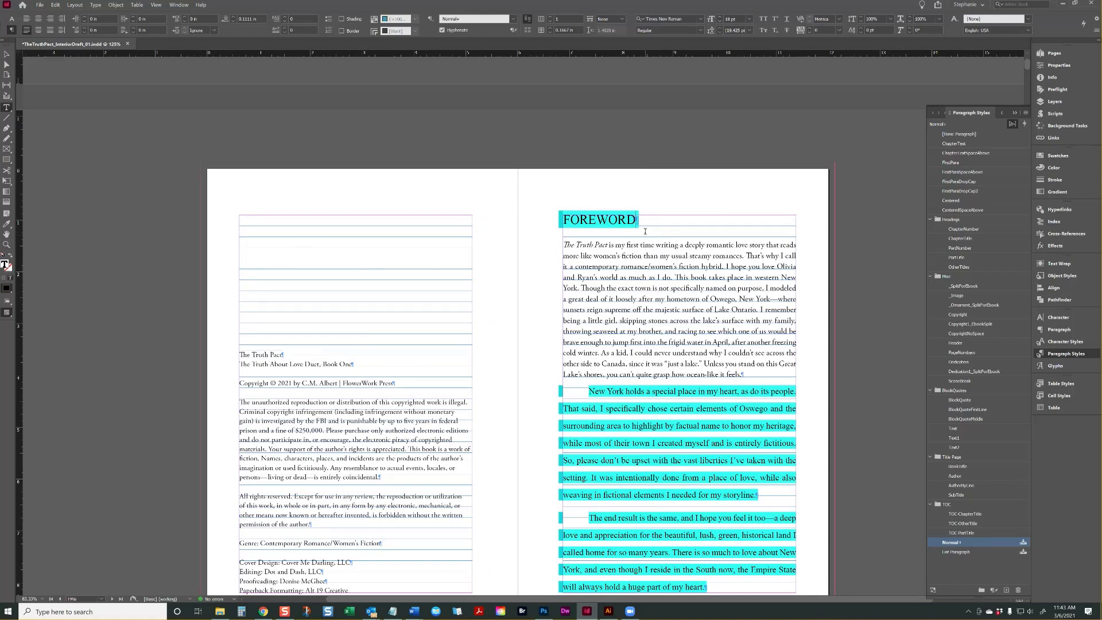
pyautogui.doubleClick(592, 229)
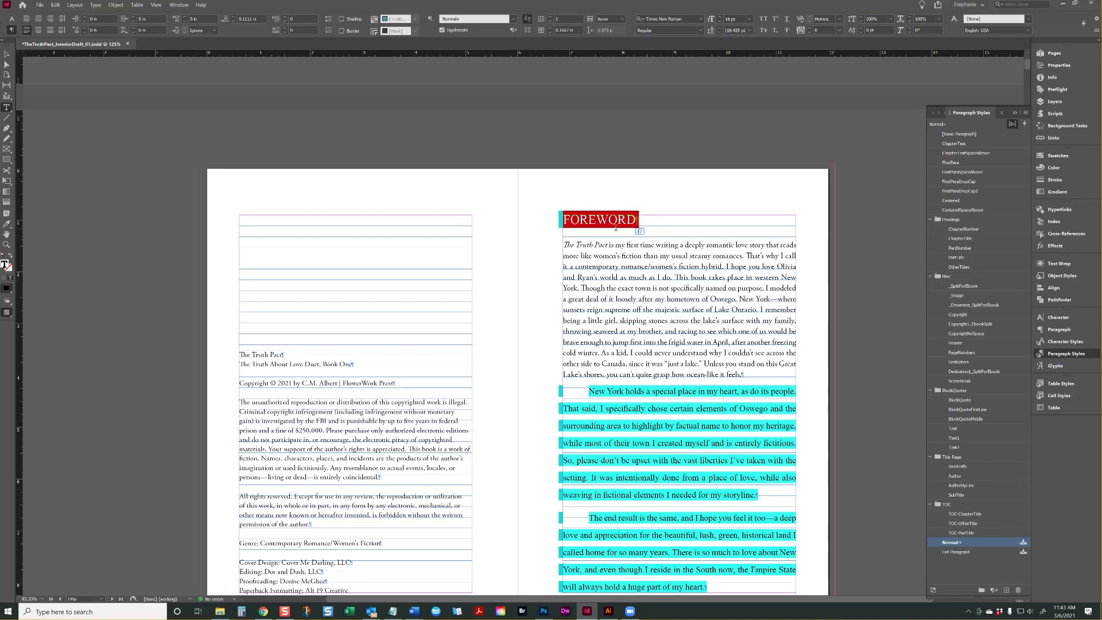
pyautogui.click(613, 225)
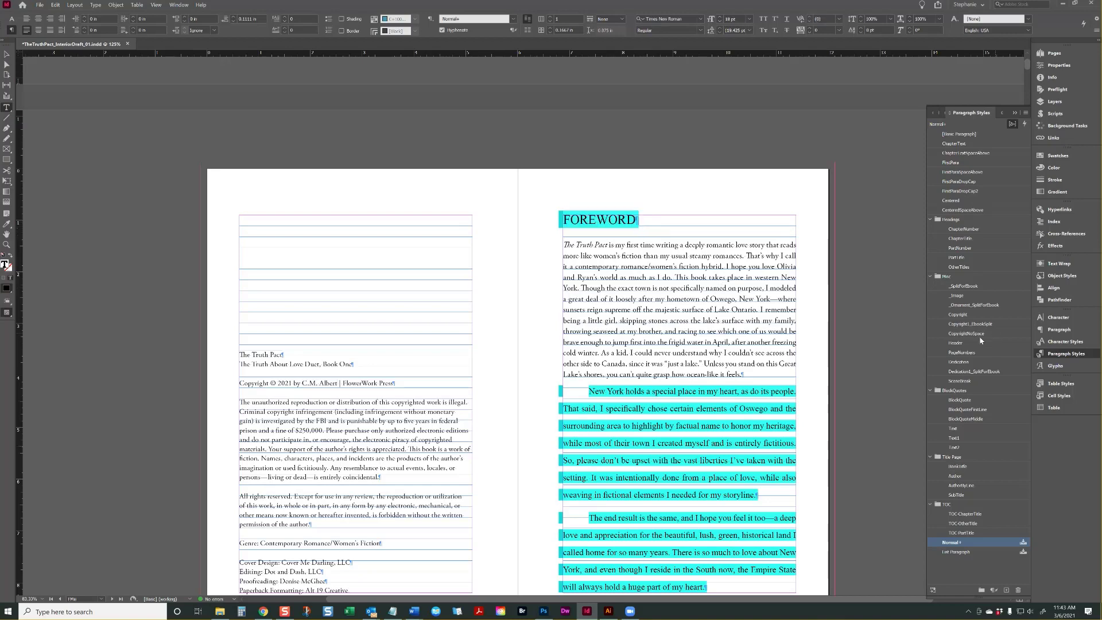
pyautogui.click(961, 267)
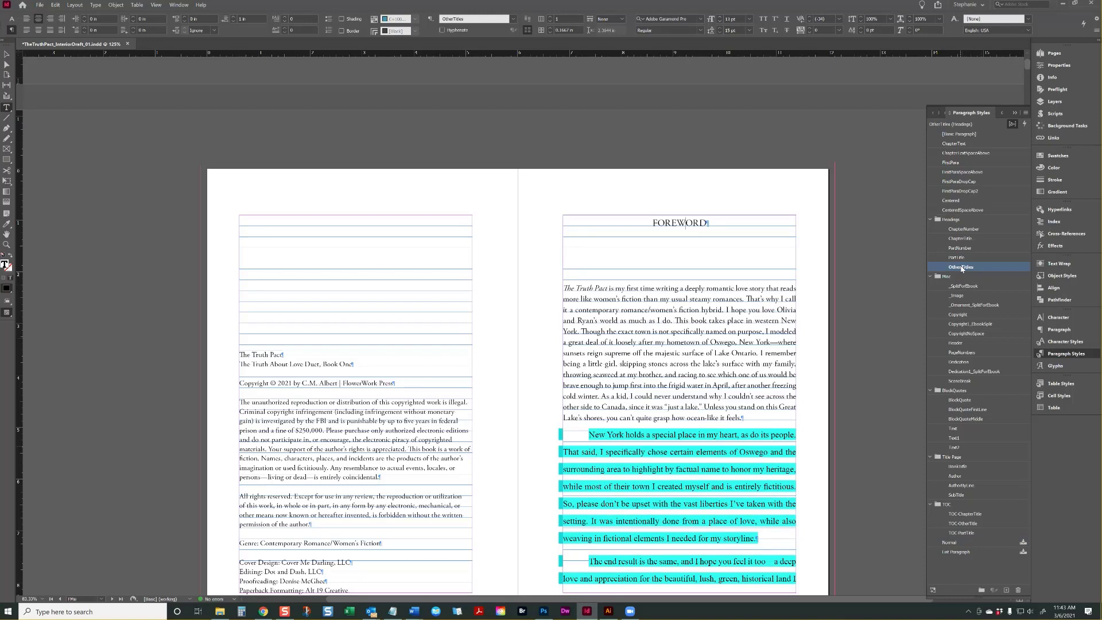
# - Check the FOREWORD heading's character style and reapply OtherTitles to the whole heading with character styles cleared
pyautogui.doubleClick(704, 222)
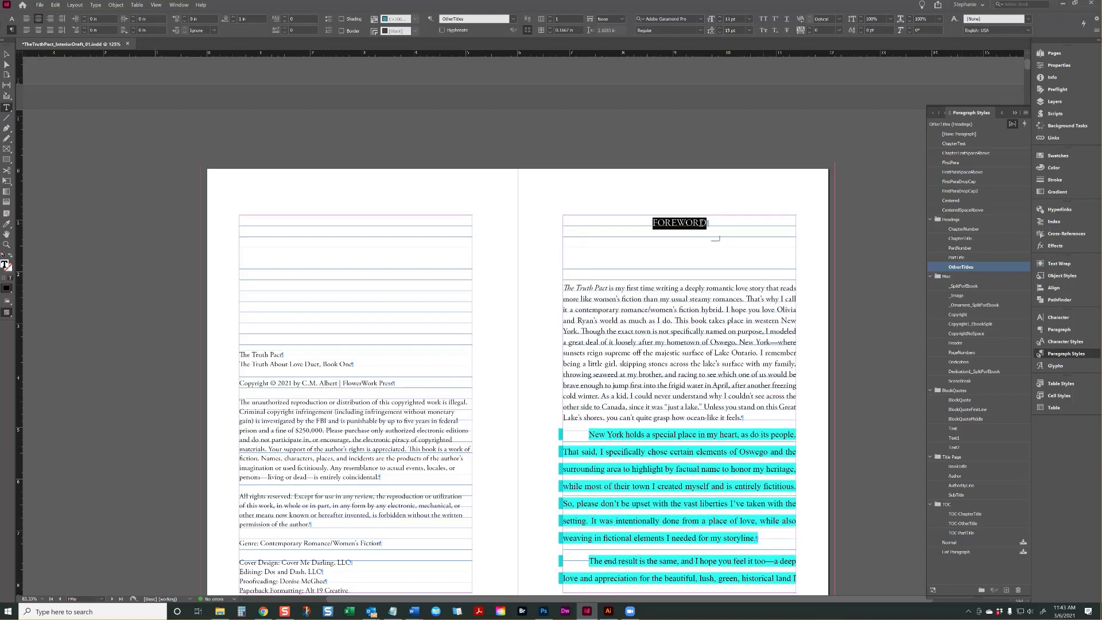
pyautogui.click(1066, 341)
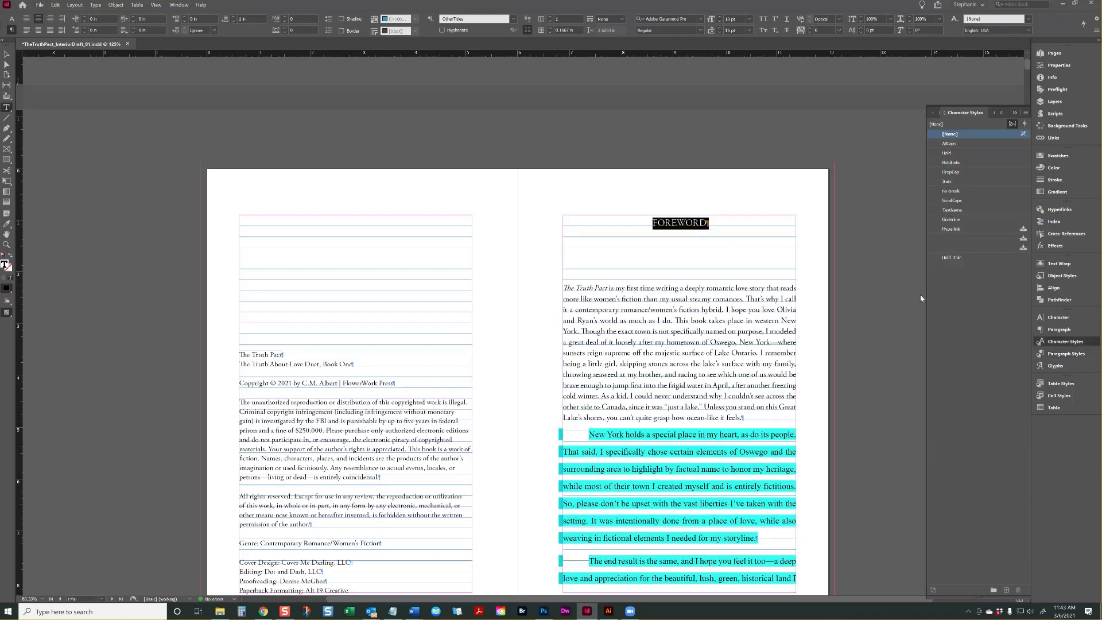
pyautogui.click(1066, 353)
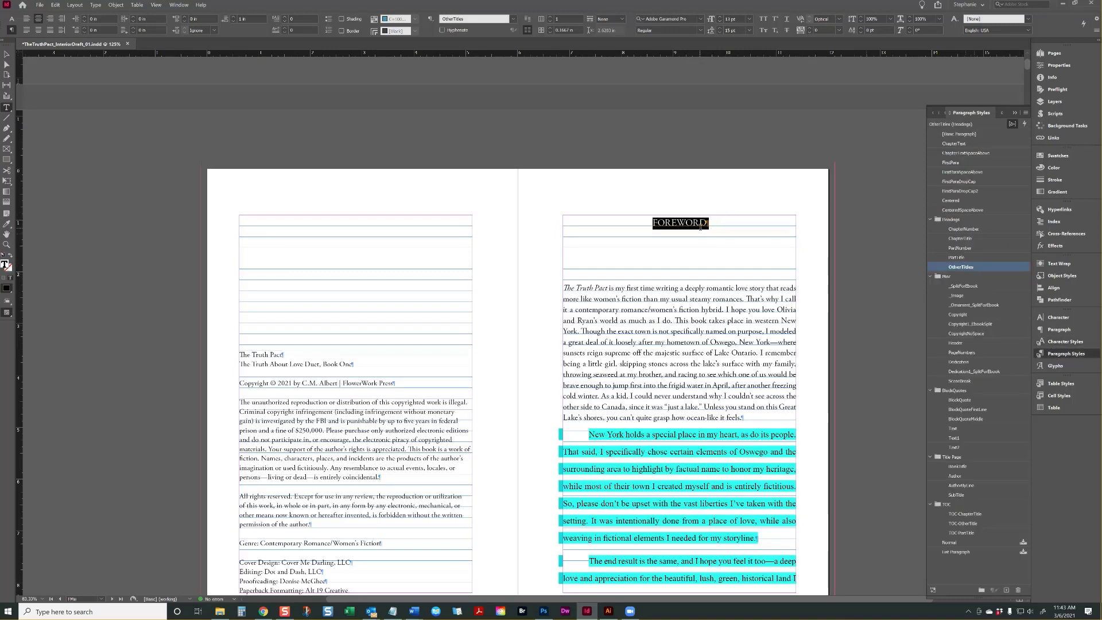
pyautogui.click(701, 226)
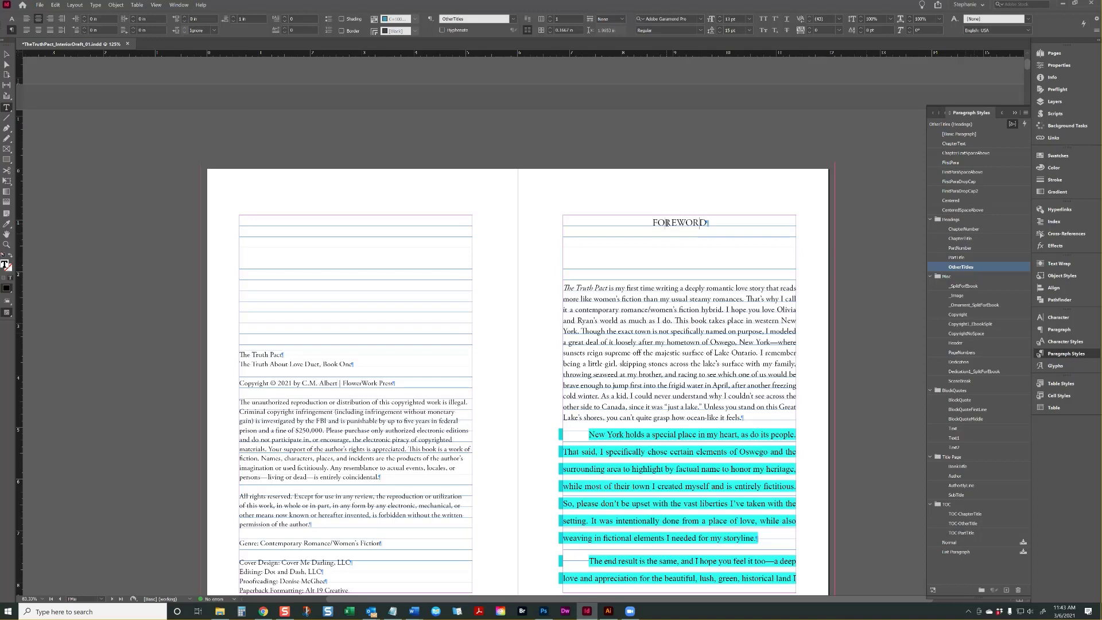
pyautogui.moveTo(667, 223); pyautogui.dragTo(743, 227)
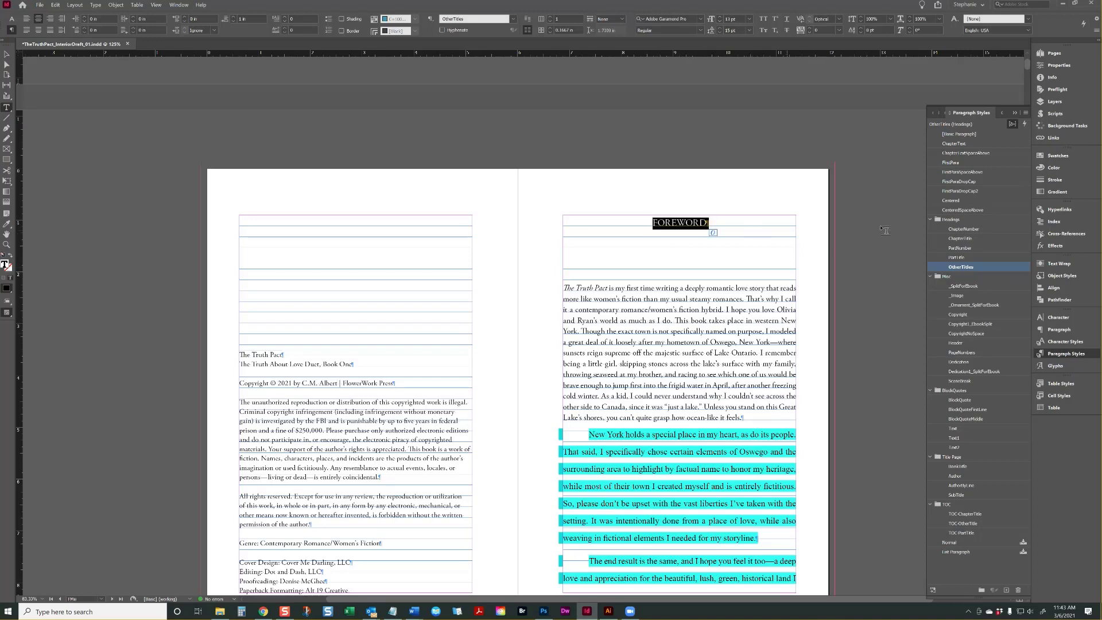
pyautogui.rightClick(957, 269)
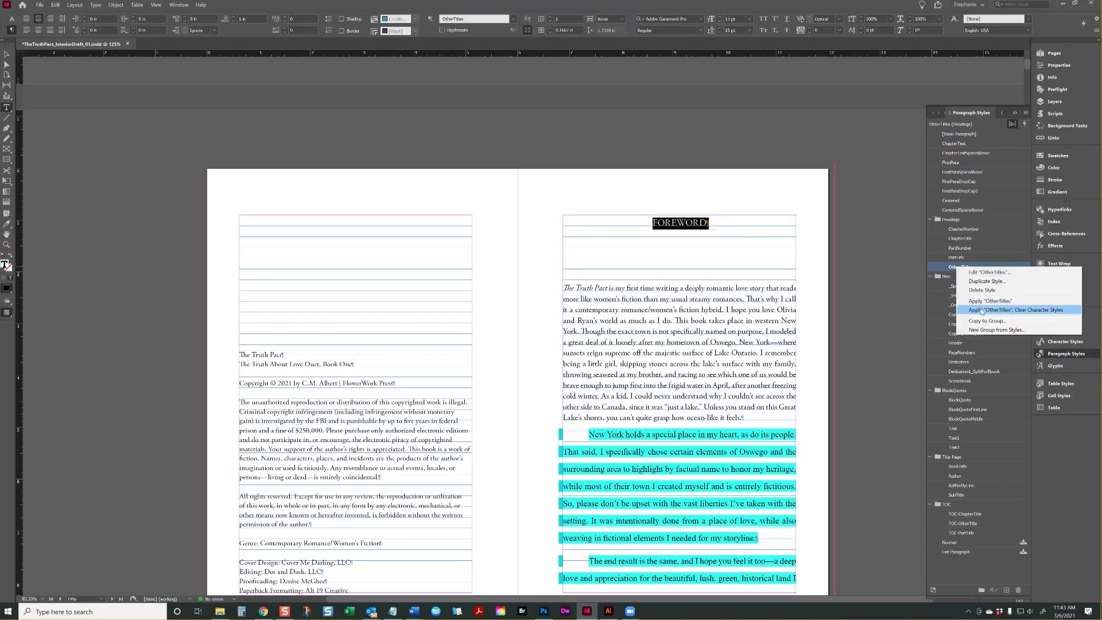
pyautogui.click(1040, 310)
# - Examine which paragraph styles the foreword and prologue body text carry, including the imported Normal and List Paragraph styles
pyautogui.click(683, 288)
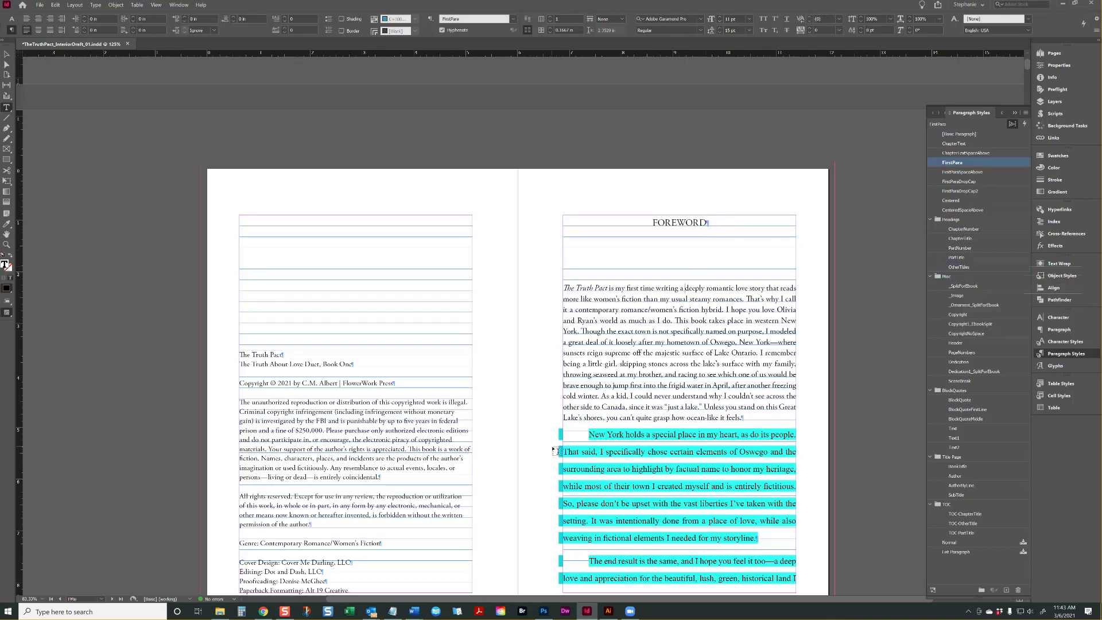
pyautogui.click(574, 436)
pyautogui.scroll(-2, 632, 442)
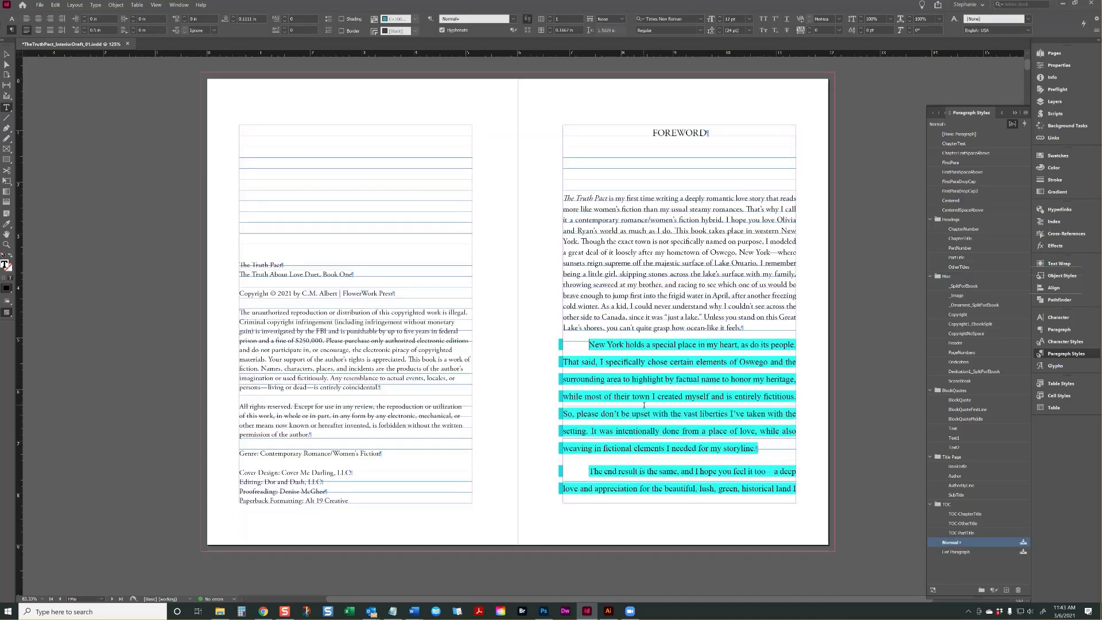
pyautogui.scroll(-11, 643, 376)
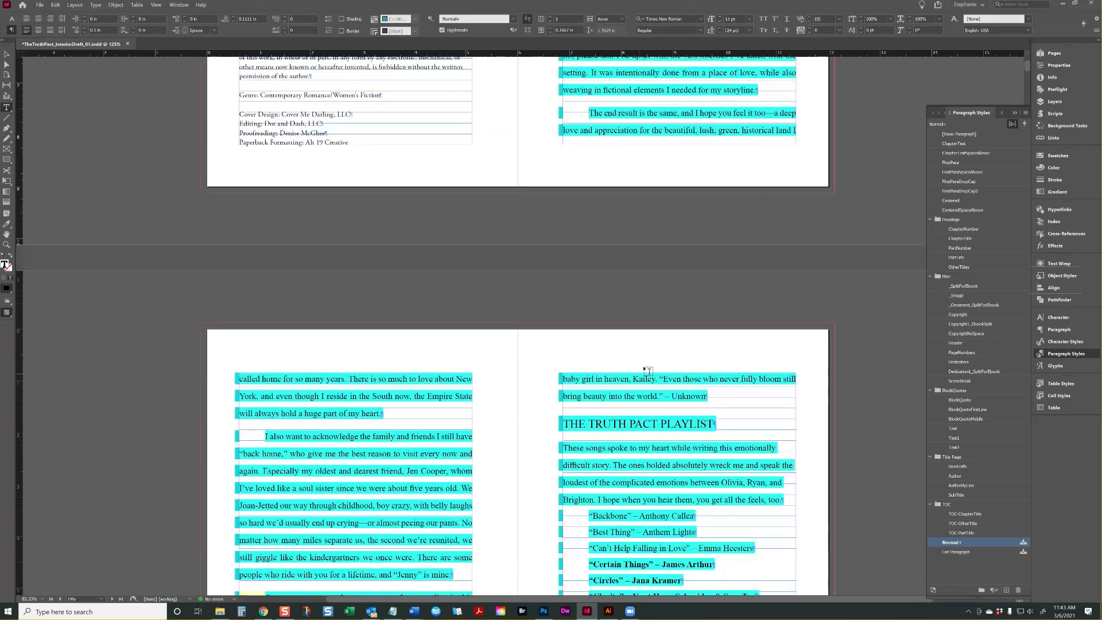
pyautogui.scroll(11, 395, 324)
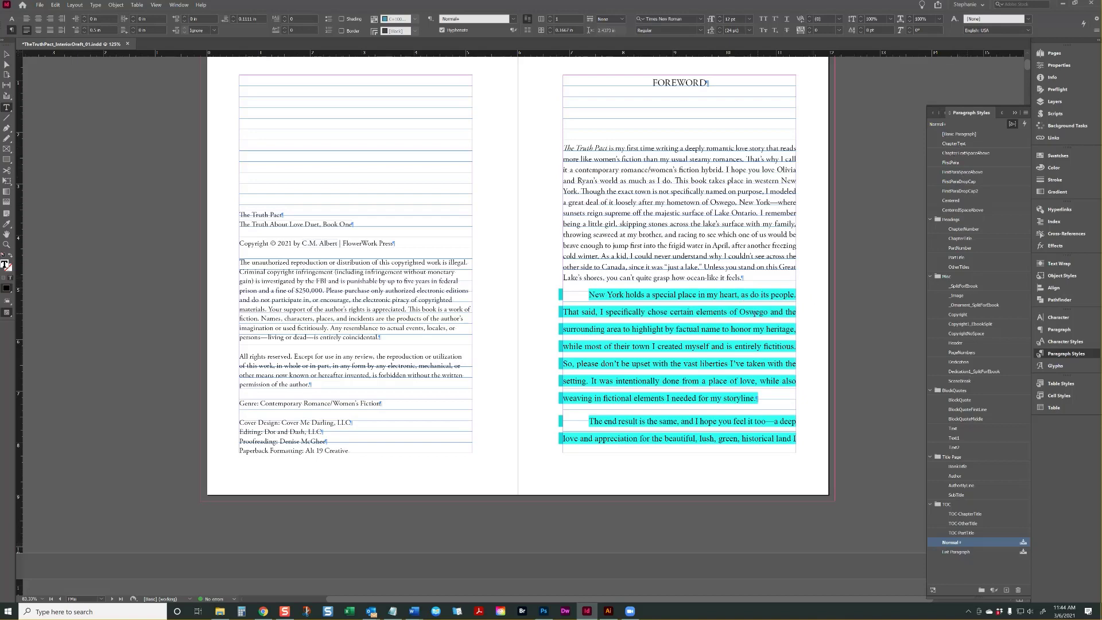
pyautogui.scroll(-8, 735, 322)
pyautogui.scroll(-15, 736, 322)
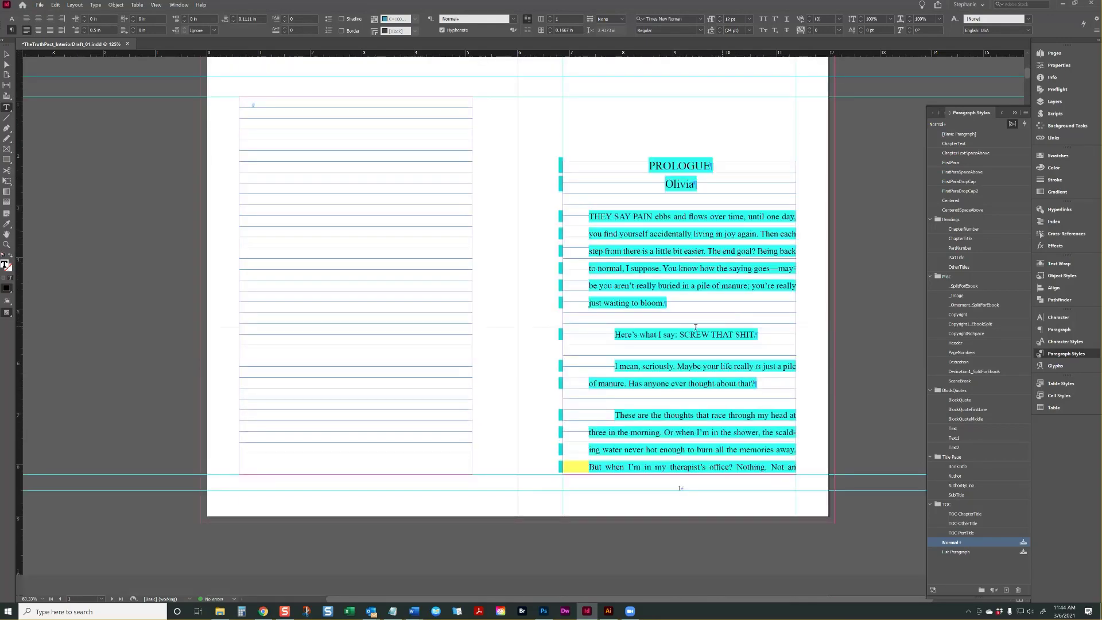
pyautogui.scroll(-12, 637, 272)
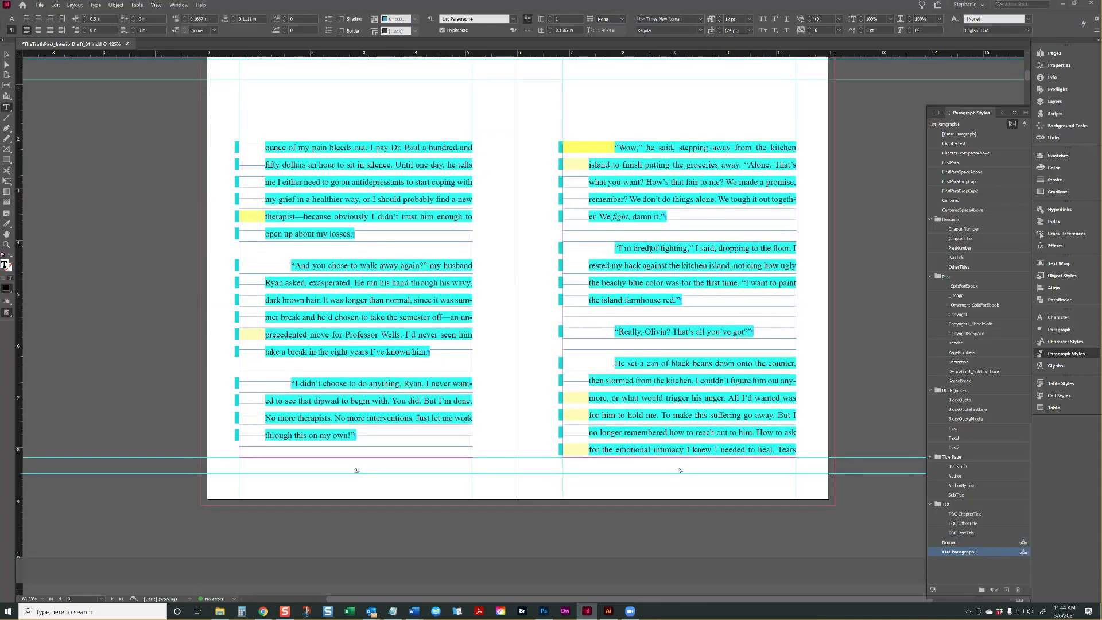
pyautogui.click(650, 248)
pyautogui.click(702, 182)
pyautogui.scroll(20, 528, 223)
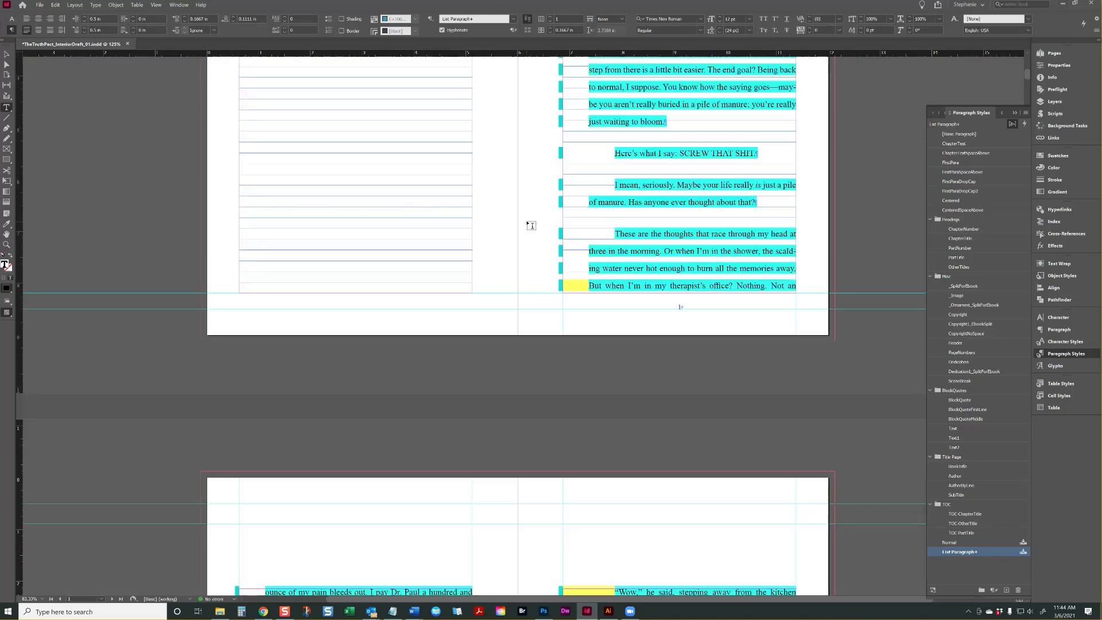
# - Delete the imported Normal paragraph style and replace it with ChapterText throughout the document
pyautogui.scroll(8, 565, 232)
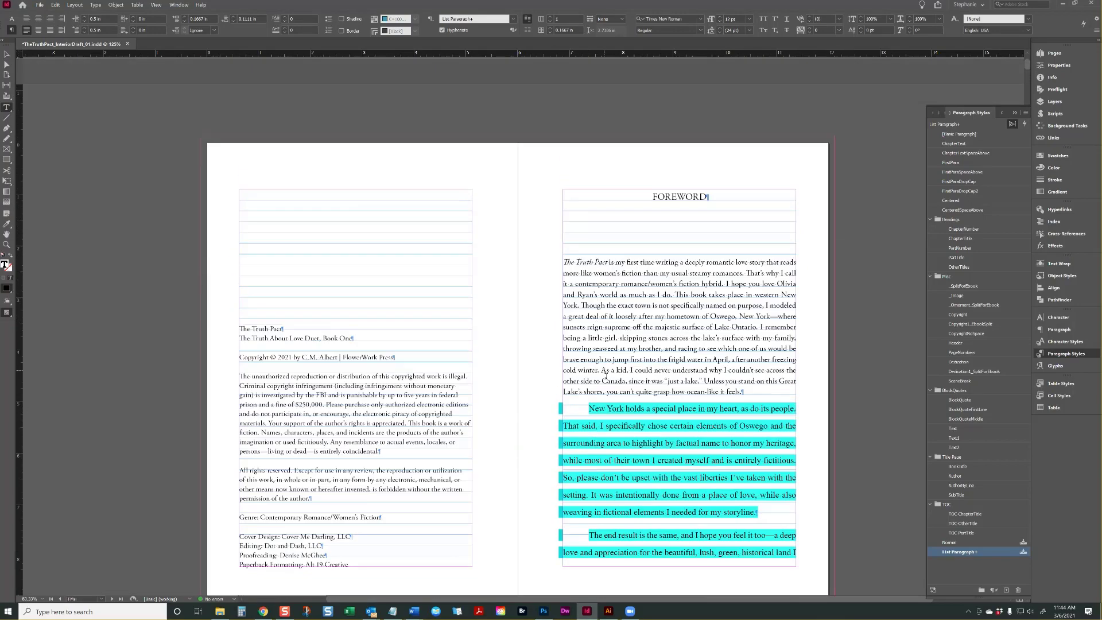
pyautogui.scroll(-2, 599, 280)
pyautogui.click(976, 542)
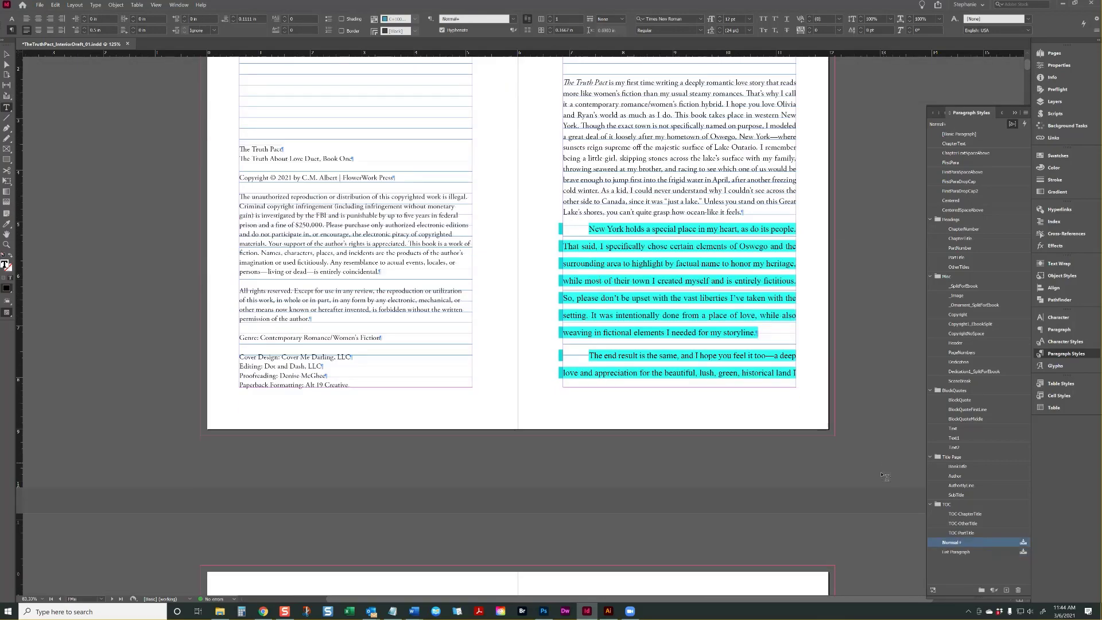
pyautogui.rightClick(980, 542)
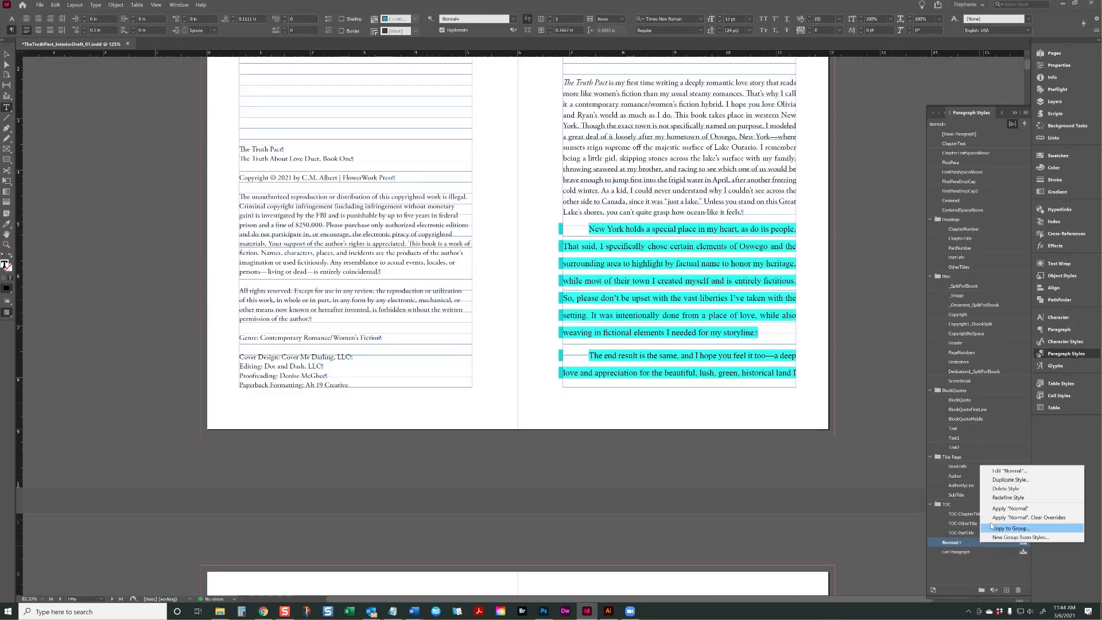
pyautogui.rightClick(946, 543)
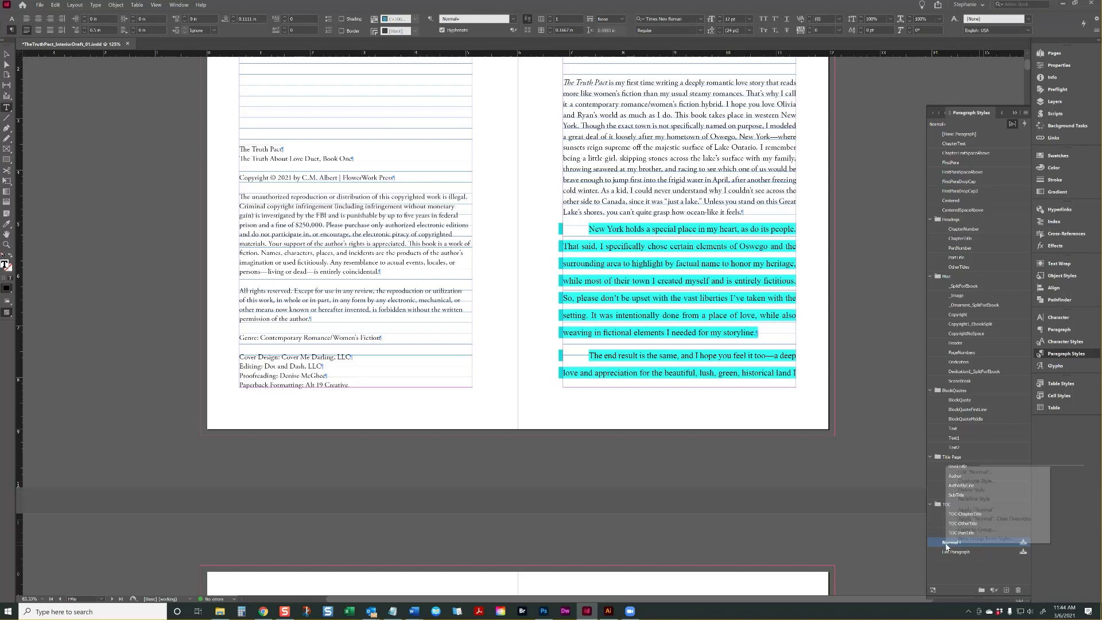
pyautogui.click(970, 492)
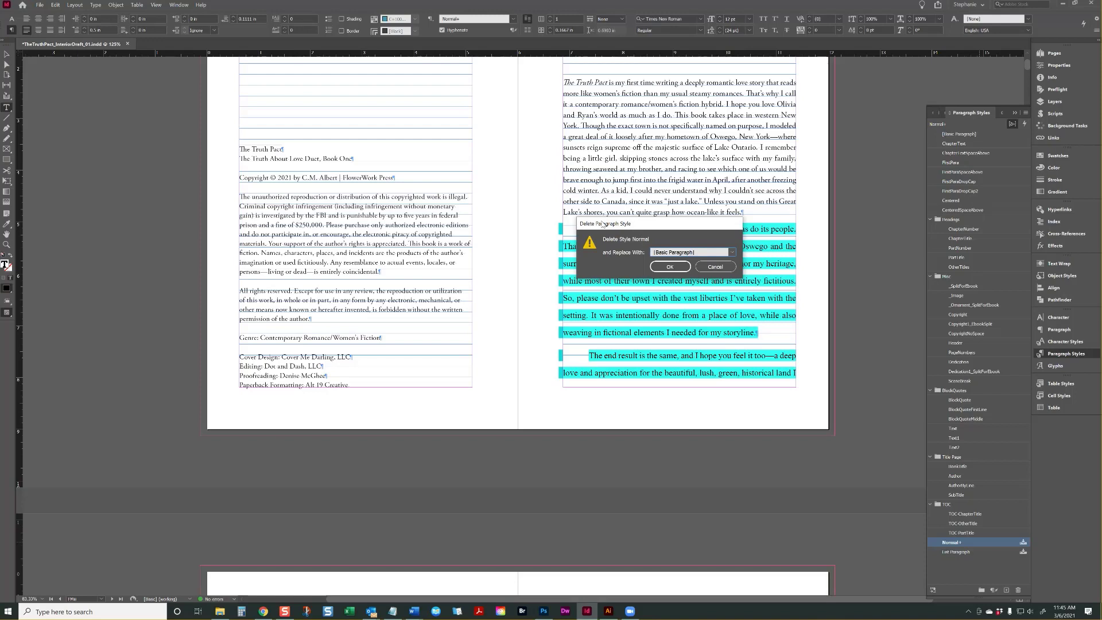
pyautogui.click(669, 252)
pyautogui.click(669, 252)
pyautogui.click(670, 253)
pyautogui.click(677, 279)
pyautogui.click(670, 266)
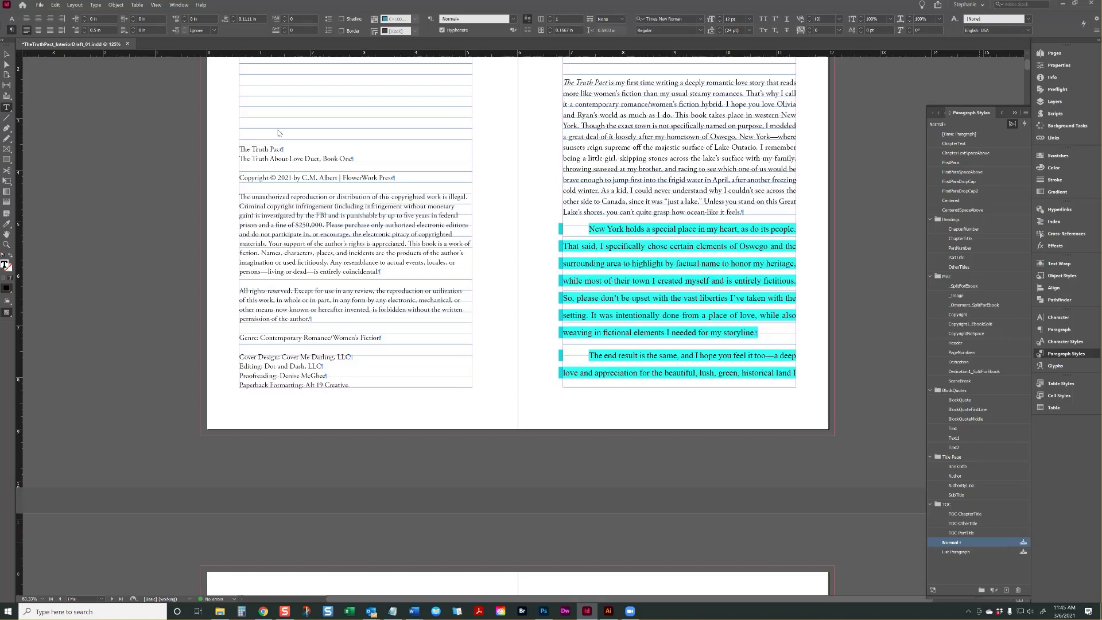
pyautogui.click(1009, 542)
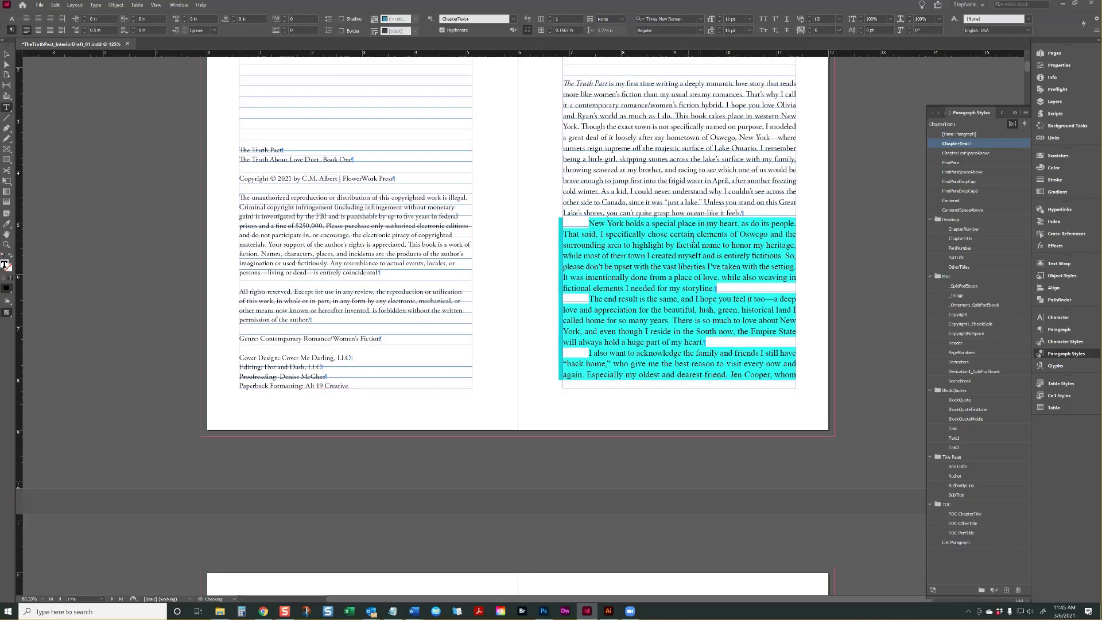
# - Clear all overrides from the entire front-matter story set in ChapterText
pyautogui.keyDown('alt'); pyautogui.click(975, 145); pyautogui.keyUp('alt')
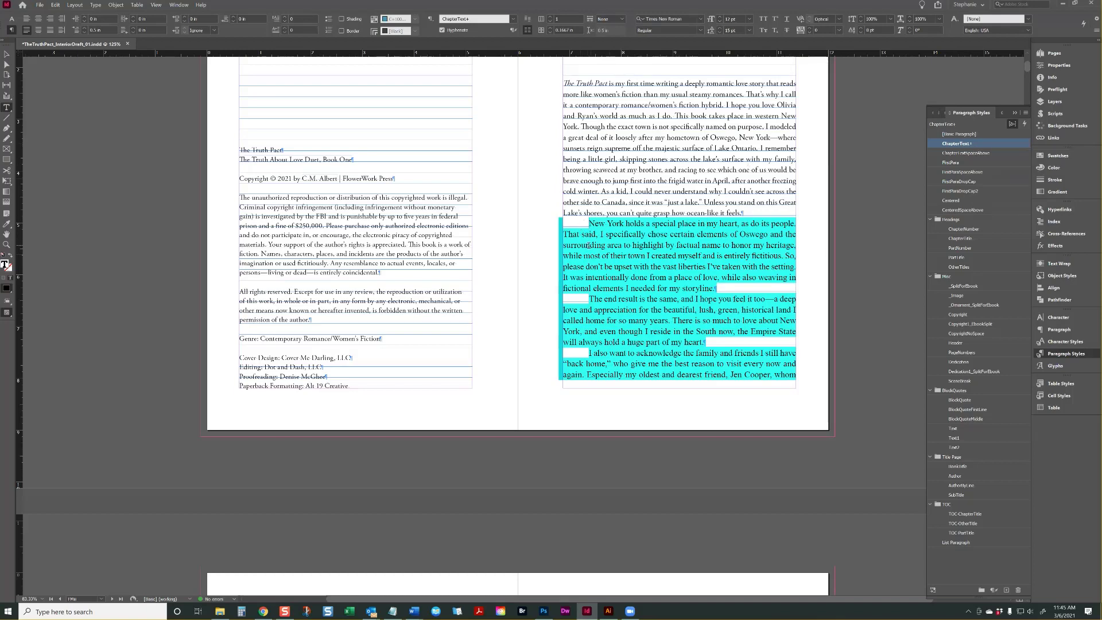
pyautogui.scroll(-3, 597, 248)
pyautogui.scroll(-9, 620, 253)
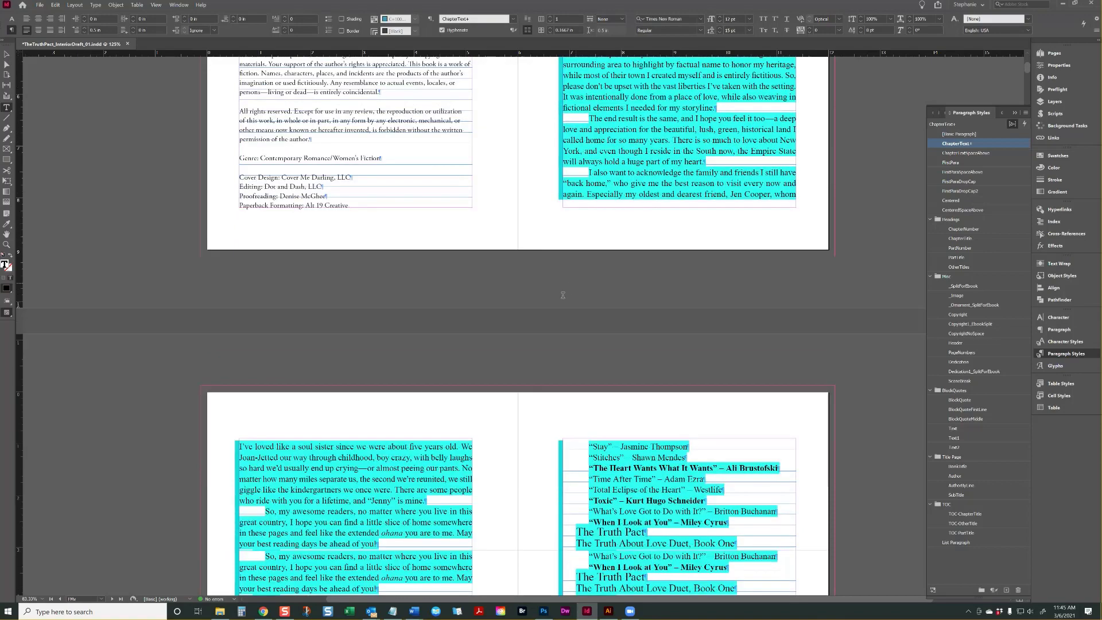
pyautogui.scroll(-9, 385, 364)
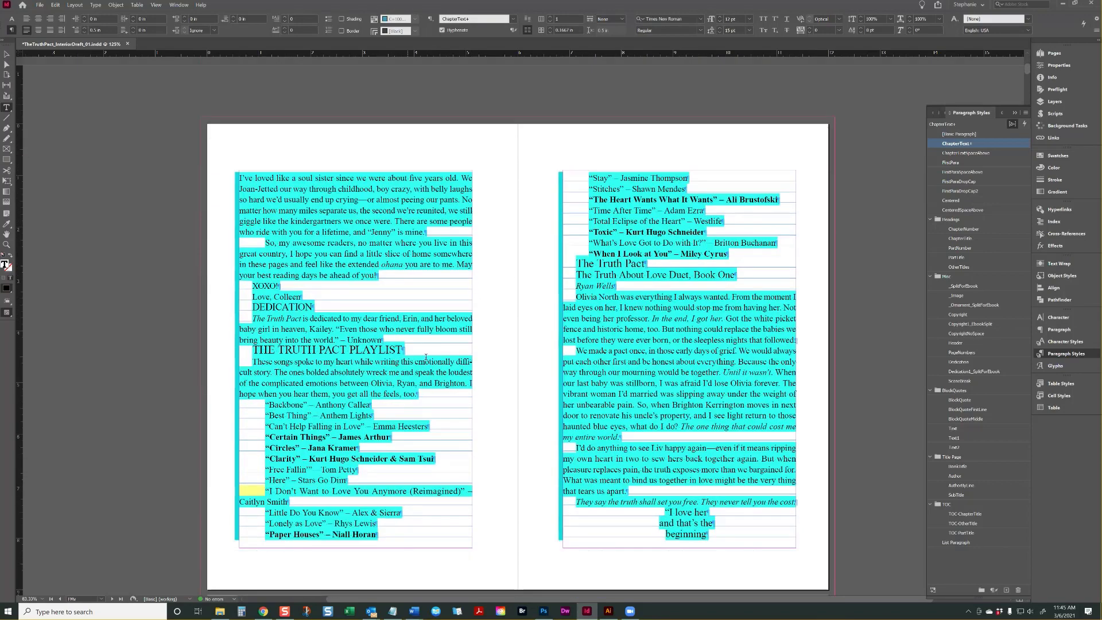
pyautogui.scroll(-12, 455, 350)
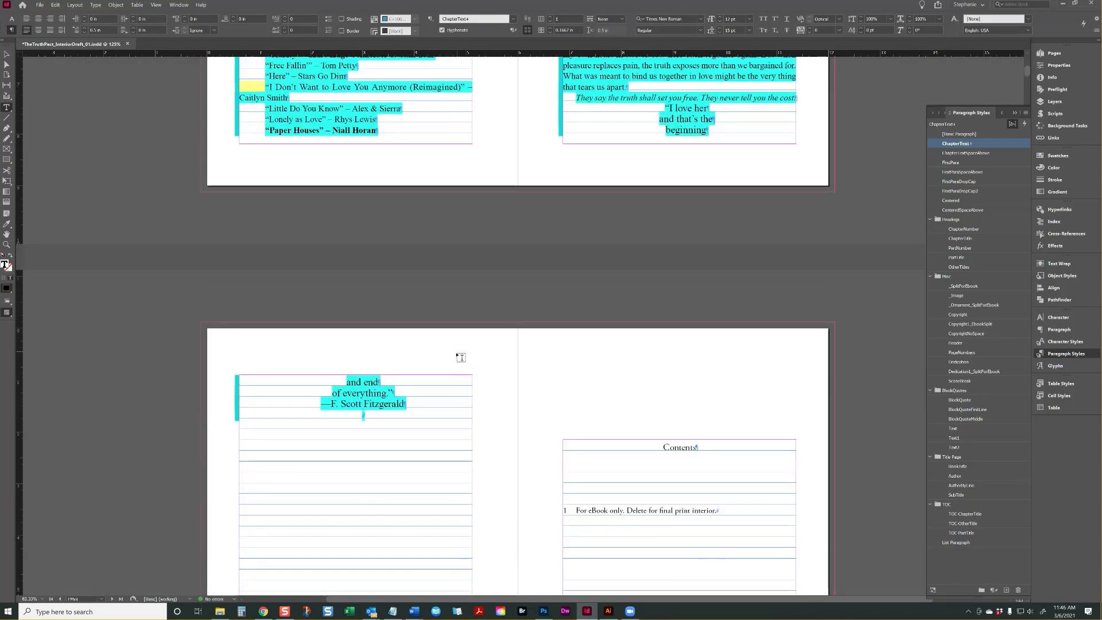
pyautogui.scroll(10, 424, 309)
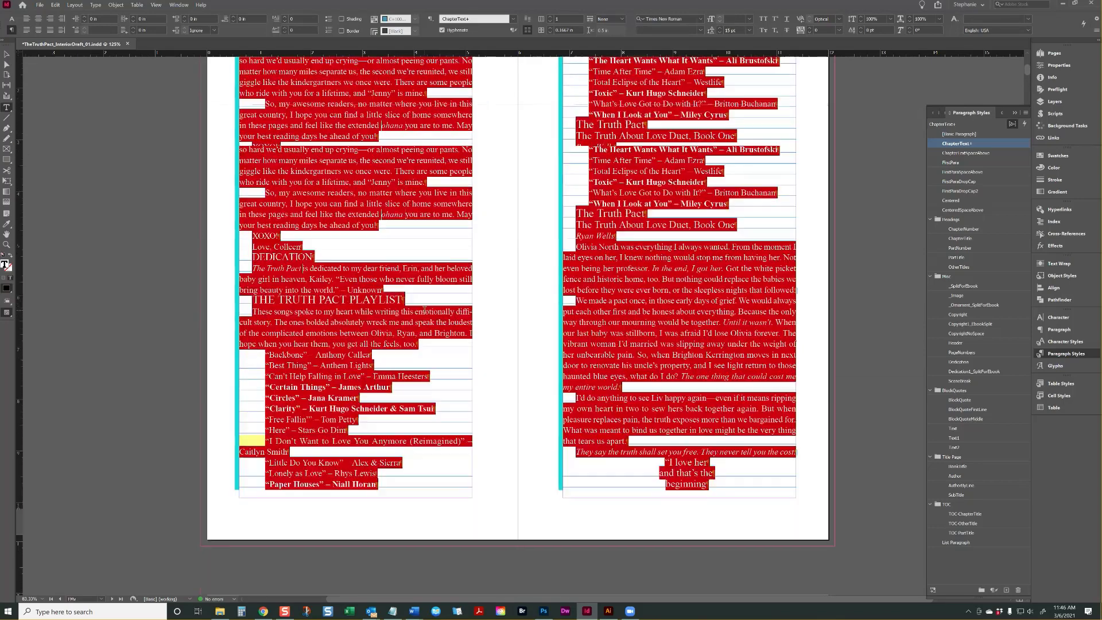
pyautogui.scroll(-14, 629, 290)
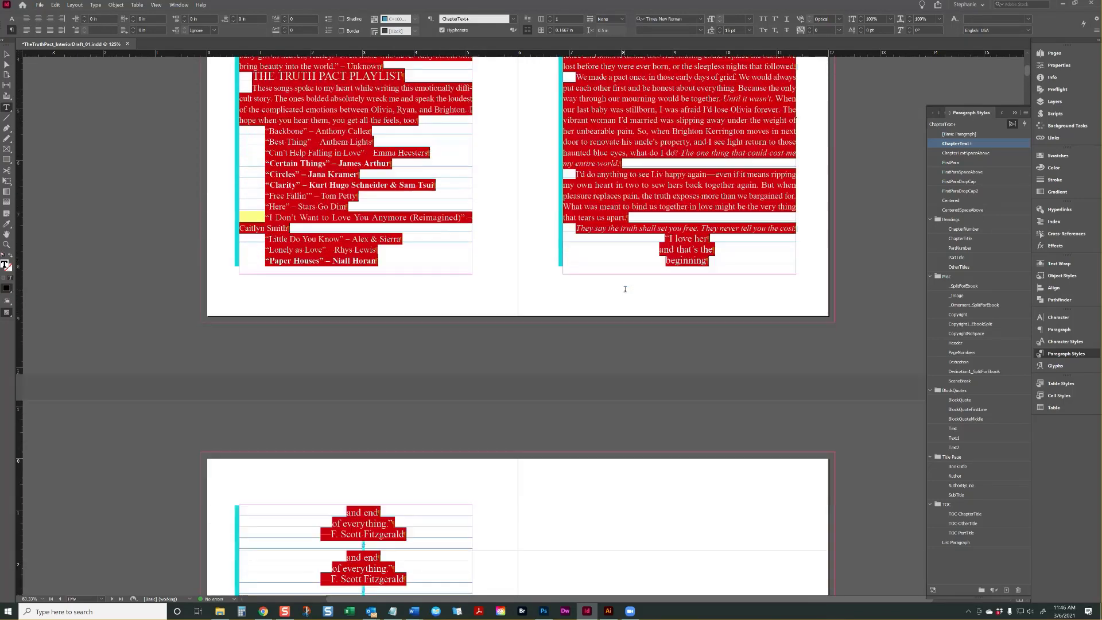
pyautogui.scroll(12, 632, 283)
pyautogui.rightClick(659, 192)
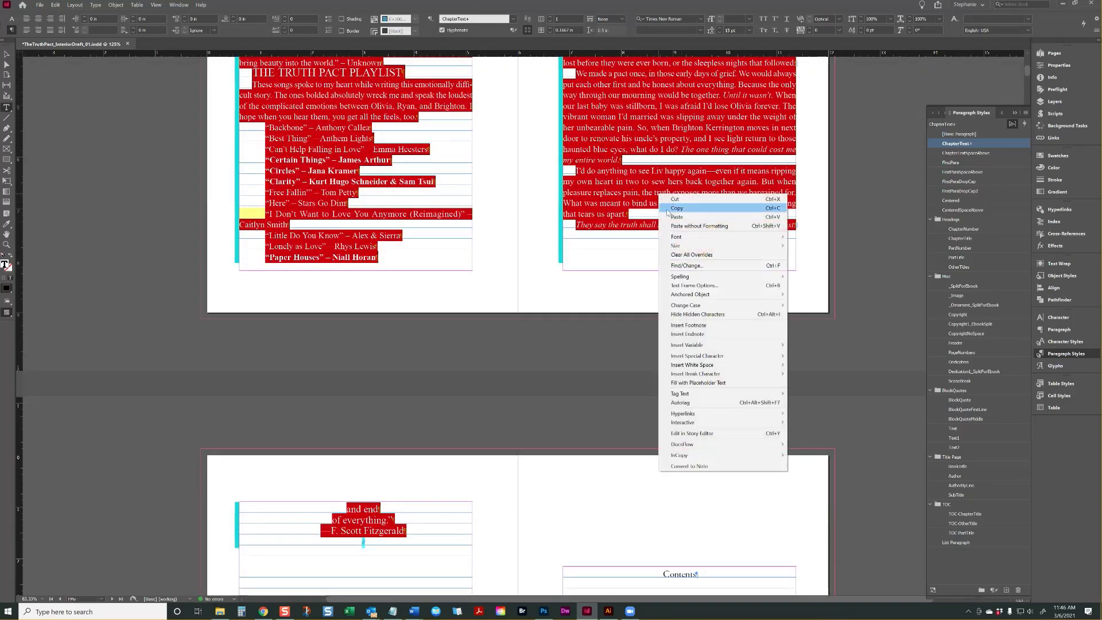
pyautogui.click(682, 254)
pyautogui.scroll(9, 545, 233)
pyautogui.click(642, 314)
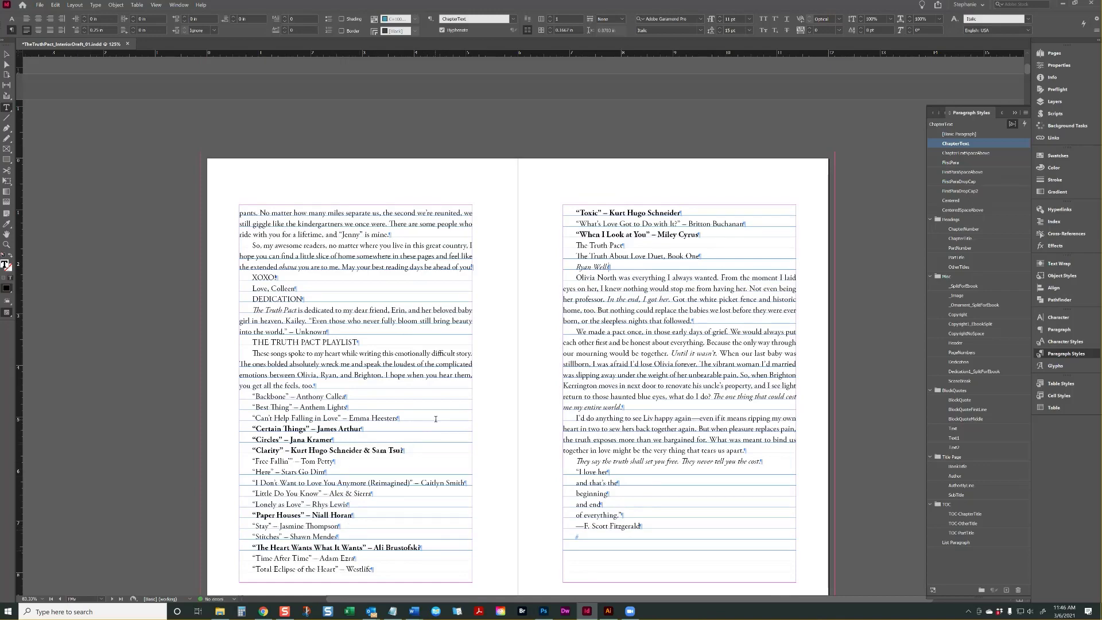
# - Change the FOREWORD heading to title case
pyautogui.scroll(12, 477, 440)
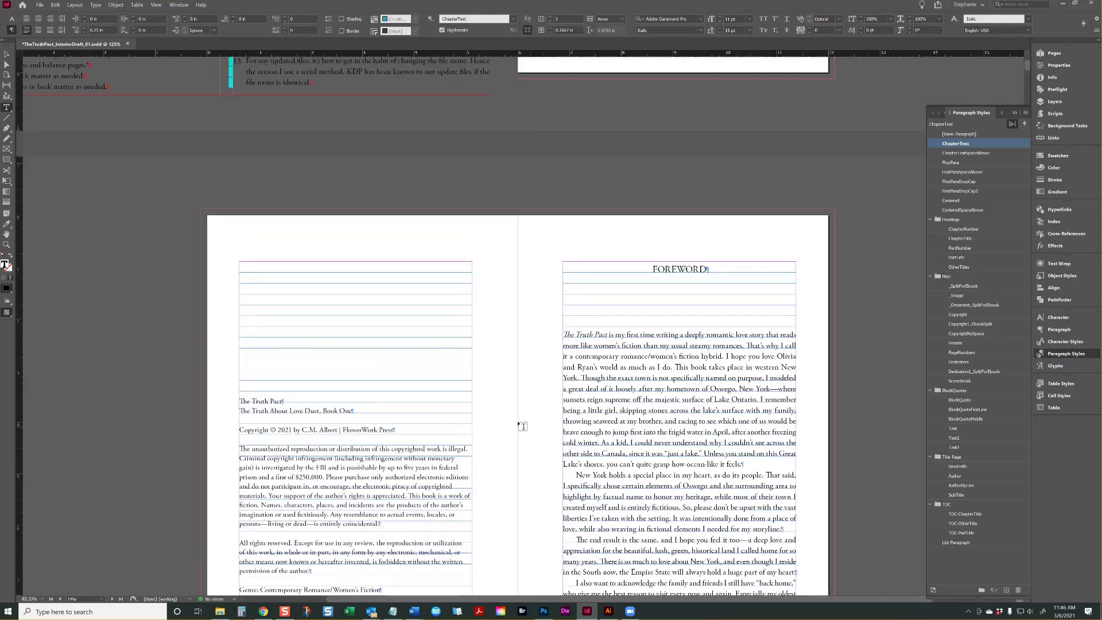
pyautogui.doubleClick(678, 312)
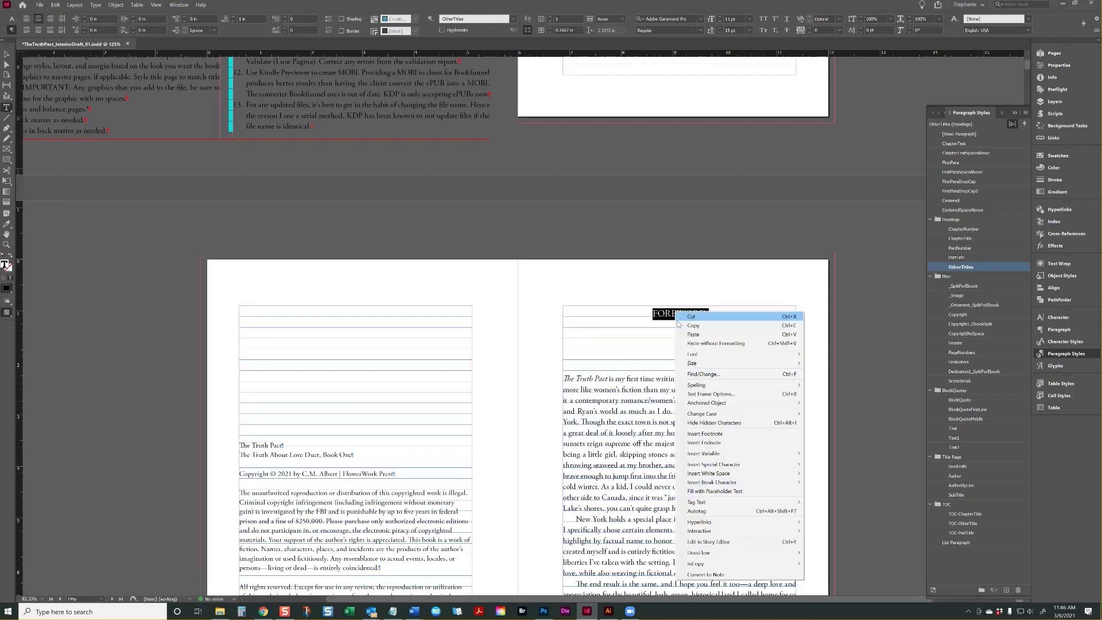
pyautogui.rightClick(675, 312)
pyautogui.moveTo(737, 419)
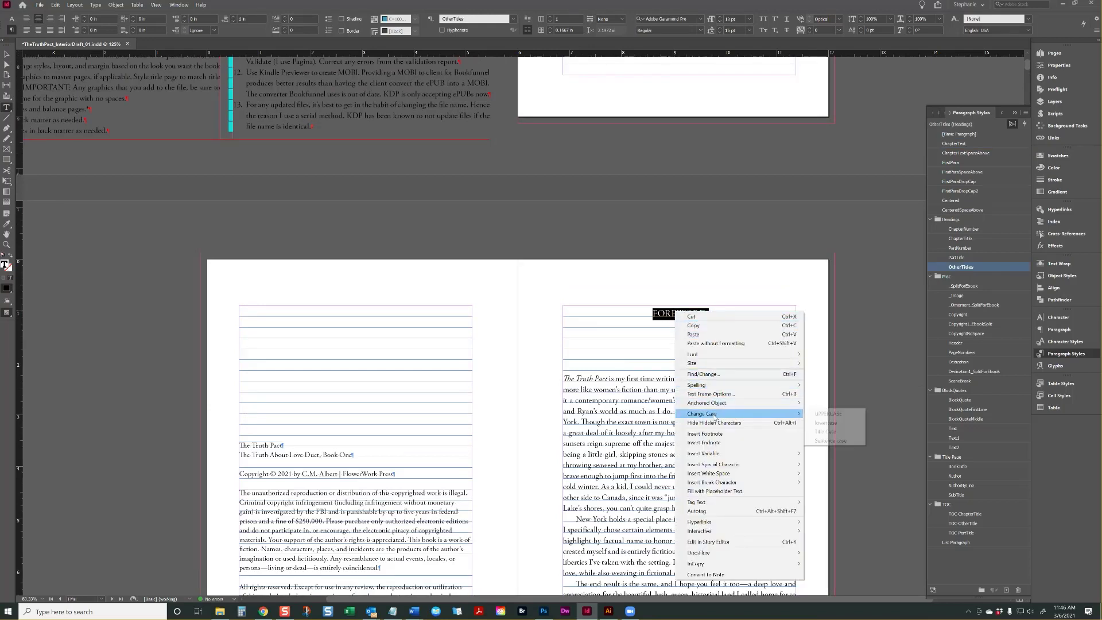
pyautogui.click(839, 434)
pyautogui.click(686, 313)
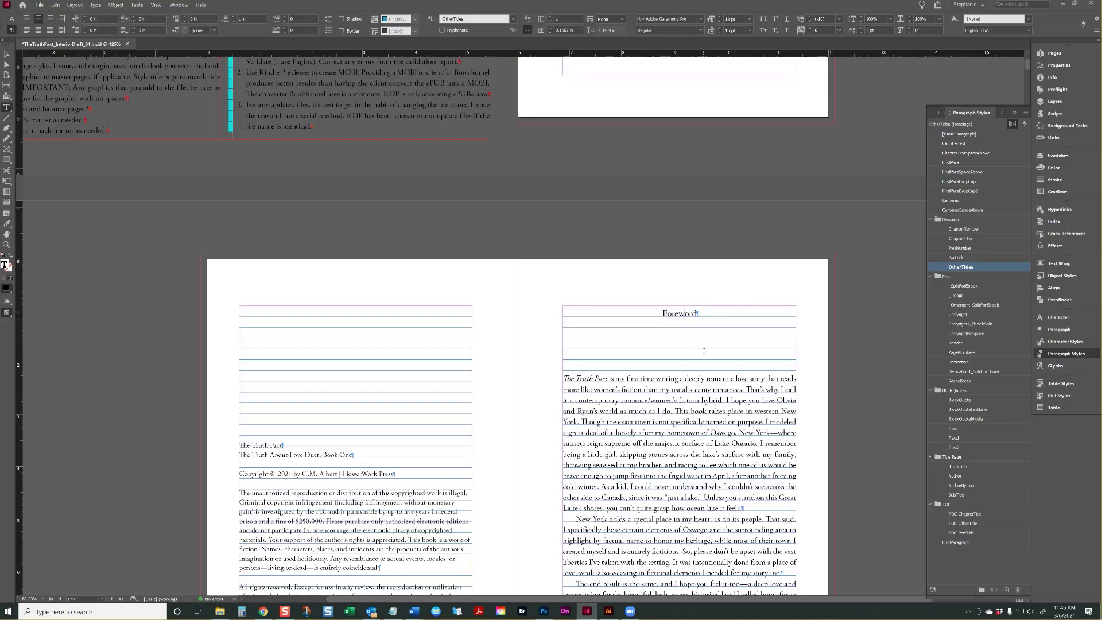
# - Switch to Word, open Truth Pact_FINAL.docx, check the layout of the foreword's closing lines, and return to InDesign
pyautogui.scroll(-4, 674, 217)
pyautogui.scroll(-10, 202, 241)
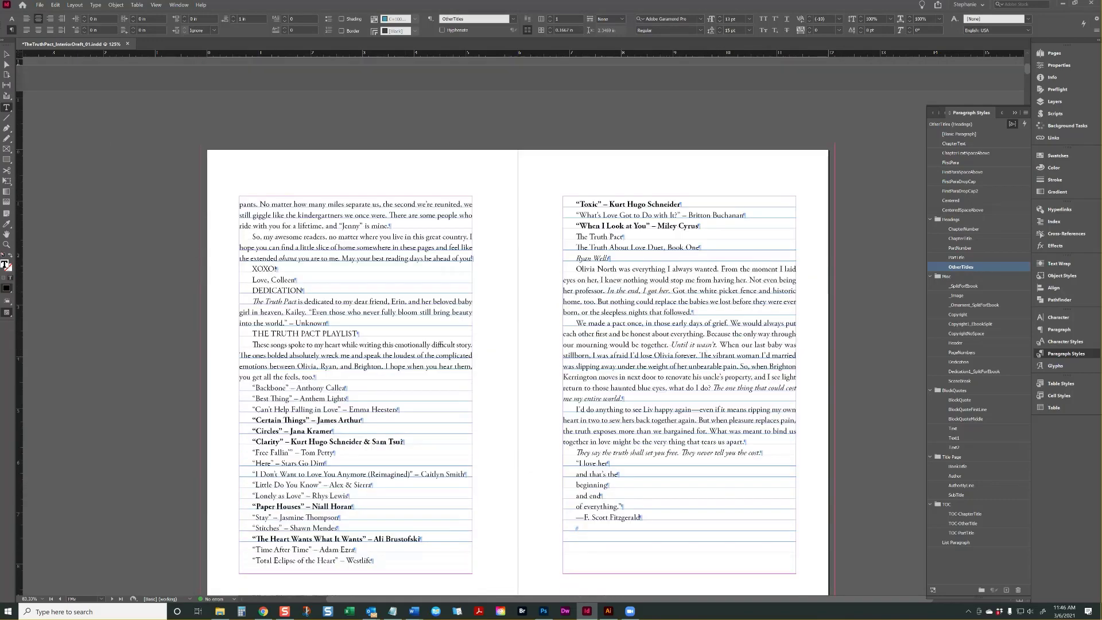
pyautogui.hotkey('ctrl', 'd')
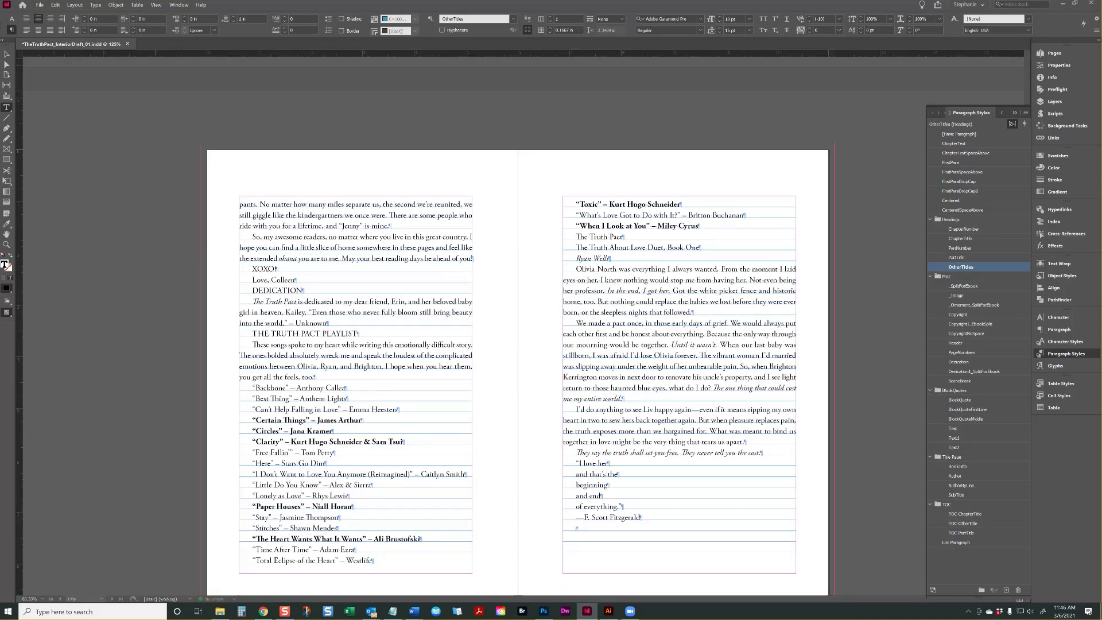
pyautogui.hotkey('alt', 'Tab')
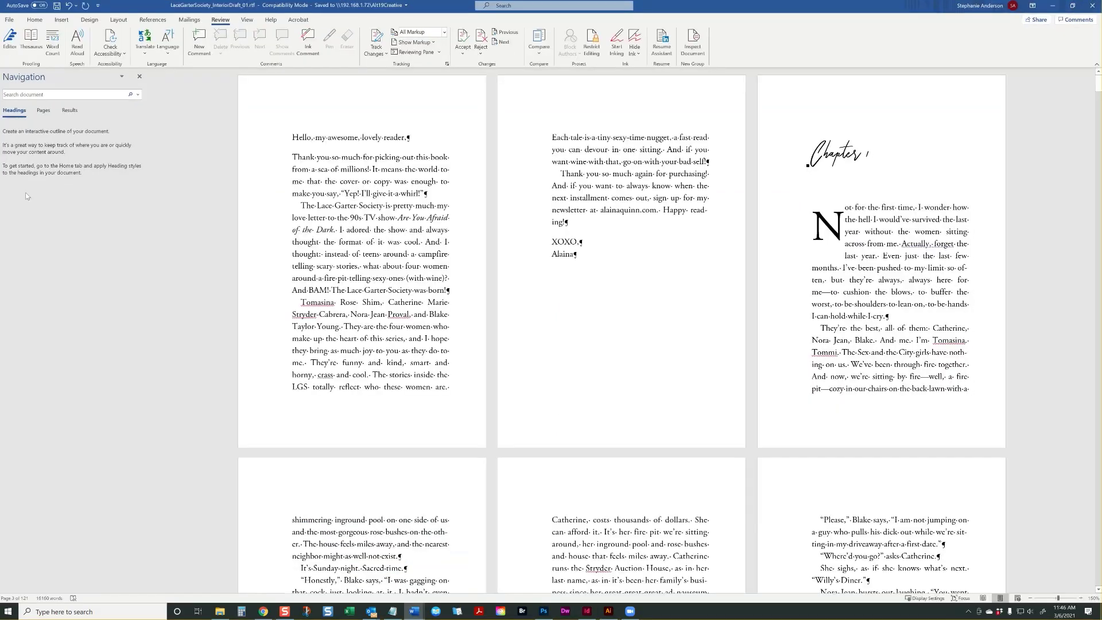
pyautogui.click(9, 20)
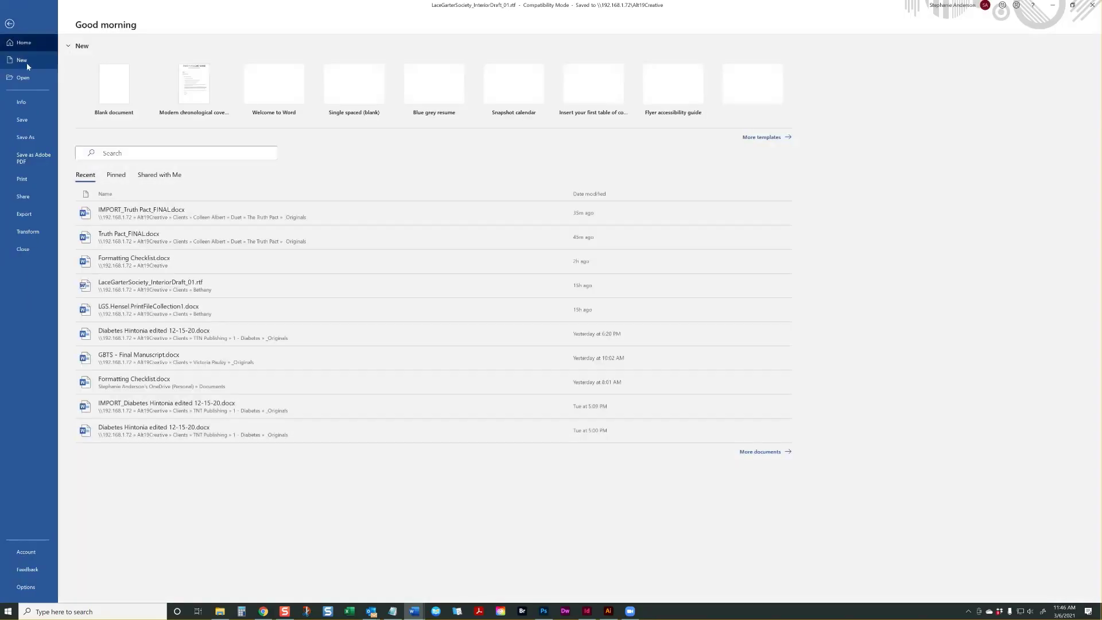
pyautogui.click(132, 237)
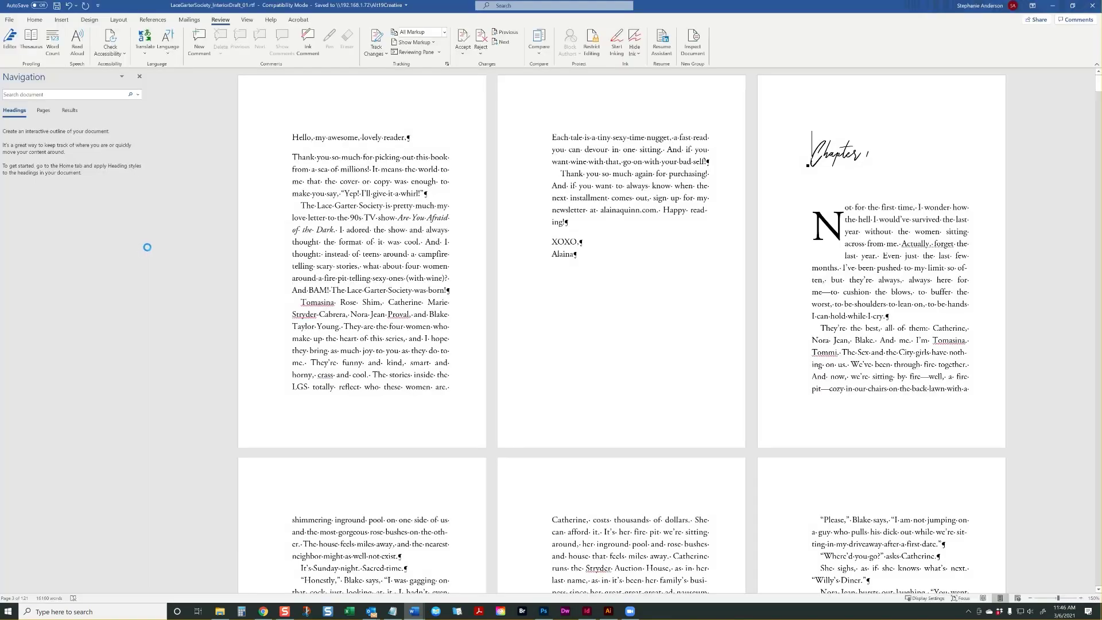
pyautogui.scroll(-20, 583, 310)
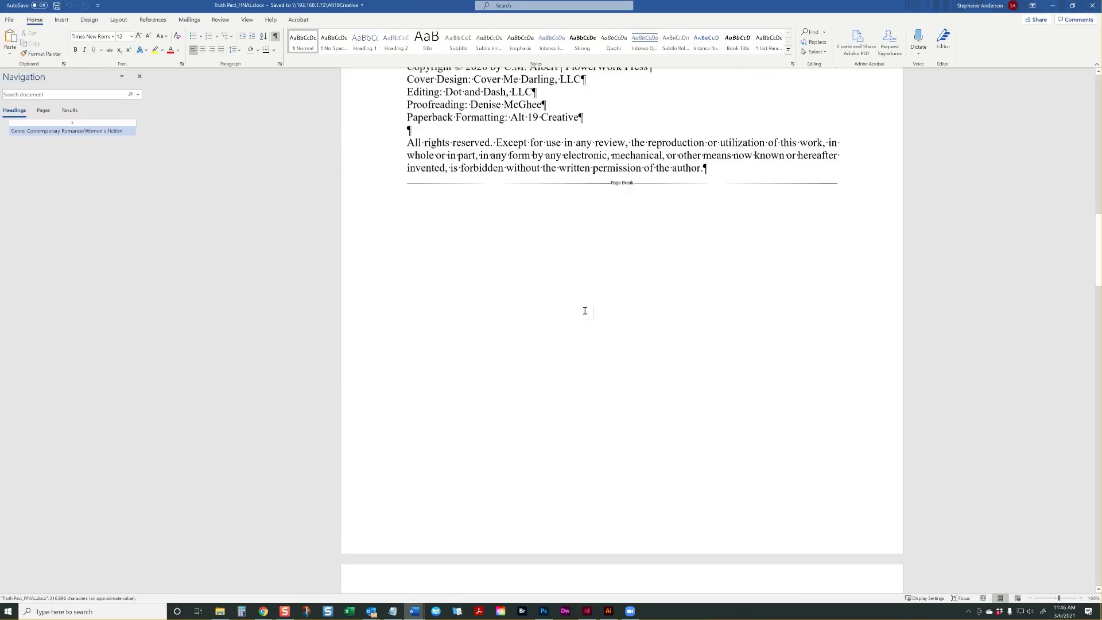
pyautogui.scroll(-20, 585, 310)
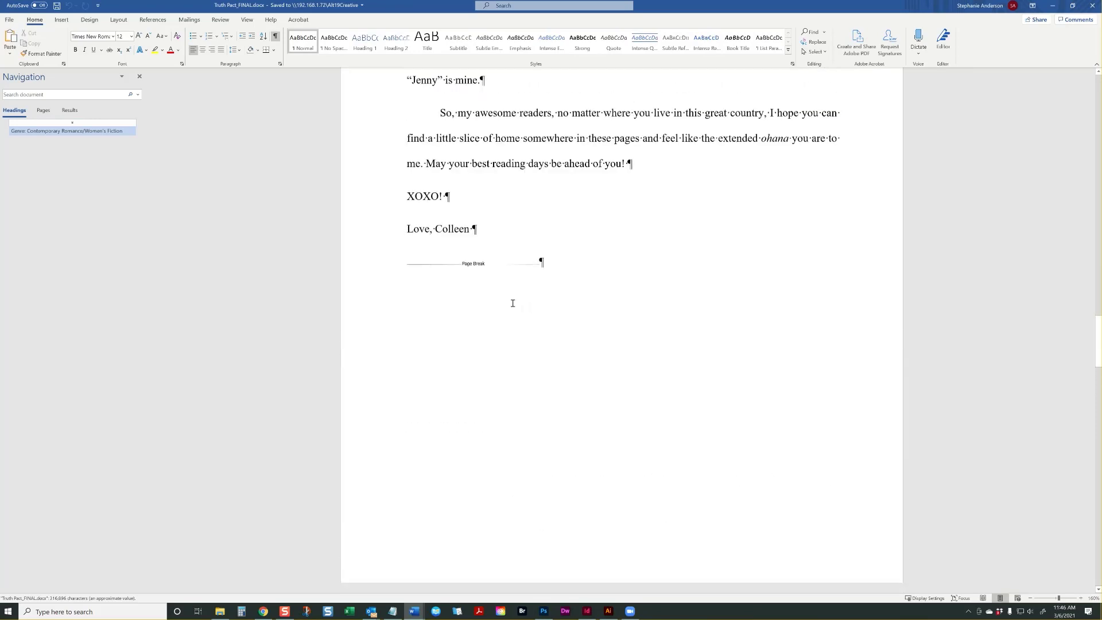
pyautogui.moveTo(407, 335); pyautogui.dragTo(476, 378)
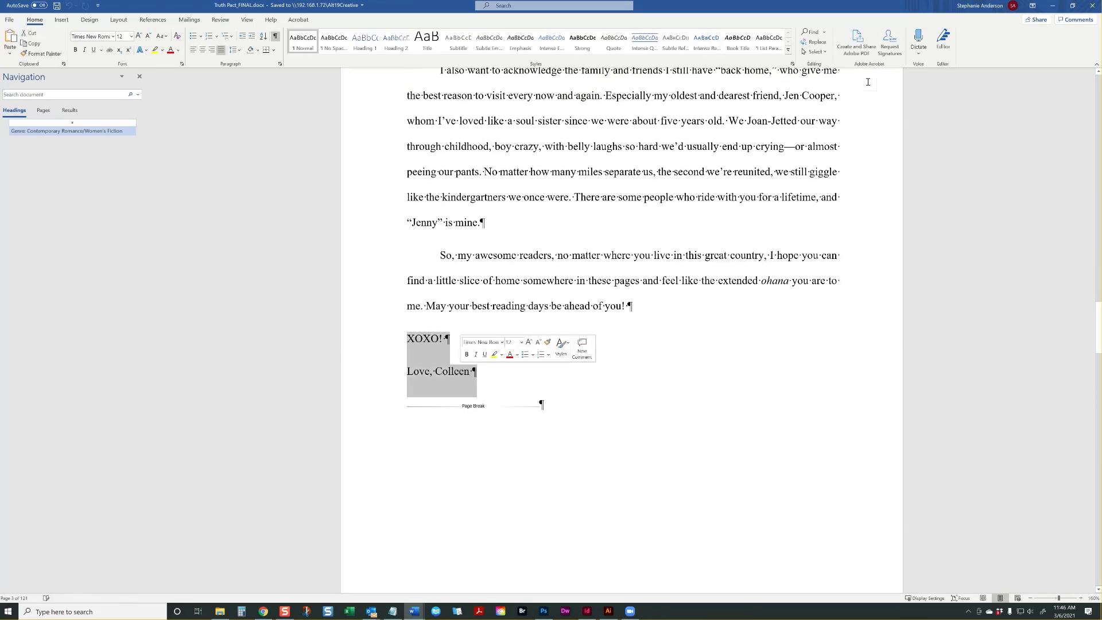
pyautogui.click(1053, 5)
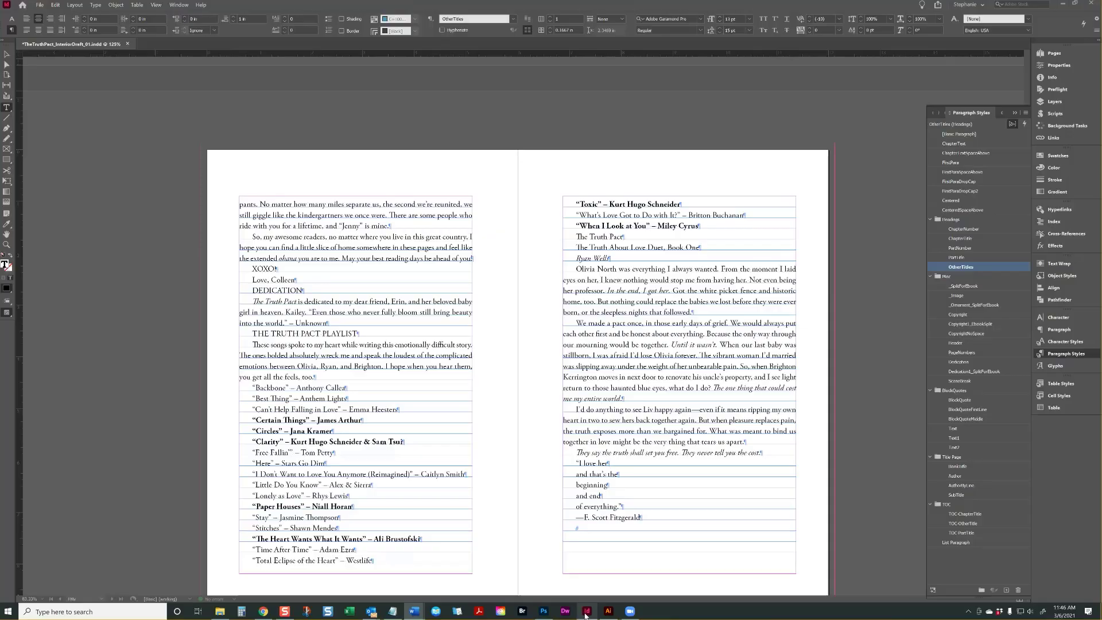
pyautogui.click(587, 611)
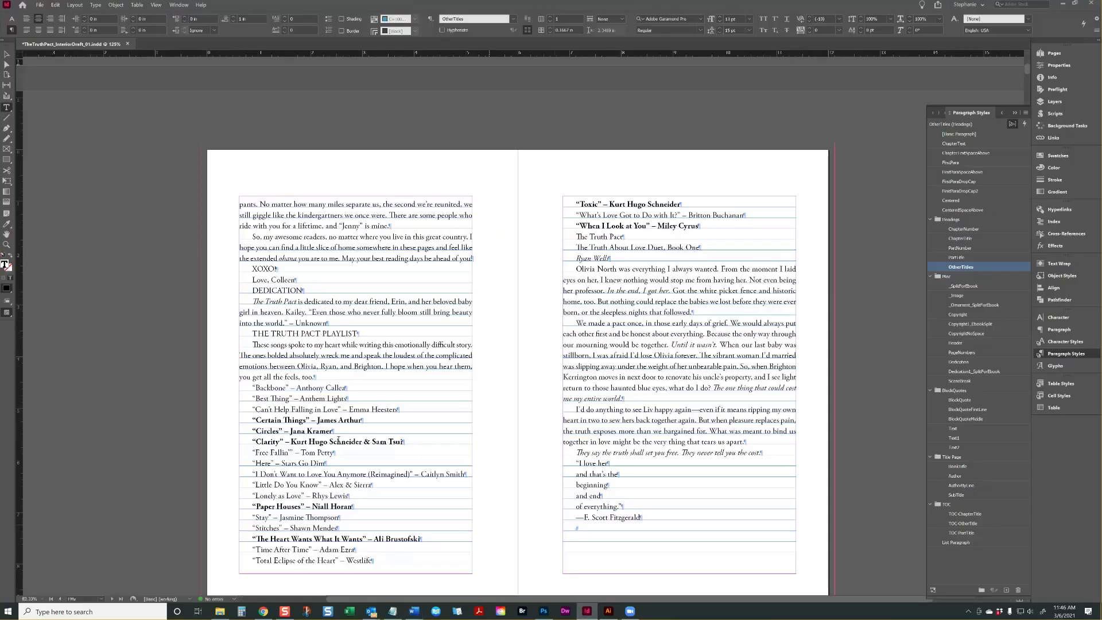
# - Apply FirstParaSpaceAbove to the foreword's XOXO line and FirstPara to the signature line below it
pyautogui.click(287, 273)
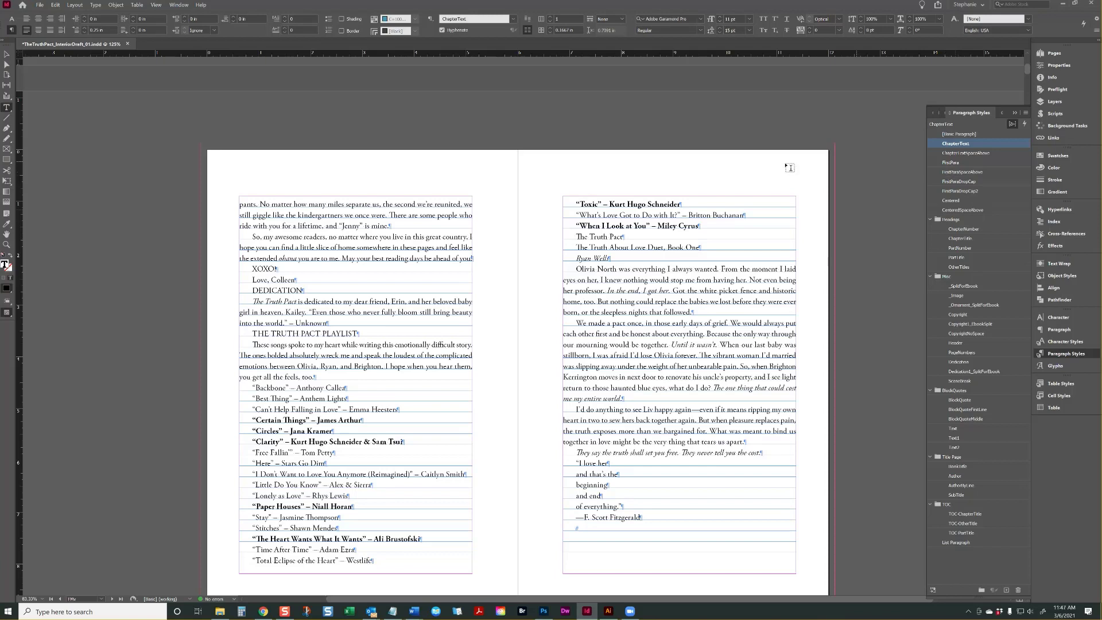
pyautogui.click(943, 174)
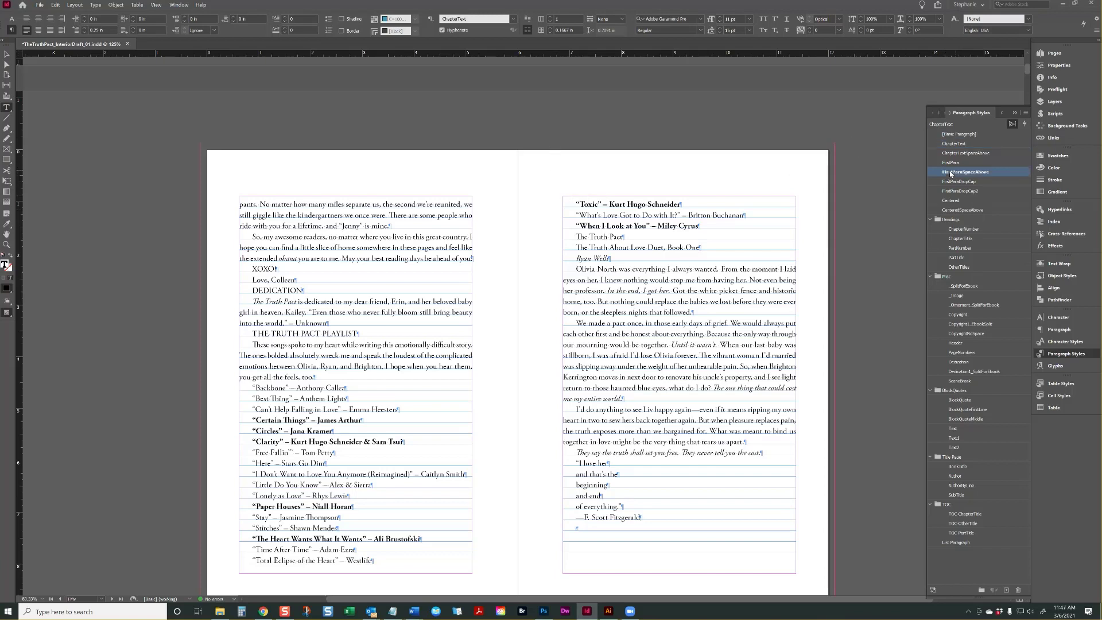
pyautogui.click(955, 144)
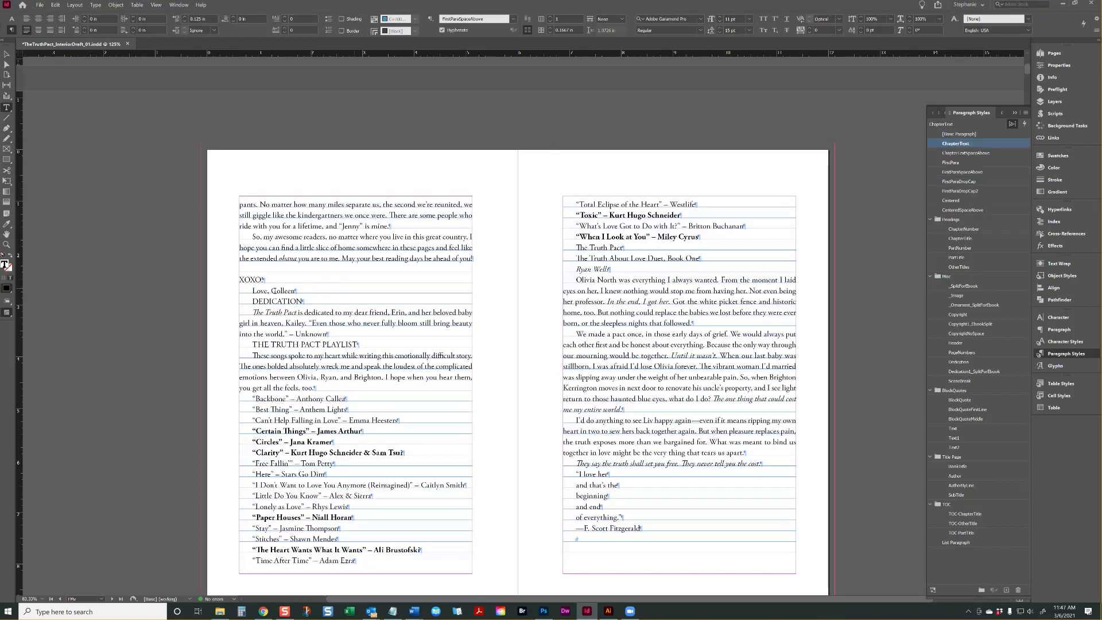
pyautogui.click(953, 163)
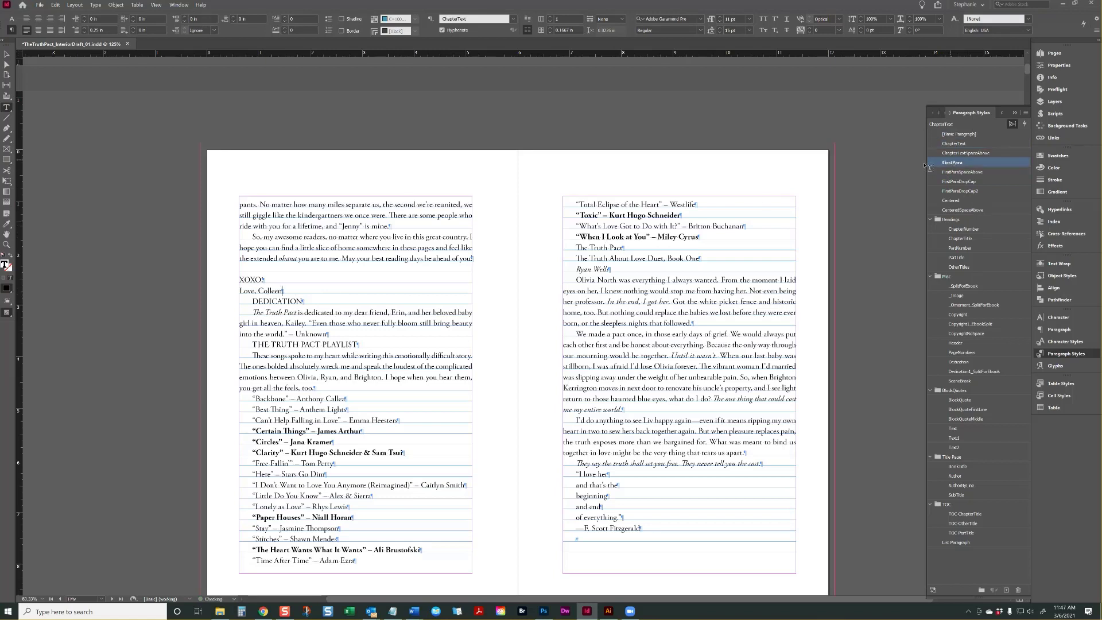
# - Change the DEDICATION heading to title case and apply the OtherTitles paragraph style to it
pyautogui.click(278, 300)
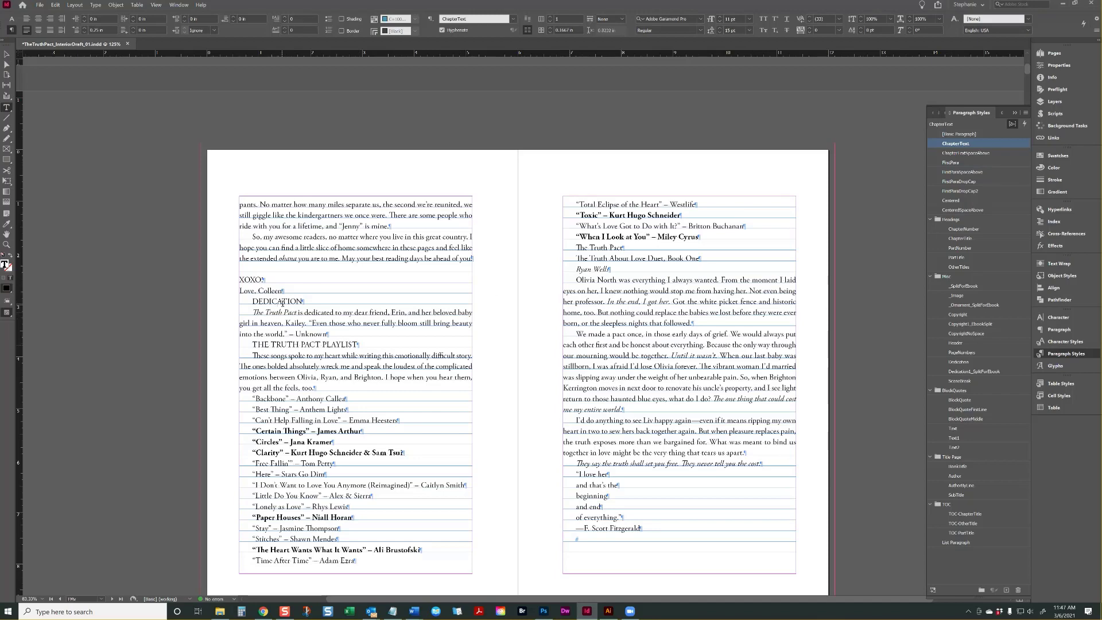
pyautogui.doubleClick(282, 301)
pyautogui.rightClick(283, 303)
pyautogui.moveTo(345, 407)
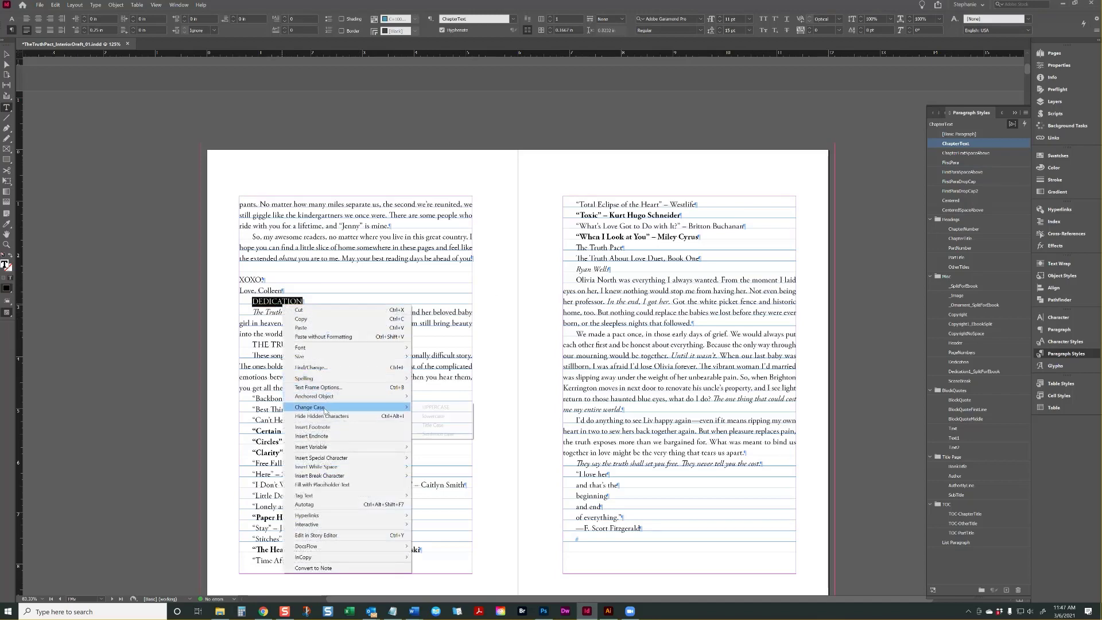
pyautogui.click(432, 425)
pyautogui.click(678, 284)
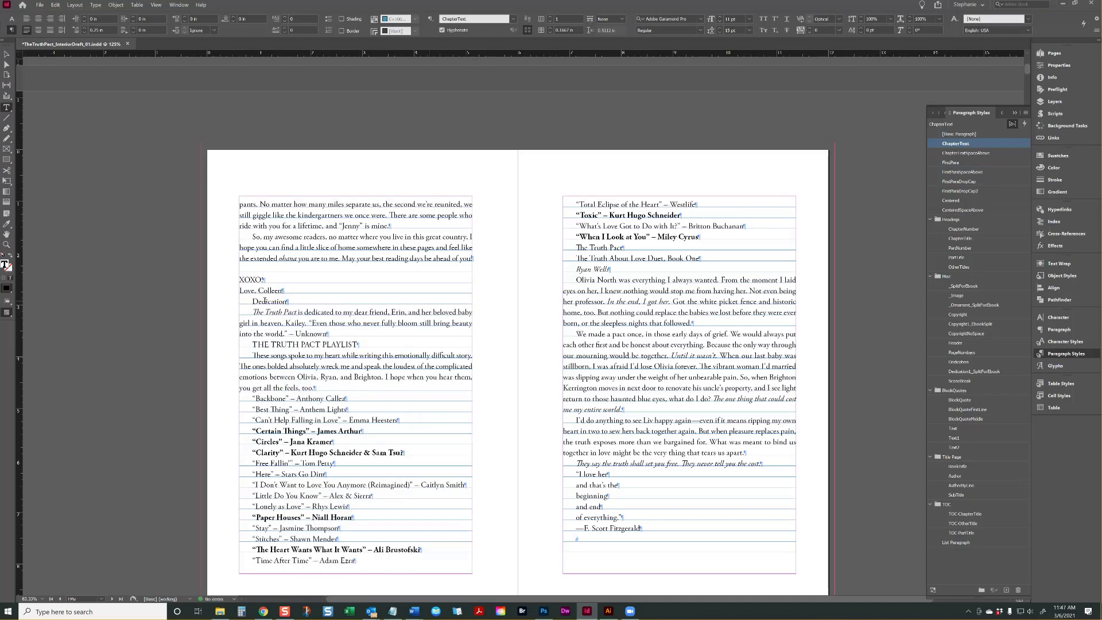
pyautogui.click(960, 266)
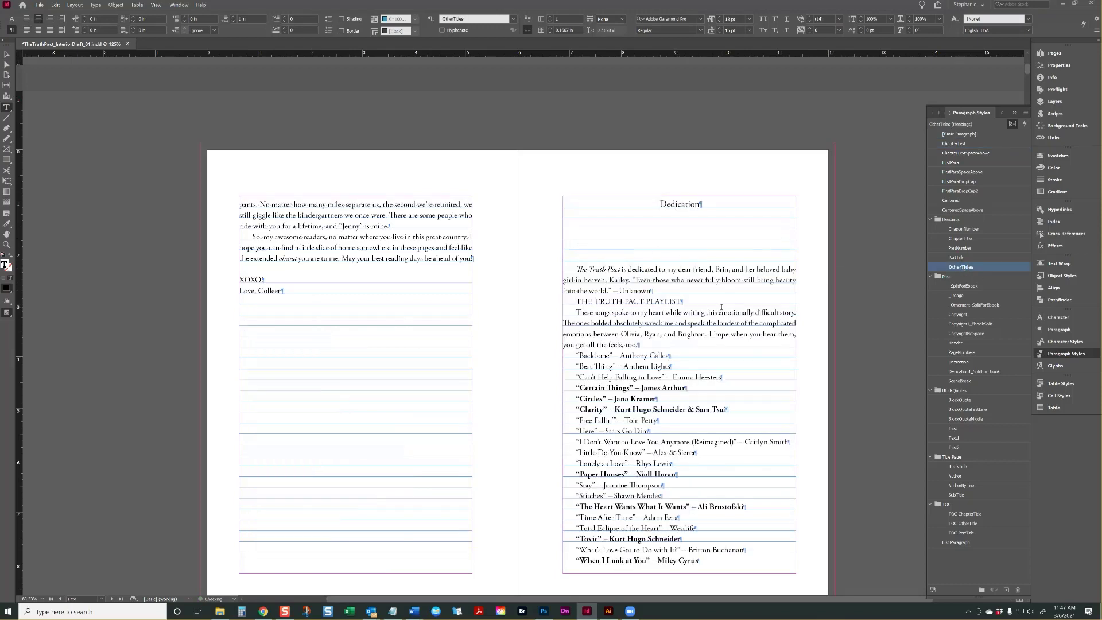
# - Check the start-paragraph setting in the Keep Options of the OtherTitles paragraph style
pyautogui.doubleClick(687, 205)
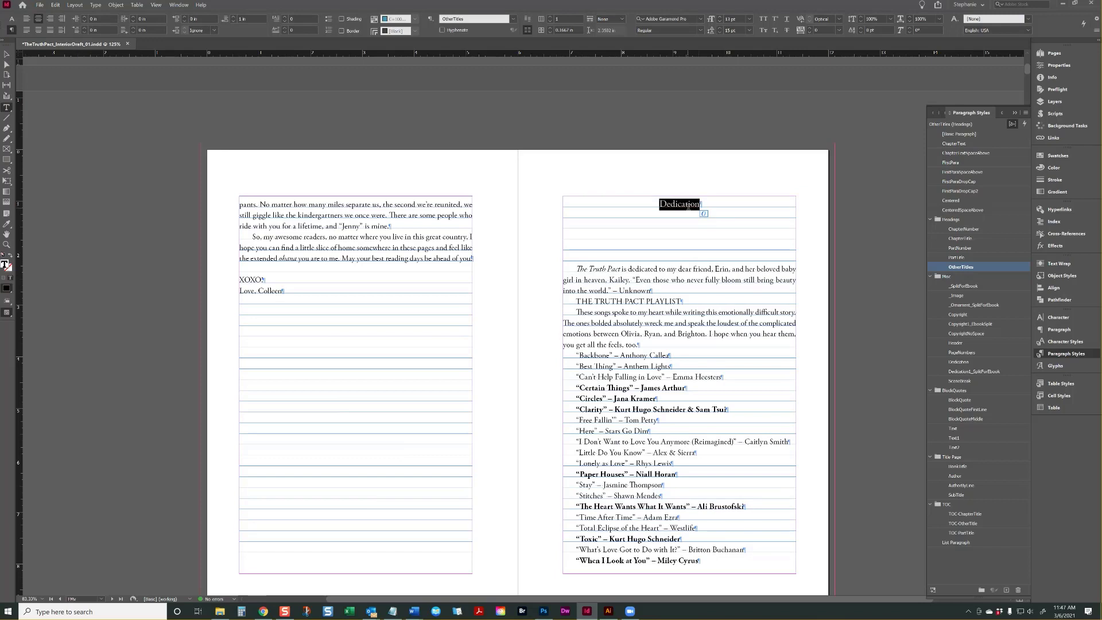
pyautogui.click(763, 283)
pyautogui.rightClick(970, 268)
pyautogui.click(997, 272)
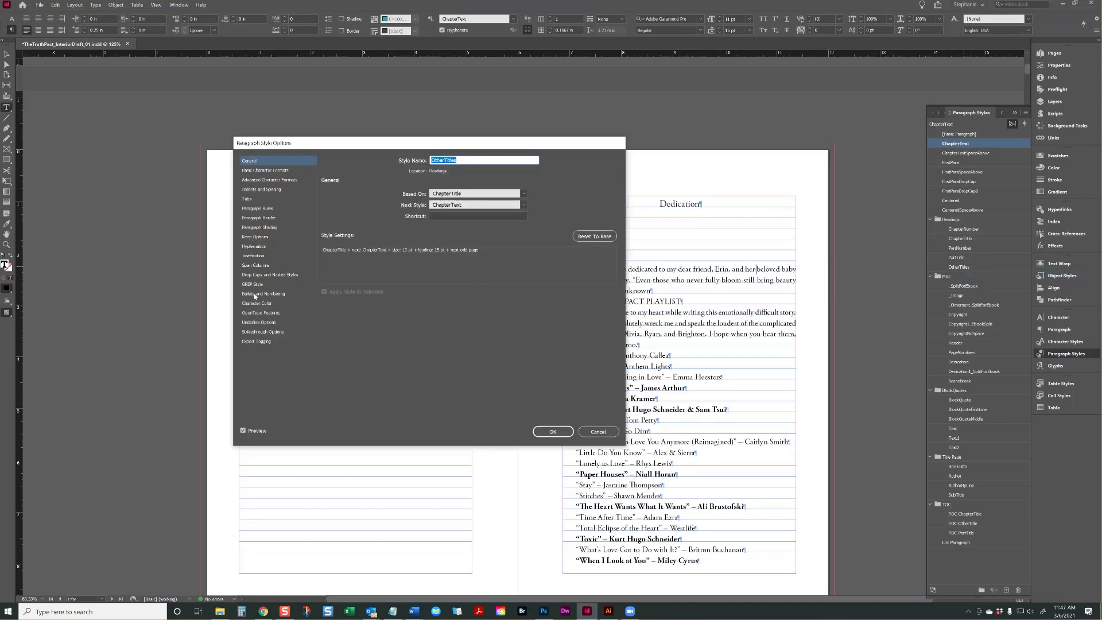
pyautogui.click(258, 237)
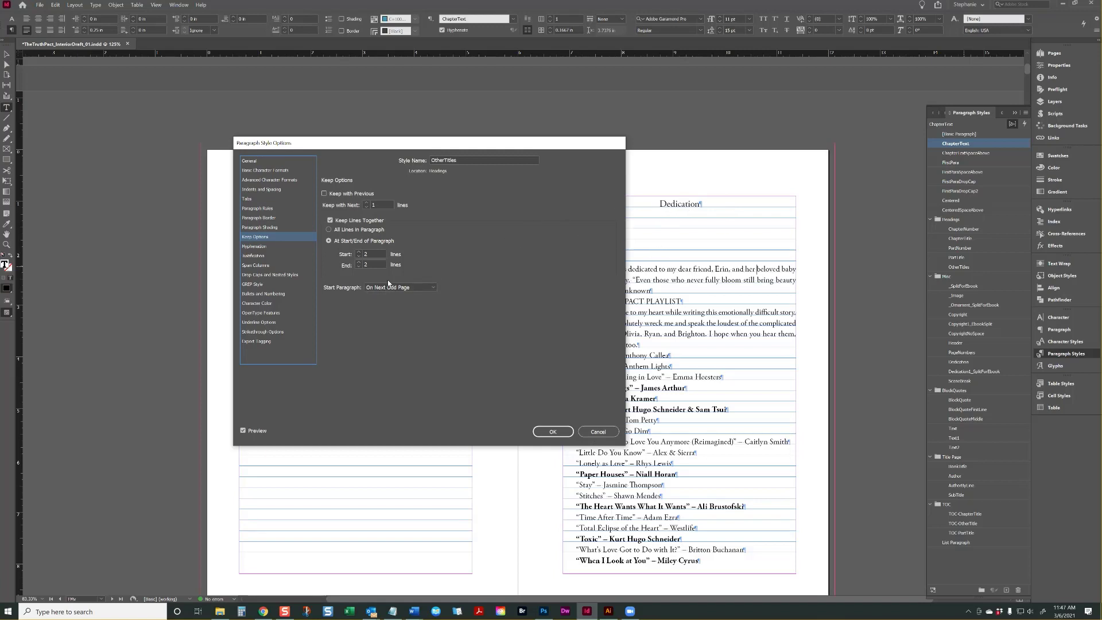
pyautogui.click(553, 431)
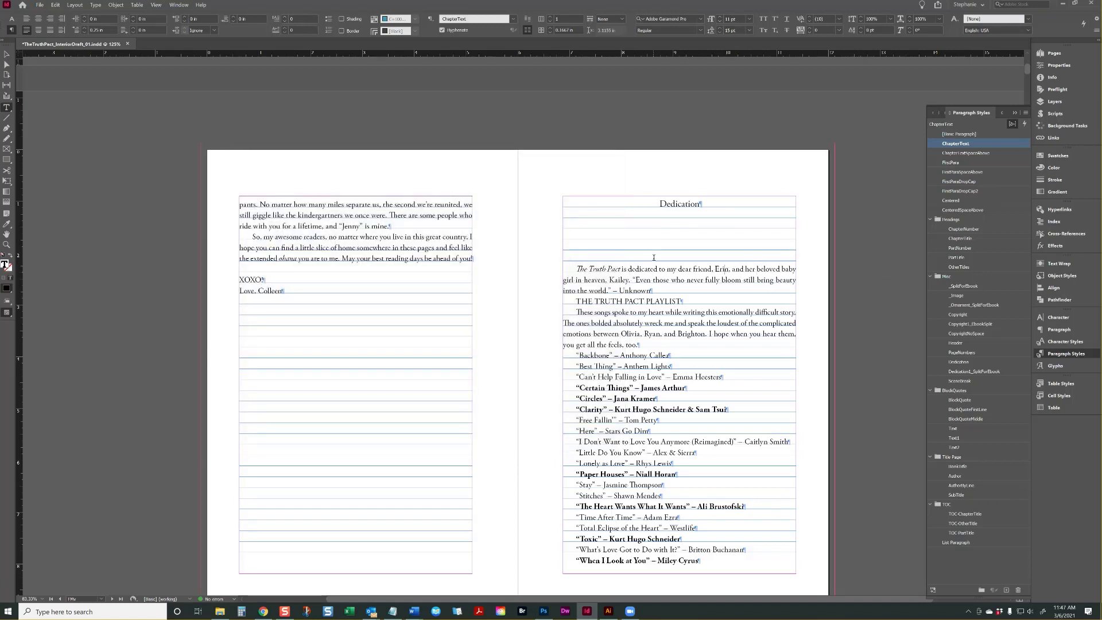
# - Apply the Dedication paragraph style to the dedication text below its heading
pyautogui.click(966, 363)
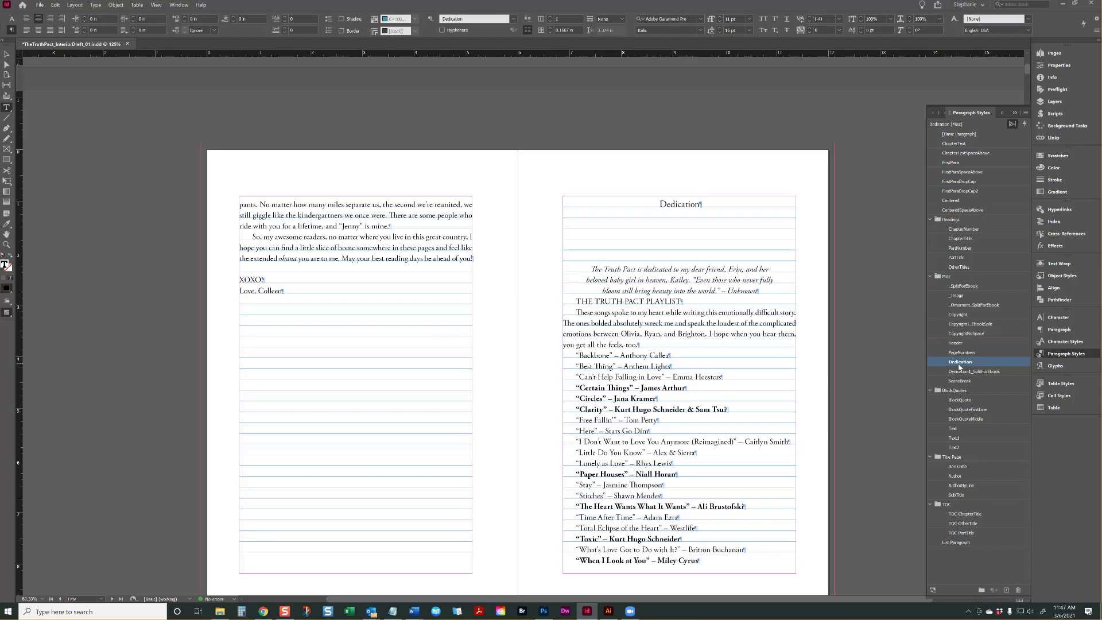
# - Undo the Dedication style on the dedication text and apply the FirstPara paragraph style to it instead
pyautogui.hotkey('ctrl', 'z')
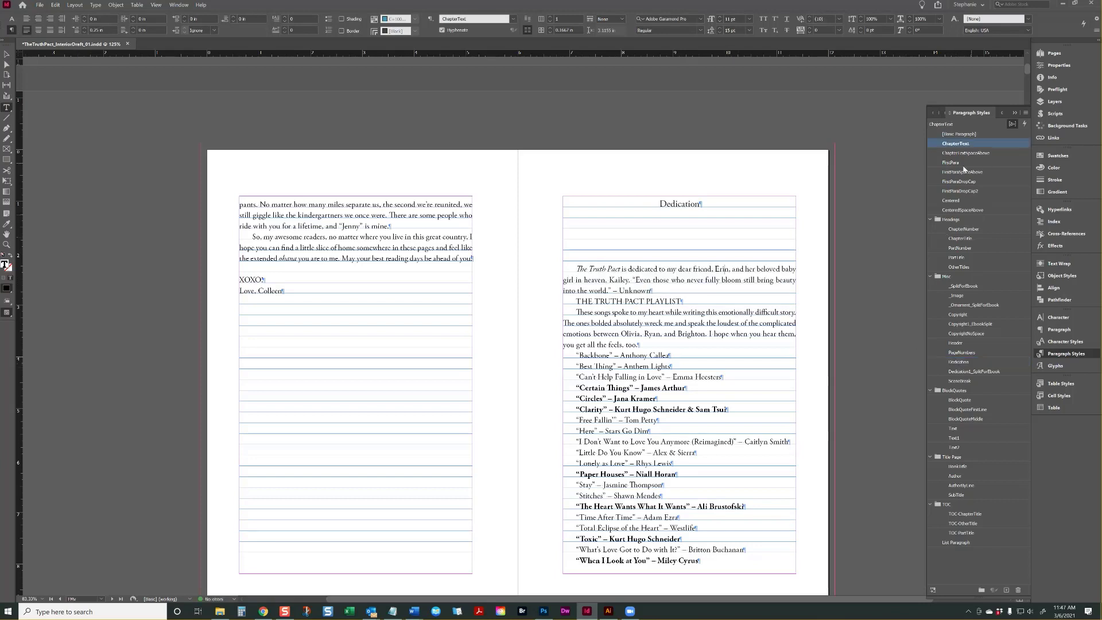
pyautogui.click(960, 164)
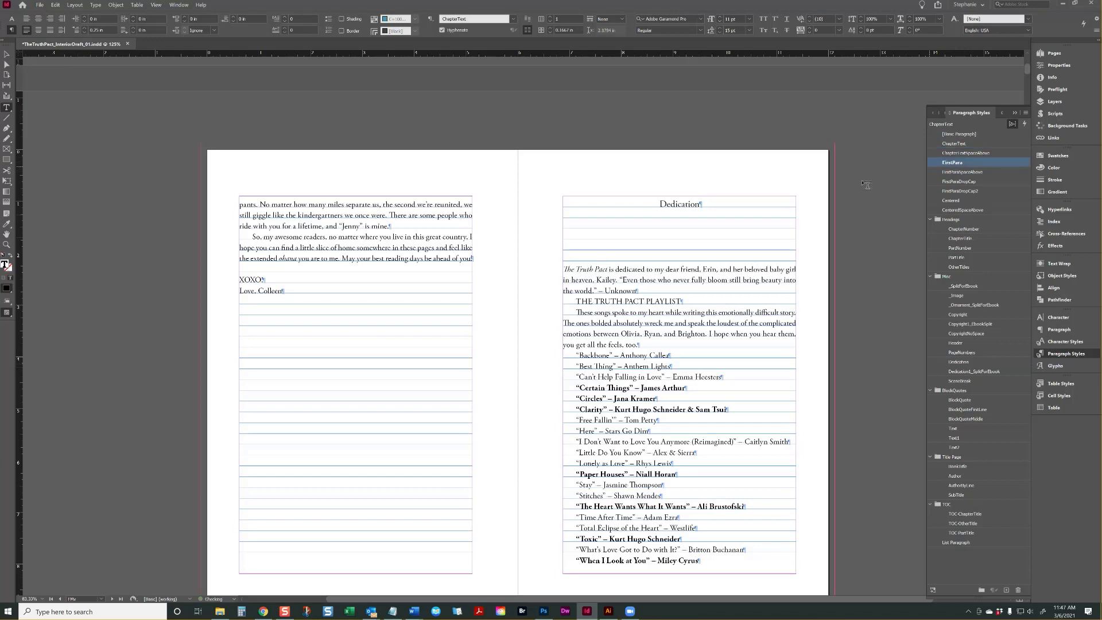
pyautogui.hotkey('ctrl', 'z')
# - Change the THE TRUTH PACT PLAYLIST heading to title case and apply the OtherTitles paragraph style to it
pyautogui.tripleClick(692, 301)
pyautogui.rightClick(655, 309)
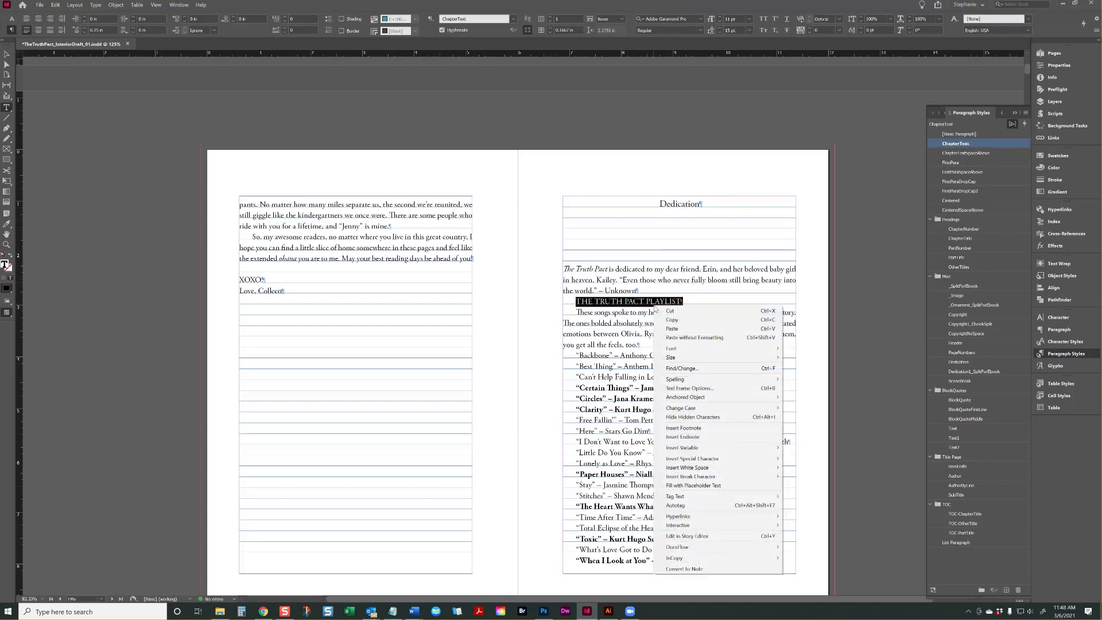
pyautogui.moveTo(670, 408)
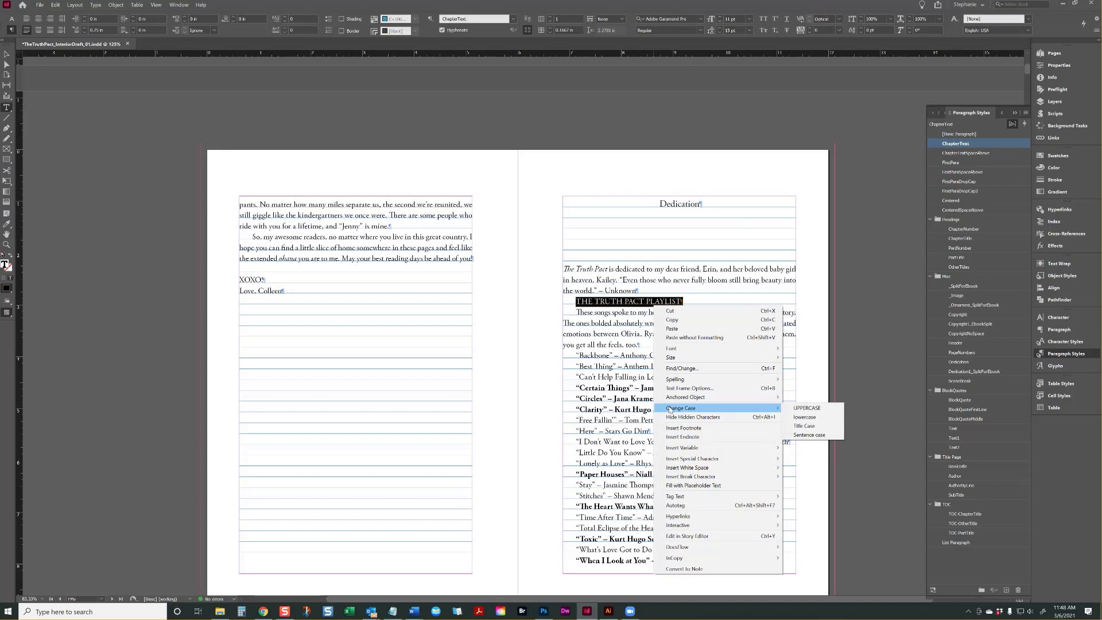
pyautogui.click(815, 426)
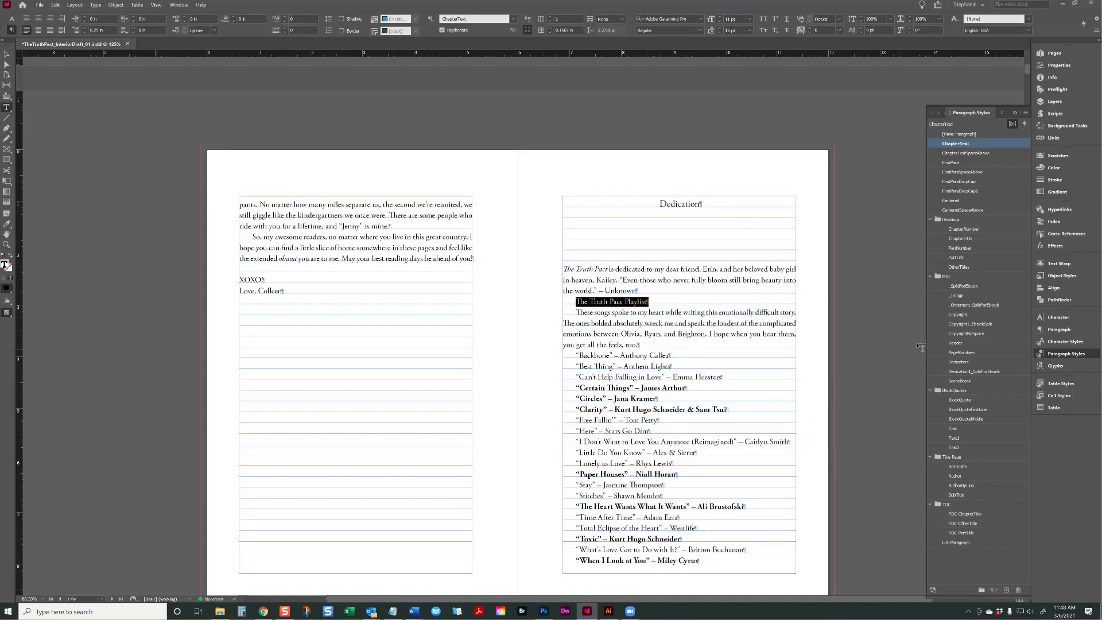
pyautogui.click(975, 267)
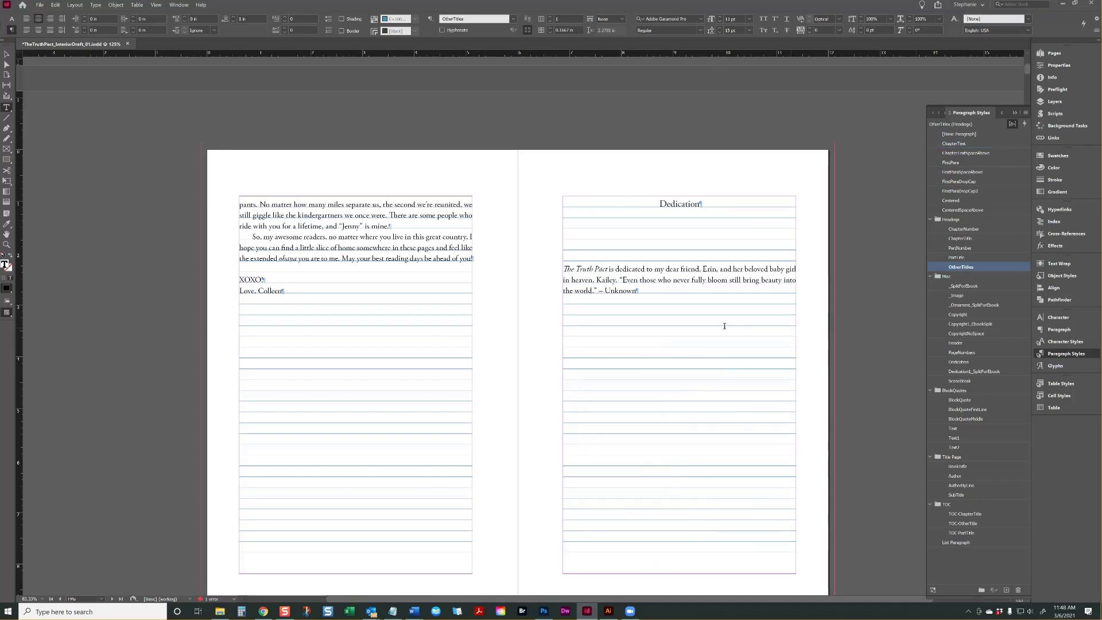
# - Apply the FirstPara paragraph style to the introductory paragraph below the playlist heading
pyautogui.scroll(-10, 551, 322)
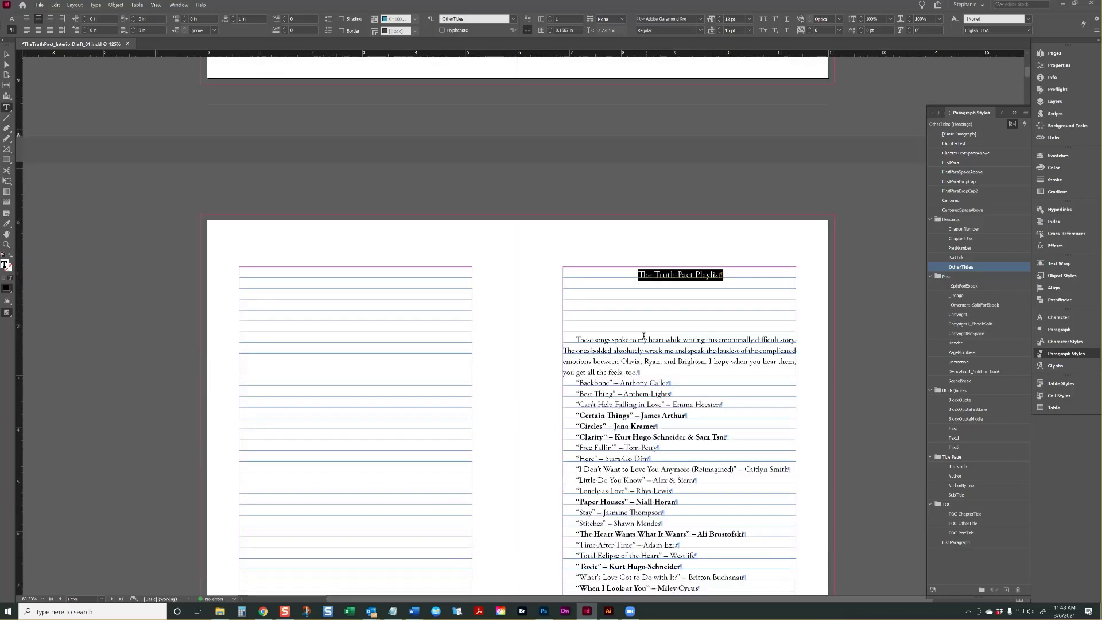
pyautogui.click(620, 303)
pyautogui.click(952, 162)
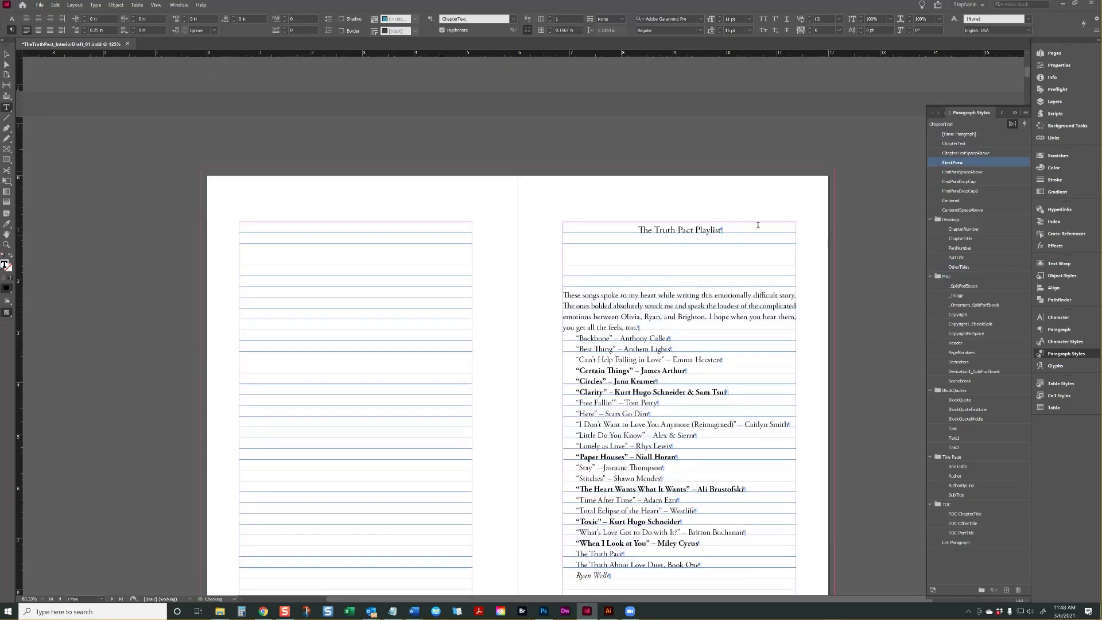
# - Switch to the Word manuscript and examine the playlist's indents, bold song lines and introductory note about the bolded titles
pyautogui.click(580, 328)
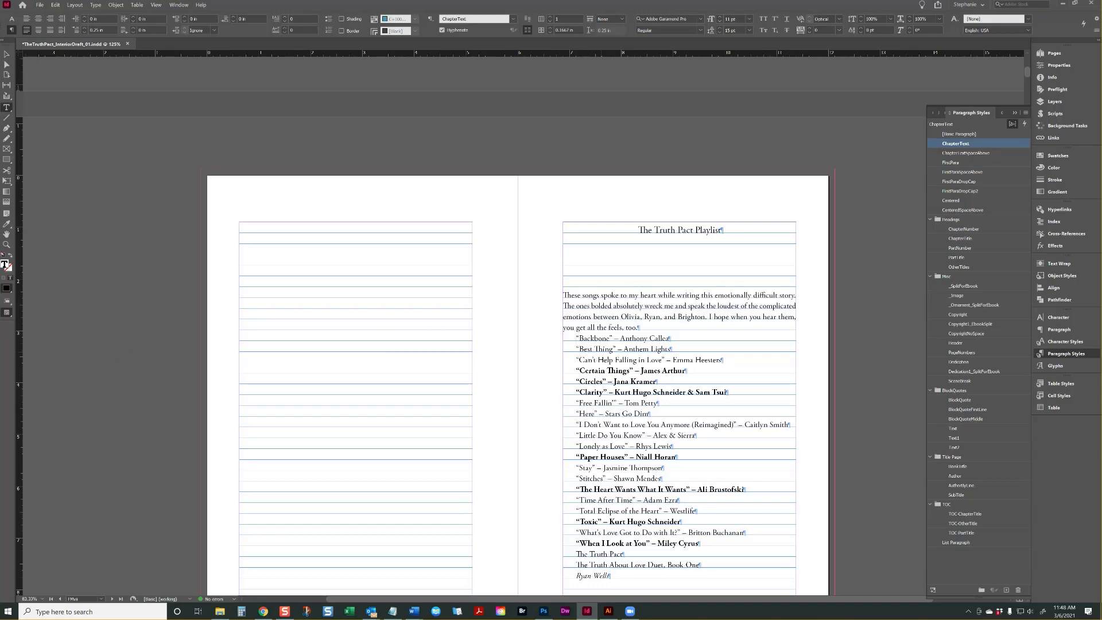
pyautogui.hotkey('alt', 'Tab')
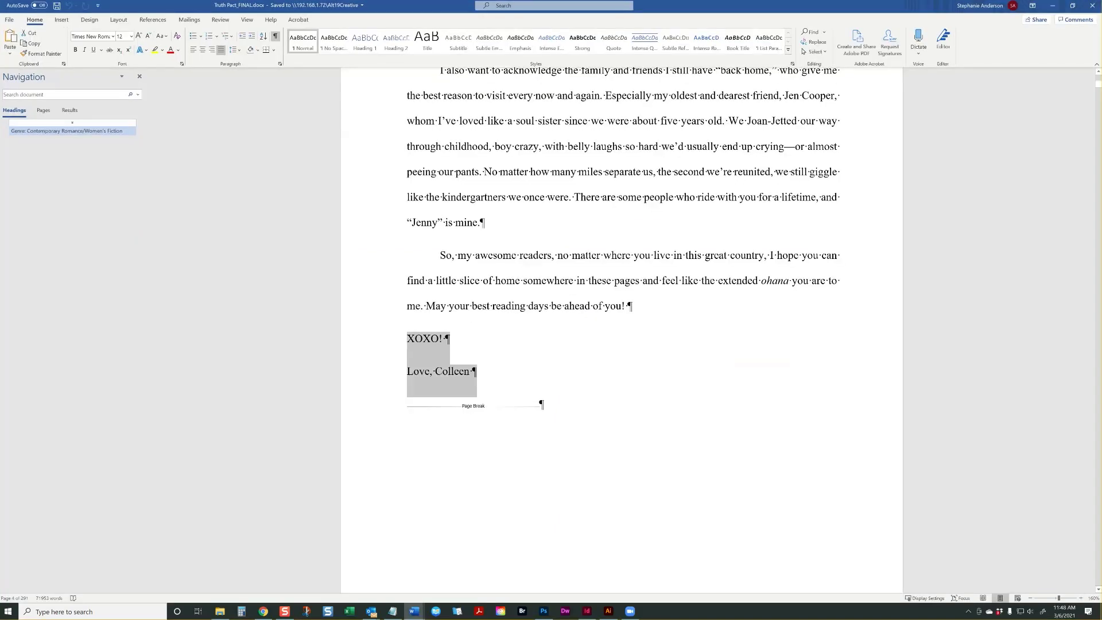
pyautogui.scroll(-15, 501, 406)
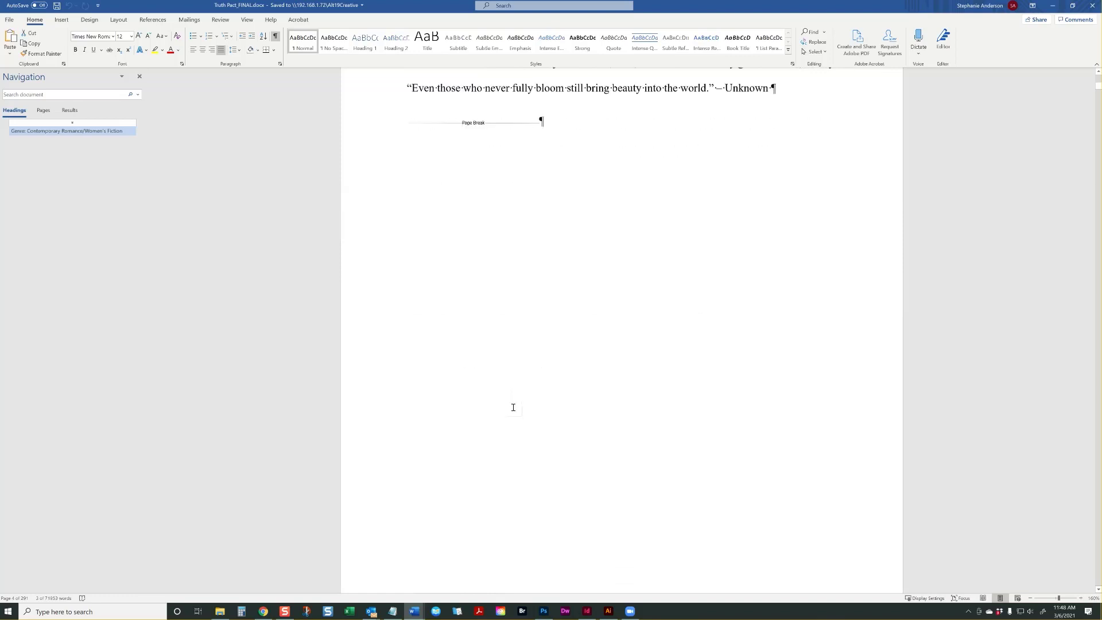
pyautogui.scroll(-5, 521, 407)
pyautogui.click(541, 361)
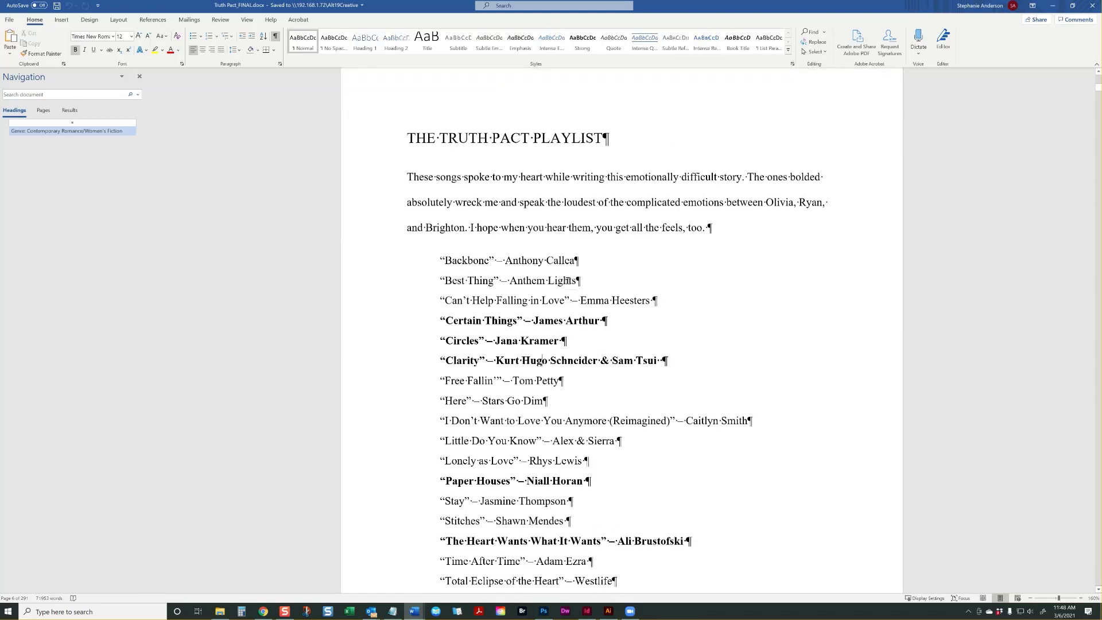
pyautogui.moveTo(450, 314); pyautogui.dragTo(608, 320)
pyautogui.click(539, 366)
pyautogui.click(757, 177)
pyautogui.moveTo(758, 177); pyautogui.dragTo(726, 204)
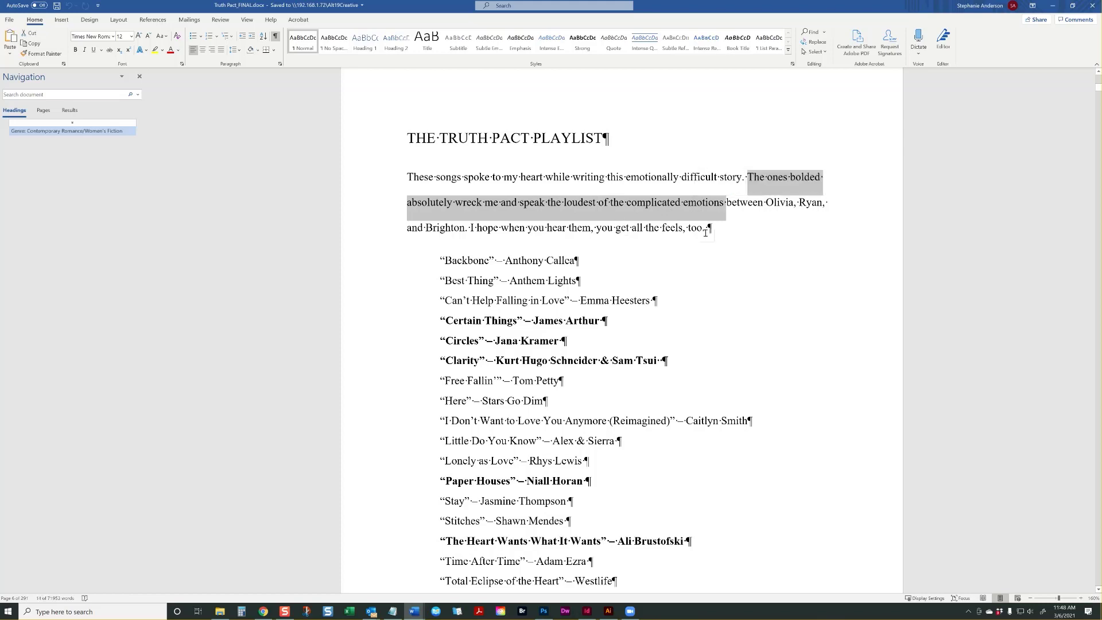
pyautogui.scroll(-1, 404, 268)
pyautogui.moveTo(405, 268); pyautogui.dragTo(405, 320)
pyautogui.click(404, 396)
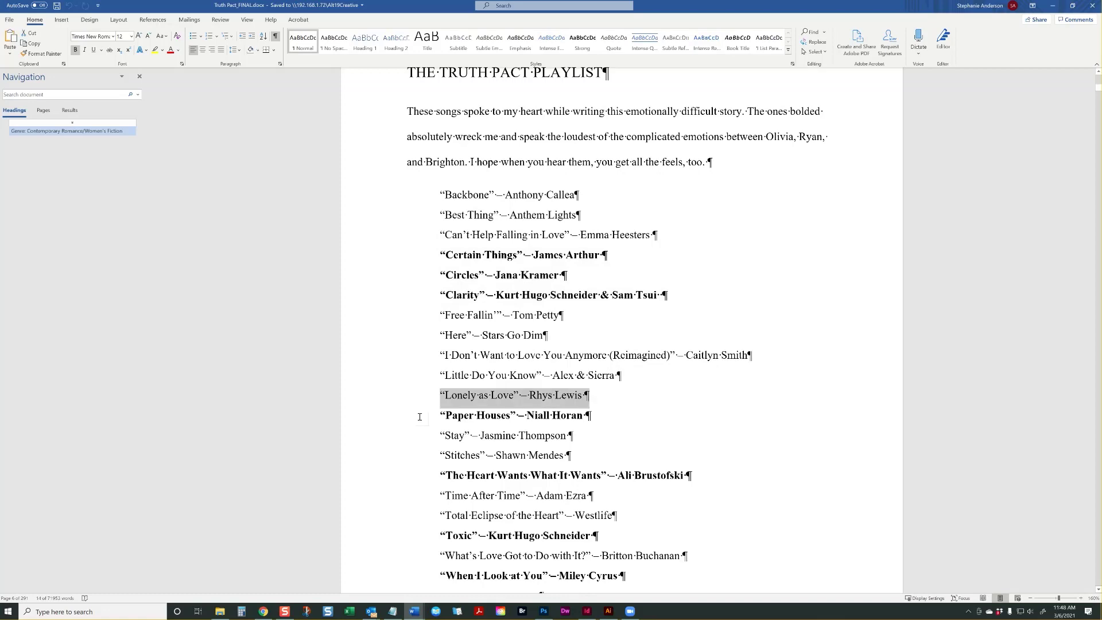
pyautogui.scroll(-1, 594, 424)
pyautogui.scroll(-1, 594, 423)
pyautogui.click(596, 429)
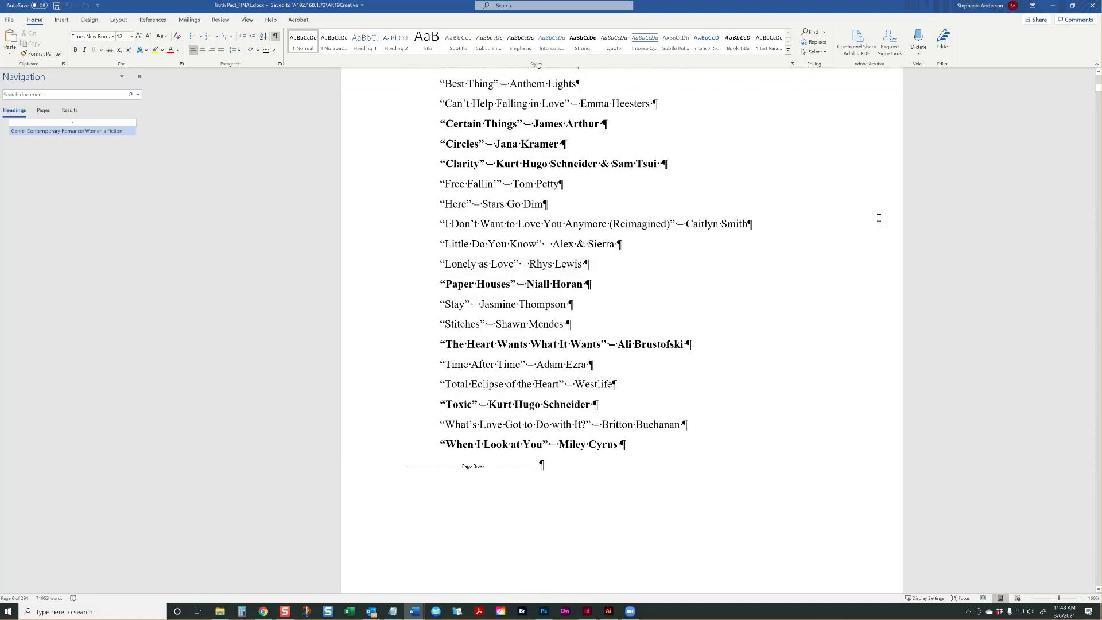
pyautogui.click(1053, 6)
# - Recheck the playlist spacing in the Word manuscript and apply ChapterTextSpaceAbove to the first song line, "Backbone", in InDesign
pyautogui.scroll(-1, 817, 214)
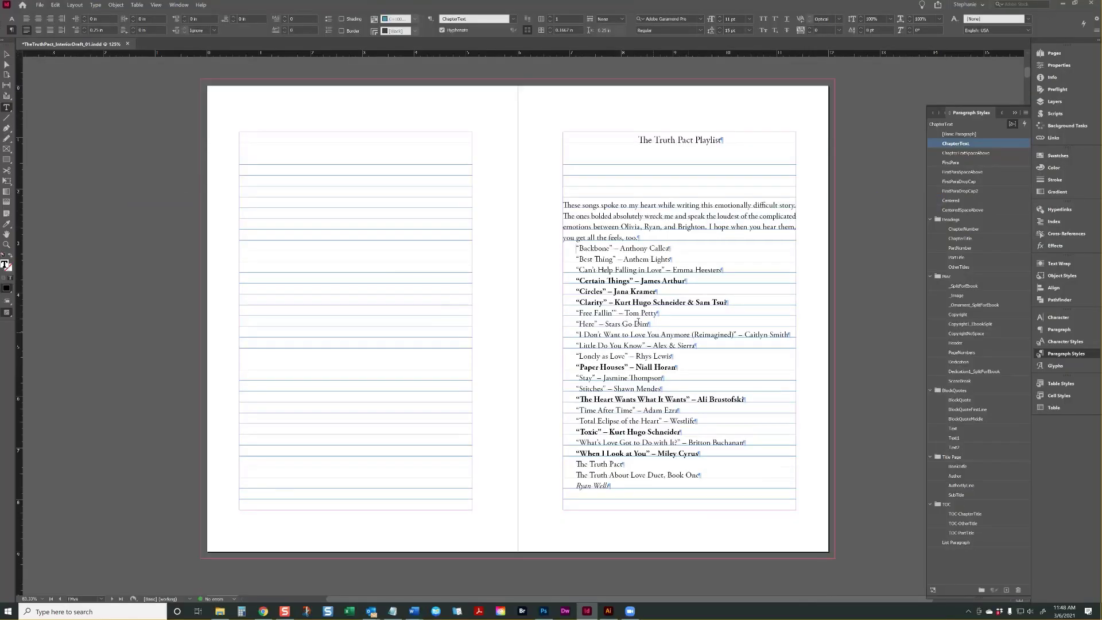
pyautogui.click(581, 249)
pyautogui.scroll(-4, 588, 264)
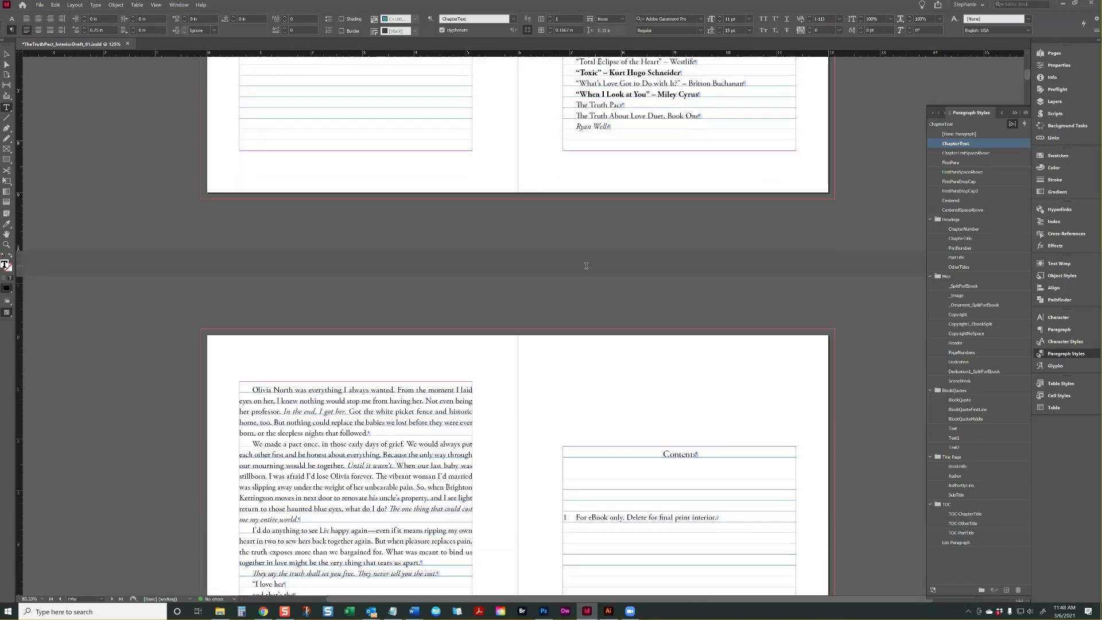
pyautogui.scroll(4, 591, 270)
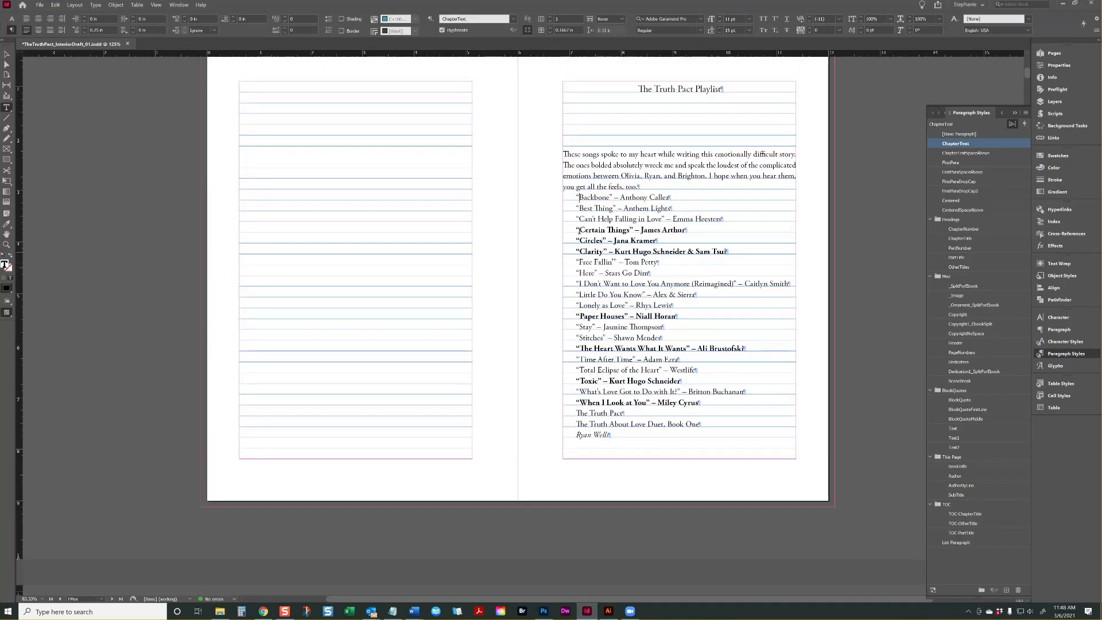
pyautogui.moveTo(414, 611)
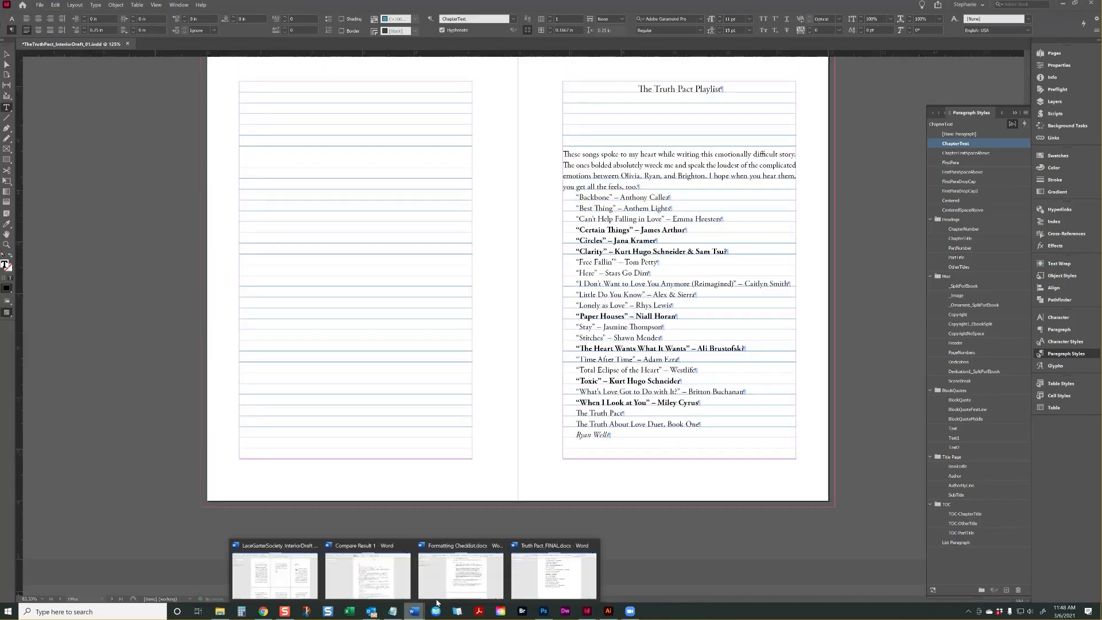
pyautogui.click(539, 580)
pyautogui.scroll(4, 516, 388)
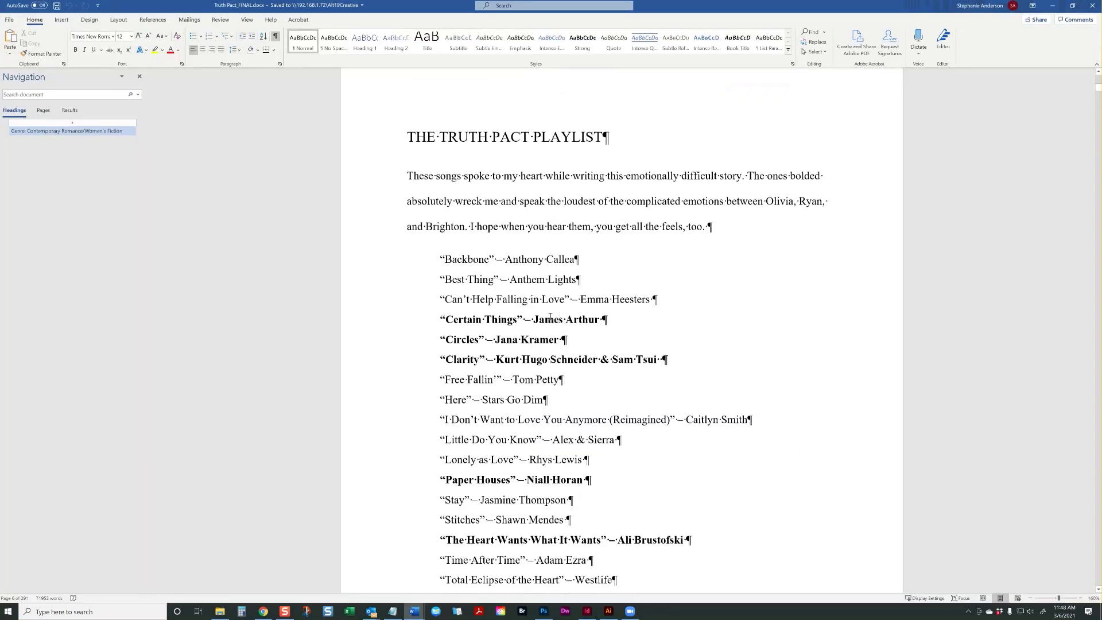
pyautogui.click(1053, 6)
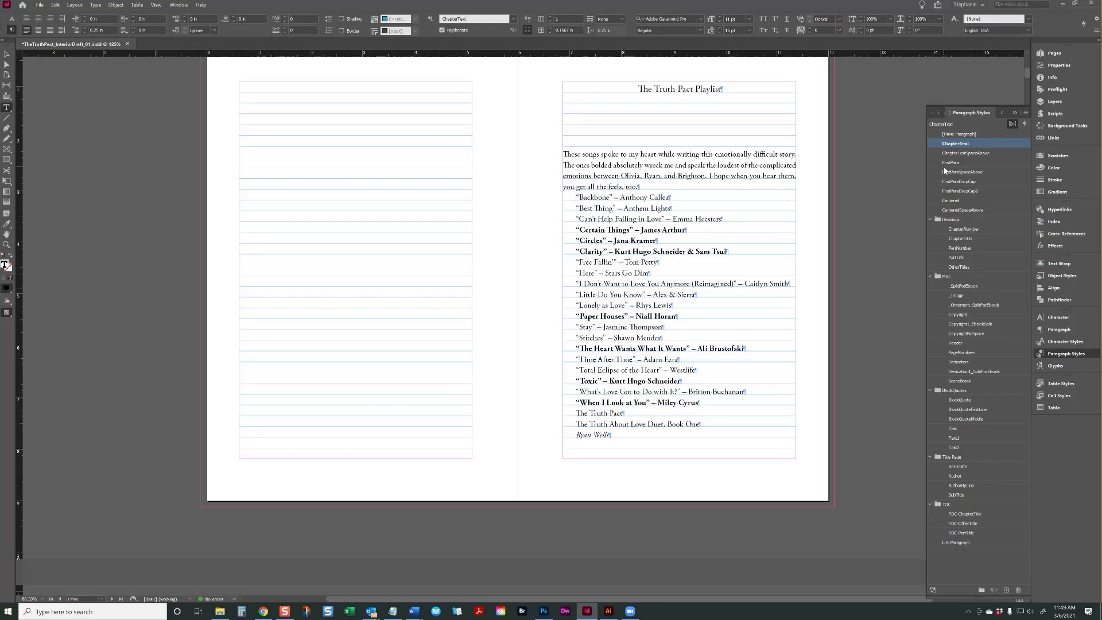
pyautogui.click(965, 152)
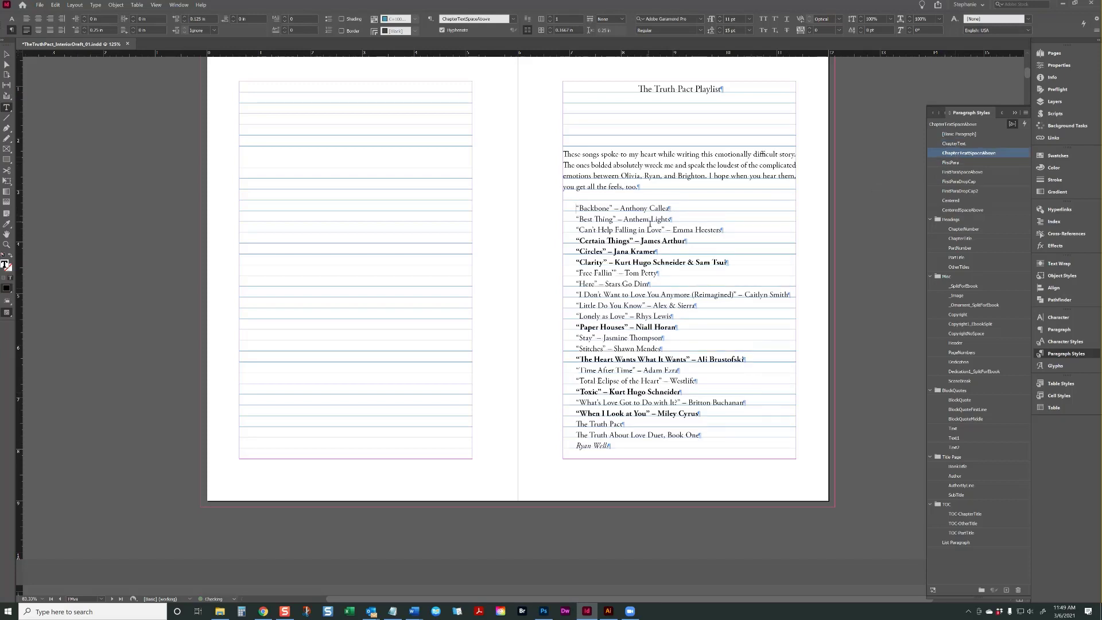
# - Check the section following the playlist in the Word manuscript and apply OtherTitles to the "The Truth Pact" line in InDesign
pyautogui.click(593, 457)
pyautogui.click(578, 423)
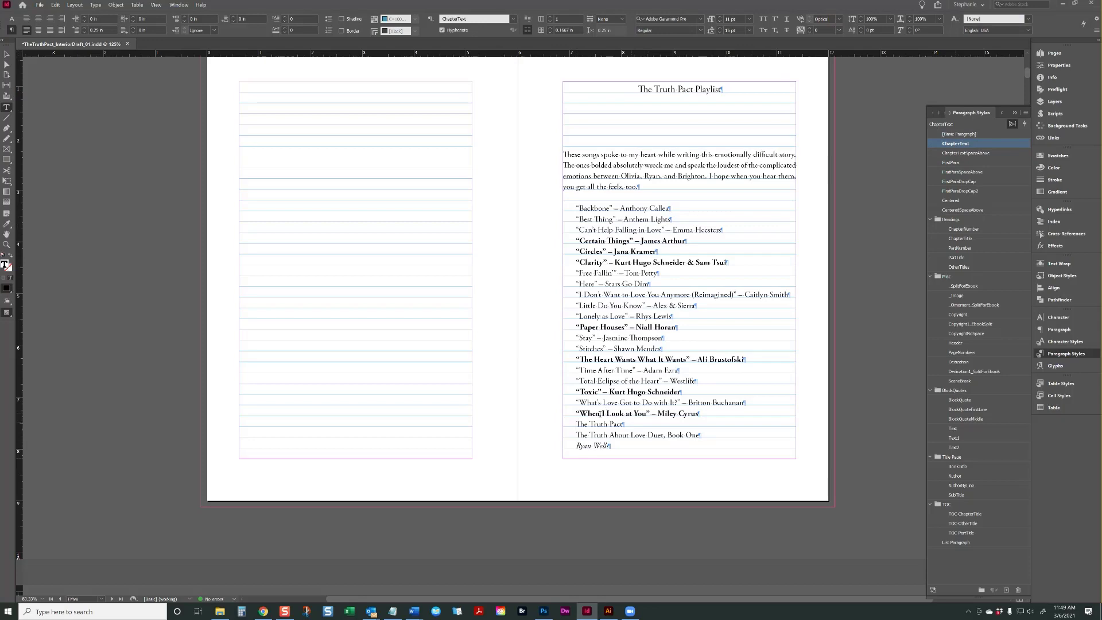
pyautogui.moveTo(414, 611)
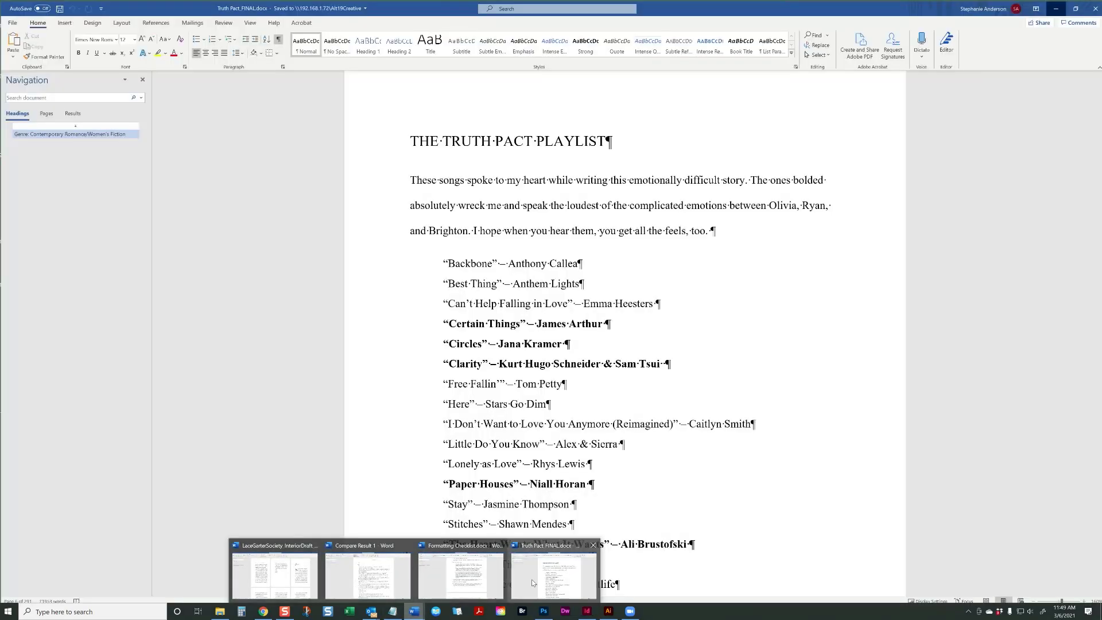
pyautogui.click(532, 580)
pyautogui.scroll(-10, 530, 518)
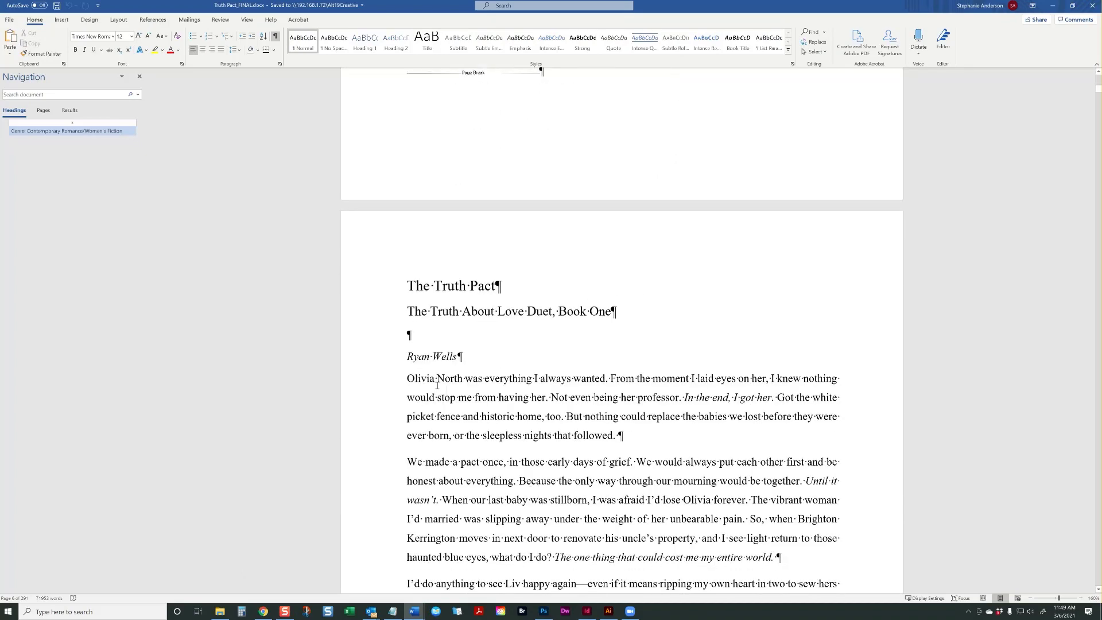
pyautogui.click(1053, 6)
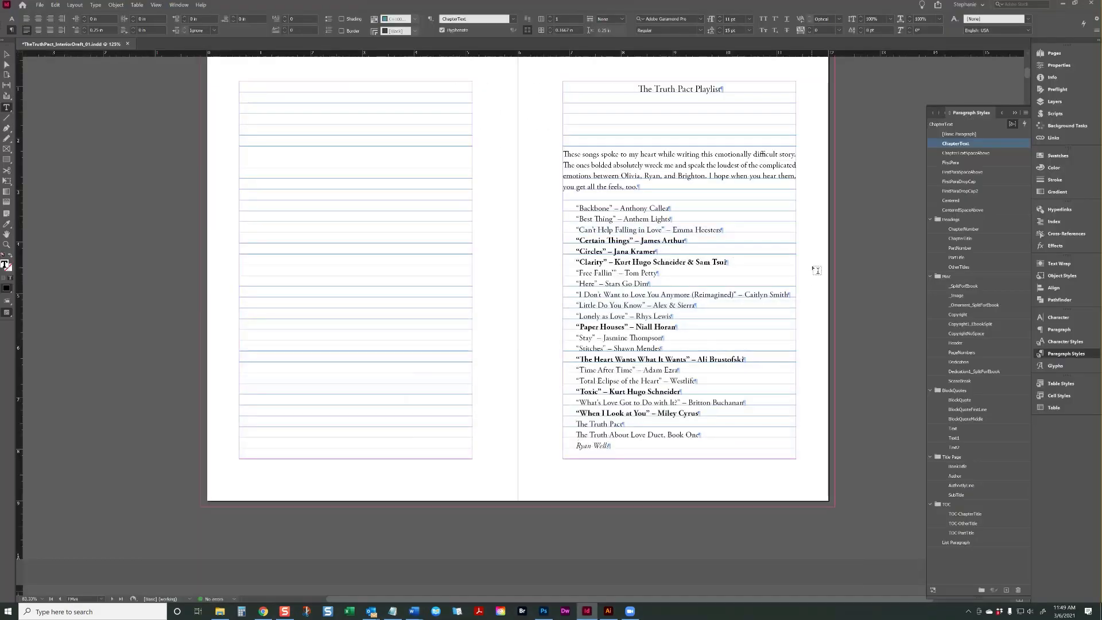
pyautogui.scroll(-5, 715, 334)
pyautogui.scroll(2, 715, 334)
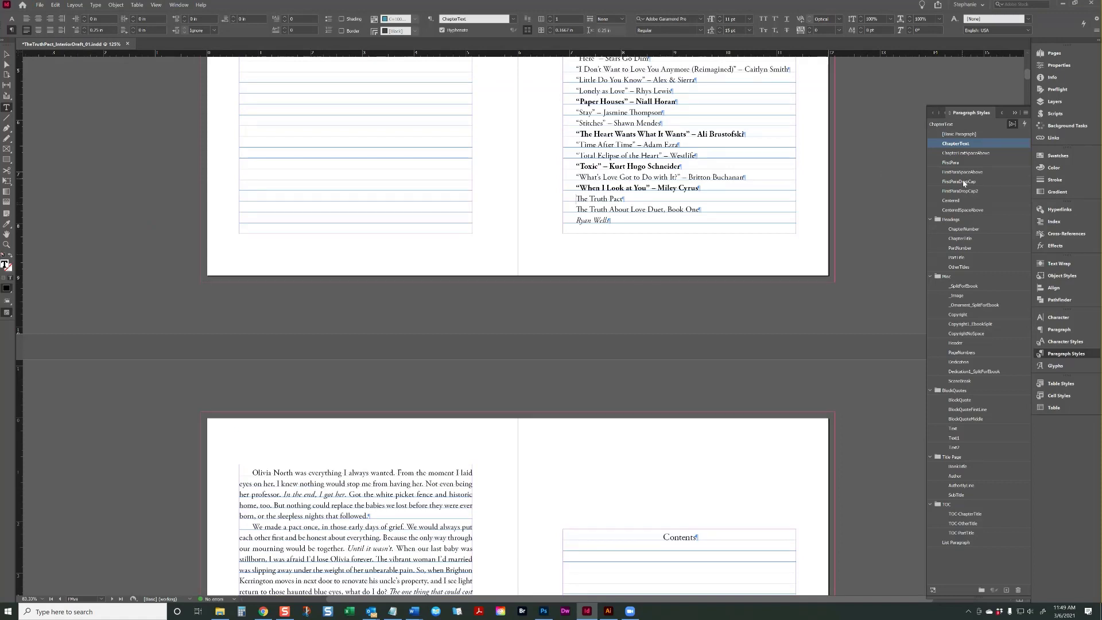
pyautogui.rightClick(960, 266)
pyautogui.click(968, 273)
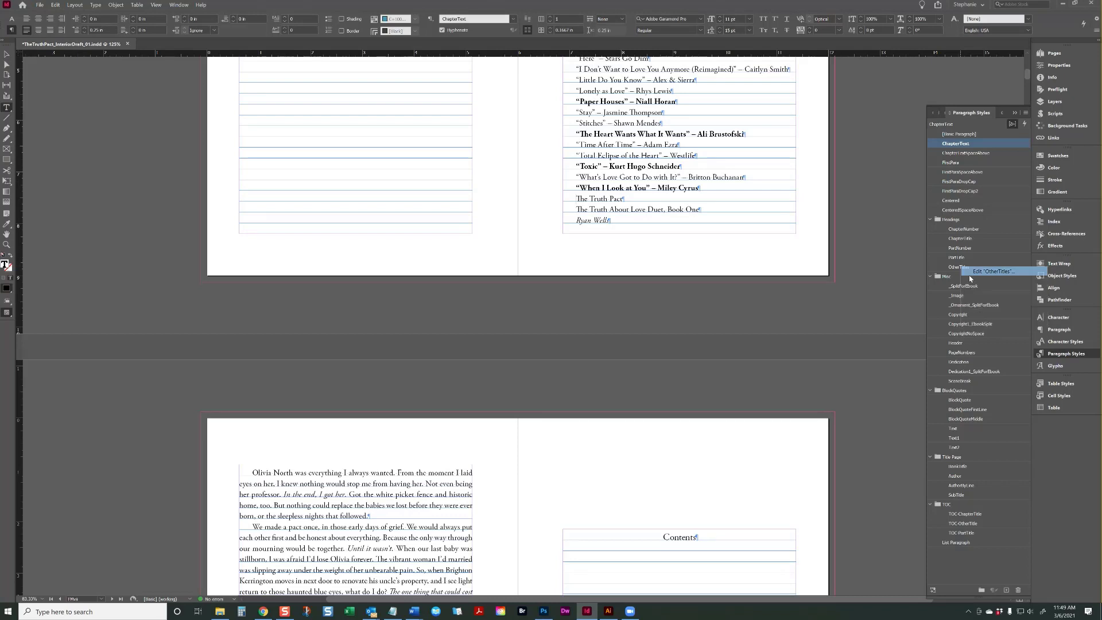
pyautogui.click(595, 435)
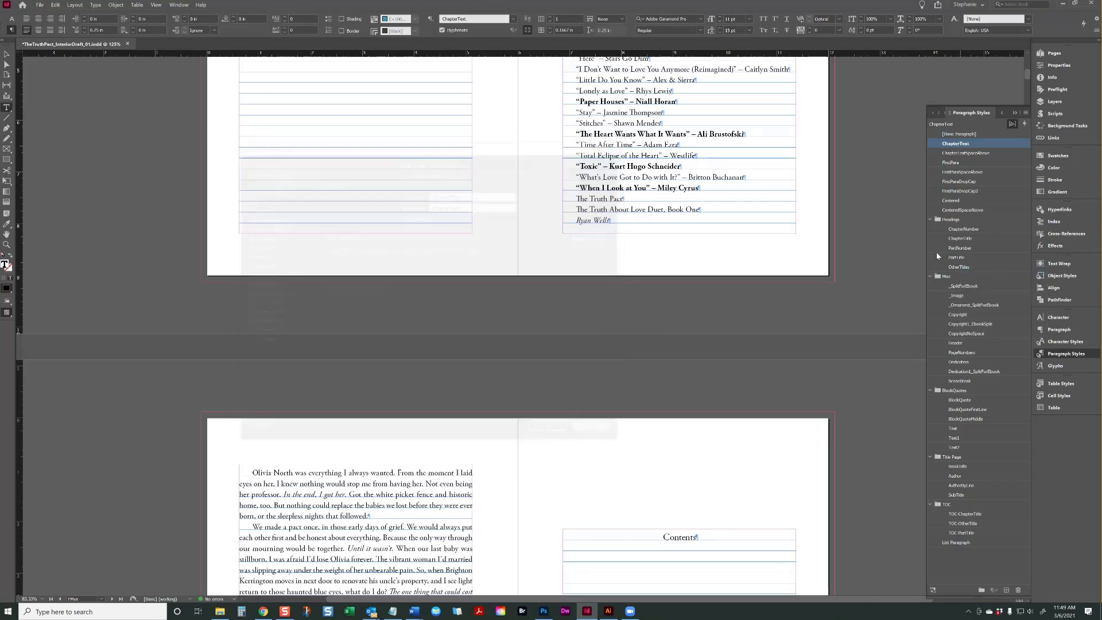
pyautogui.click(968, 267)
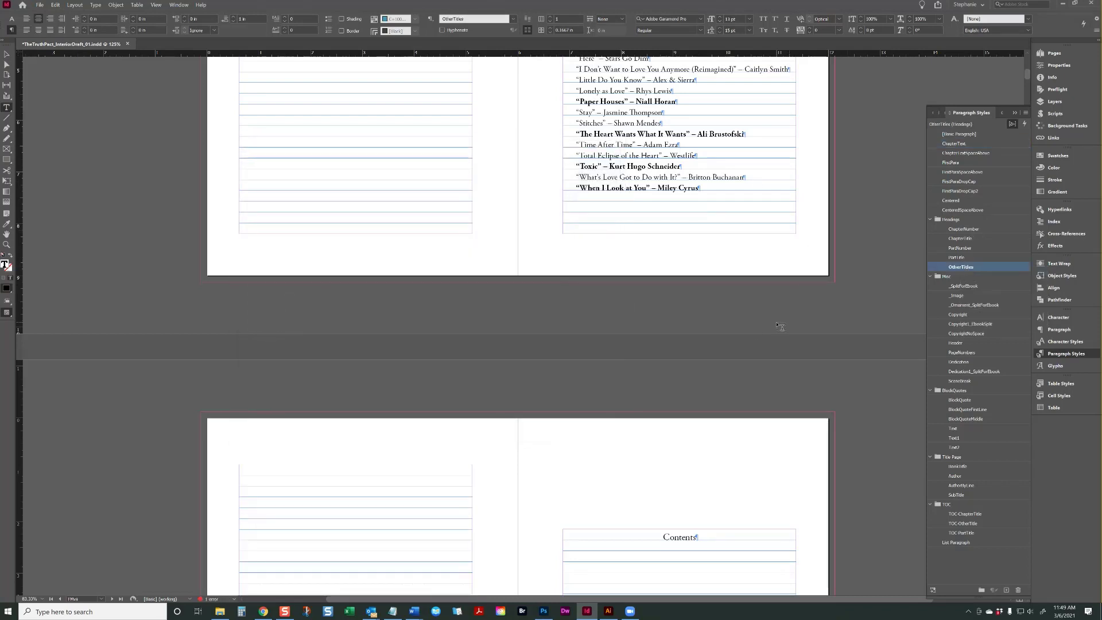
# - Apply the Centered paragraph style to the "The Truth About Love Duet, Book One" line below the The Truth Pact heading
pyautogui.scroll(-12, 685, 260)
pyautogui.scroll(1, 694, 269)
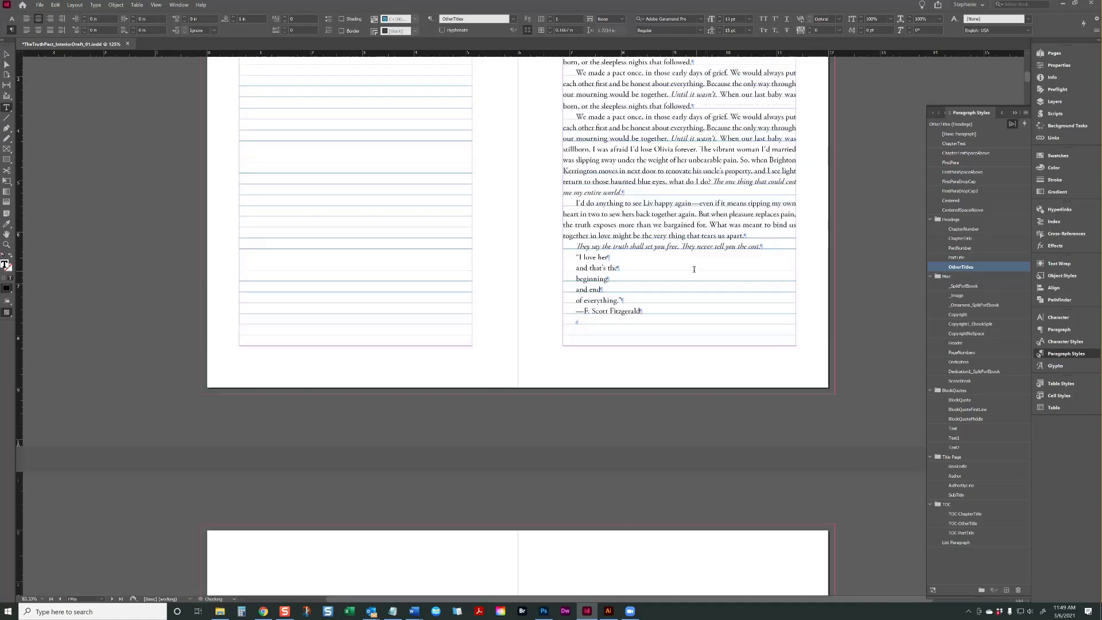
pyautogui.scroll(3, 694, 269)
pyautogui.click(674, 218)
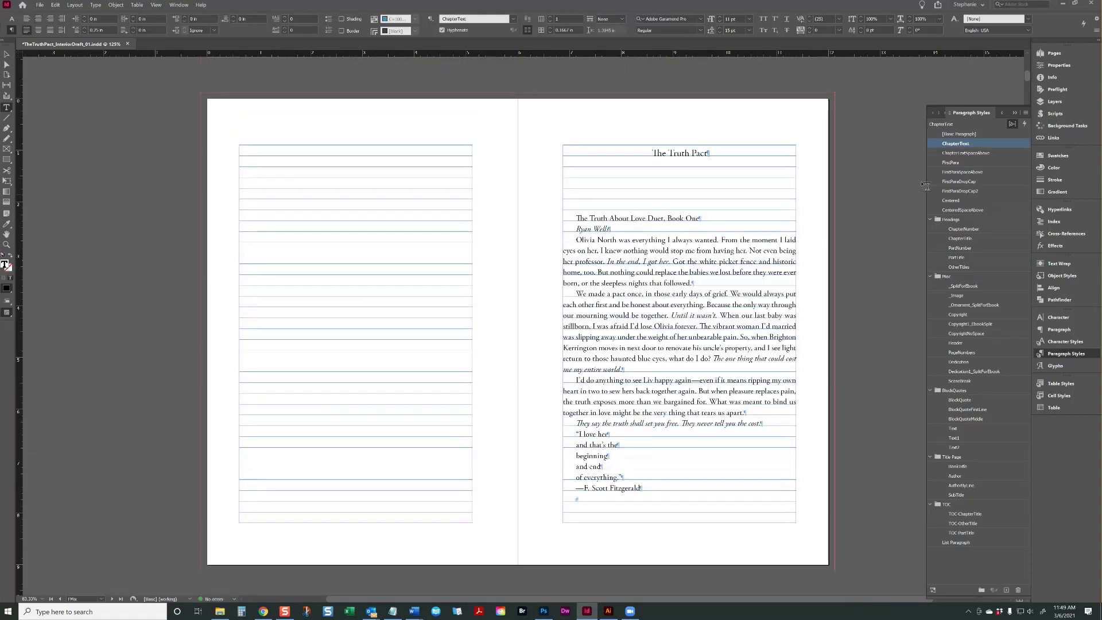
pyautogui.click(952, 201)
# - Apply FirstParaSpaceAbove to the italic character-name line and FirstPara to the paragraph directly below it
pyautogui.click(662, 231)
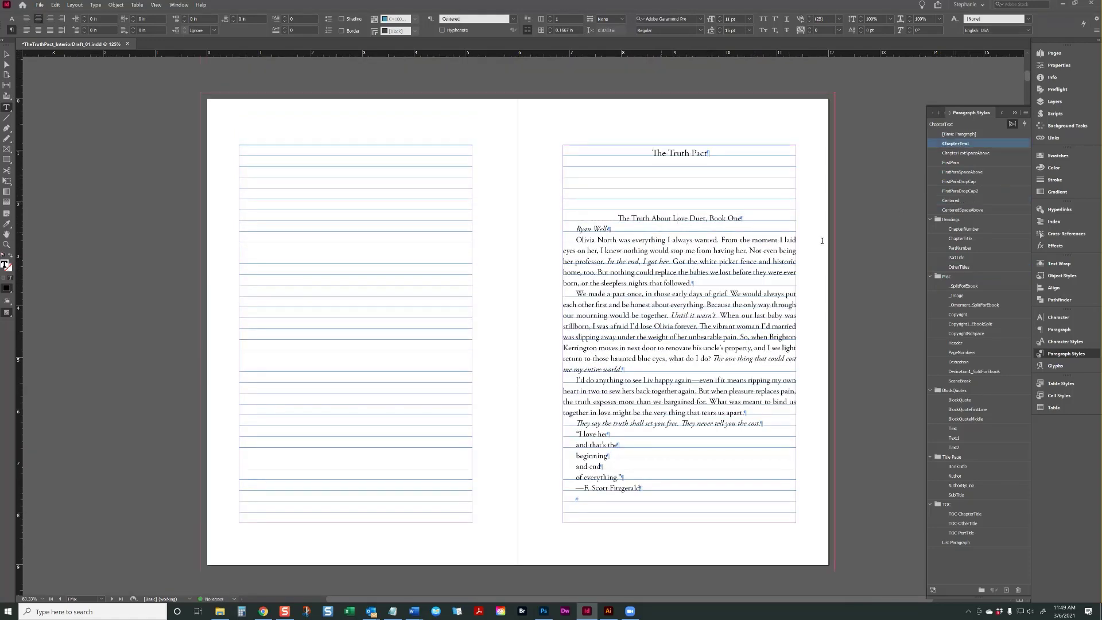
pyautogui.click(964, 174)
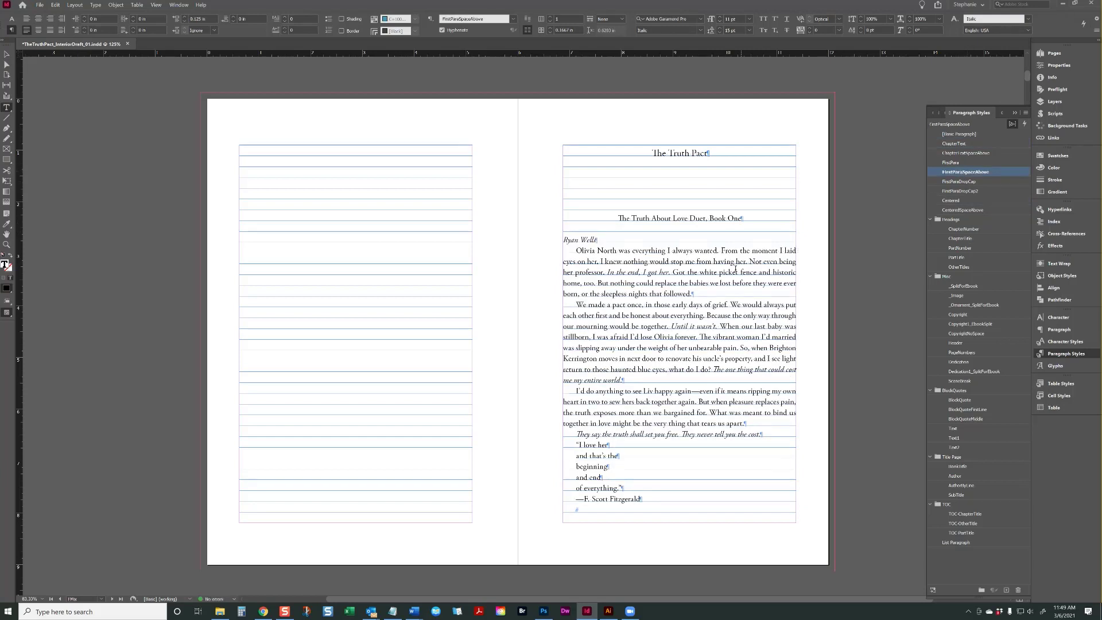
pyautogui.click(717, 250)
pyautogui.click(952, 162)
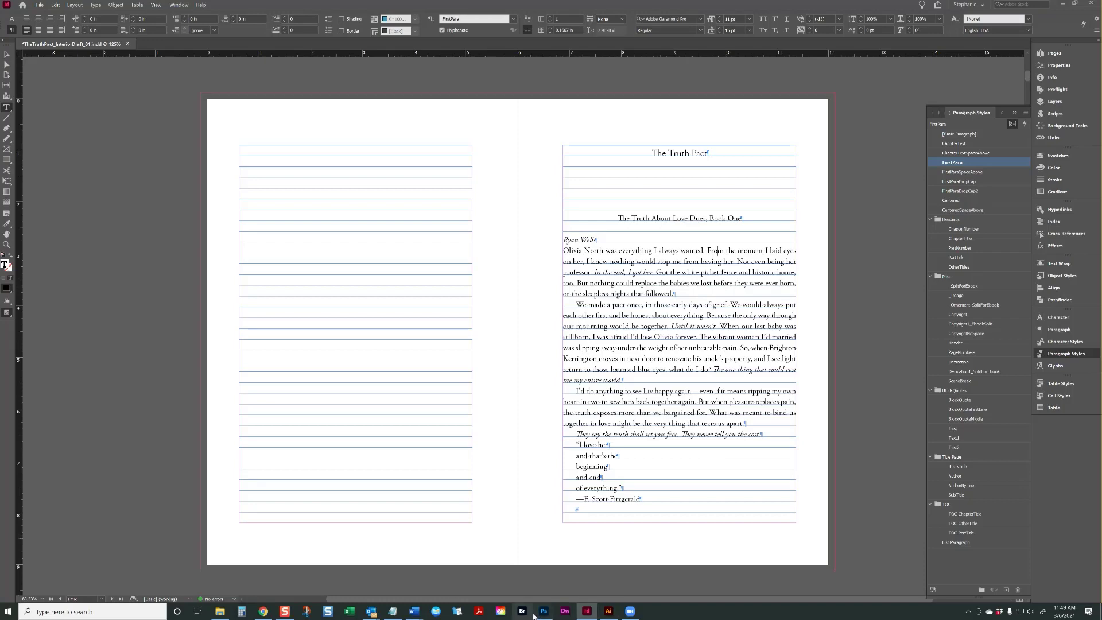
# - Check how the teaser section ends in the Word manuscript and apply Centered to the F. Scott Fitzgerald quote and attribution lines in InDesign
pyautogui.moveTo(417, 613)
pyautogui.click(554, 569)
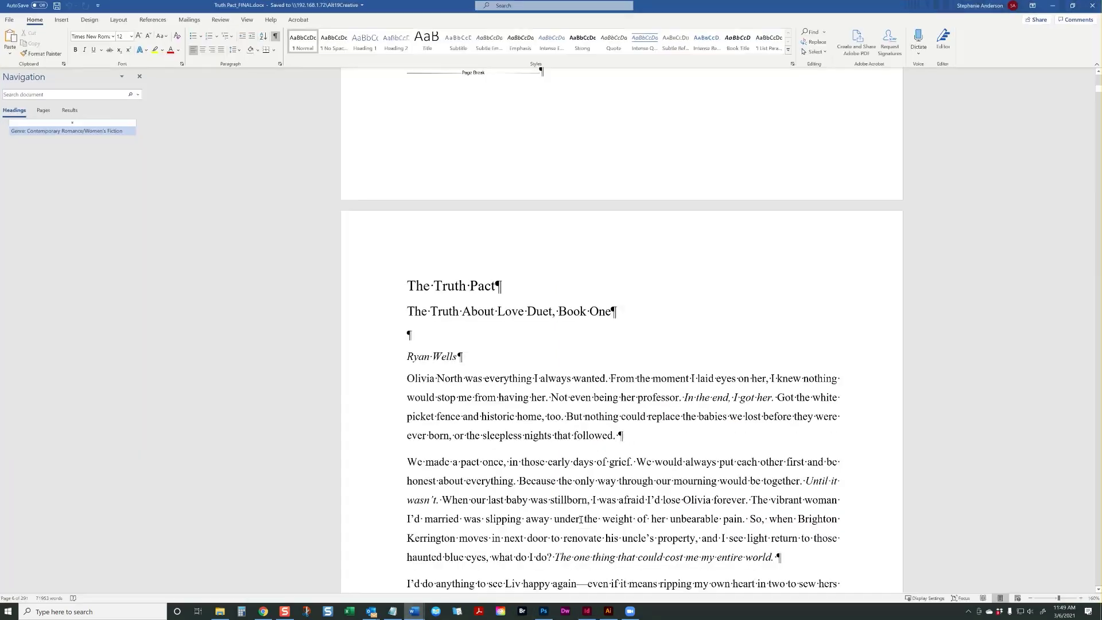
pyautogui.scroll(-1, 617, 456)
pyautogui.scroll(-3, 617, 456)
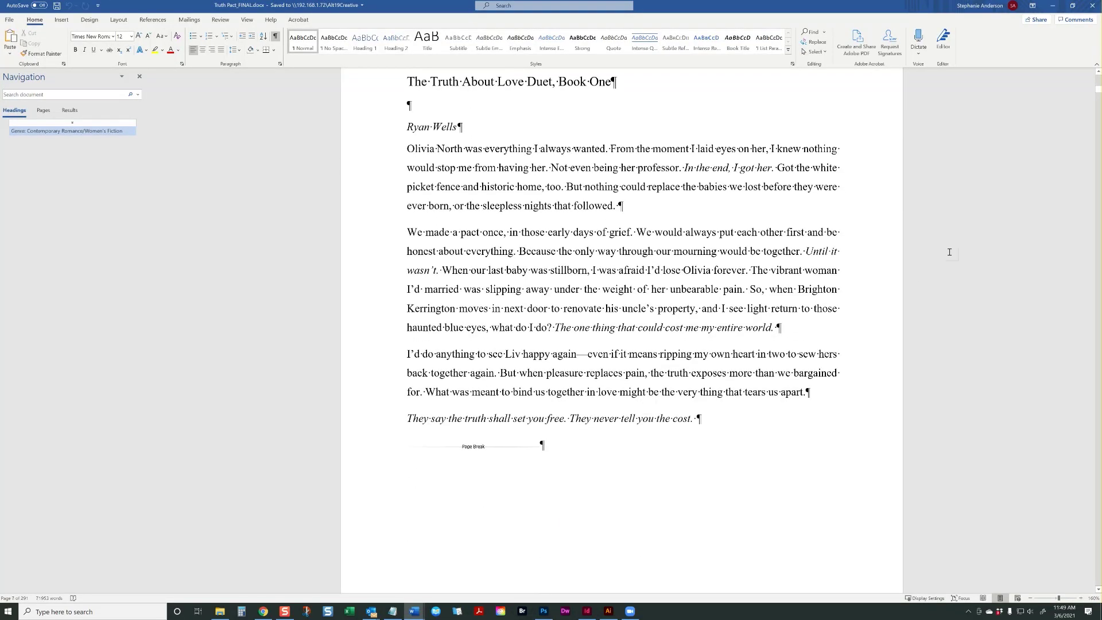
pyautogui.click(1053, 6)
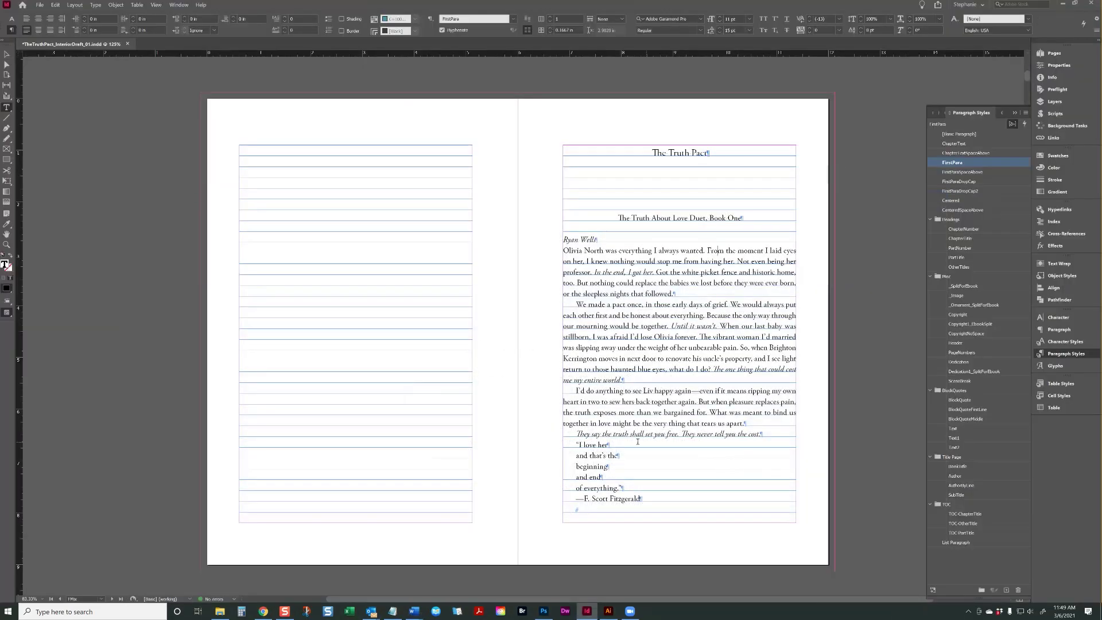
pyautogui.click(604, 436)
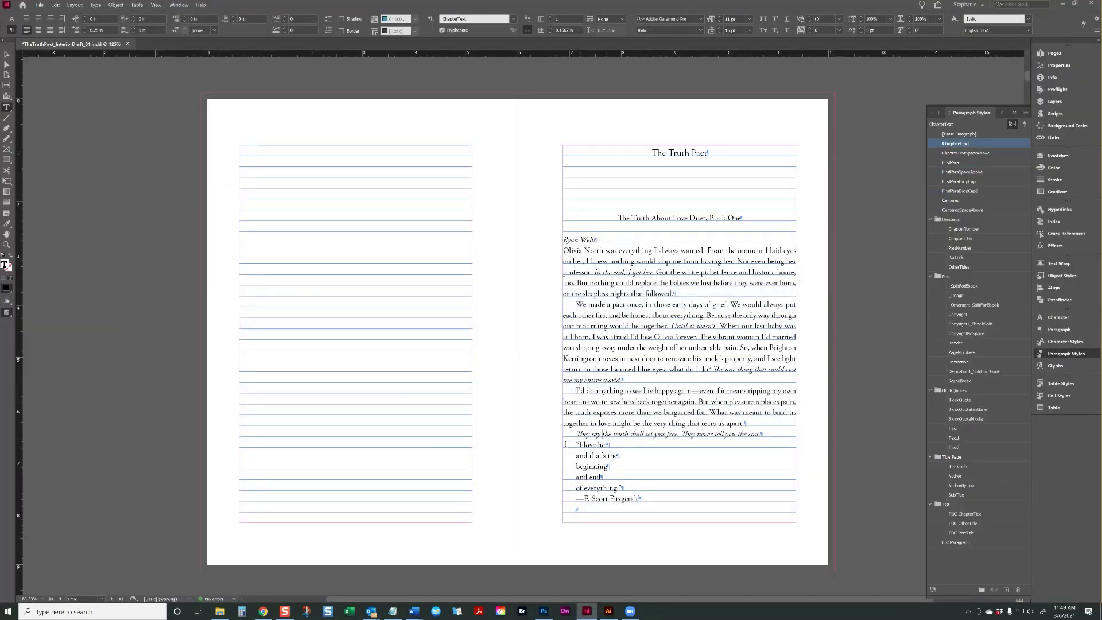
pyautogui.click(775, 417)
pyautogui.click(781, 434)
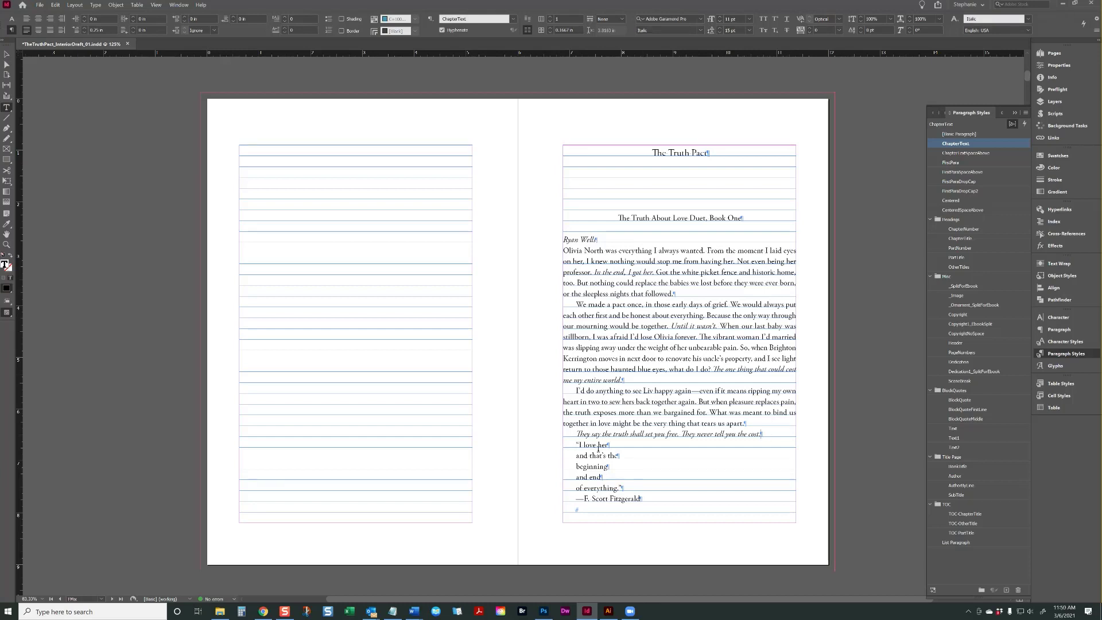
pyautogui.moveTo(576, 445); pyautogui.dragTo(646, 496)
pyautogui.click(951, 201)
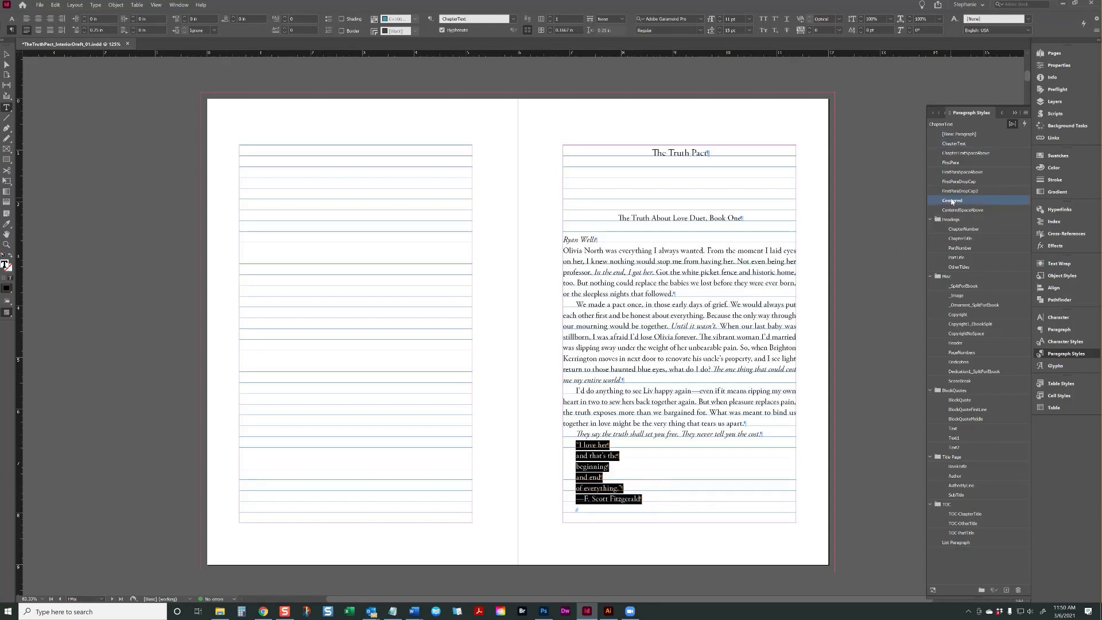
# - Insert a break after the italic "They say the truth shall set you free" line so the Fitzgerald quote starts on the next page
pyautogui.click(764, 436)
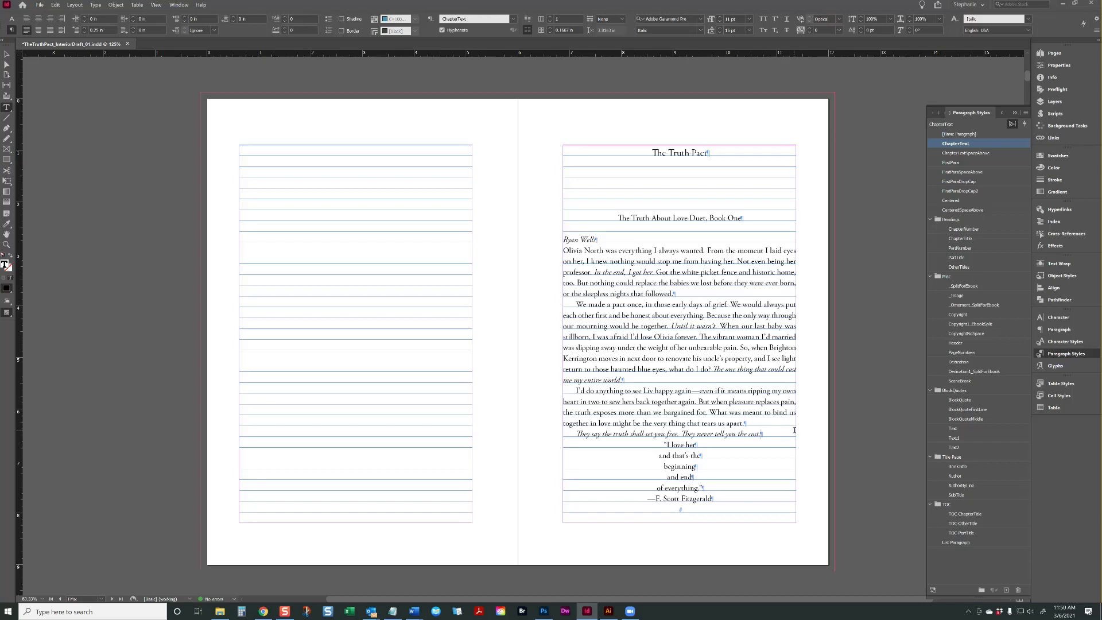
pyautogui.press('KP_Enter')
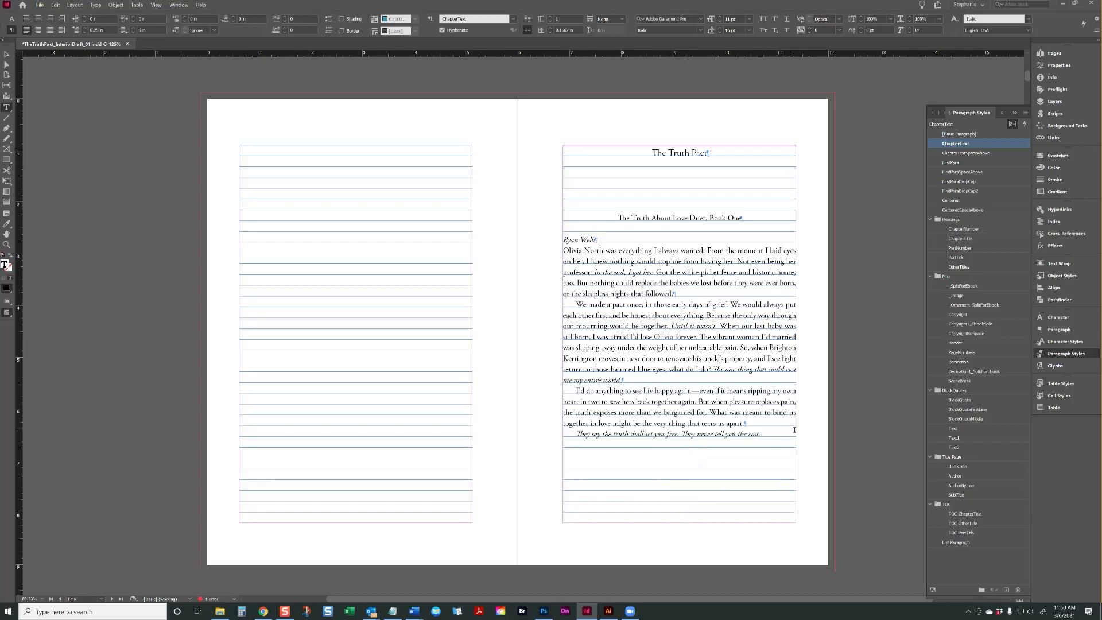
pyautogui.scroll(-20, 737, 414)
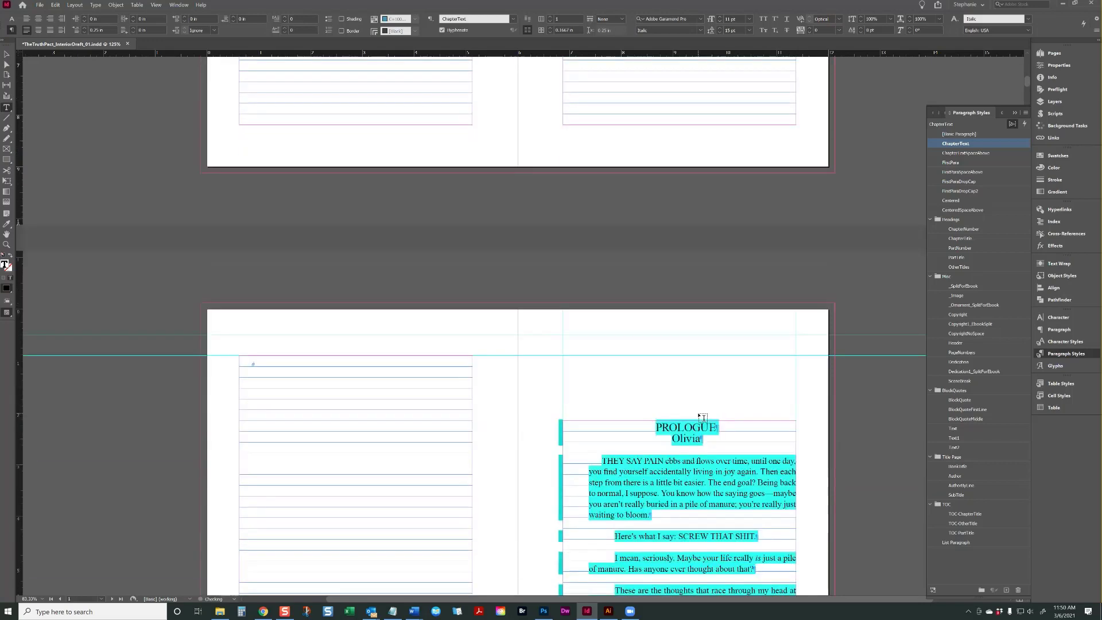
pyautogui.scroll(9, 707, 407)
pyautogui.scroll(2, 708, 407)
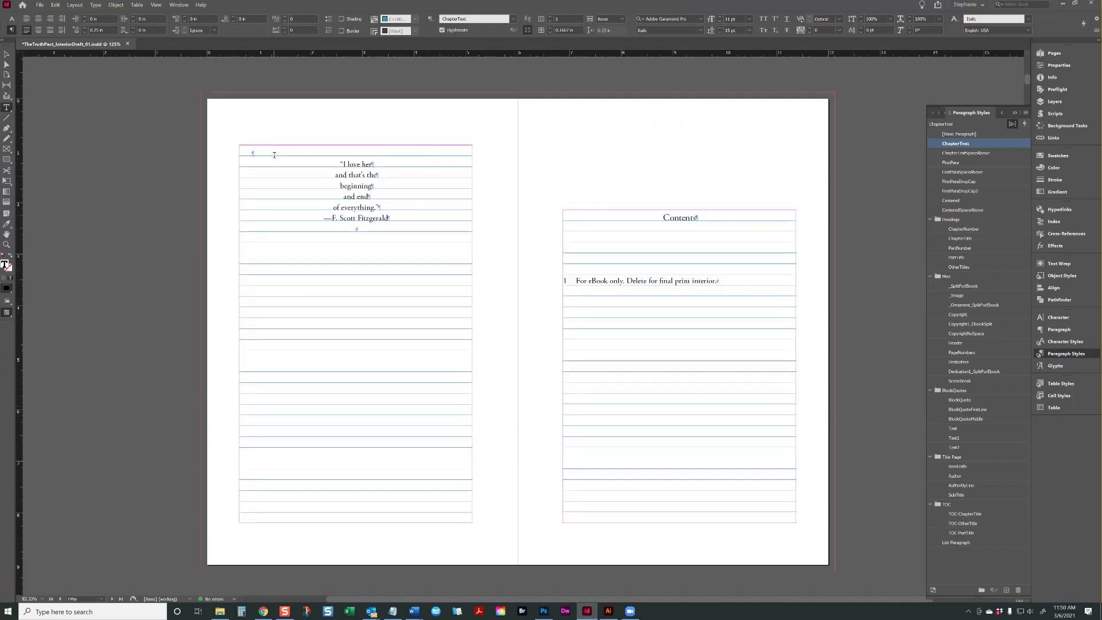
# - Try a page break above the quote to reach the facing page, and delete that break together with the empty paragraph above the quote
pyautogui.hotkey('ctrl', 'Return')
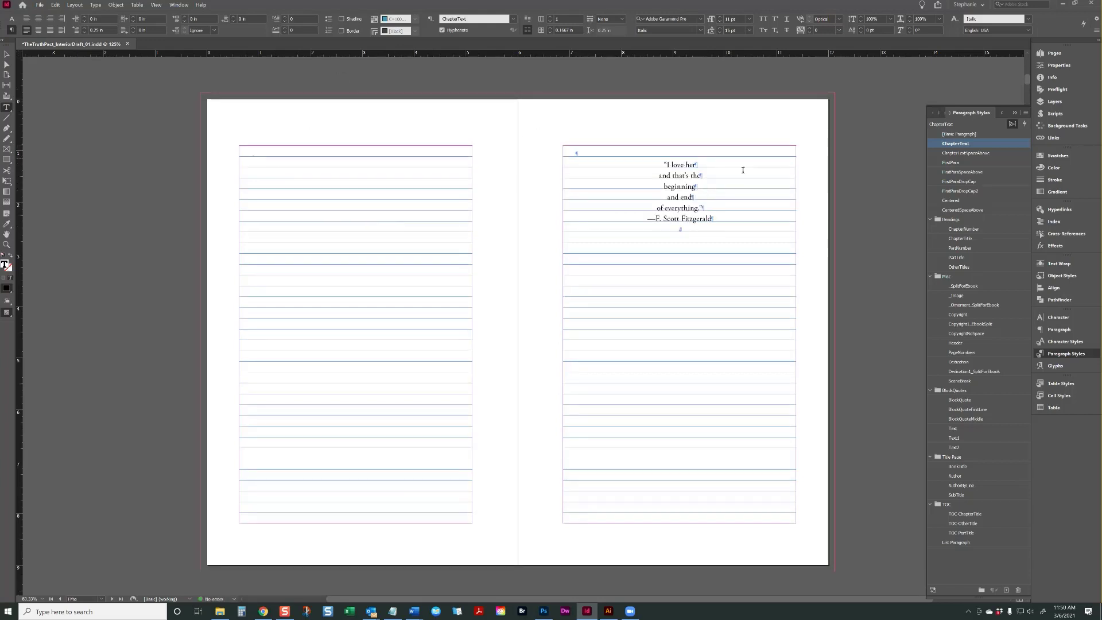
pyautogui.scroll(3, 621, 132)
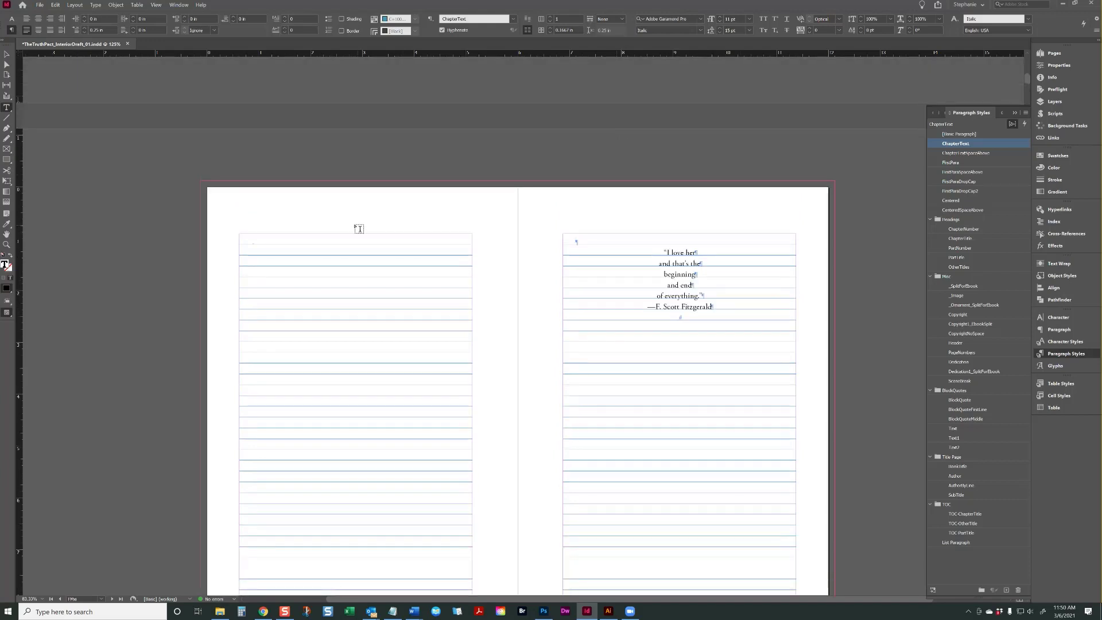
pyautogui.click(574, 241)
pyautogui.scroll(6, 574, 244)
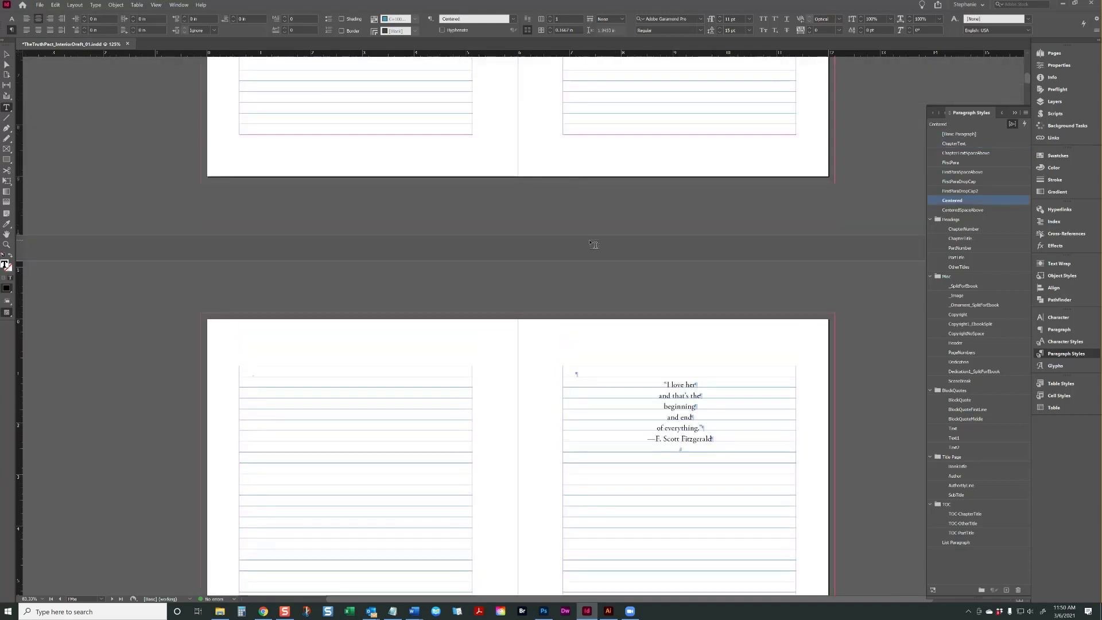
pyautogui.click(286, 424)
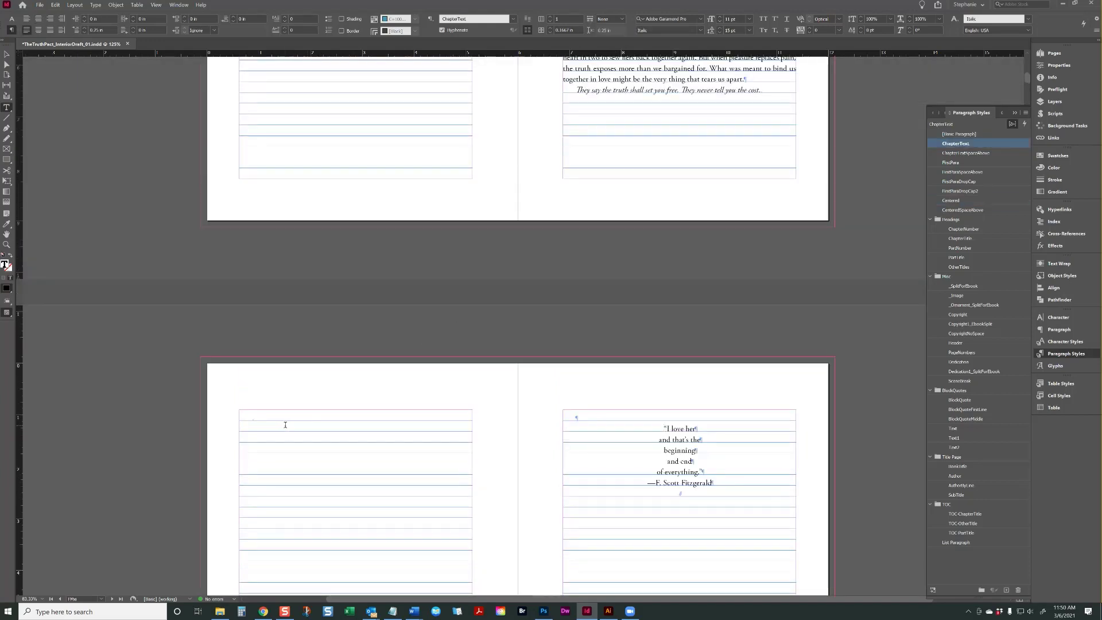
pyautogui.press('Delete')
pyautogui.press('Delete')
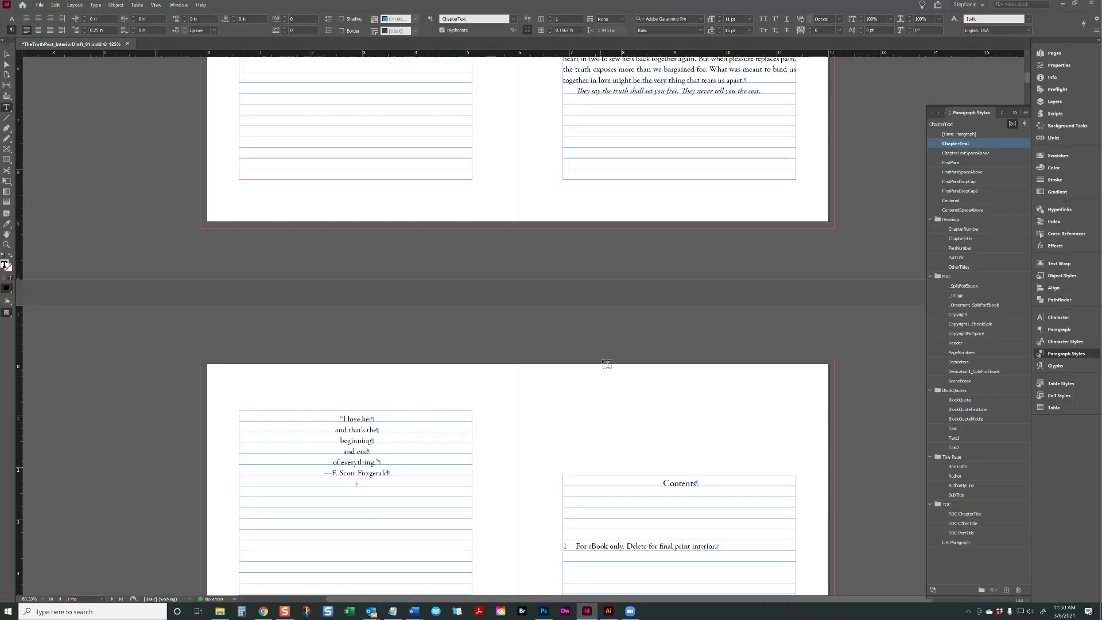
# - Create a paragraph style named Centered1, based on Centered, for the quote's first line, with its paragraph starting on the next odd page
pyautogui.moveTo(339, 418); pyautogui.dragTo(473, 483)
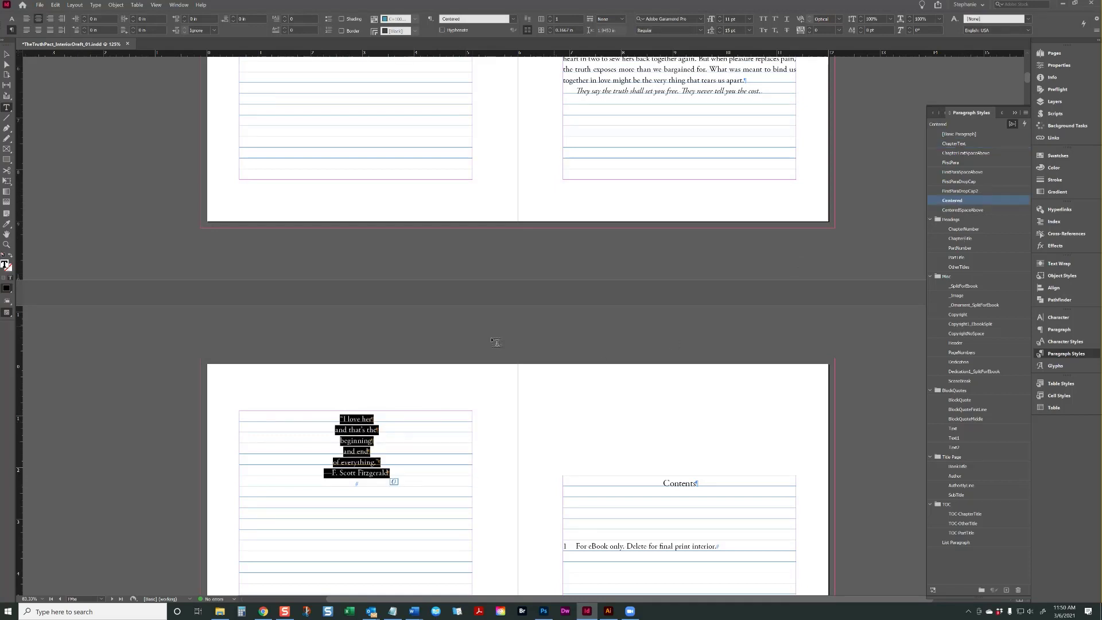
pyautogui.click(340, 418)
pyautogui.click(338, 419)
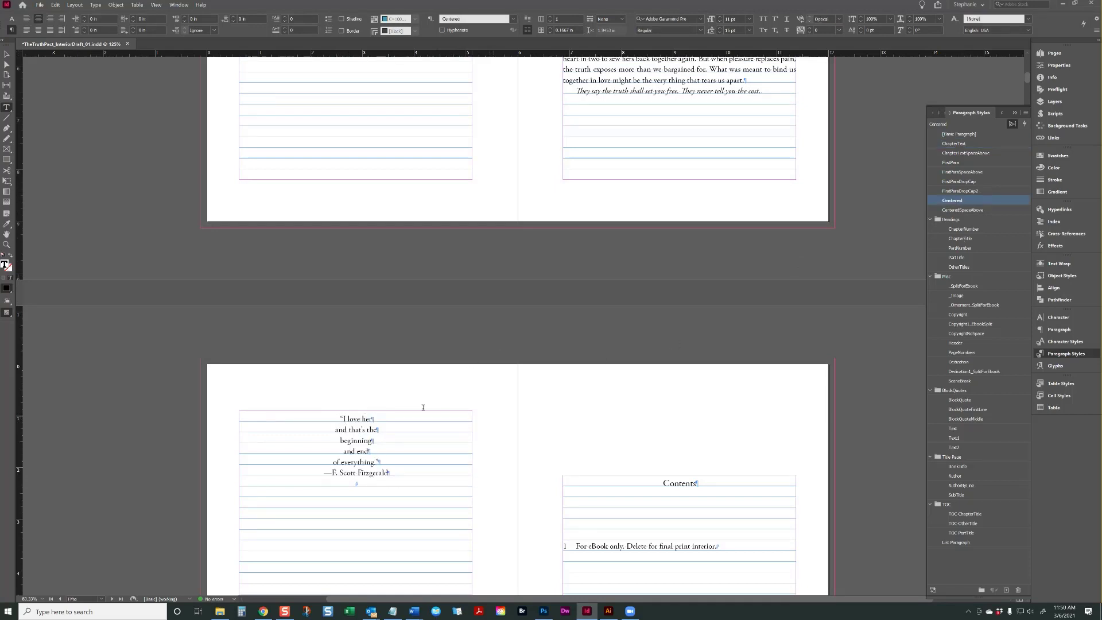
pyautogui.click(1026, 113)
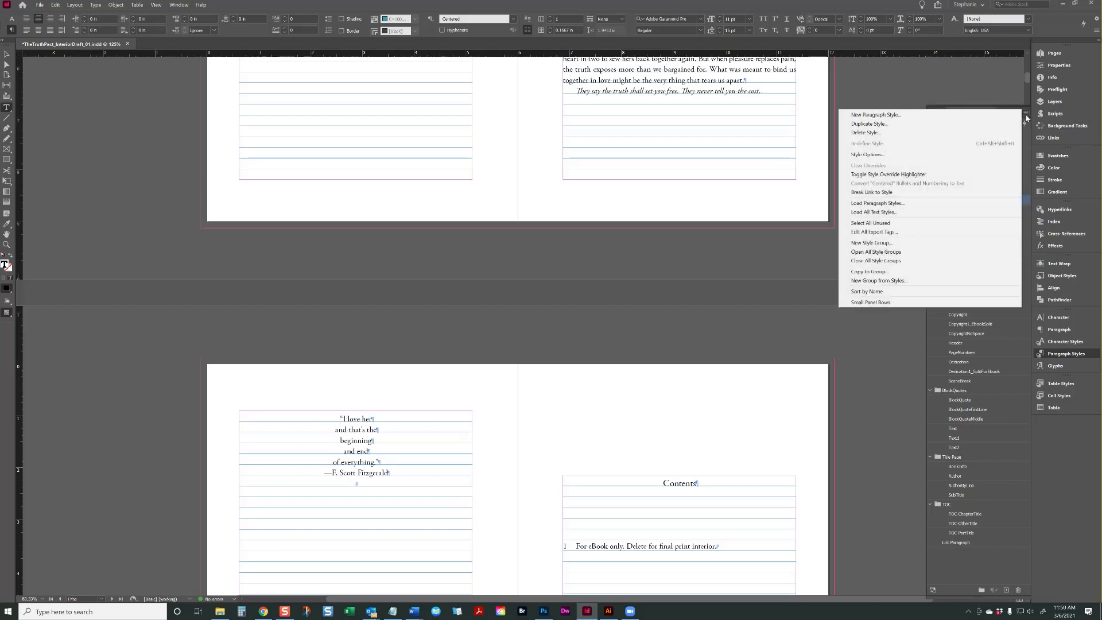
pyautogui.click(962, 115)
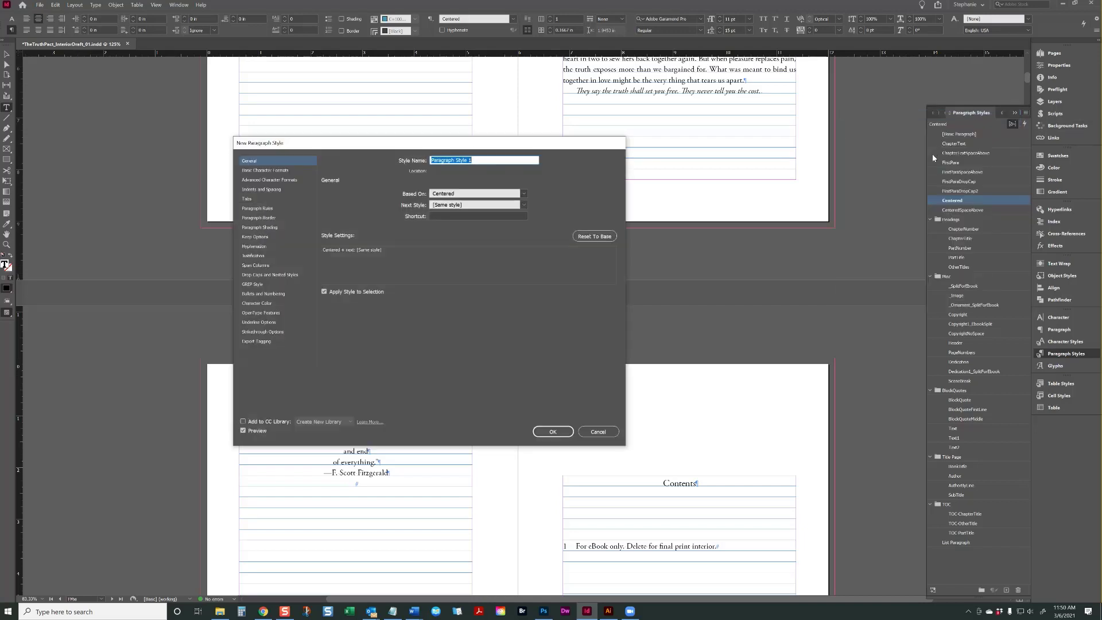
pyautogui.write('Centered1')
pyautogui.click(254, 237)
pyautogui.click(371, 288)
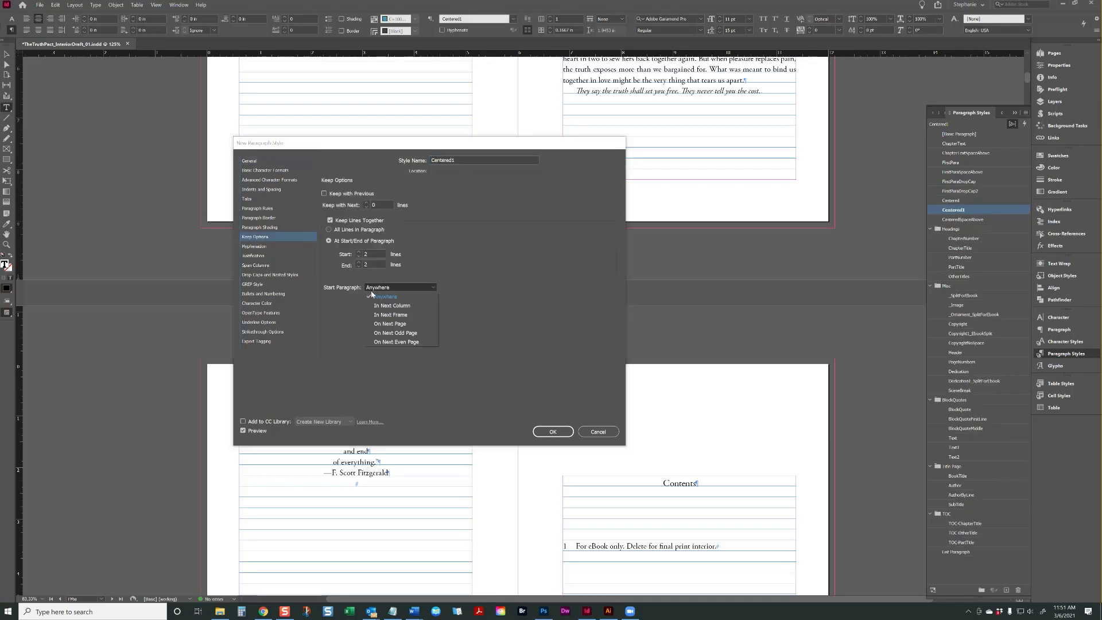
pyautogui.click(402, 334)
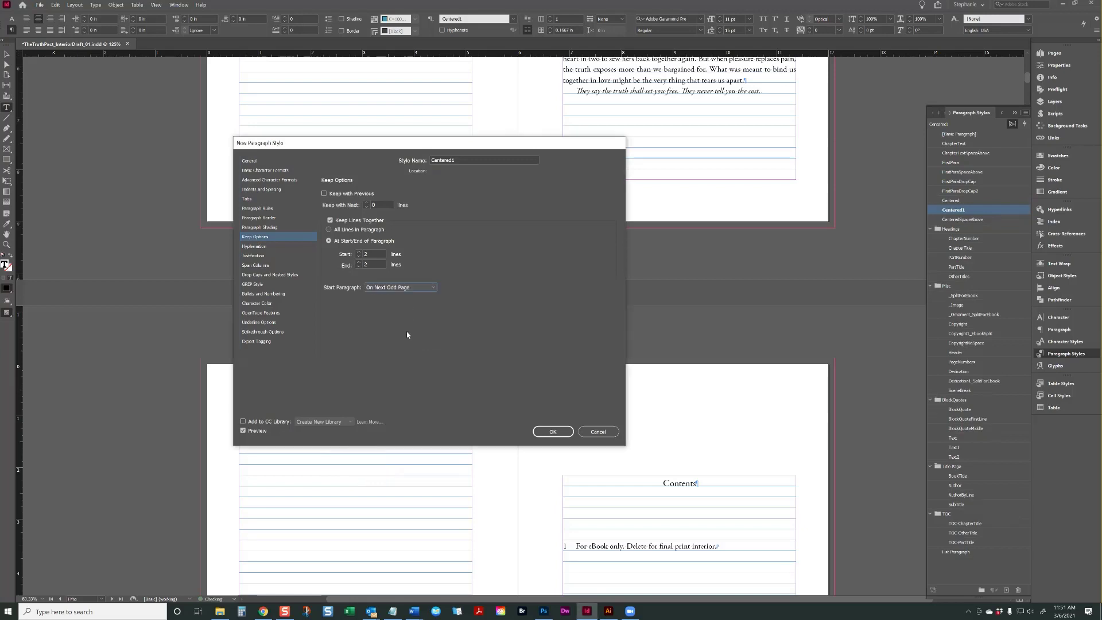
# - Enable Split Document (EPUB only) for the new style, rename it Centered1_SplitEbook and save it
pyautogui.click(266, 342)
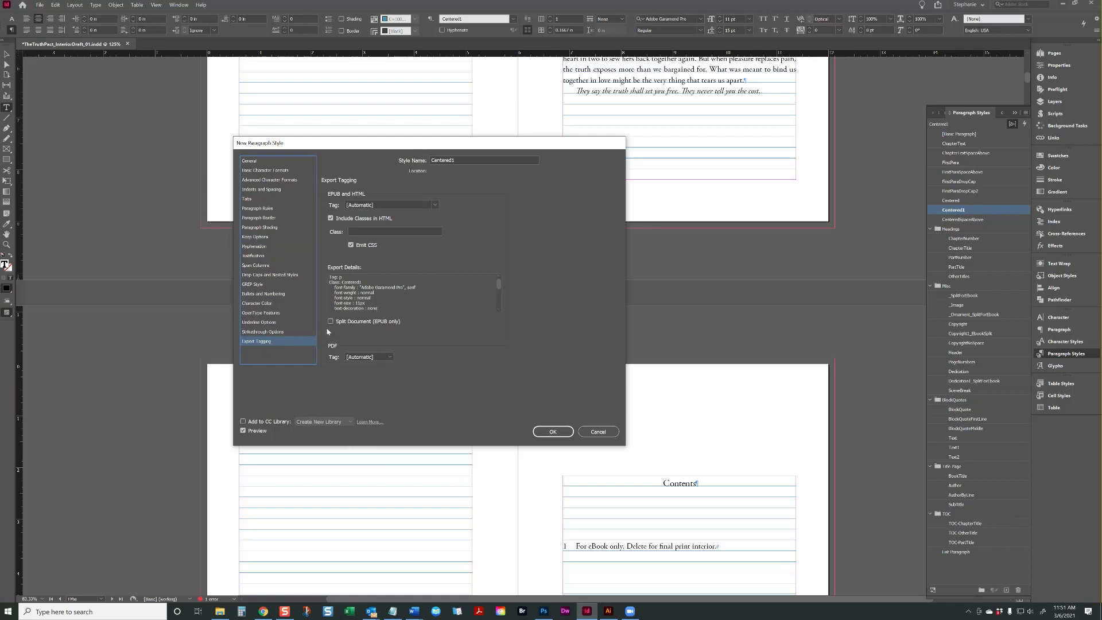
pyautogui.click(345, 322)
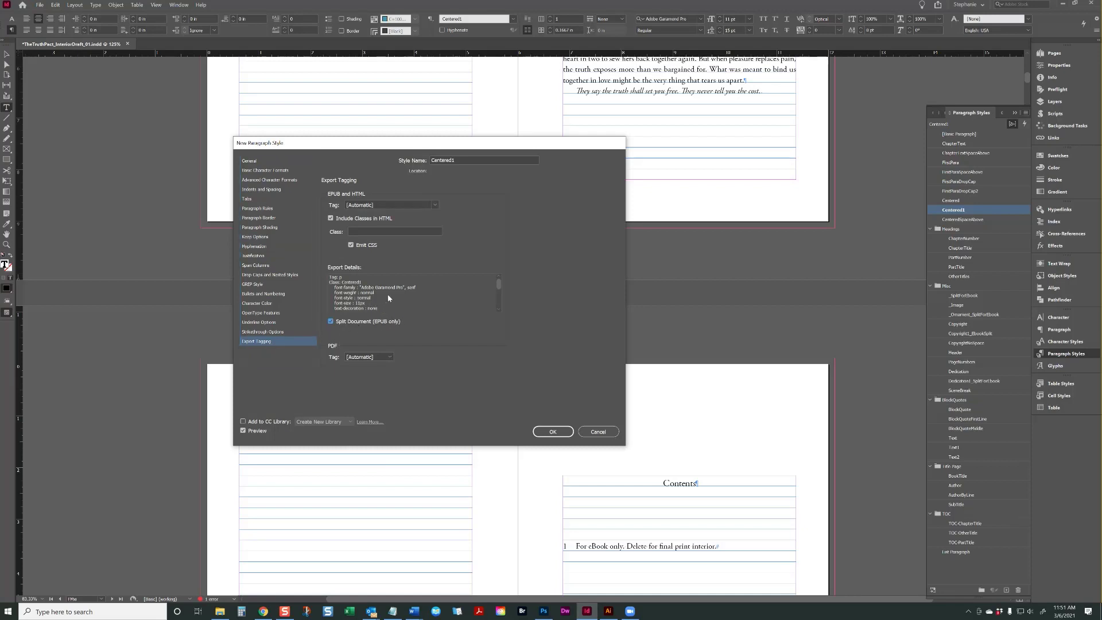
pyautogui.click(484, 160)
pyautogui.write('+')
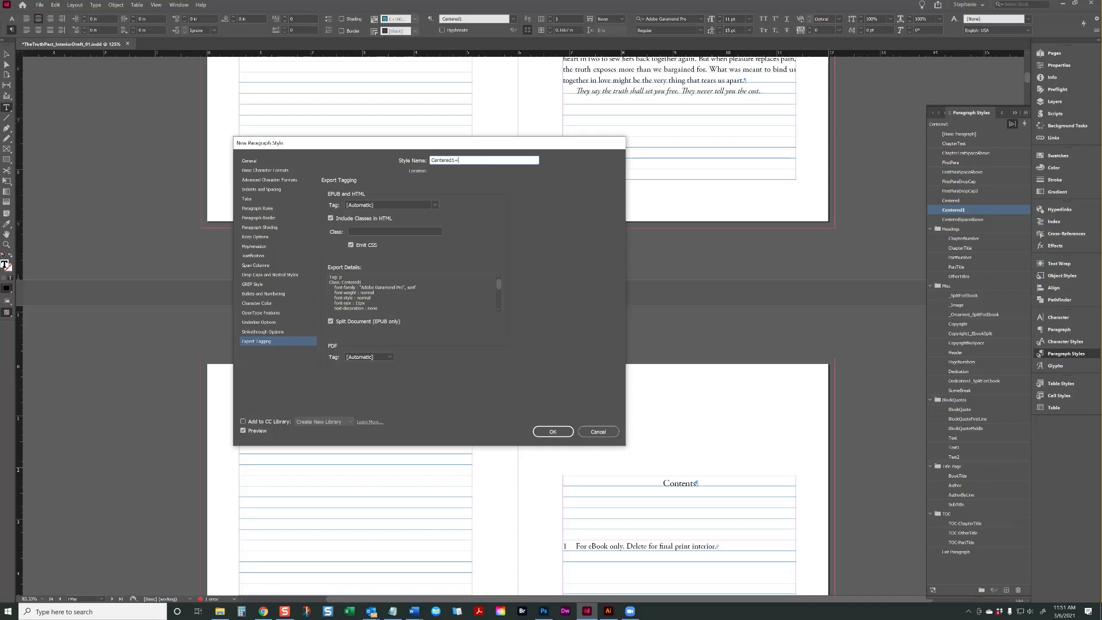
pyautogui.write('SplitEbook')
pyautogui.click(456, 160)
pyautogui.press('BackSpace')
pyautogui.write('_')
pyautogui.click(552, 432)
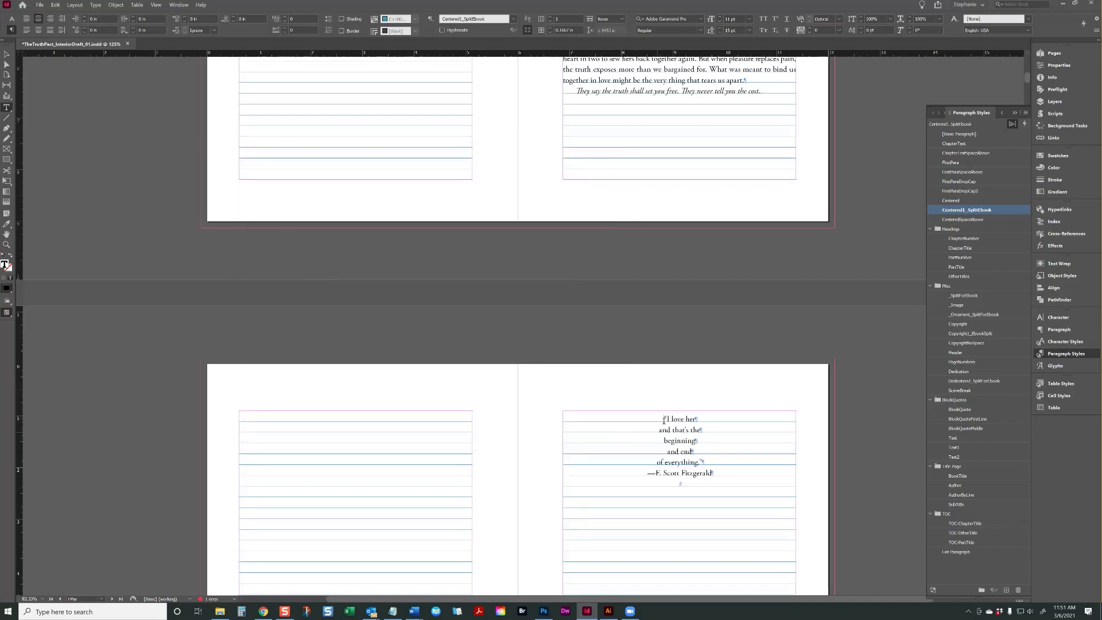
# - Review the threaded text frames and page layout across the front matter, from the quote page back through the teaser, playlist and dedication
pyautogui.scroll(-4, 664, 420)
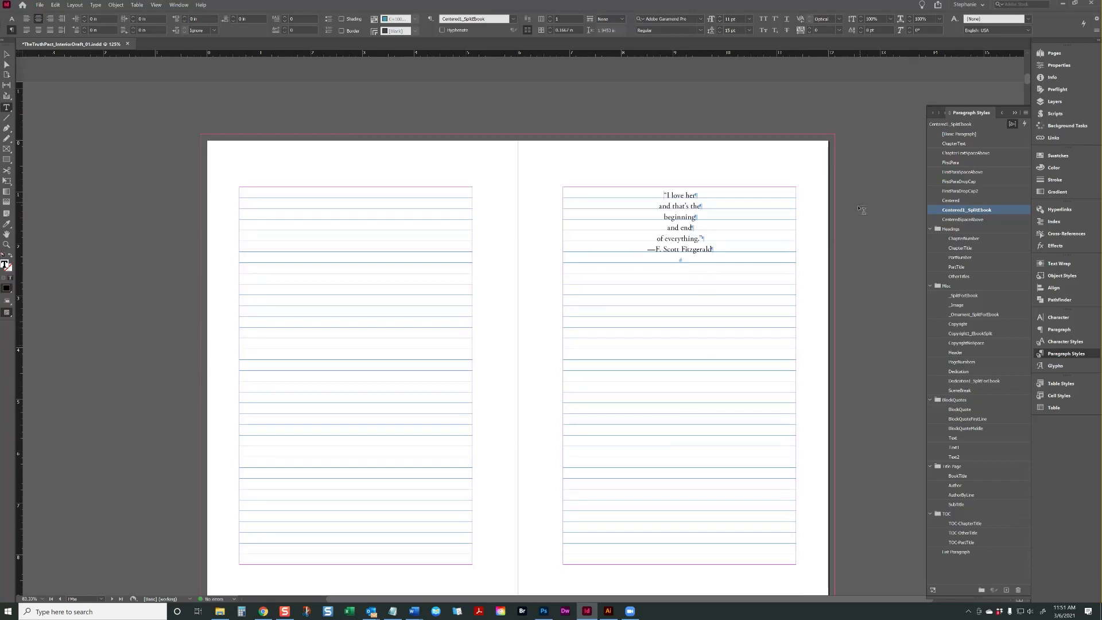
pyautogui.click(6, 54)
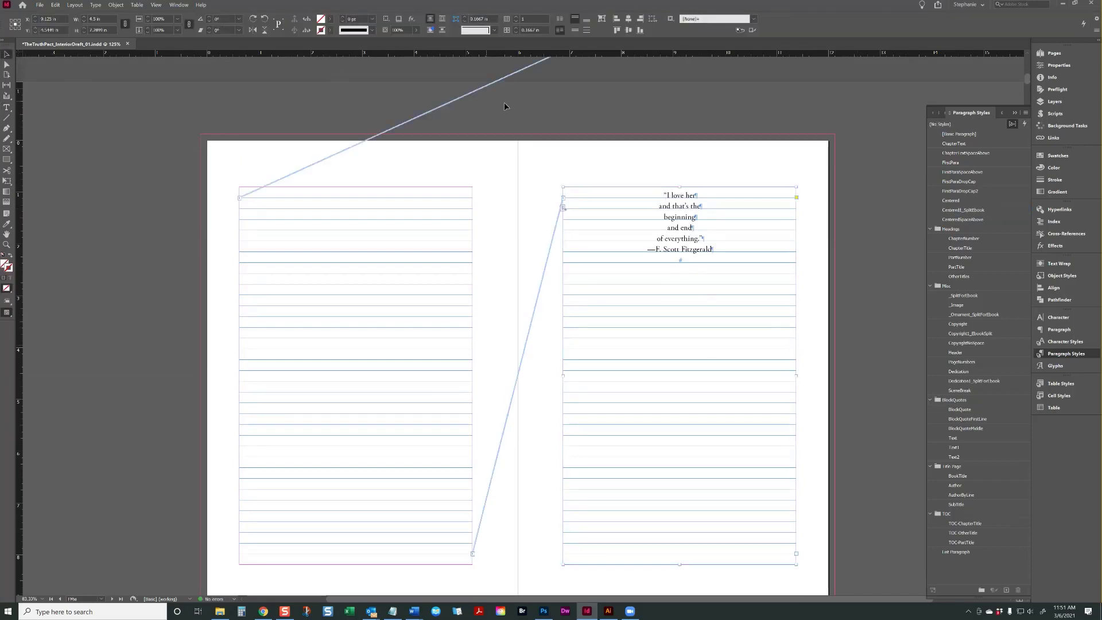
pyautogui.scroll(-3, 644, 219)
pyautogui.scroll(15, 644, 219)
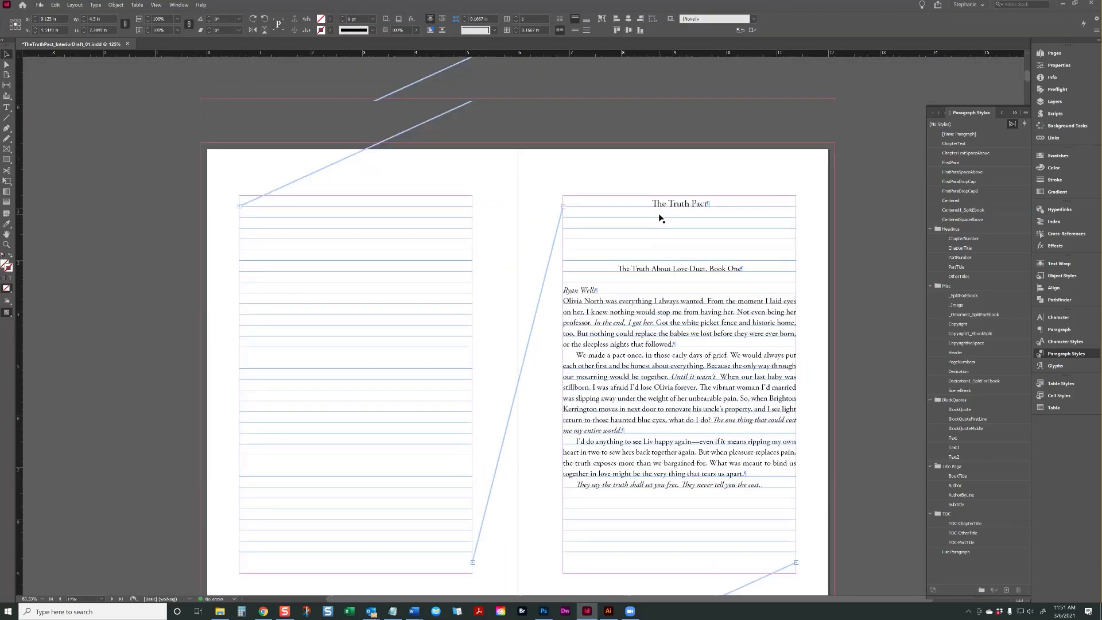
pyautogui.scroll(20, 660, 217)
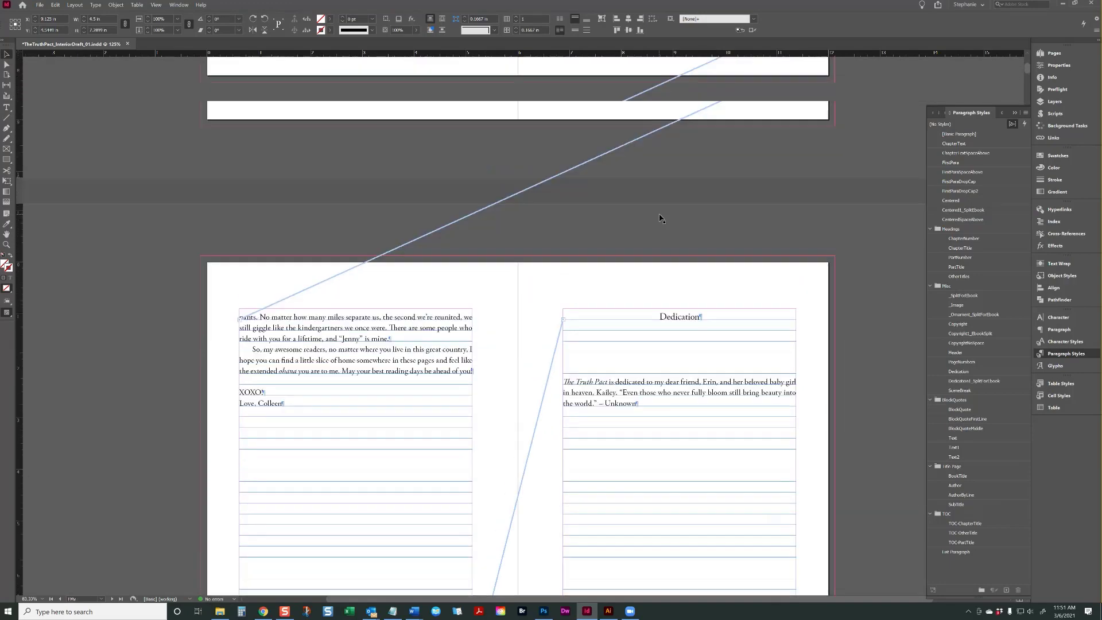
pyautogui.scroll(-20, 660, 218)
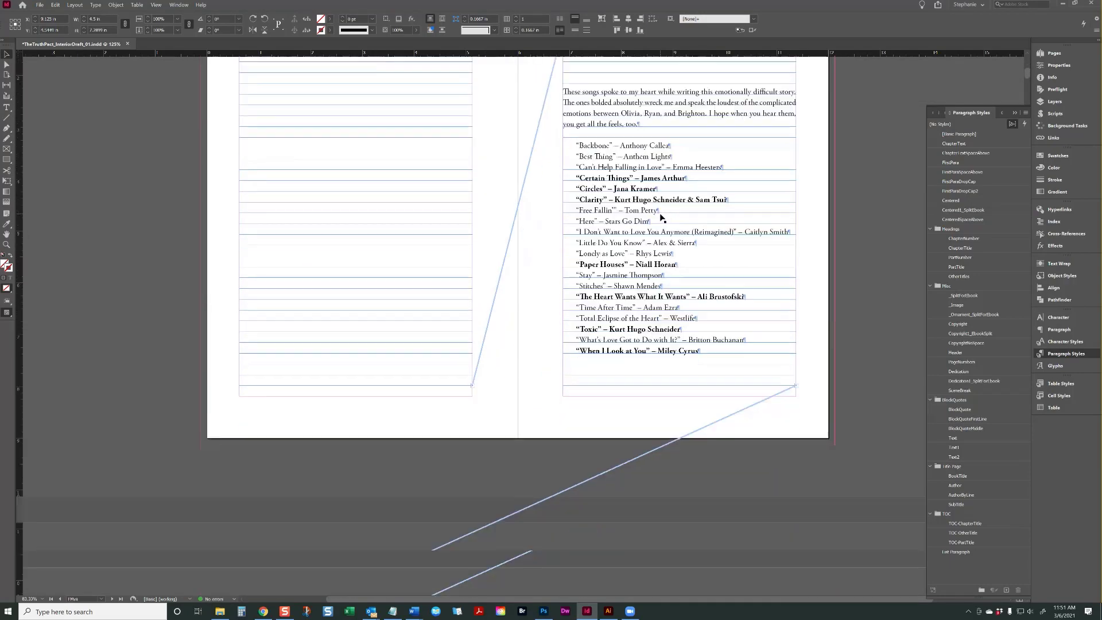
pyautogui.scroll(-15, 660, 218)
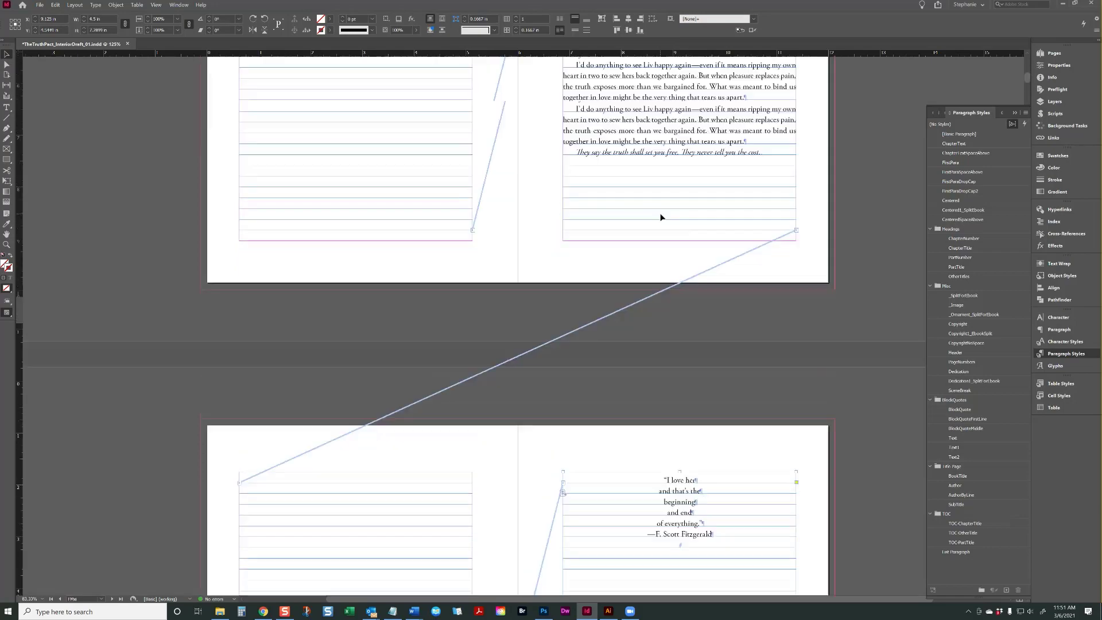
pyautogui.scroll(20, 660, 217)
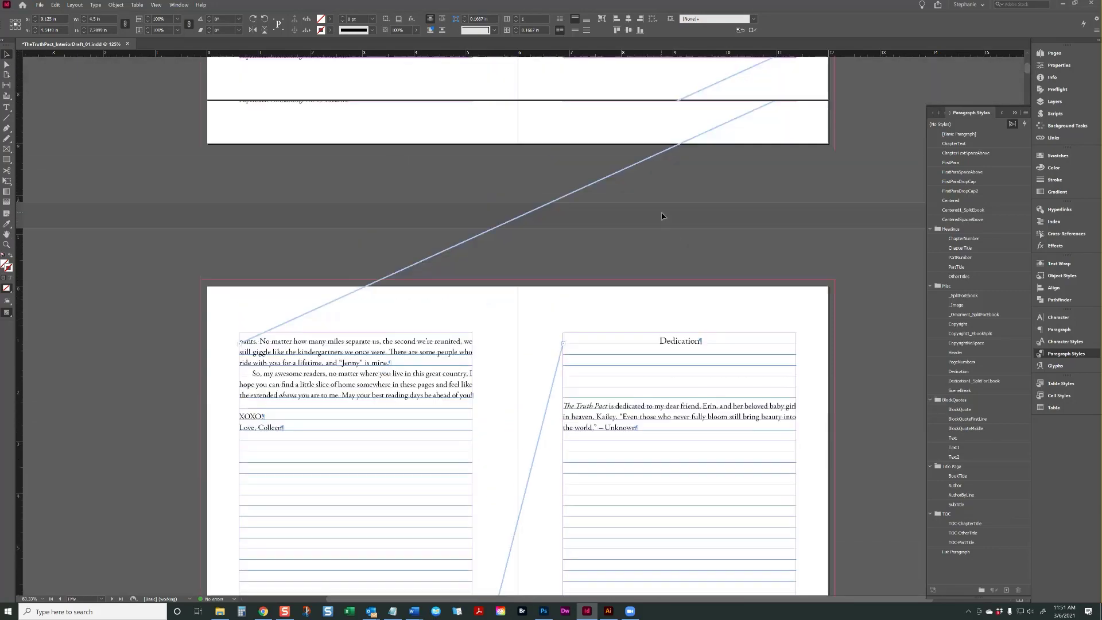
pyautogui.scroll(10, 663, 216)
# - Show the document's master and page thumbnails and bring the copyright and Foreword spread fully into view
pyautogui.click(868, 200)
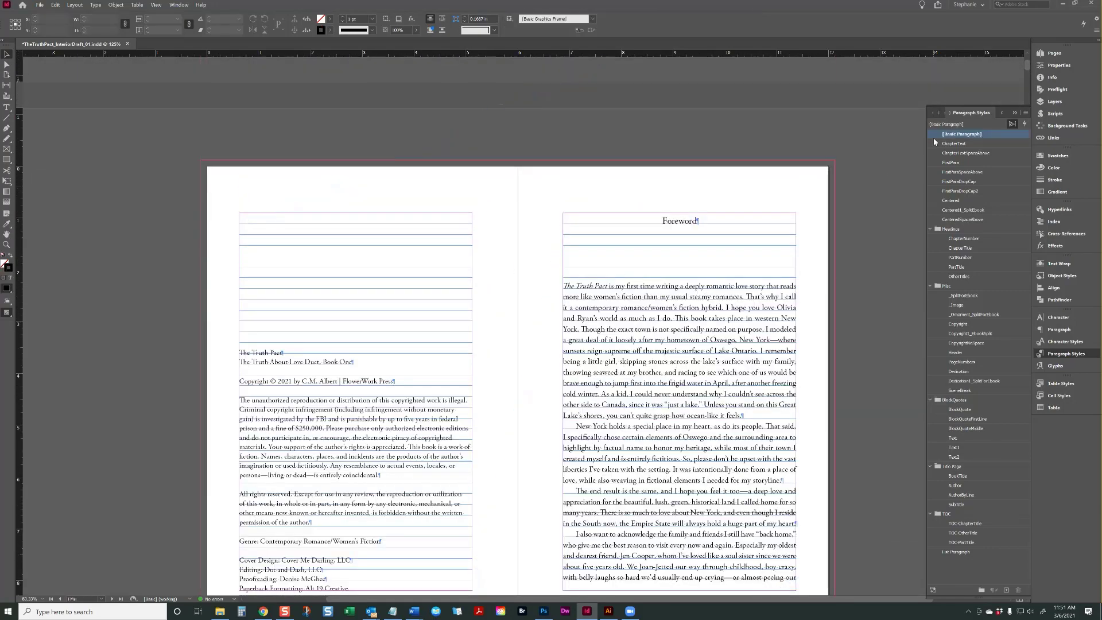
pyautogui.press('F12')
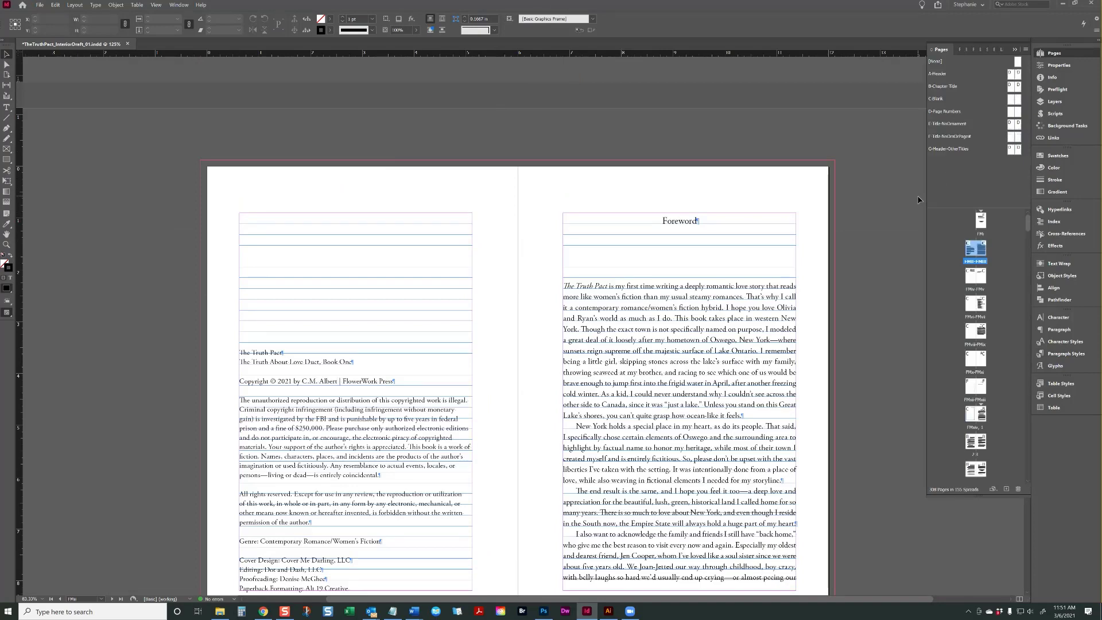
pyautogui.click(725, 277)
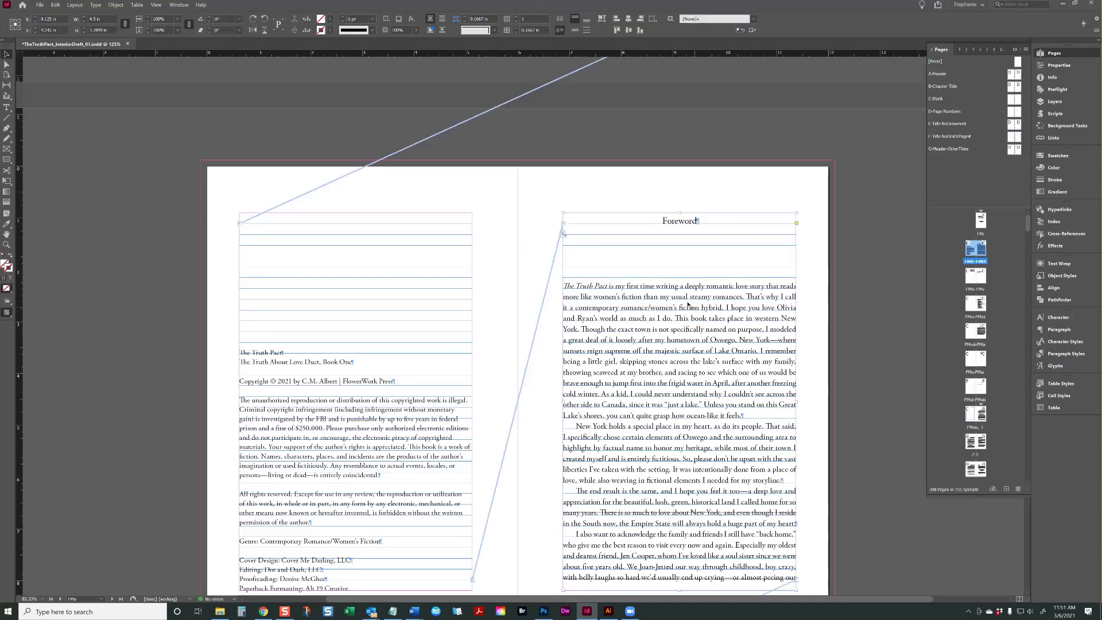
pyautogui.scroll(-2, 684, 391)
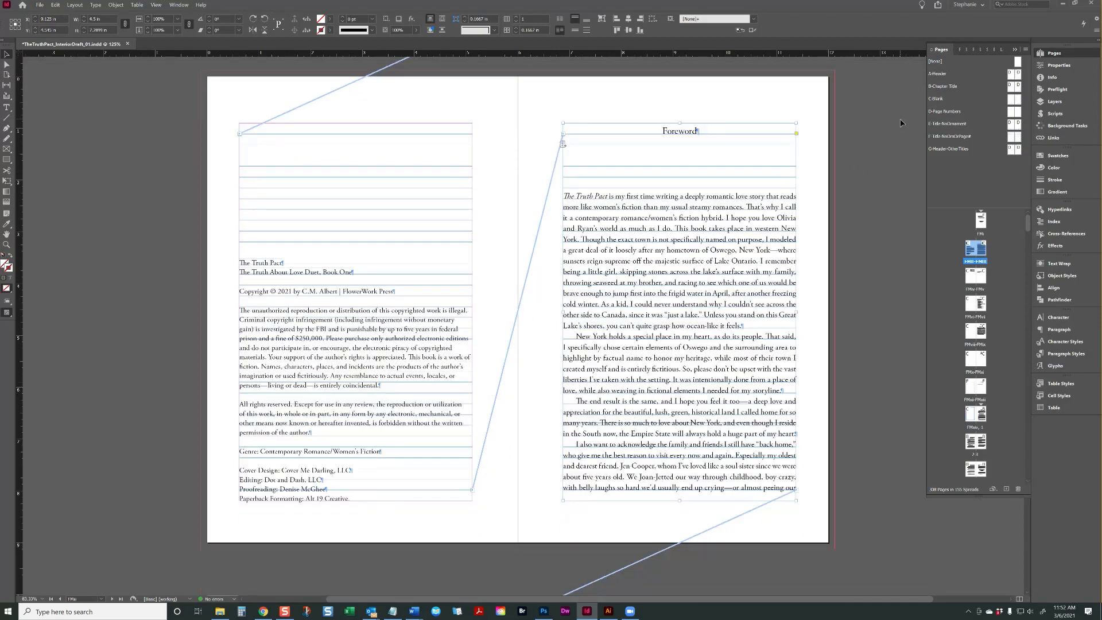
pyautogui.click(892, 149)
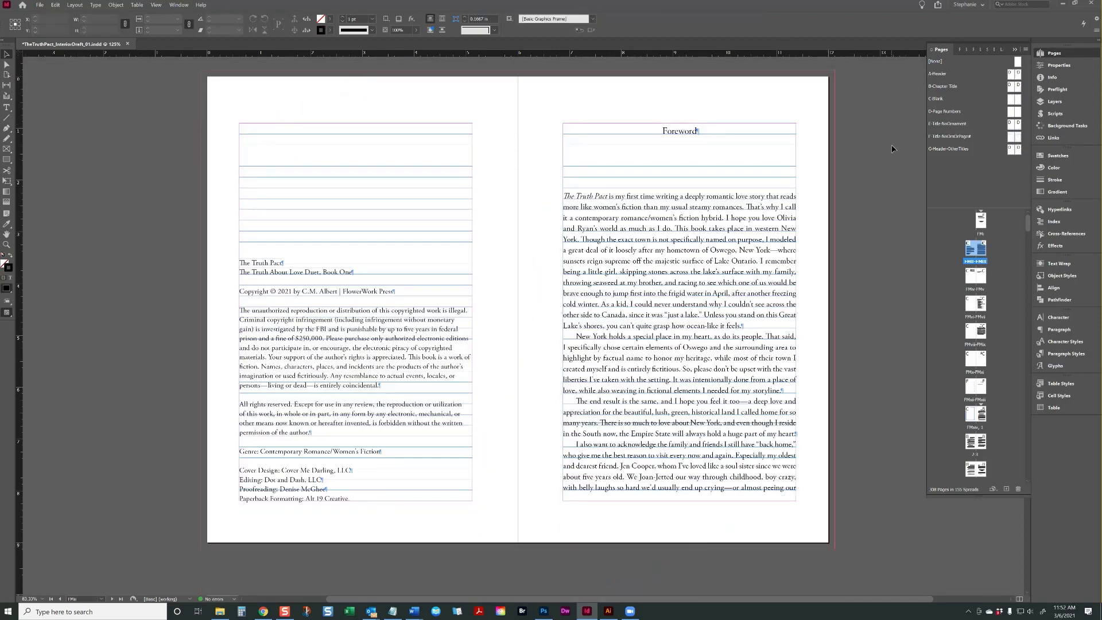
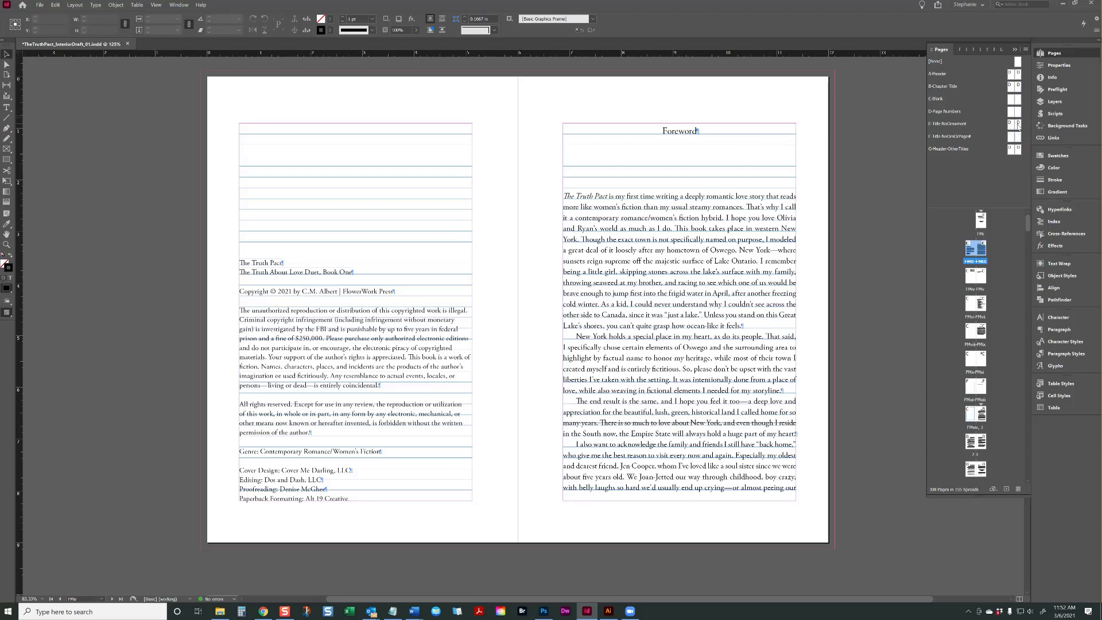
# - Apply the E-Title-NoOrnament master to the Foreword page only, keeping the facing copyright page as it is
pyautogui.click(1017, 124)
pyautogui.moveTo(1017, 125); pyautogui.dragTo(985, 250)
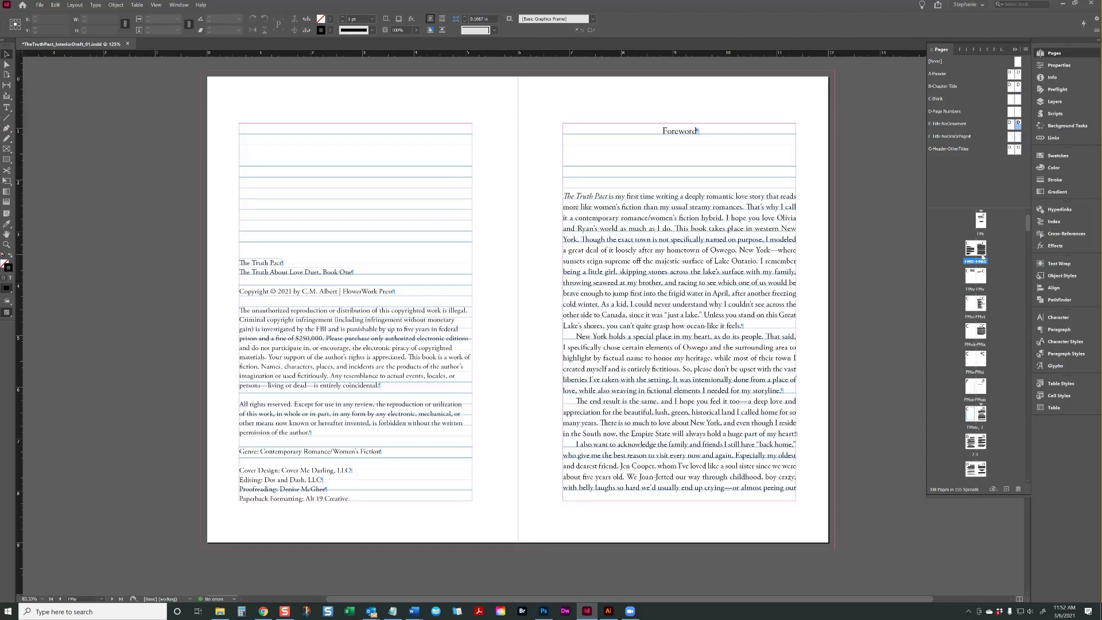
pyautogui.doubleClick(982, 254)
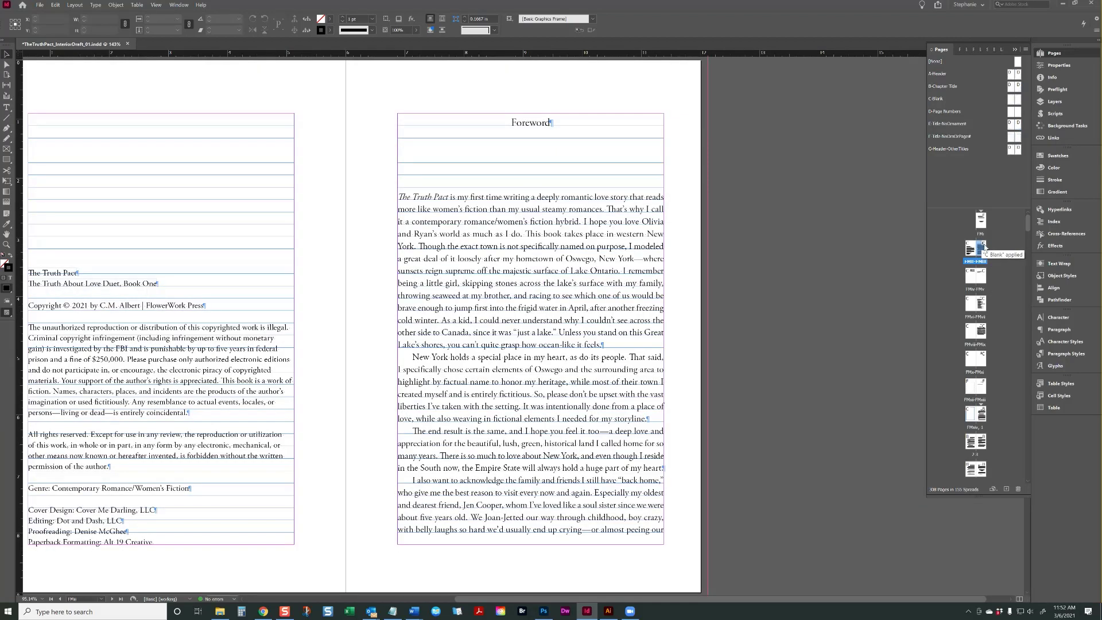
pyautogui.rightClick(982, 247)
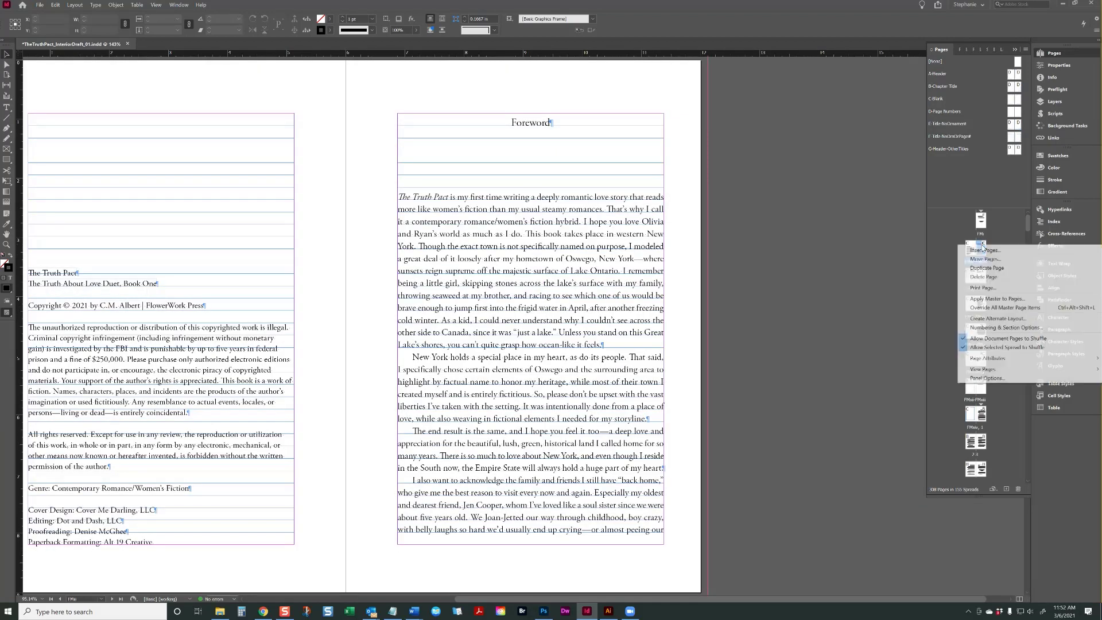
pyautogui.click(990, 299)
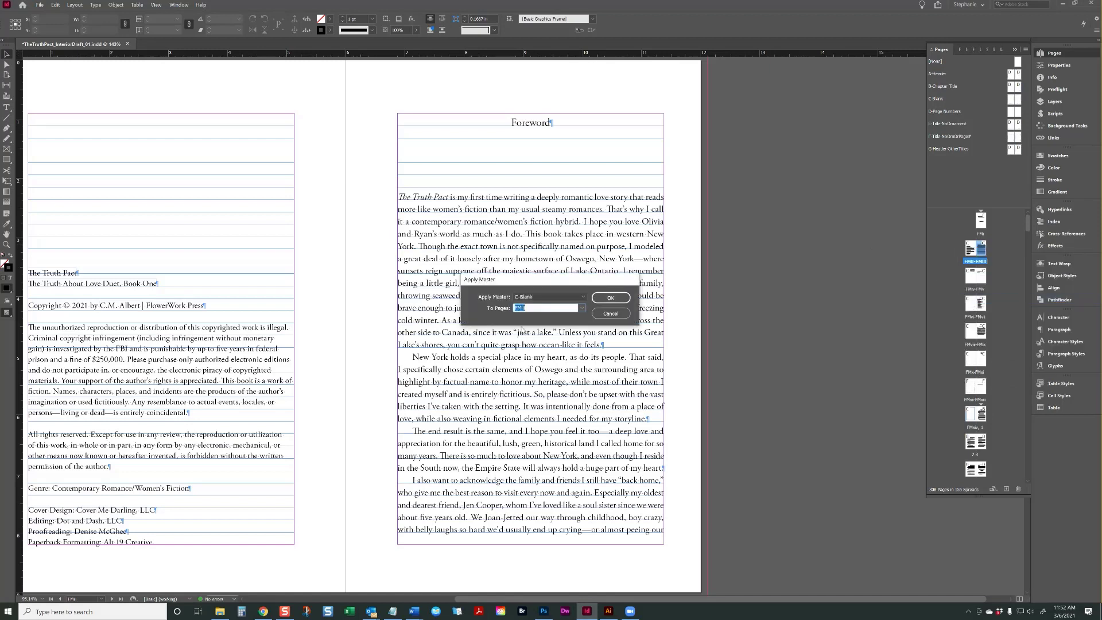
pyautogui.click(539, 297)
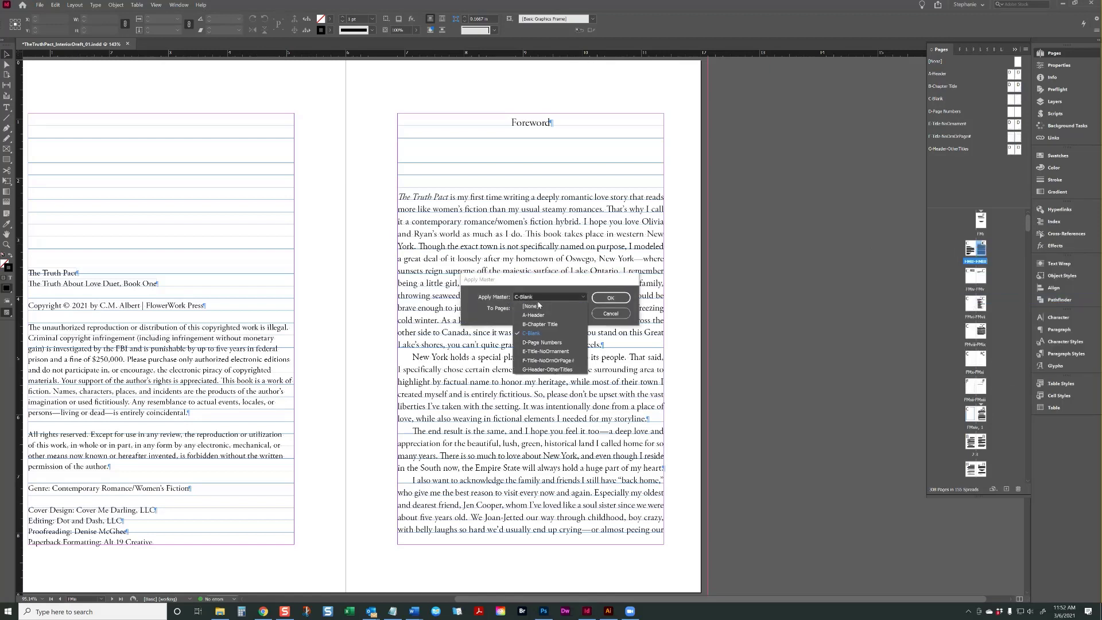
pyautogui.click(545, 352)
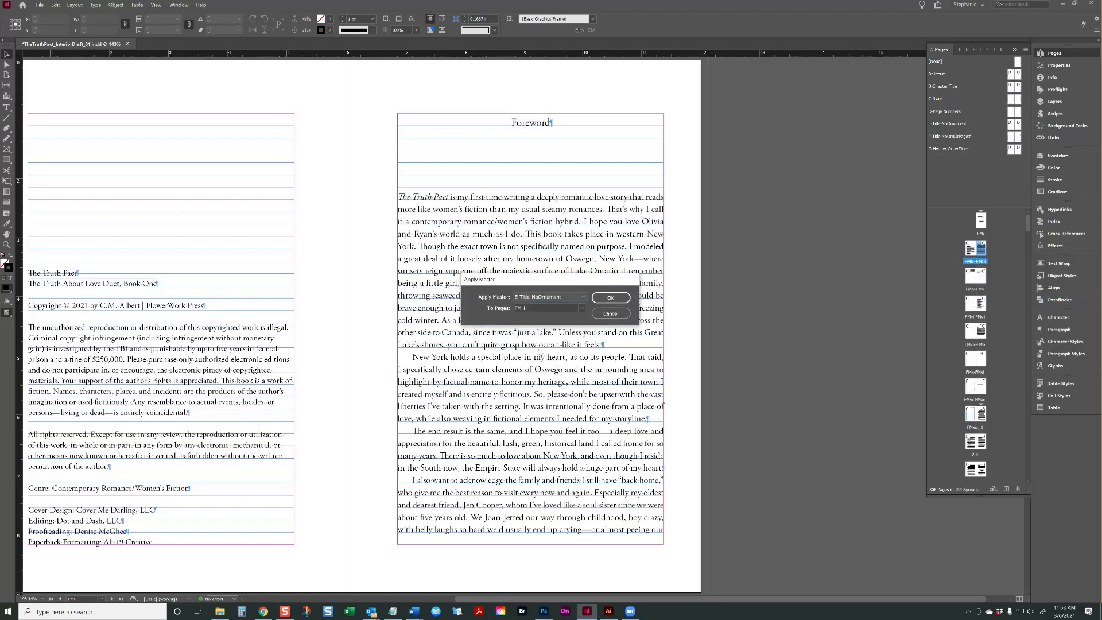
pyautogui.click(620, 298)
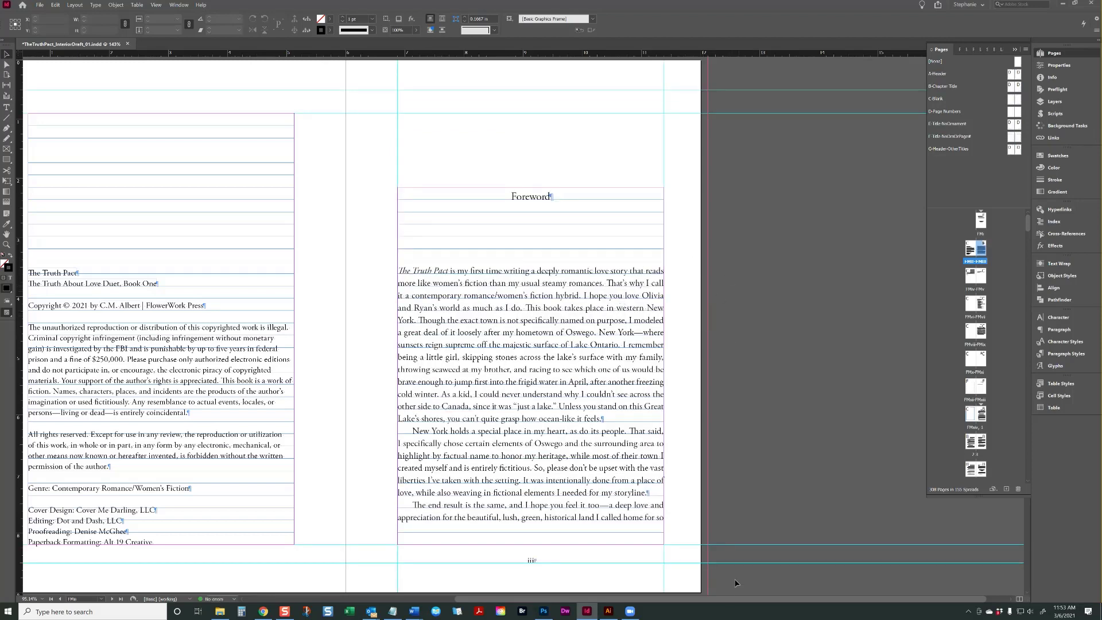
# - Apply the left page of the A-Header master to the Foreword's continuation page and check its running header and page number
pyautogui.hscroll(-5, 736, 583)
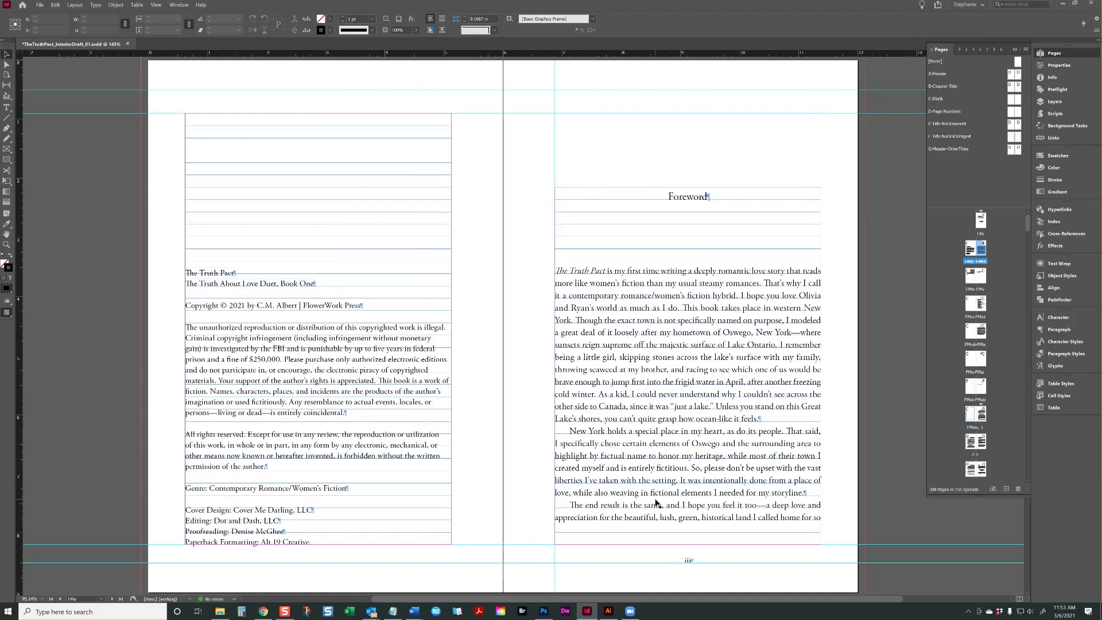
pyautogui.scroll(-10, 656, 504)
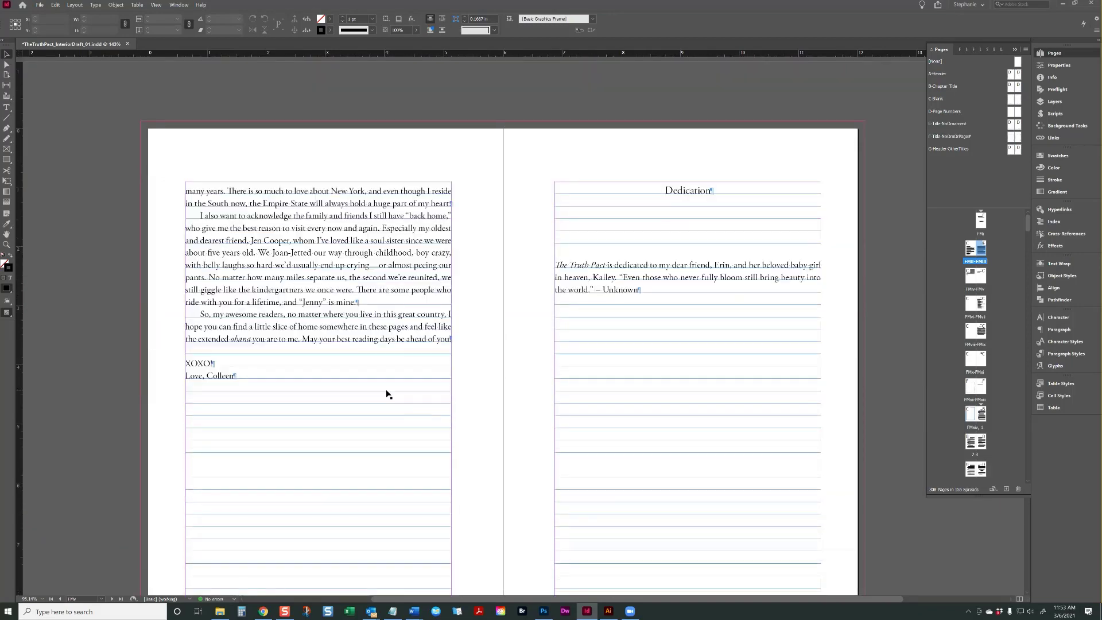
pyautogui.click(387, 312)
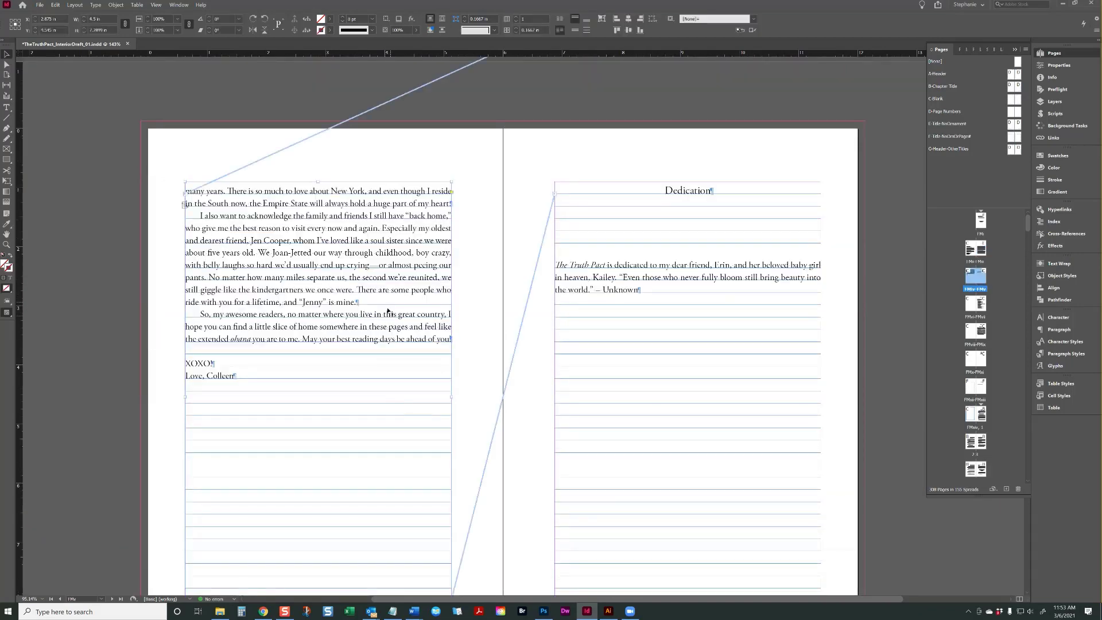
pyautogui.moveTo(1011, 73); pyautogui.dragTo(969, 276)
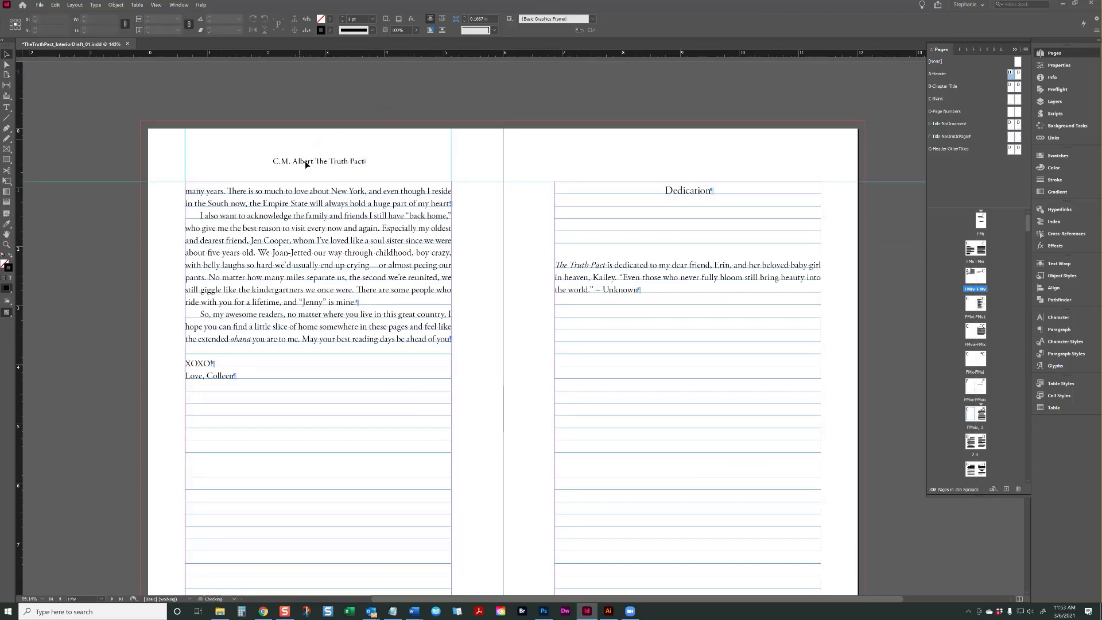
pyautogui.scroll(-3, 327, 339)
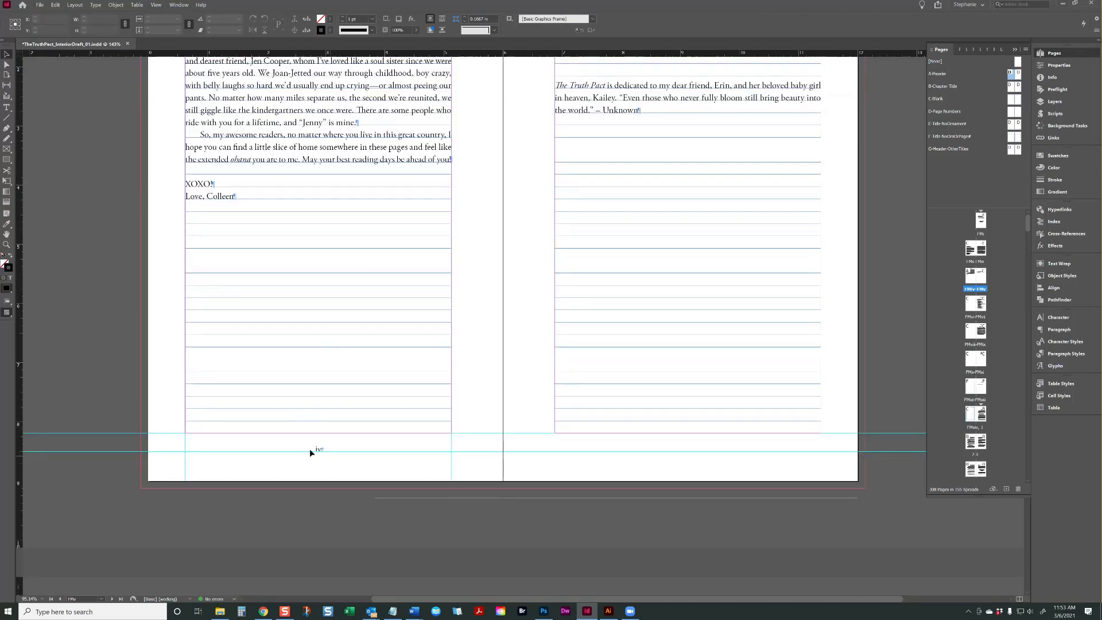
pyautogui.scroll(4, 308, 454)
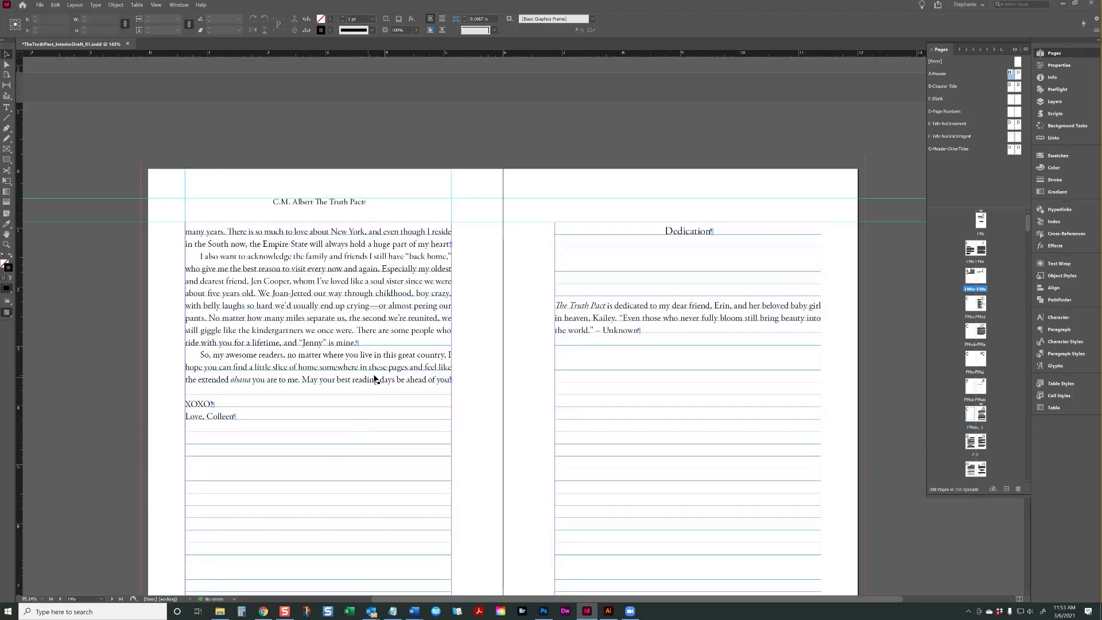
# - Apply the right page of the E-Title-NoOrnament master to the Dedication page and check its title position and page number
pyautogui.click(617, 309)
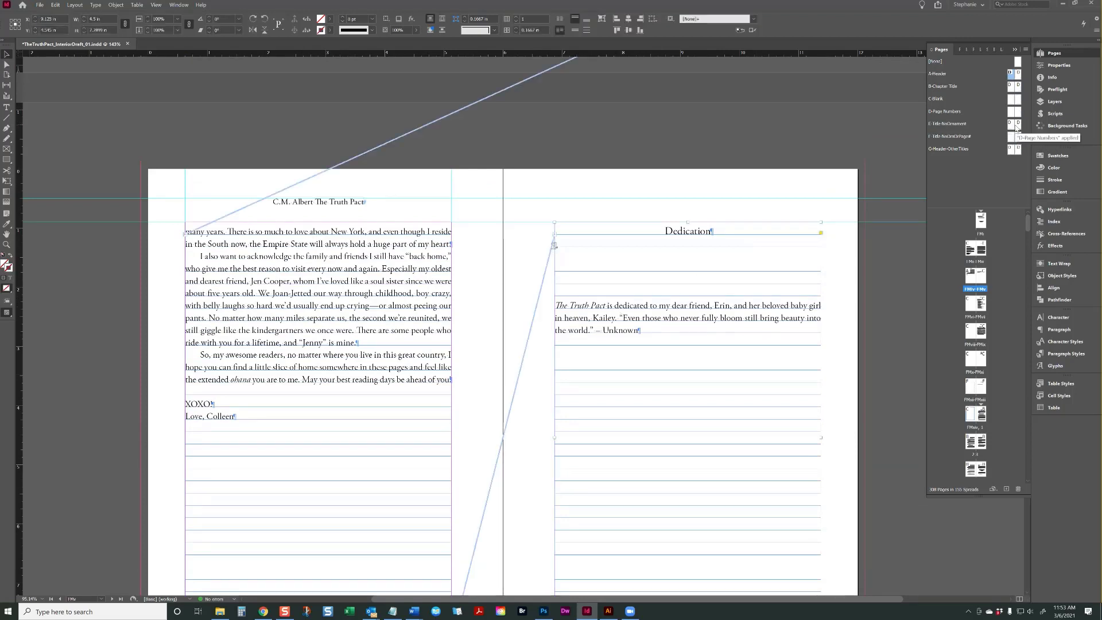
pyautogui.moveTo(1017, 124); pyautogui.dragTo(978, 274)
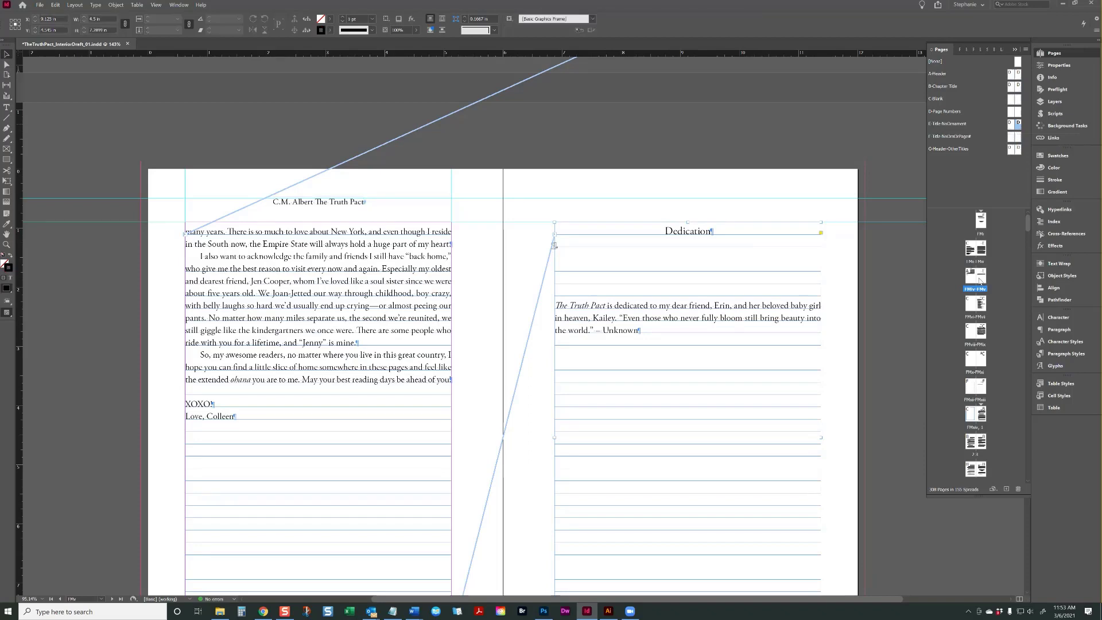
pyautogui.scroll(-3, 784, 347)
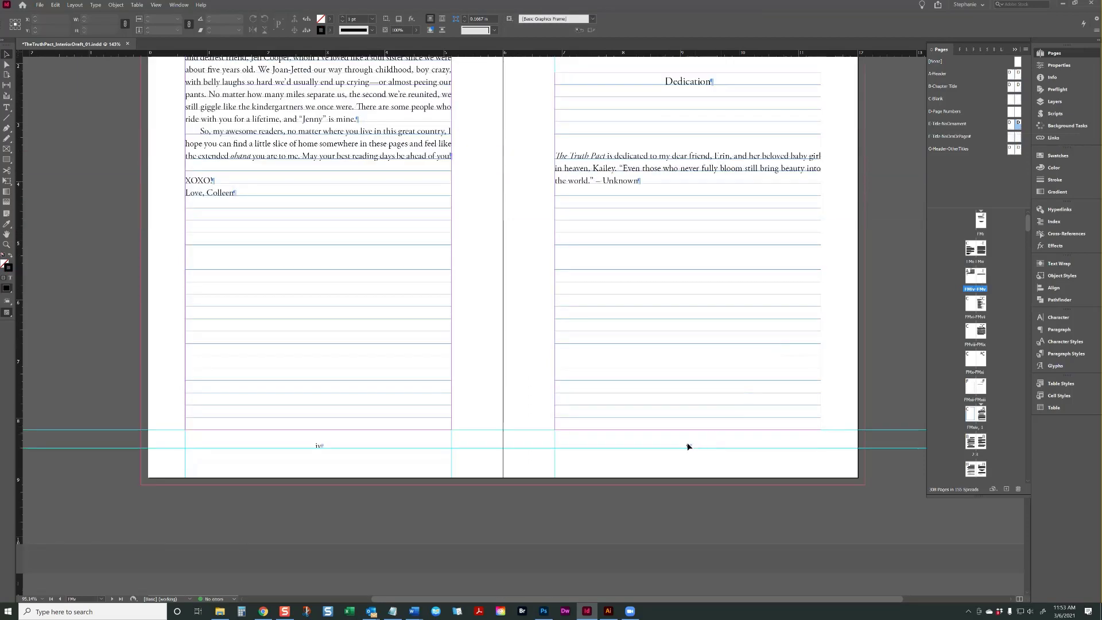
pyautogui.scroll(-5, 694, 456)
pyautogui.scroll(6, 688, 453)
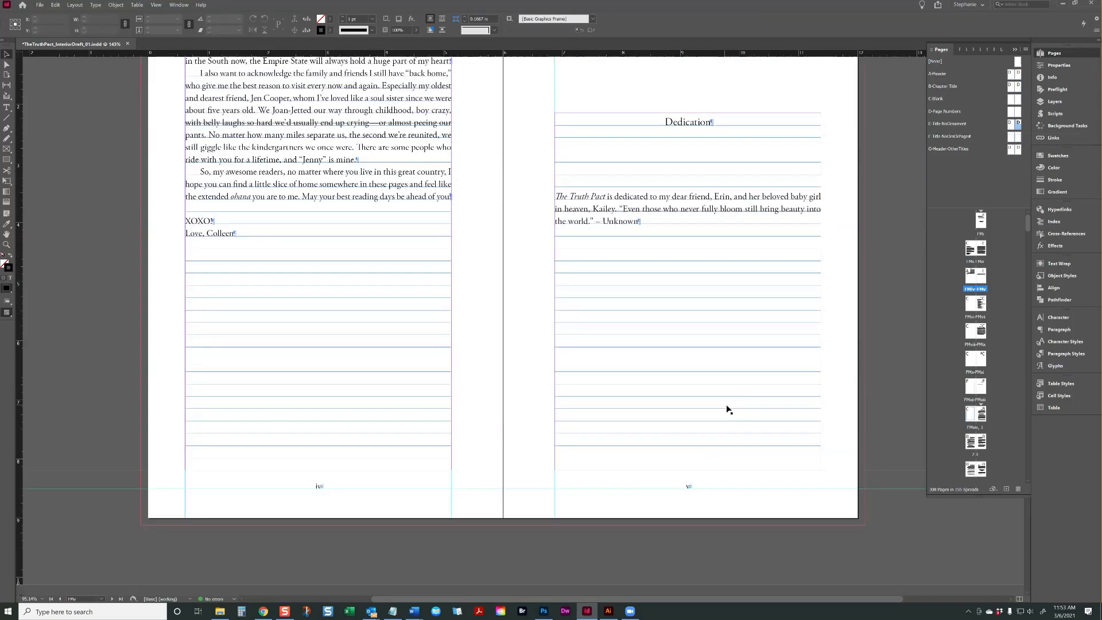
pyautogui.scroll(2, 728, 408)
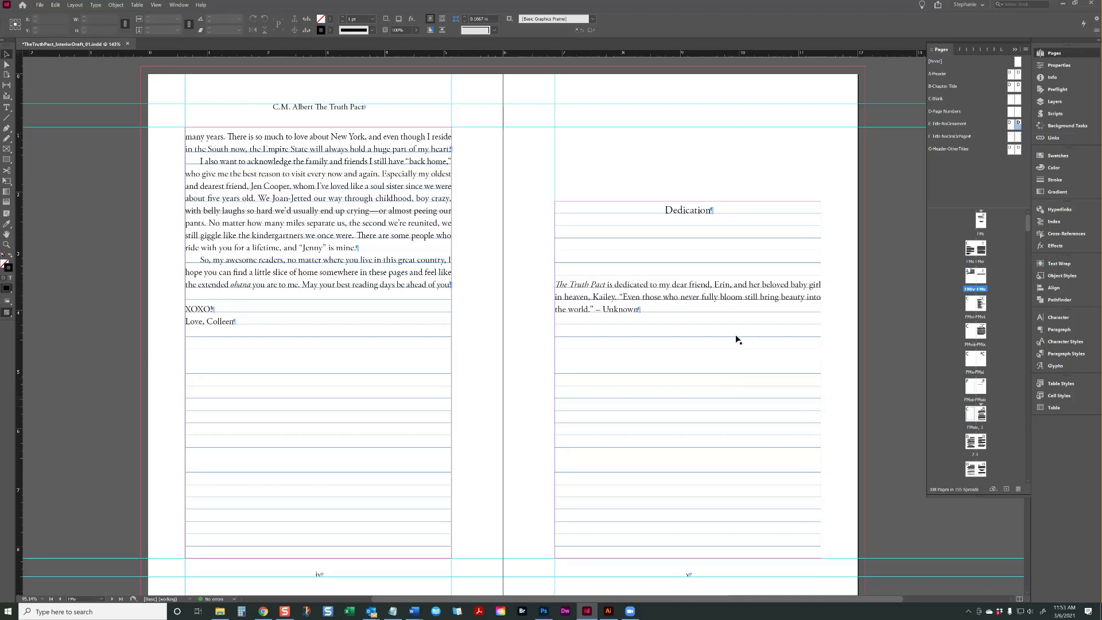
# - Apply the right page of the E-Title-NoOrnament master to The Truth Pact Playlist page
pyautogui.scroll(-10, 736, 383)
pyautogui.click(698, 328)
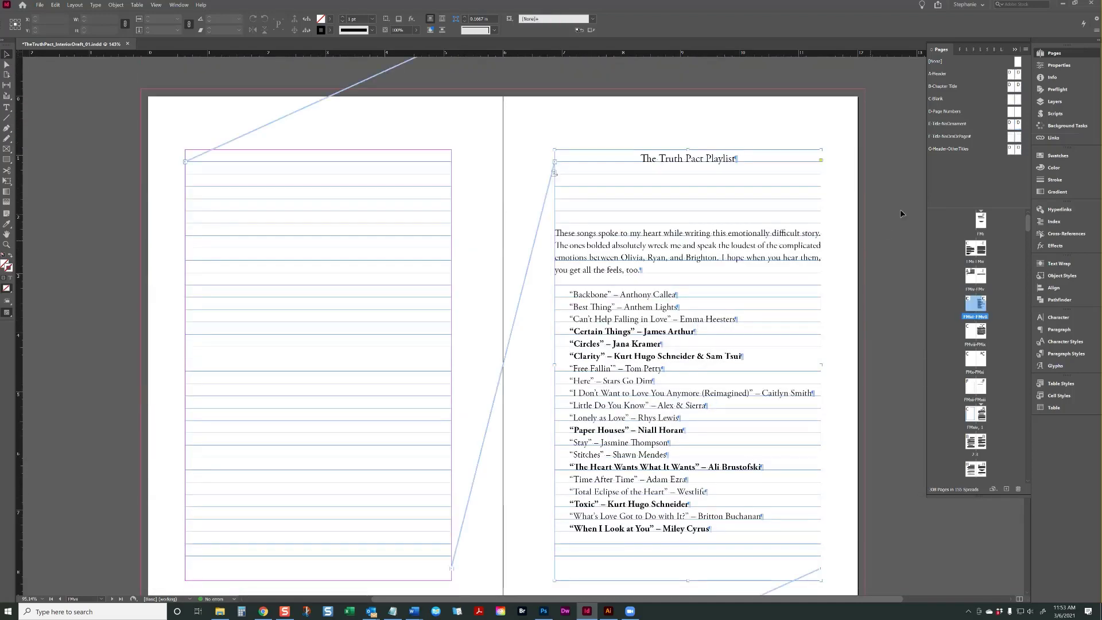
pyautogui.moveTo(1017, 123); pyautogui.dragTo(982, 305)
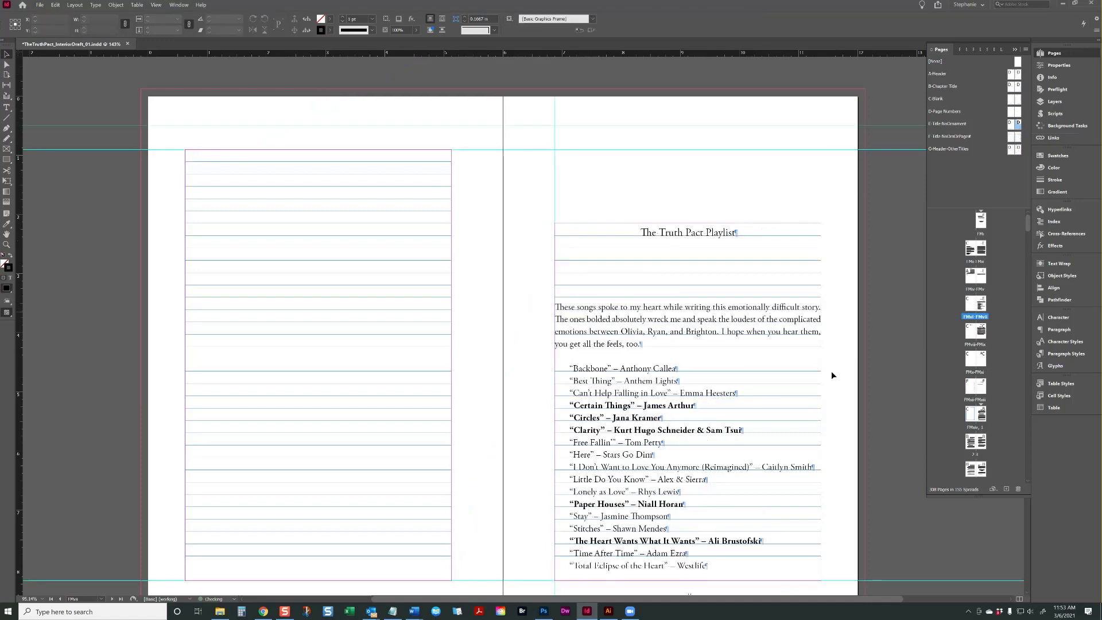
# - Examine how the song list flows from the playlist page onto the next page, and the space around its title and page number
pyautogui.scroll(-10, 831, 371)
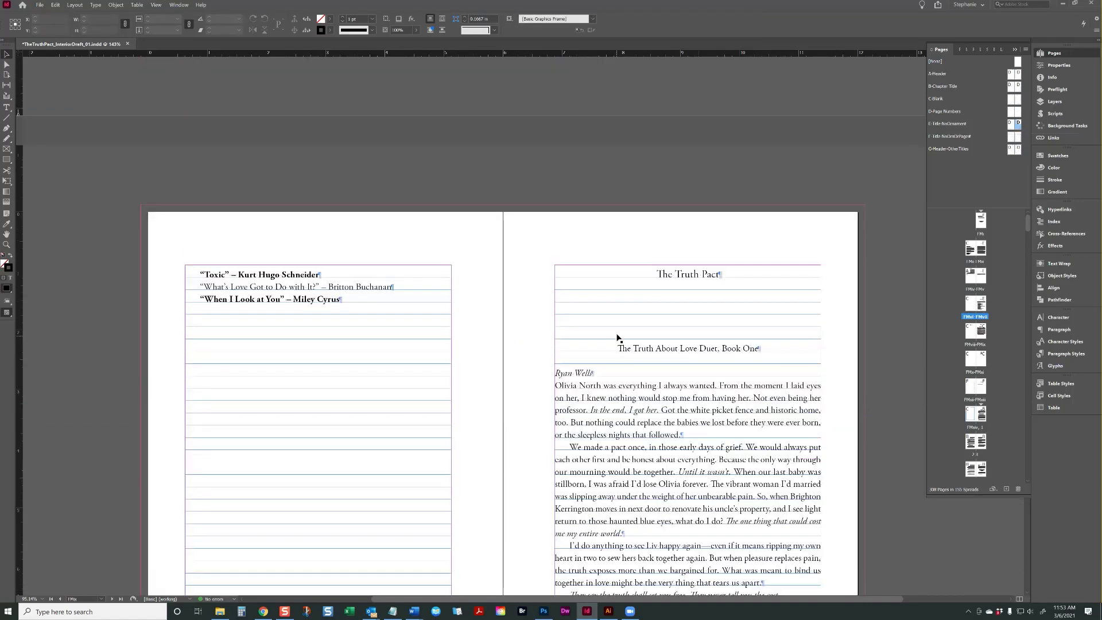
pyautogui.click(338, 311)
pyautogui.scroll(10, 294, 309)
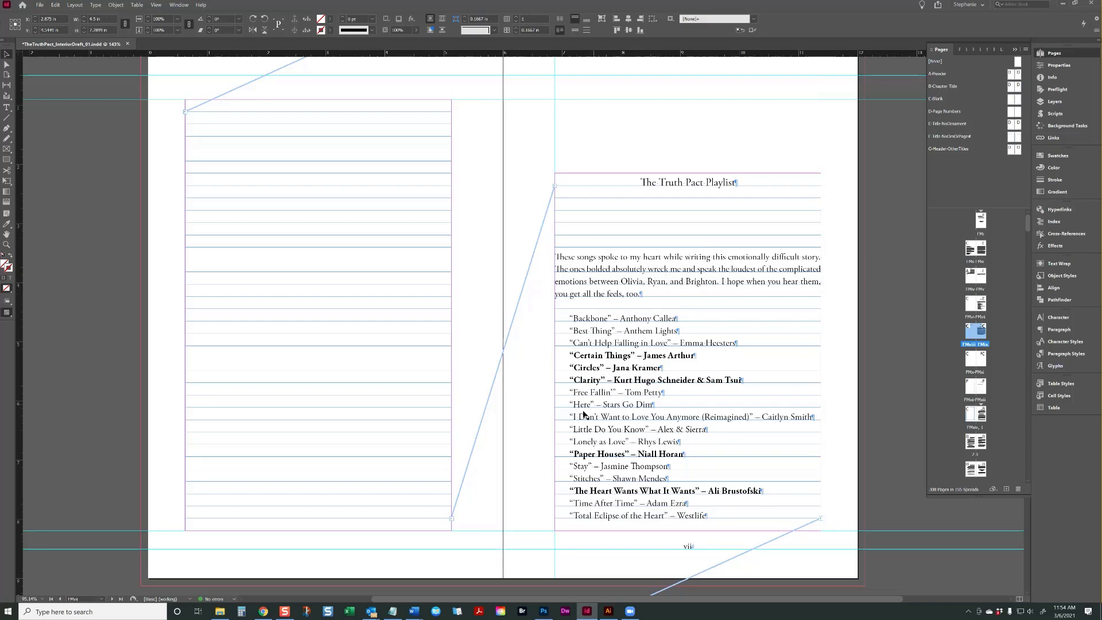
pyautogui.scroll(-5, 547, 408)
pyautogui.scroll(5, 517, 315)
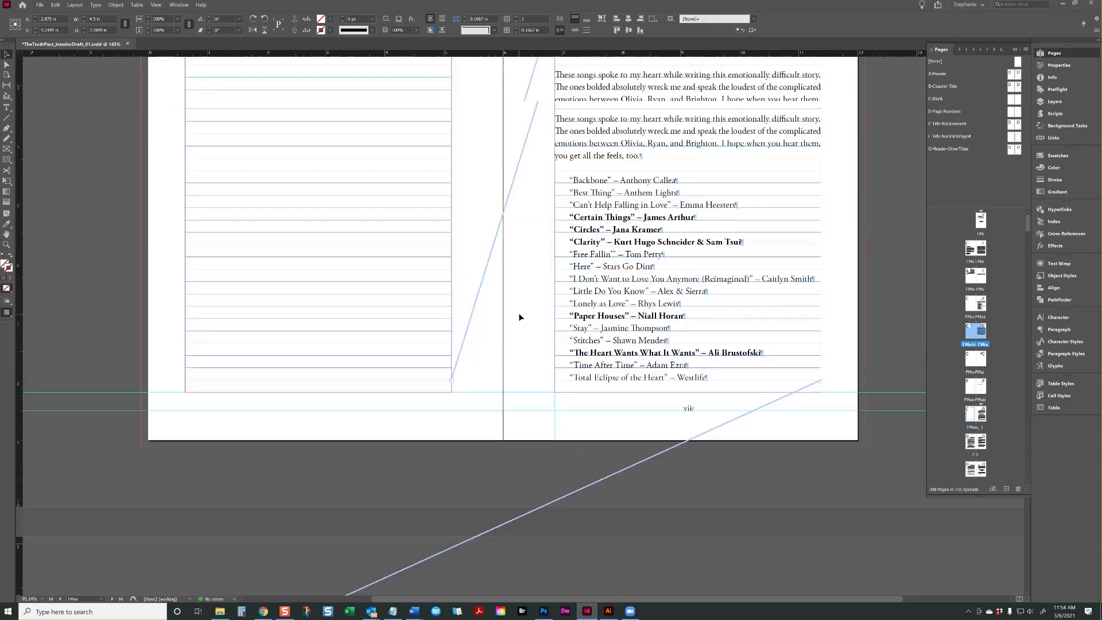
pyautogui.scroll(-3, 691, 317)
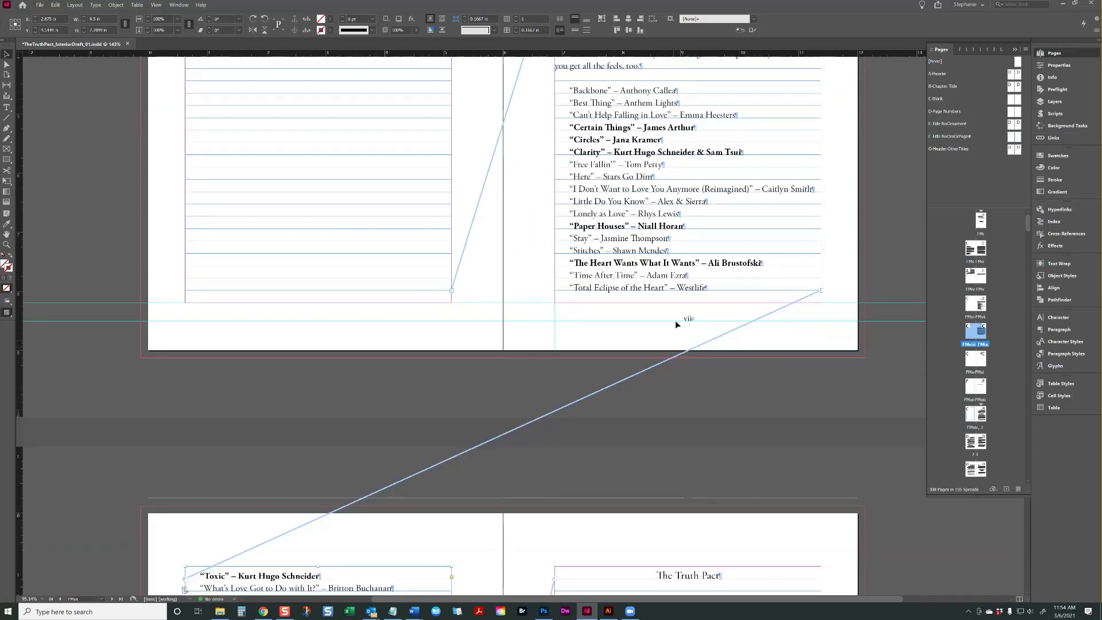
pyautogui.scroll(2, 684, 318)
pyautogui.scroll(1, 758, 232)
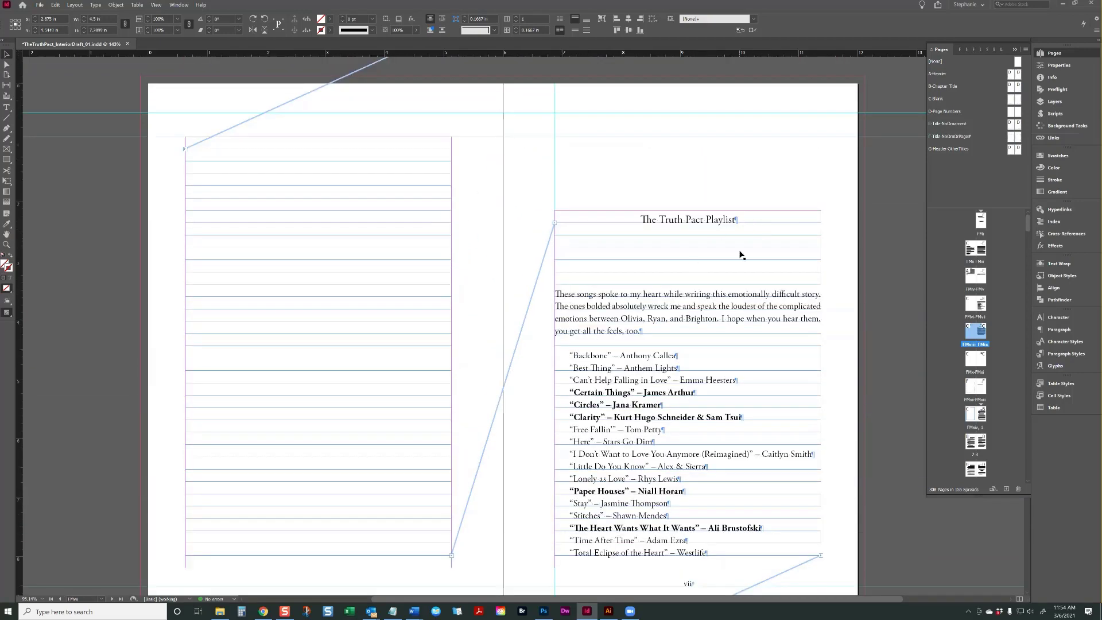
pyautogui.scroll(-7, 738, 251)
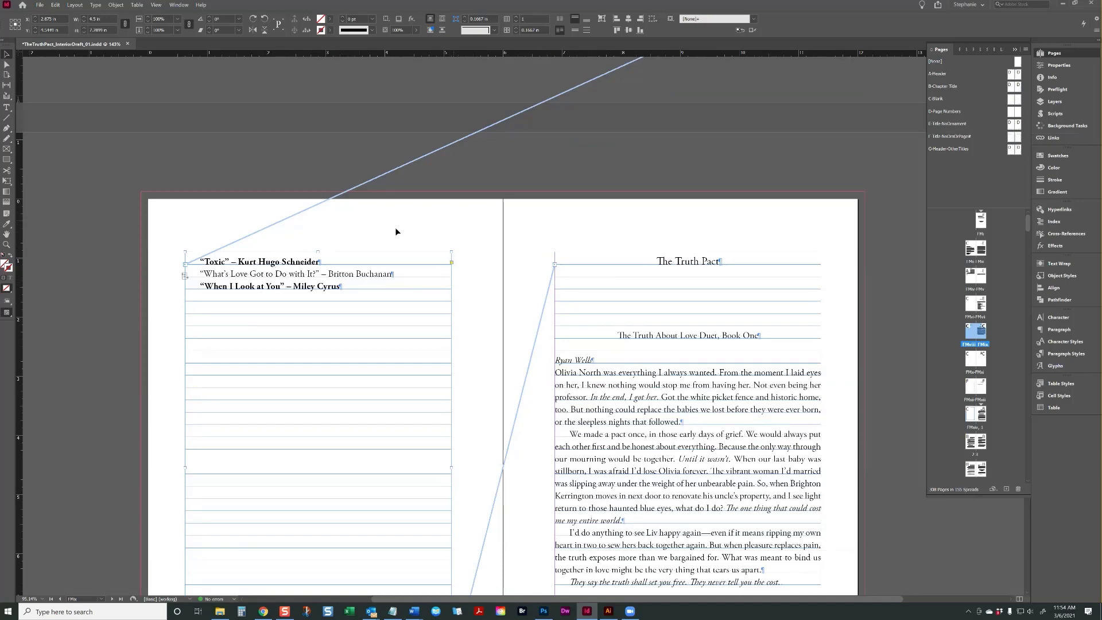
pyautogui.scroll(7, 746, 201)
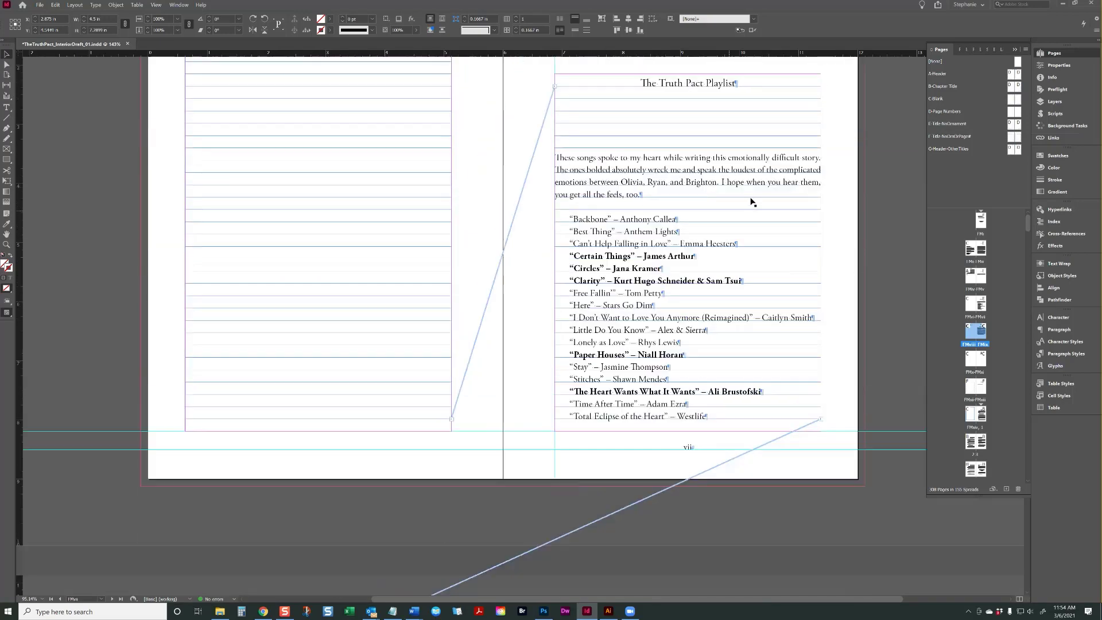
# - Apply the right page of the E-Title-NoOrnament master to The Truth Pact teaser page that follows the playlist
pyautogui.scroll(-6, 724, 174)
pyautogui.scroll(-4, 712, 247)
pyautogui.click(715, 273)
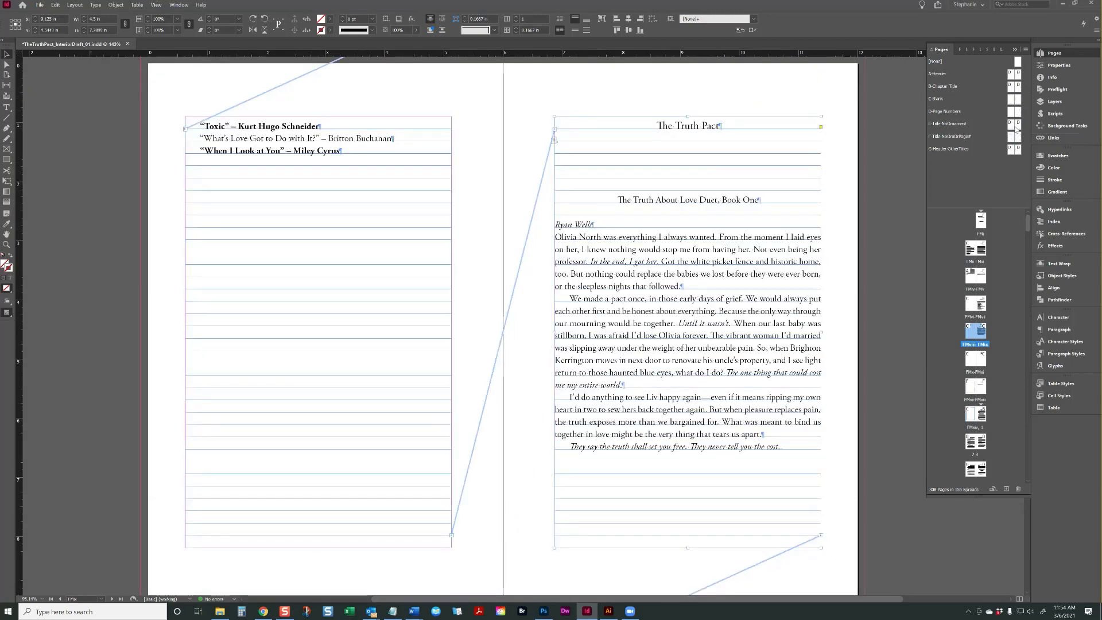
pyautogui.moveTo(1021, 127); pyautogui.dragTo(984, 339)
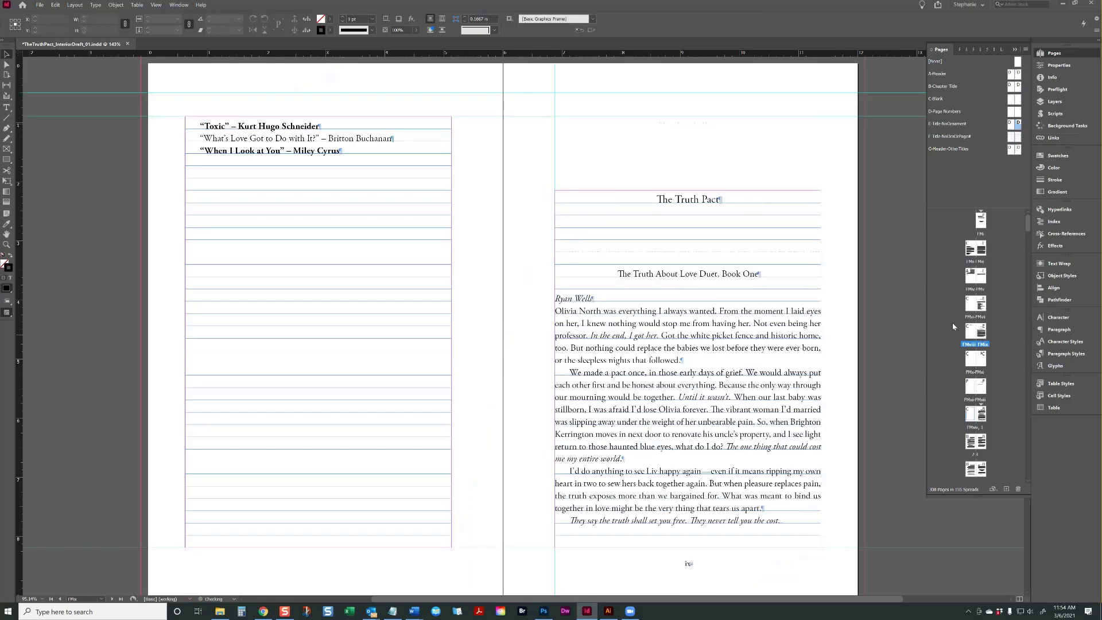
# - Apply the right page of the E-Title-NoOrnament master to the epigraph page with the F. Scott Fitzgerald quote
pyautogui.scroll(-9, 775, 244)
pyautogui.scroll(-5, 775, 244)
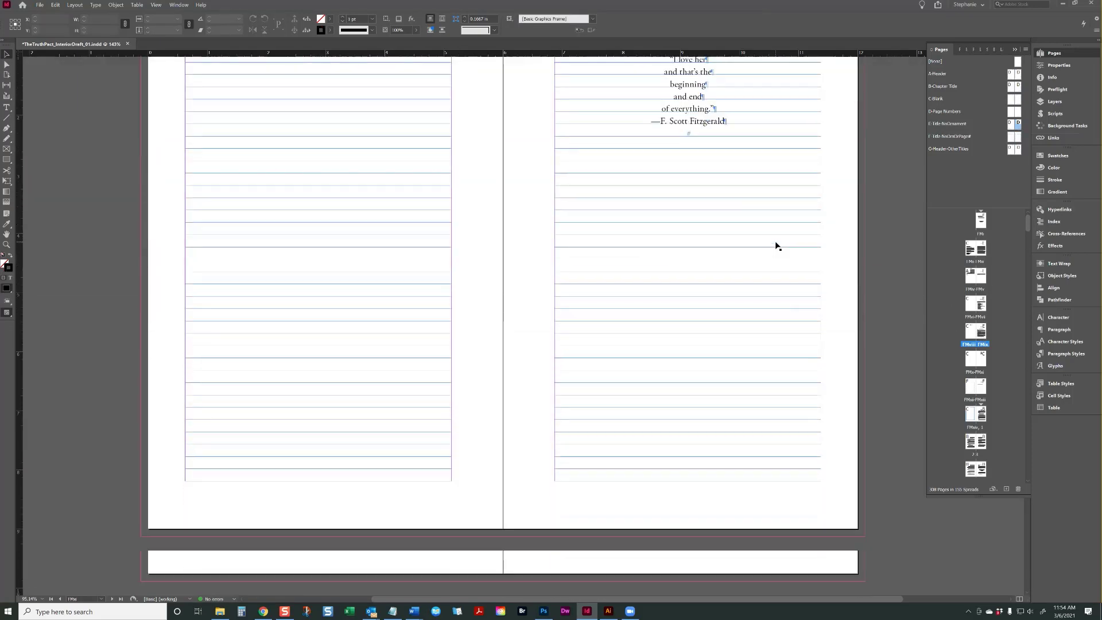
pyautogui.click(774, 246)
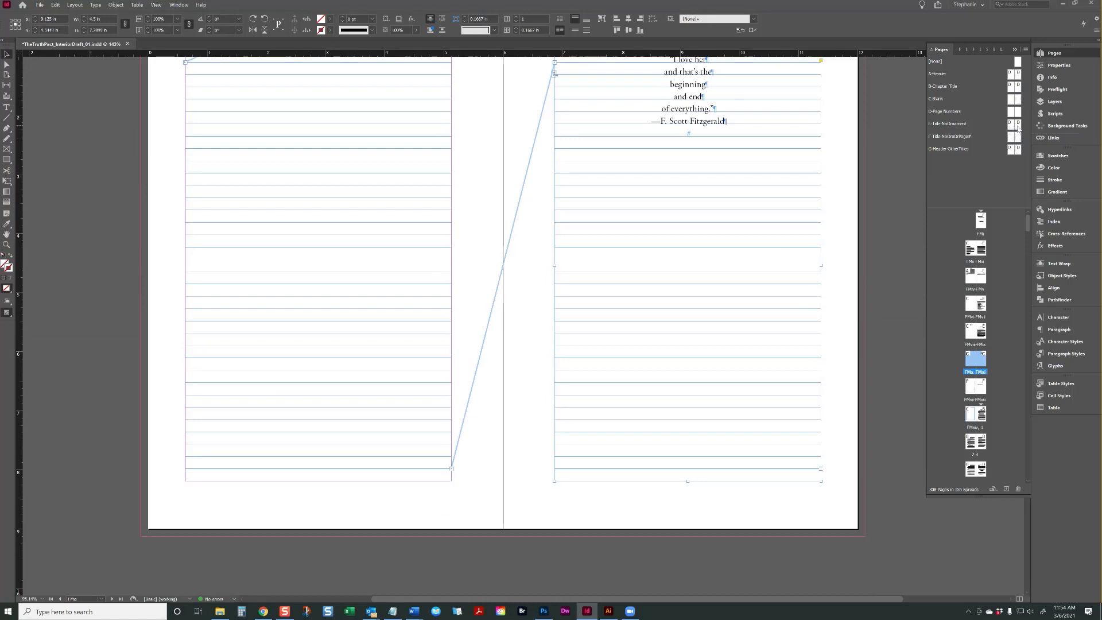
pyautogui.moveTo(1019, 128); pyautogui.dragTo(981, 358)
# - Go past the Contents page to the Prologue page, check its layout and page number, and open the available page options for it
pyautogui.scroll(-8, 777, 315)
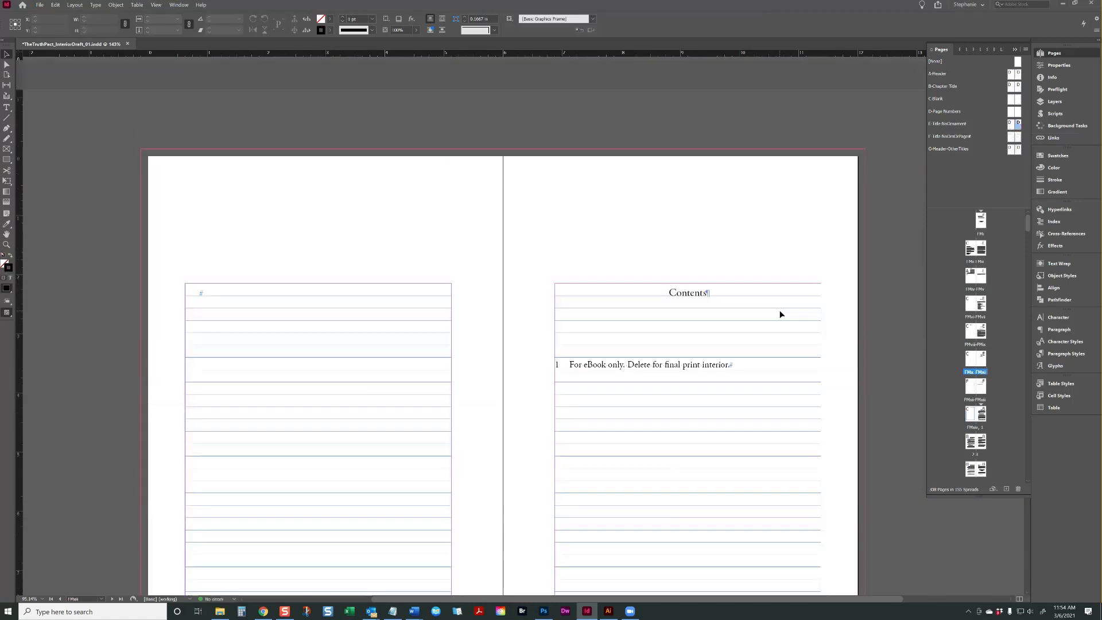
pyautogui.scroll(-12, 692, 425)
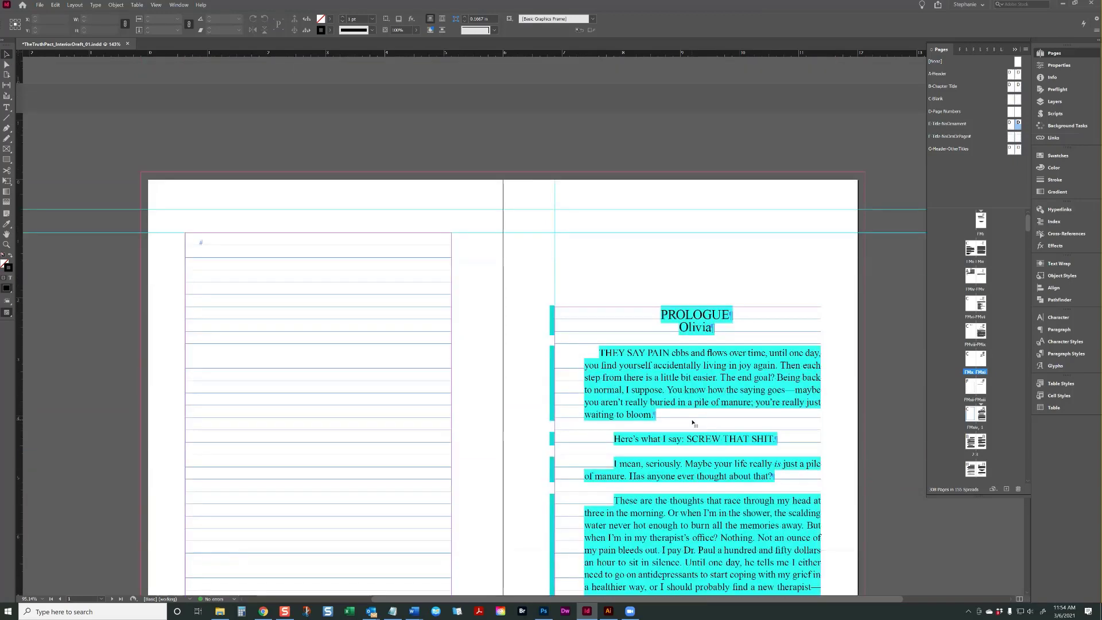
pyautogui.click(692, 423)
pyautogui.scroll(-3, 677, 372)
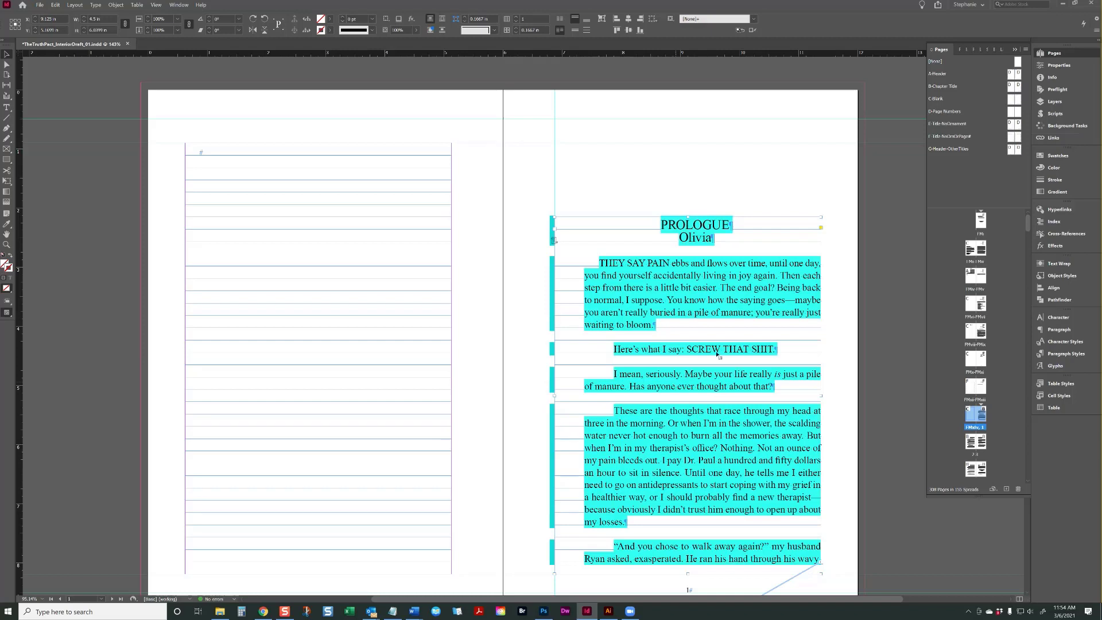
pyautogui.doubleClick(982, 424)
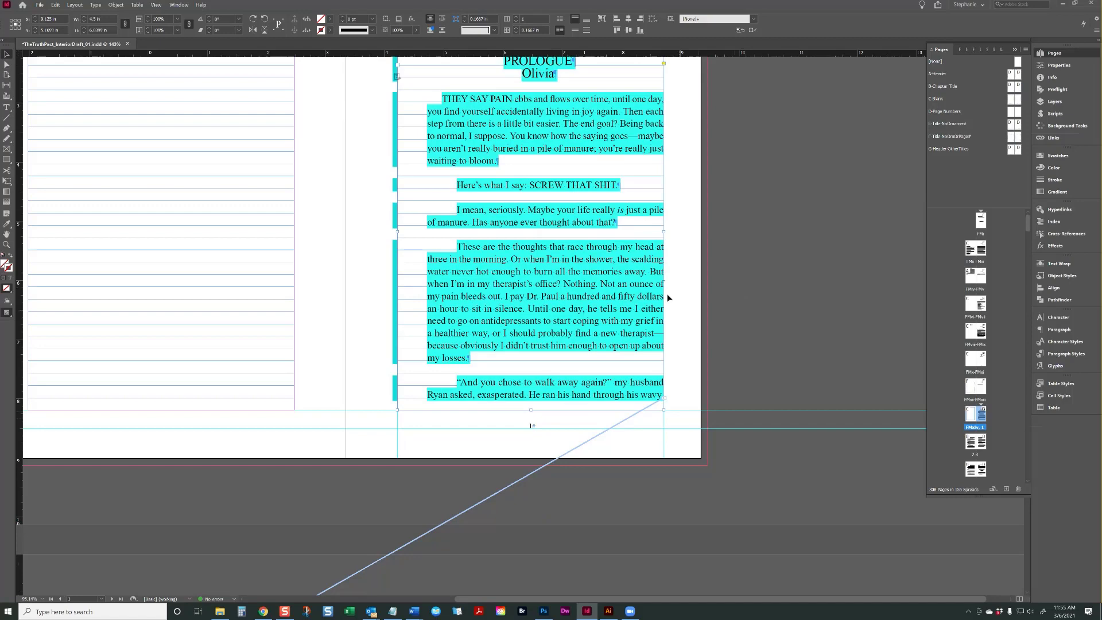
pyautogui.scroll(3, 669, 297)
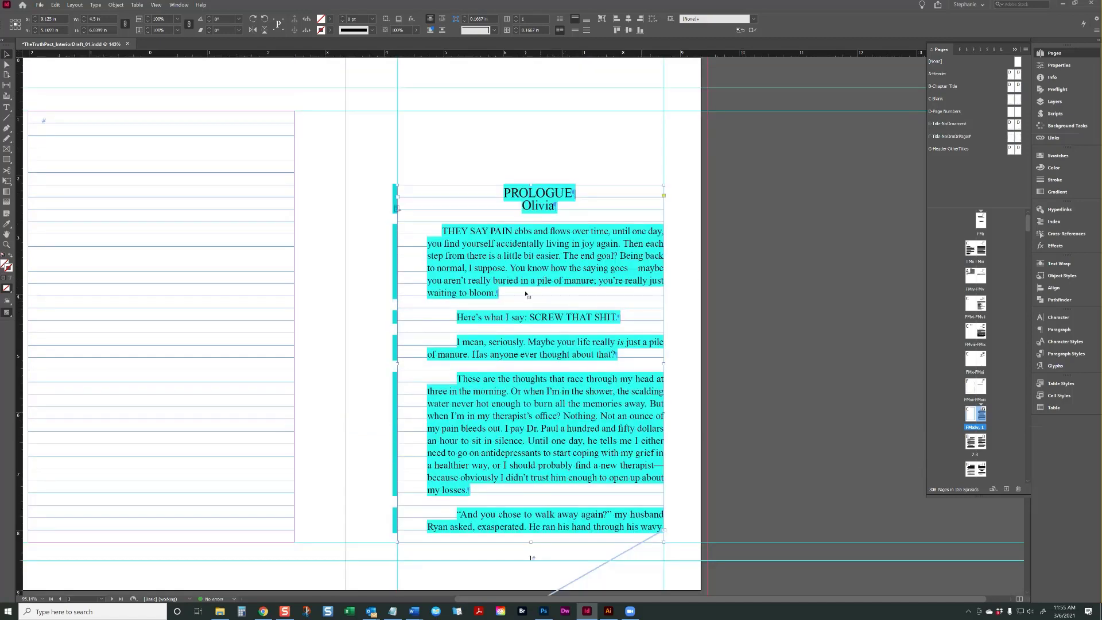
pyautogui.rightClick(976, 416)
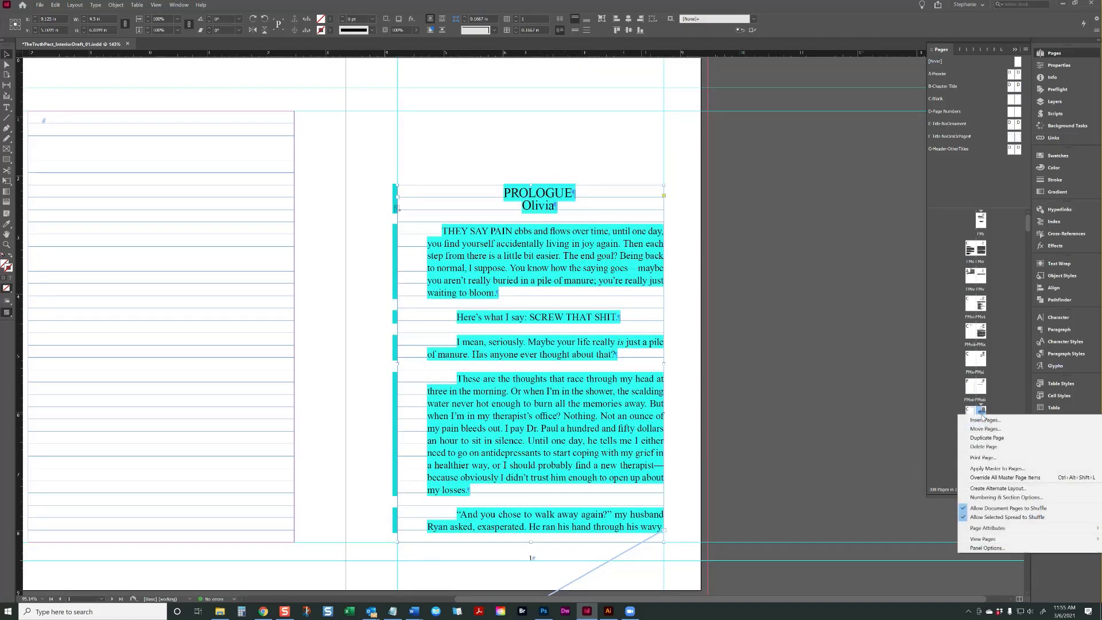
# - Turn off Start Section in the Numbering & Section Options of the page that opens the Prologue
pyautogui.click(988, 498)
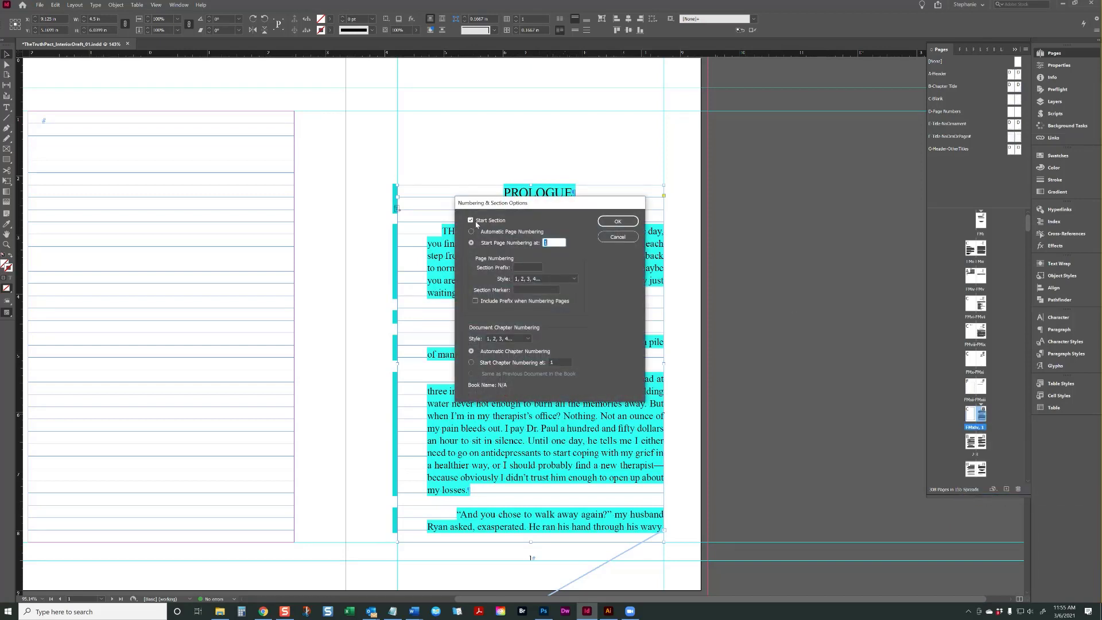
pyautogui.click(619, 237)
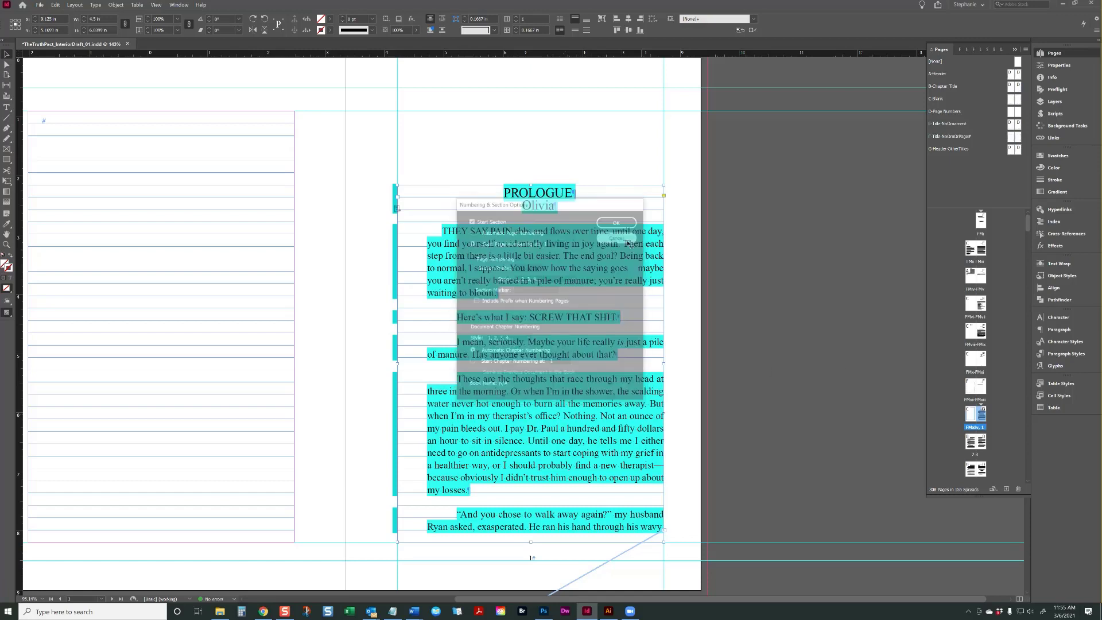
pyautogui.doubleClick(985, 416)
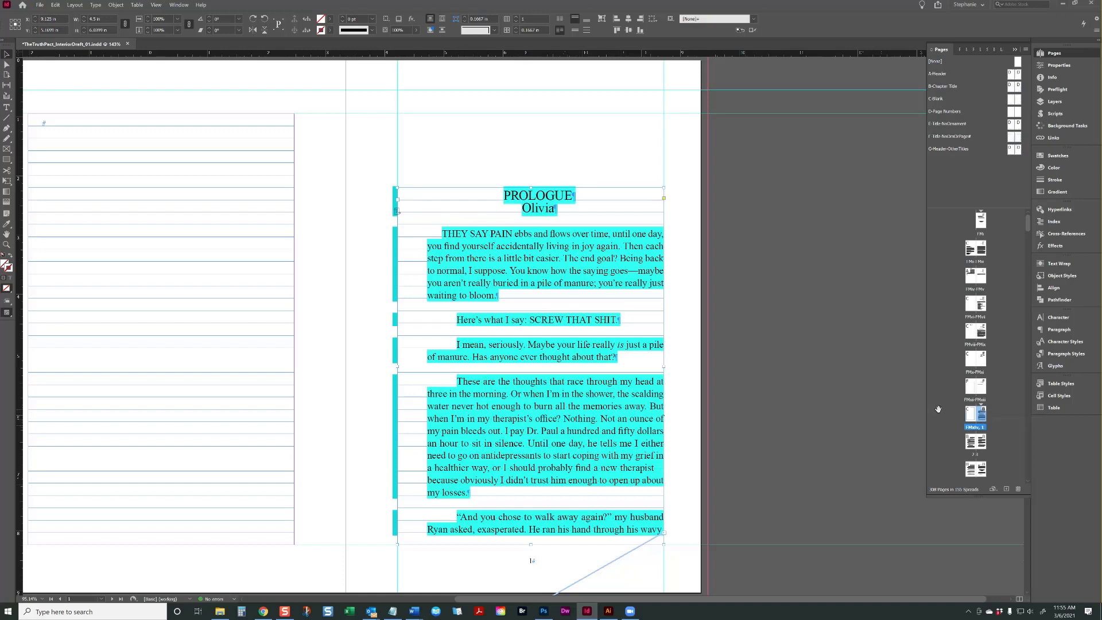
pyautogui.rightClick(986, 412)
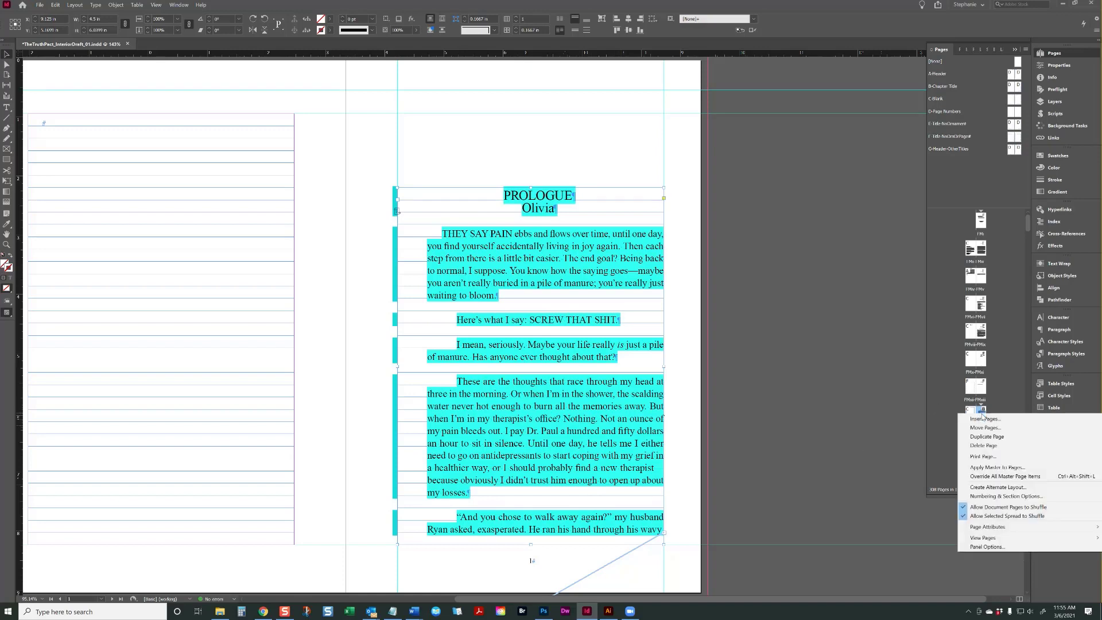
pyautogui.click(985, 497)
pyautogui.click(470, 220)
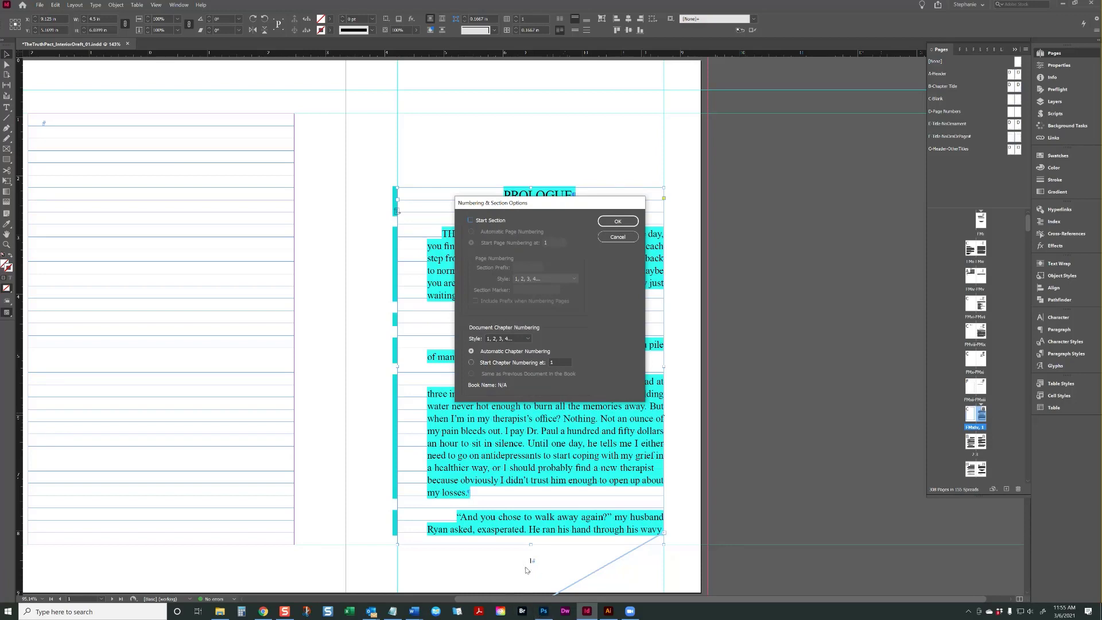
pyautogui.click(617, 221)
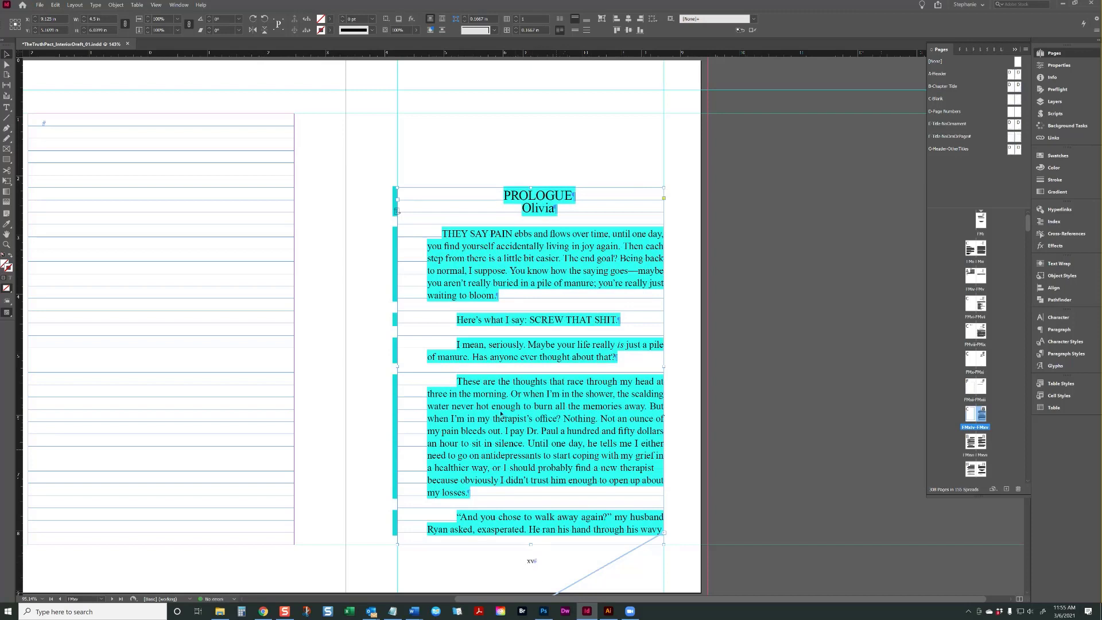
# - Change the PROLOGUE heading to Title Case and apply the ChapterNumber paragraph style to it
pyautogui.doubleClick(547, 197)
pyautogui.doubleClick(543, 196)
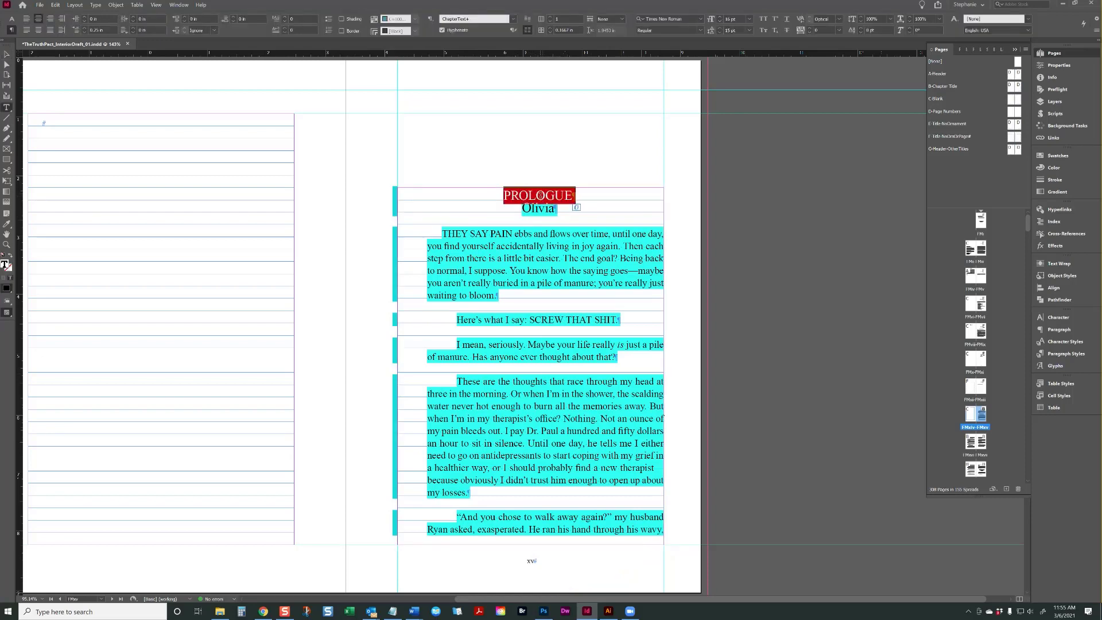
pyautogui.rightClick(540, 195)
pyautogui.moveTo(626, 308)
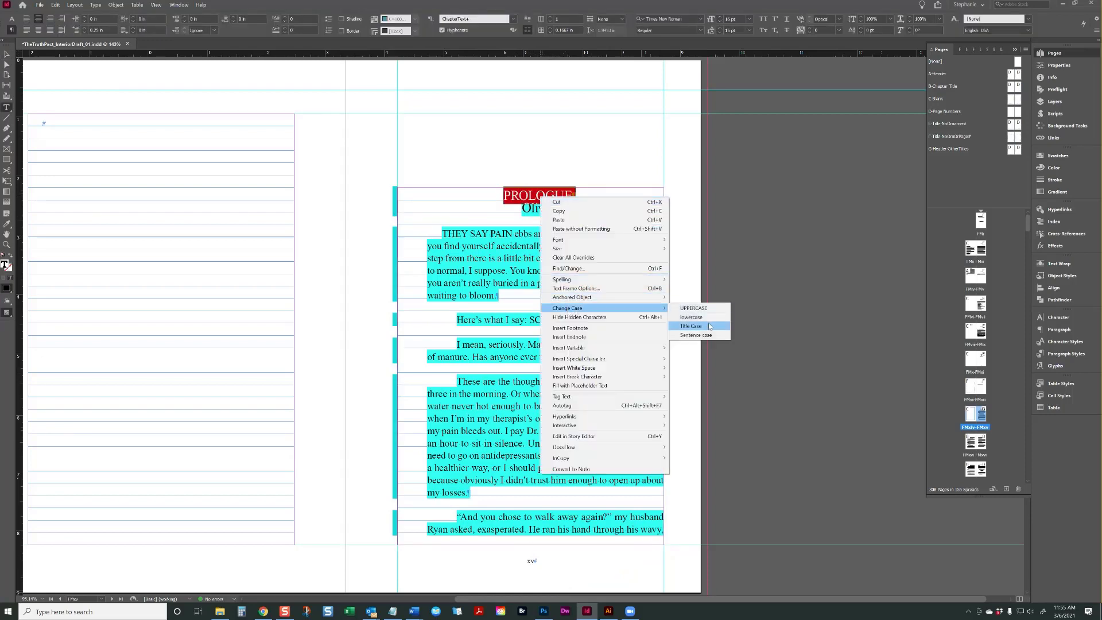
pyautogui.click(710, 327)
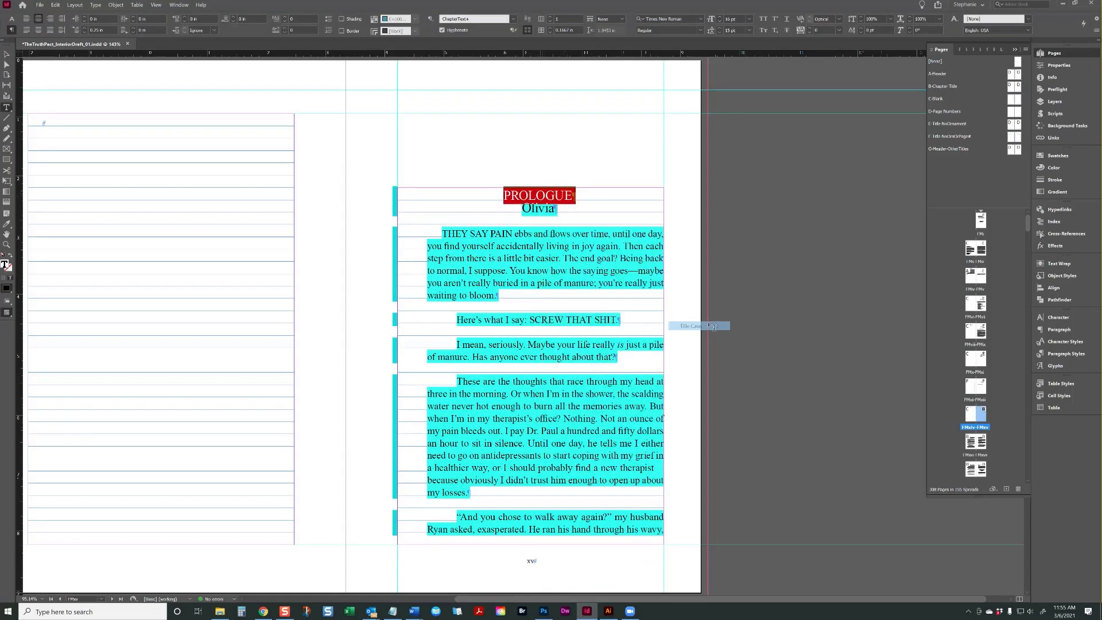
pyautogui.click(1063, 353)
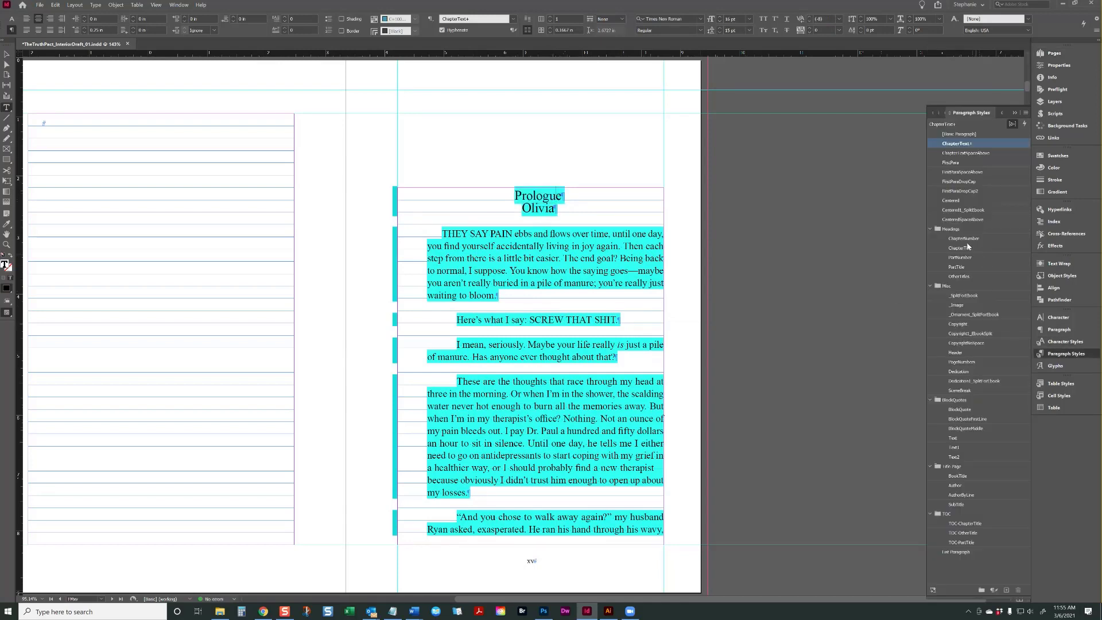
pyautogui.click(965, 239)
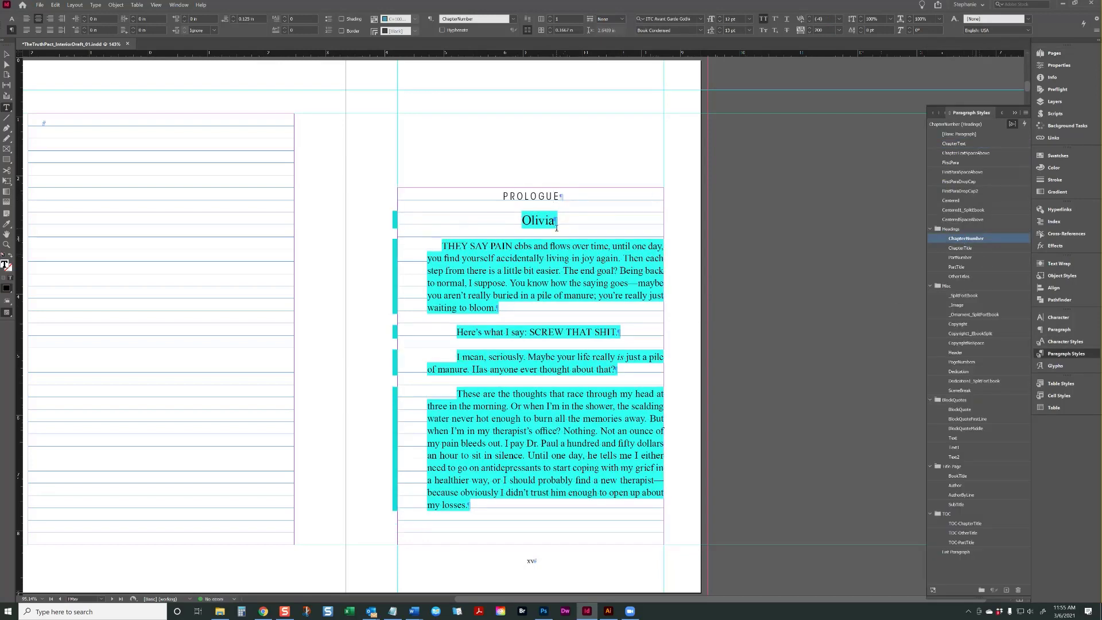
# - Apply the ChapterTitle style to the "Olivia" line and FirstParaDropCap to the Prologue's first paragraph
pyautogui.click(534, 230)
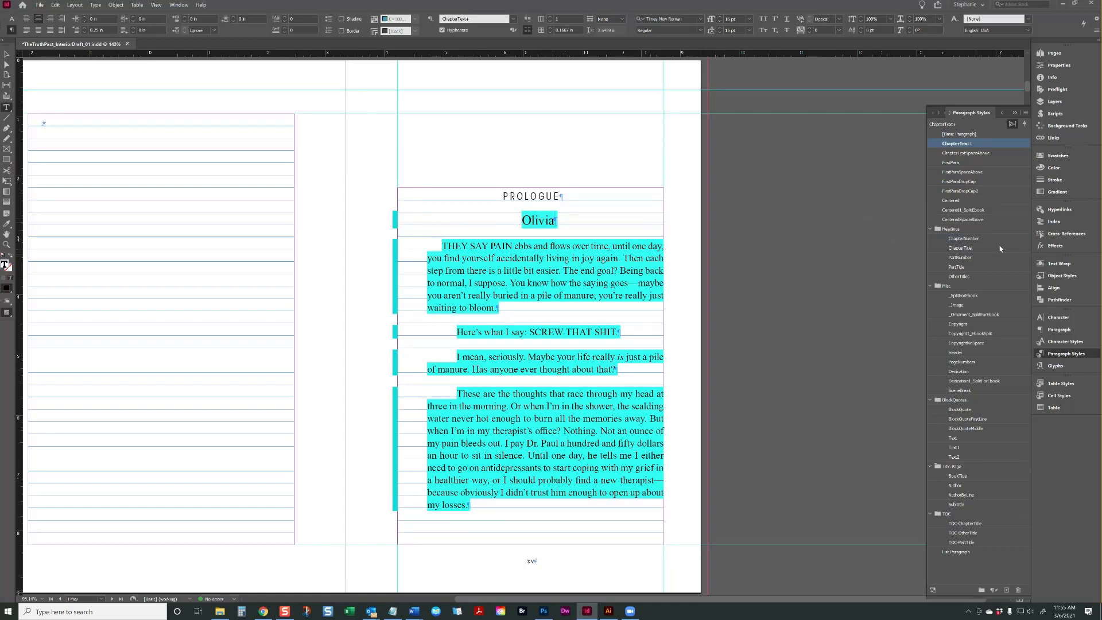
pyautogui.click(970, 248)
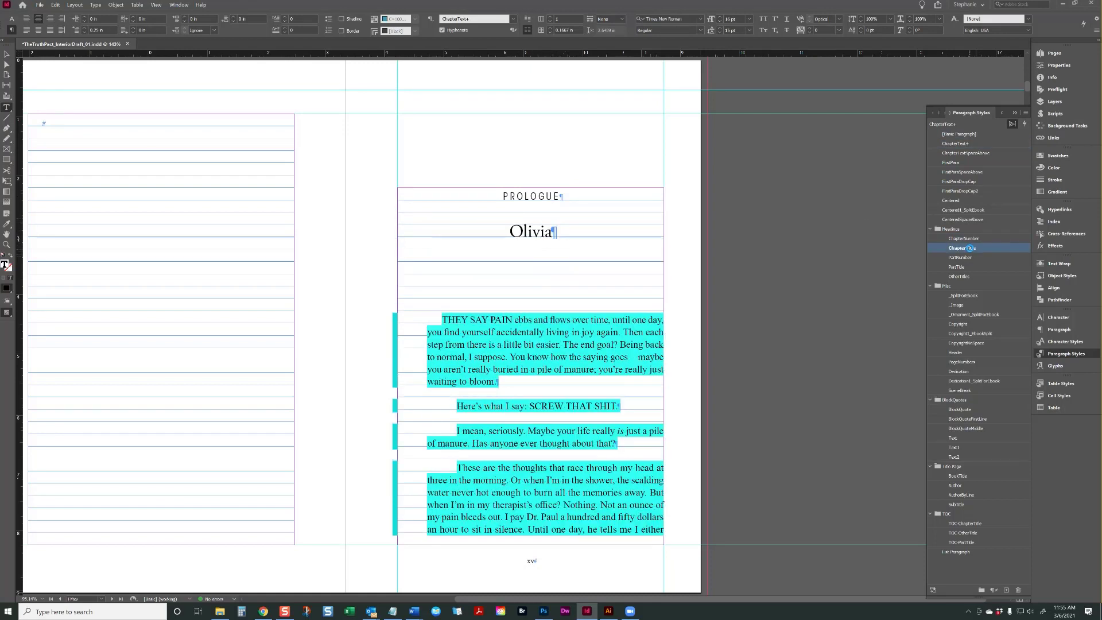
pyautogui.click(512, 307)
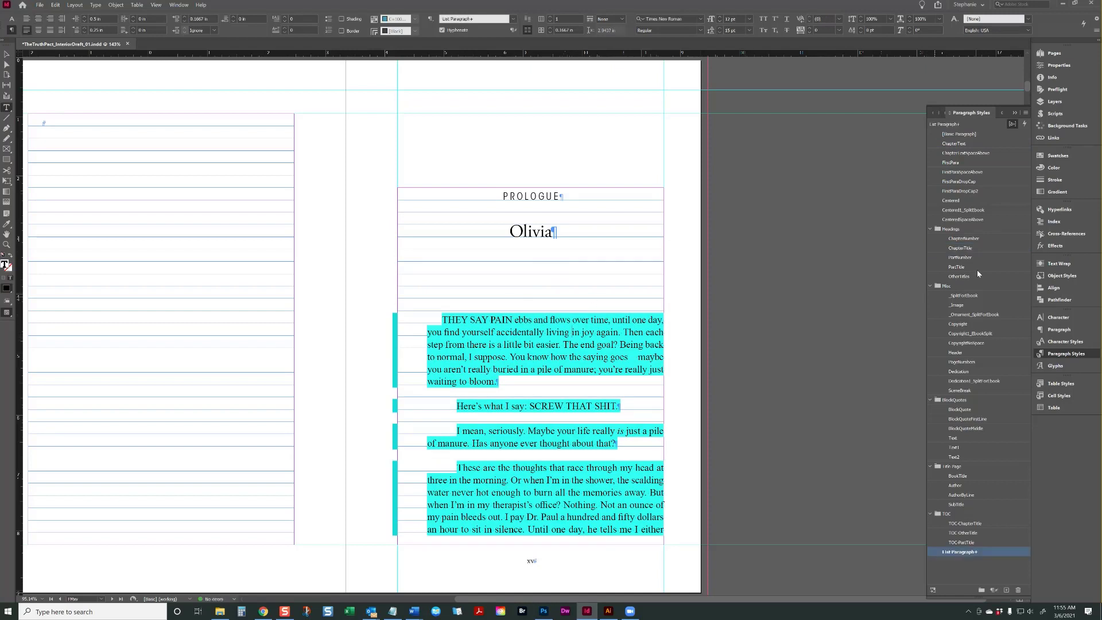
pyautogui.click(970, 182)
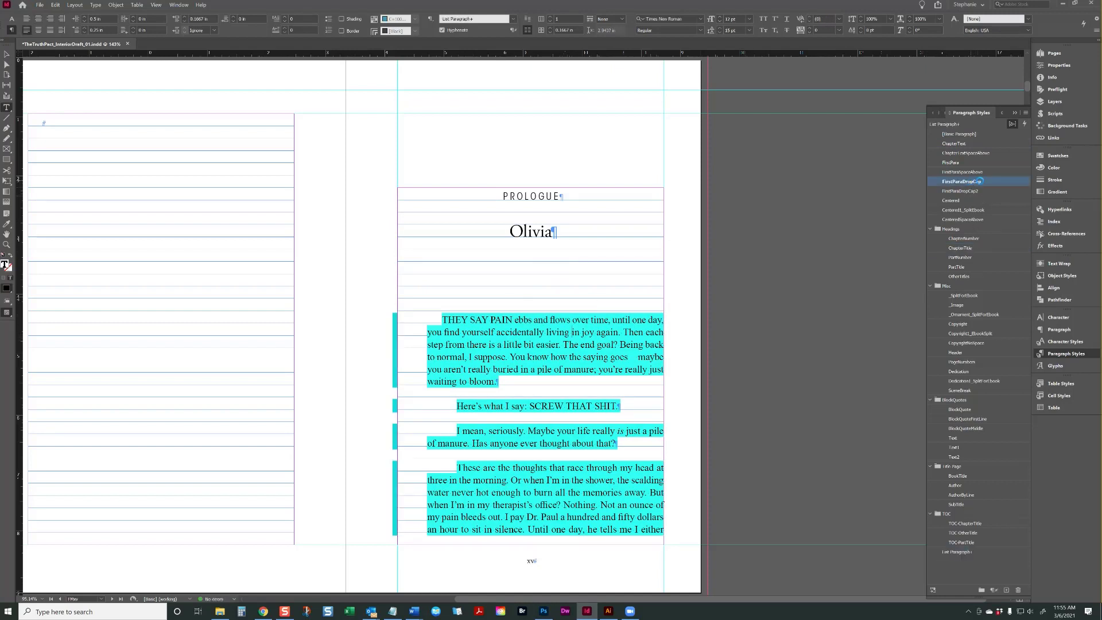
# - Delete the List Paragraph style and replace it with ChapterText
pyautogui.click(454, 383)
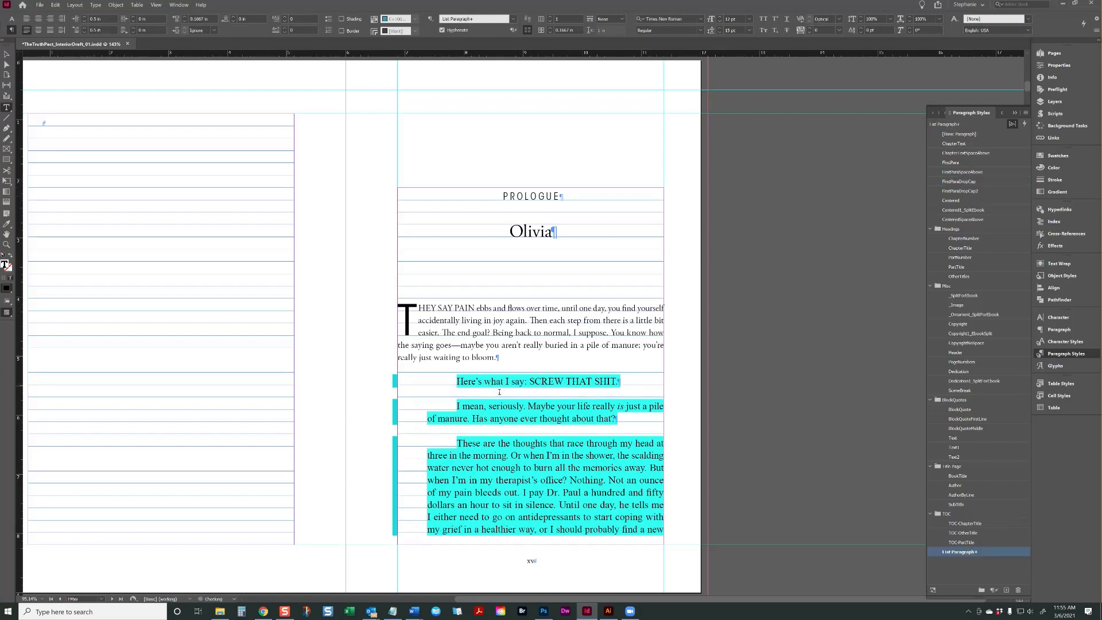
pyautogui.rightClick(978, 554)
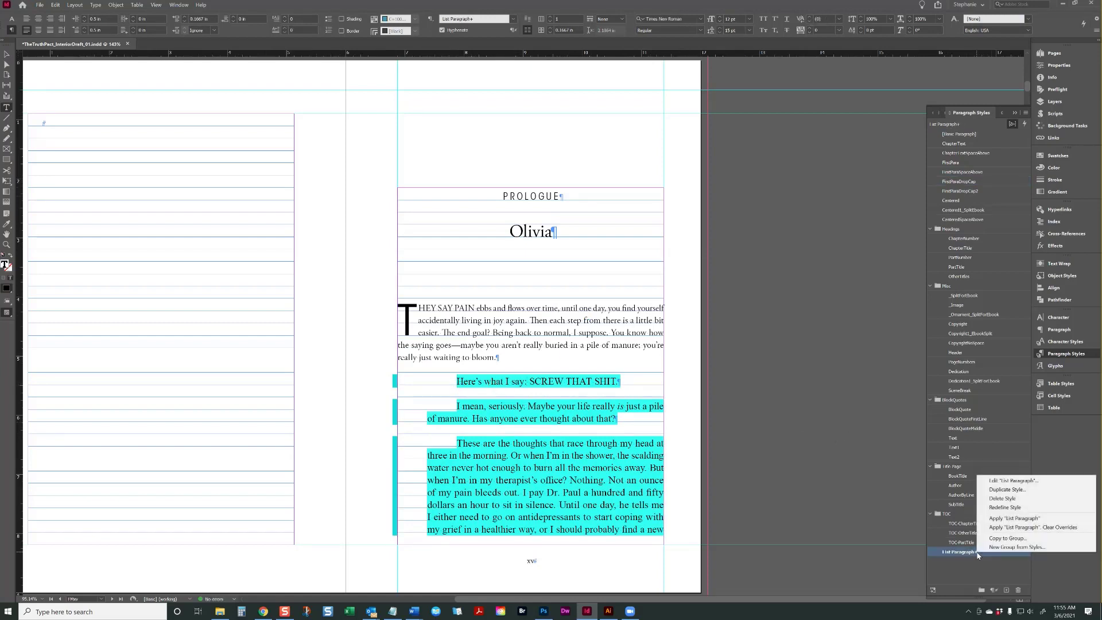
pyautogui.click(997, 499)
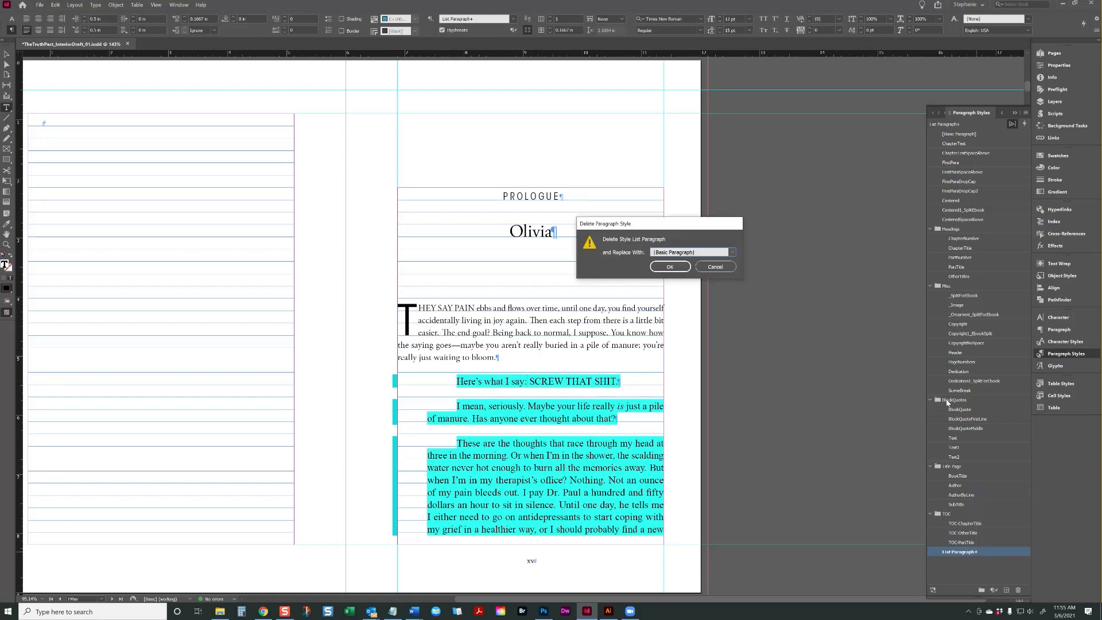
pyautogui.click(675, 253)
pyautogui.click(680, 279)
pyautogui.click(671, 268)
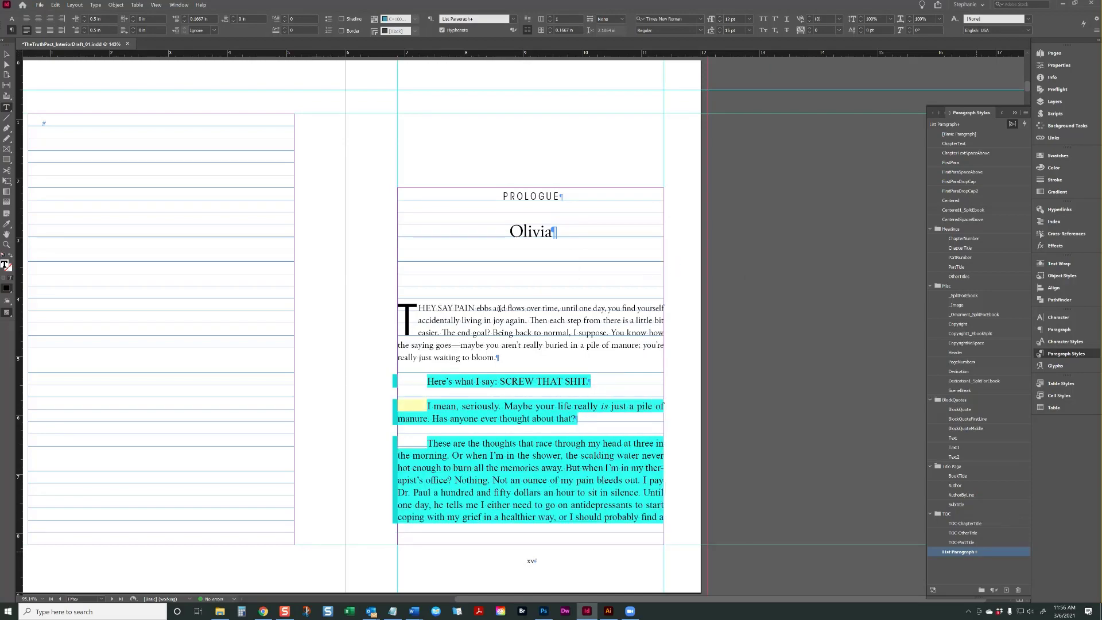
# - Clear all overrides from the Prologue text, from "Here's what I say" through "I was all the way broken."
pyautogui.scroll(-20, 426, 375)
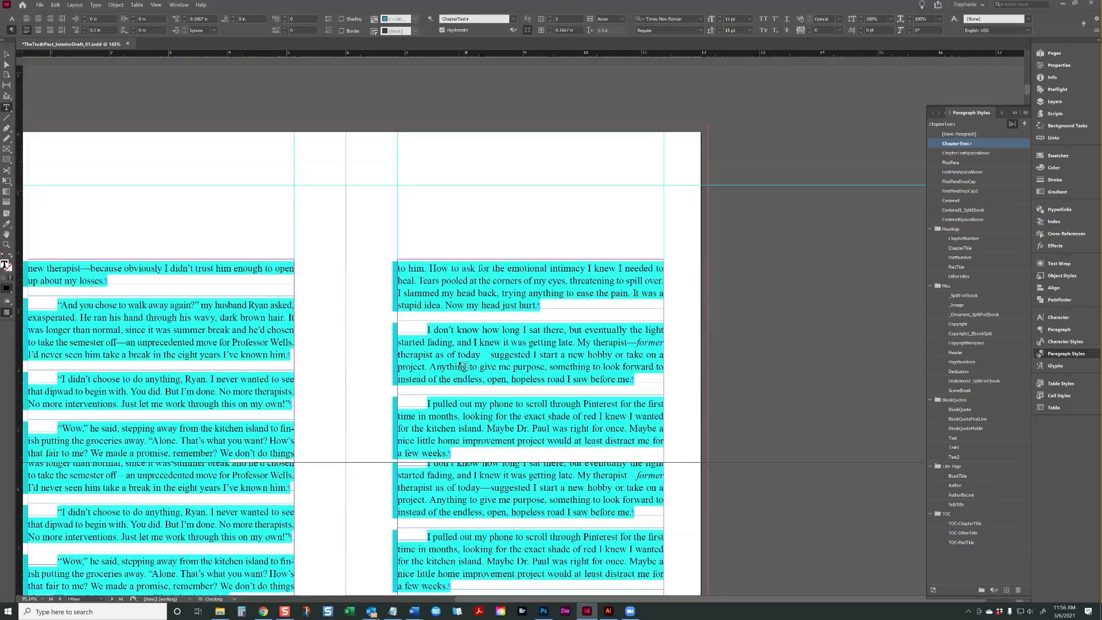
pyautogui.scroll(-3, 459, 362)
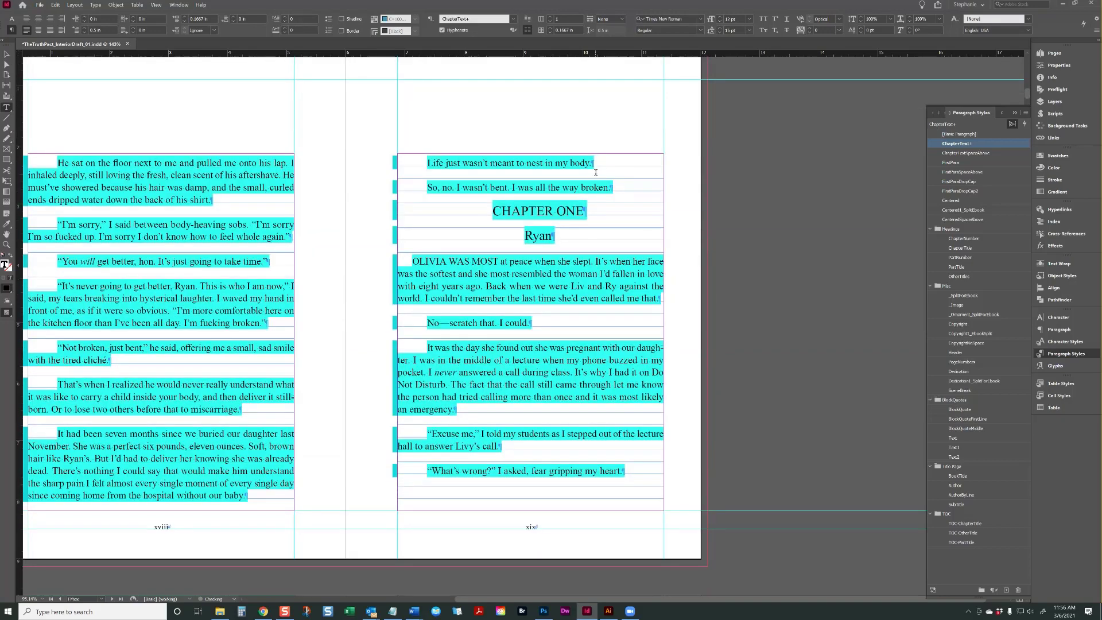
pyautogui.keyDown('shift'); pyautogui.click(621, 188); pyautogui.keyUp('shift')
pyautogui.rightClick(577, 185)
pyautogui.click(592, 244)
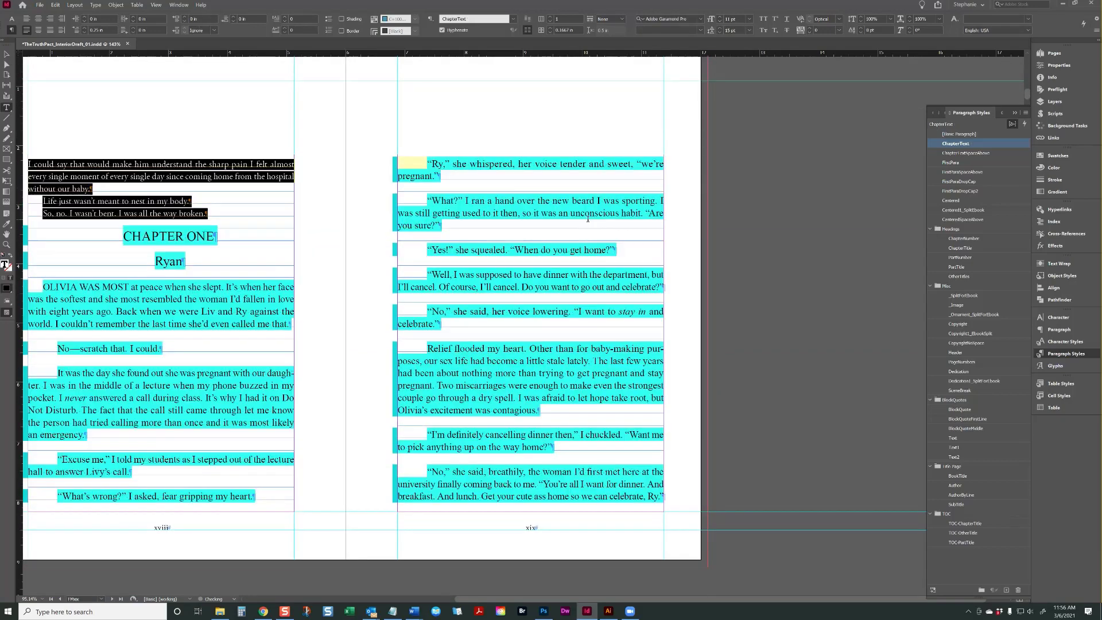
pyautogui.scroll(20, 575, 228)
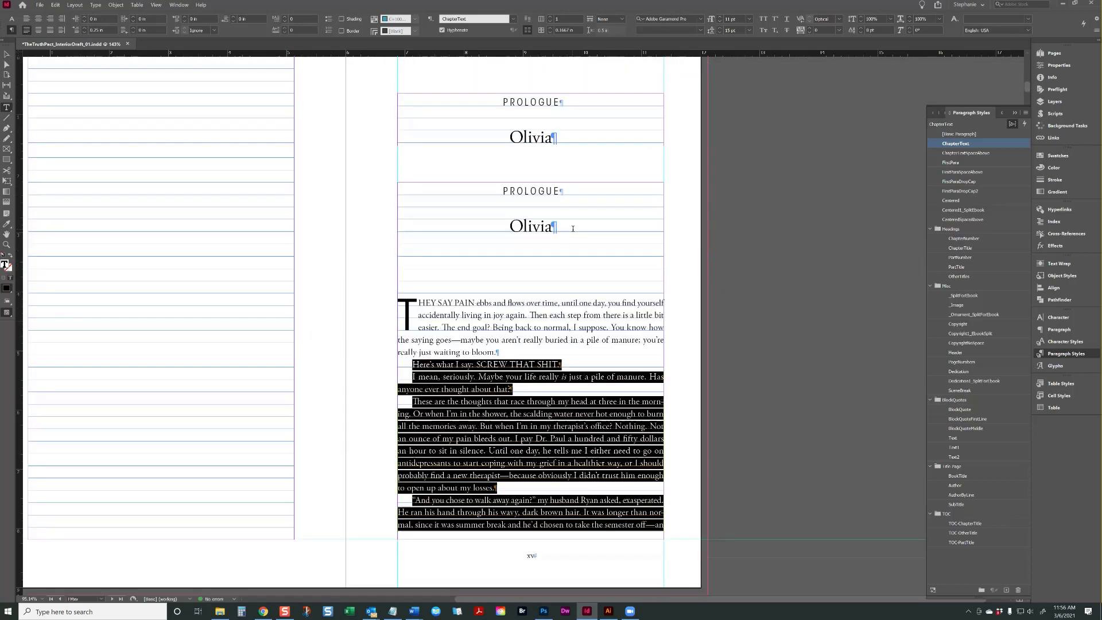
pyautogui.click(555, 314)
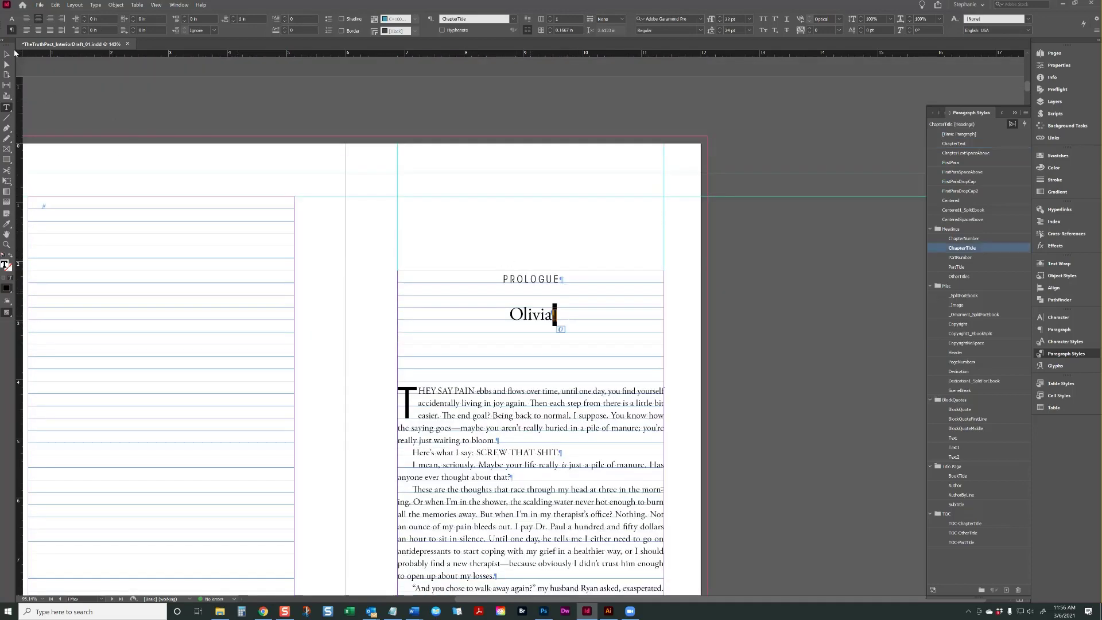
# - Examine the restyled Prologue opening, its page in the Pages list and the text spread that follows
pyautogui.click(7, 54)
pyautogui.scroll(-3, 313, 190)
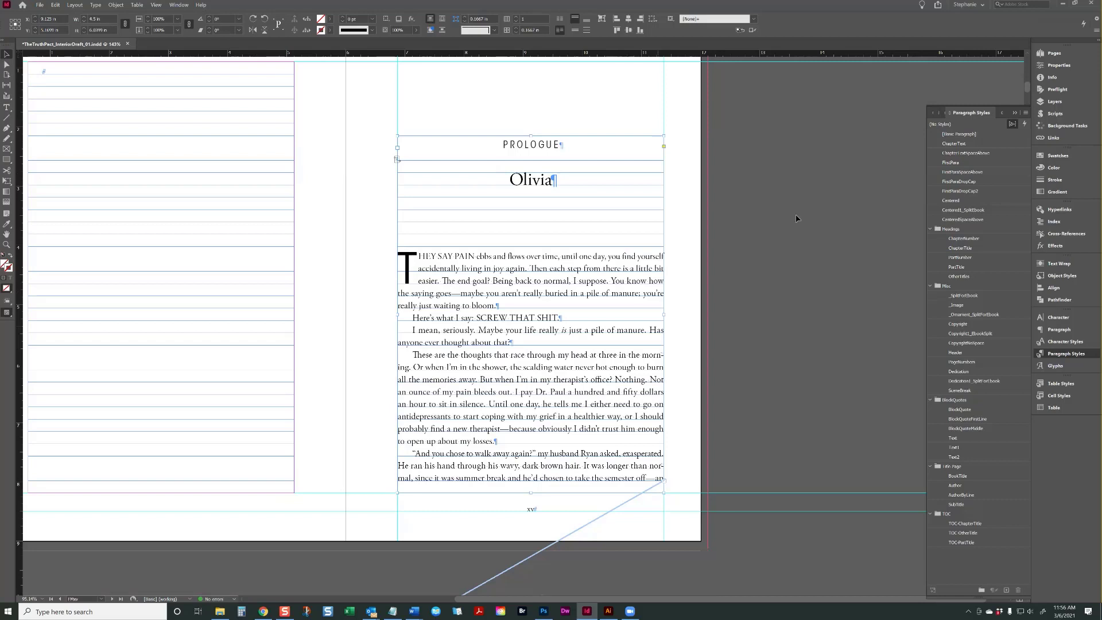
pyautogui.click(1054, 52)
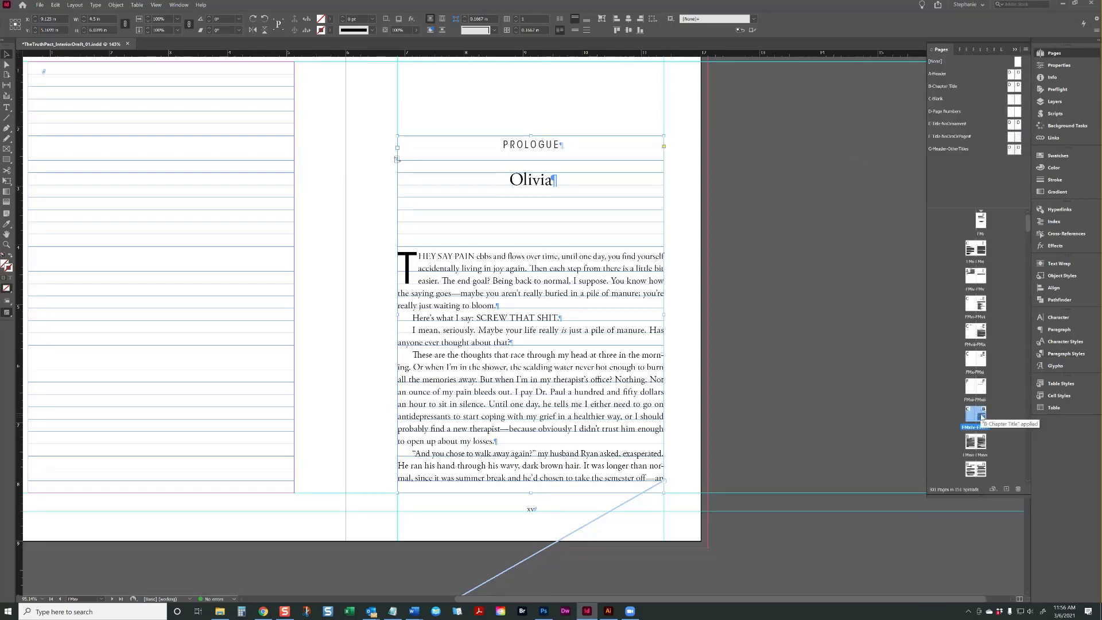
pyautogui.click(746, 367)
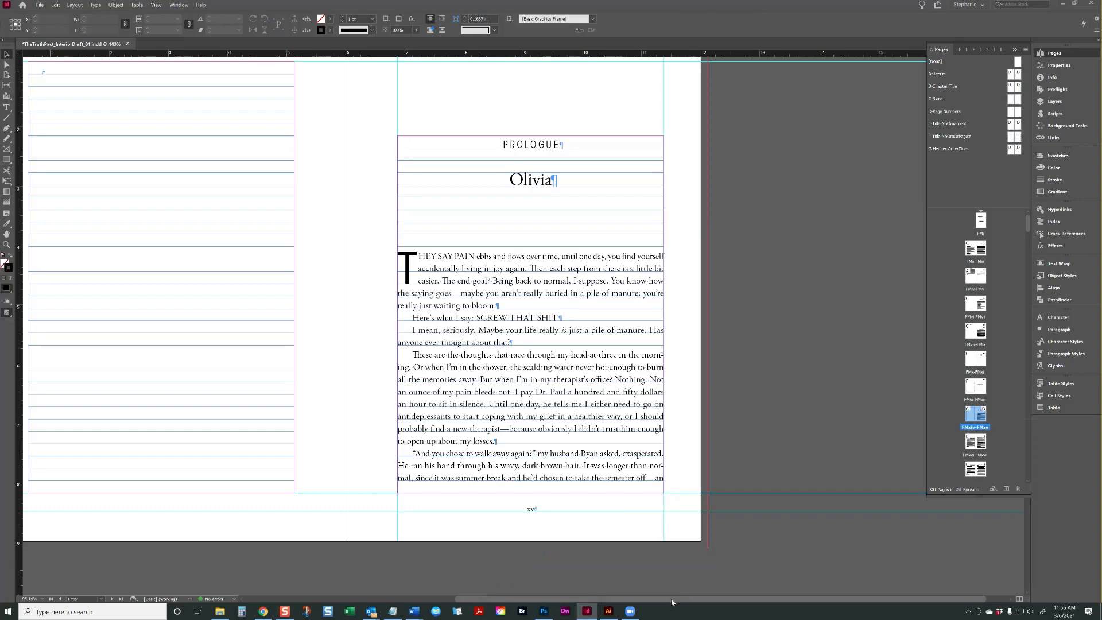
pyautogui.moveTo(671, 600); pyautogui.dragTo(599, 601)
pyautogui.scroll(-11, 609, 490)
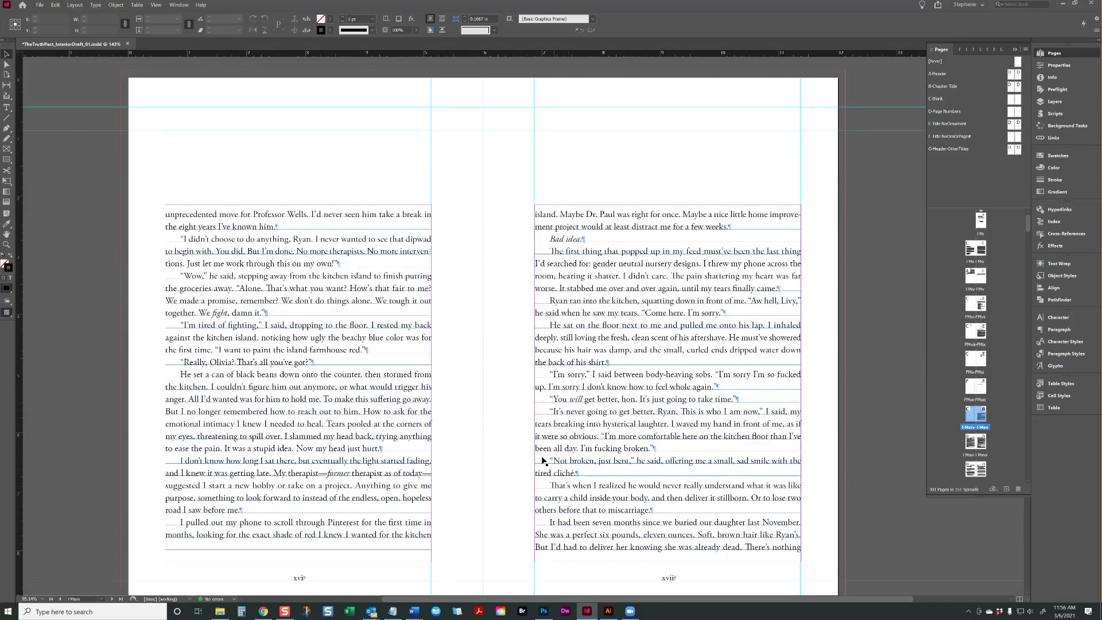
pyautogui.click(328, 365)
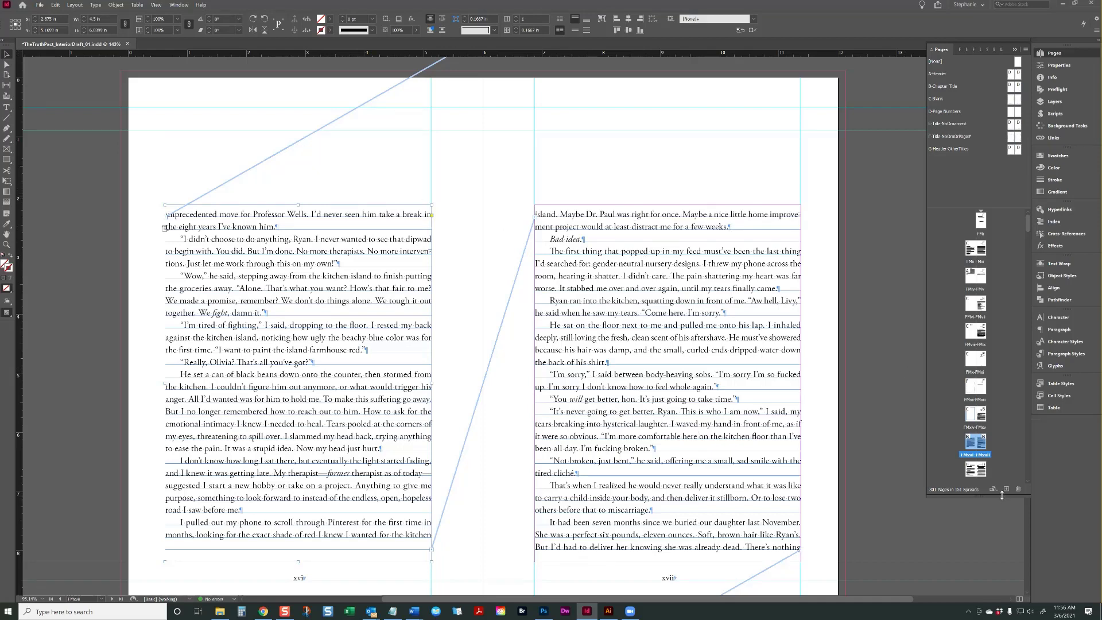
# - Select all pages from the one following the Prologue opening through the last page of the document
pyautogui.moveTo(1002, 494); pyautogui.dragTo(1001, 554)
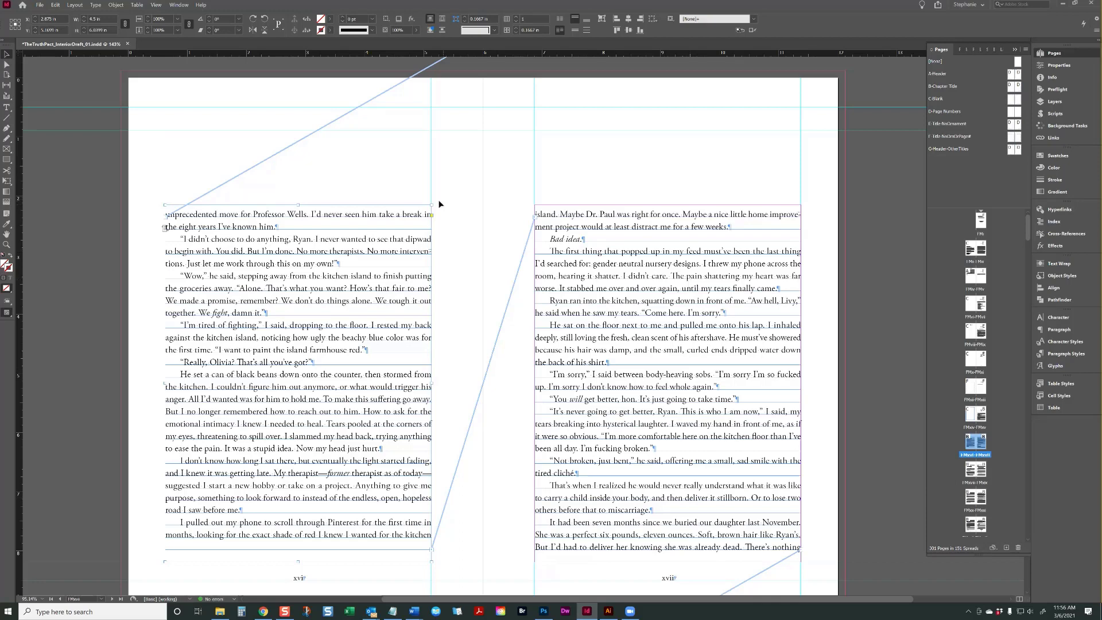
pyautogui.doubleClick(970, 442)
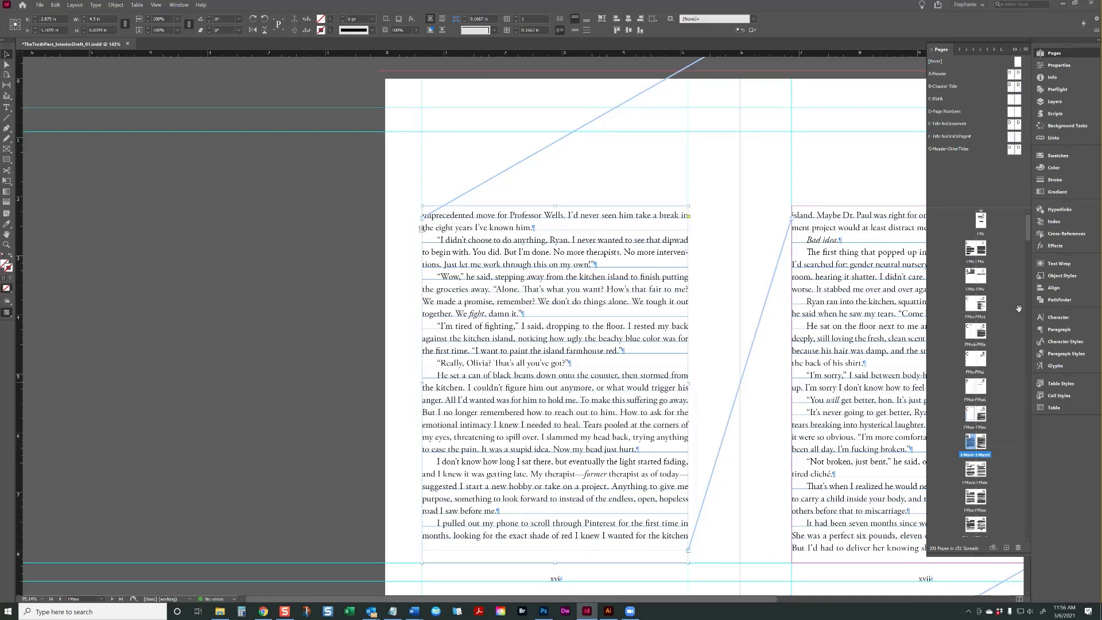
pyautogui.moveTo(1027, 231); pyautogui.dragTo(1025, 551)
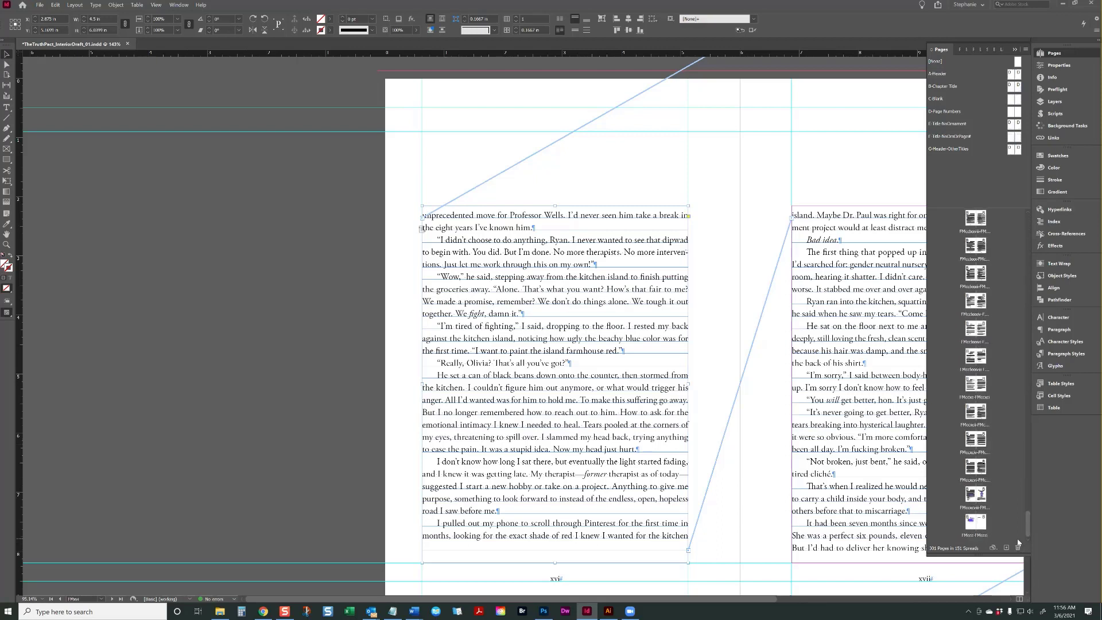
pyautogui.keyDown('shift'); pyautogui.click(983, 523); pyautogui.keyUp('shift')
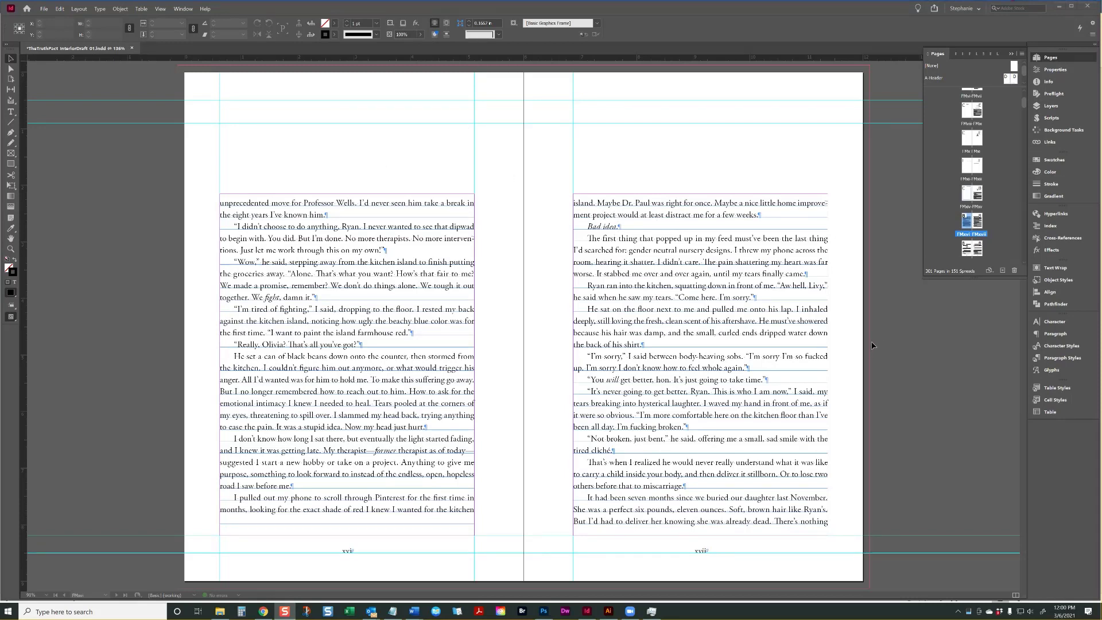
# - Try to apply the A-Header master to all pages from FMxvi through the last page of the document
pyautogui.moveTo(1001, 278); pyautogui.dragTo(987, 493)
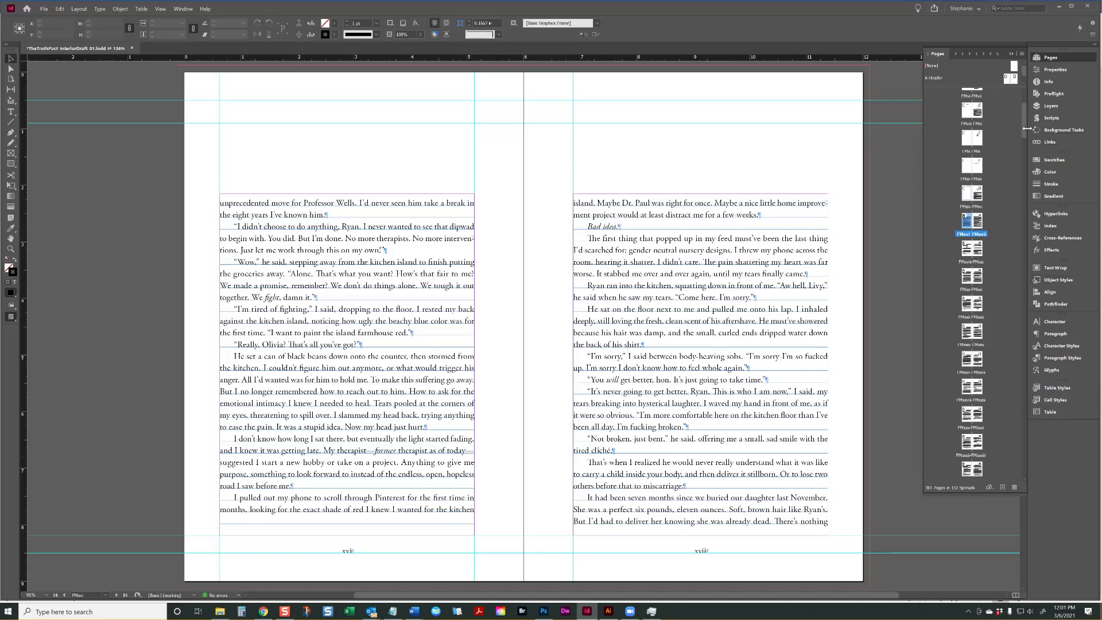
pyautogui.moveTo(1025, 131); pyautogui.dragTo(1027, 492)
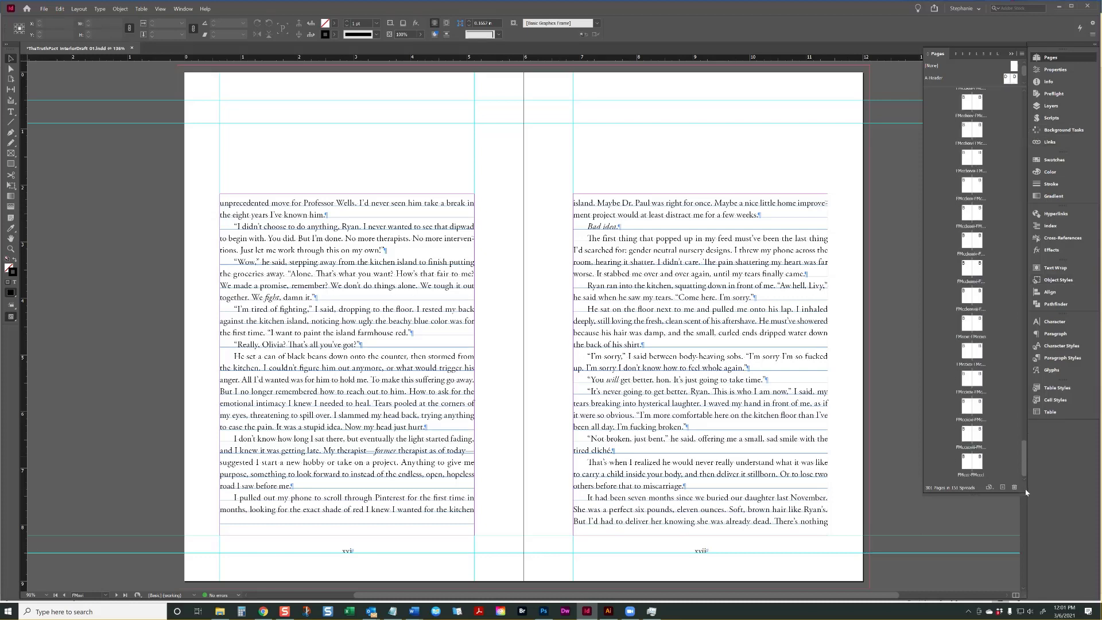
pyautogui.keyDown('shift'); pyautogui.click(981, 458); pyautogui.keyUp('shift')
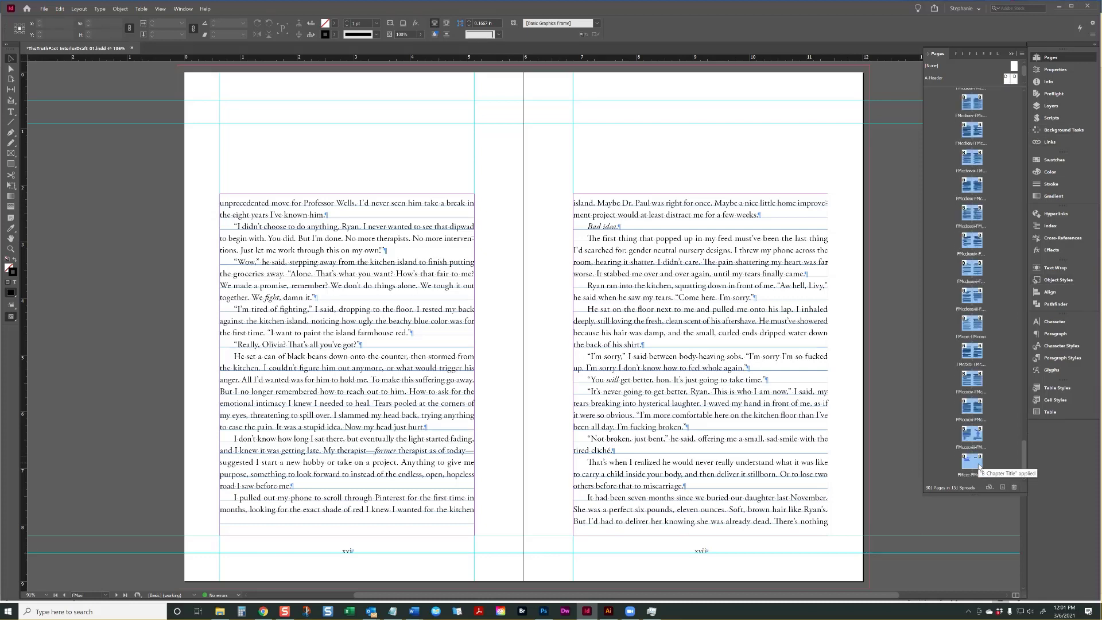
pyautogui.rightClick(981, 455)
pyautogui.click(997, 517)
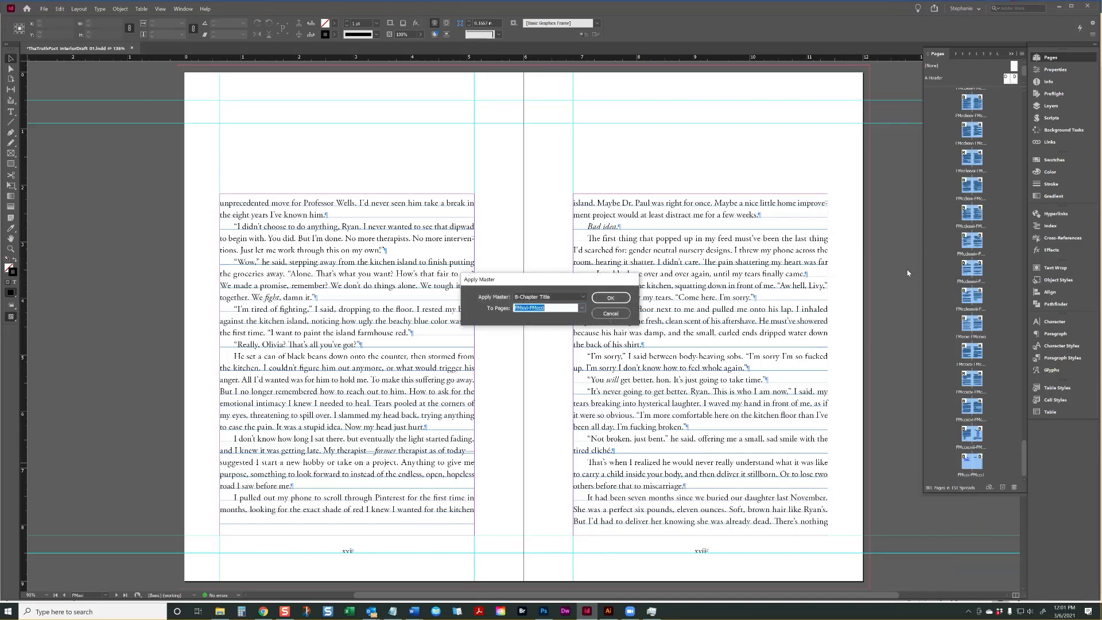
pyautogui.click(577, 302)
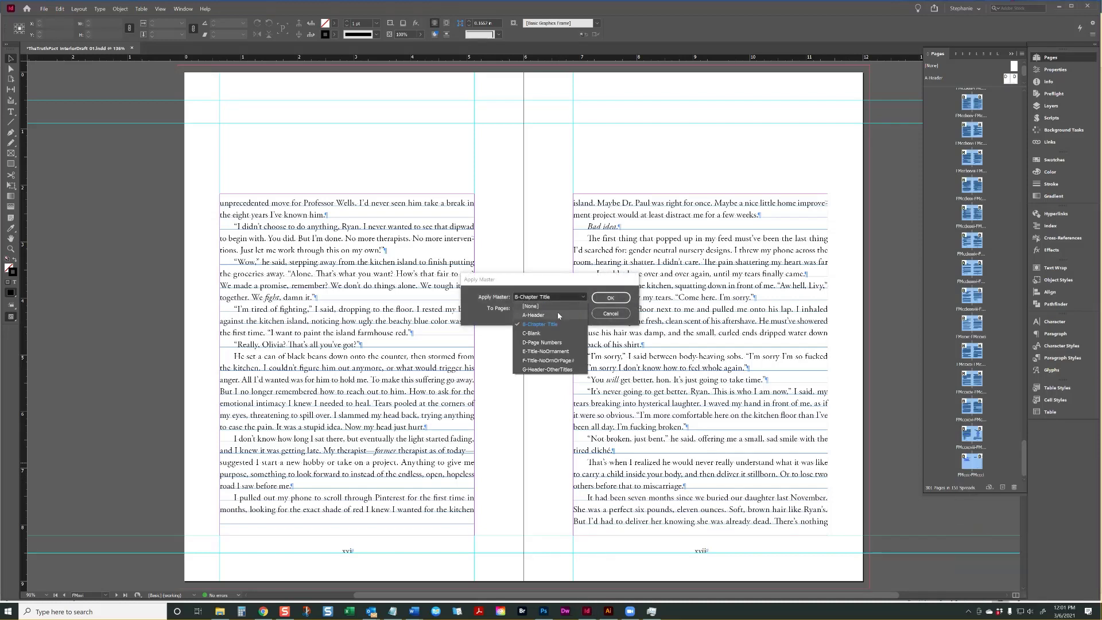
pyautogui.click(558, 314)
pyautogui.click(611, 298)
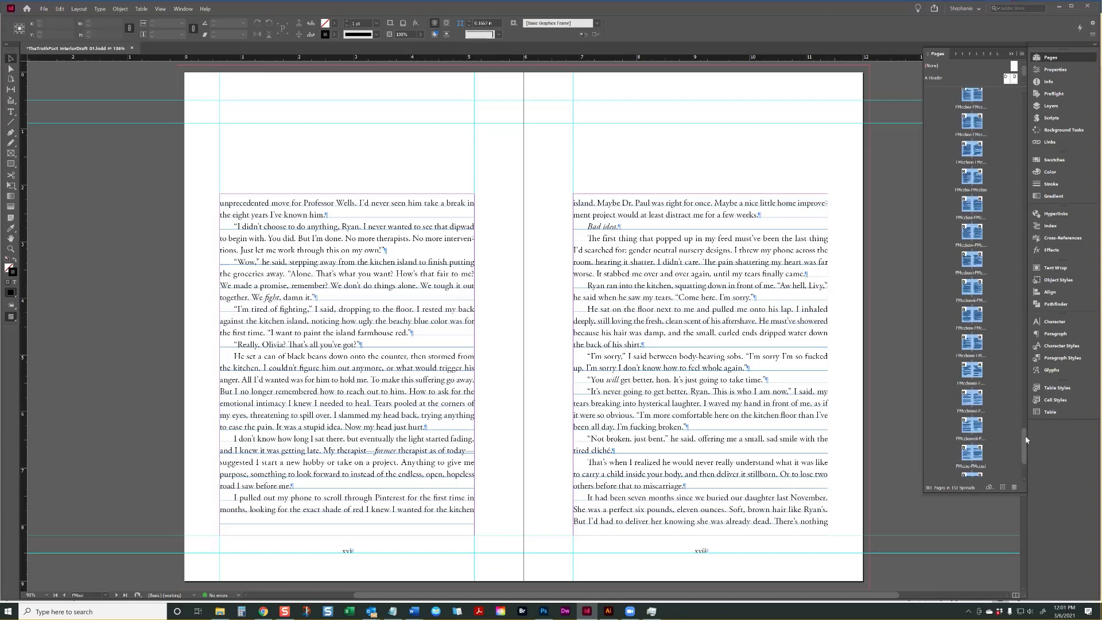
# - Reselect the pages from FMxvi through the end of the document and apply the A-Header master to them
pyautogui.moveTo(1025, 436); pyautogui.dragTo(1021, 112)
pyautogui.doubleClick(968, 191)
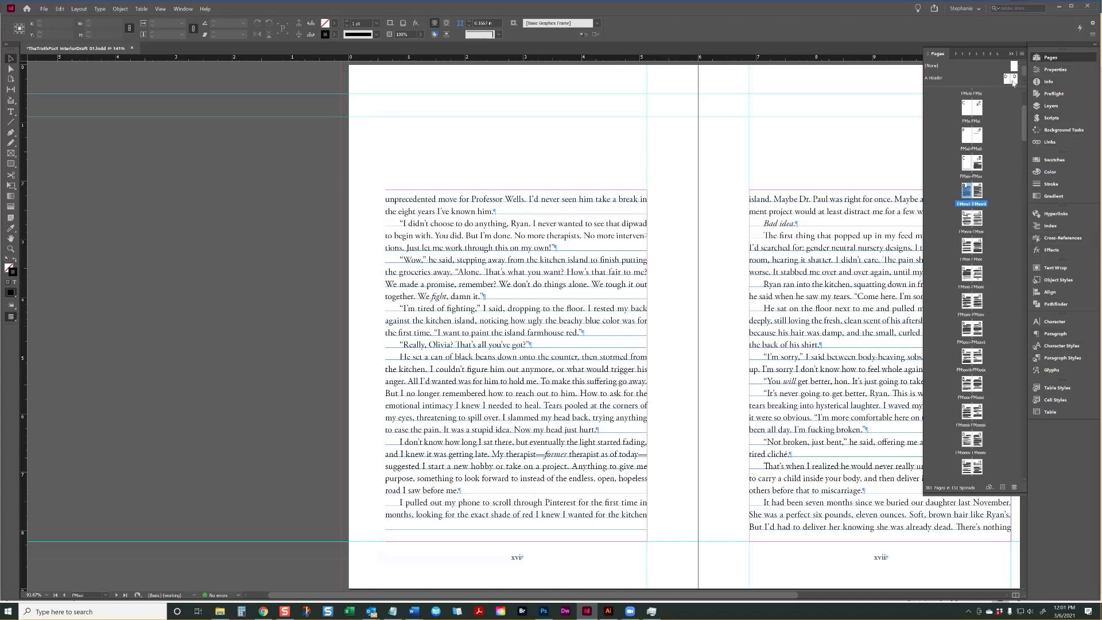
pyautogui.click(182, 8)
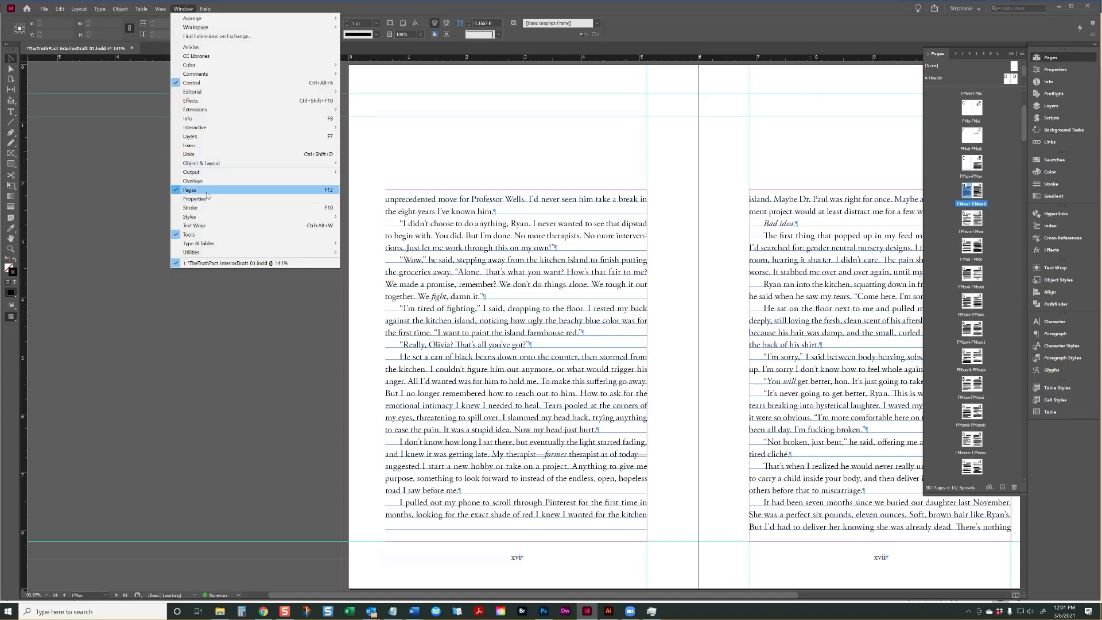
pyautogui.click(526, 11)
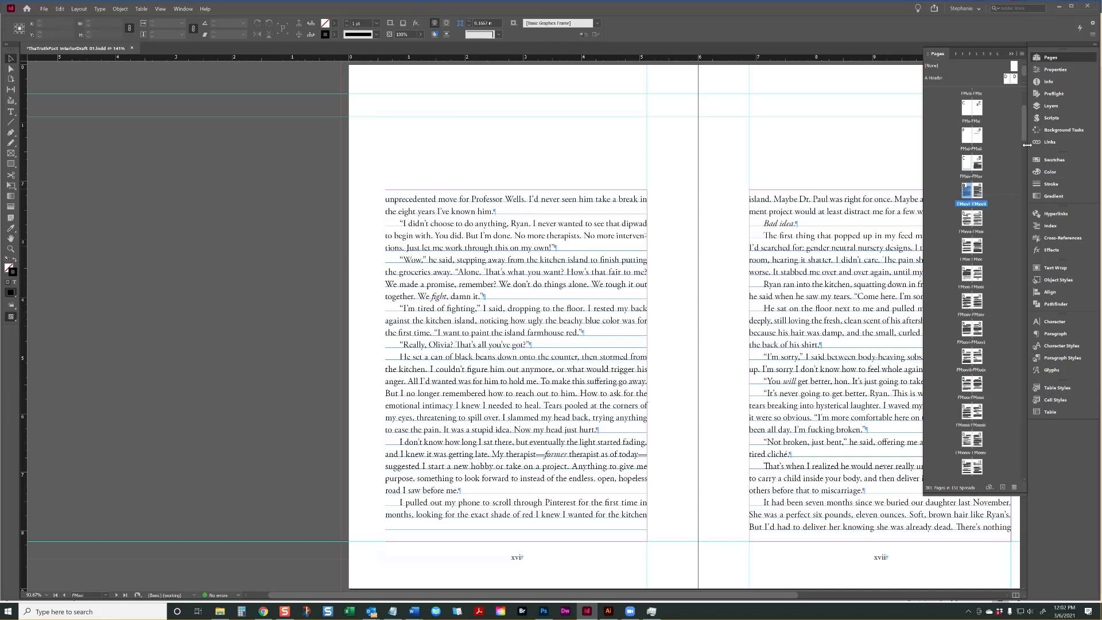
pyautogui.scroll(-5, 1025, 130)
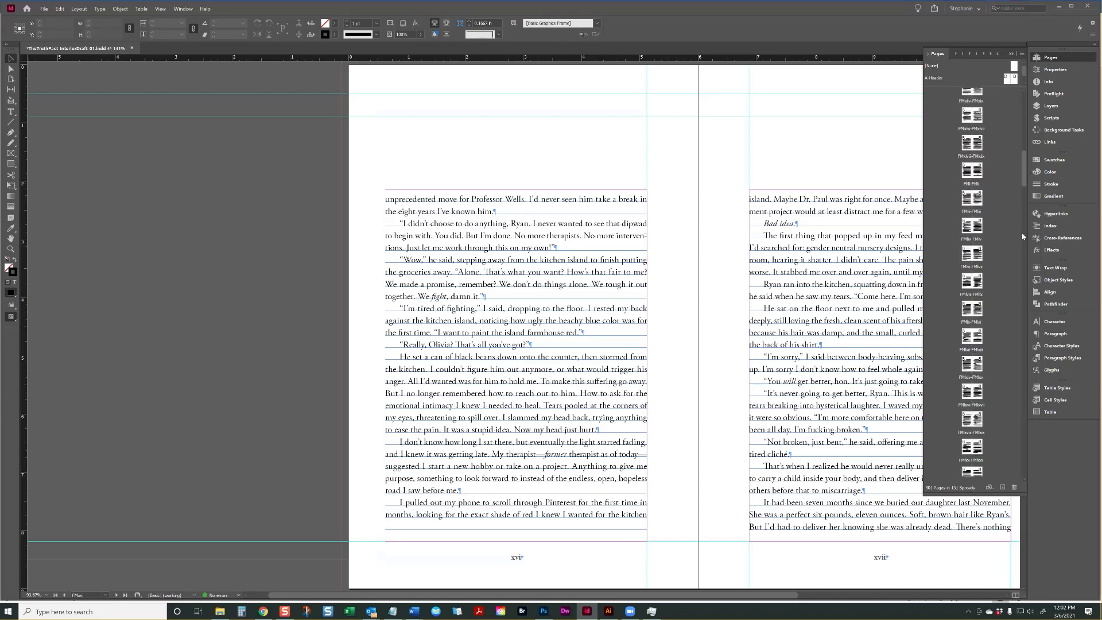
pyautogui.scroll(-15, 1022, 237)
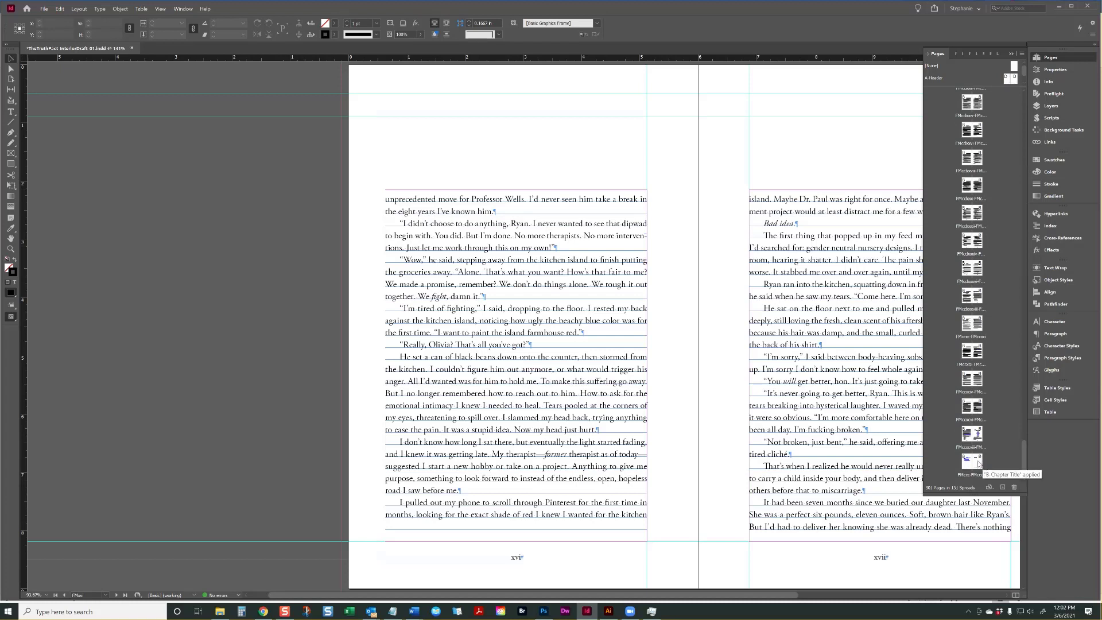
pyautogui.keyDown('shift'); pyautogui.click(979, 464); pyautogui.keyUp('shift')
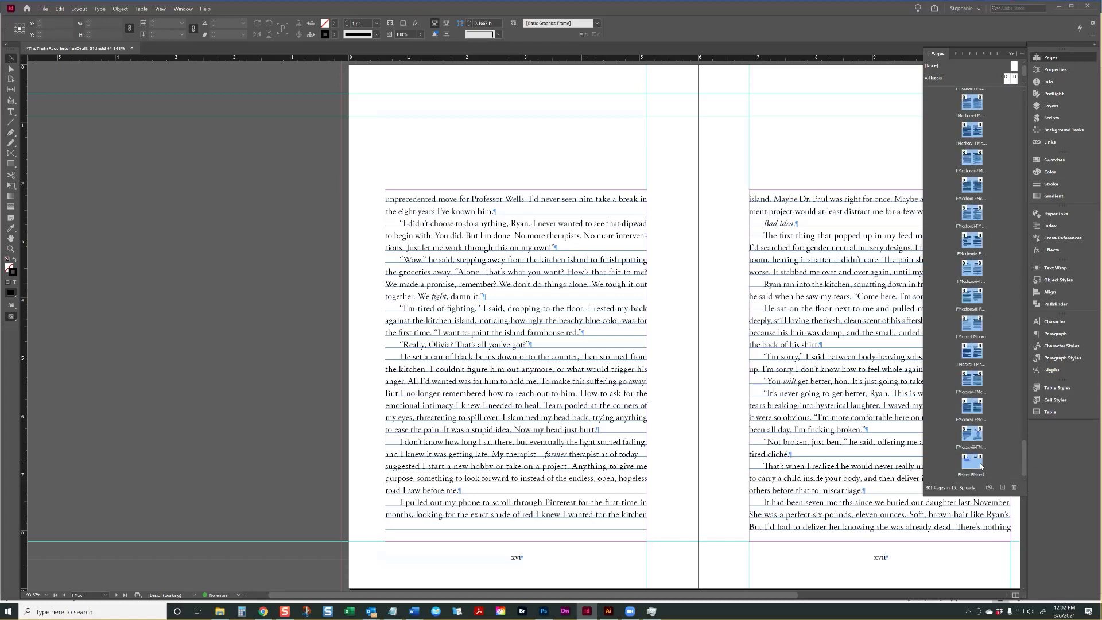
pyautogui.rightClick(977, 464)
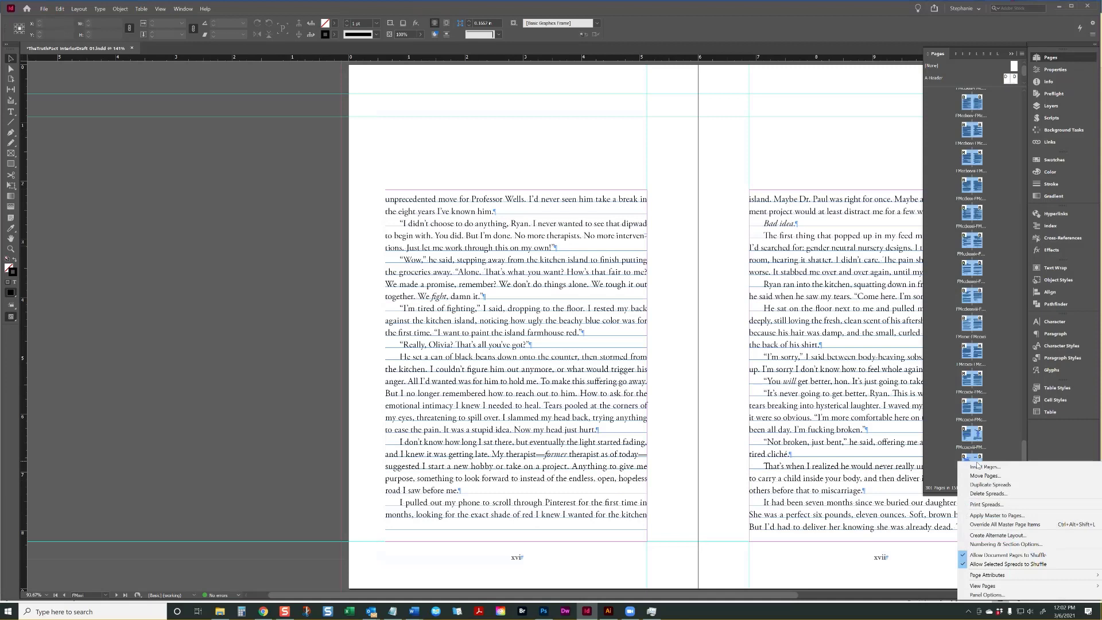
pyautogui.click(973, 519)
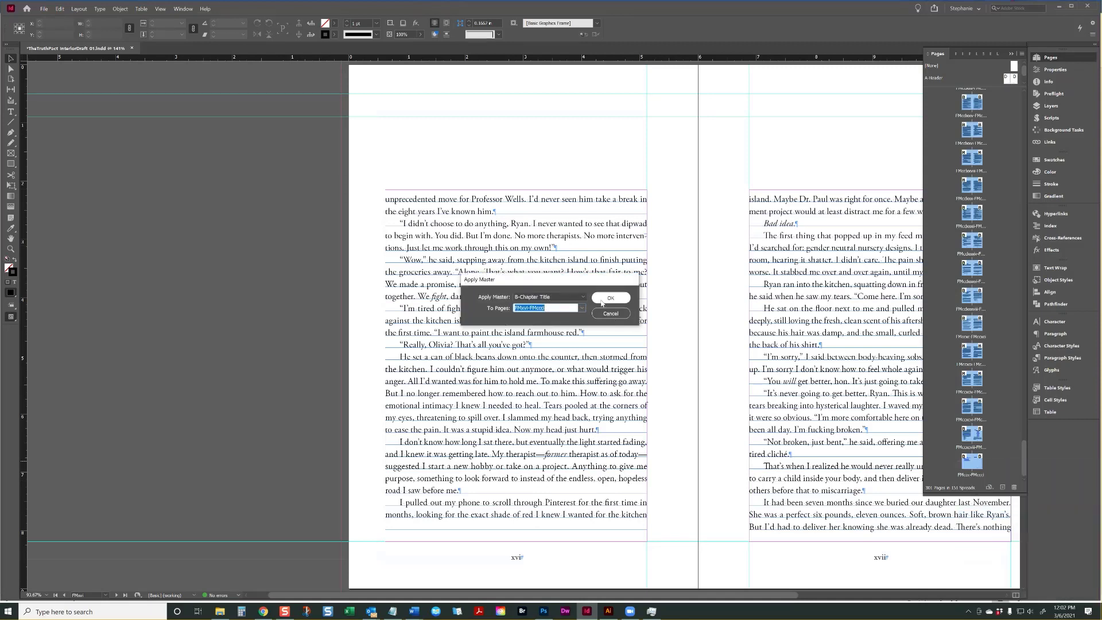
pyautogui.click(575, 296)
pyautogui.click(533, 315)
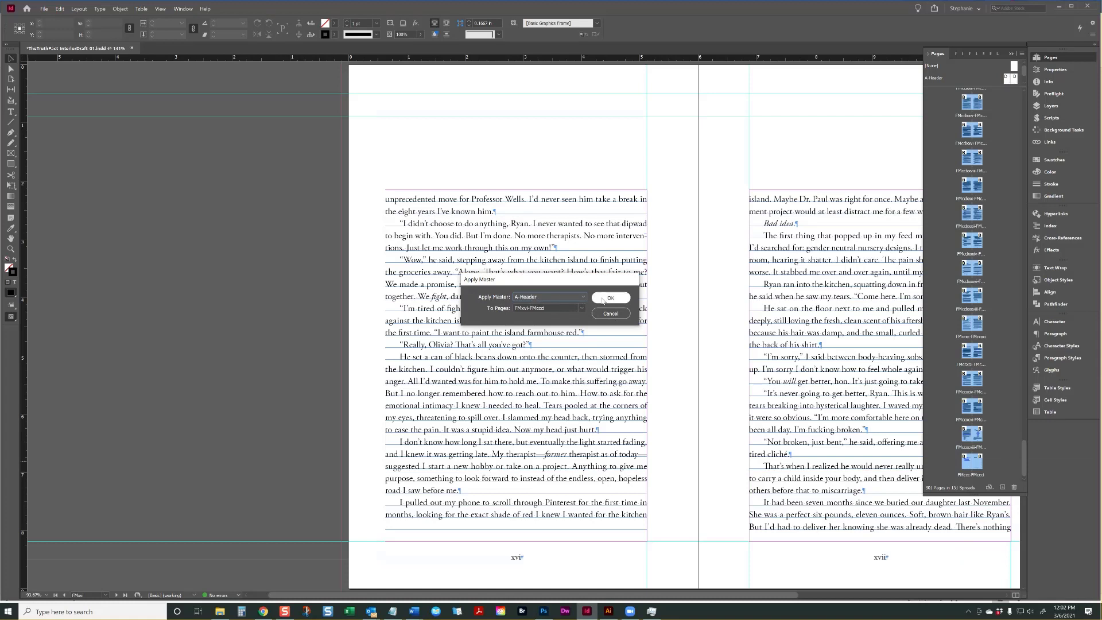
pyautogui.click(602, 300)
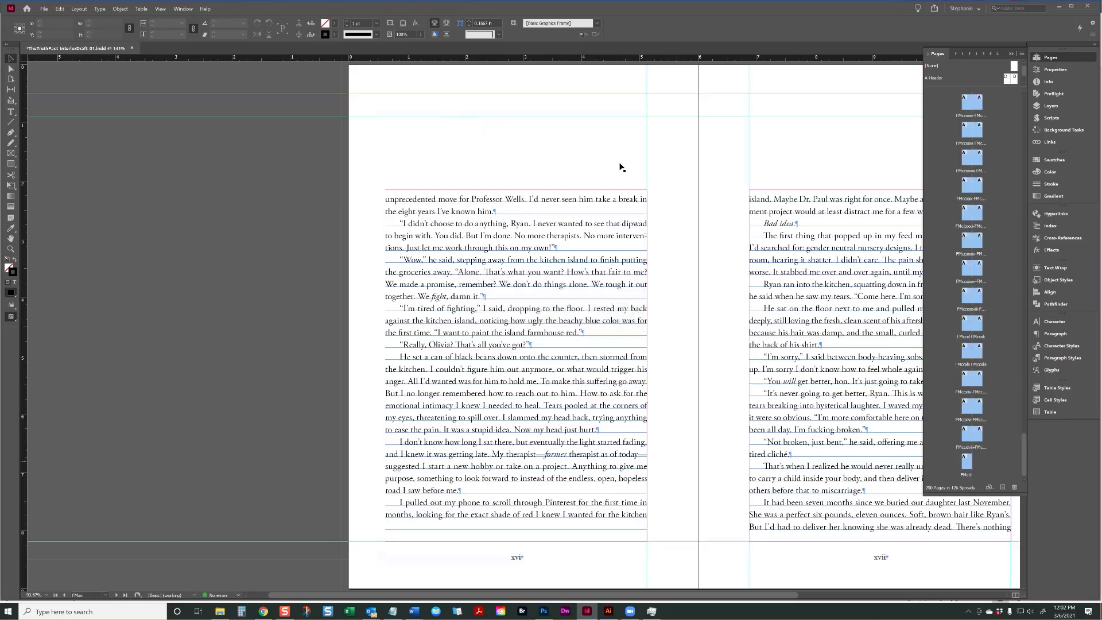
# - Examine the headers and text flow on the xvi–xvii spread and compare them with the Prologue opening page
pyautogui.hotkey('ctrl', 'alt', '0')
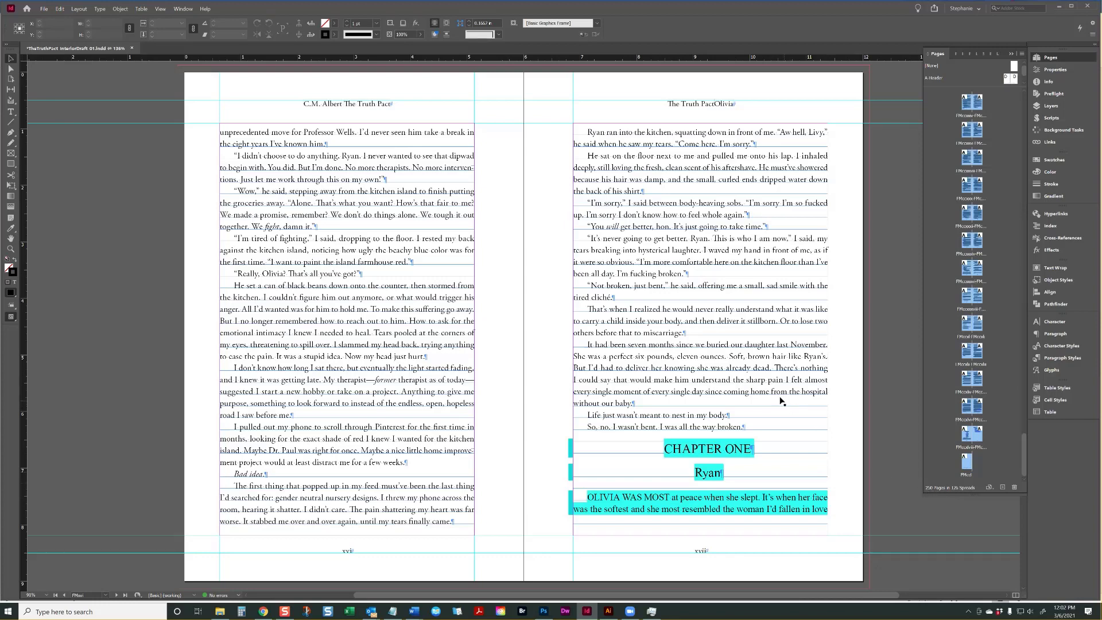
pyautogui.moveTo(1023, 466); pyautogui.dragTo(1025, 86)
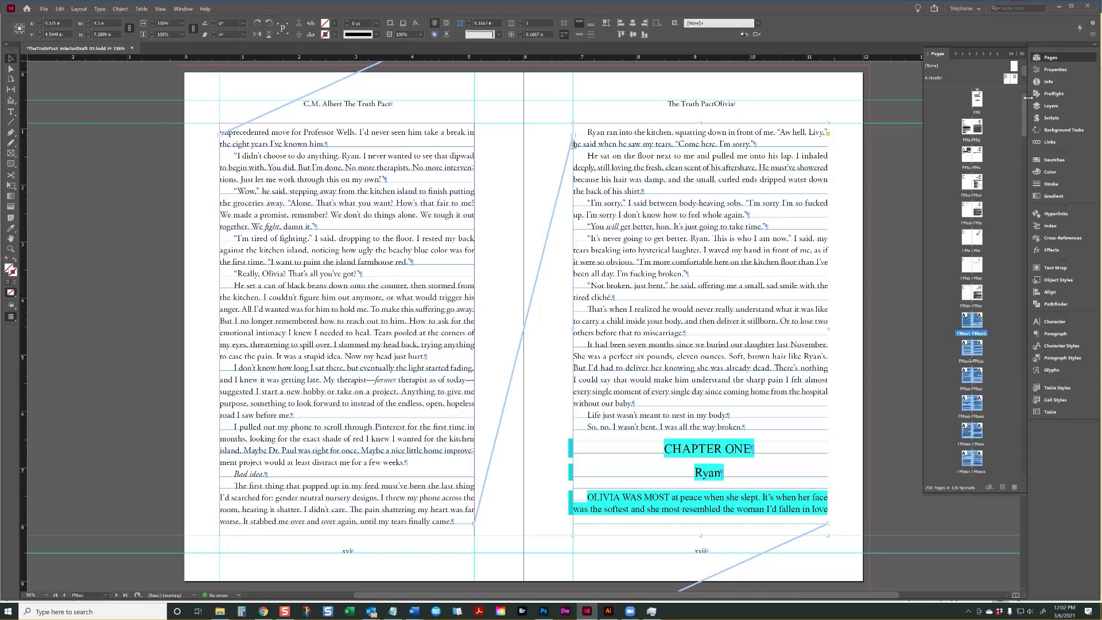
pyautogui.click(981, 293)
pyautogui.doubleClick(980, 293)
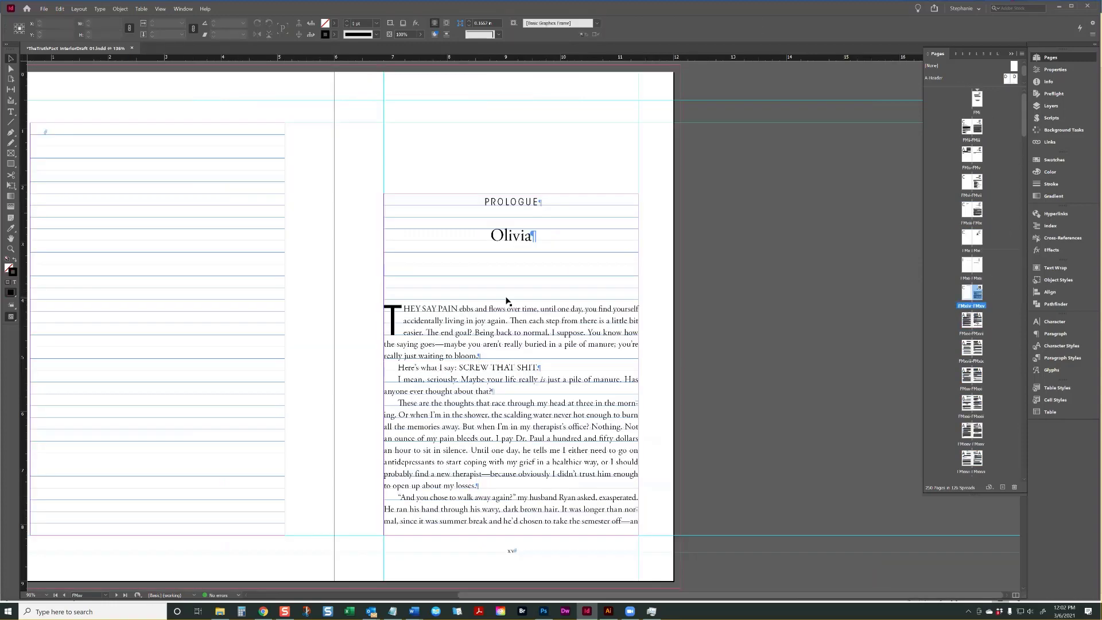
pyautogui.moveTo(592, 597); pyautogui.dragTo(516, 595)
pyautogui.scroll(-8, 620, 462)
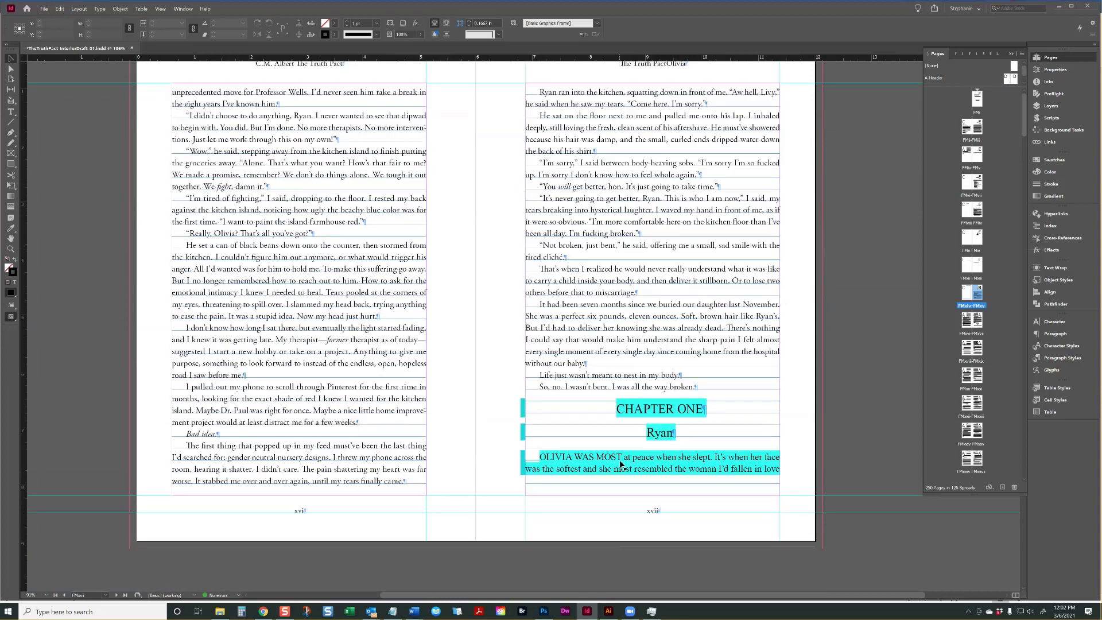
# - Apply the ChapterNumber paragraph style from the Headings group to the "CHAPTER ONE" line below the end of the Prologue
pyautogui.click(657, 418)
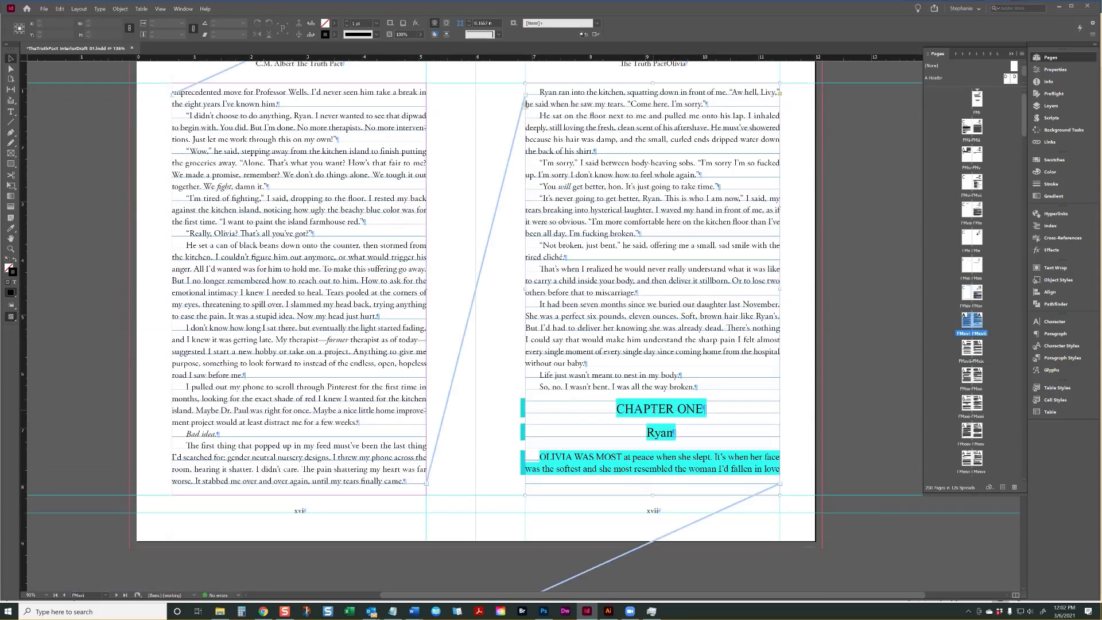
pyautogui.doubleClick(653, 407)
pyautogui.tripleClick(620, 408)
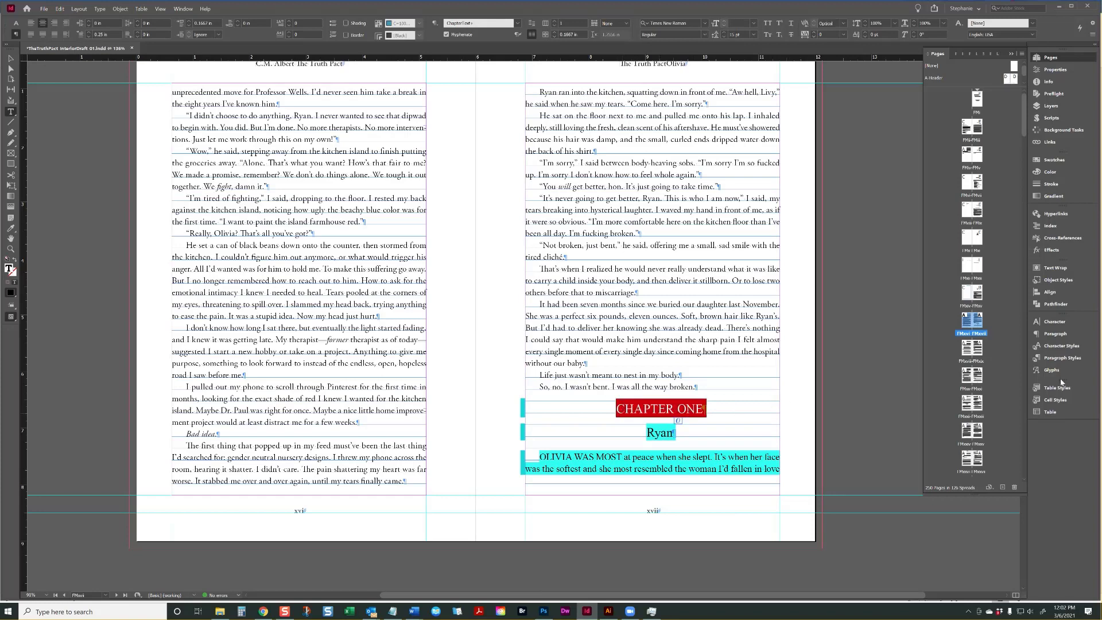
pyautogui.click(1066, 358)
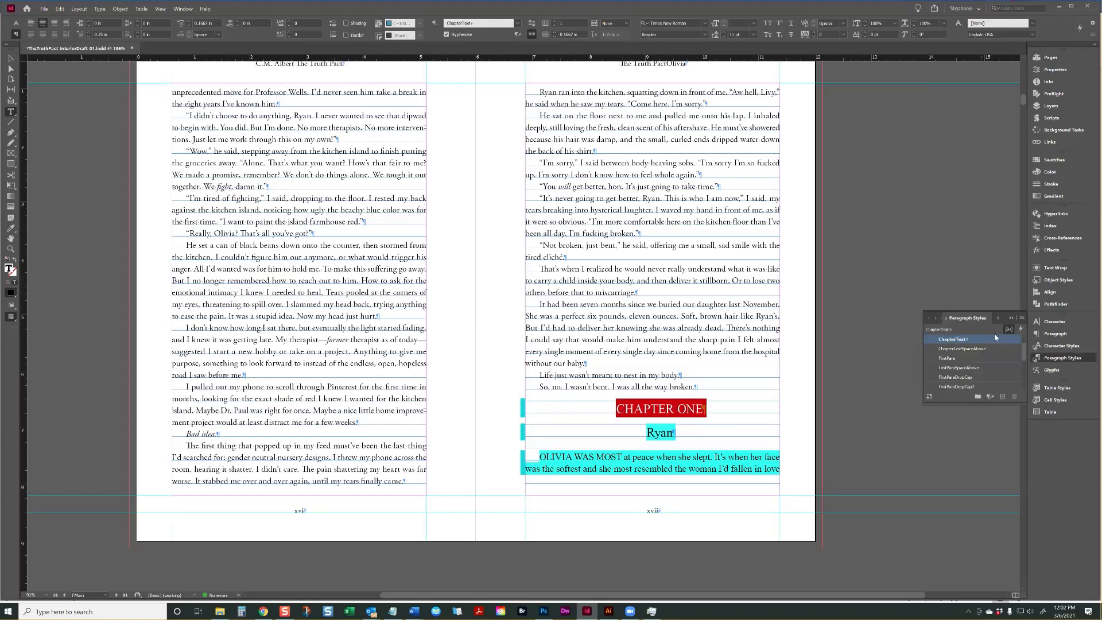
pyautogui.moveTo(1002, 310); pyautogui.dragTo(1002, 112)
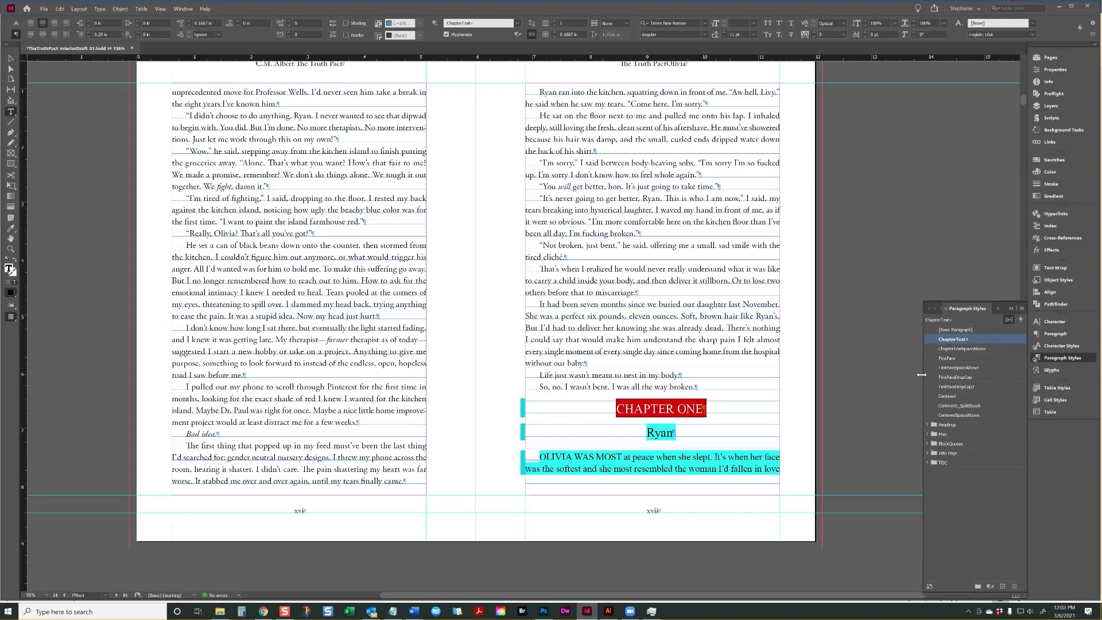
pyautogui.click(927, 425)
pyautogui.click(970, 435)
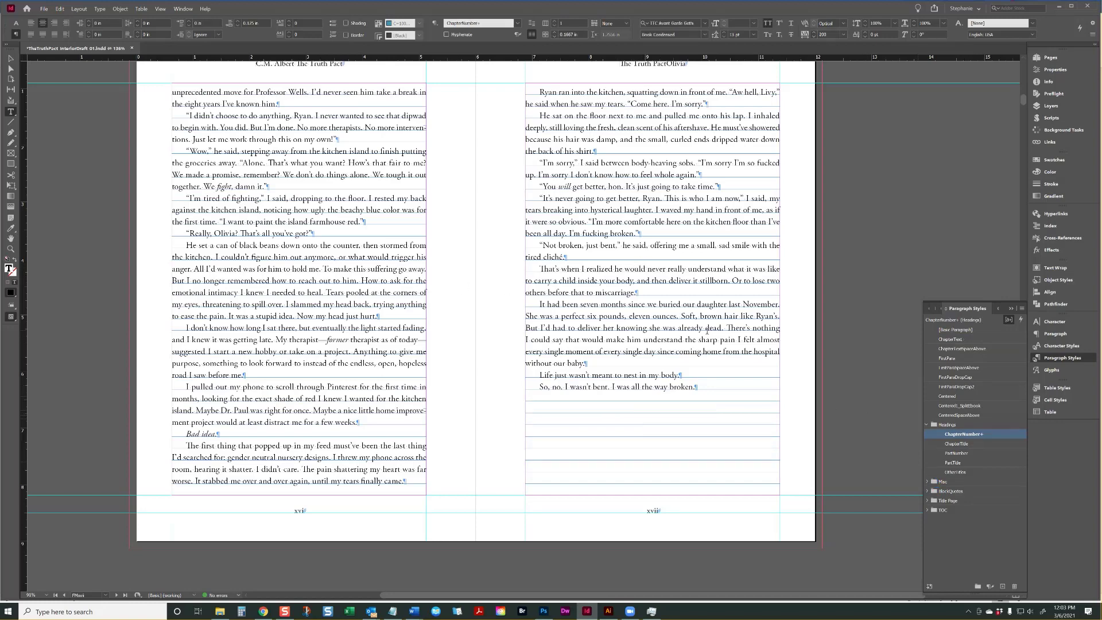
# - Reapply the ChapterNumber style to the "CHAPTER ONE" heading with its overrides cleared
pyautogui.scroll(-5, 626, 347)
pyautogui.scroll(-4, 627, 347)
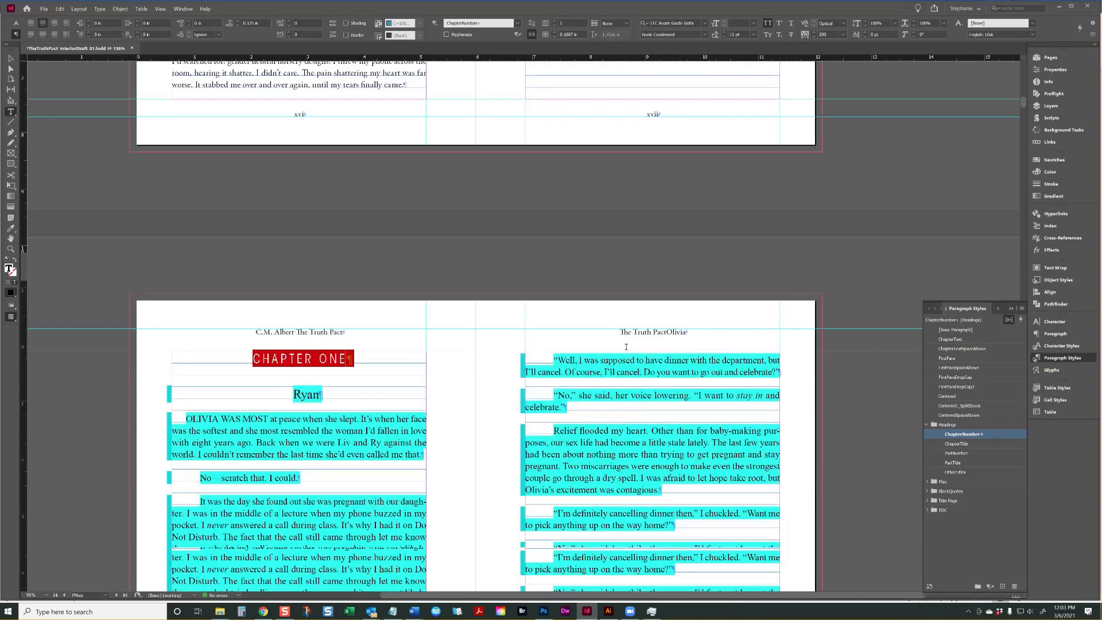
pyautogui.click(390, 290)
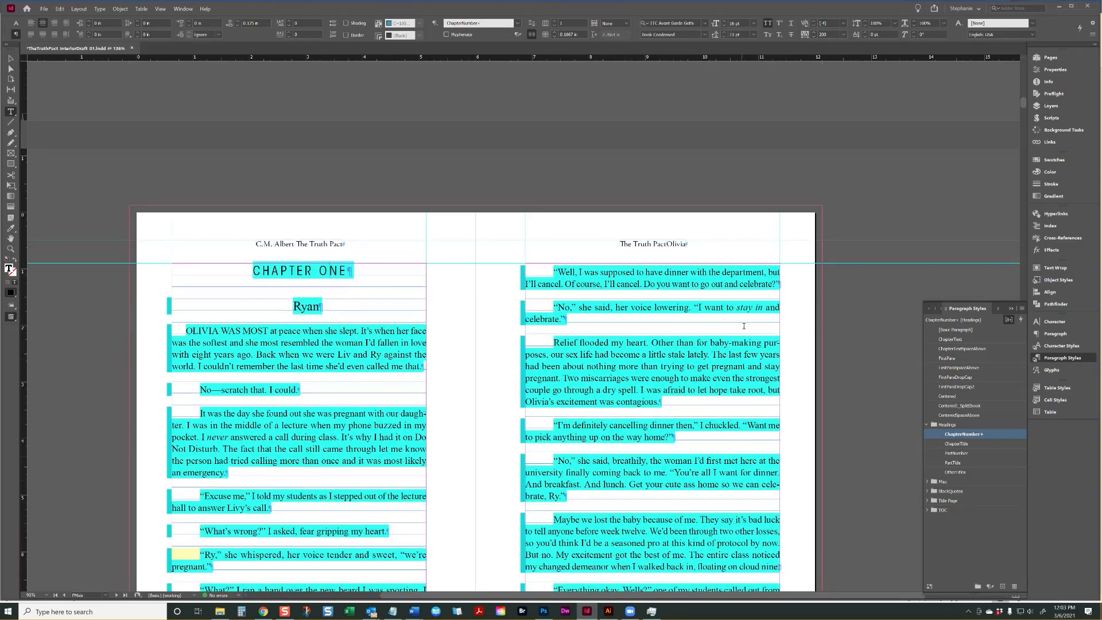
pyautogui.rightClick(979, 434)
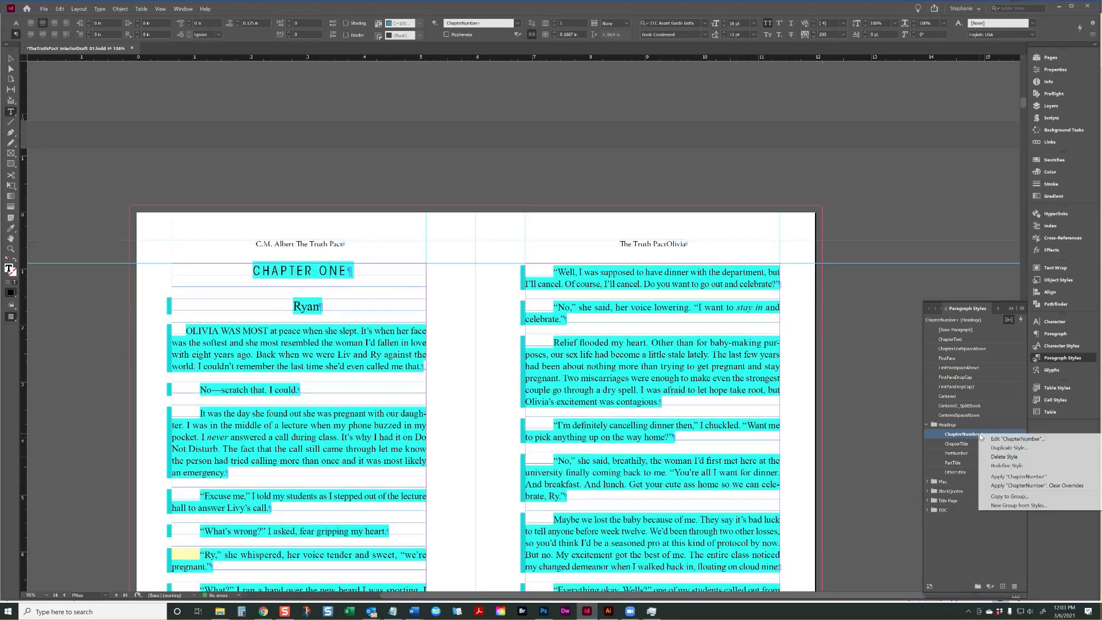
pyautogui.click(1016, 488)
pyautogui.tripleClick(310, 268)
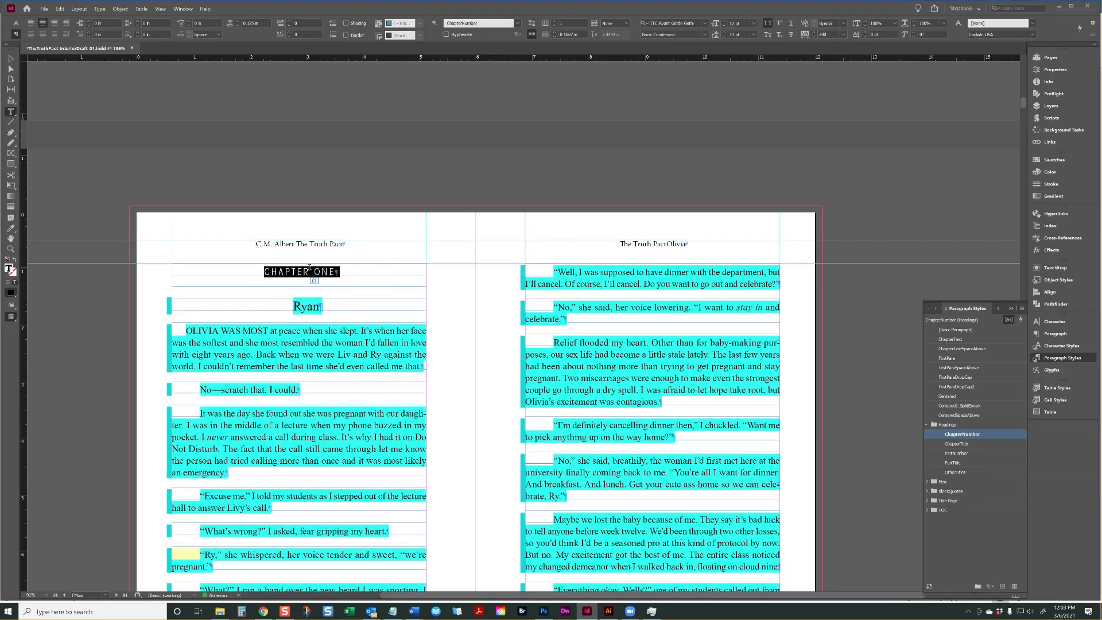
pyautogui.click(335, 271)
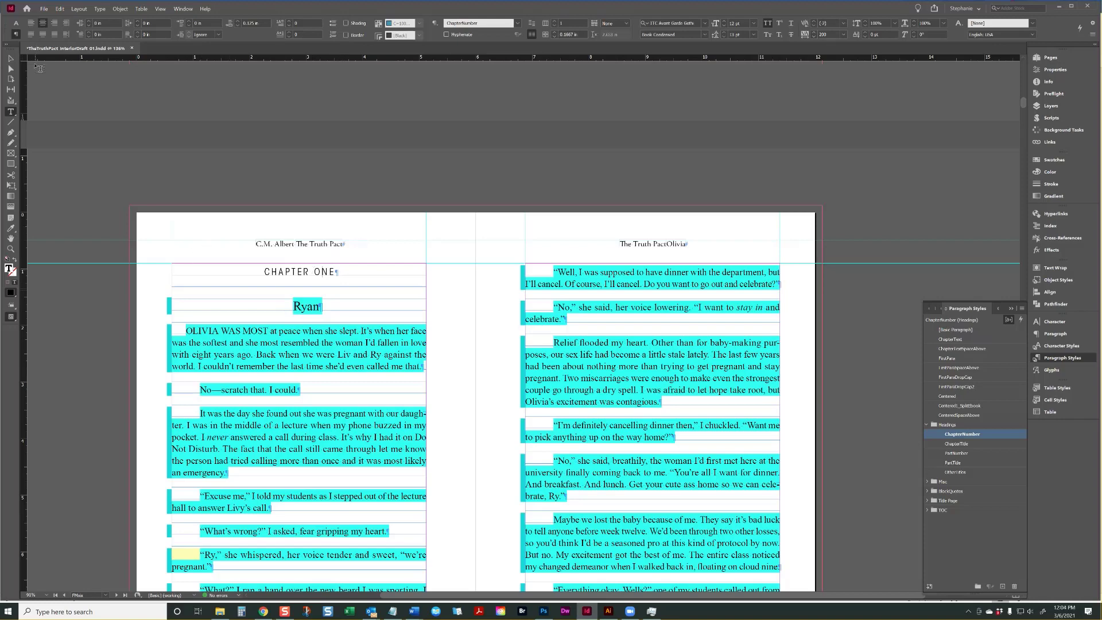
pyautogui.click(10, 60)
pyautogui.click(359, 227)
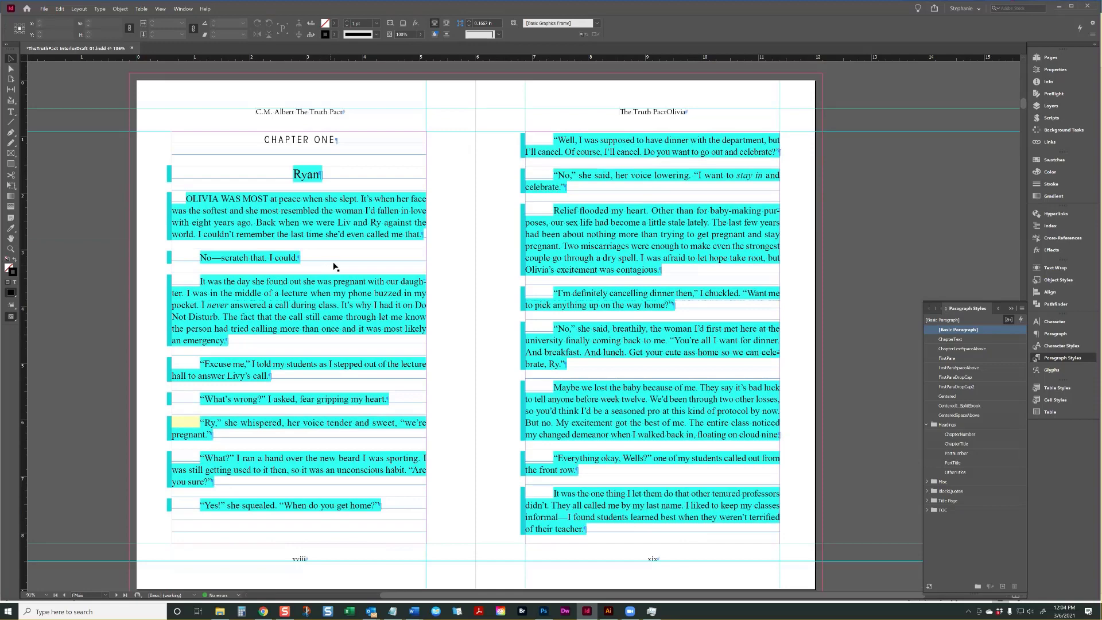
pyautogui.click(336, 268)
pyautogui.click(463, 196)
pyautogui.doubleClick(338, 140)
pyautogui.rightClick(338, 140)
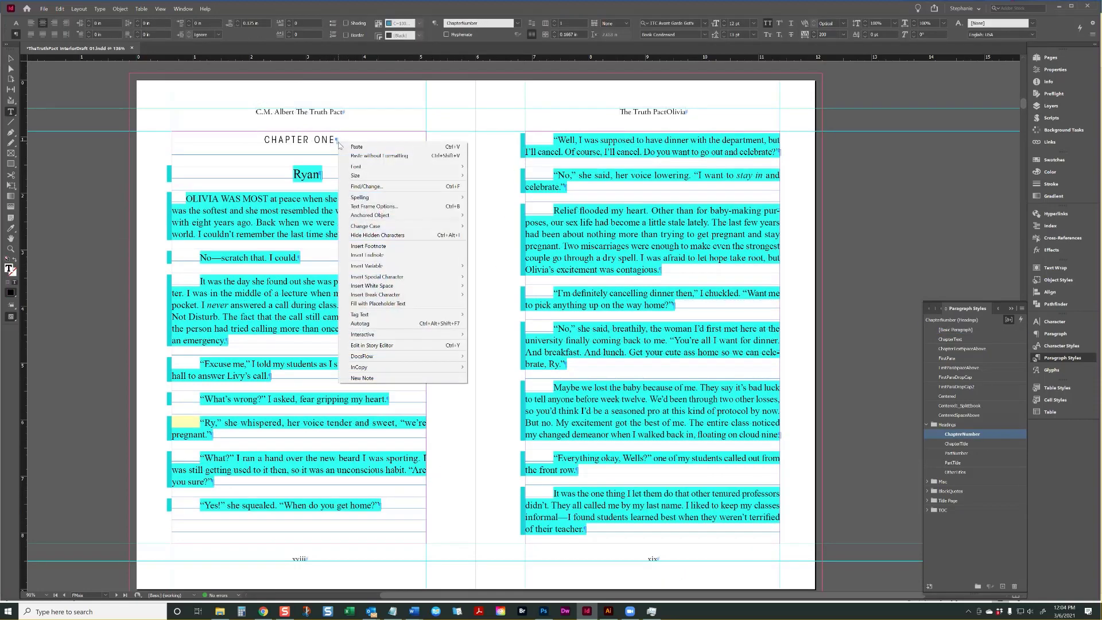
pyautogui.click(1095, 34)
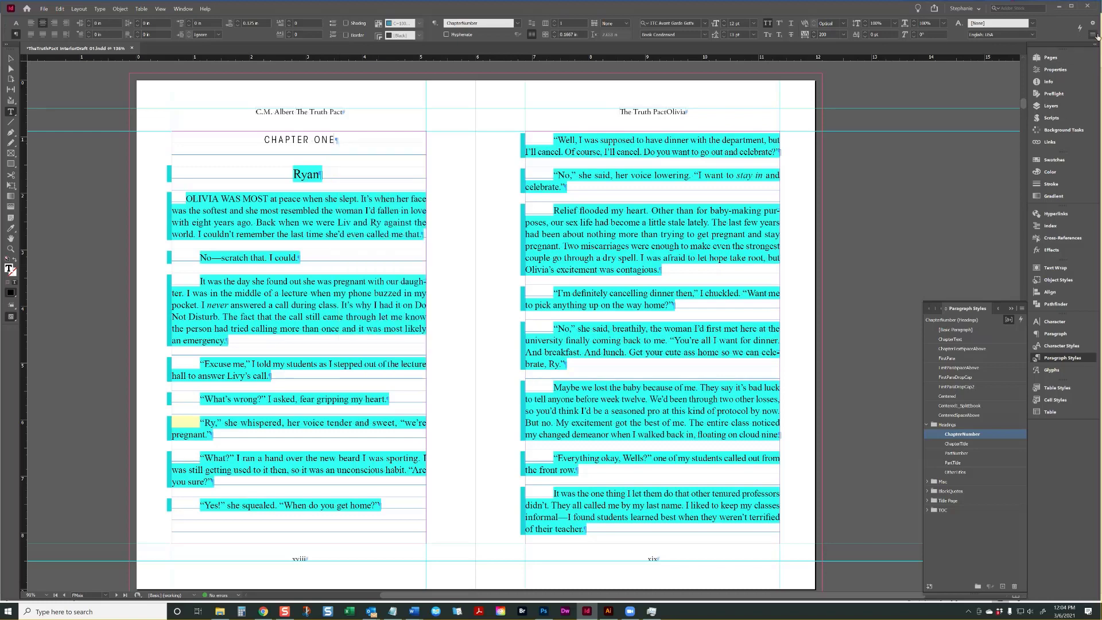
pyautogui.click(1094, 35)
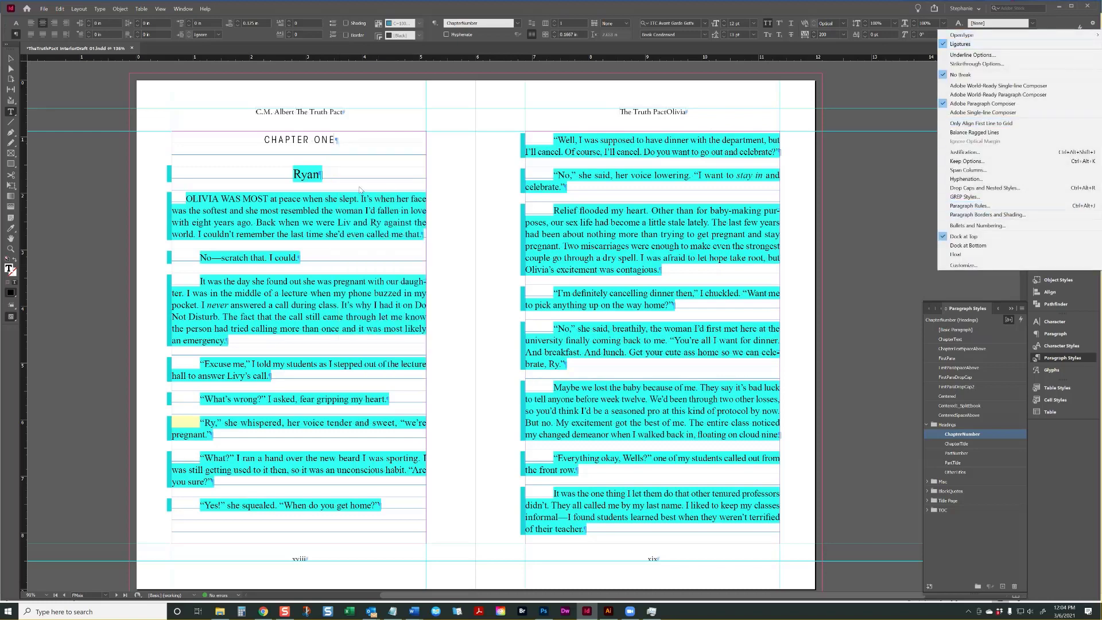
# - Set the Keep Options of the "CHAPTER ONE" heading so the paragraph starts on the next odd page
pyautogui.doubleClick(338, 141)
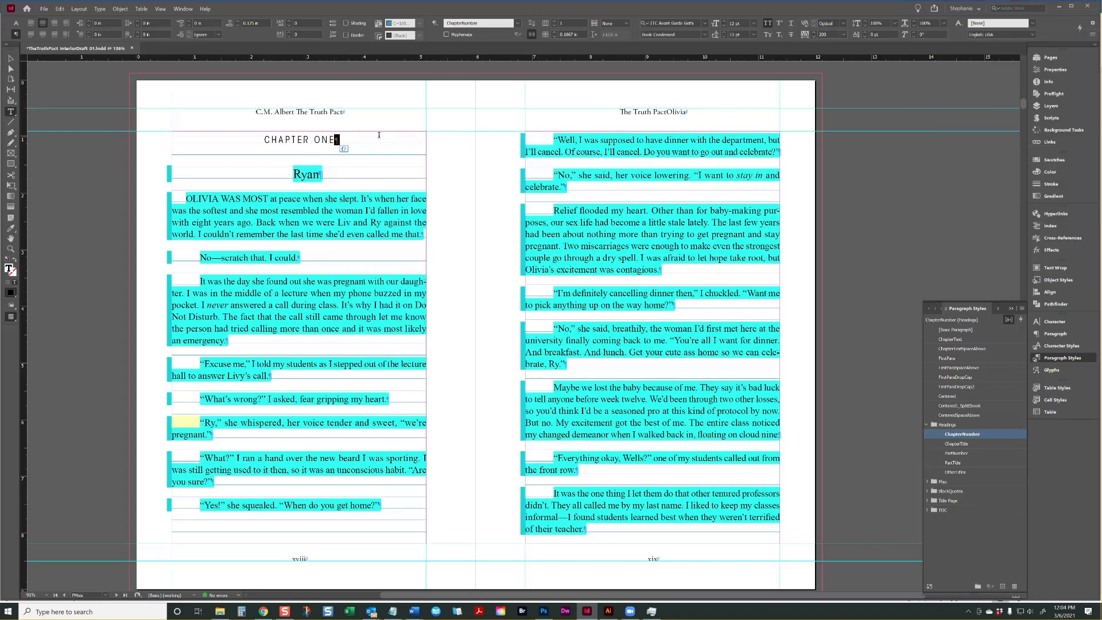
pyautogui.click(364, 137)
pyautogui.click(1094, 38)
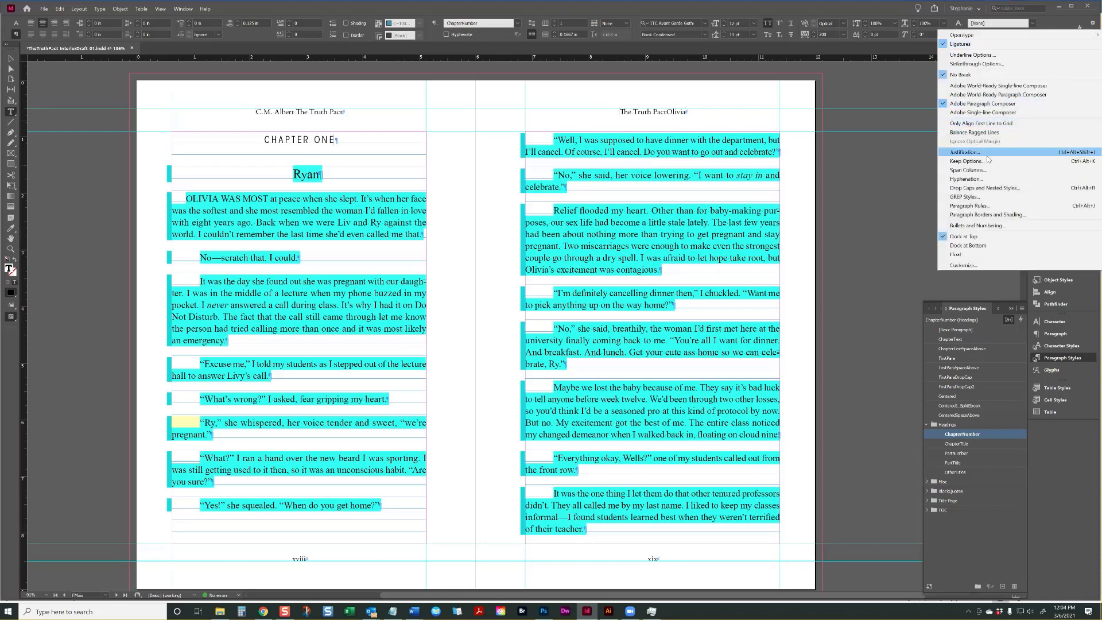
pyautogui.click(975, 154)
pyautogui.click(640, 339)
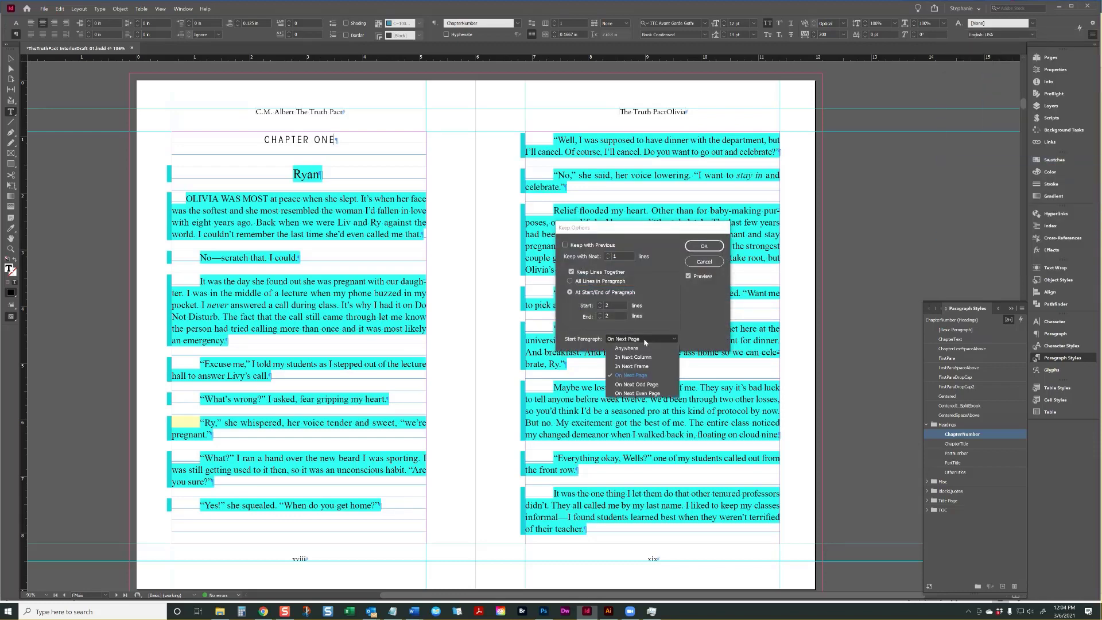
pyautogui.click(622, 384)
pyautogui.click(704, 245)
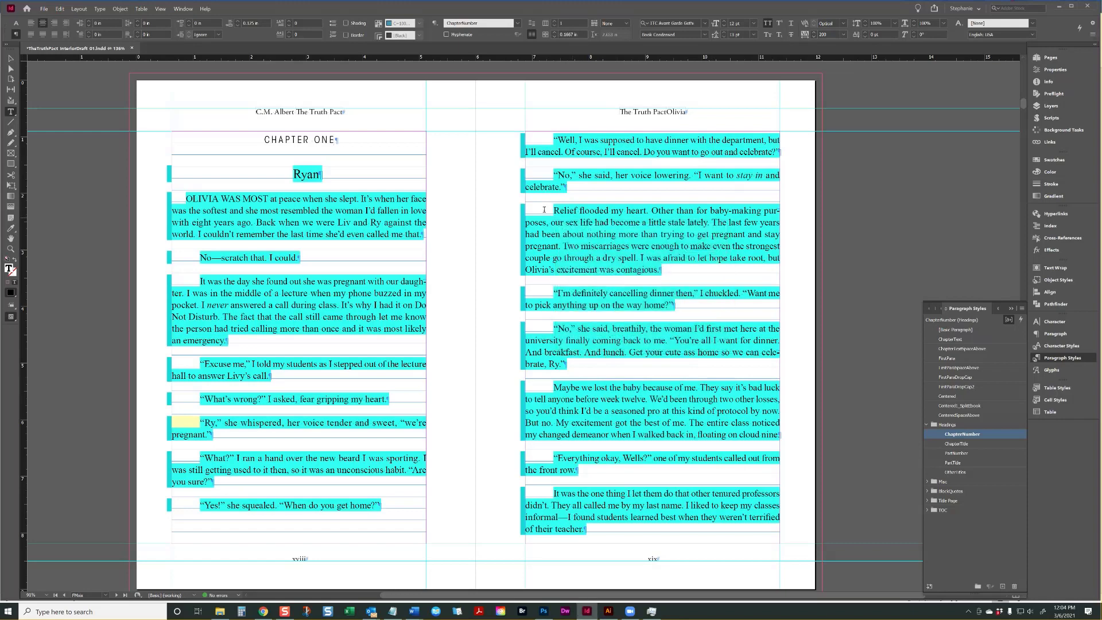
# - Apply the C-Blank master to the empty page xviii facing the Chapter One opening
pyautogui.click(11, 58)
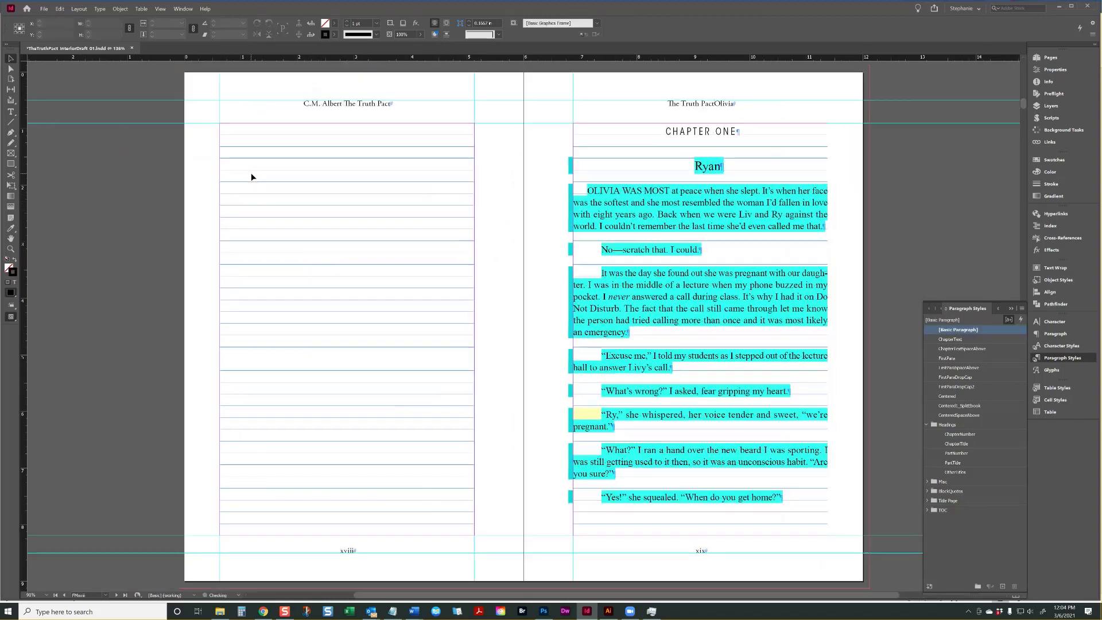
pyautogui.click(757, 138)
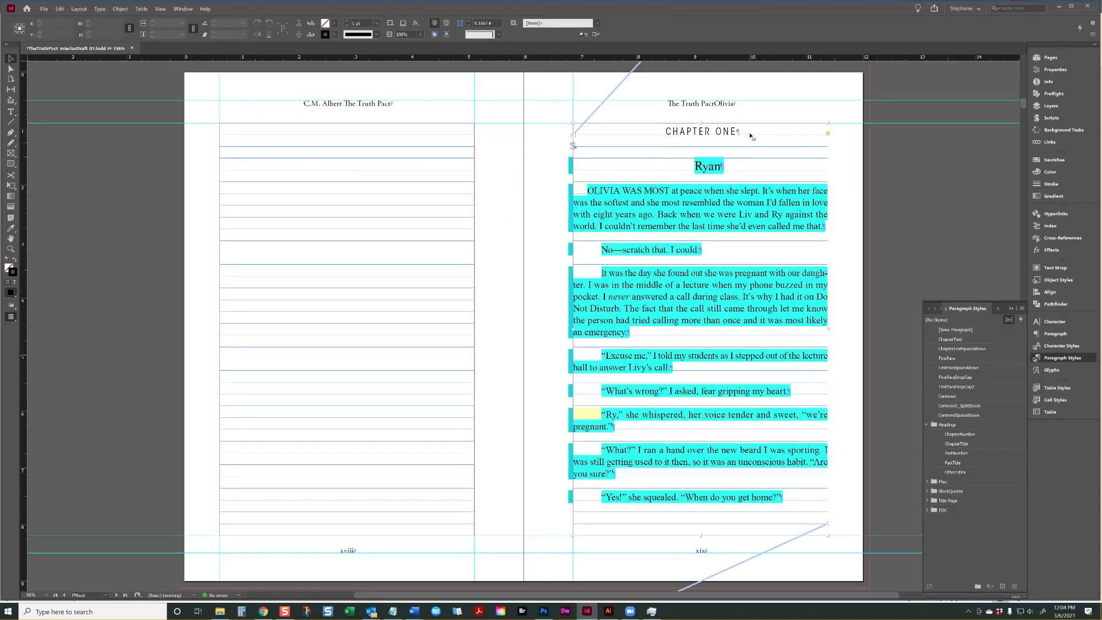
pyautogui.click(1050, 58)
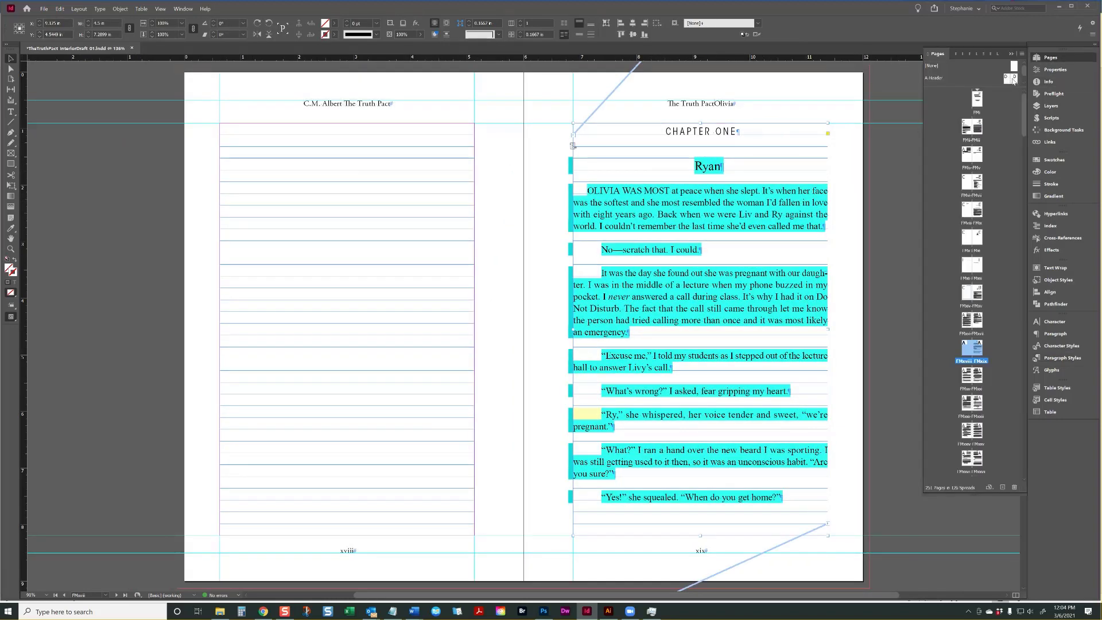
pyautogui.moveTo(1009, 88); pyautogui.dragTo(1009, 147)
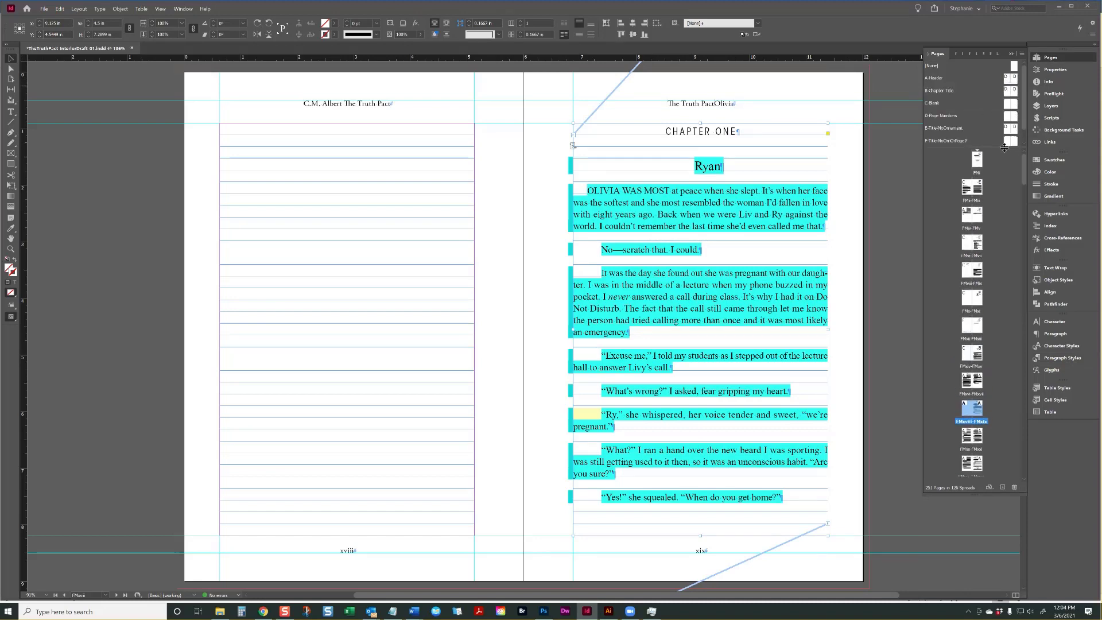
pyautogui.doubleClick(970, 409)
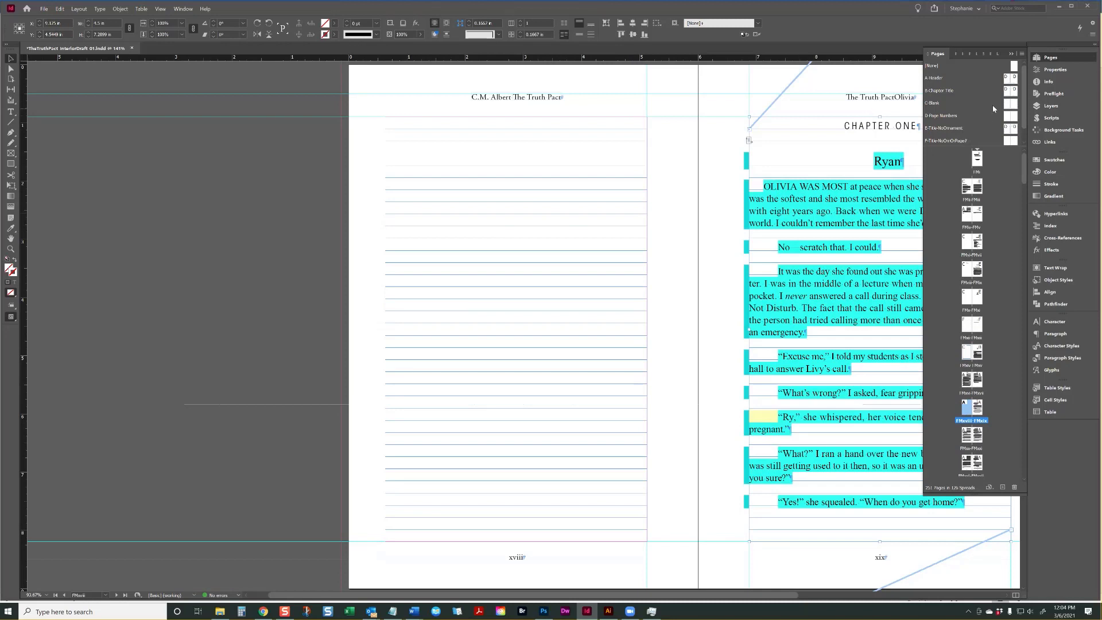
pyautogui.moveTo(1008, 104); pyautogui.dragTo(965, 407)
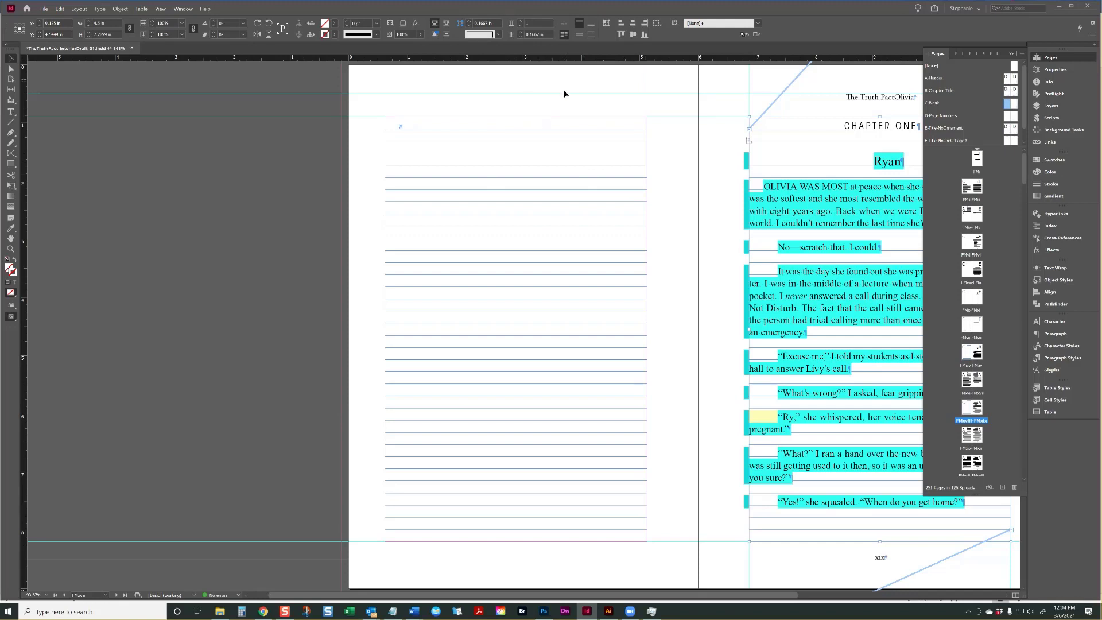
pyautogui.click(368, 105)
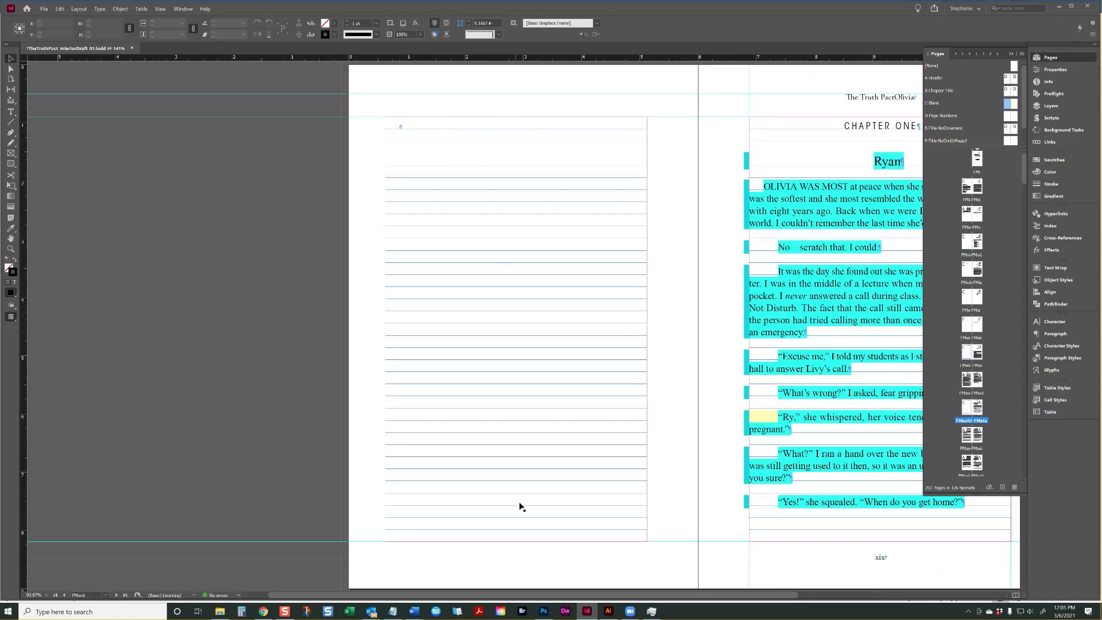
# - Apply the B-Chapter Title master to page xix, where Chapter One opens
pyautogui.moveTo(604, 596); pyautogui.dragTo(701, 597)
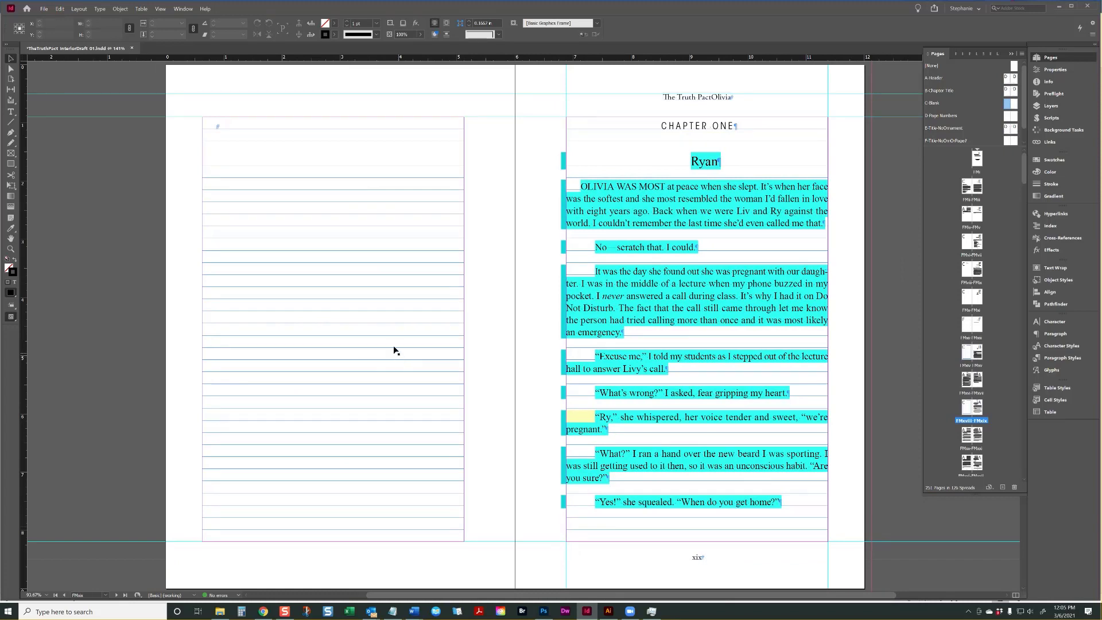
pyautogui.click(724, 245)
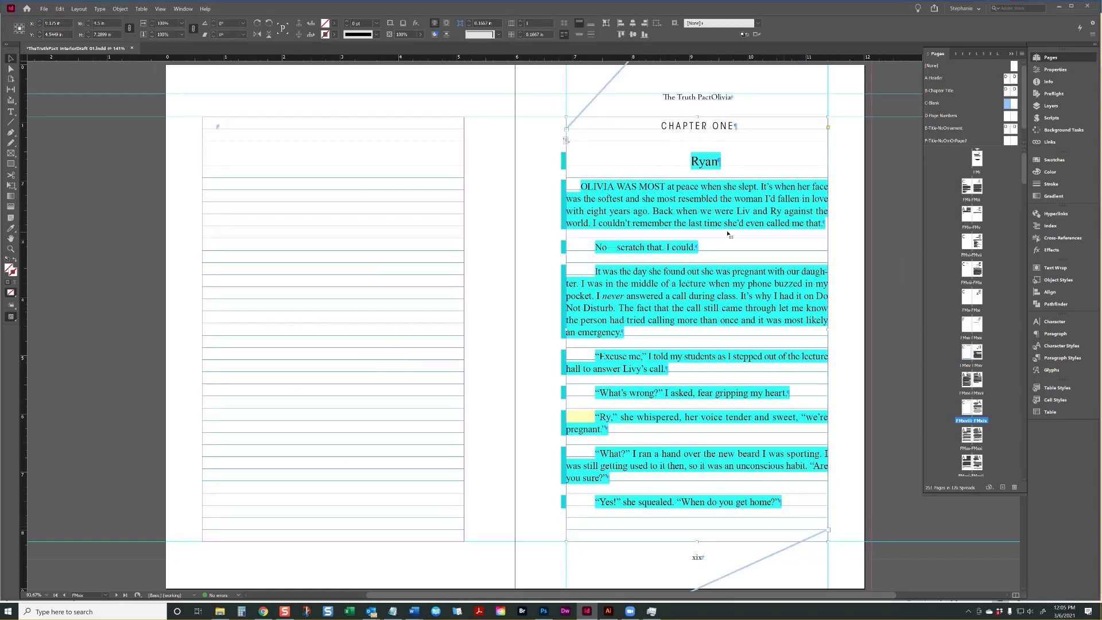
pyautogui.click(871, 250)
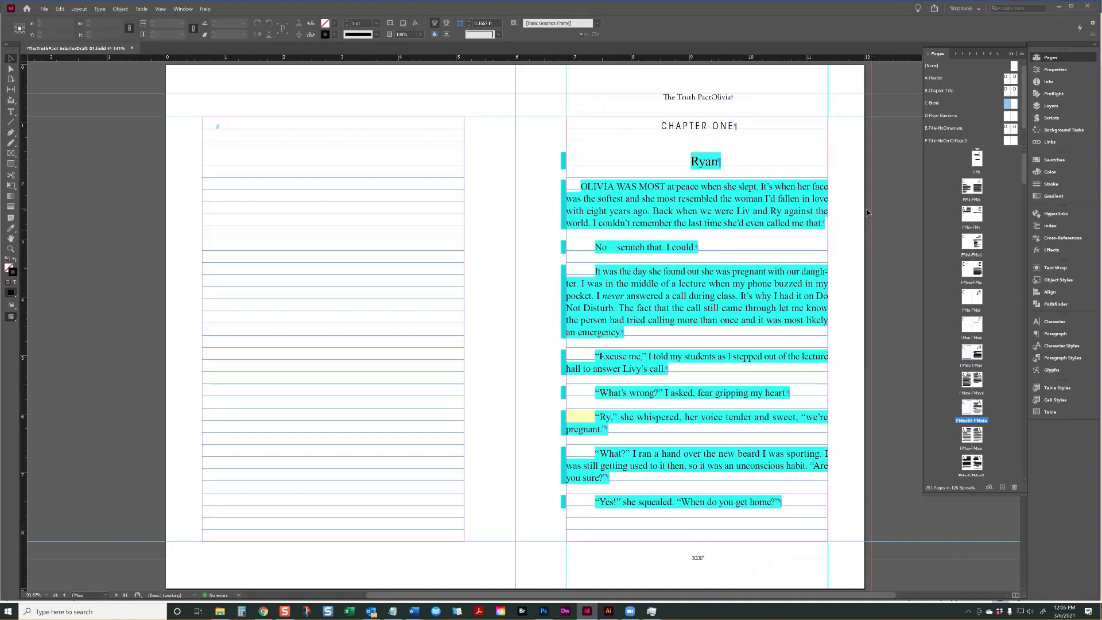
pyautogui.moveTo(1014, 91); pyautogui.dragTo(979, 409)
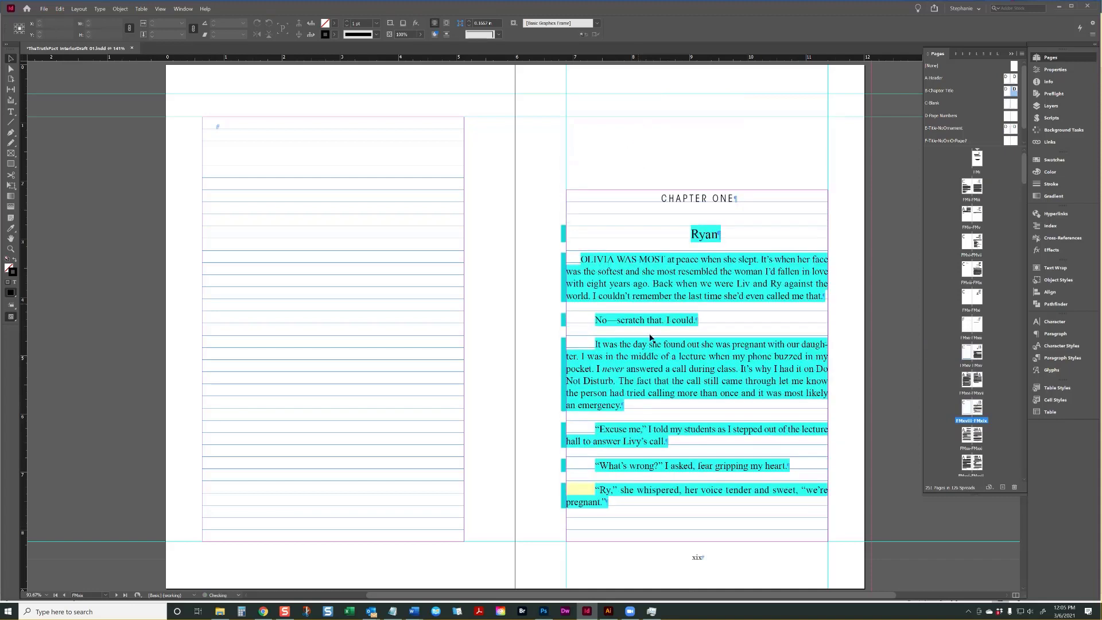
pyautogui.click(688, 348)
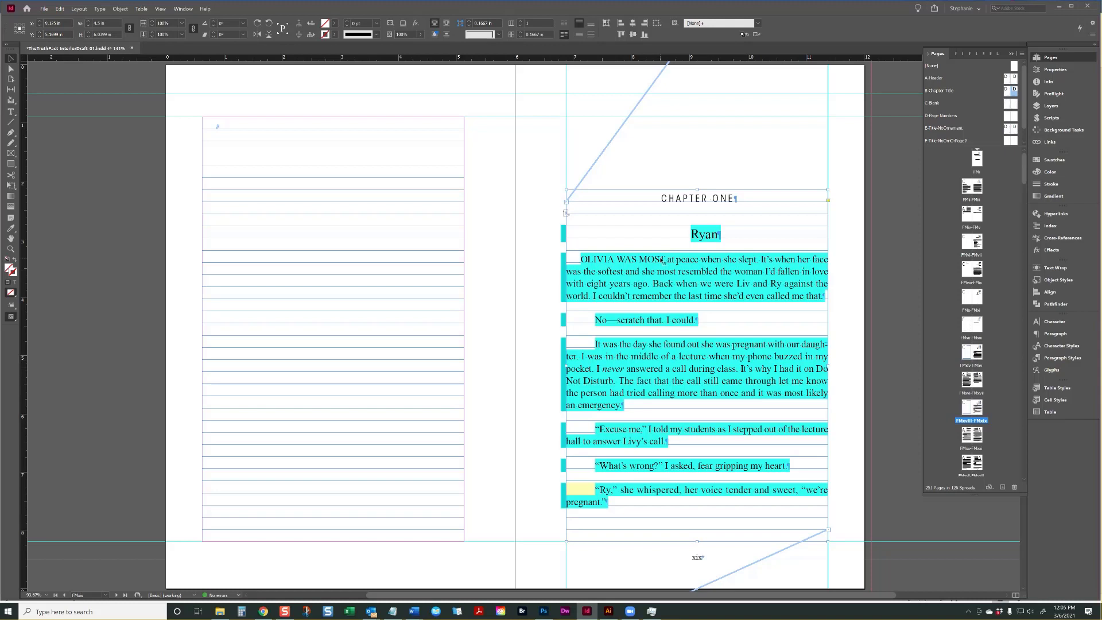
# - Start a new section on the Chapter One opening page, numbering pages from 1 in the 1, 2, 3, 4... style
pyautogui.doubleClick(979, 408)
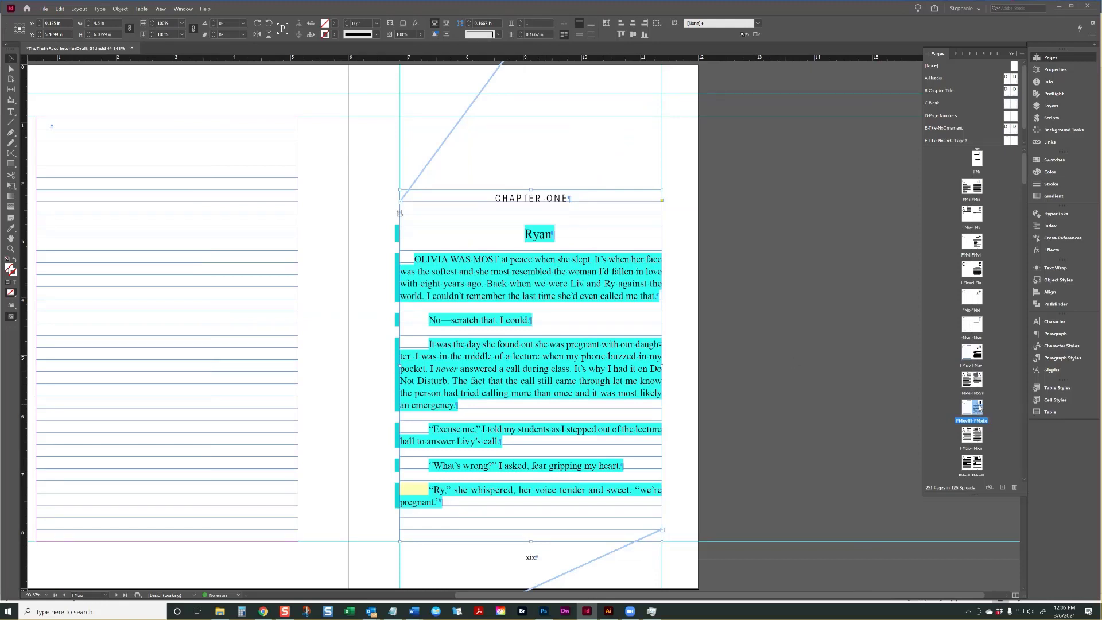
pyautogui.rightClick(979, 408)
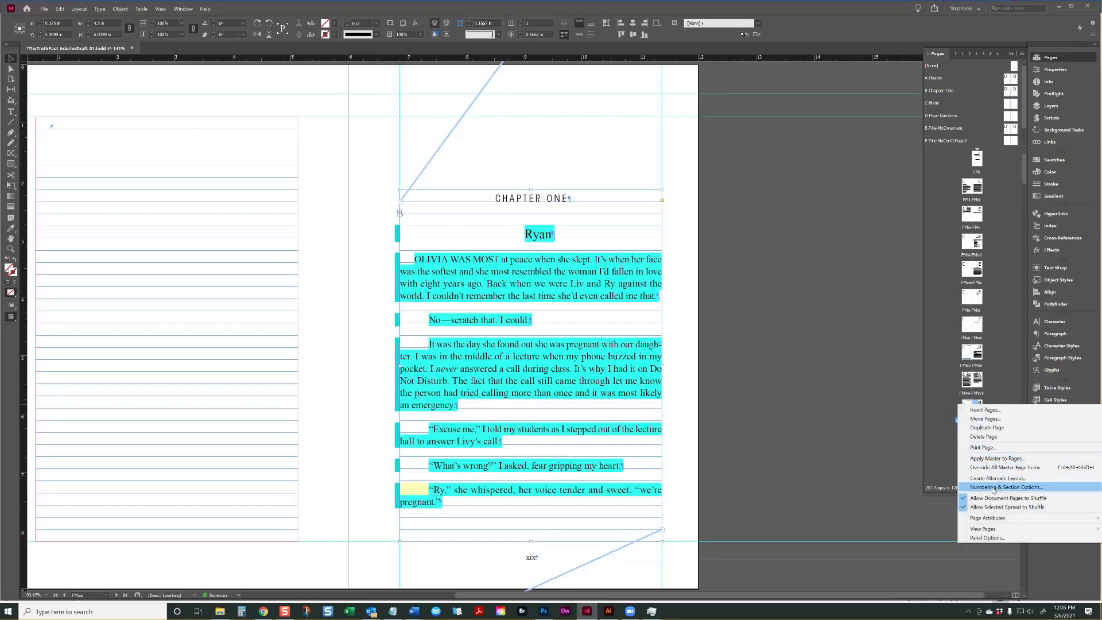
pyautogui.click(994, 488)
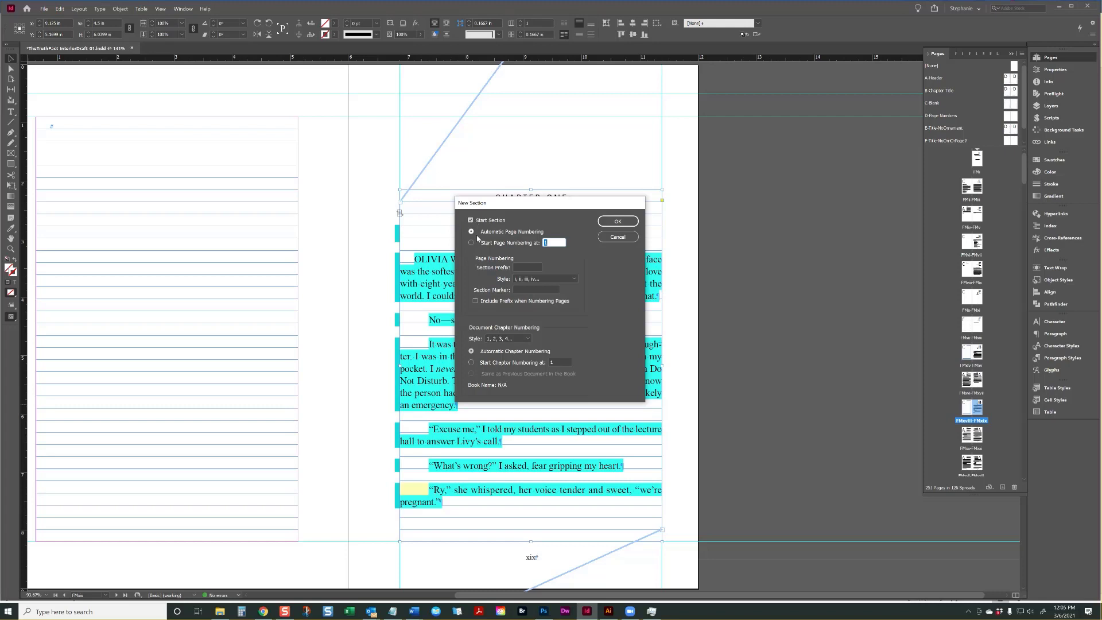
pyautogui.click(503, 242)
pyautogui.click(544, 280)
pyautogui.click(535, 288)
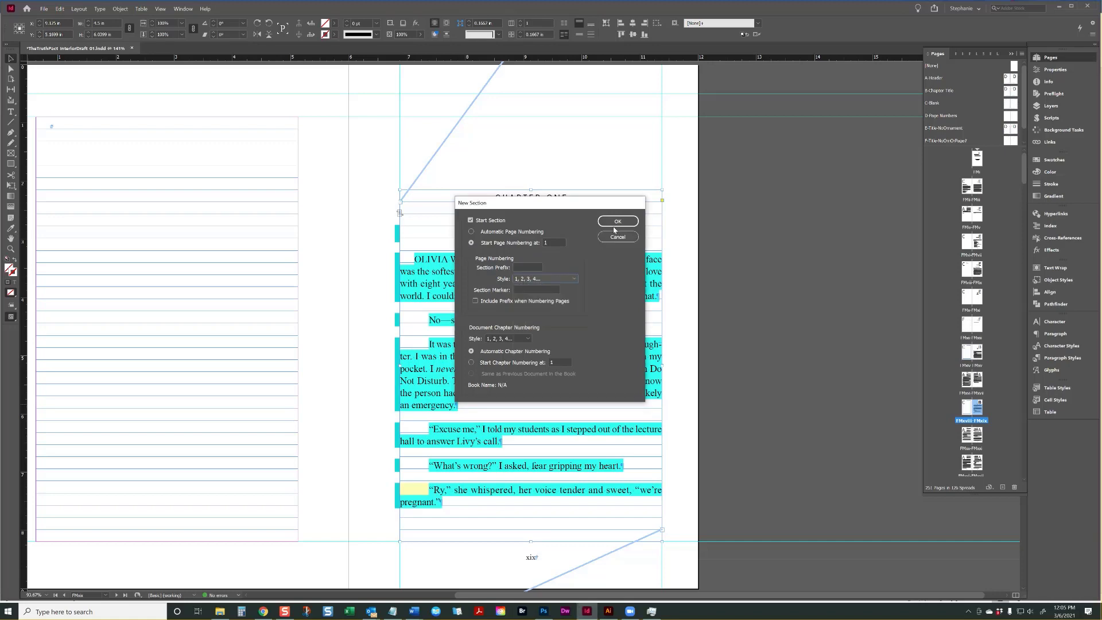
pyautogui.click(616, 221)
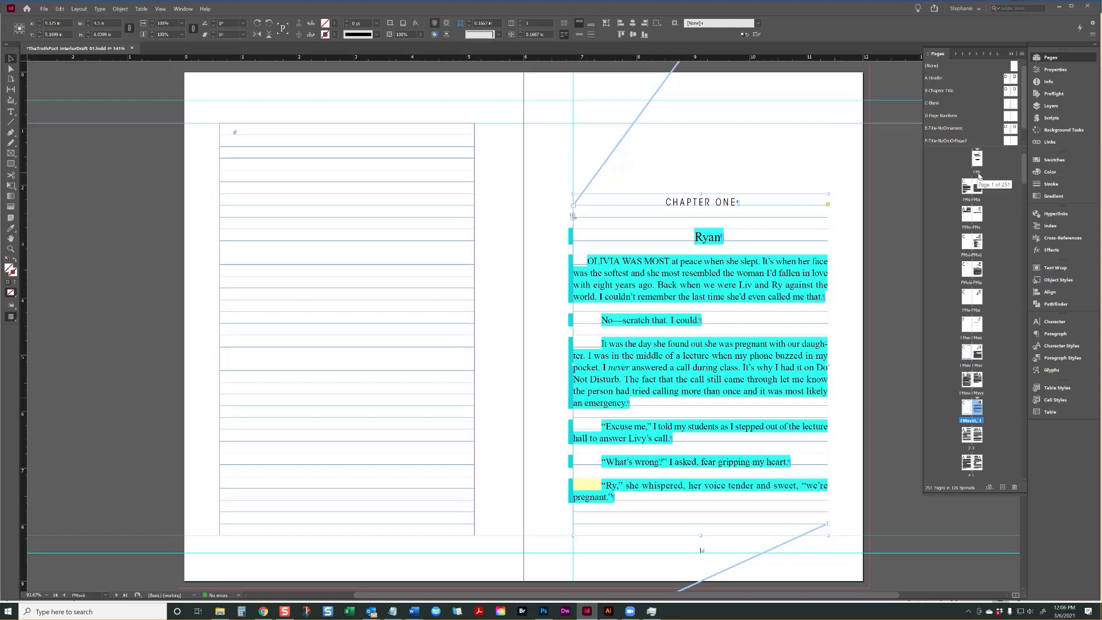
# - Examine page numbering and masters on the title page, playlist, Prologue and xvi–xvii spread, ending on the Chapter One opening
pyautogui.click(978, 157)
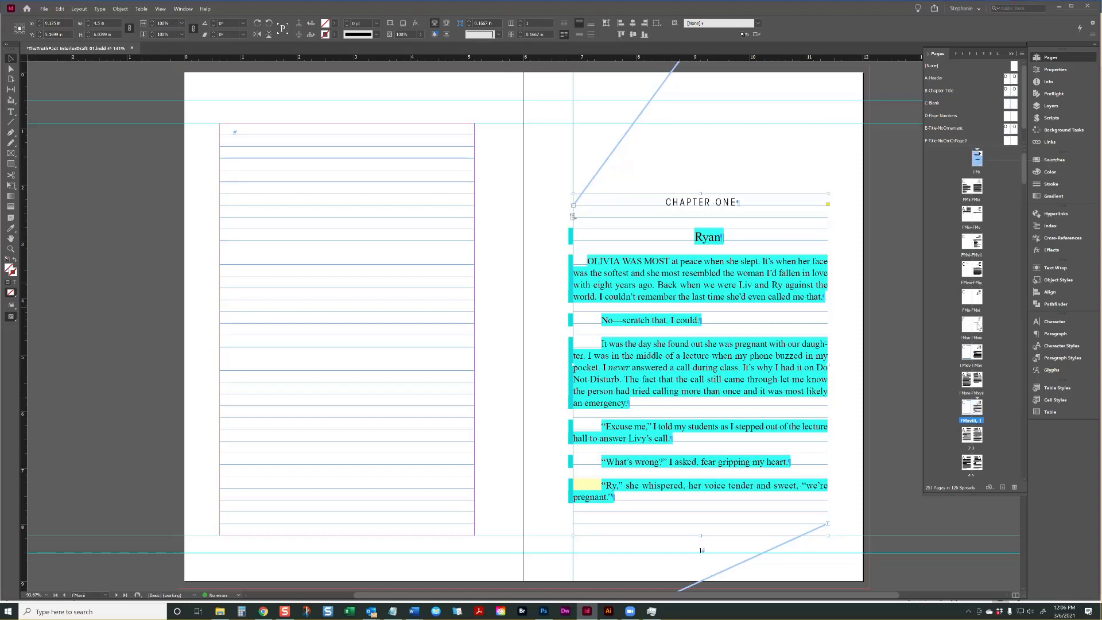
pyautogui.doubleClick(972, 380)
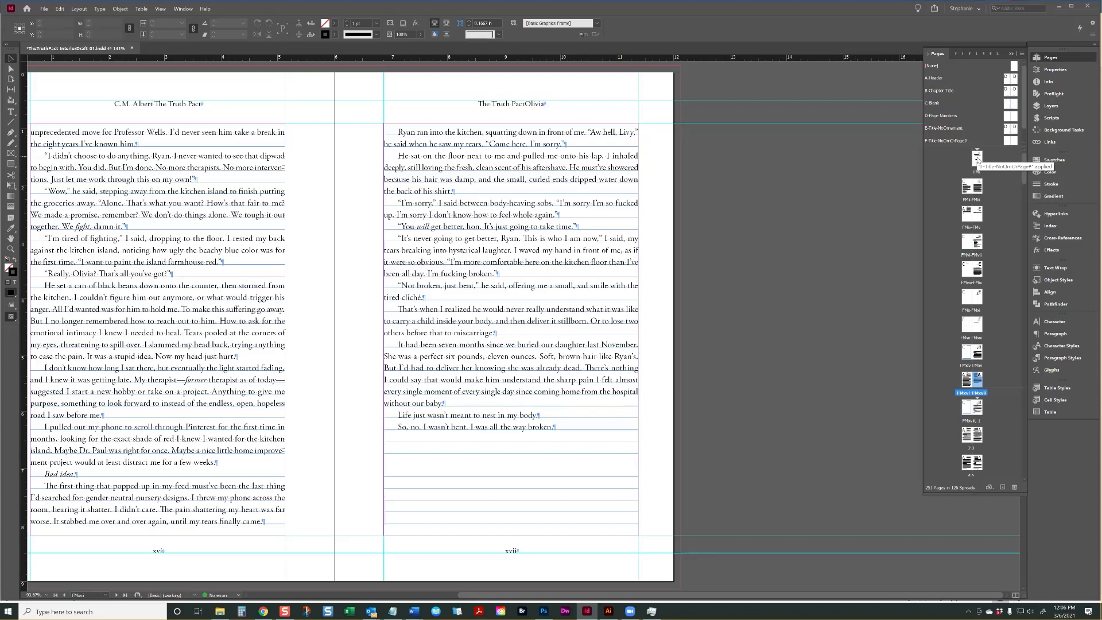
pyautogui.doubleClick(977, 158)
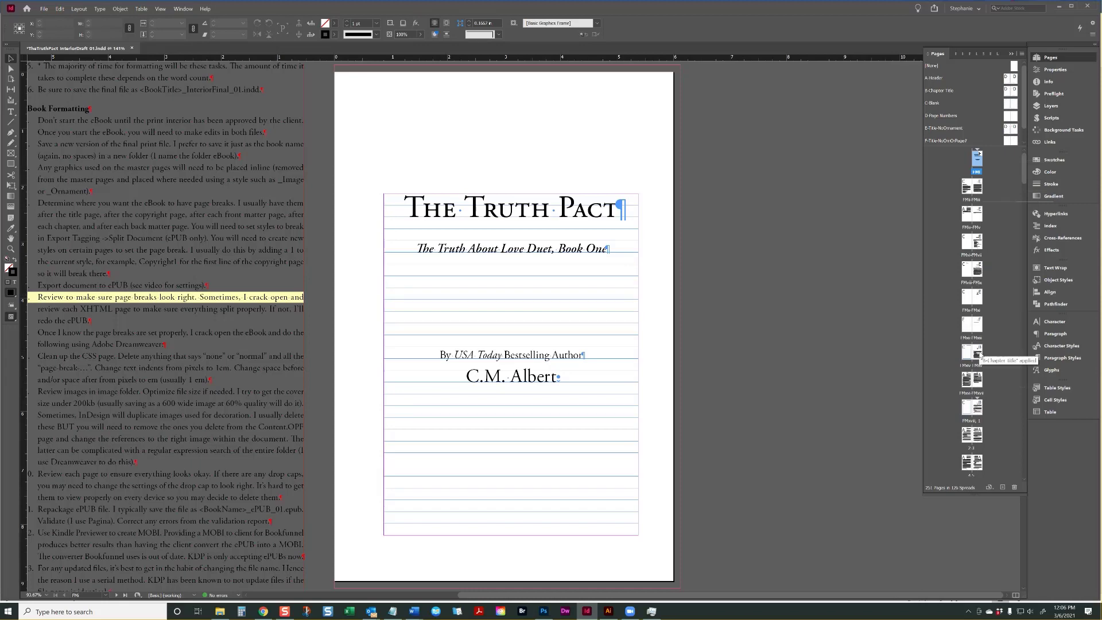
pyautogui.doubleClick(979, 355)
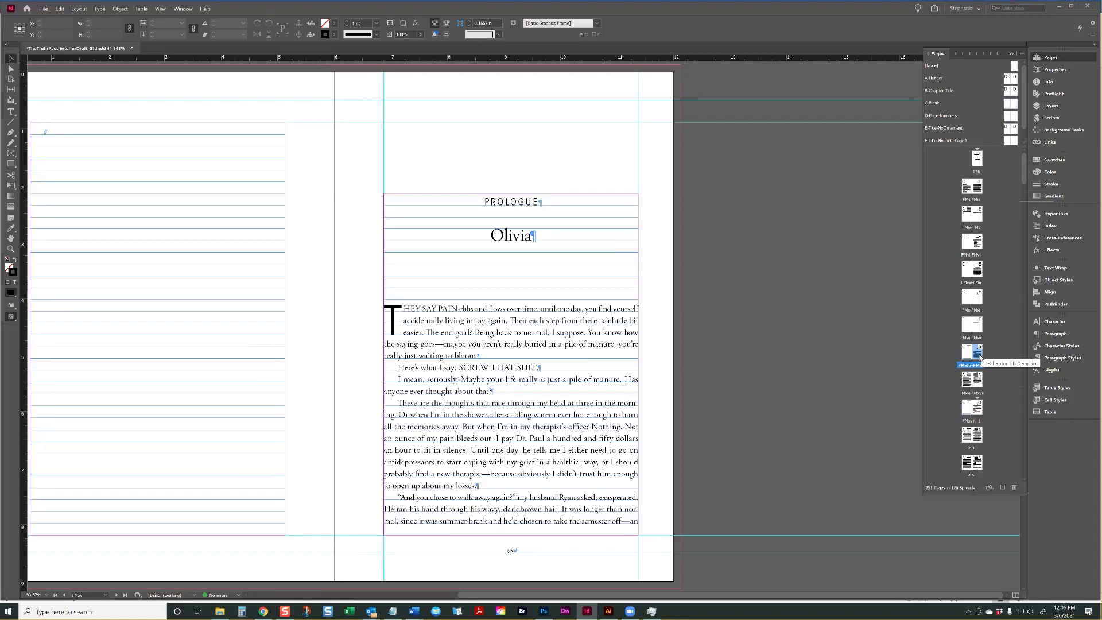
pyautogui.doubleClick(976, 241)
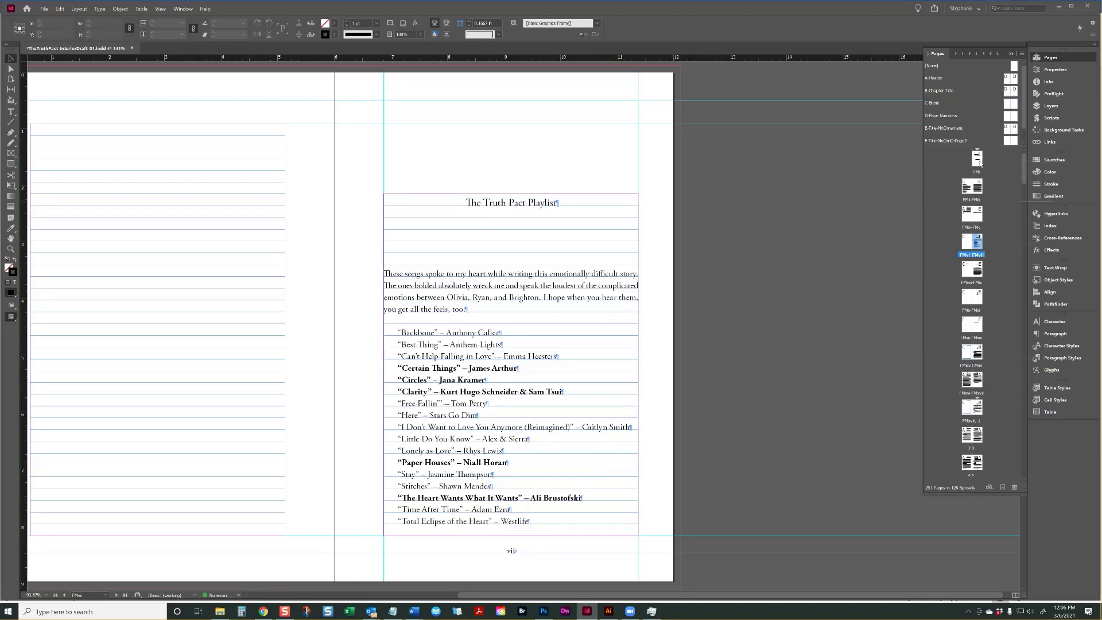
pyautogui.doubleClick(977, 163)
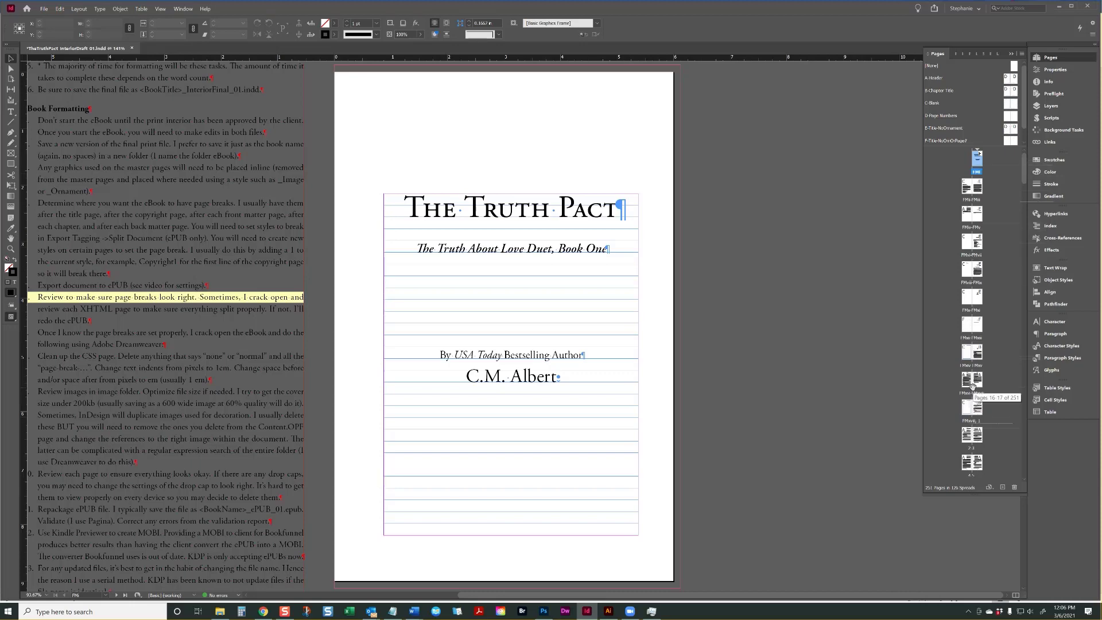
pyautogui.doubleClick(975, 407)
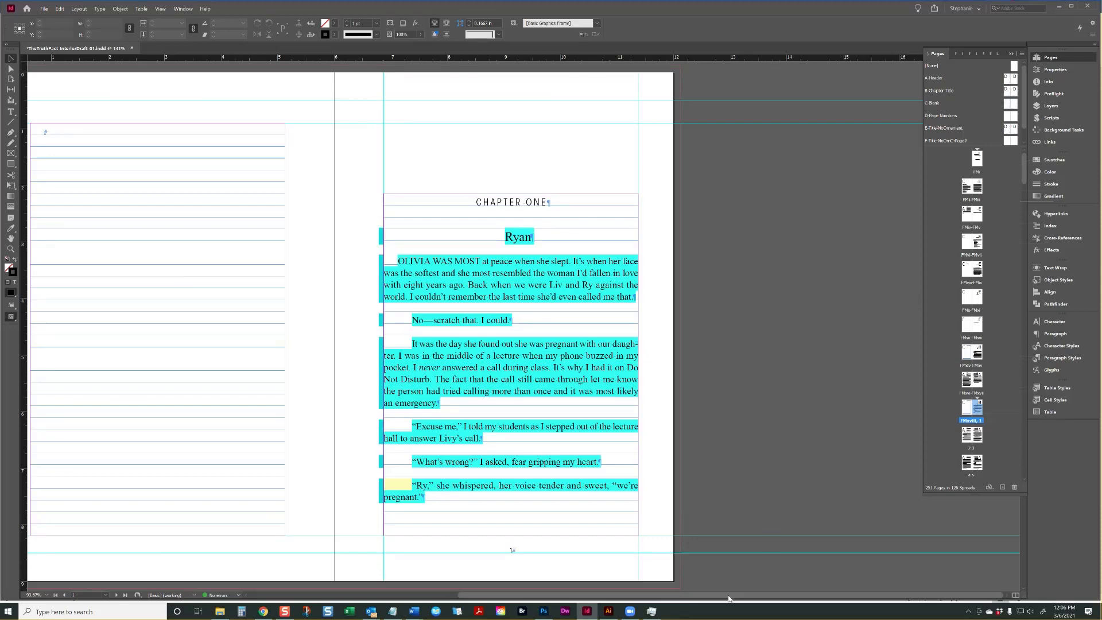
pyautogui.moveTo(729, 595); pyautogui.dragTo(619, 595)
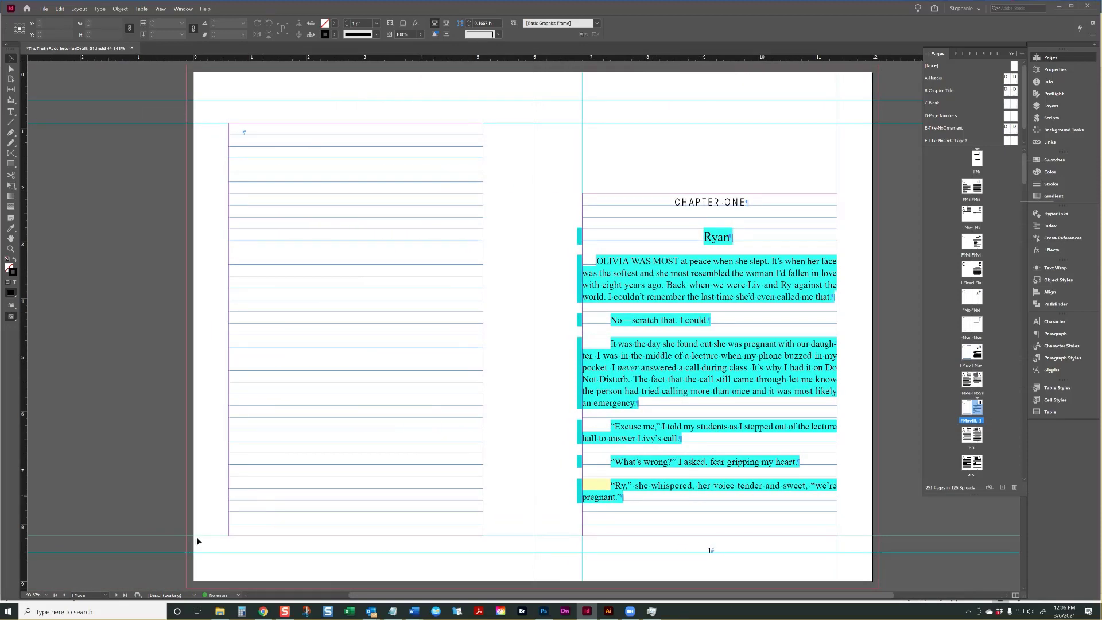
# - Return to the title page and review the Formatting Checklist on the pasteboard beside it
pyautogui.click(56, 596)
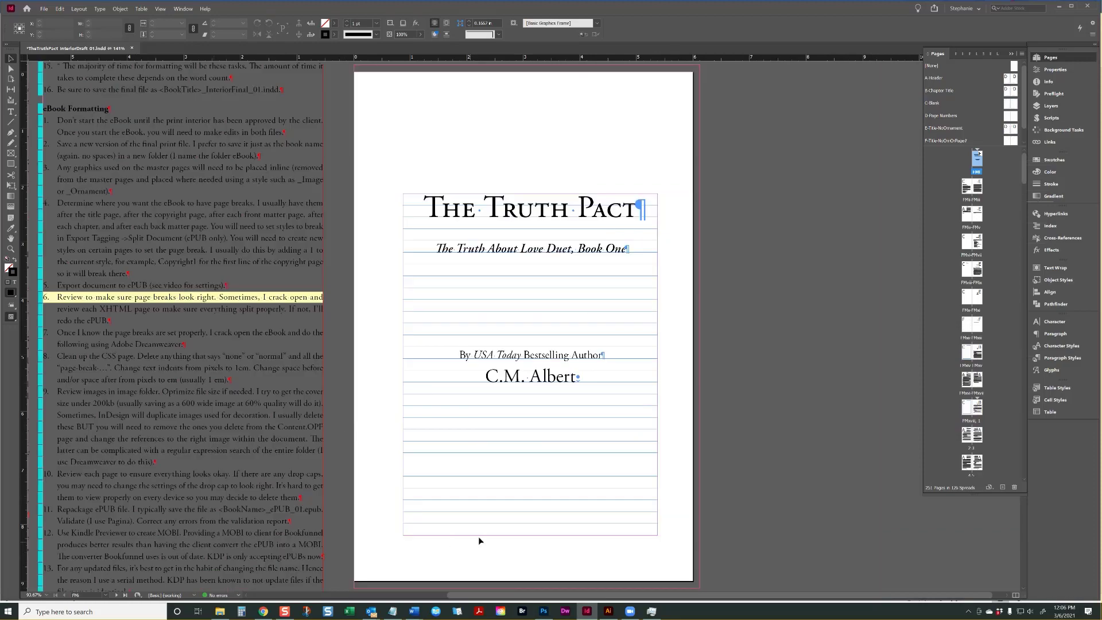
pyautogui.moveTo(485, 598); pyautogui.dragTo(279, 578)
pyautogui.click(204, 423)
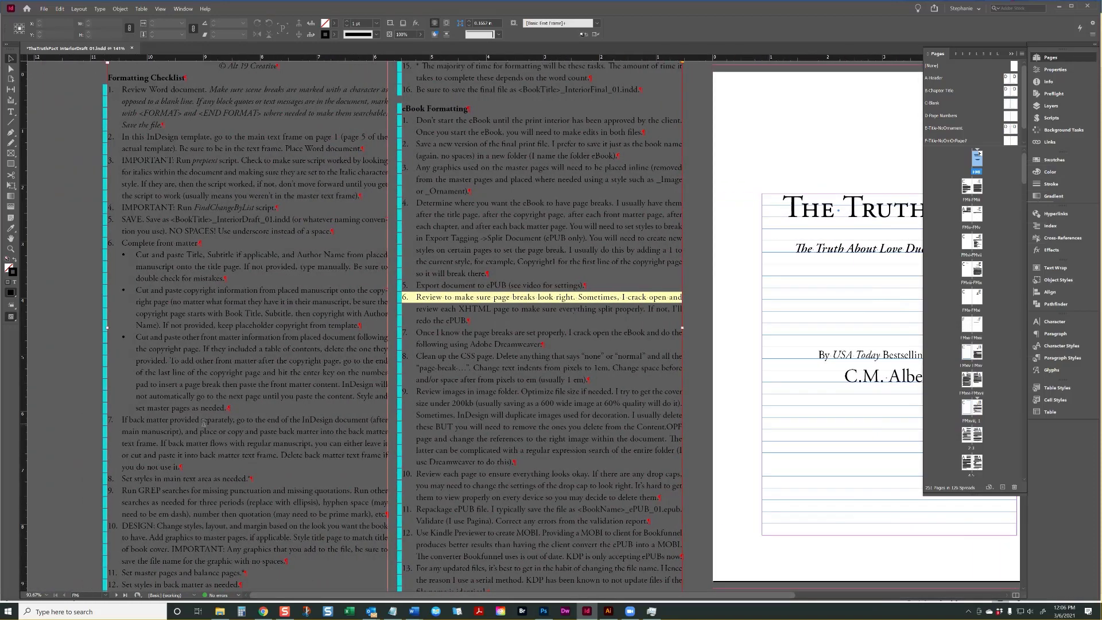
# - Highlight and read Formatting Checklist item 7 about placing separately provided back matter
pyautogui.doubleClick(171, 477)
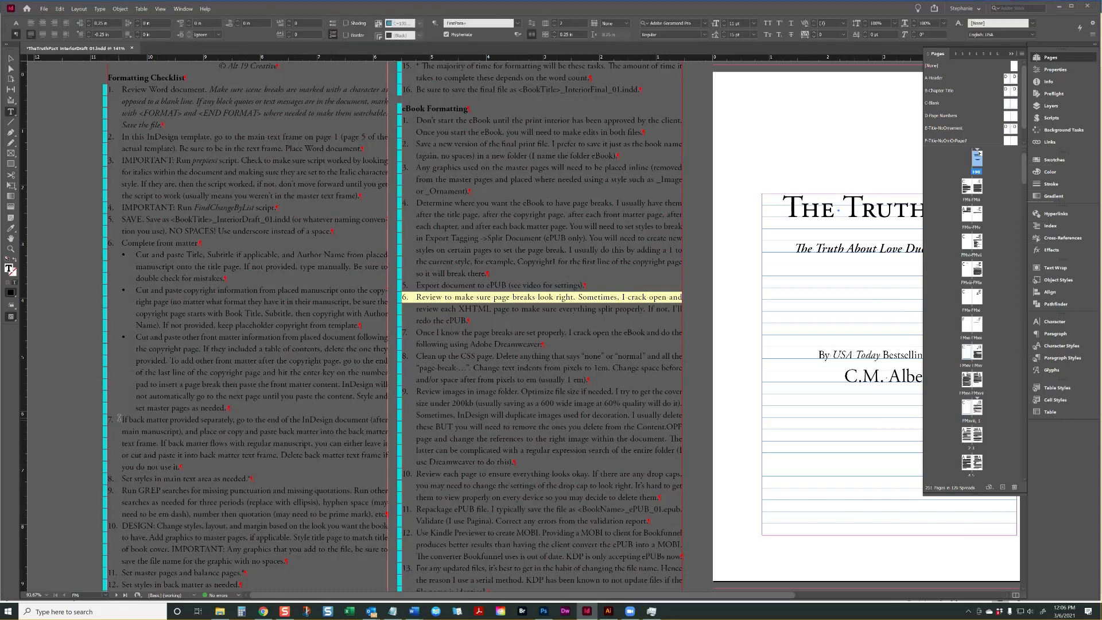
pyautogui.moveTo(122, 420); pyautogui.dragTo(201, 464)
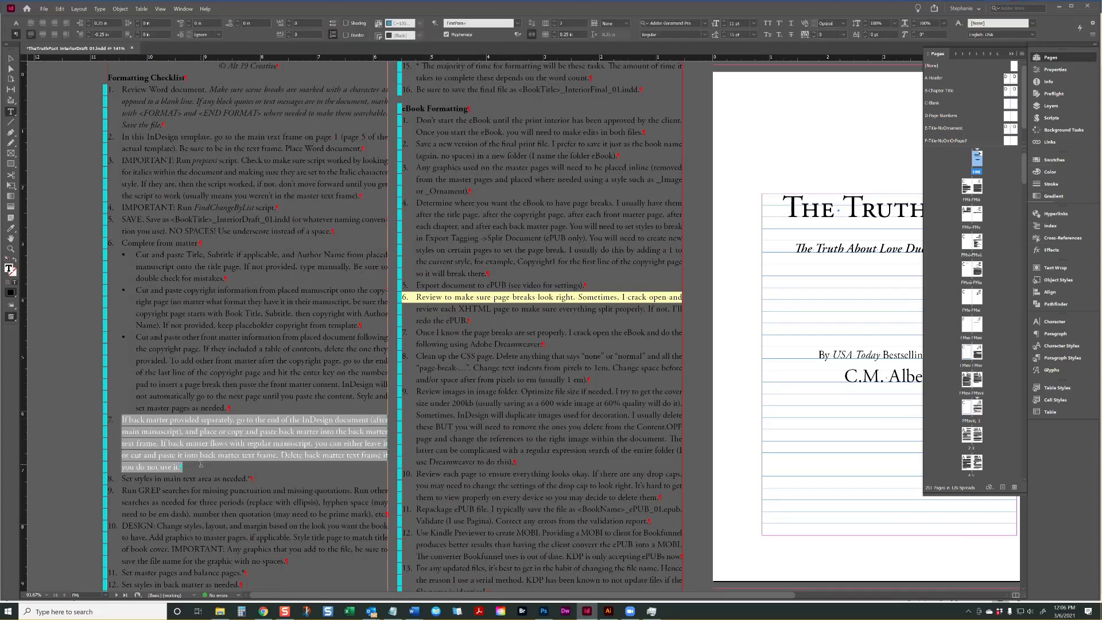
pyautogui.click(196, 428)
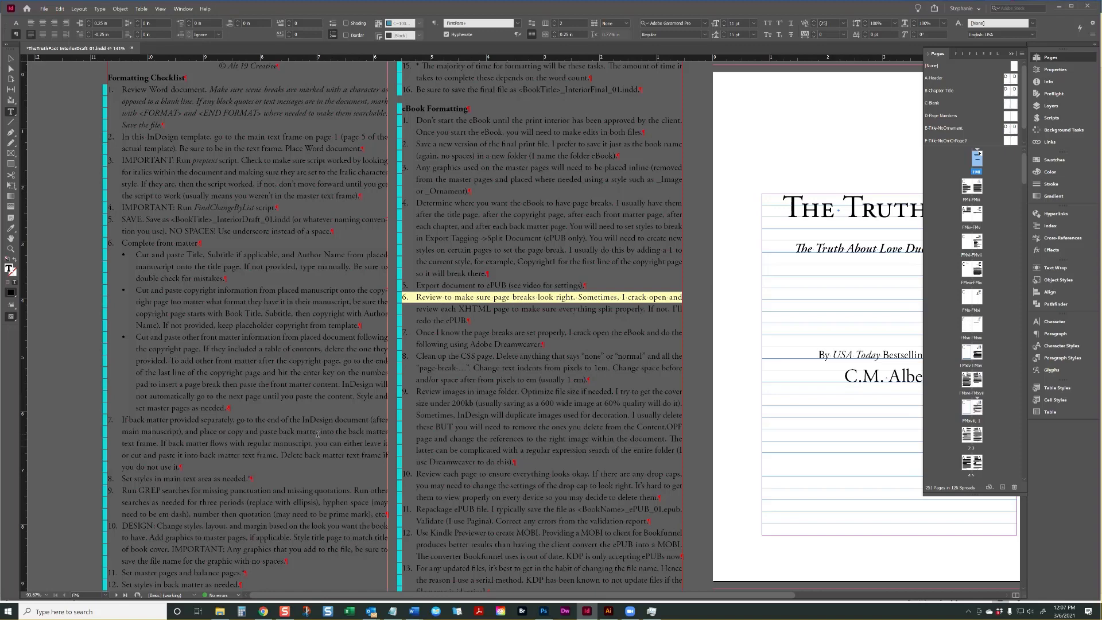
# - Cut all the back matter from the Afterword heading on page 227 through the end of the main story
pyautogui.moveTo(580, 596); pyautogui.dragTo(739, 595)
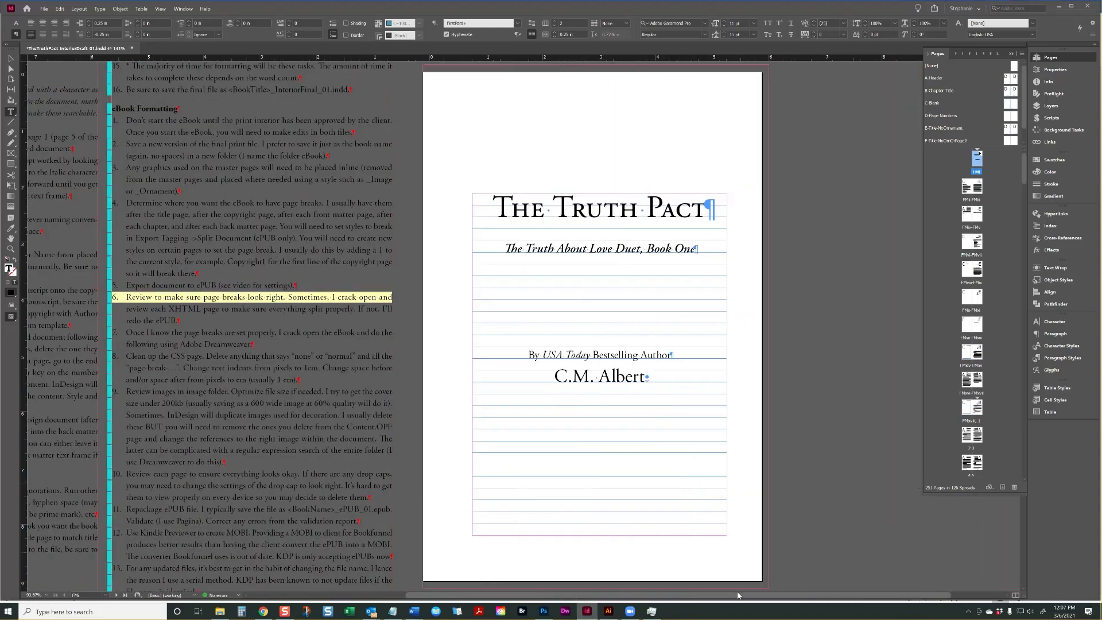
pyautogui.scroll(-5, 705, 571)
pyautogui.scroll(-20, 600, 456)
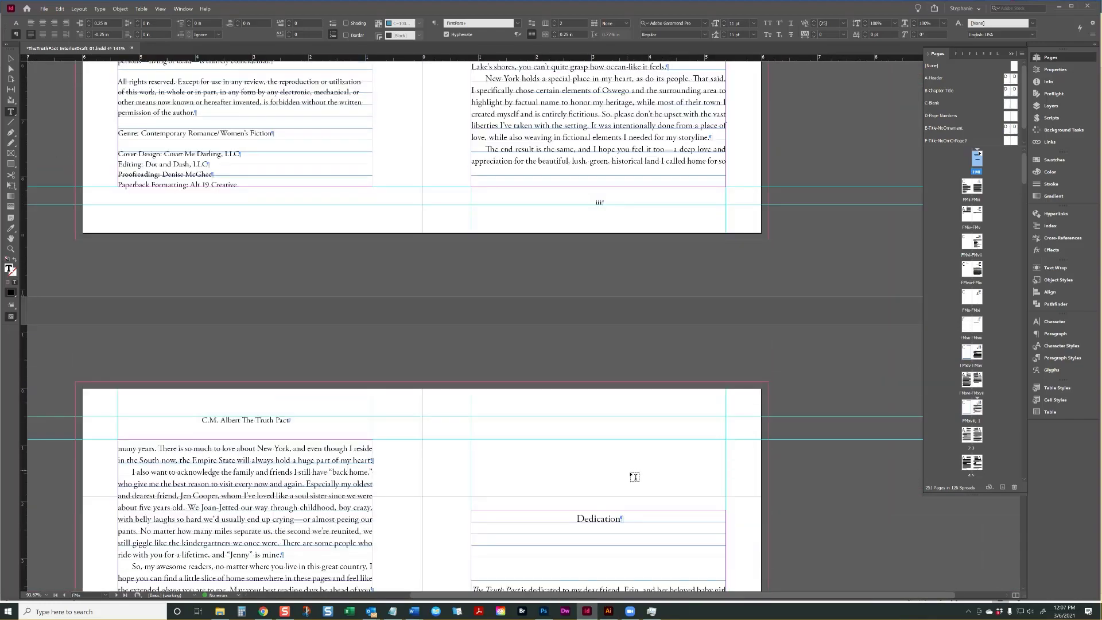
pyautogui.scroll(-20, 568, 423)
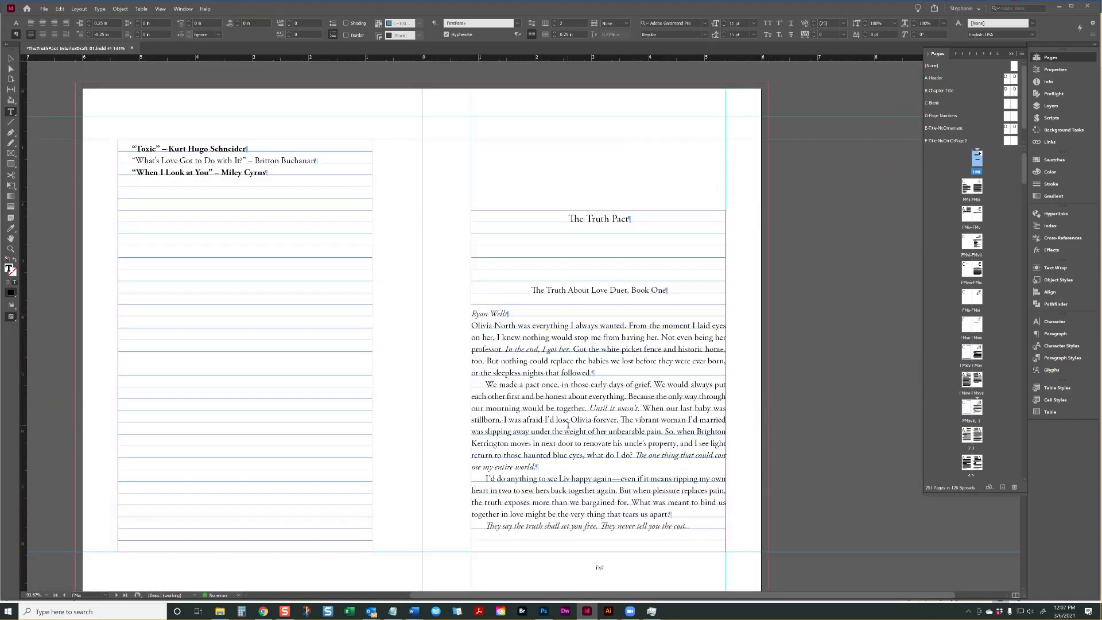
pyautogui.scroll(-10, 567, 426)
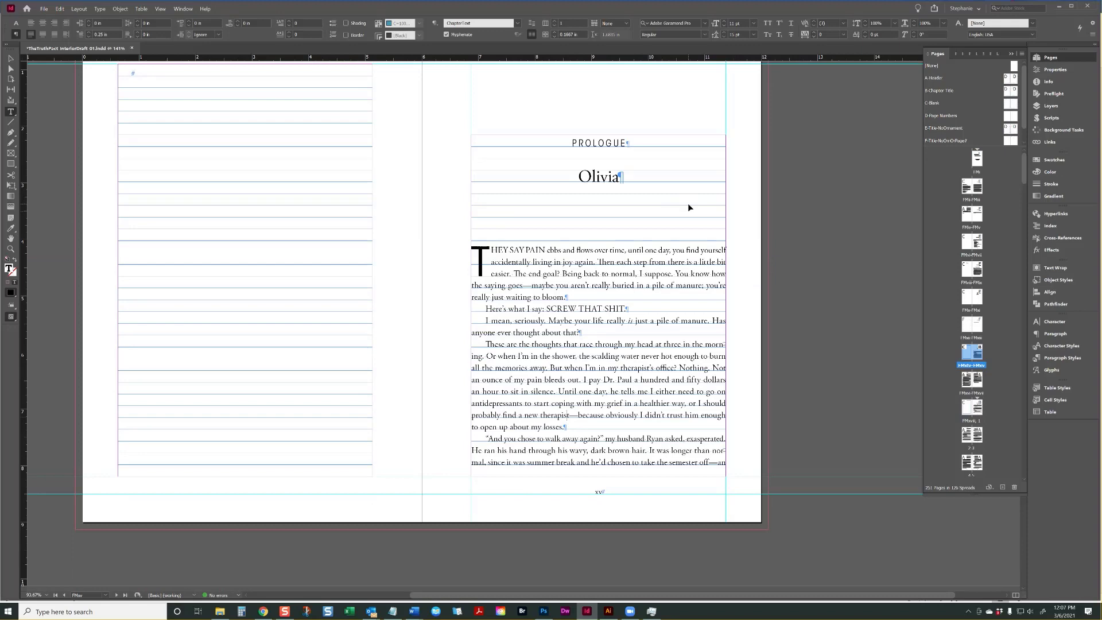
pyautogui.hotkey('ctrl', 'End')
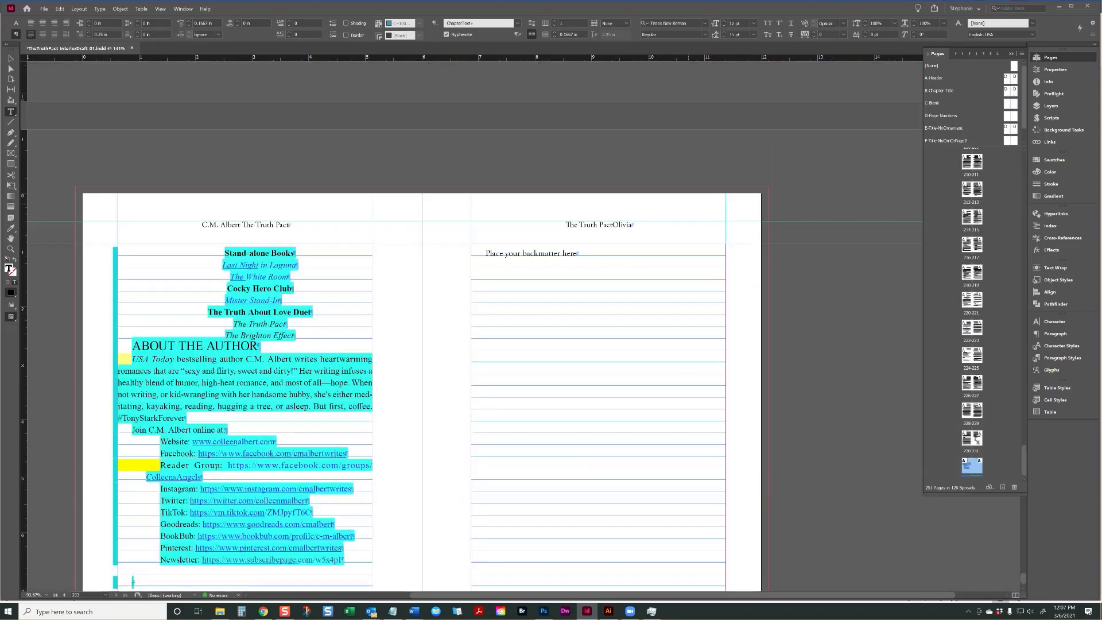
pyautogui.scroll(10, 413, 373)
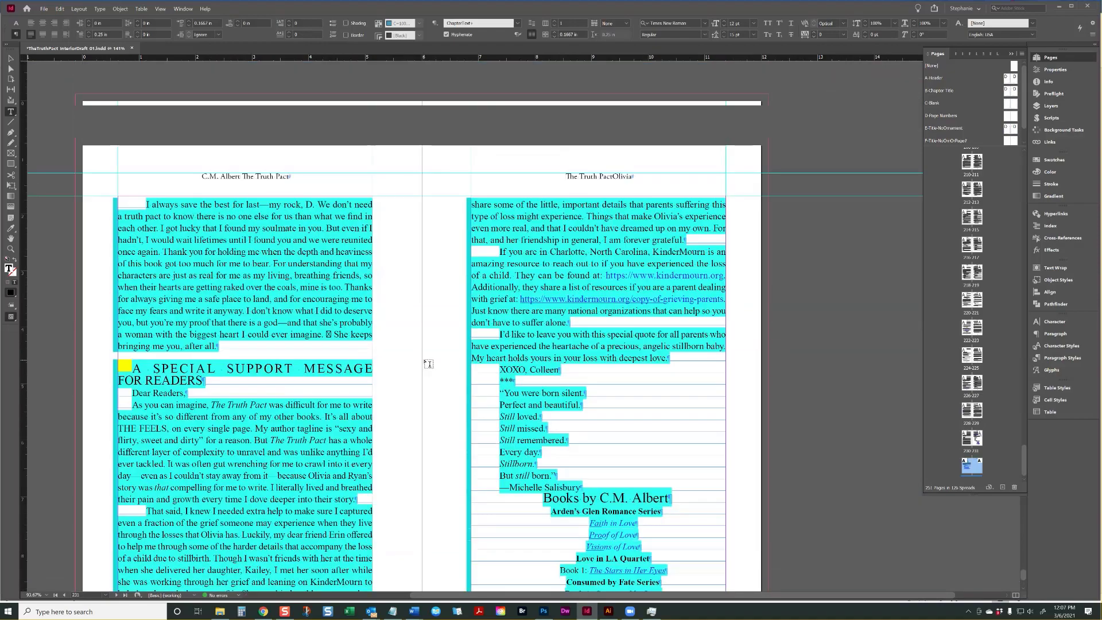
pyautogui.scroll(10, 428, 364)
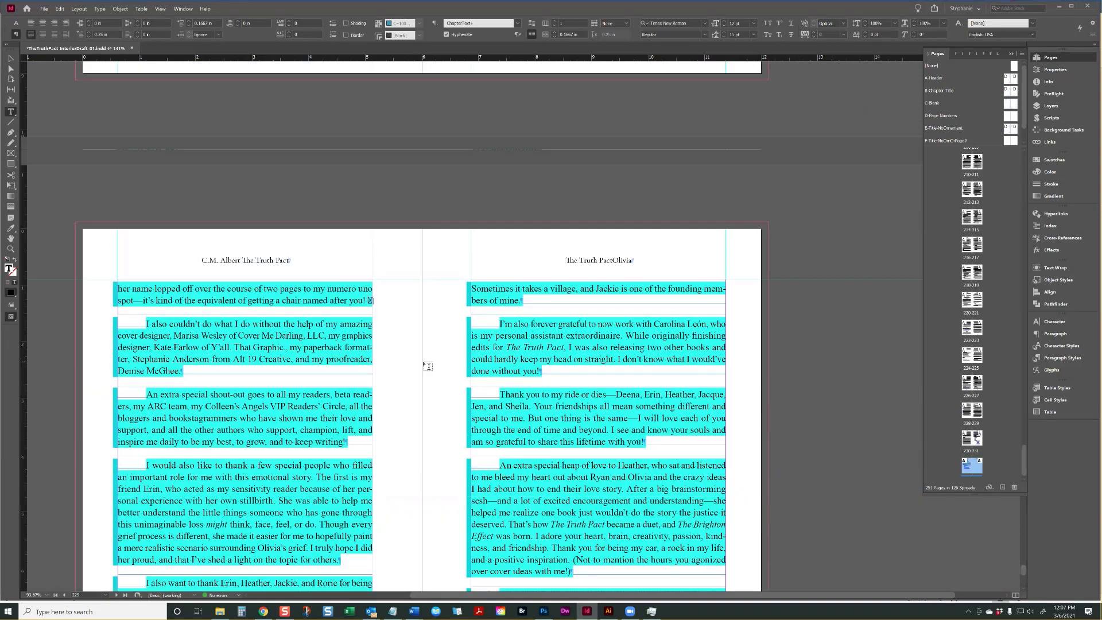
pyautogui.scroll(10, 428, 367)
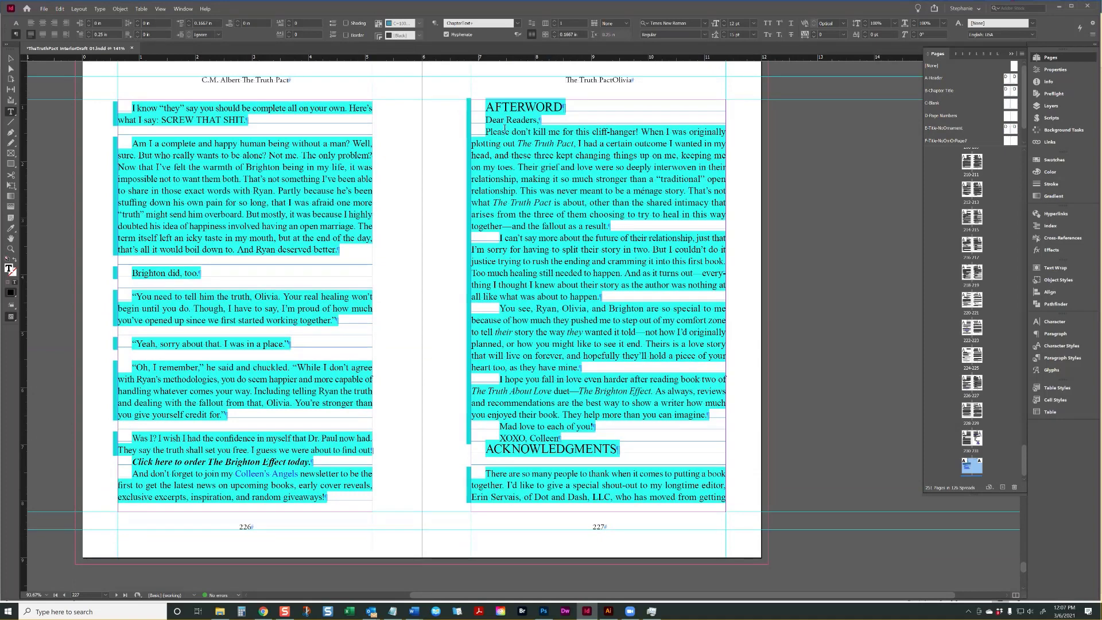
pyautogui.hotkey('ctrl', 'a')
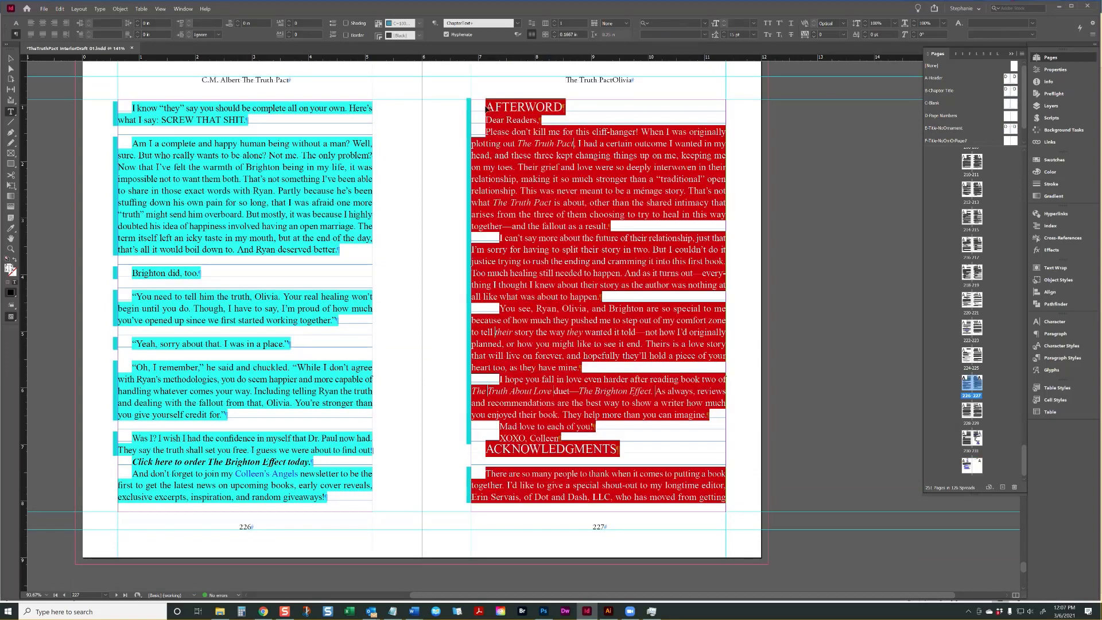
pyautogui.press('Delete')
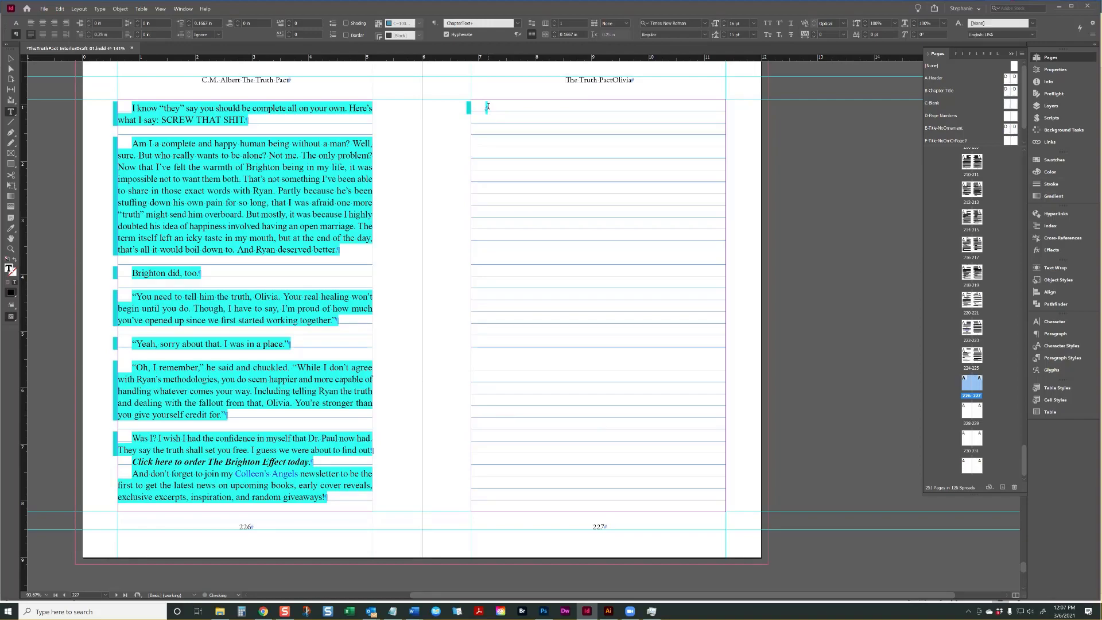
# - Replace the "Place your backmatter here" placeholder on page 228 with the cut back matter, starting at the Afterword
pyautogui.scroll(-3, 497, 120)
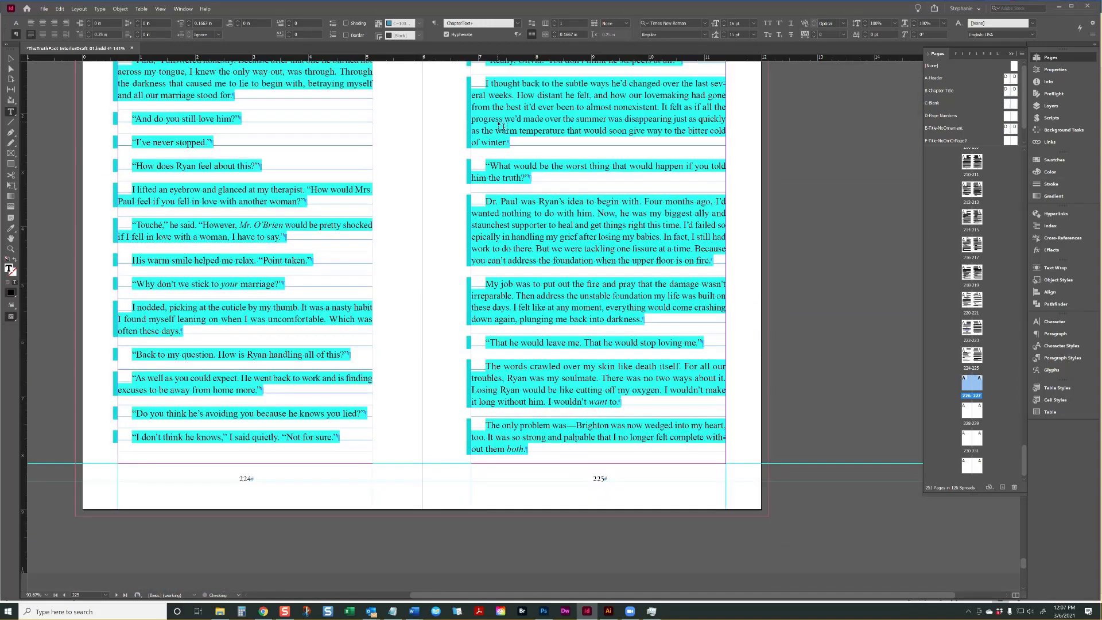
pyautogui.scroll(15, 502, 125)
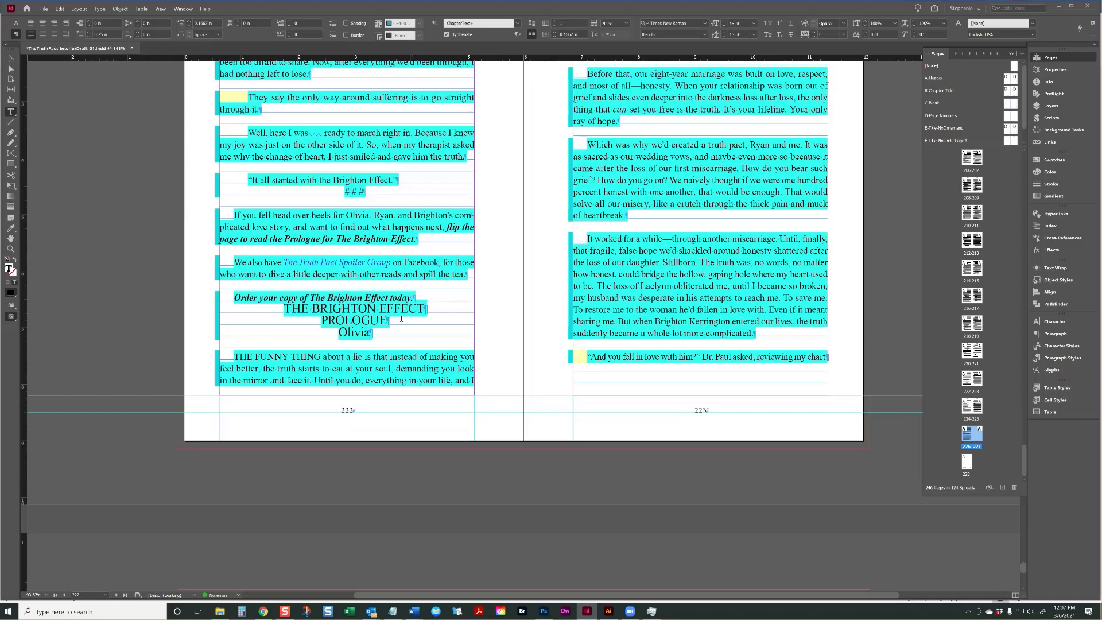
pyautogui.scroll(3, 401, 320)
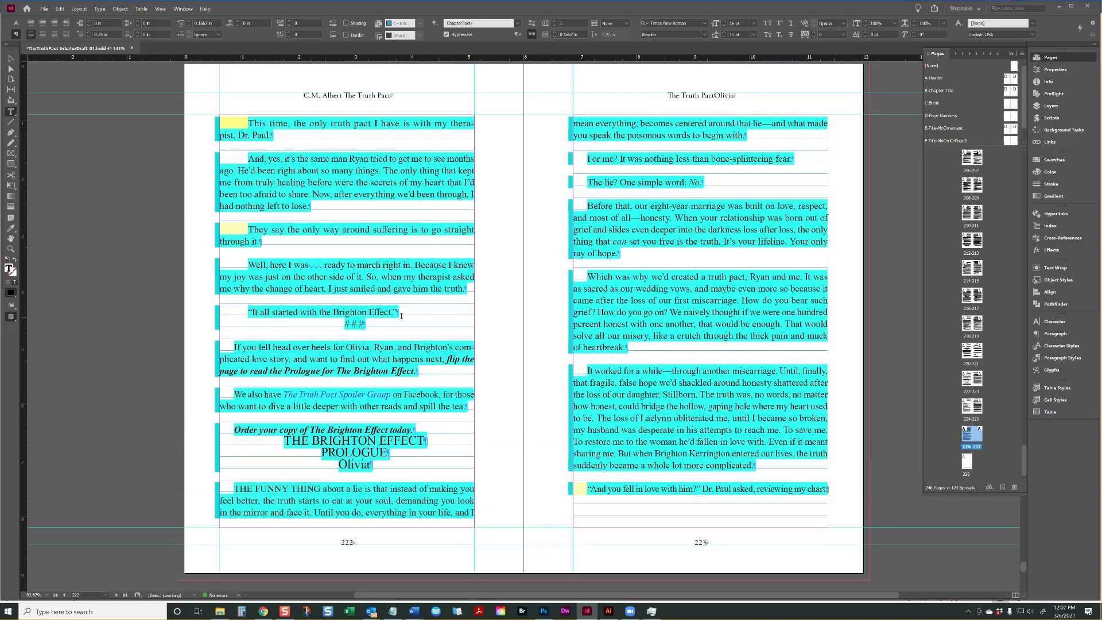
pyautogui.scroll(14, 389, 439)
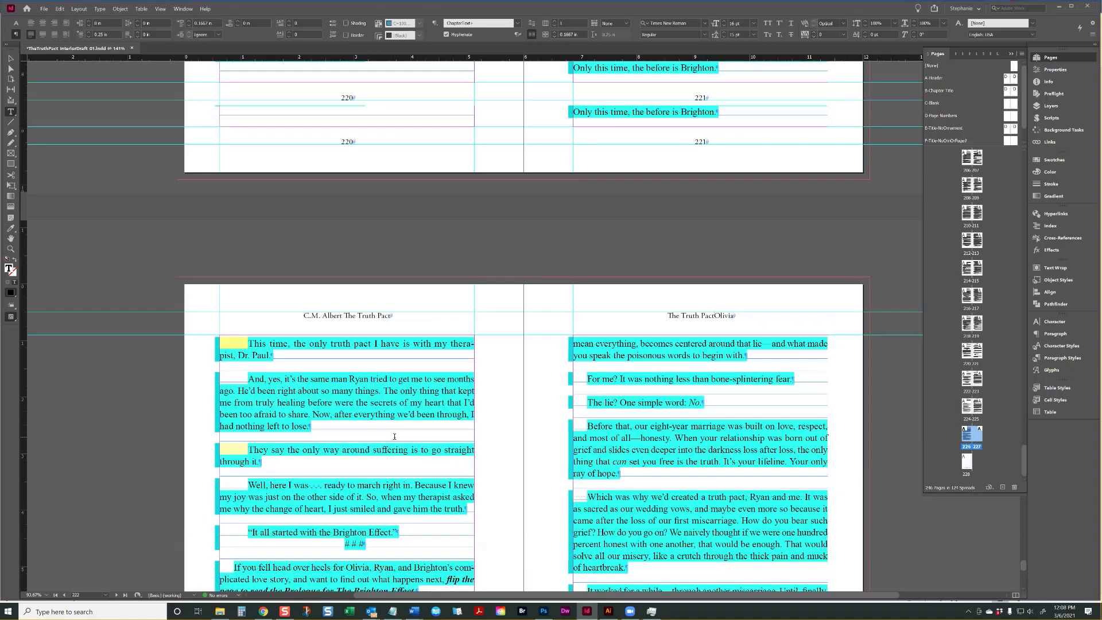
pyautogui.scroll(-2, 394, 436)
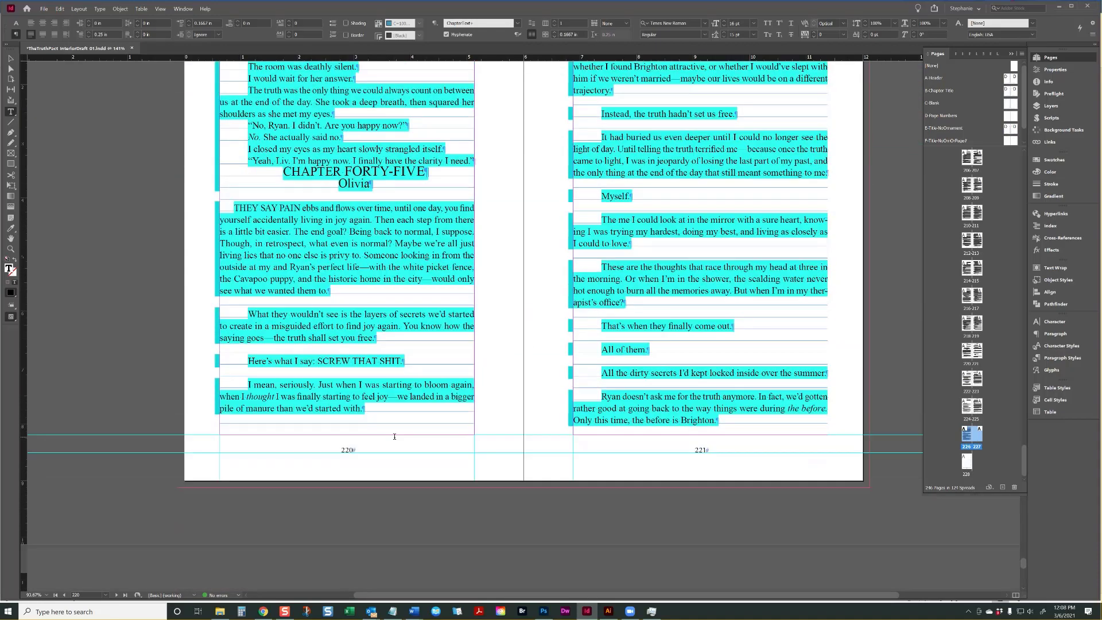
pyautogui.scroll(1, 305, 310)
pyautogui.scroll(-20, 324, 289)
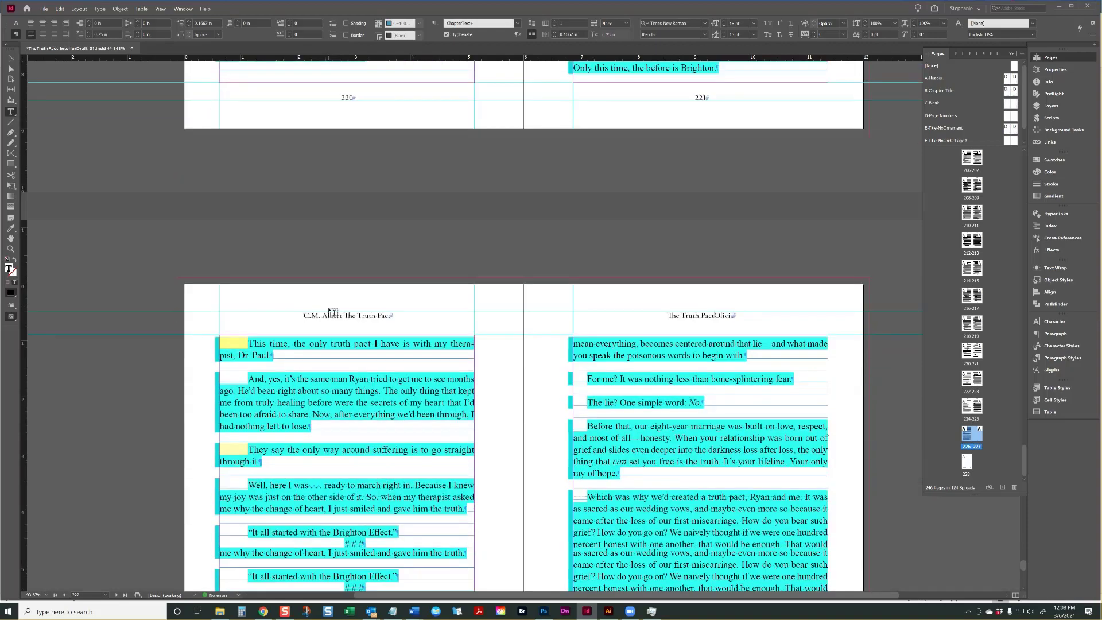
pyautogui.scroll(-18, 457, 372)
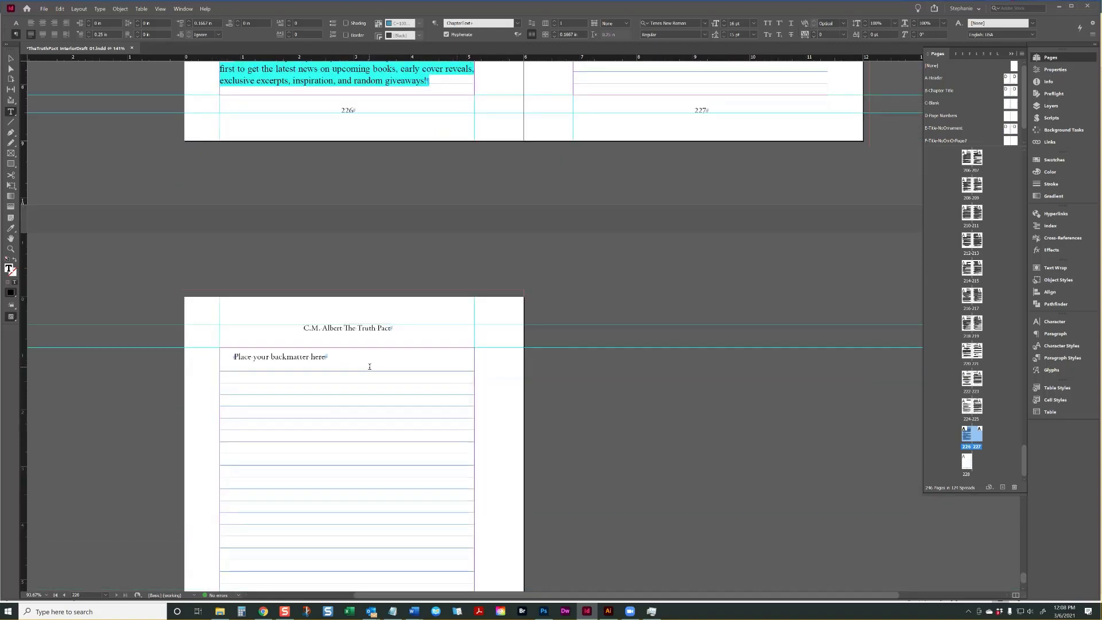
pyautogui.moveTo(370, 366); pyautogui.dragTo(232, 355)
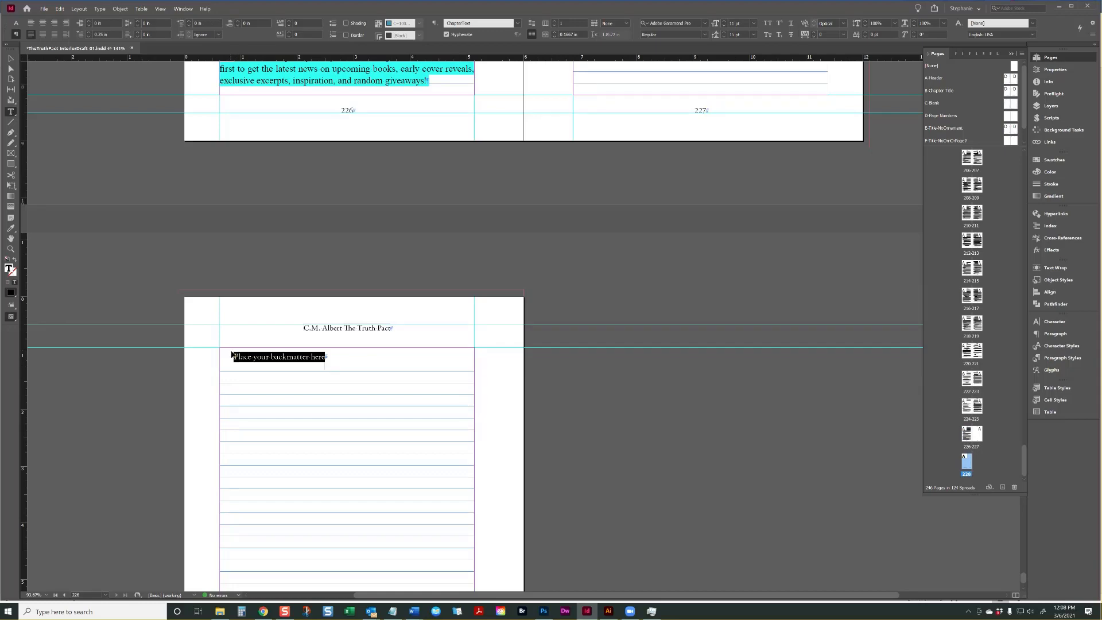
pyautogui.hotkey('ctrl', 'v')
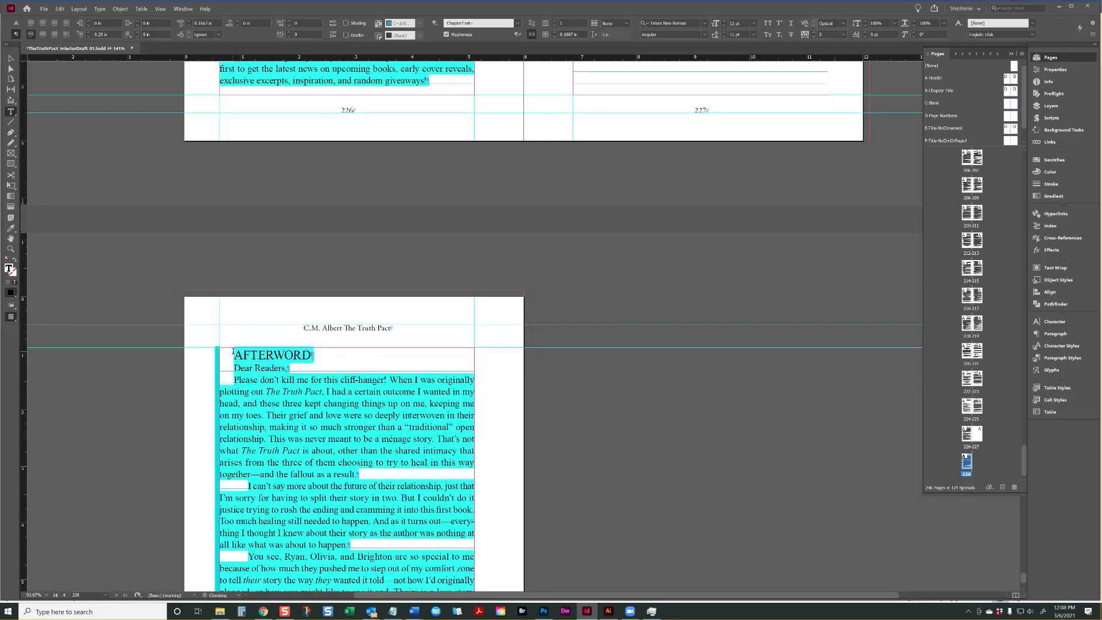
# - Examine how the main-text and back-matter frames are threaded between pages 226 and 233
pyautogui.press('Escape')
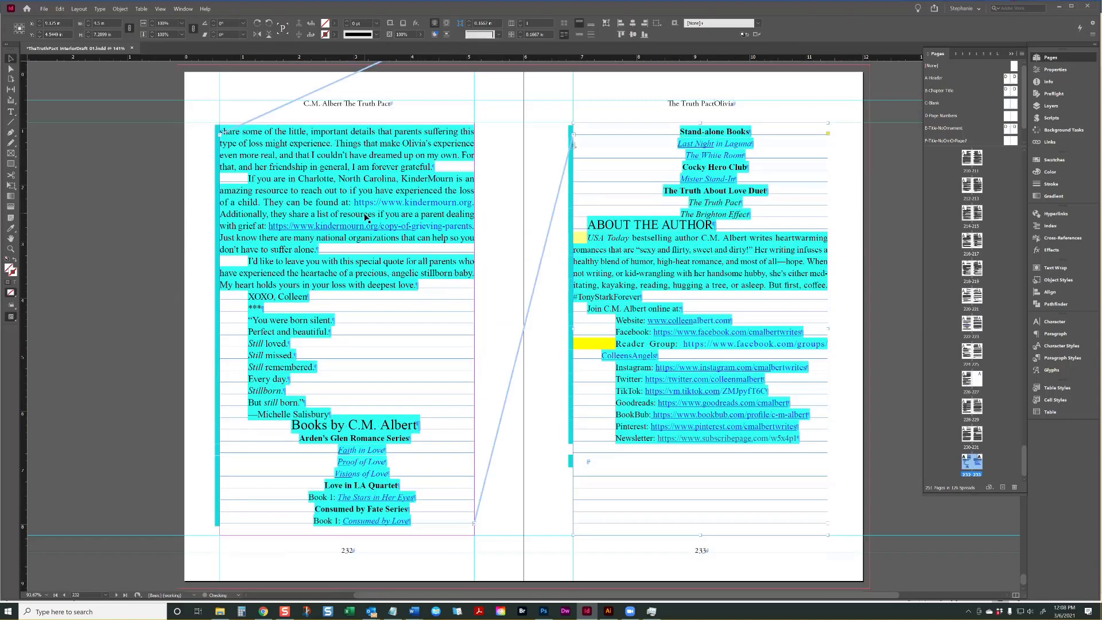
pyautogui.scroll(6, 380, 233)
pyautogui.scroll(15, 381, 237)
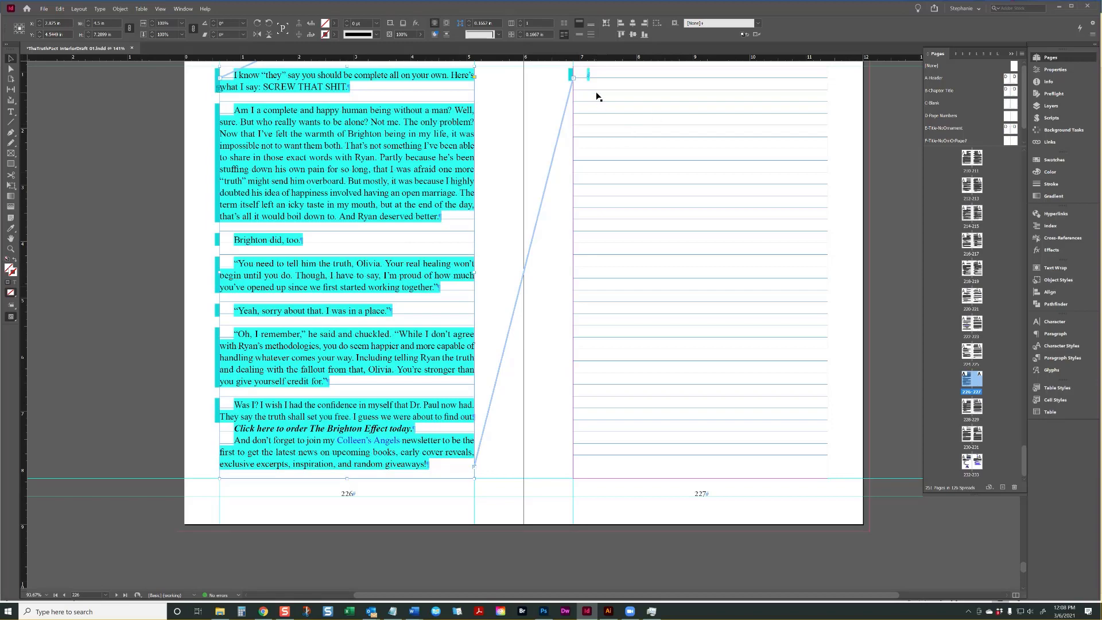
pyautogui.scroll(-5, 597, 97)
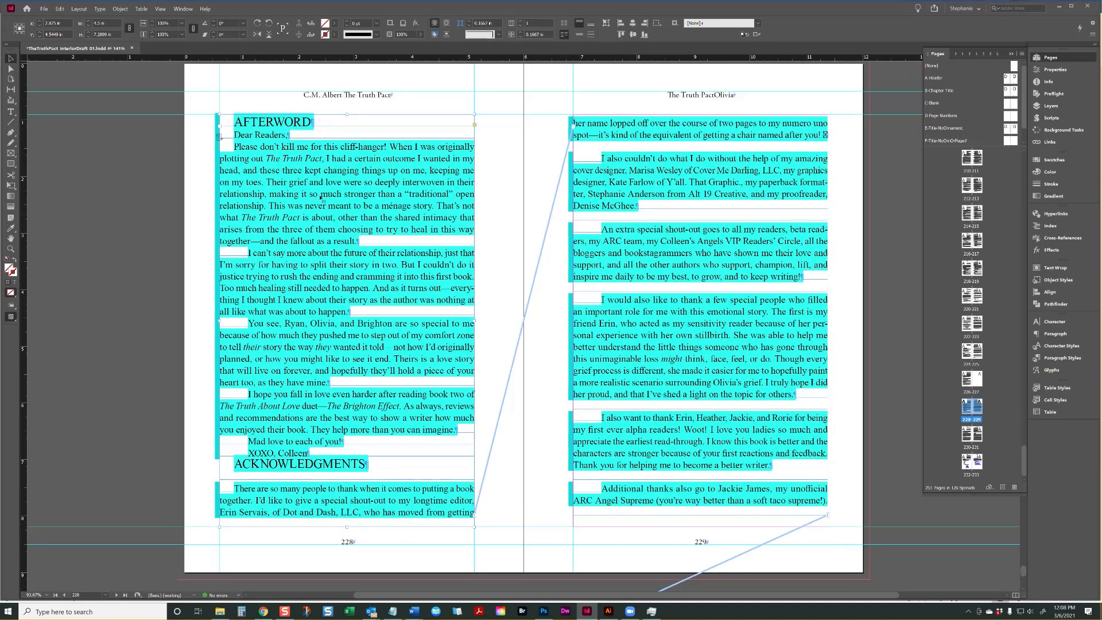
pyautogui.scroll(5, 372, 342)
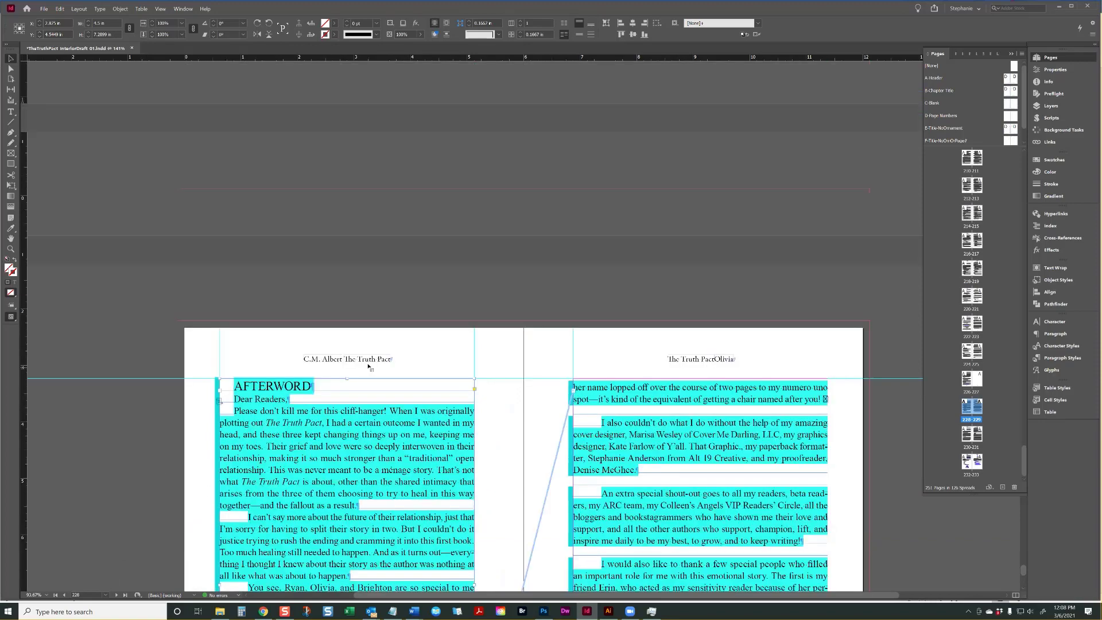
pyautogui.click(369, 328)
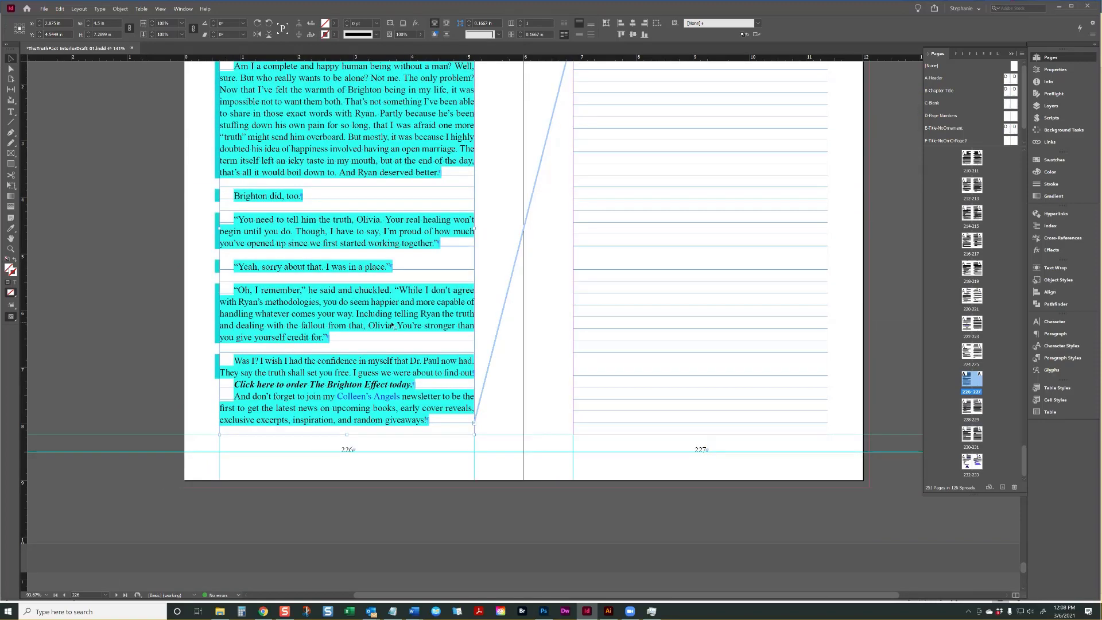
pyautogui.doubleClick(433, 302)
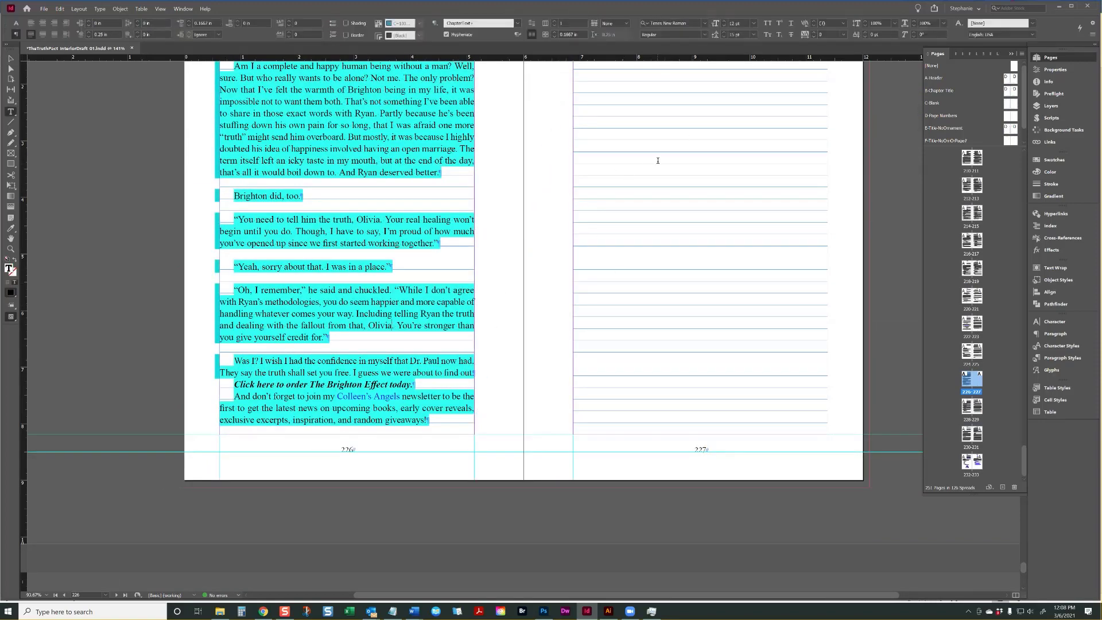
# - Return to the start of the main story and review the Prologue and Chapter One opening pages
pyautogui.hotkey('ctrl', 'Home')
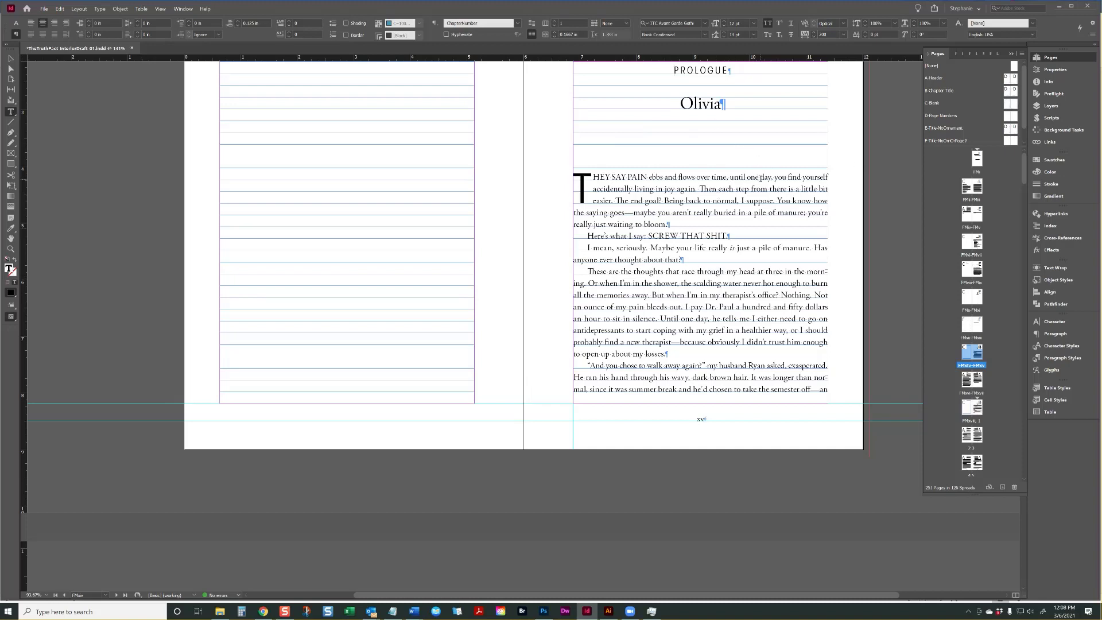
pyautogui.scroll(-15, 761, 179)
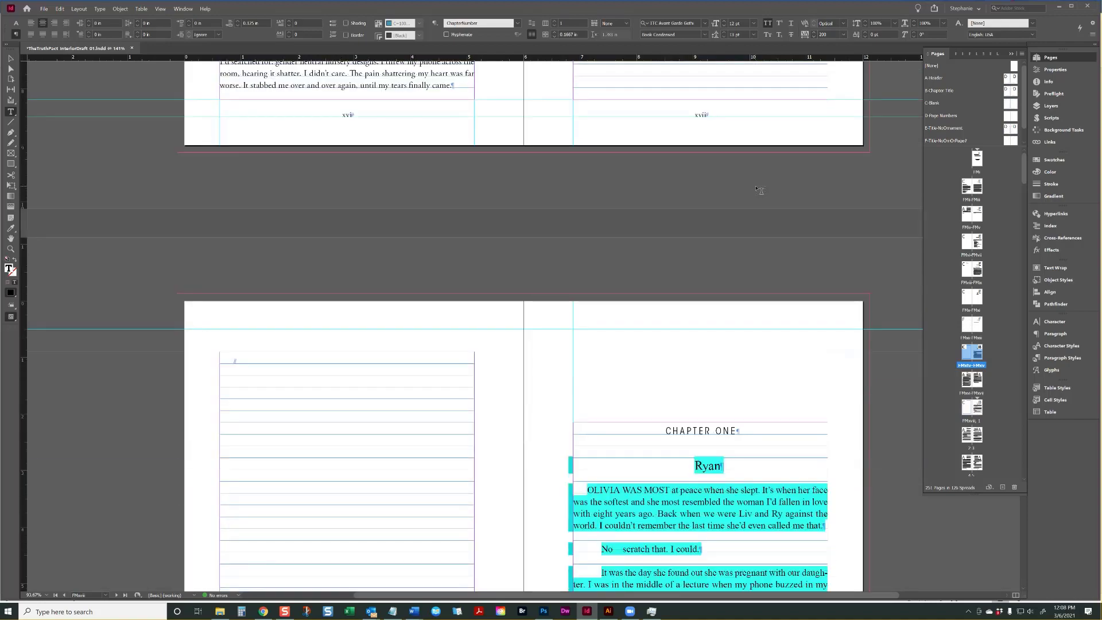
pyautogui.click(713, 266)
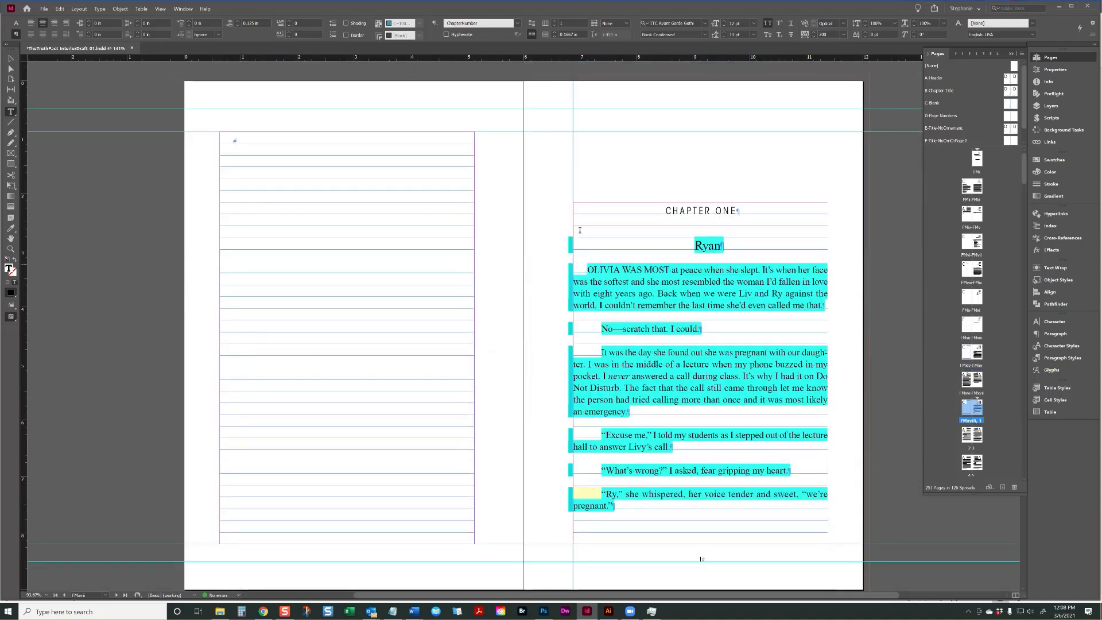
# - Go back to the title page and highlight Formatting Checklist item 8 about setting styles in the main text area
pyautogui.click(54, 595)
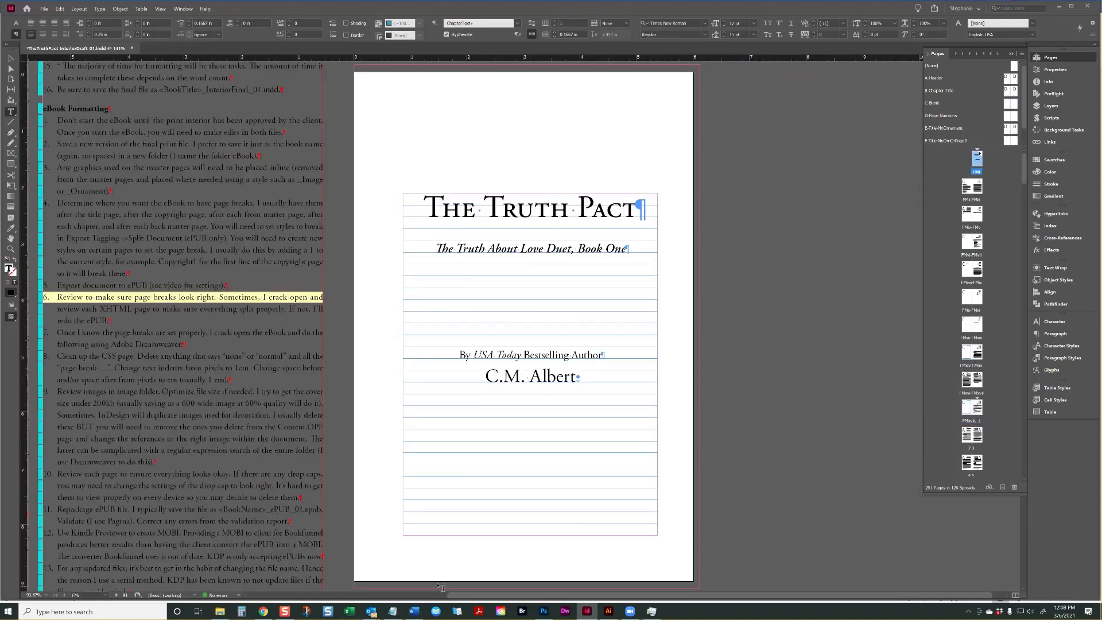
pyautogui.moveTo(459, 595); pyautogui.dragTo(267, 583)
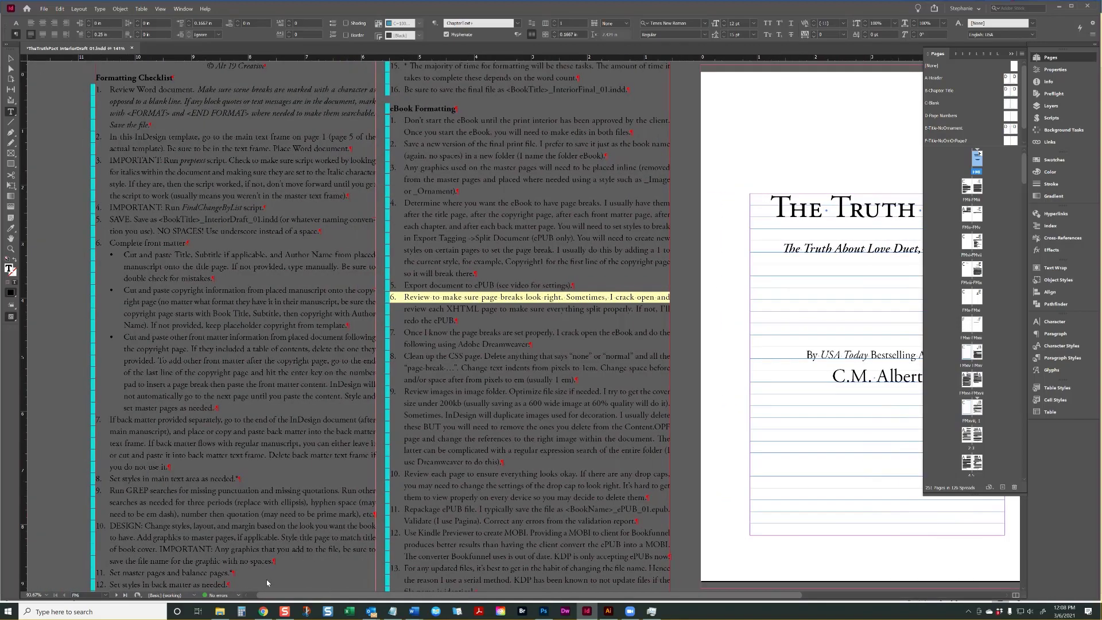
pyautogui.scroll(-2, 208, 391)
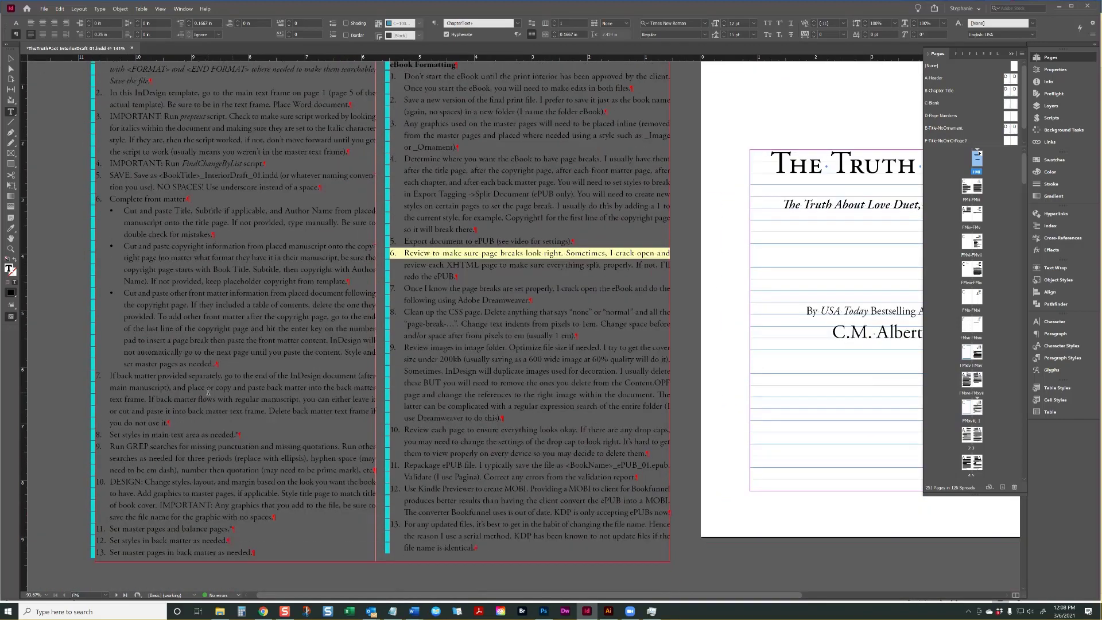
pyautogui.tripleClick(212, 432)
pyautogui.moveTo(100, 437); pyautogui.dragTo(291, 436)
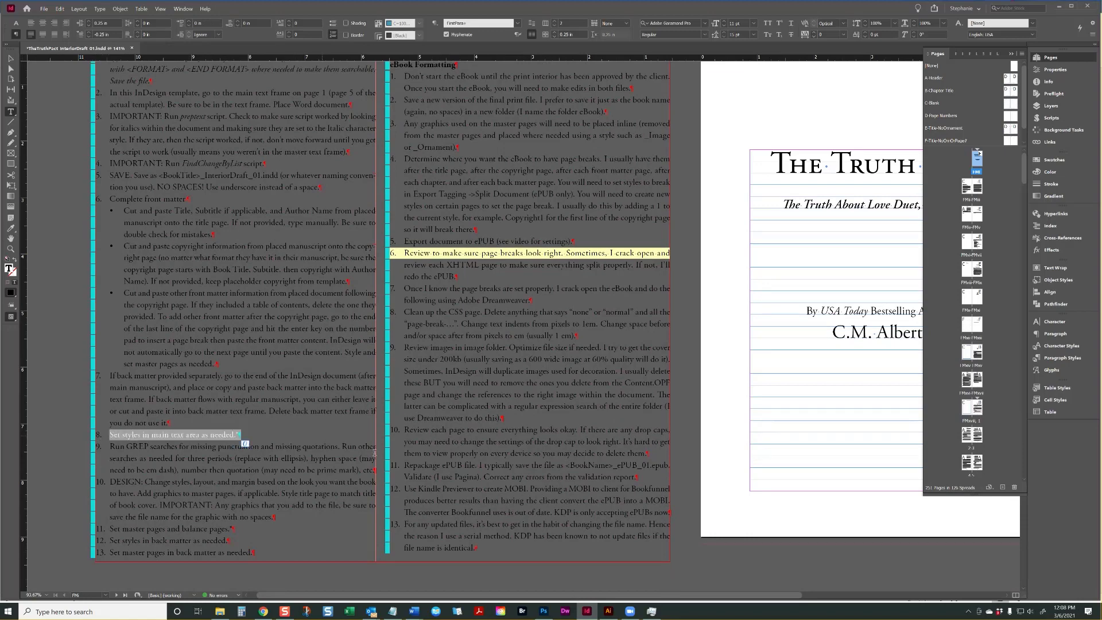
# - Apply the ChapterTitle style to the title under Chapter One and FirstParaDropCap to the chapter's opening paragraph
pyautogui.scroll(-20, 473, 465)
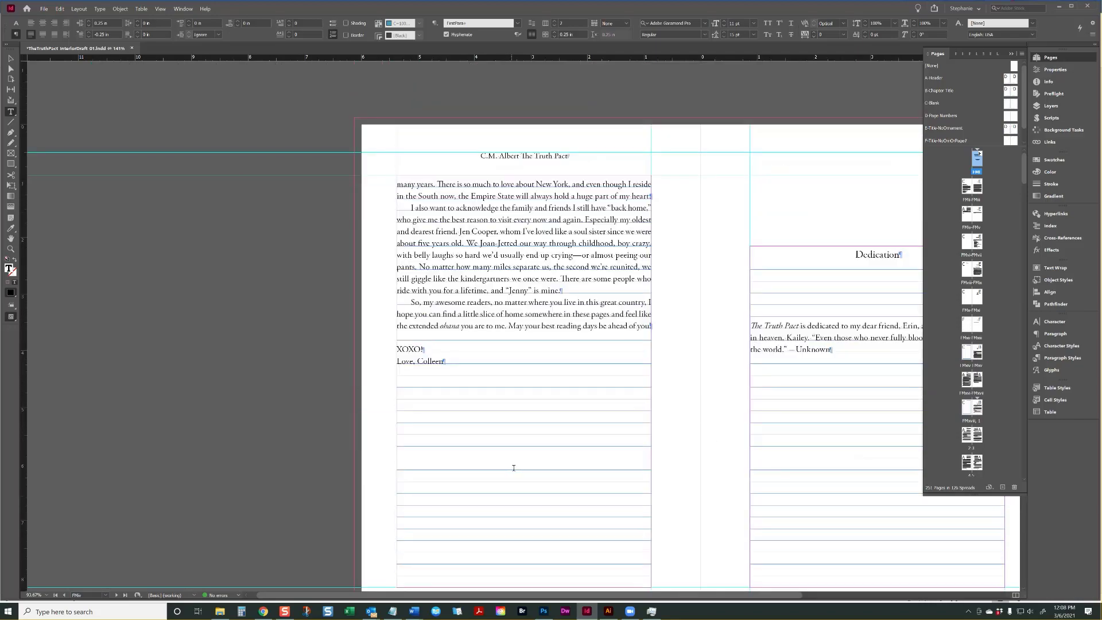
pyautogui.scroll(-20, 520, 474)
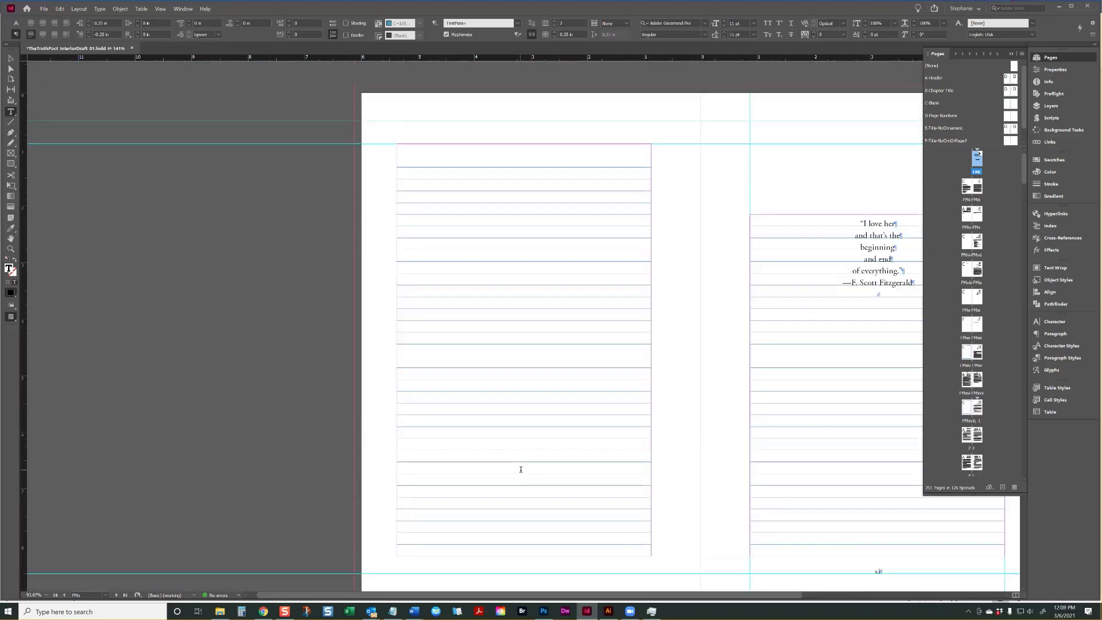
pyautogui.scroll(-20, 521, 470)
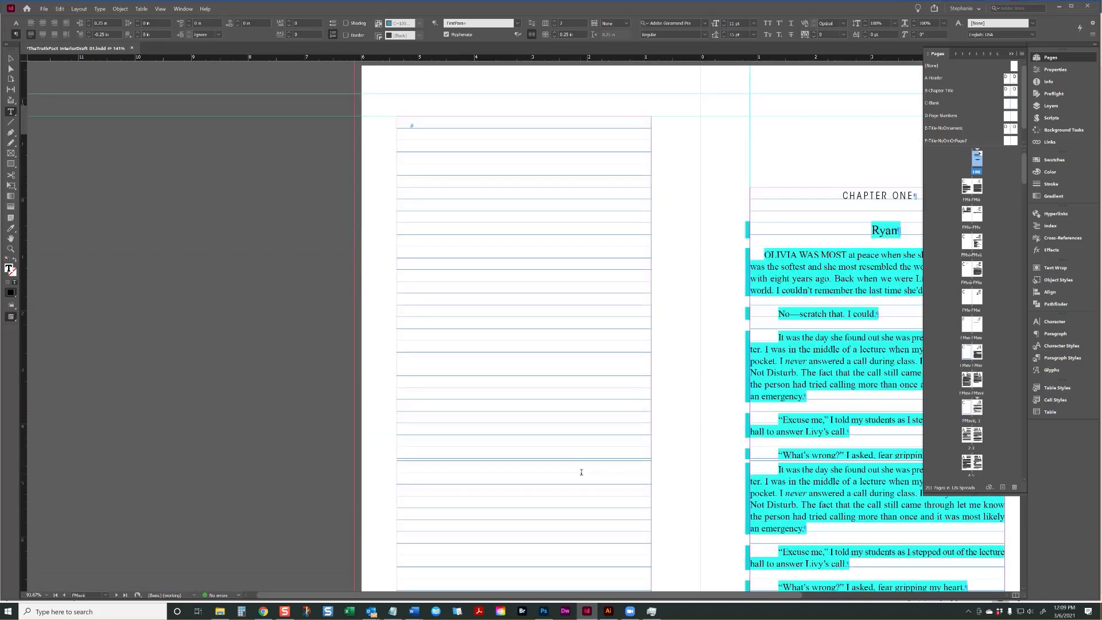
pyautogui.moveTo(635, 595); pyautogui.dragTo(777, 597)
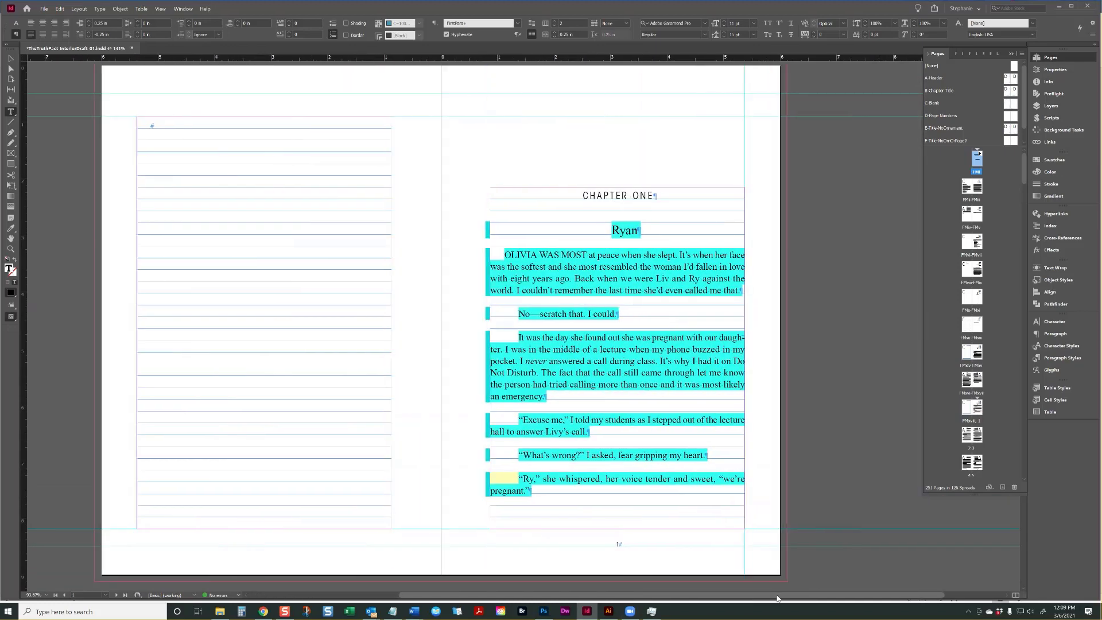
pyautogui.click(645, 229)
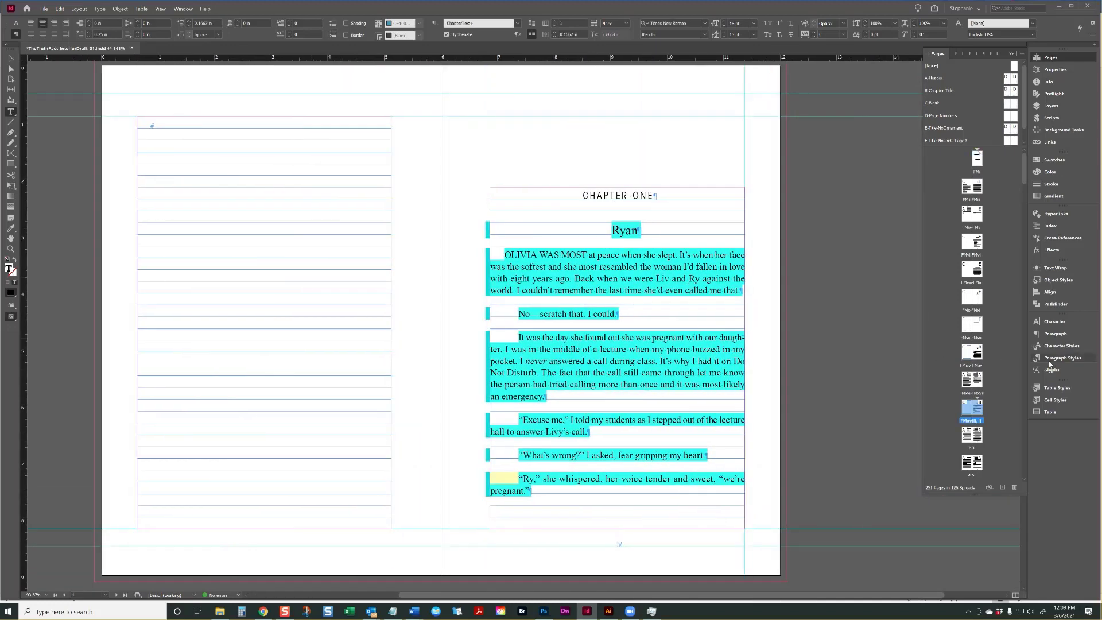
pyautogui.click(1062, 358)
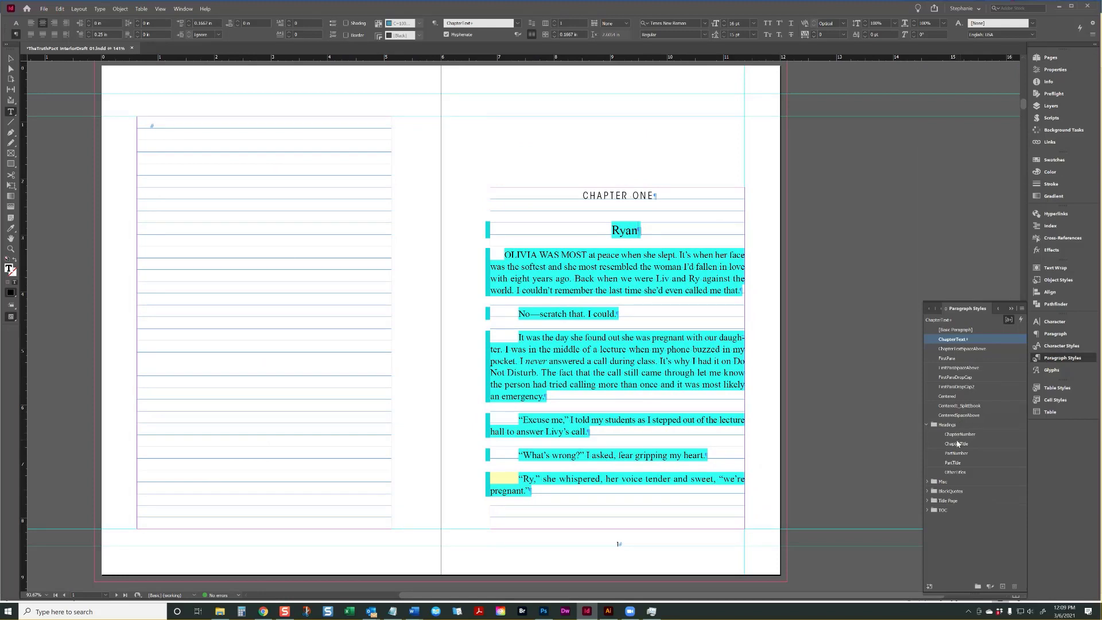
pyautogui.click(958, 444)
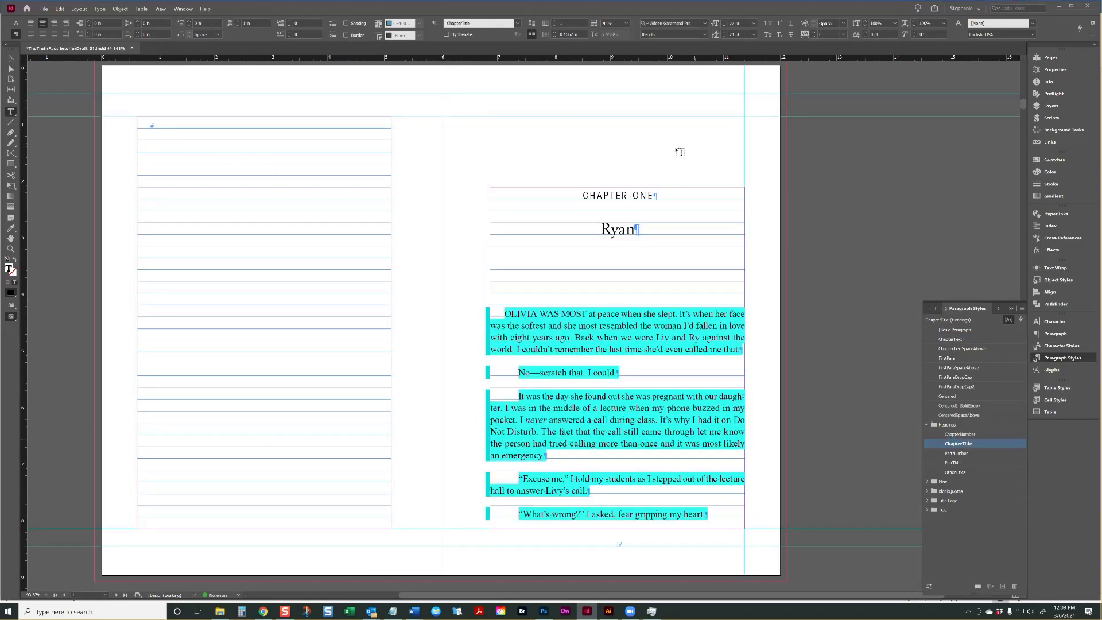
pyautogui.click(631, 291)
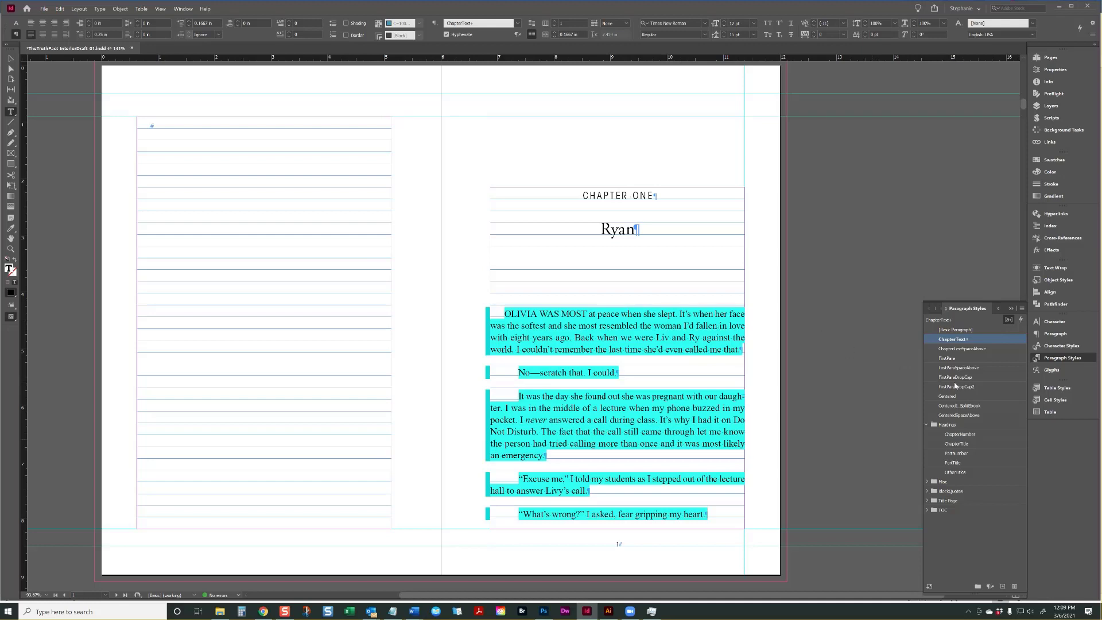
pyautogui.click(956, 378)
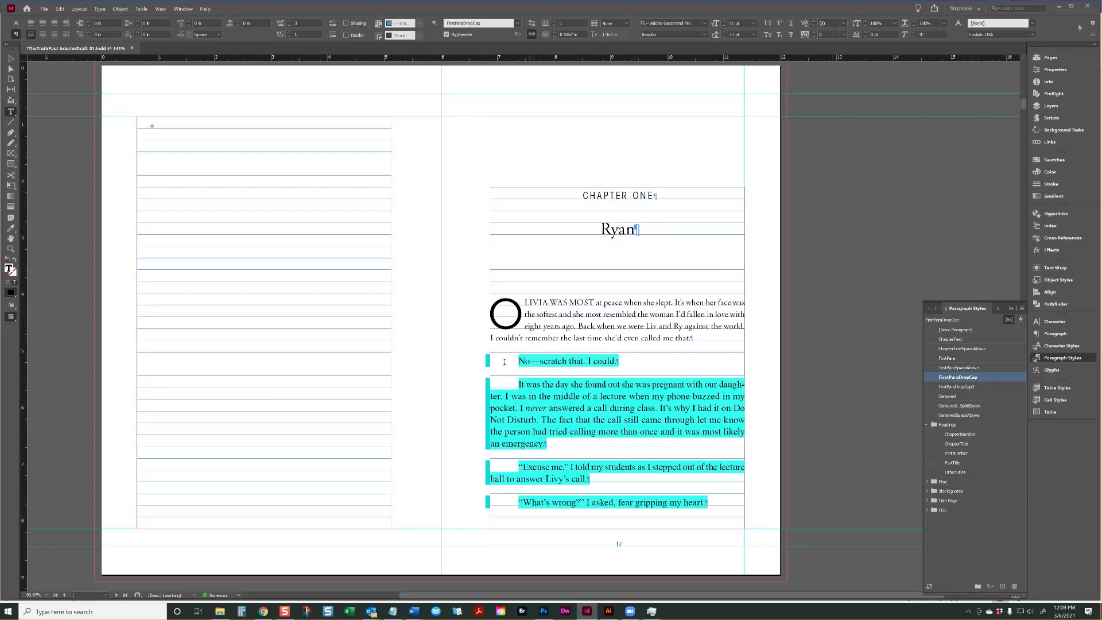
# - Clear all overrides from the main text, from Chapter One's second paragraph through the end of the story
pyautogui.scroll(-10, 517, 357)
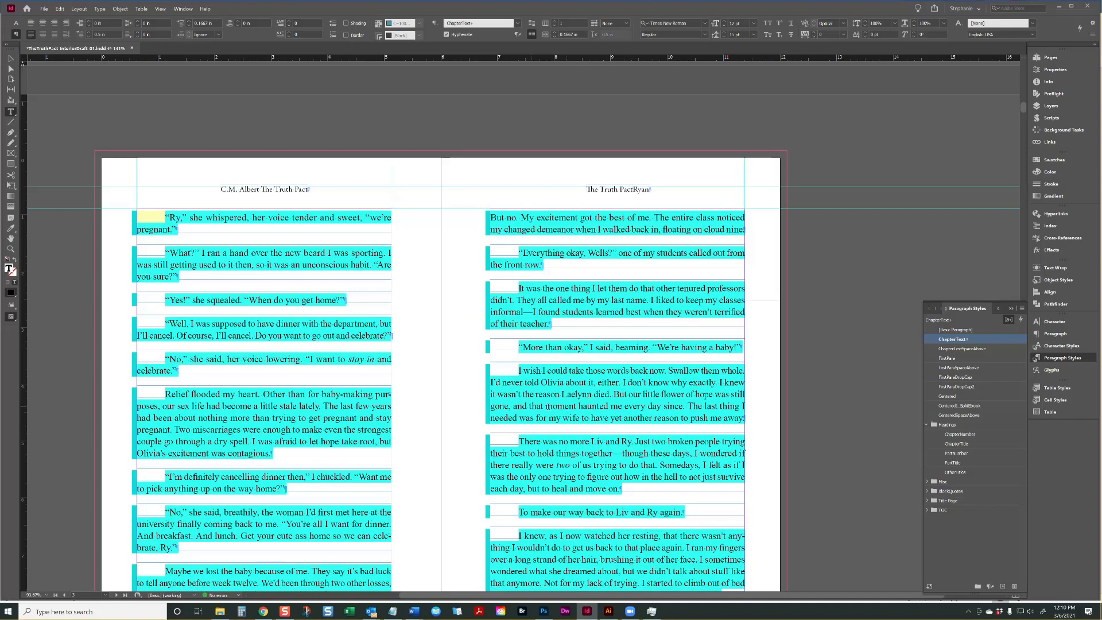
pyautogui.scroll(10, 744, 362)
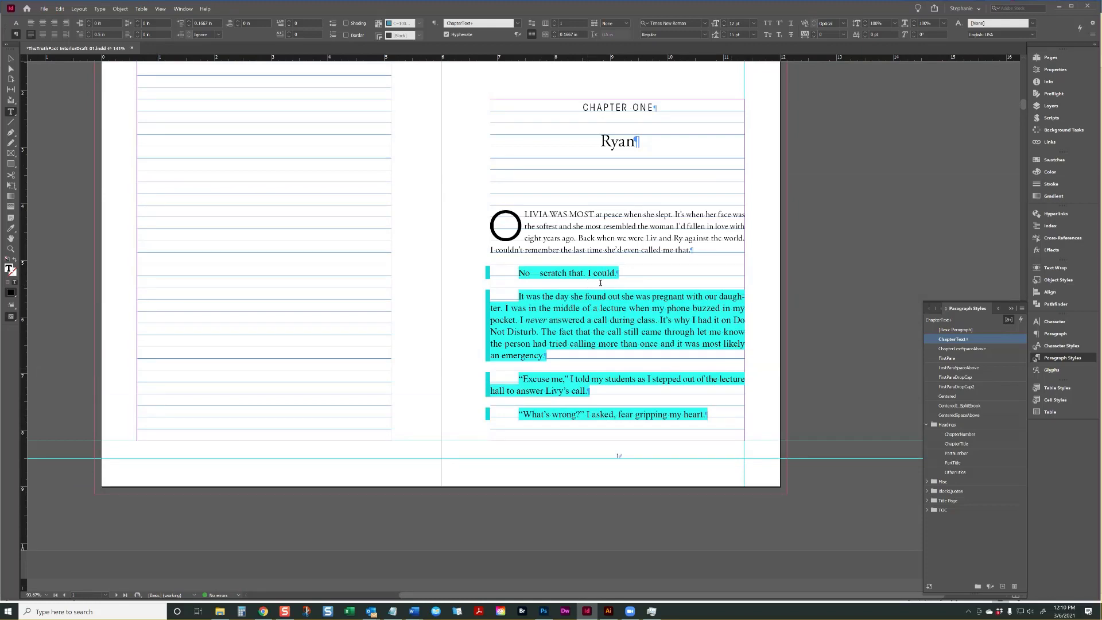
pyautogui.doubleClick(516, 273)
pyautogui.click(510, 271)
pyautogui.hotkey('ctrl', 'shift', 'End')
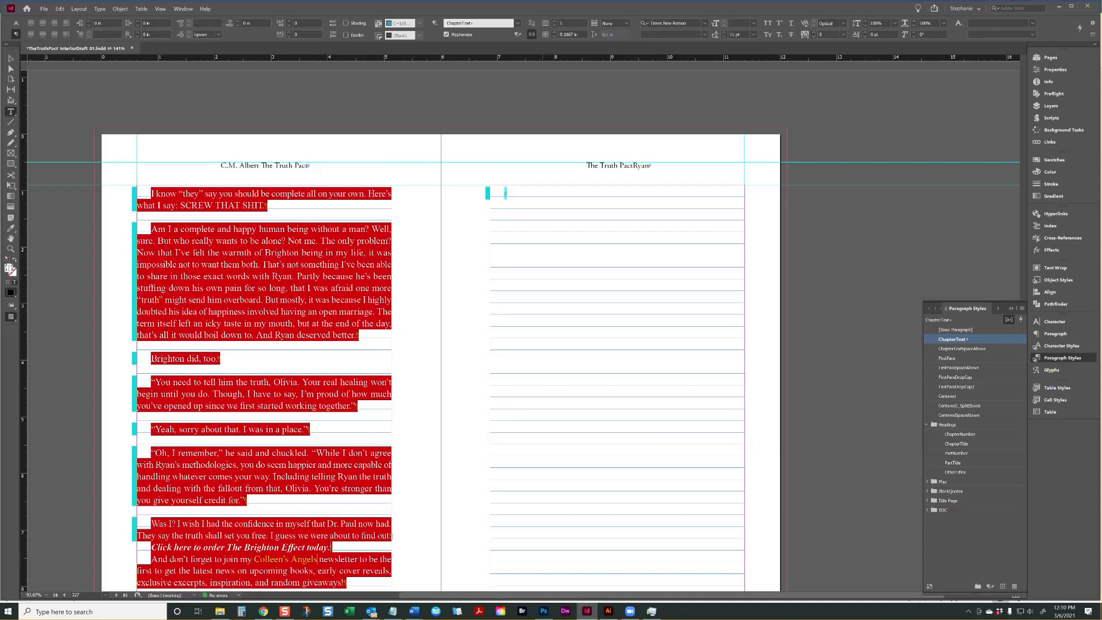
pyautogui.rightClick(245, 239)
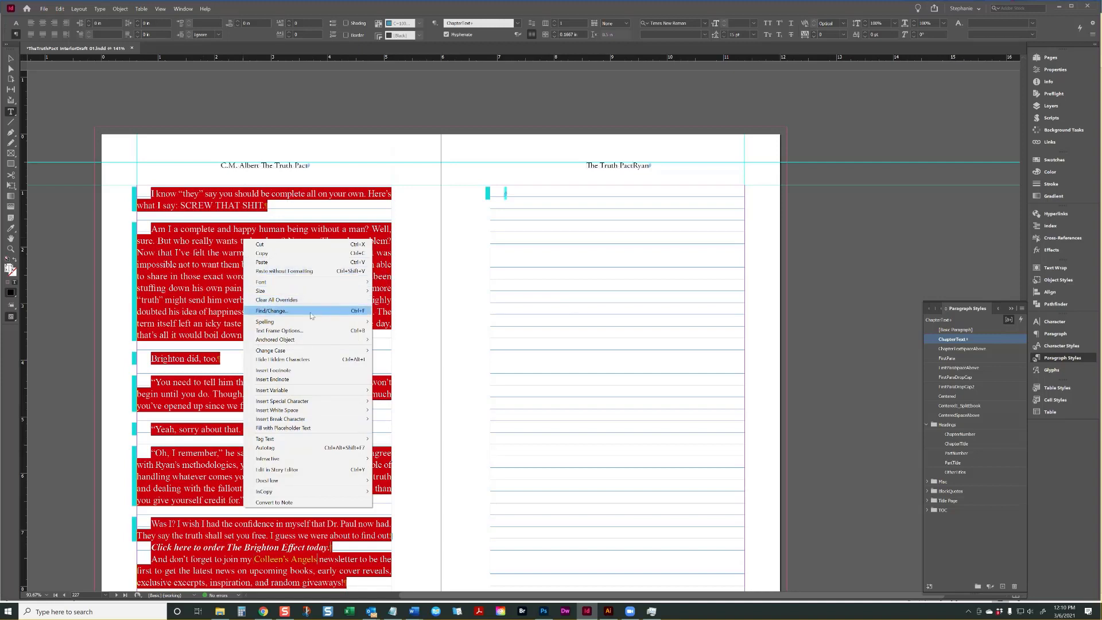
pyautogui.click(296, 301)
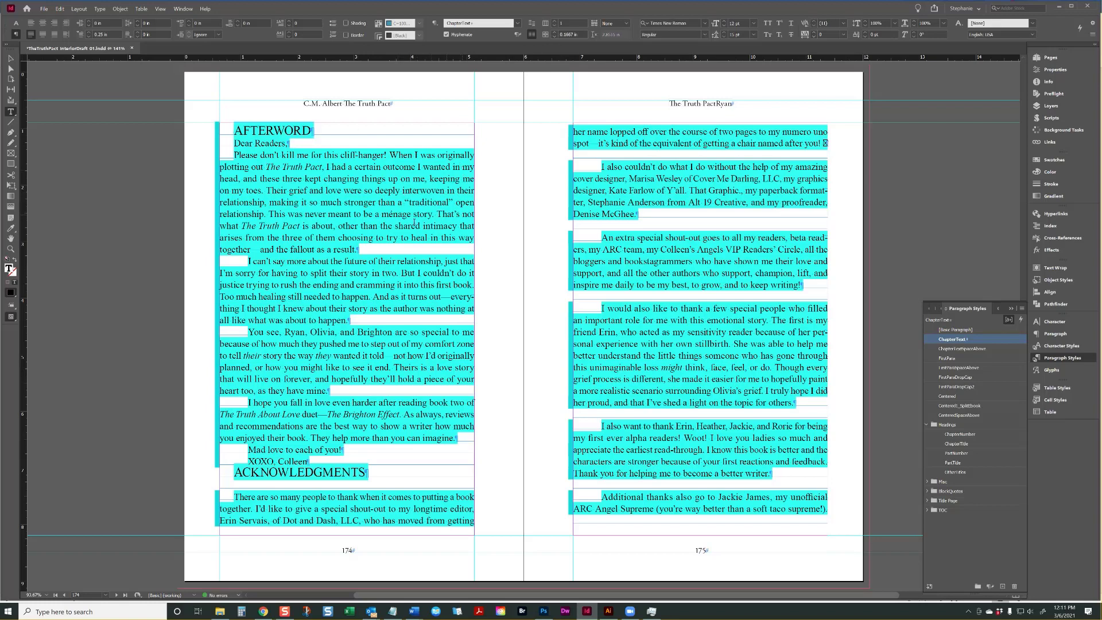
# - Compare the last main-story pages with the Afterword and Acknowledgments, selecting the whole main story to check its extent
pyautogui.scroll(10, 444, 211)
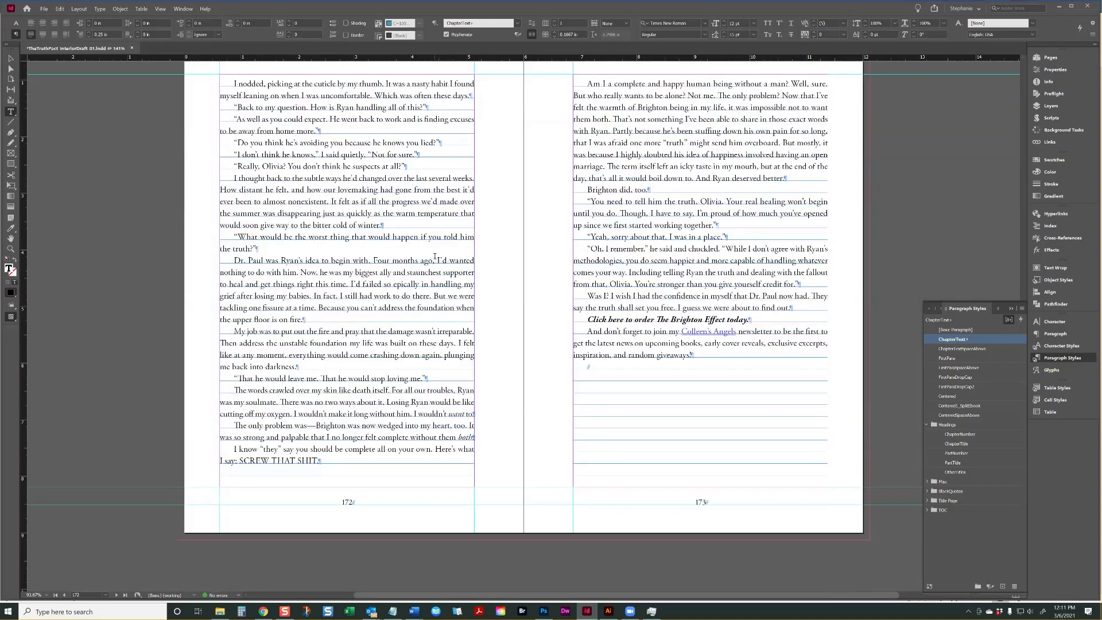
pyautogui.click(435, 257)
pyautogui.hotkey('ctrl', 'a')
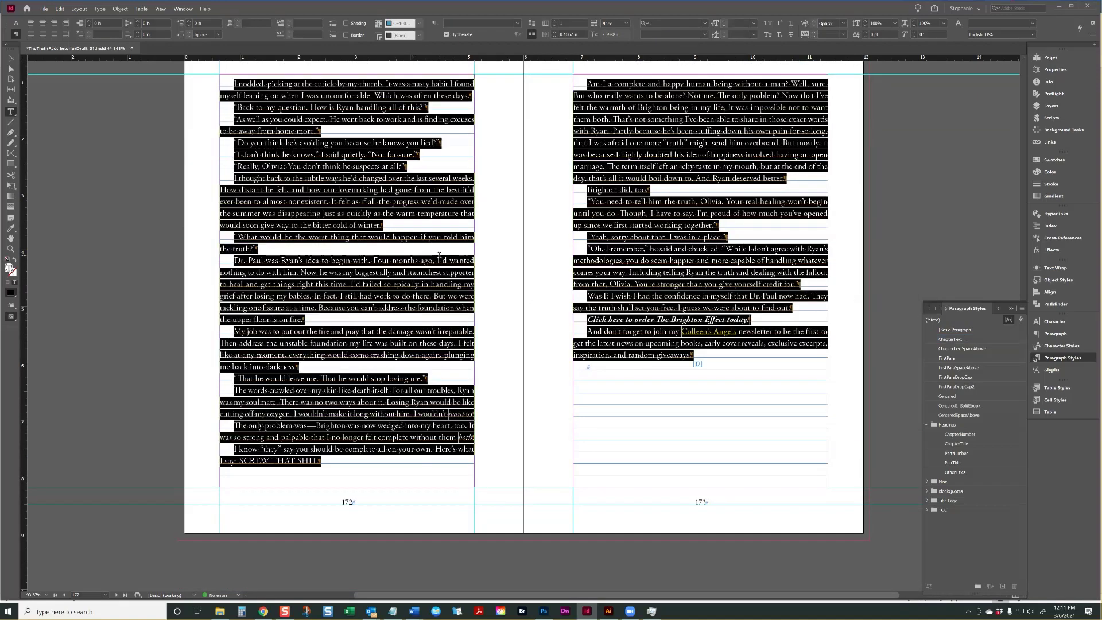
pyautogui.click(578, 274)
pyautogui.scroll(-15, 578, 276)
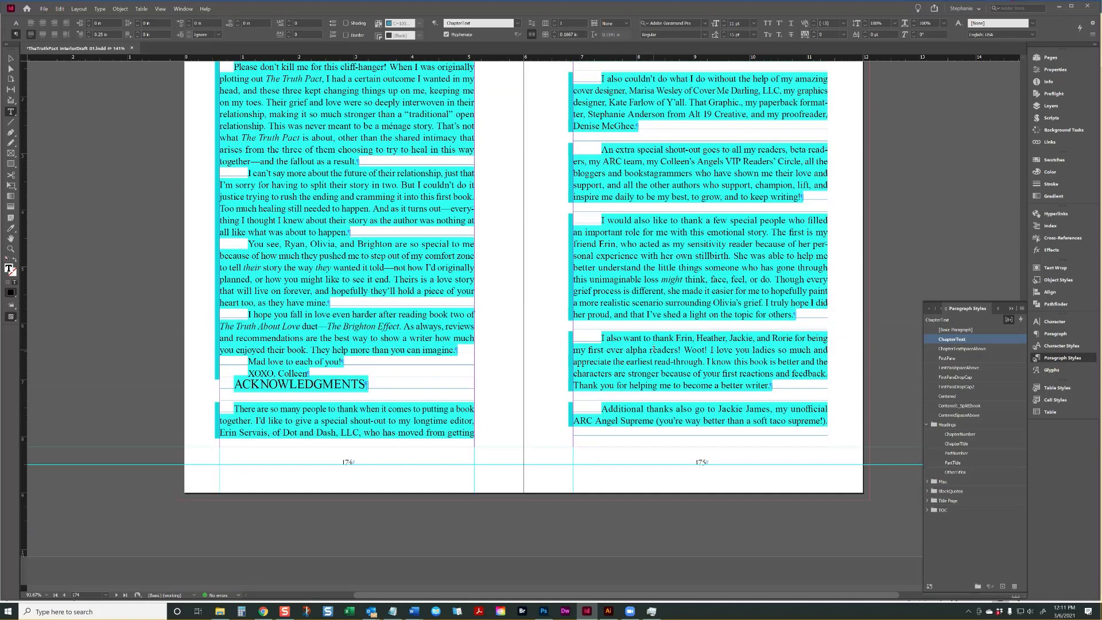
pyautogui.scroll(15, 365, 259)
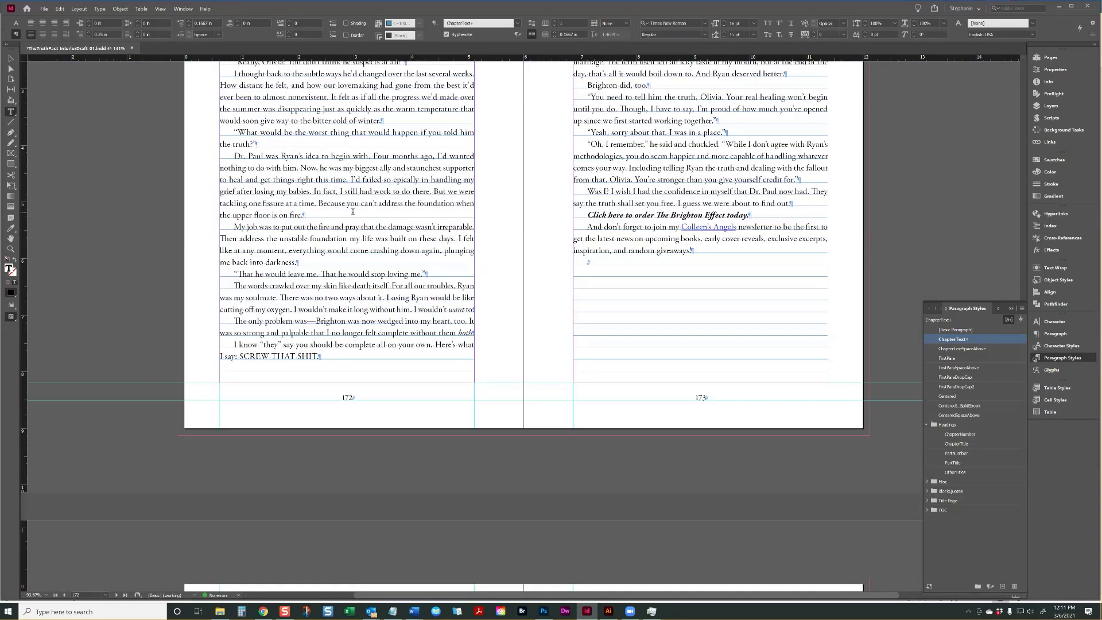
# - Check the Prologue at the start of the story and undo the clearing of overrides in the main text
pyautogui.click(361, 209)
pyautogui.hotkey('ctrl', 'Home')
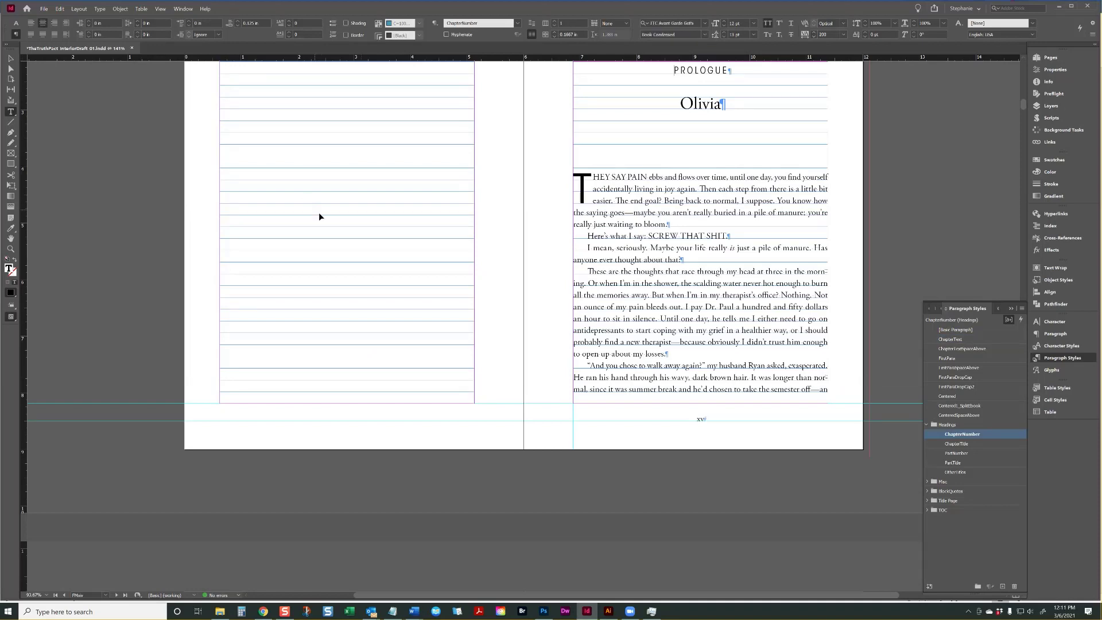
pyautogui.click(655, 271)
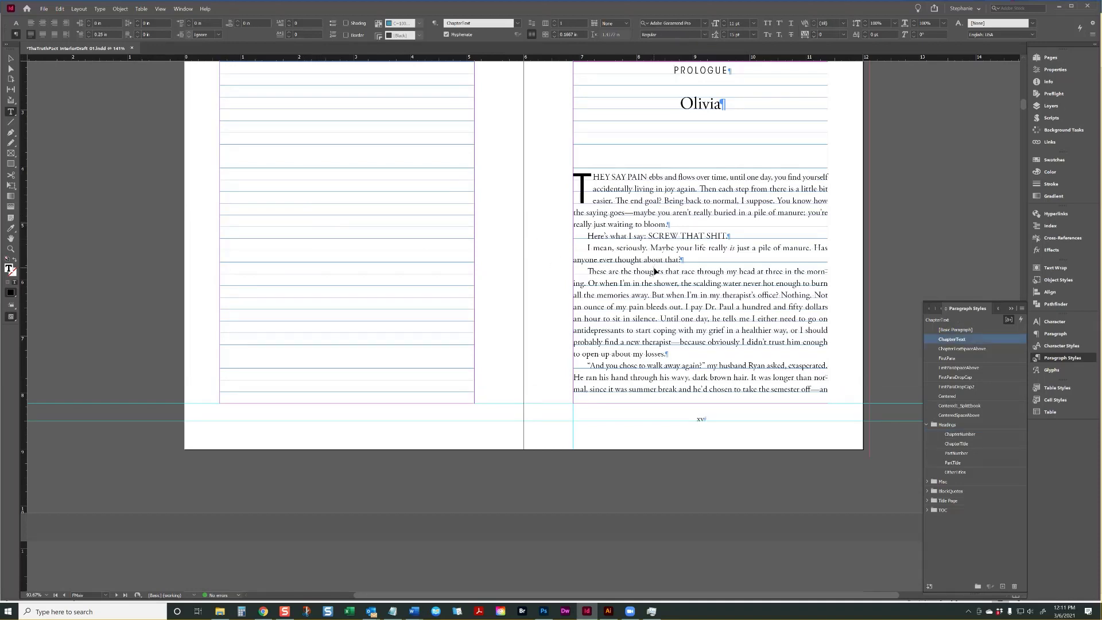
pyautogui.hotkey('ctrl', 'shift', 'End')
pyautogui.click(322, 215)
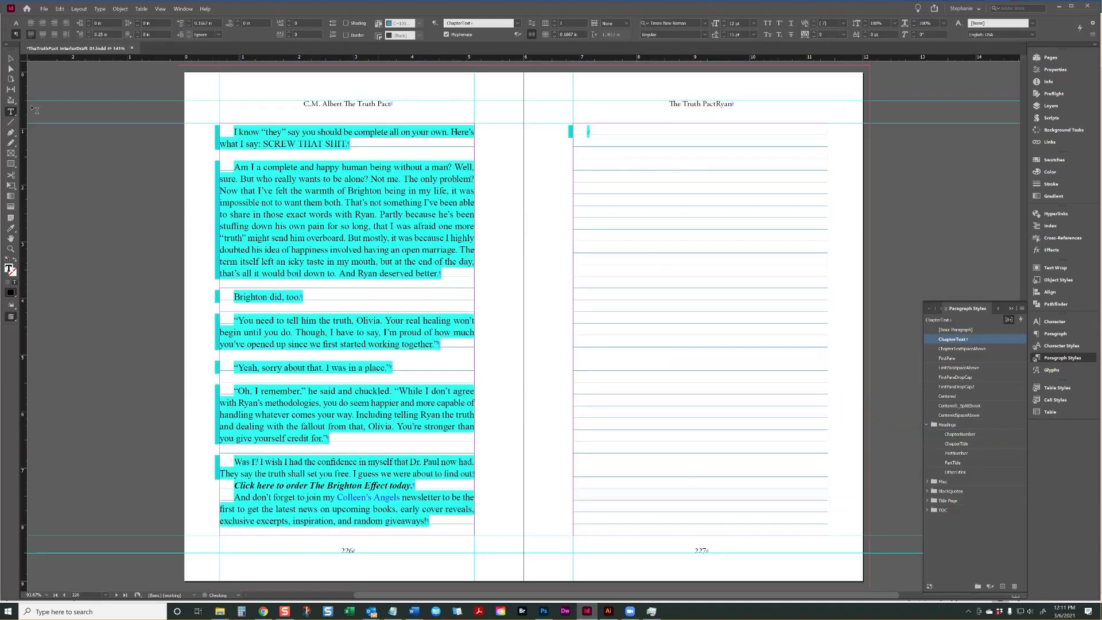
# - Review the end of the story against the back matter and select the main-text frame on page 226
pyautogui.click(11, 59)
pyautogui.click(127, 151)
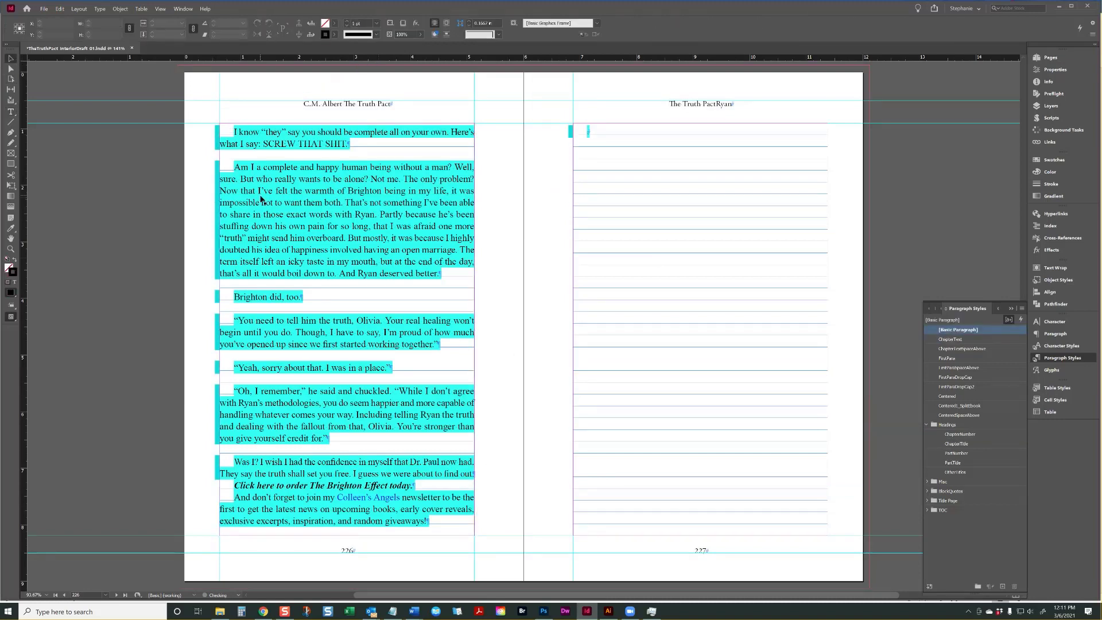
pyautogui.hotkey('ctrl', 'f')
pyautogui.press('Escape')
pyautogui.scroll(-2, 780, 339)
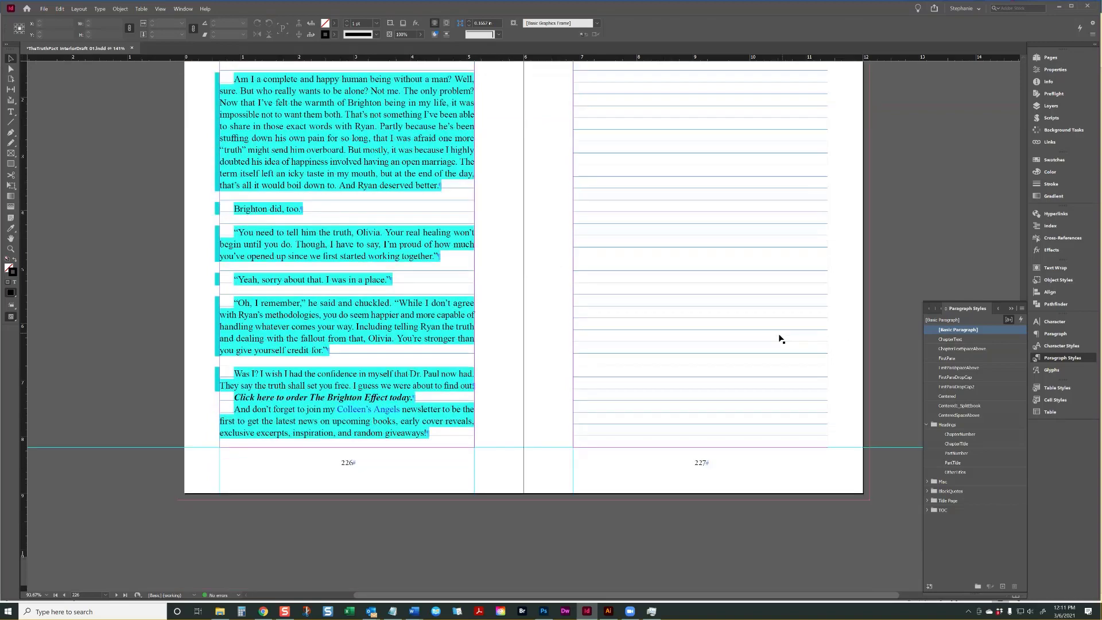
pyautogui.scroll(-13, 782, 339)
pyautogui.scroll(6, 617, 297)
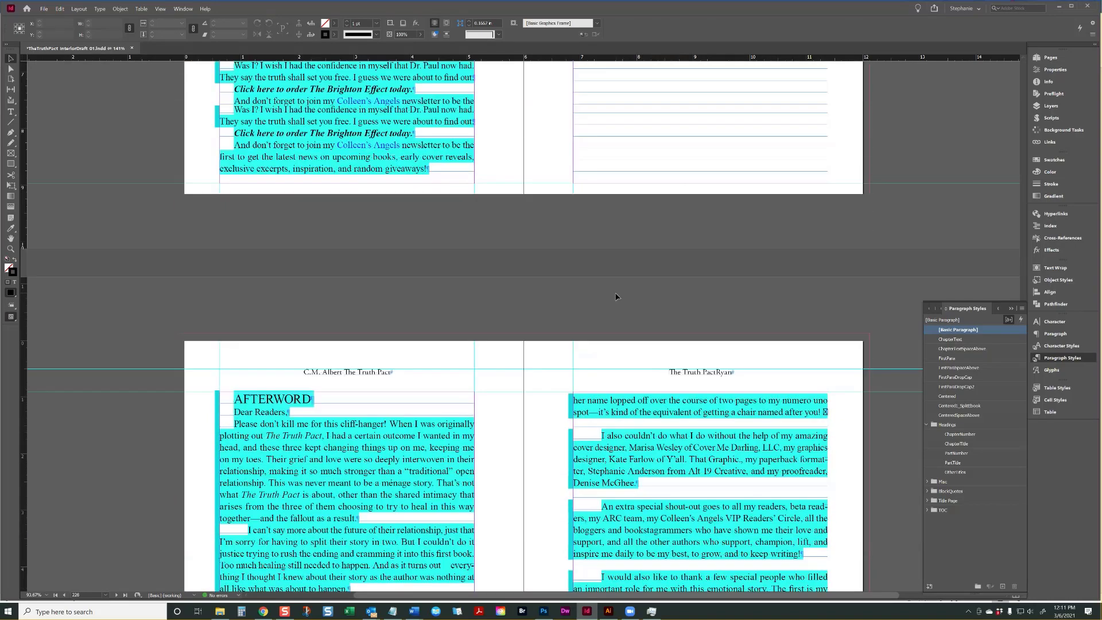
pyautogui.scroll(5, 615, 296)
pyautogui.click(467, 261)
# - Set up a Find/Change text search whose find format is the ChapterText paragraph style
pyautogui.hotkey('ctrl', 'f')
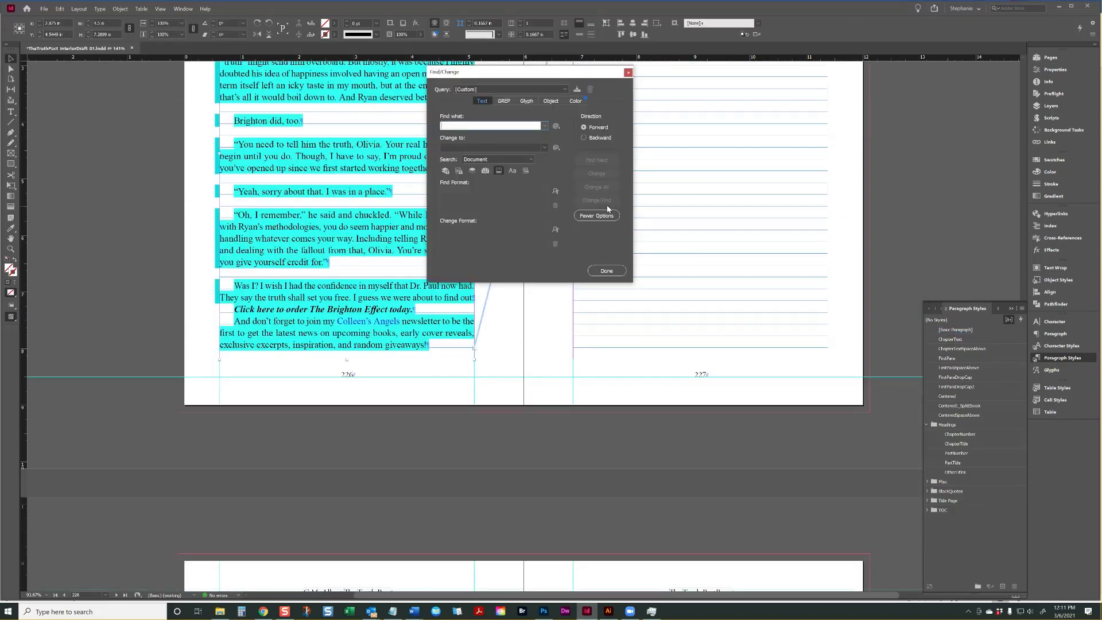
pyautogui.click(555, 190)
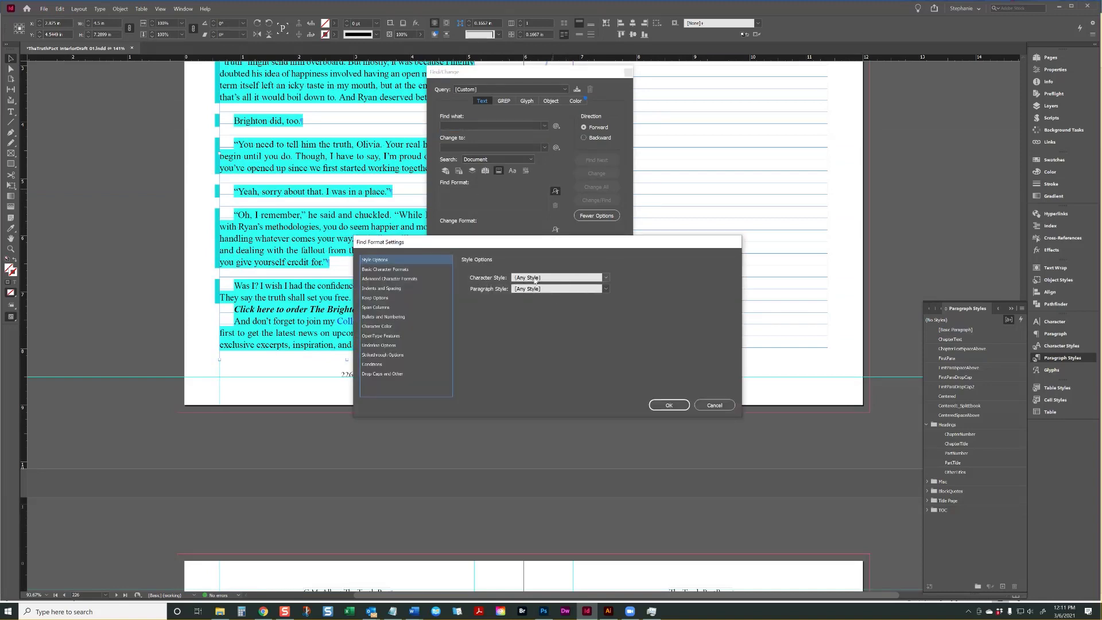
pyautogui.click(606, 288)
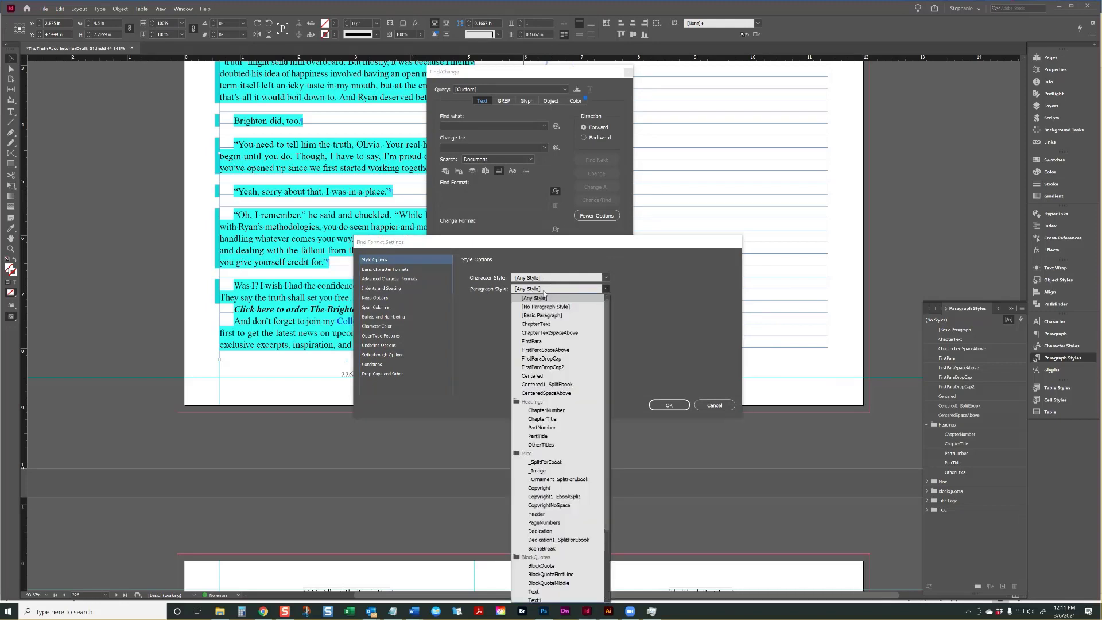
pyautogui.click(534, 326)
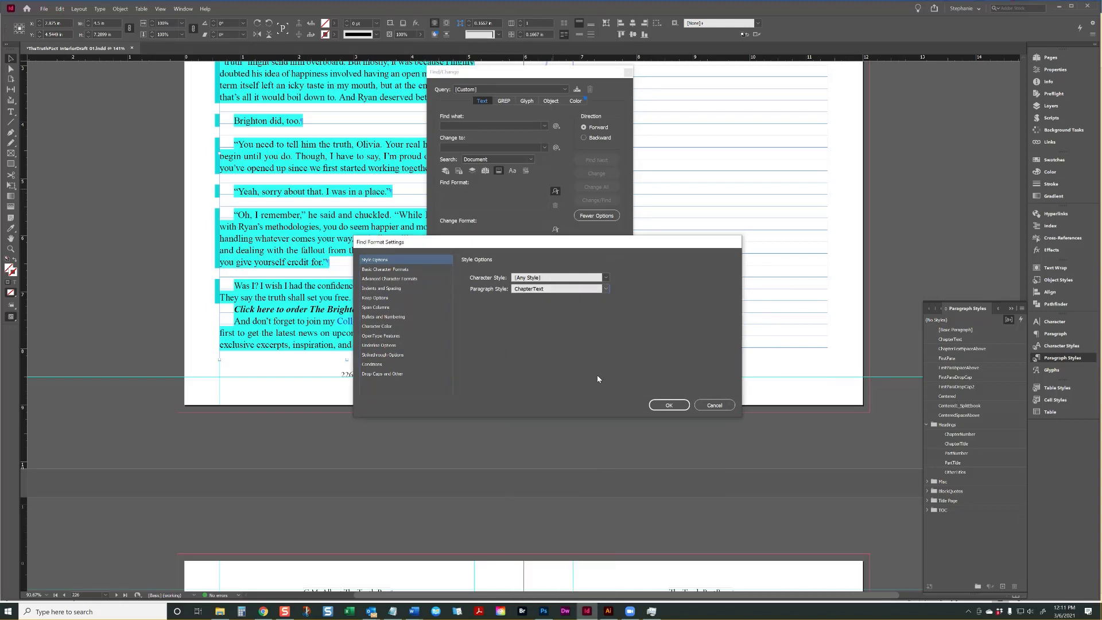
pyautogui.click(667, 404)
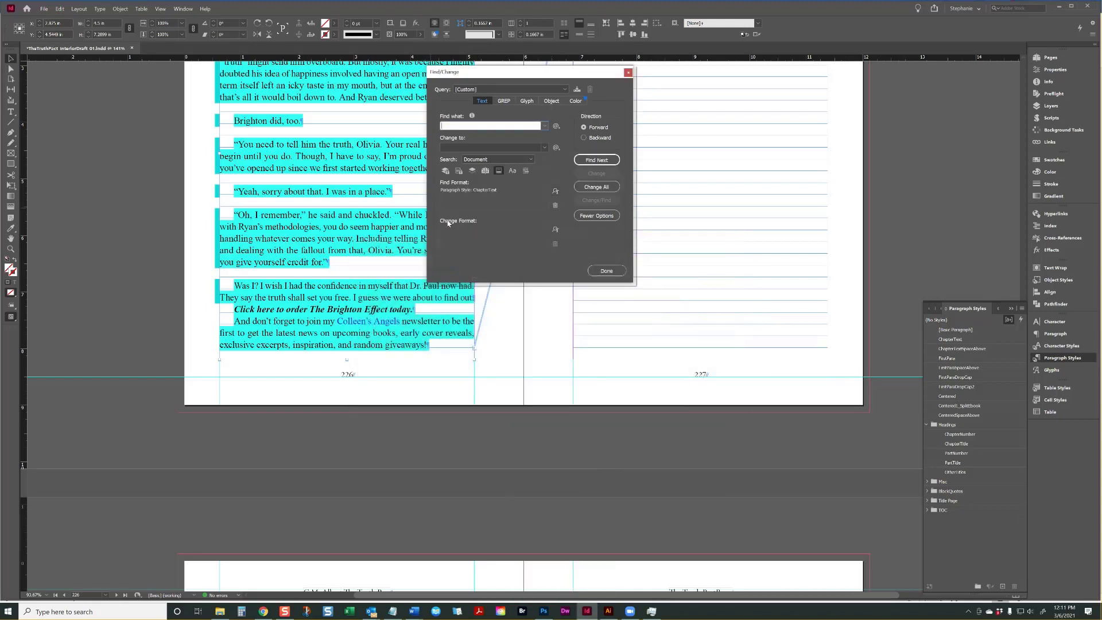
# - Set the replacement format in Find/Change to the ChapterText paragraph style as well
pyautogui.click(555, 229)
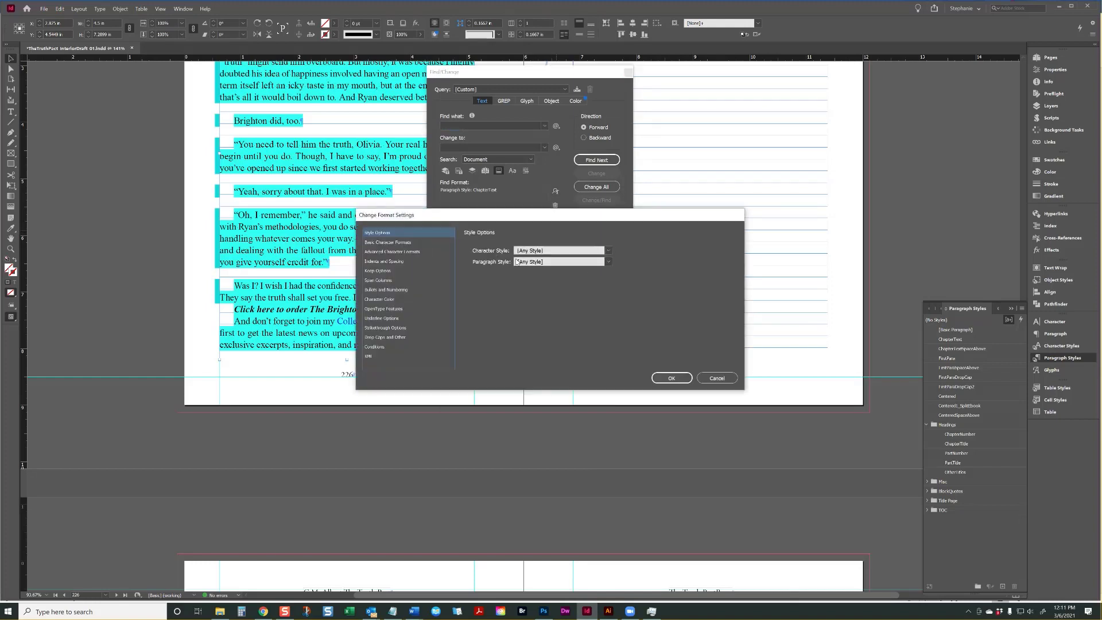
pyautogui.click(609, 261)
pyautogui.click(536, 297)
pyautogui.click(669, 377)
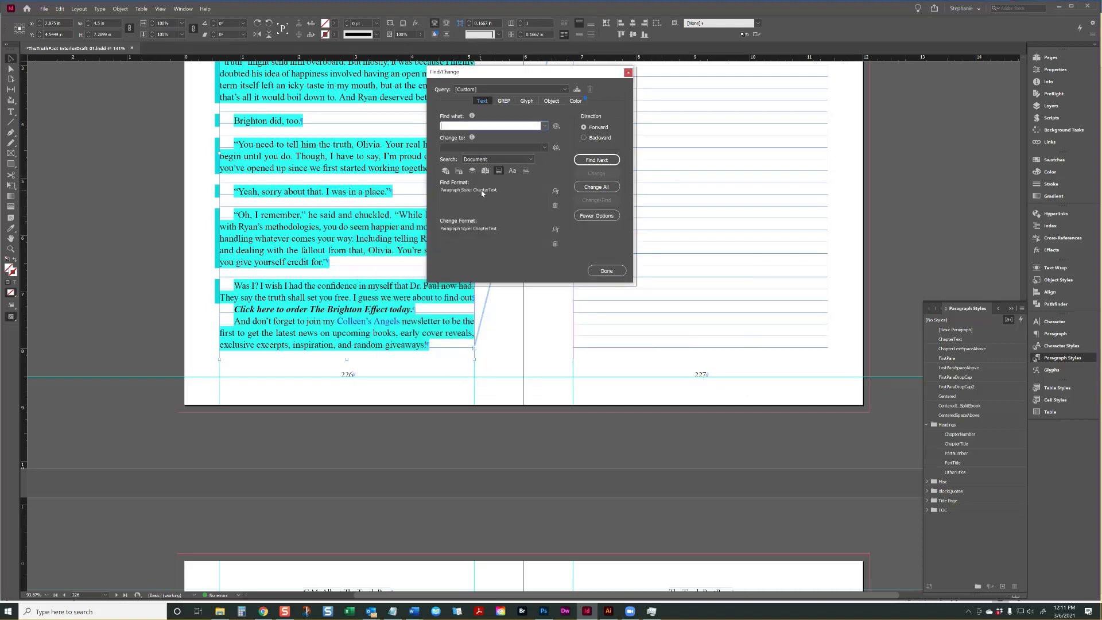
# - Change all ChapterText matches across the document, close Find/Change, and check the Afterword and Acknowledgments text
pyautogui.click(600, 193)
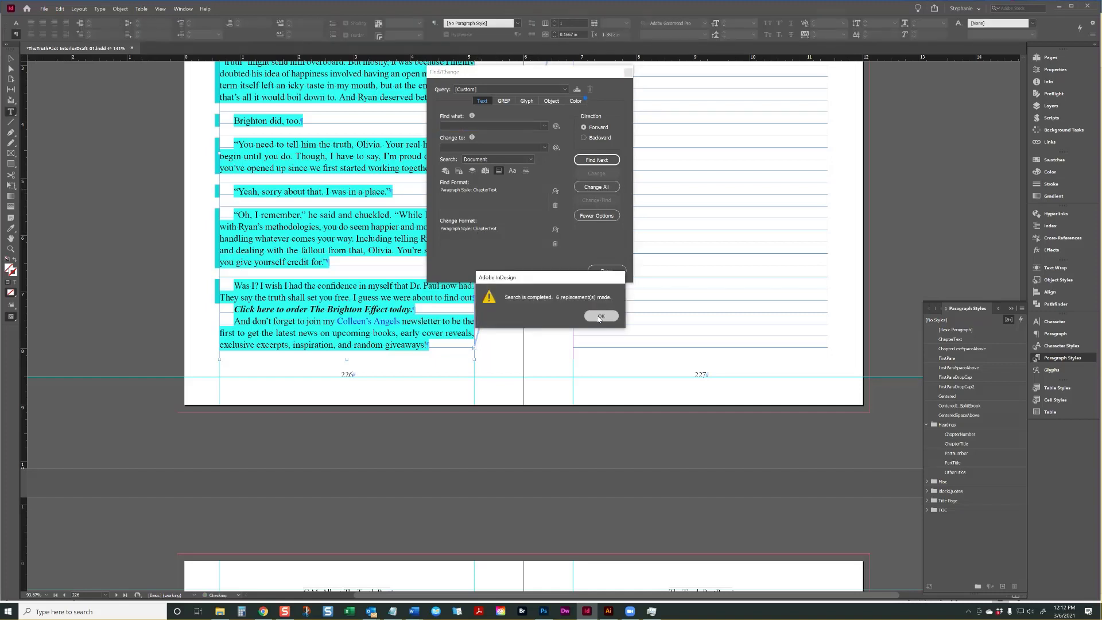
pyautogui.click(602, 317)
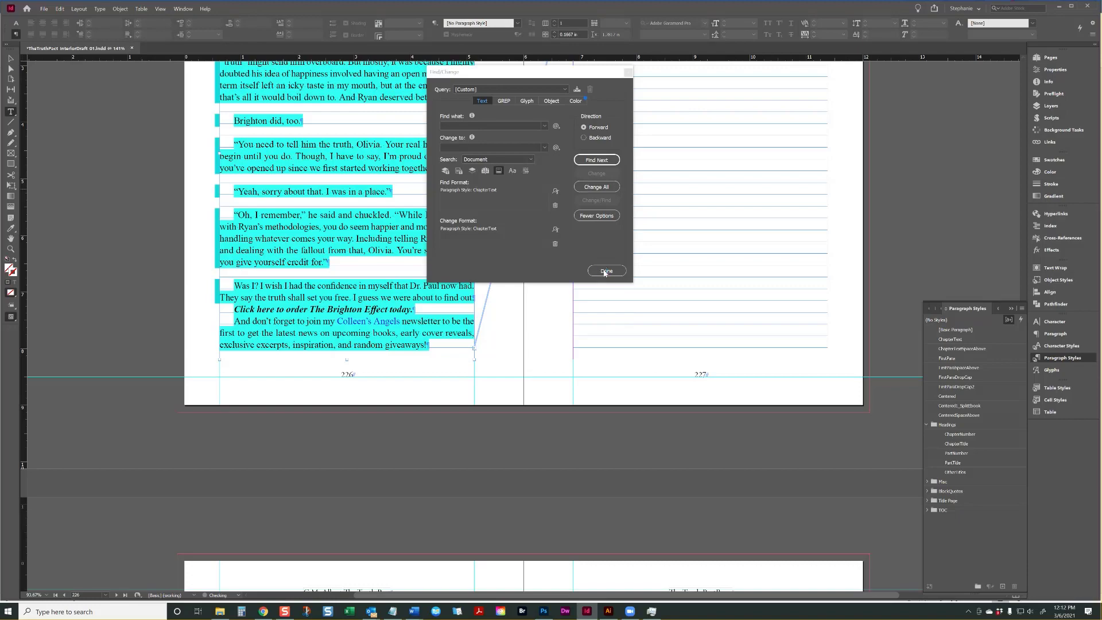
pyautogui.click(606, 271)
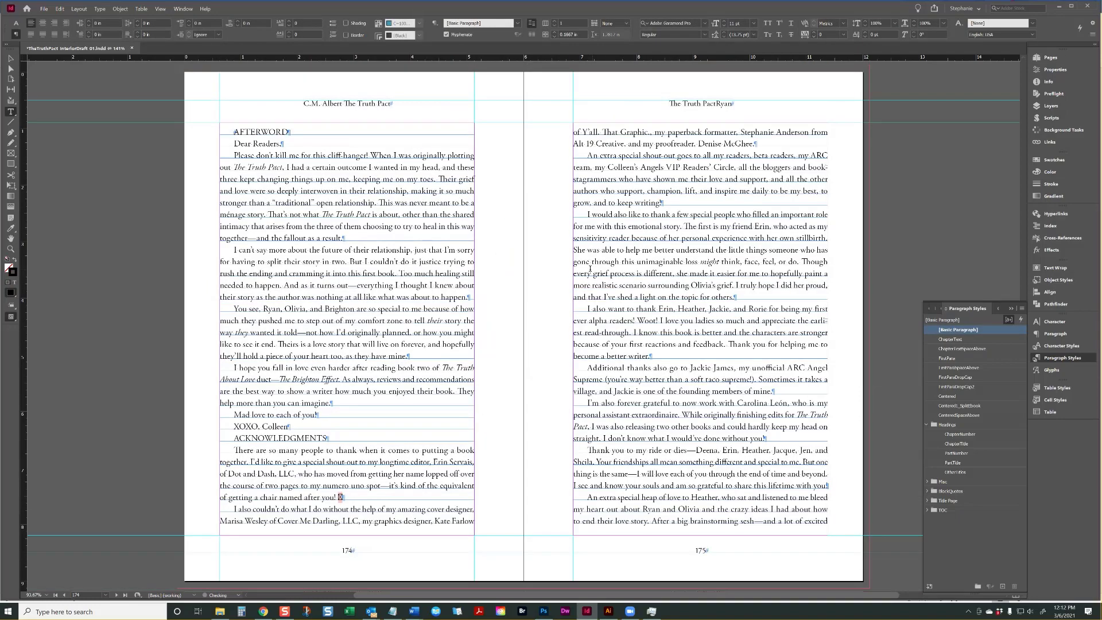
pyautogui.scroll(-2, 591, 267)
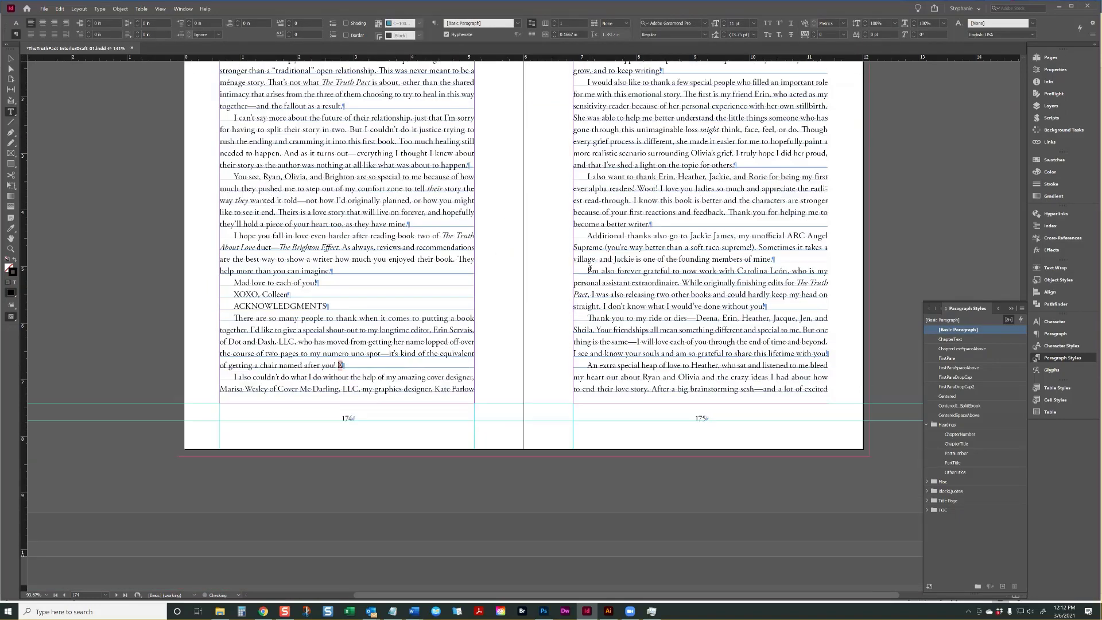
# - Check the remaining back-matter text and the end of the story, then return to the opening of Chapter One
pyautogui.scroll(3, 591, 267)
pyautogui.scroll(-8, 590, 267)
pyautogui.scroll(9, 583, 271)
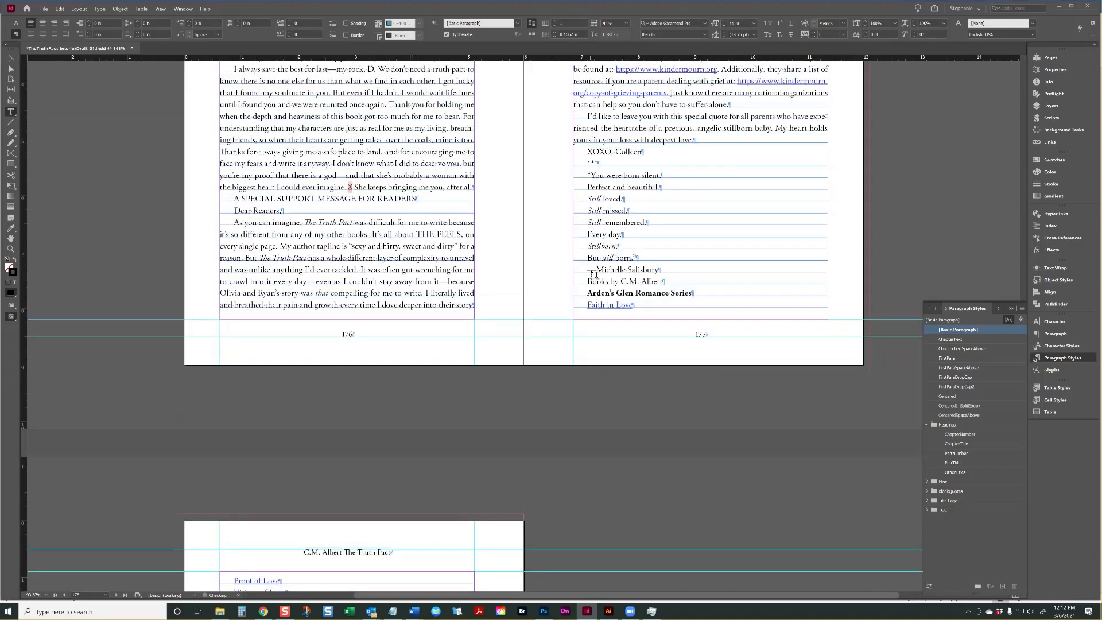
pyautogui.scroll(15, 578, 273)
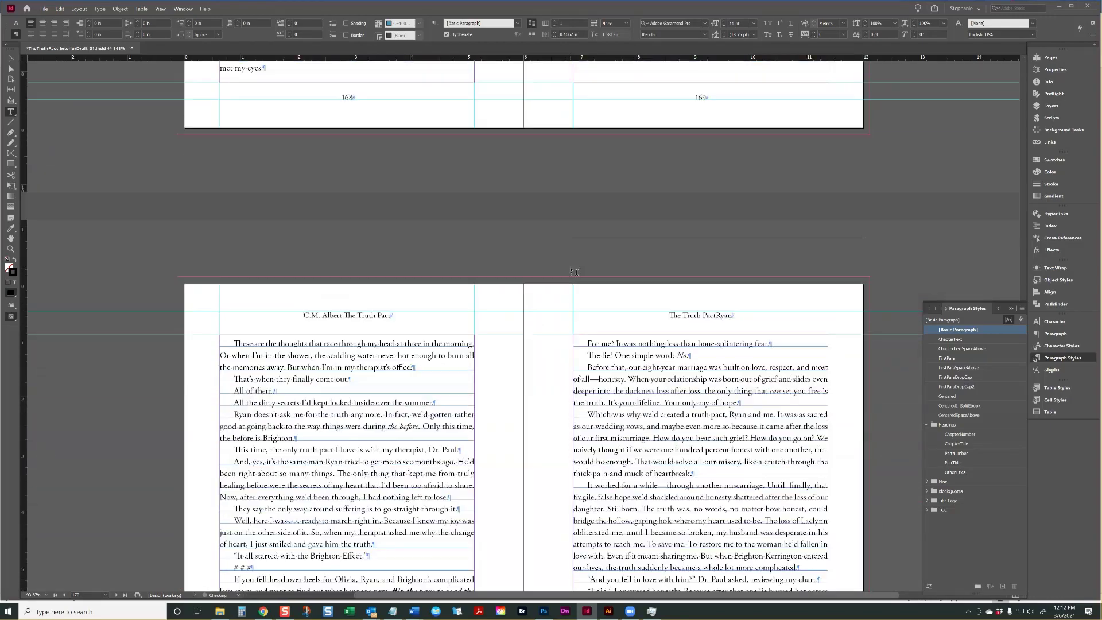
pyautogui.scroll(4, 576, 271)
pyautogui.click(436, 288)
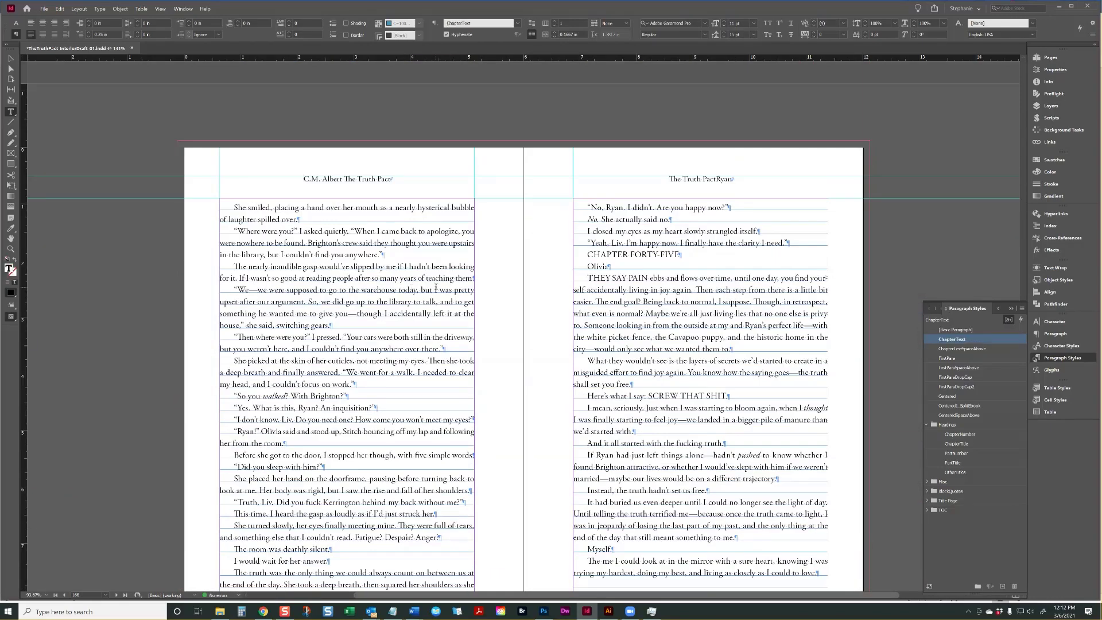
pyautogui.hotkey('ctrl', 'Home')
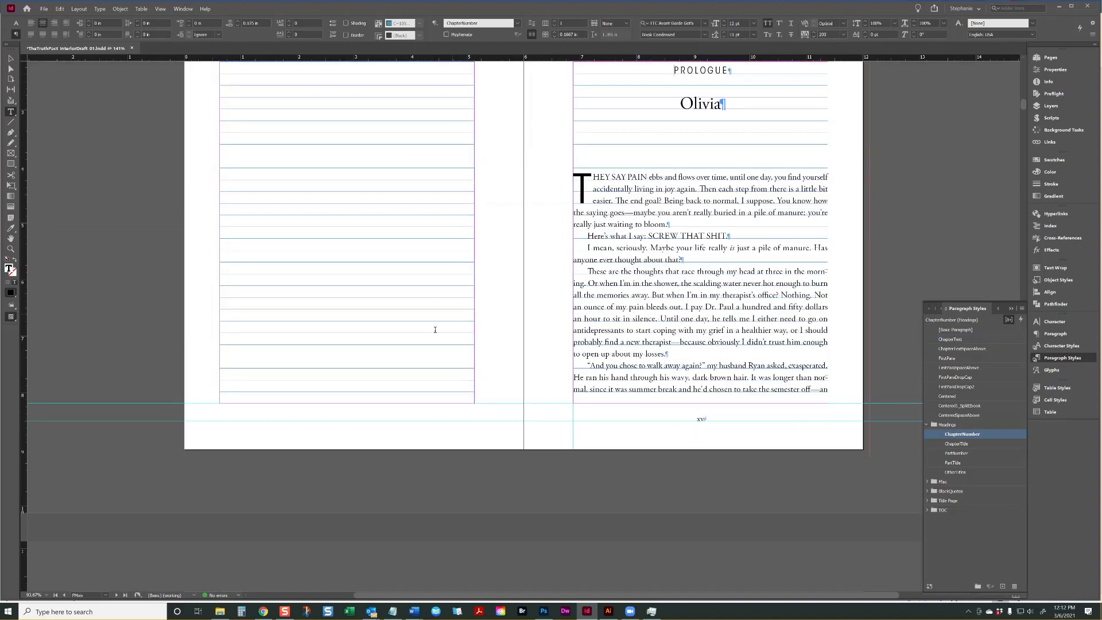
pyautogui.scroll(-5, 589, 331)
pyautogui.scroll(-5, 589, 331)
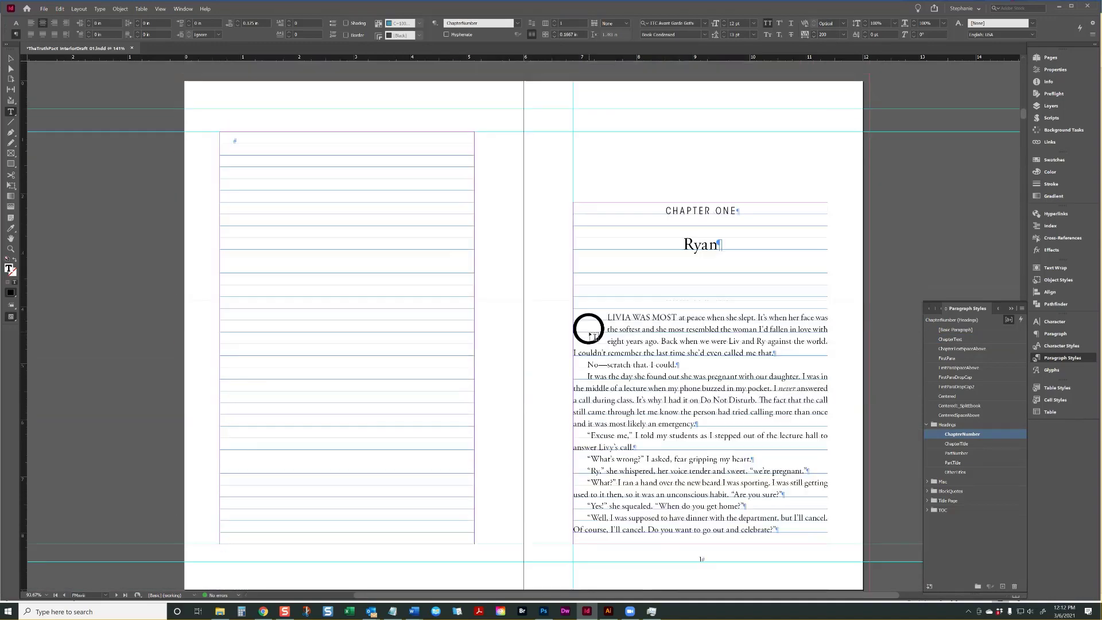
# - Examine which paragraph styles the Chapter One heading, the Ryan line and the opening paragraph use
pyautogui.click(662, 346)
pyautogui.click(642, 249)
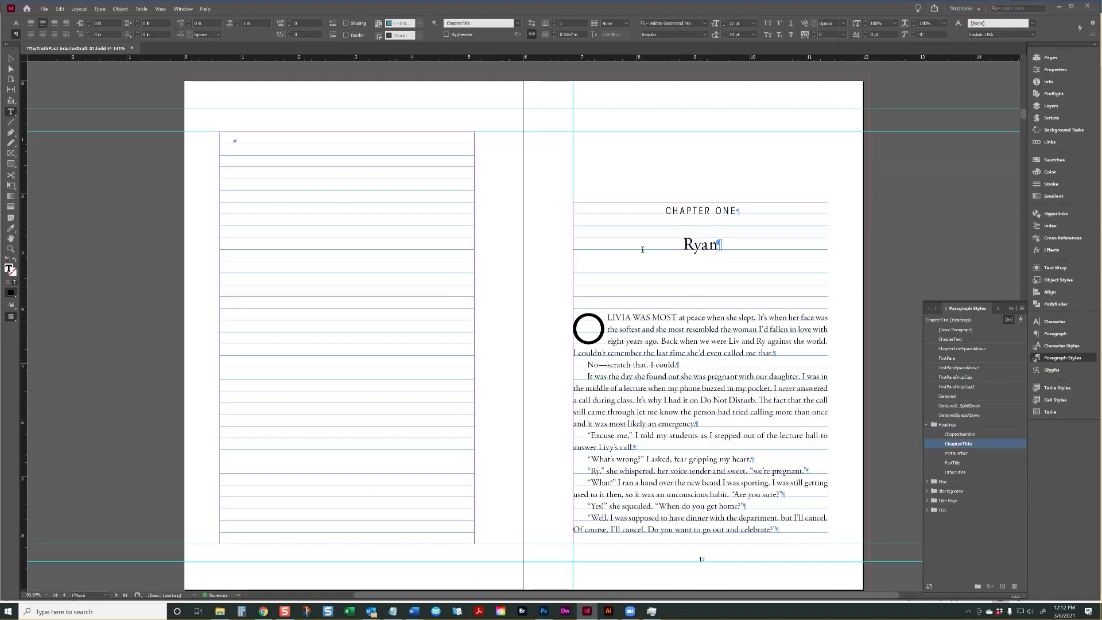
pyautogui.tripleClick(687, 207)
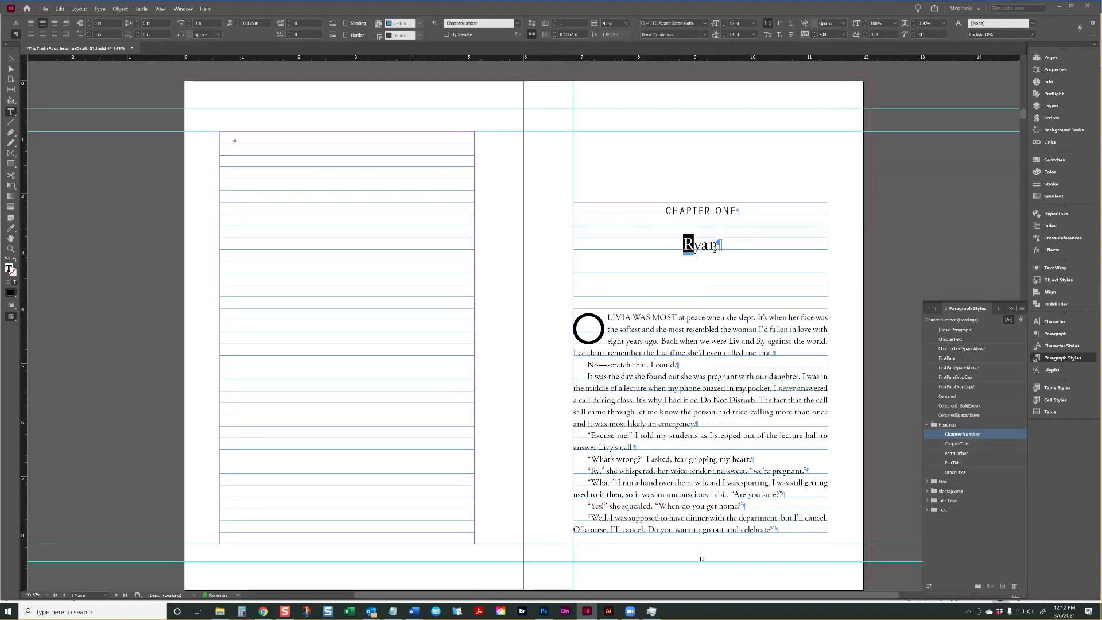
pyautogui.tripleClick(746, 252)
# - Apply the ChapterNumber paragraph style to the CHAPTER TWO line and ChapterTitle to the Olivia line below it
pyautogui.scroll(-10, 740, 255)
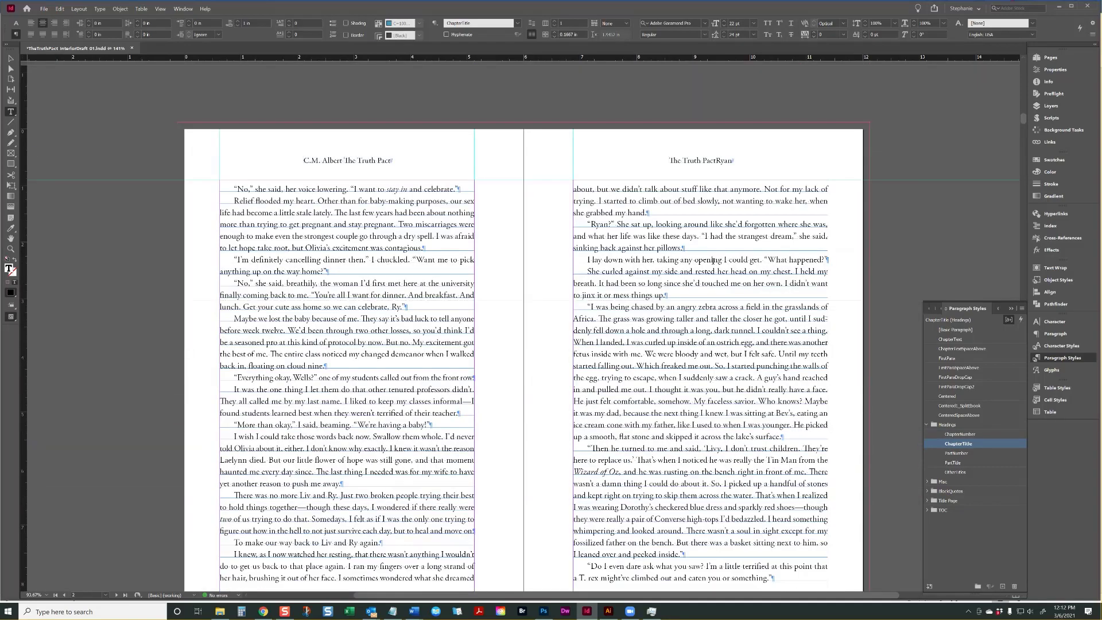
pyautogui.scroll(-6, 713, 262)
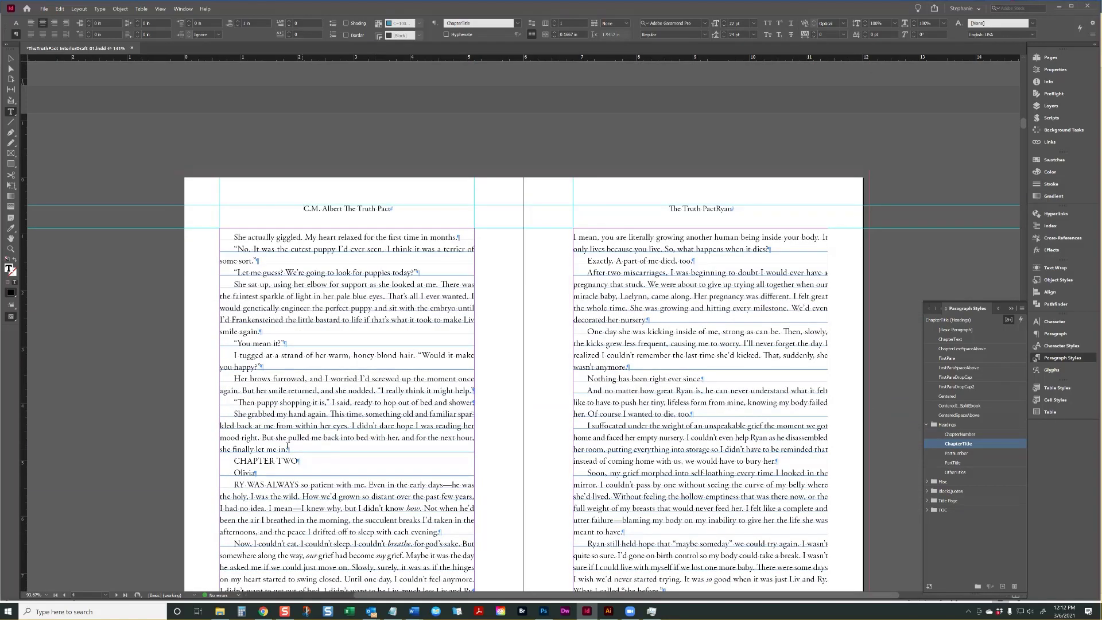
pyautogui.click(235, 459)
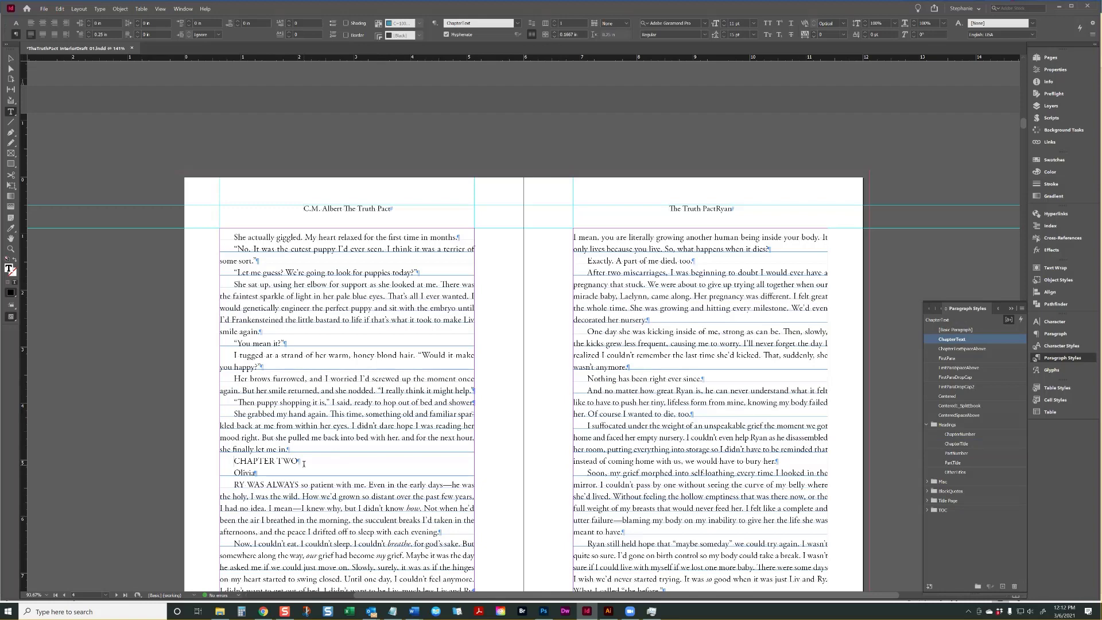
pyautogui.moveTo(303, 463); pyautogui.dragTo(312, 465)
pyautogui.click(241, 459)
pyautogui.click(958, 444)
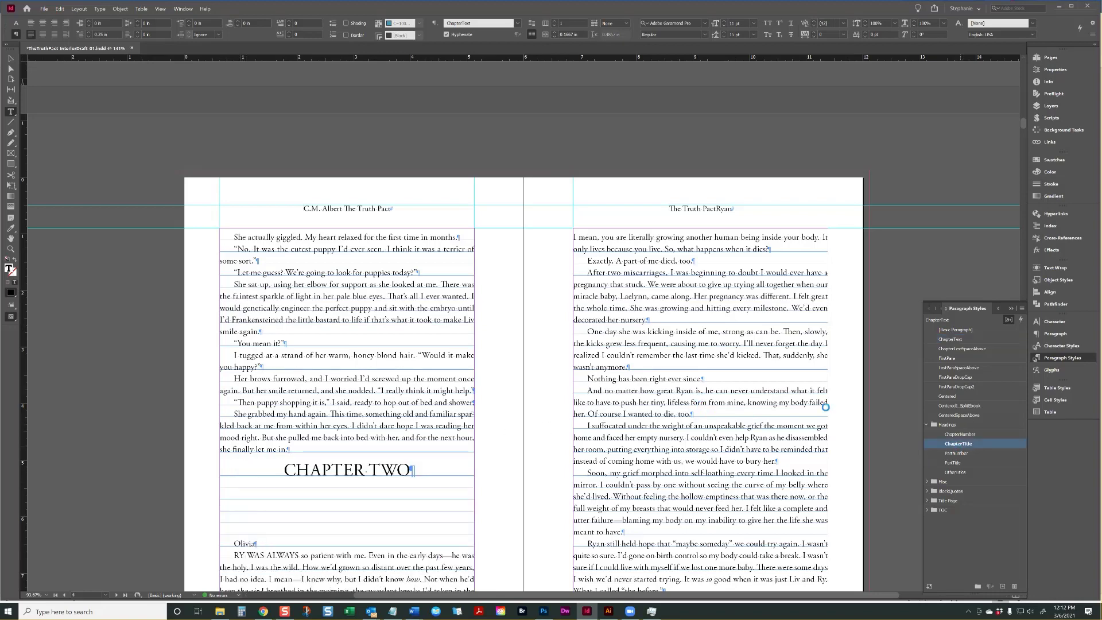
pyautogui.click(946, 436)
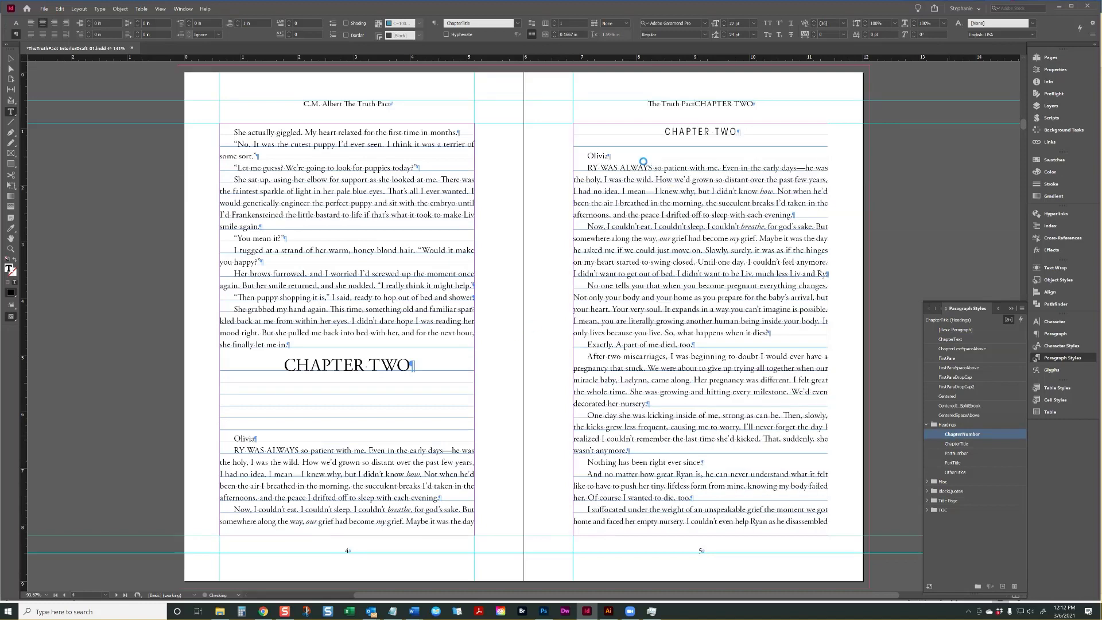
pyautogui.click(638, 160)
pyautogui.click(953, 444)
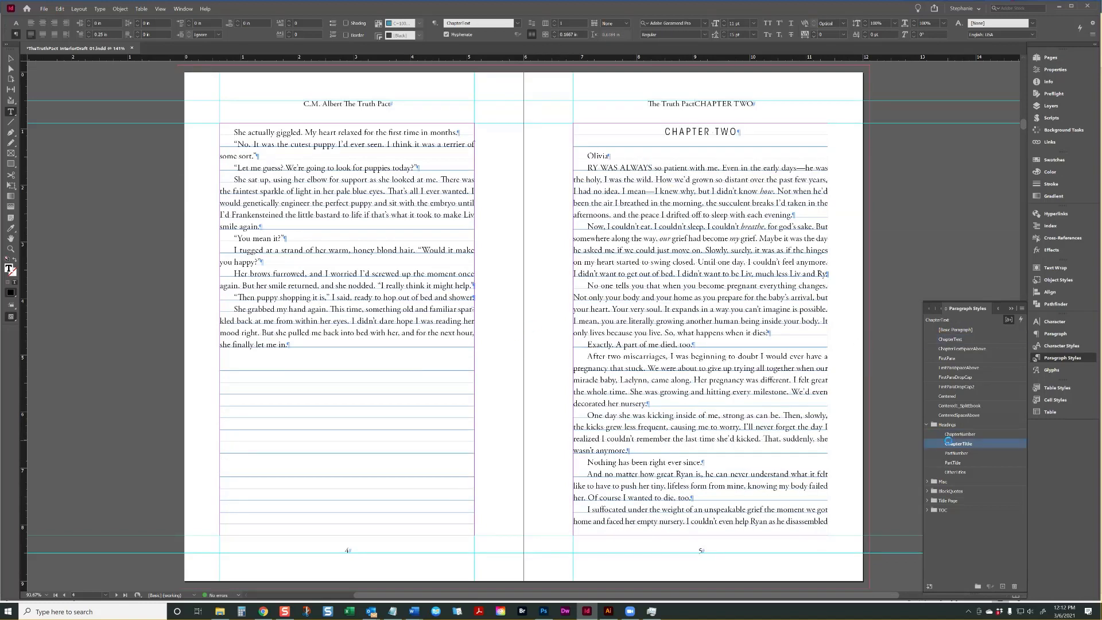
# - Compare the heading lines and their paragraph marks in Chapter One and Chapter Two
pyautogui.click(739, 132)
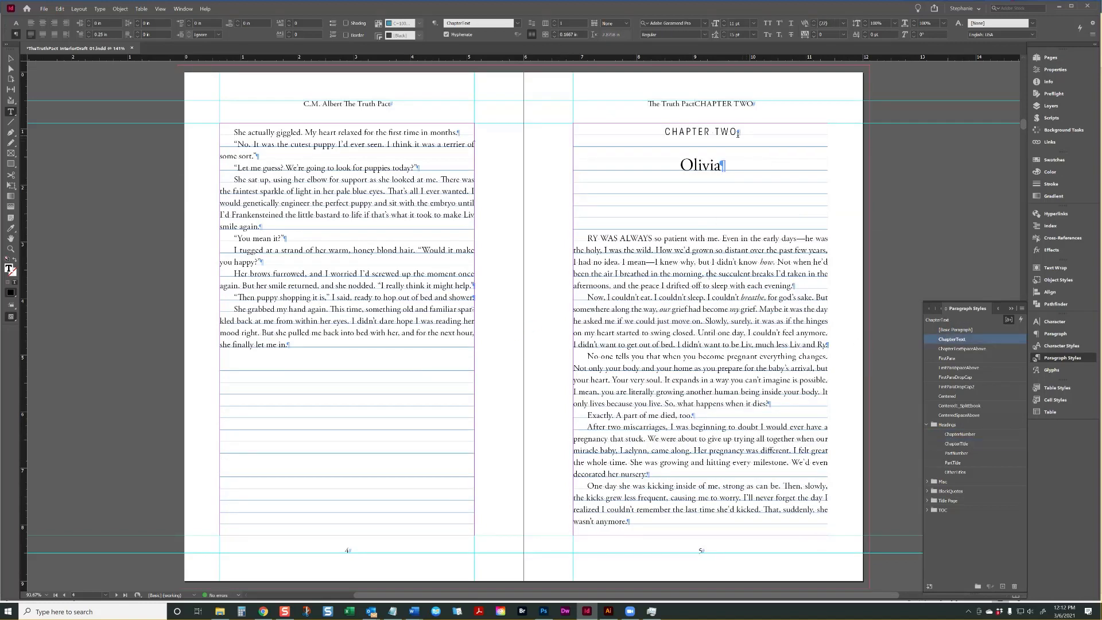
pyautogui.moveTo(645, 147); pyautogui.dragTo(759, 140)
pyautogui.scroll(15, 759, 140)
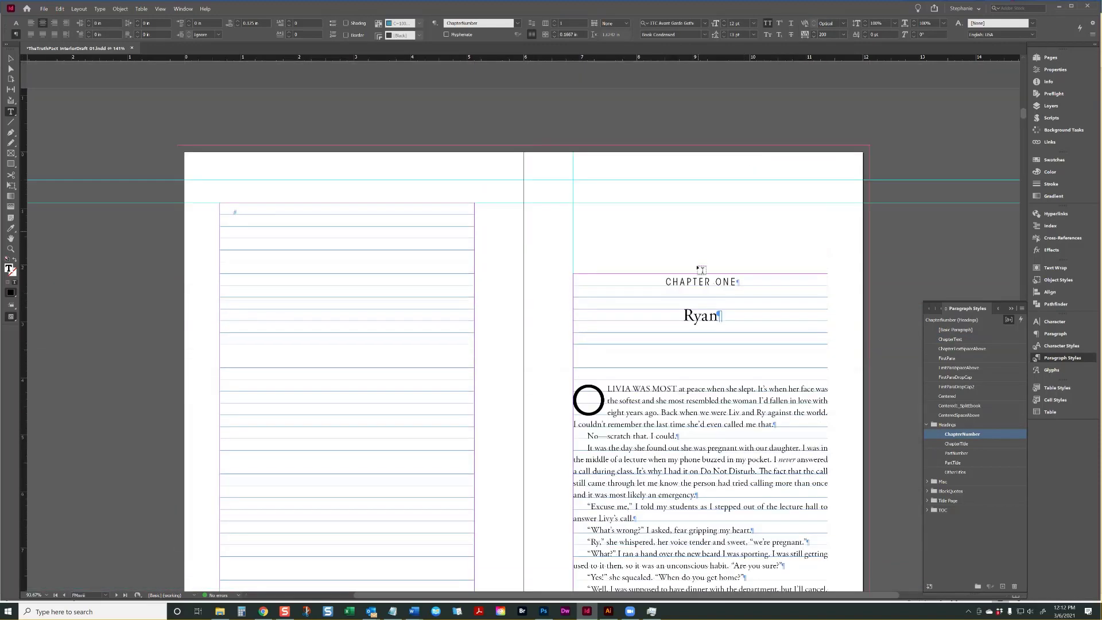
pyautogui.moveTo(648, 281); pyautogui.dragTo(817, 295)
pyautogui.moveTo(716, 281); pyautogui.dragTo(743, 283)
pyautogui.moveTo(682, 317); pyautogui.dragTo(718, 321)
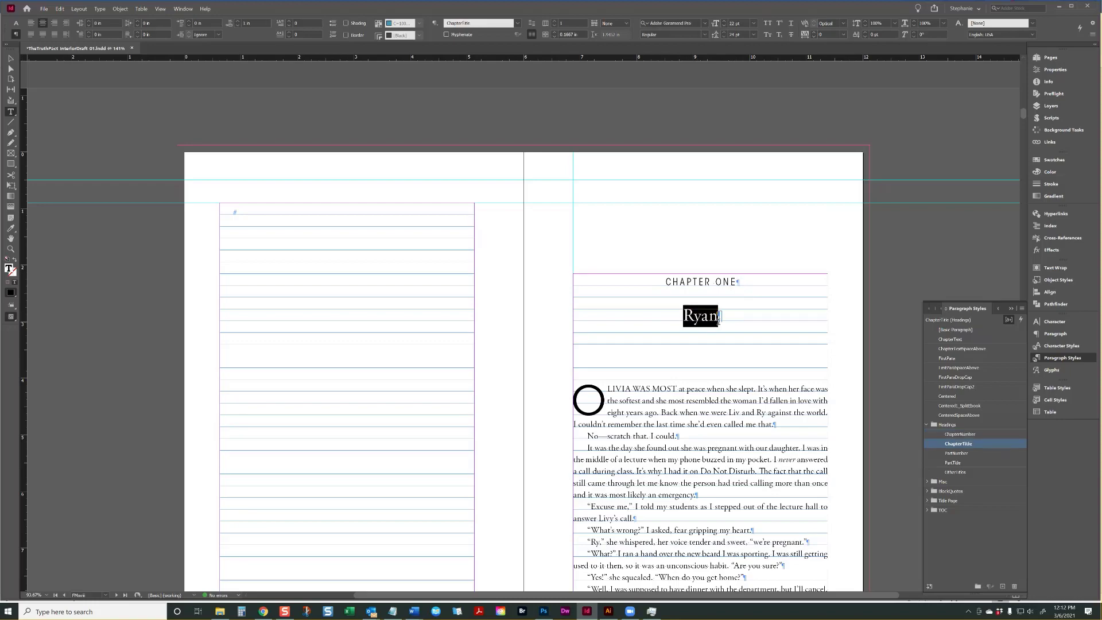
pyautogui.click(721, 326)
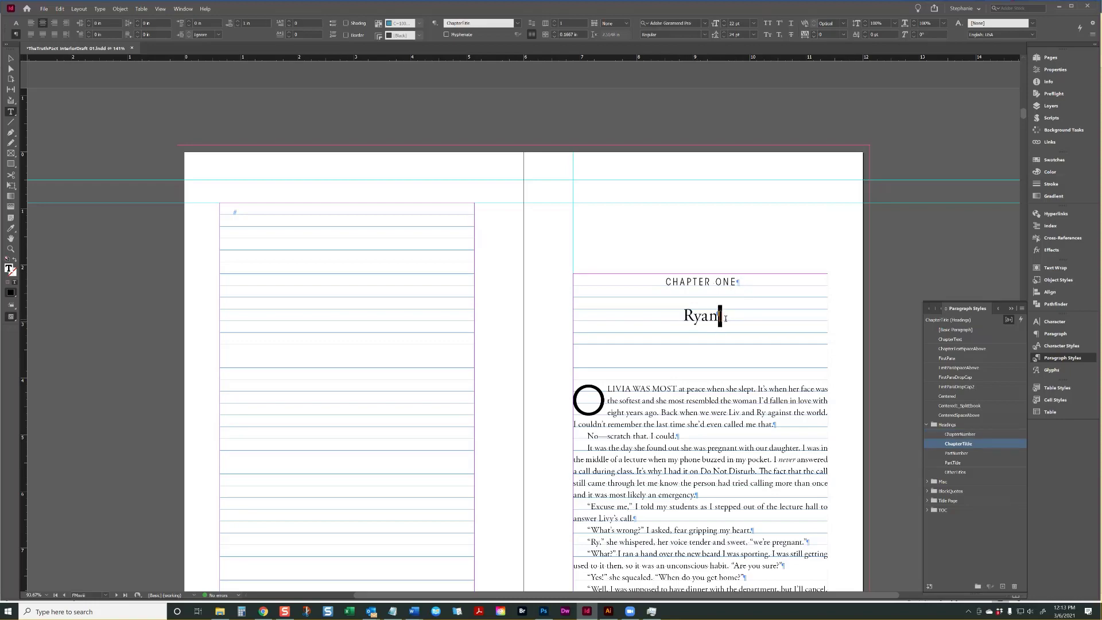
pyautogui.scroll(-13, 727, 321)
pyautogui.scroll(-12, 729, 324)
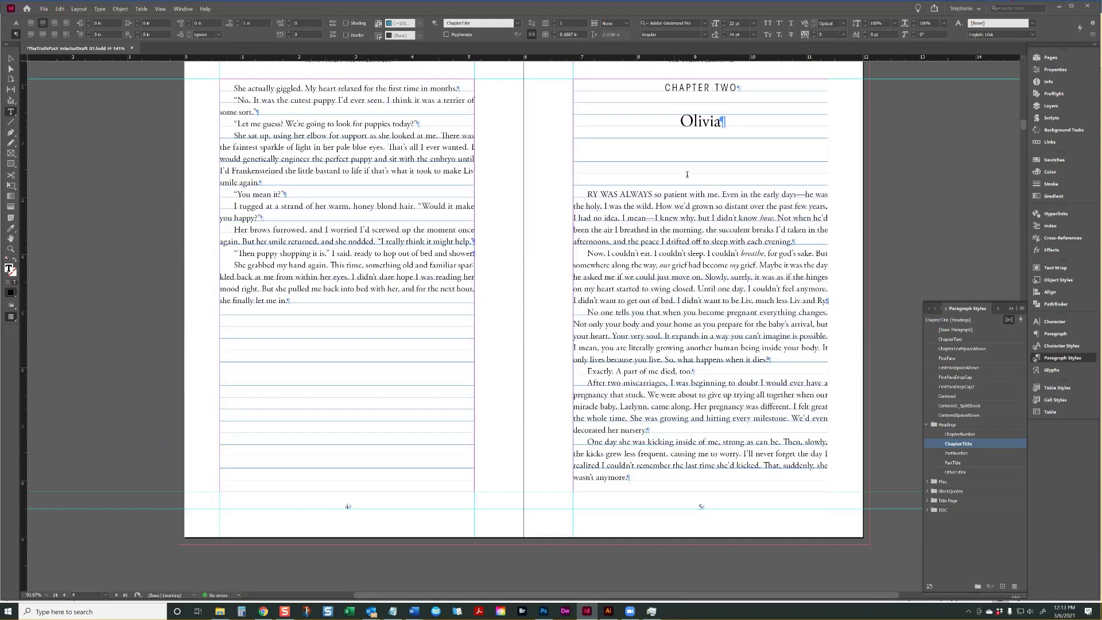
pyautogui.moveTo(690, 120); pyautogui.dragTo(726, 120)
# - Place the text cursor before CHAPTER TWO, then clear both formats in Find/Change and switch to a GREP search
pyautogui.click(662, 86)
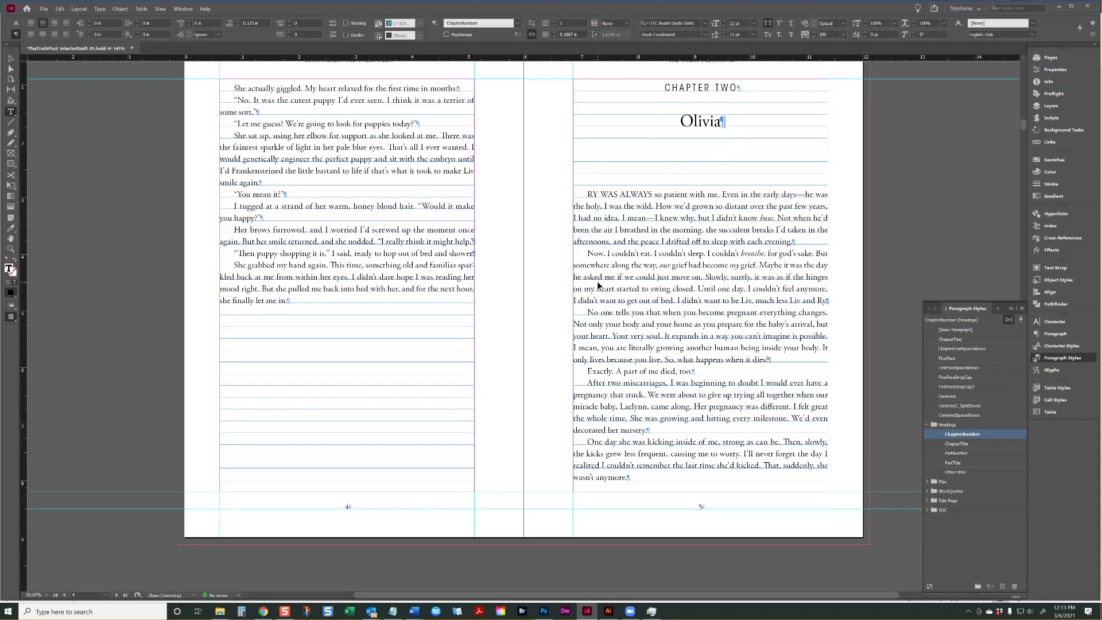
pyautogui.hotkey('ctrl', 'f')
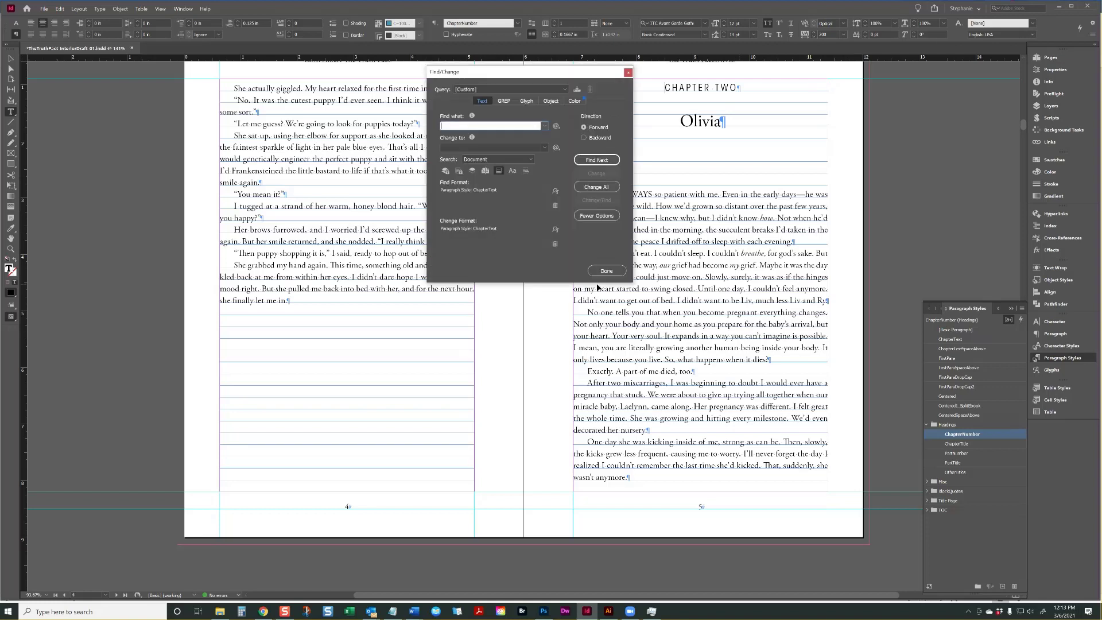
pyautogui.click(555, 205)
pyautogui.click(555, 243)
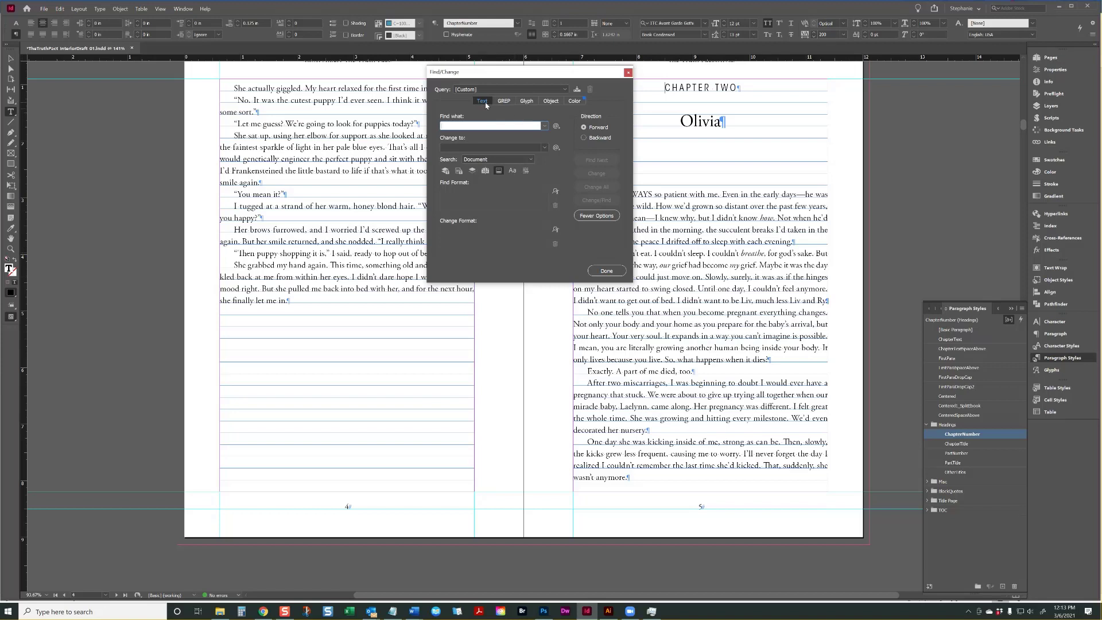
pyautogui.click(504, 101)
# - Build the GREP find expression CHAPTER [\l\u]+\r from the word, any letter one or more times, and an end of paragraph
pyautogui.write('CHAPTER')
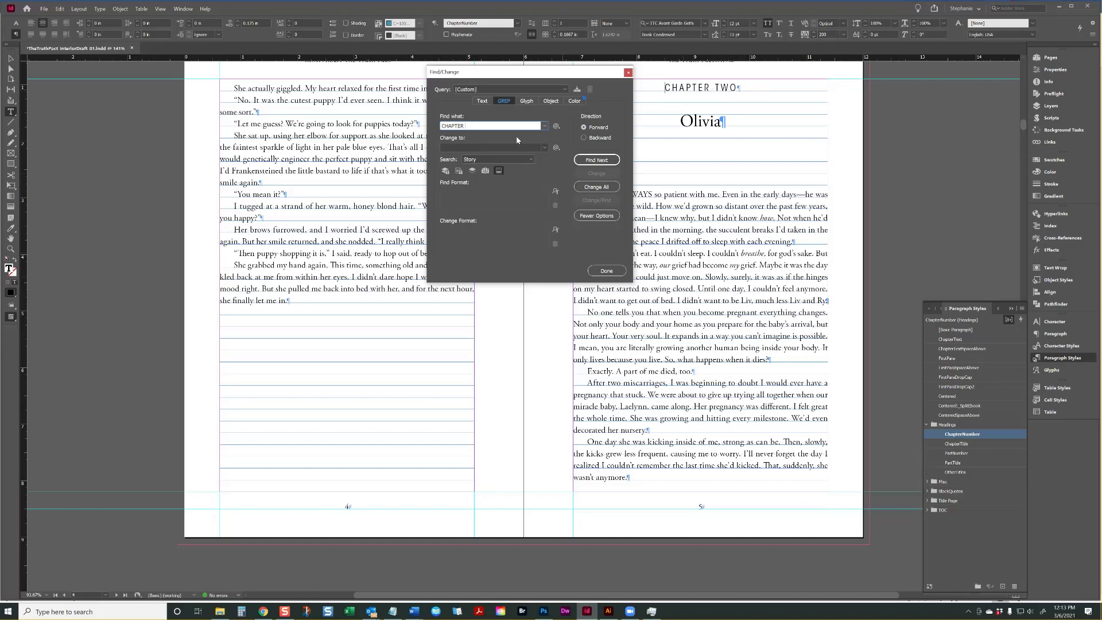
pyautogui.click(556, 126)
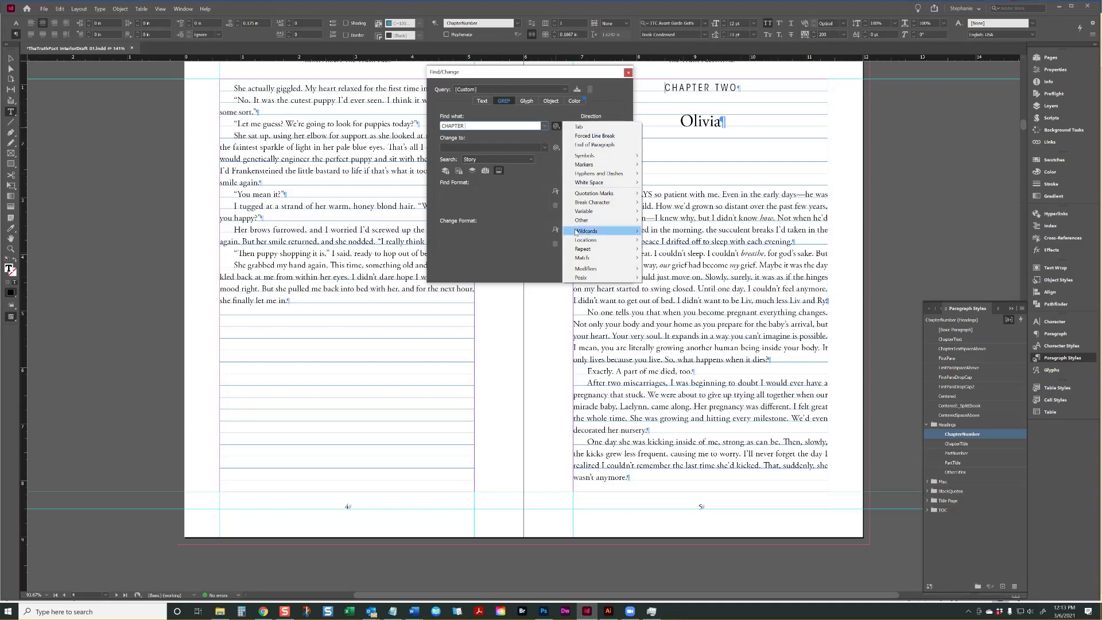
pyautogui.click(556, 126)
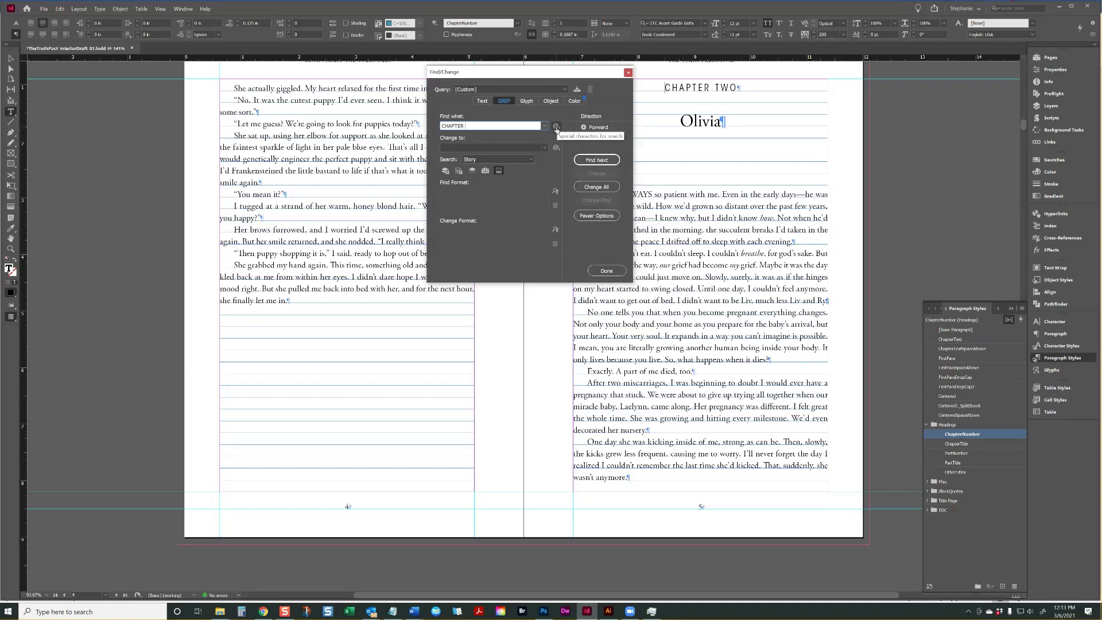
pyautogui.click(556, 126)
pyautogui.moveTo(590, 232)
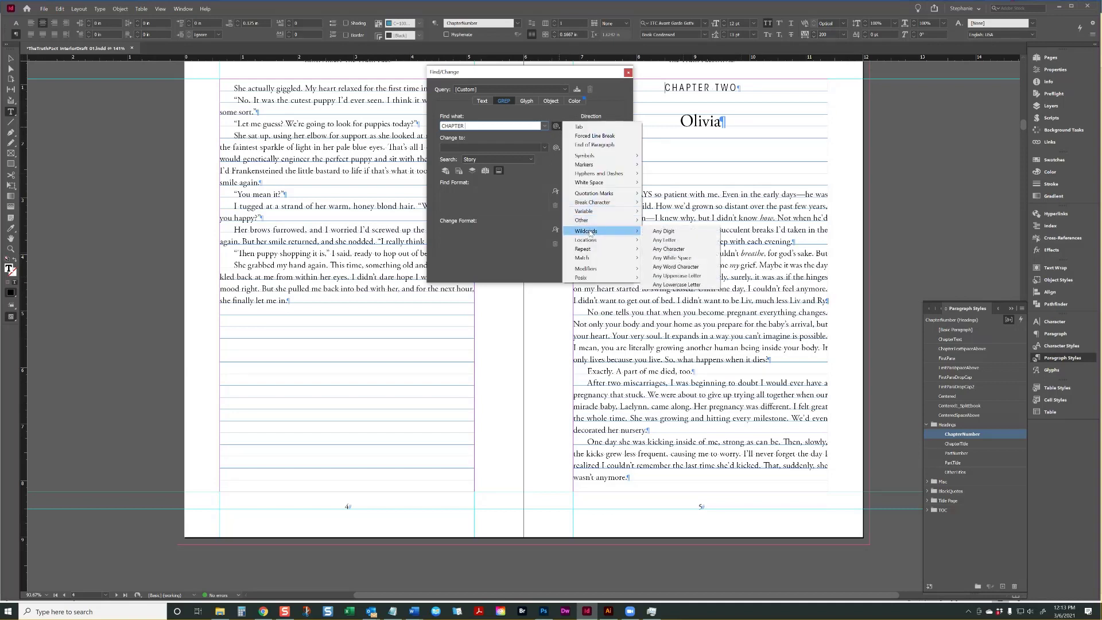
pyautogui.click(665, 240)
pyautogui.click(555, 127)
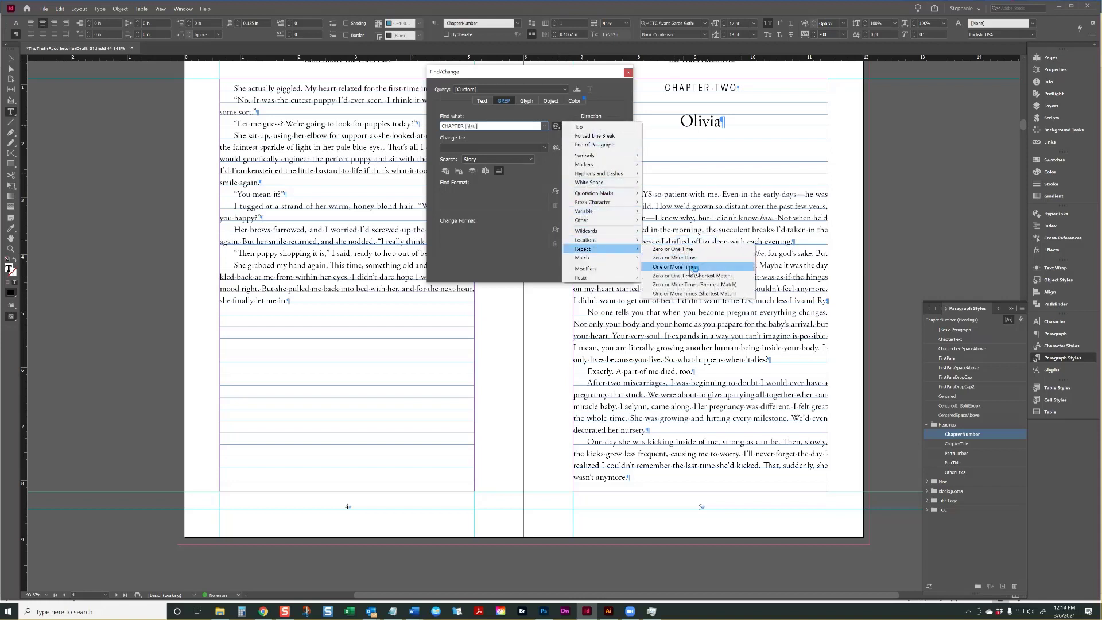
pyautogui.click(695, 267)
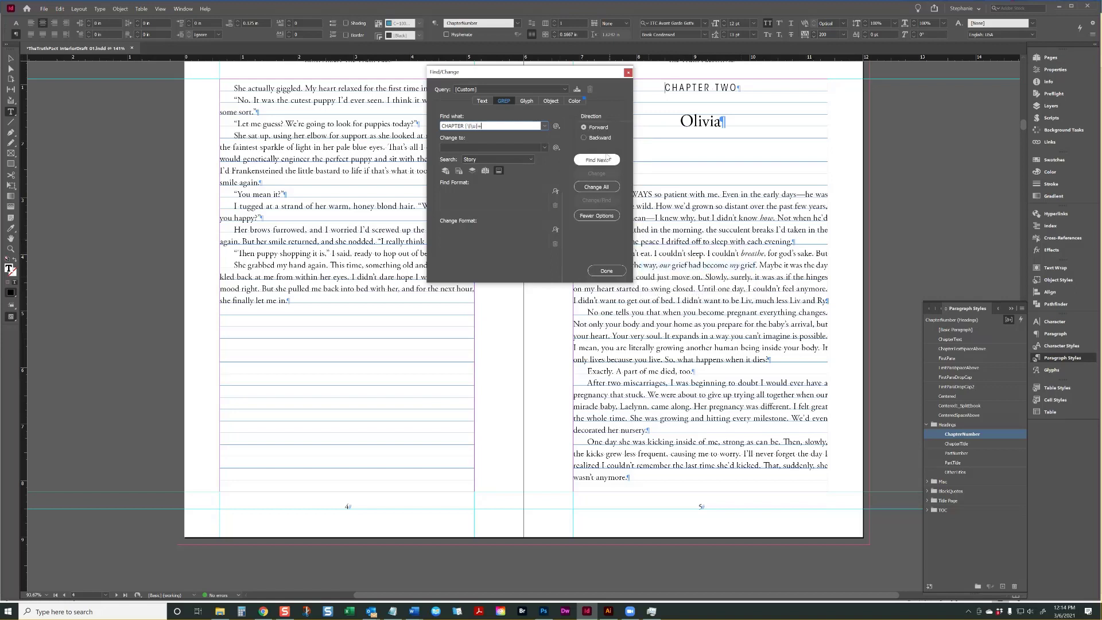
pyautogui.click(555, 127)
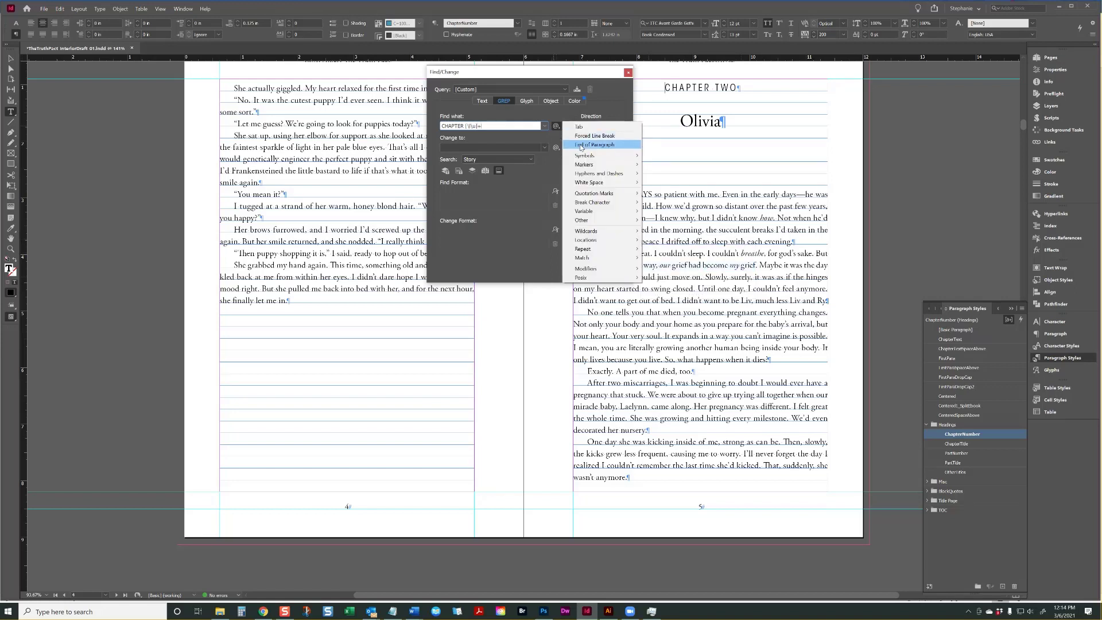
pyautogui.click(582, 145)
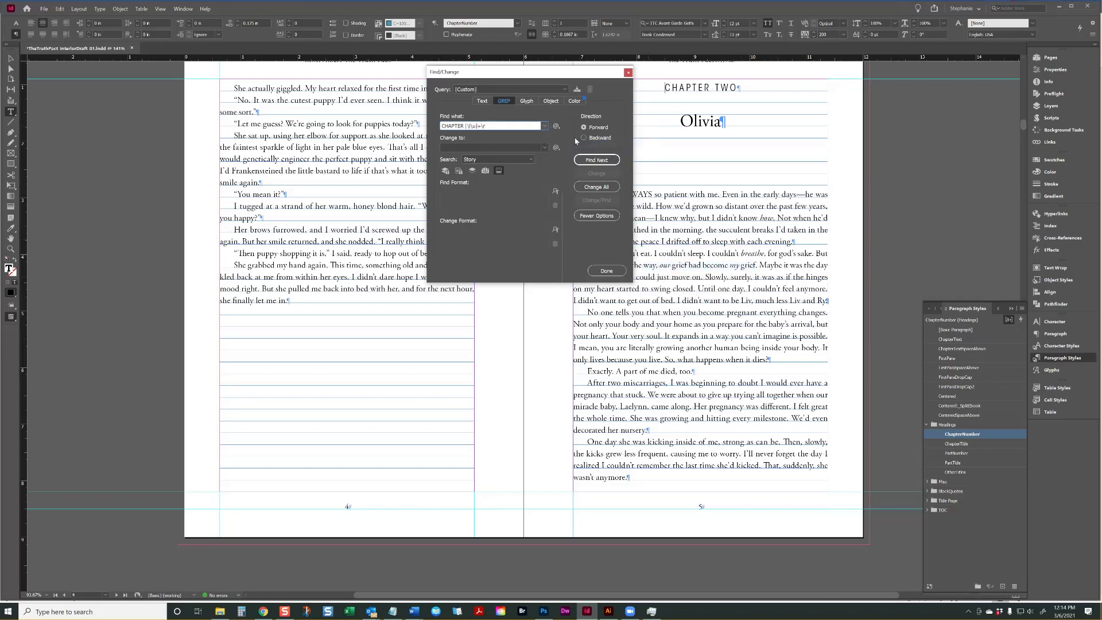
pyautogui.moveTo(493, 122); pyautogui.dragTo(411, 122)
# - Set the replacement text to Found Text ($0)
pyautogui.click(468, 148)
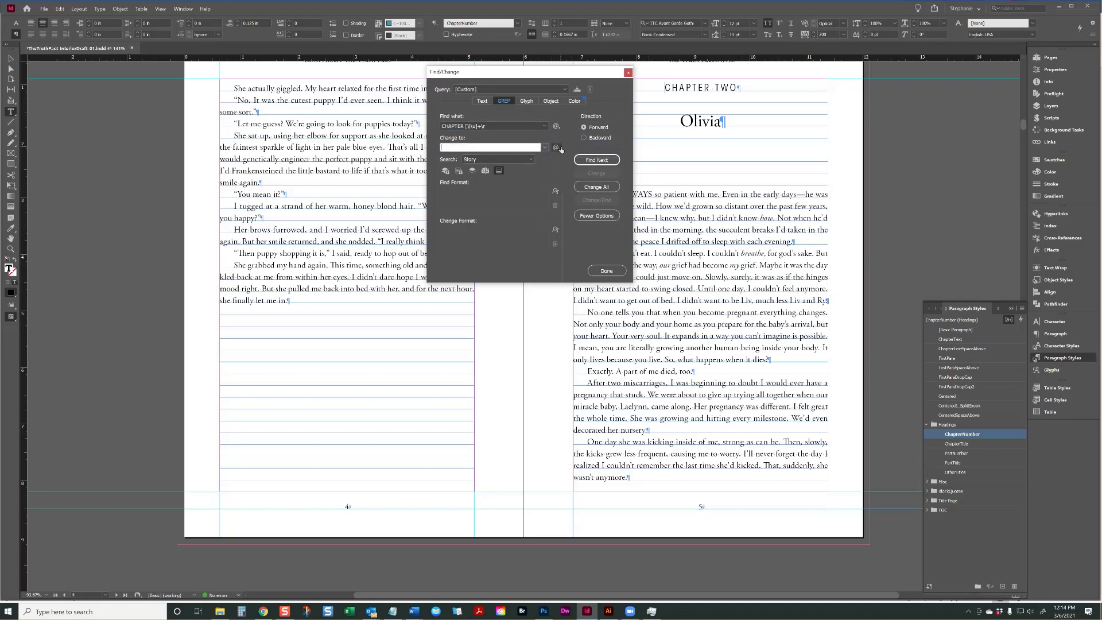
pyautogui.click(555, 147)
pyautogui.moveTo(625, 242)
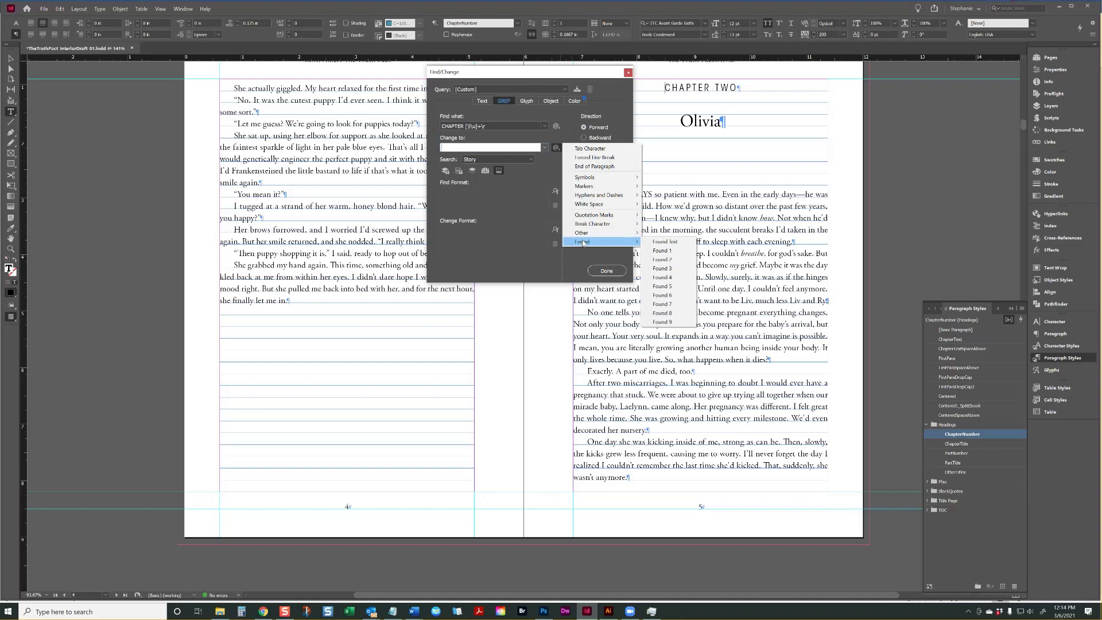
pyautogui.click(666, 241)
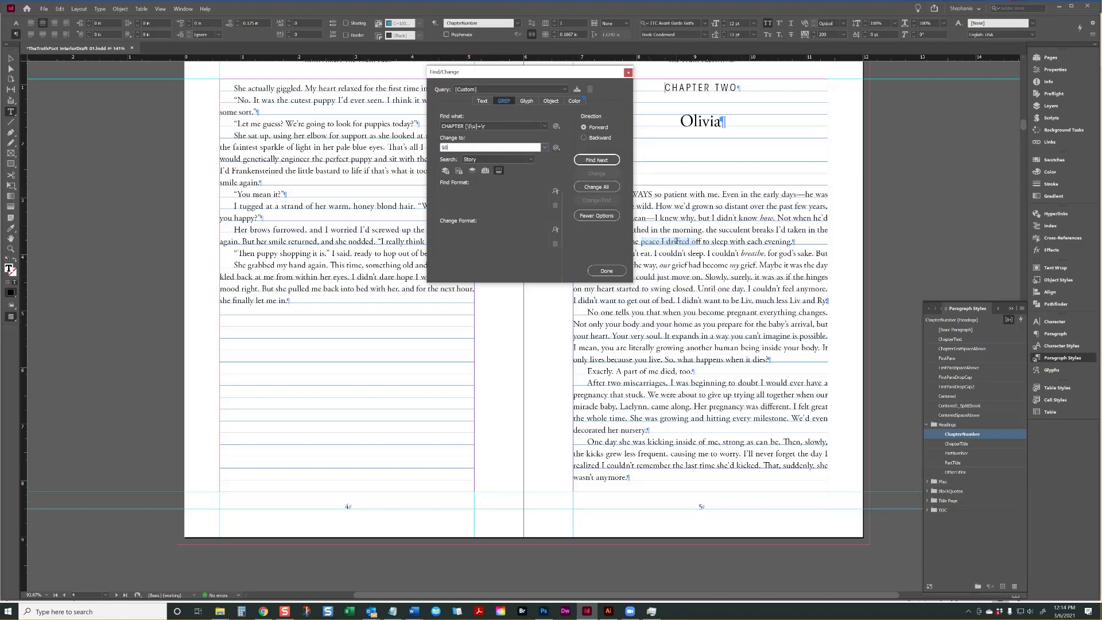
# - Set the change format to character style [None] and paragraph style ChapterNumber, and replace all matches in the story
pyautogui.click(555, 230)
pyautogui.click(608, 251)
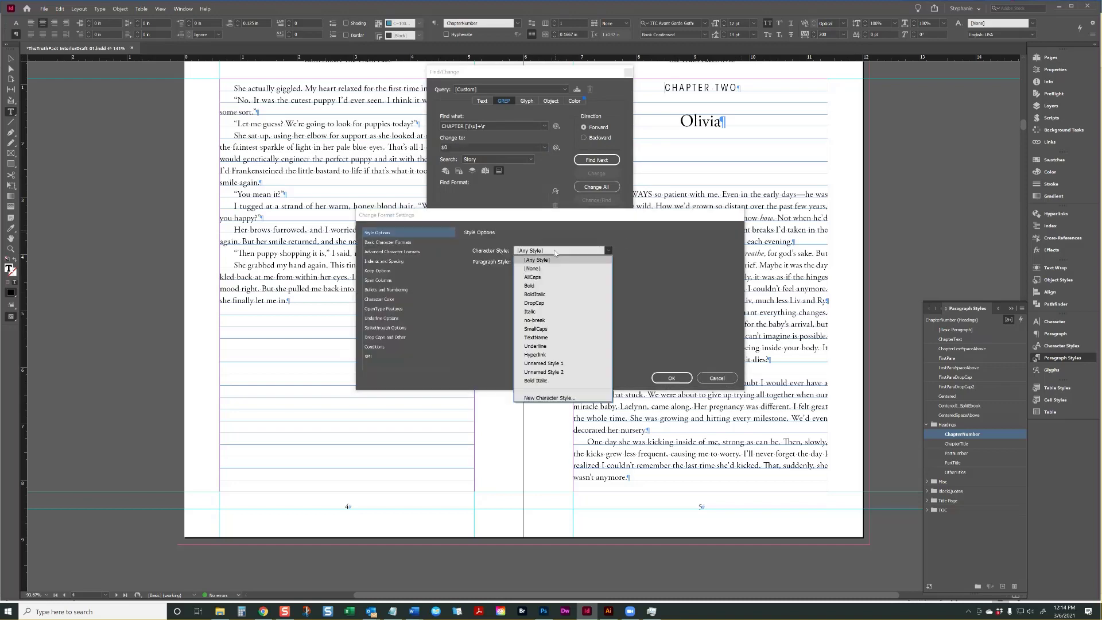
pyautogui.click(542, 269)
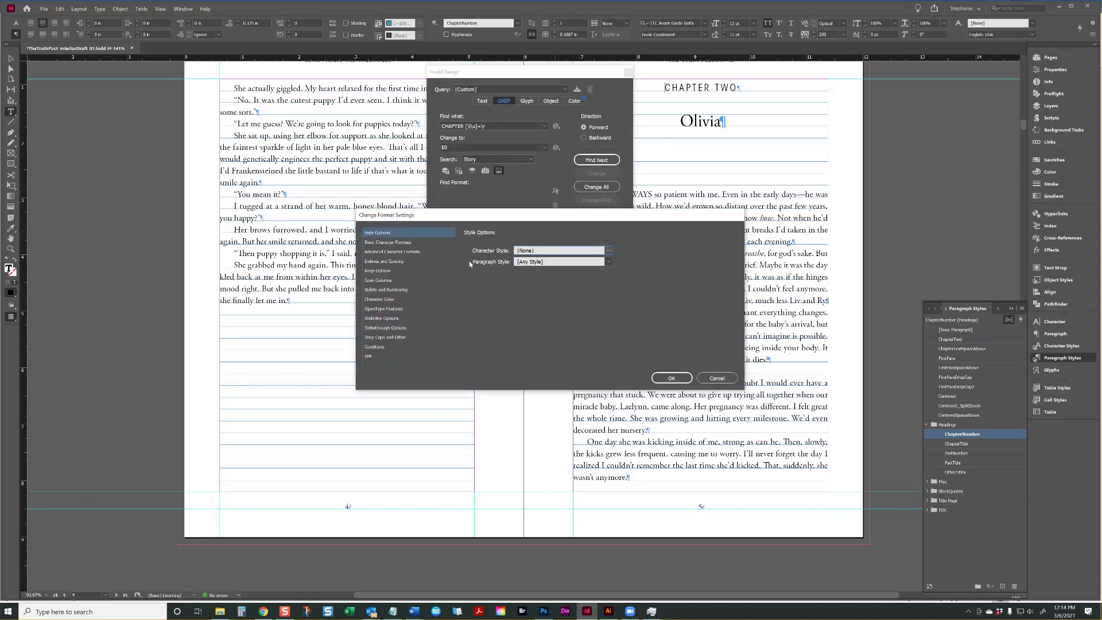
pyautogui.click(551, 262)
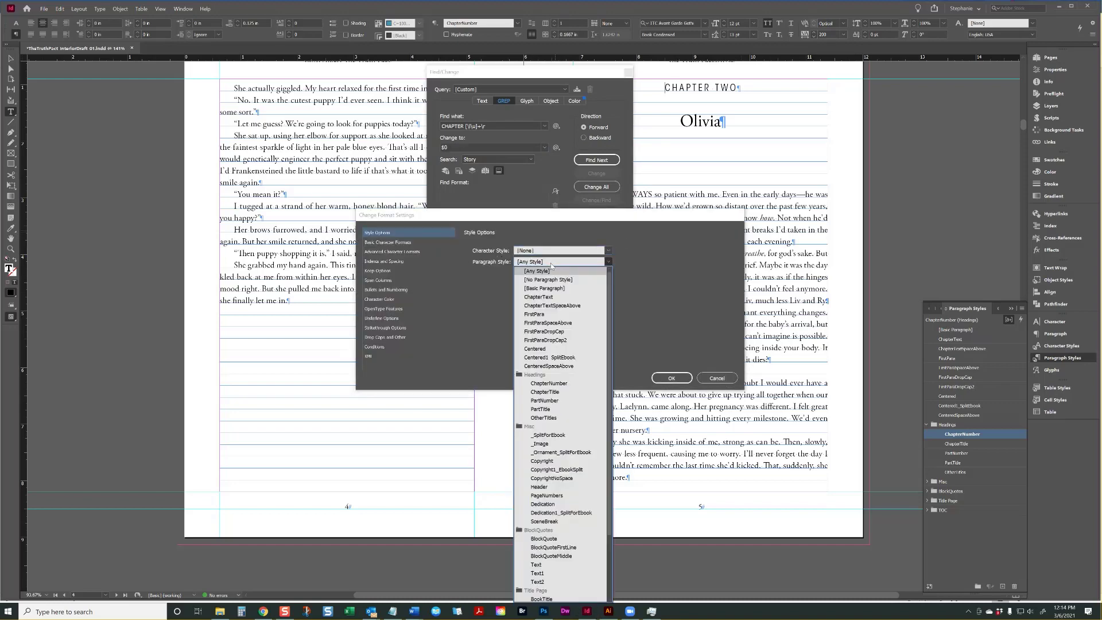
pyautogui.click(549, 383)
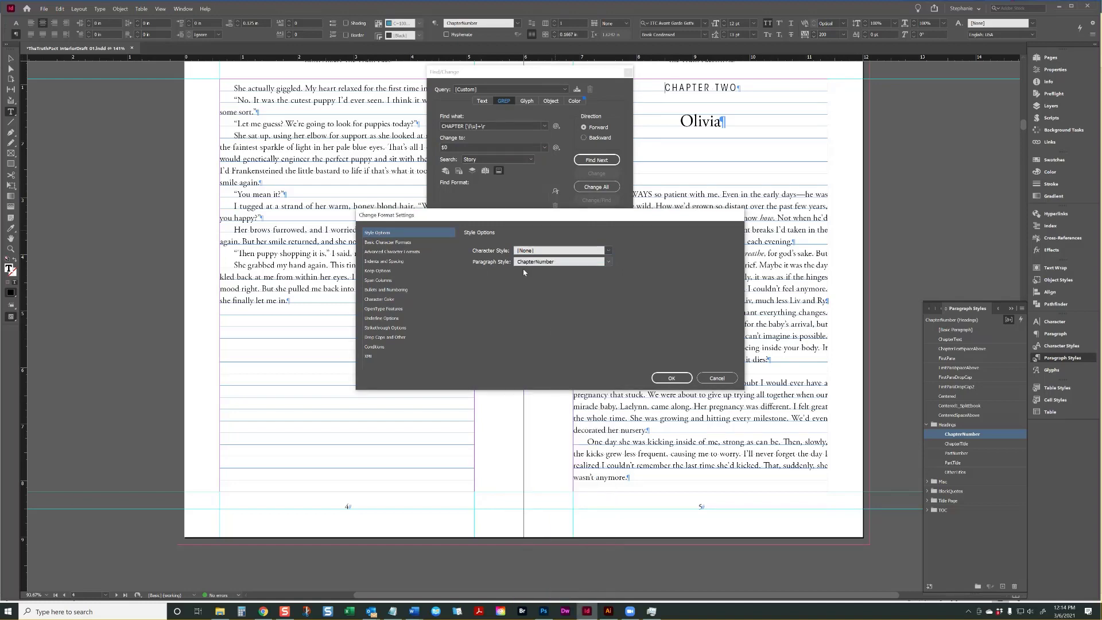
pyautogui.click(671, 378)
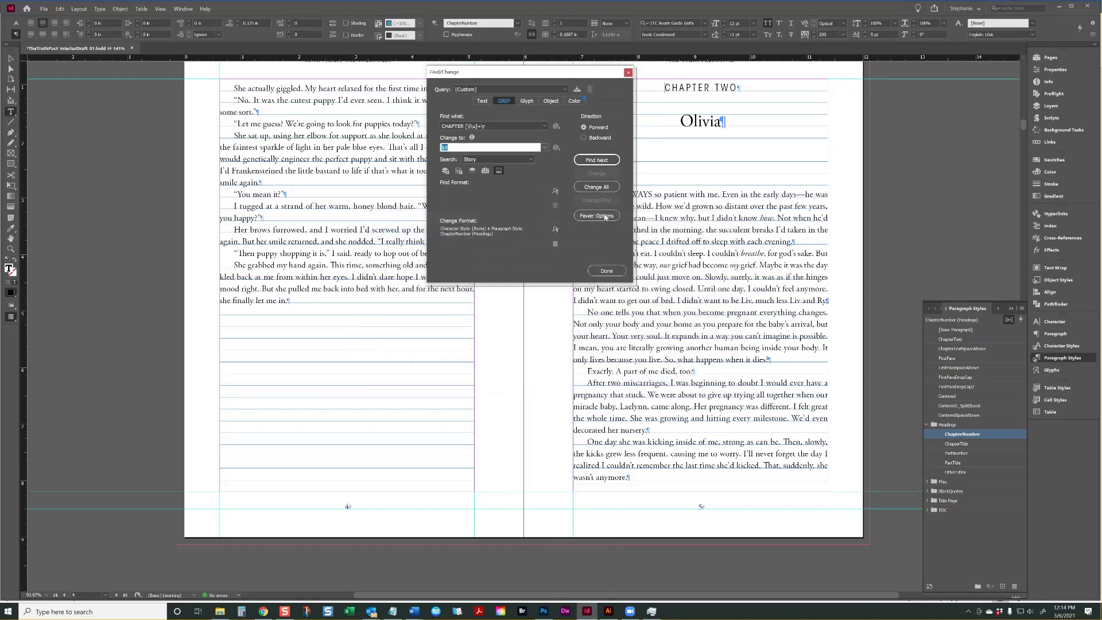
pyautogui.click(596, 186)
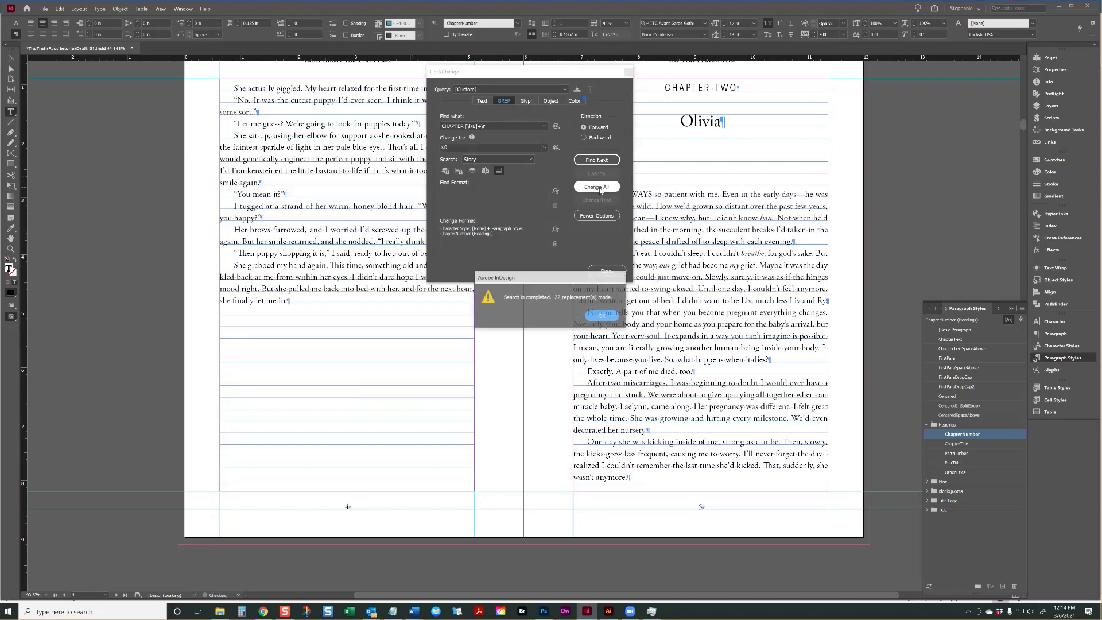
pyautogui.click(590, 316)
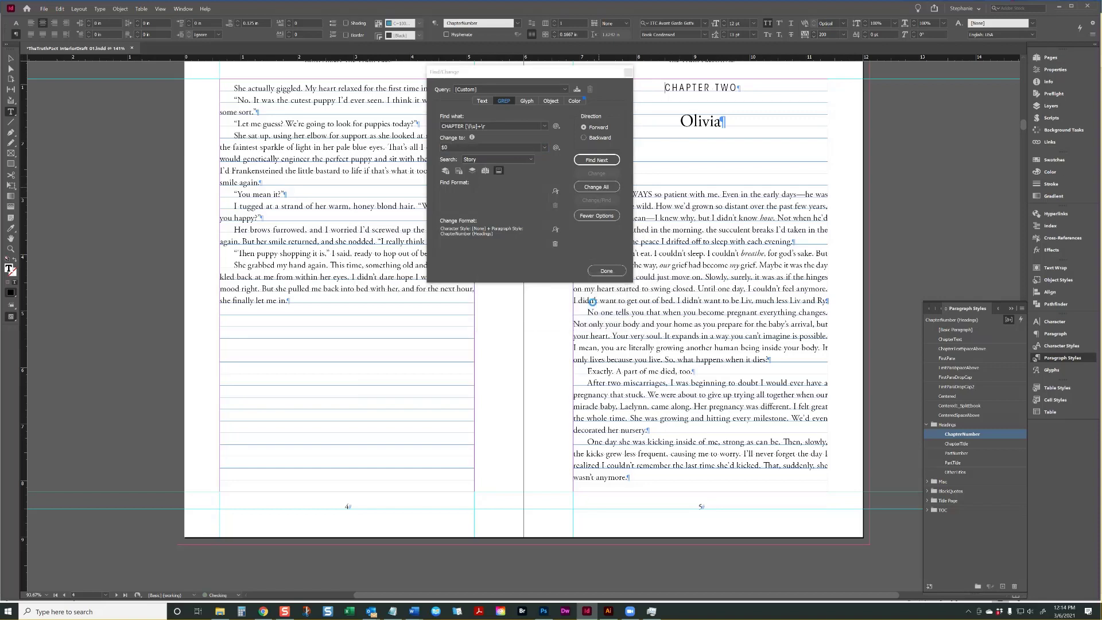
pyautogui.click(603, 270)
# - Check the chapter number headings from Chapter Three through Chapter Five
pyautogui.scroll(-10, 730, 239)
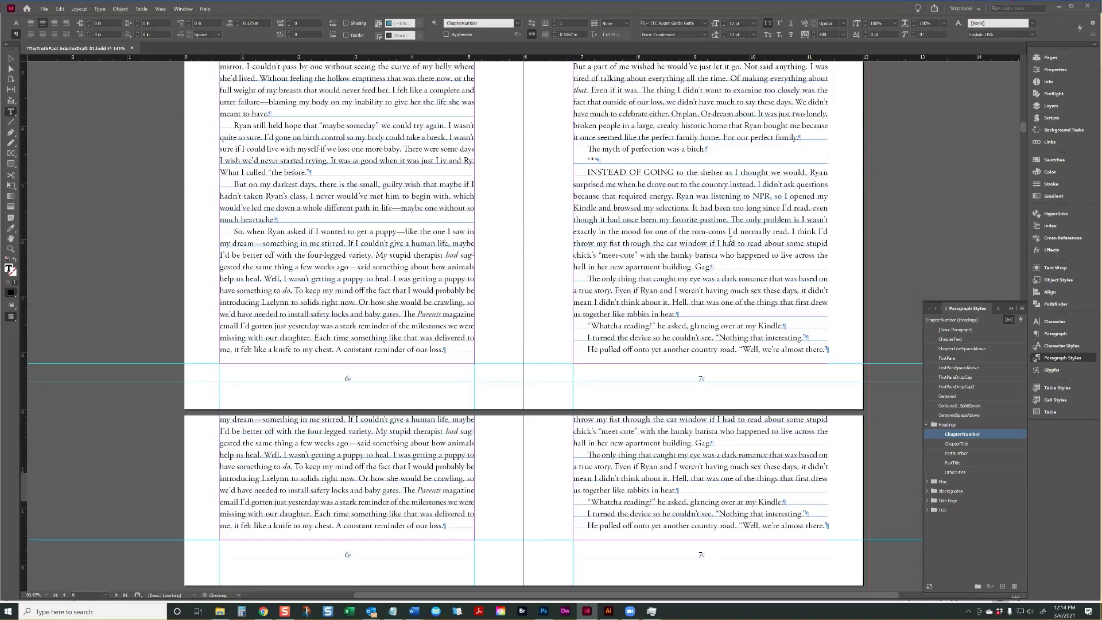
pyautogui.scroll(-10, 730, 239)
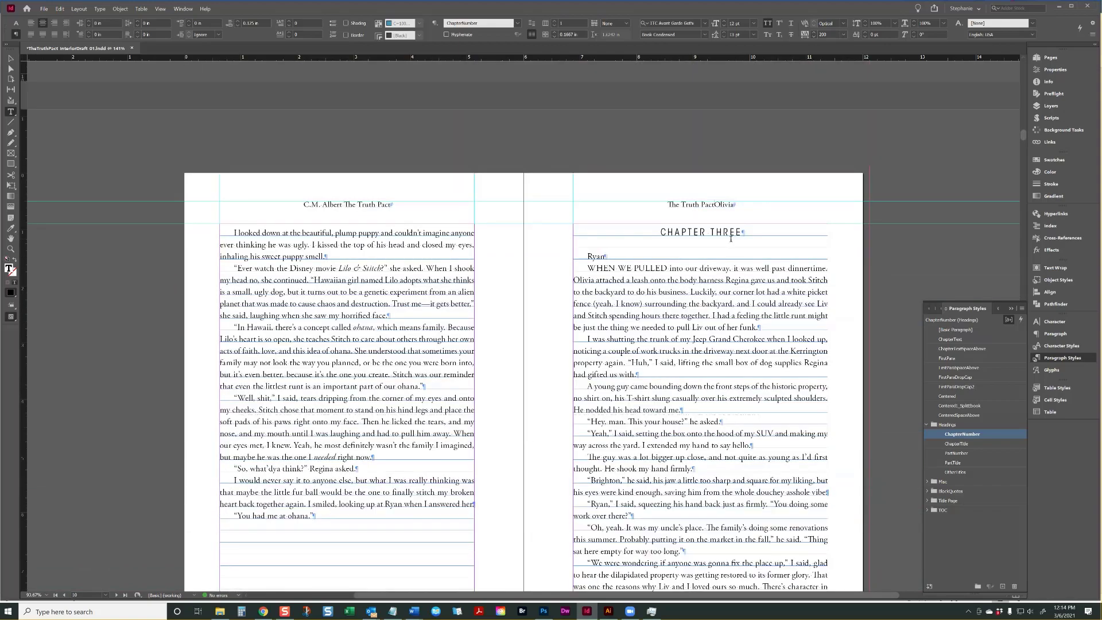
pyautogui.scroll(-5, 732, 233)
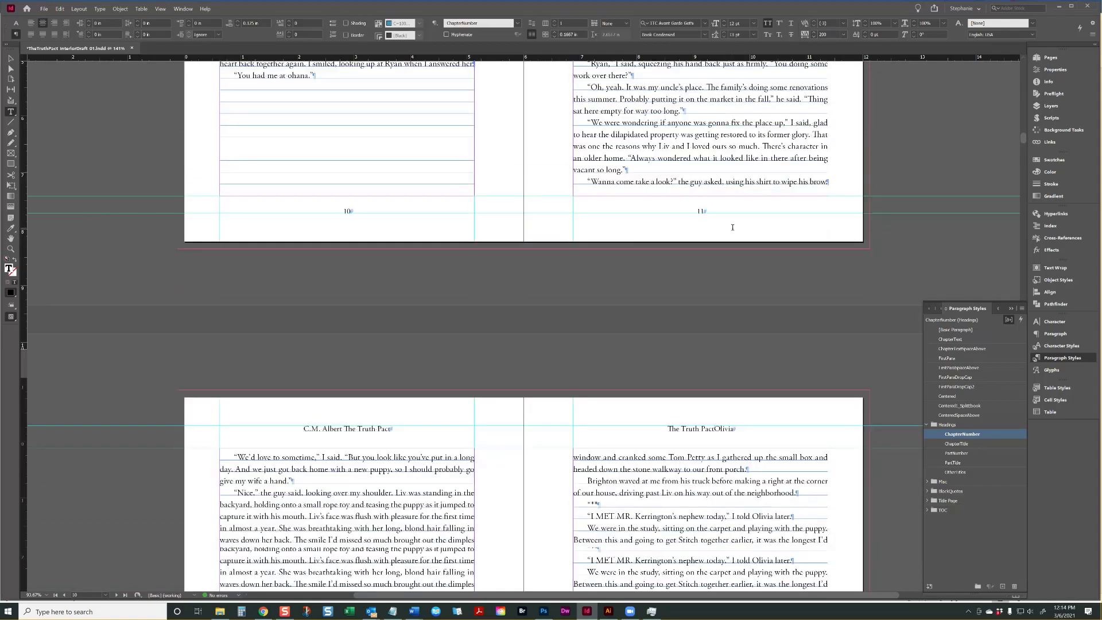
pyautogui.scroll(-12, 733, 227)
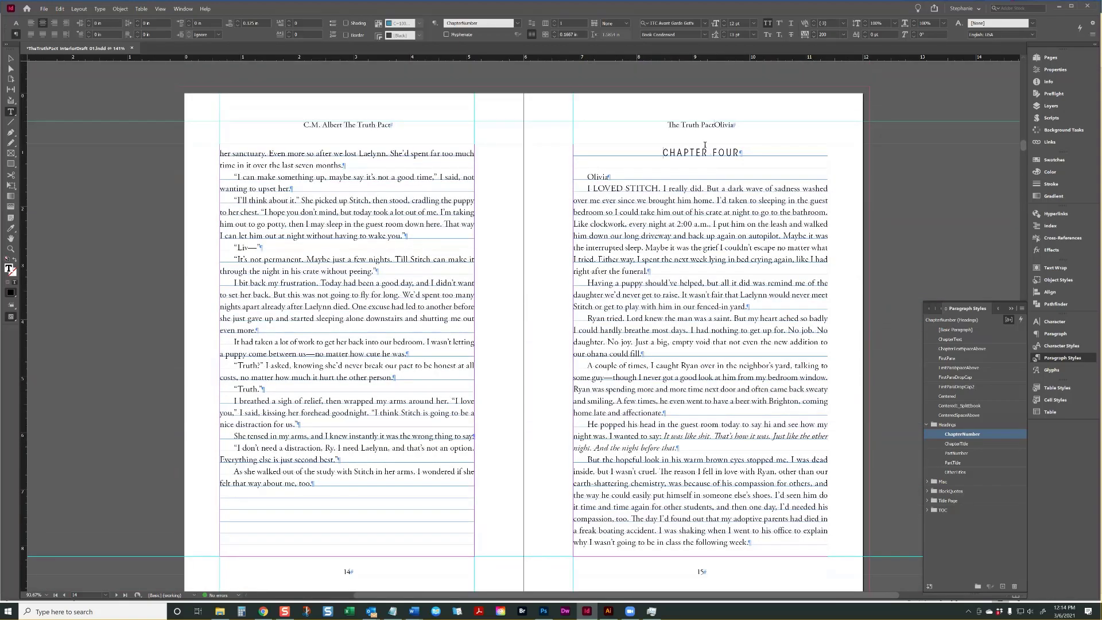
pyautogui.scroll(-20, 706, 147)
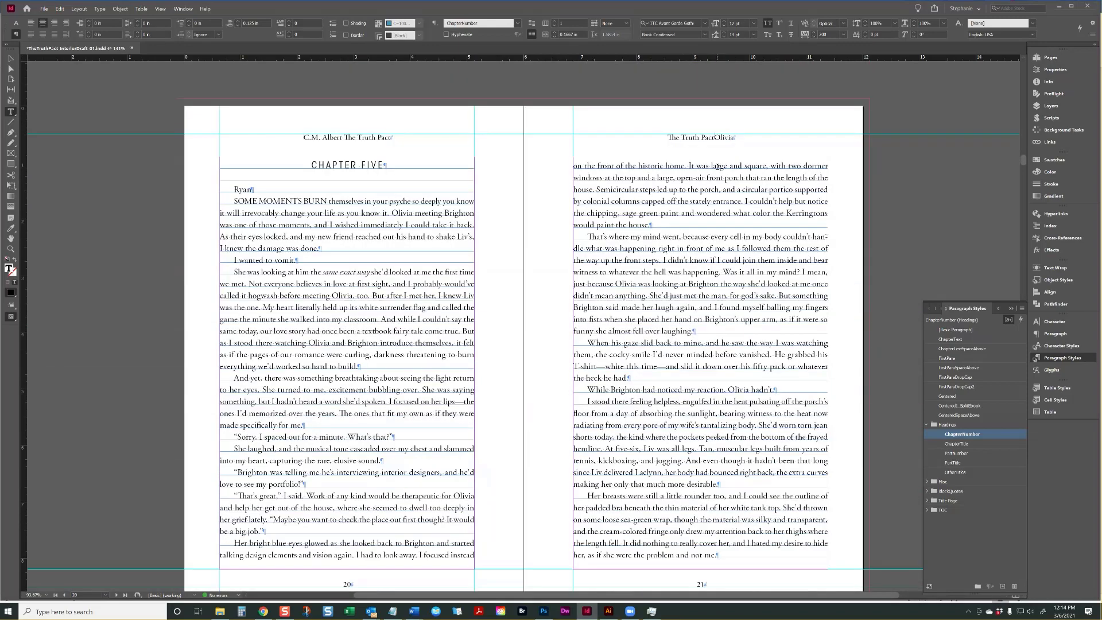
pyautogui.click(401, 159)
# - Return to Chapter One and copy the title text below its chapter number, without the paragraph mark
pyautogui.hotkey('ctrl', 'Home')
pyautogui.scroll(-10, 729, 220)
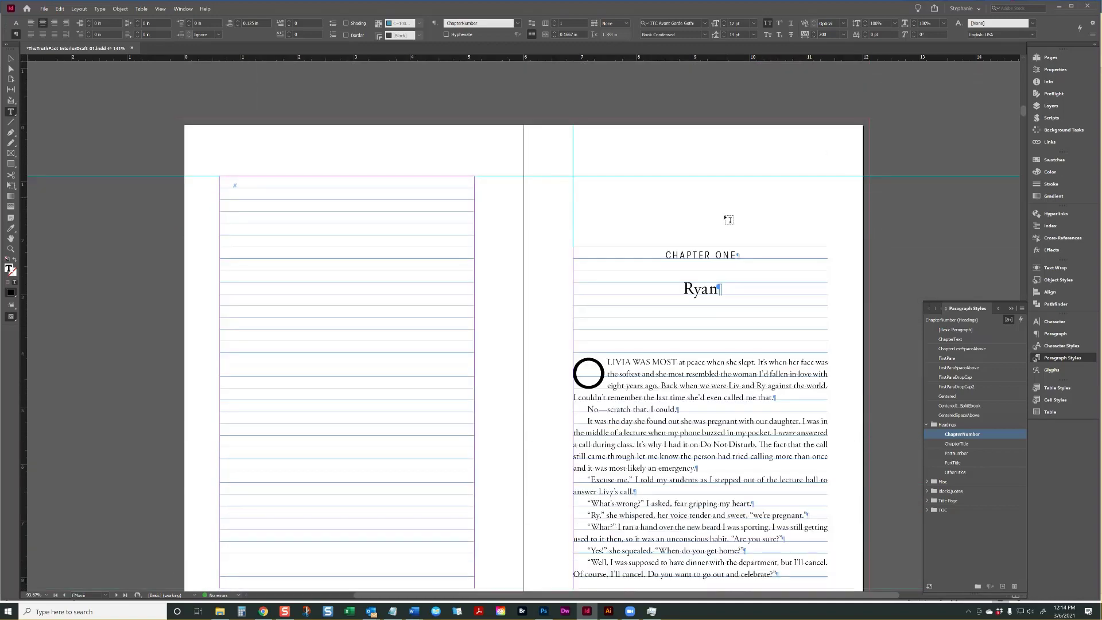
pyautogui.click(728, 283)
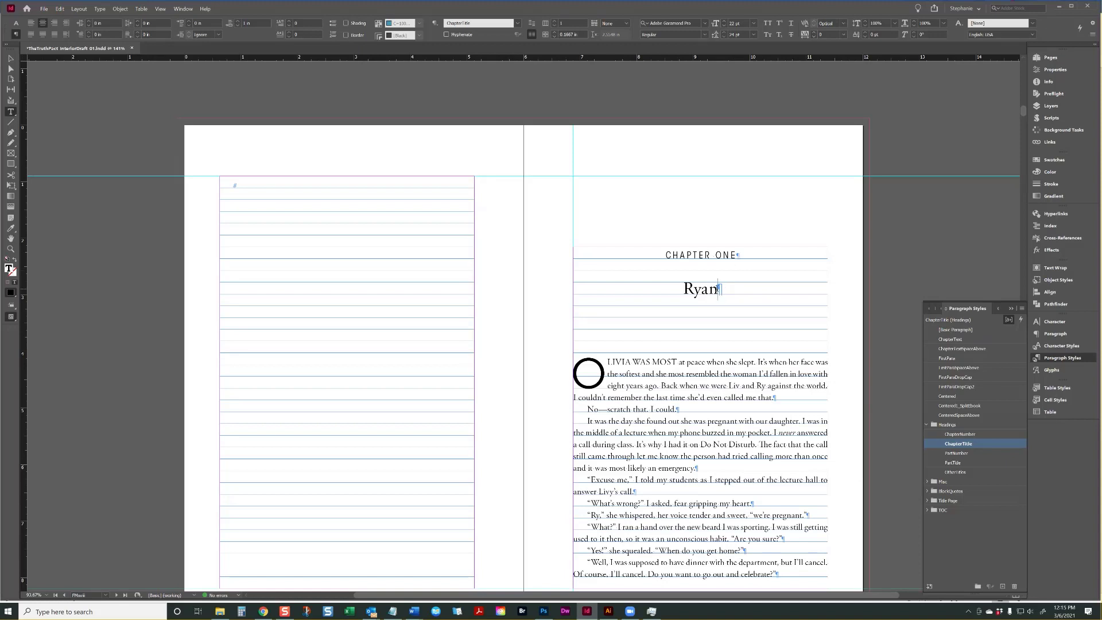
pyautogui.moveTo(718, 288); pyautogui.dragTo(657, 281)
pyautogui.hotkey('ctrl', 'c')
pyautogui.click(729, 293)
# - Set the GREP find expression to Ryan\r from the copied title and an end of paragraph, keeping $0 as the replacement
pyautogui.hotkey('ctrl', 'f')
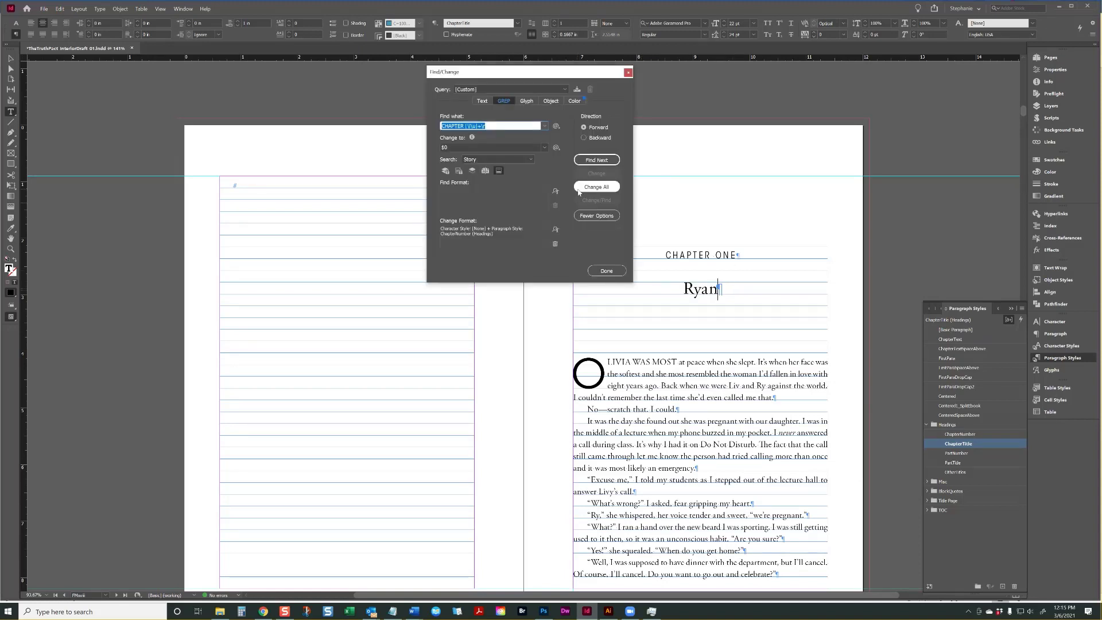
pyautogui.hotkey('ctrl', 'v')
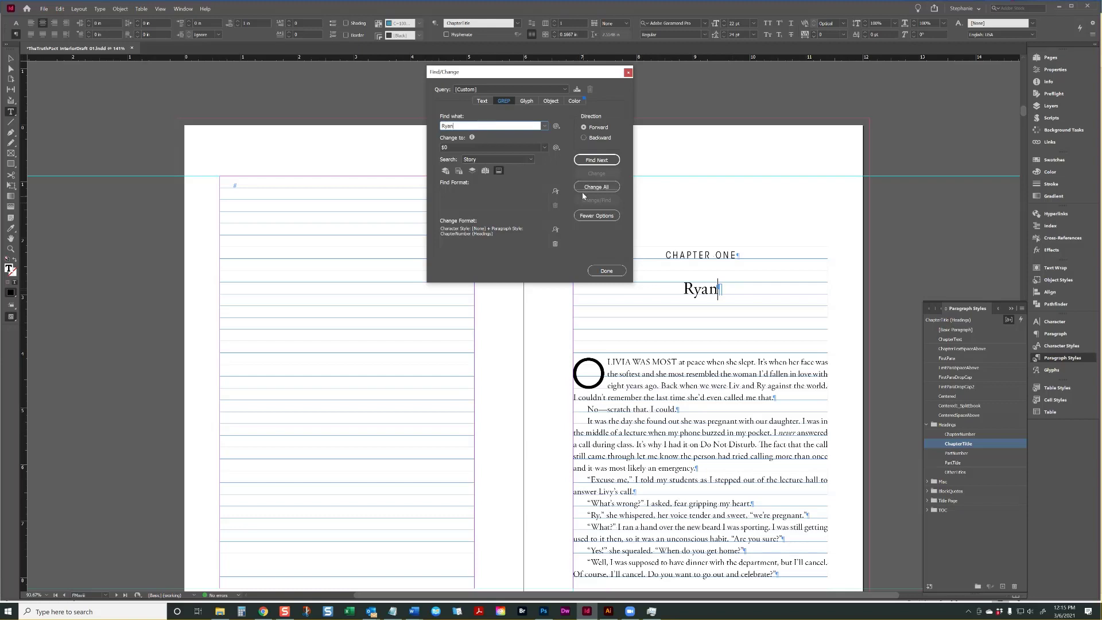
pyautogui.click(555, 126)
pyautogui.click(583, 146)
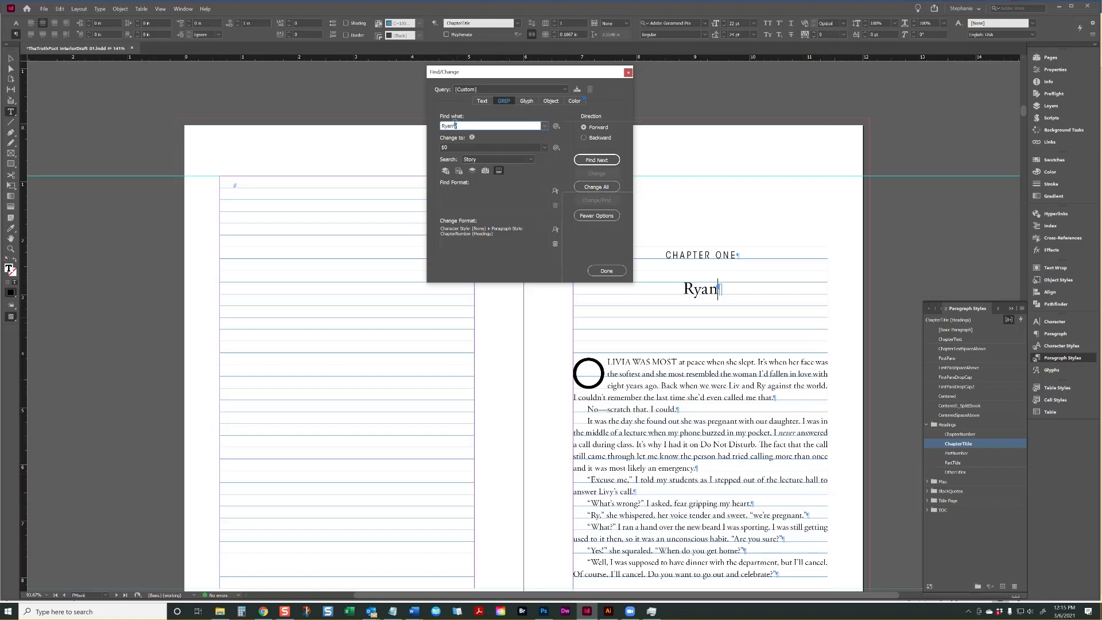
pyautogui.moveTo(458, 126); pyautogui.dragTo(454, 124)
pyautogui.click(458, 147)
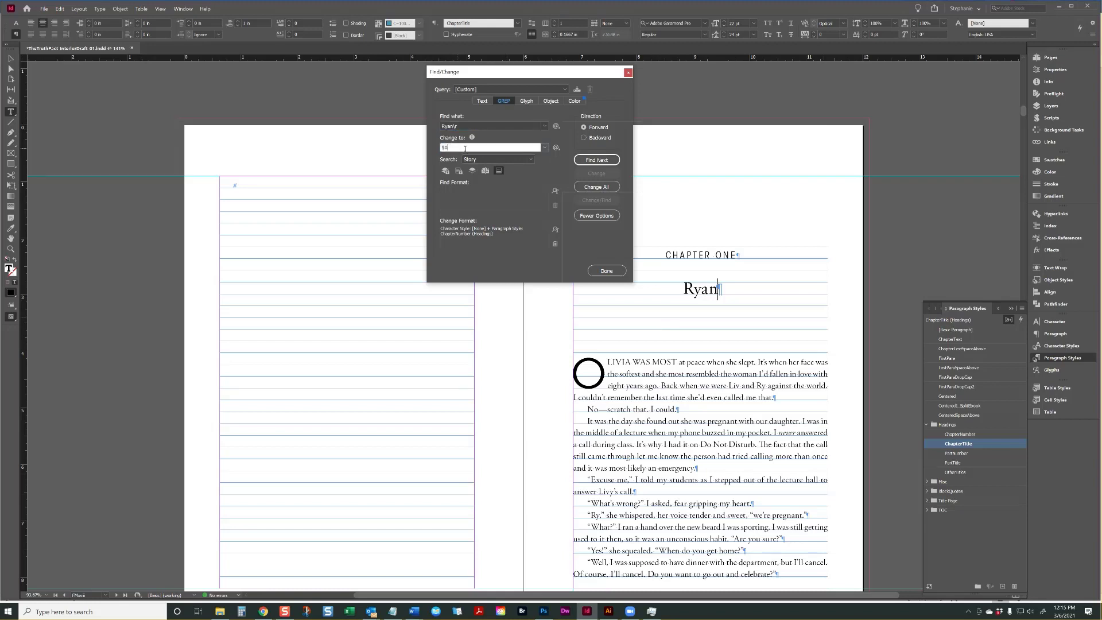
# - Switch the change format's paragraph style to ChapterTitle and replace all matches in the story
pyautogui.click(555, 230)
pyautogui.click(546, 262)
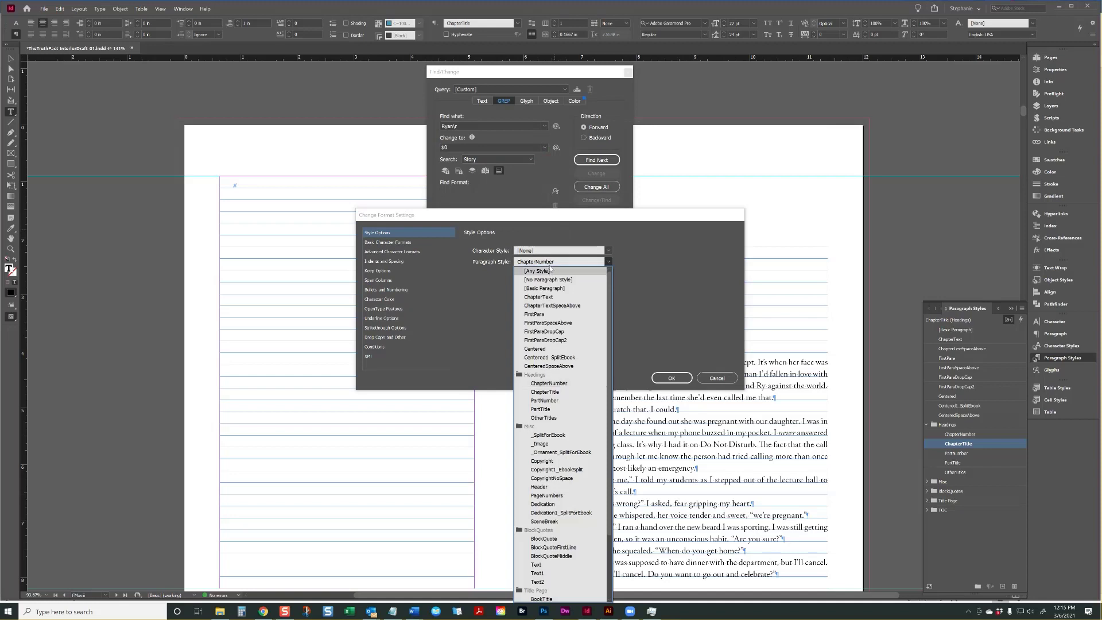
pyautogui.click(545, 391)
pyautogui.click(672, 377)
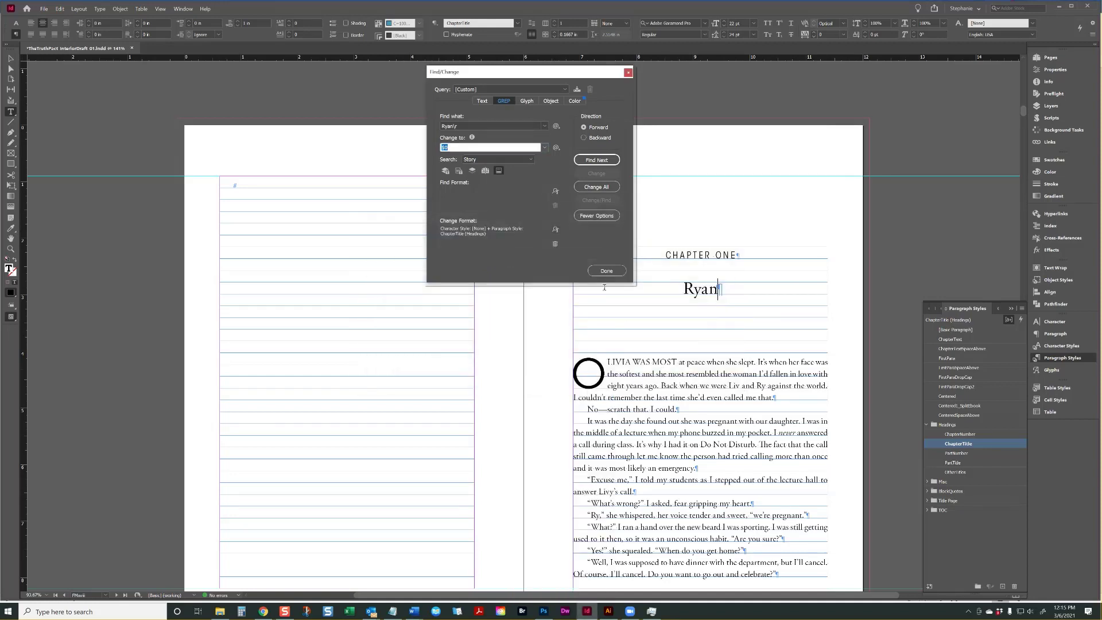
pyautogui.click(596, 186)
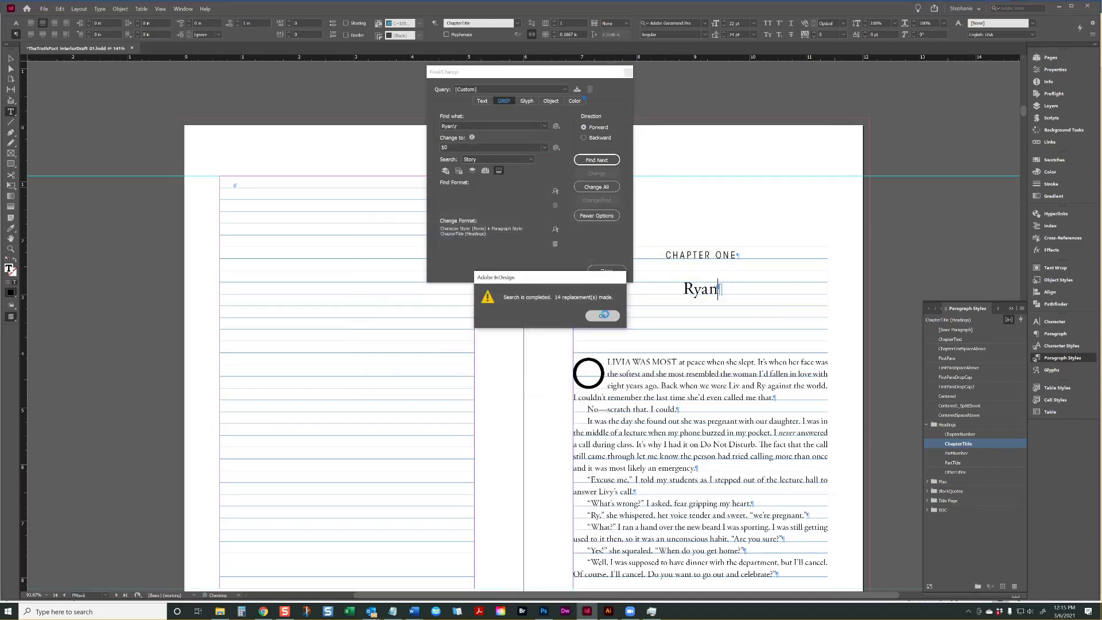
pyautogui.click(601, 316)
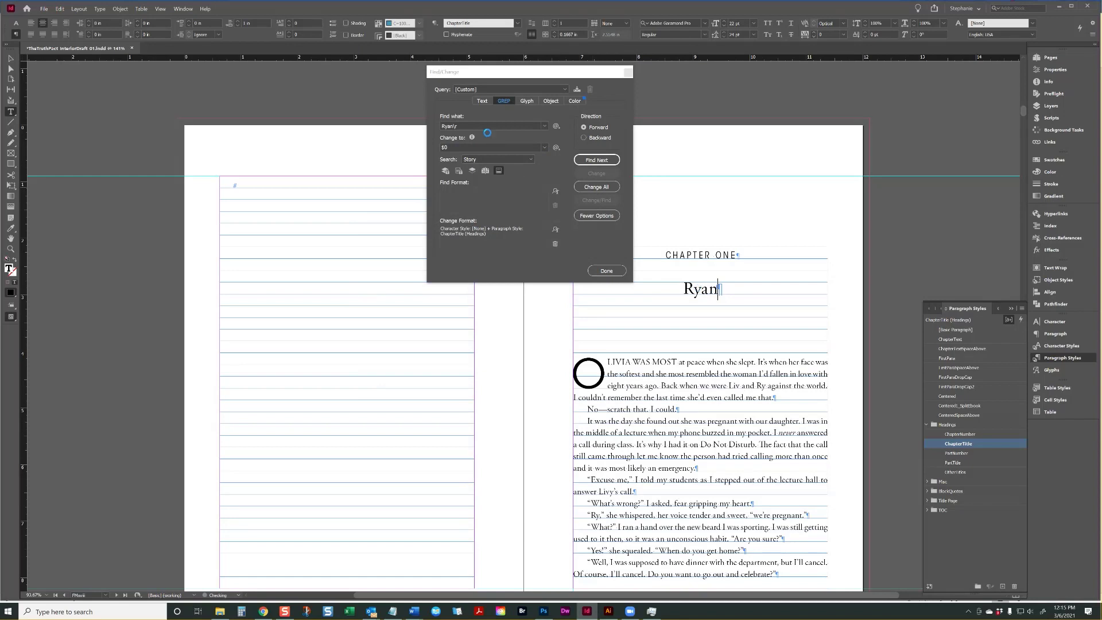
# - Change the find expression to Olivia\r, replace all matches in the story with the same format, and close Find/Change
pyautogui.click(453, 126)
pyautogui.doubleClick(454, 126)
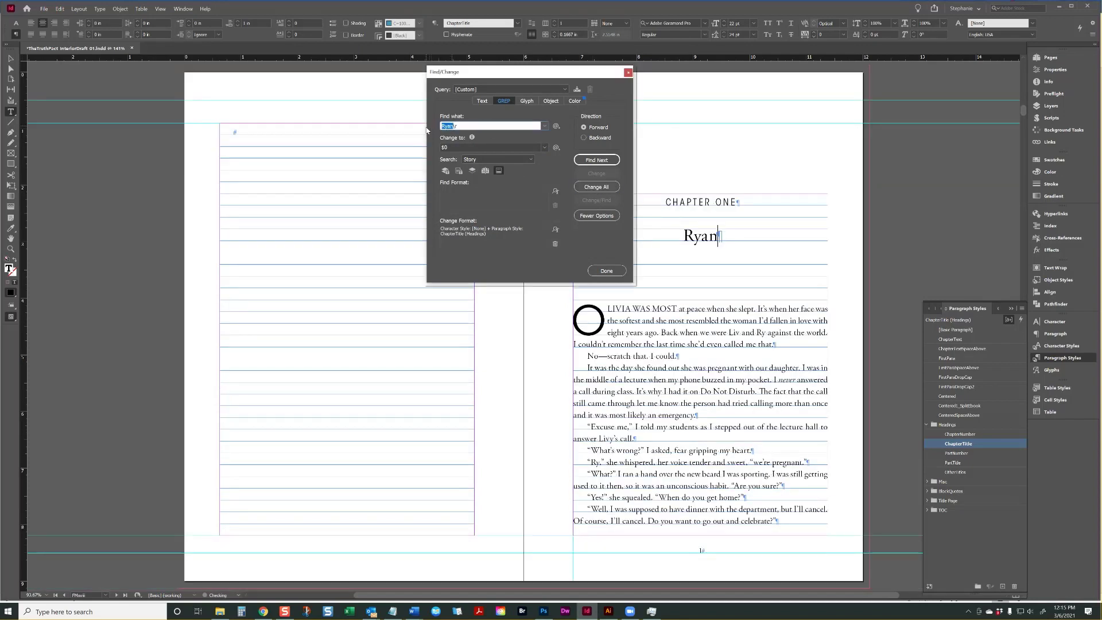
pyautogui.write('Olivia')
pyautogui.click(592, 187)
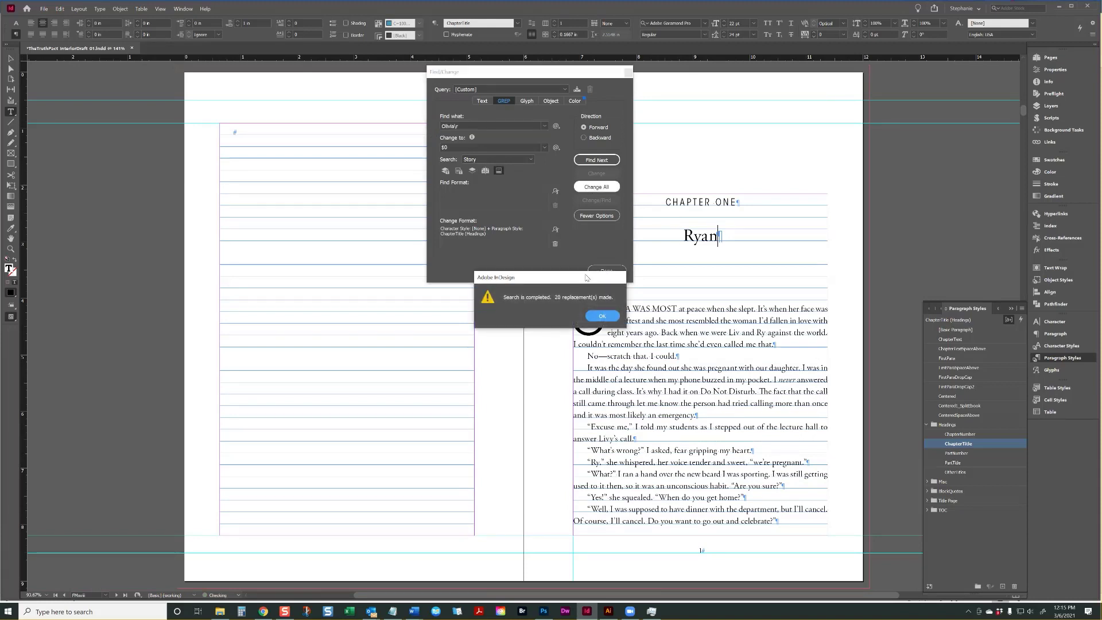
pyautogui.click(601, 316)
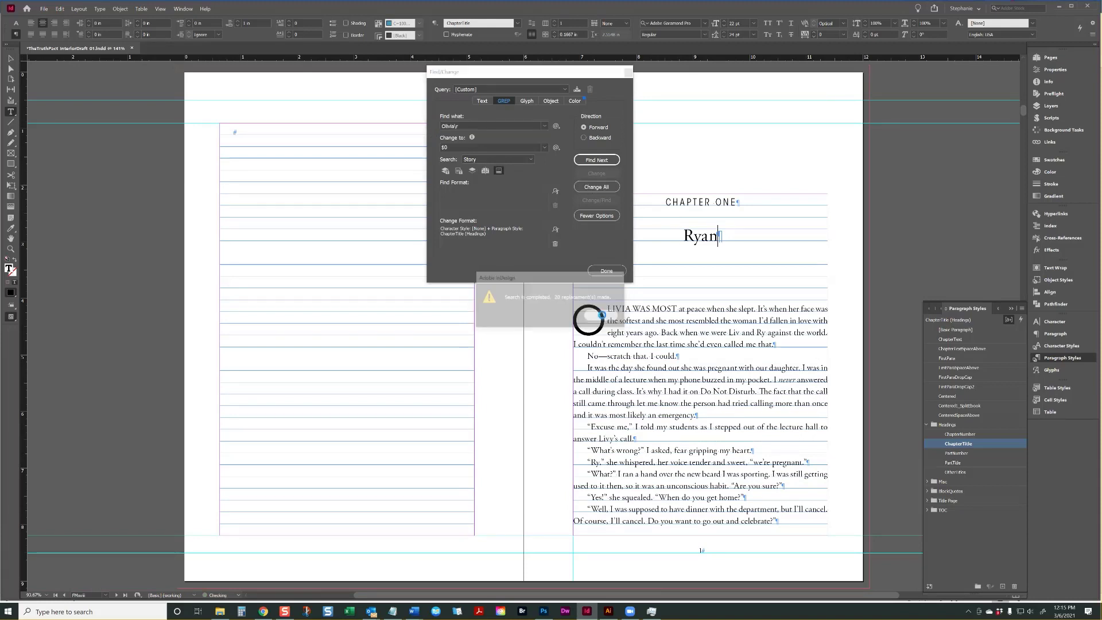
pyautogui.click(603, 272)
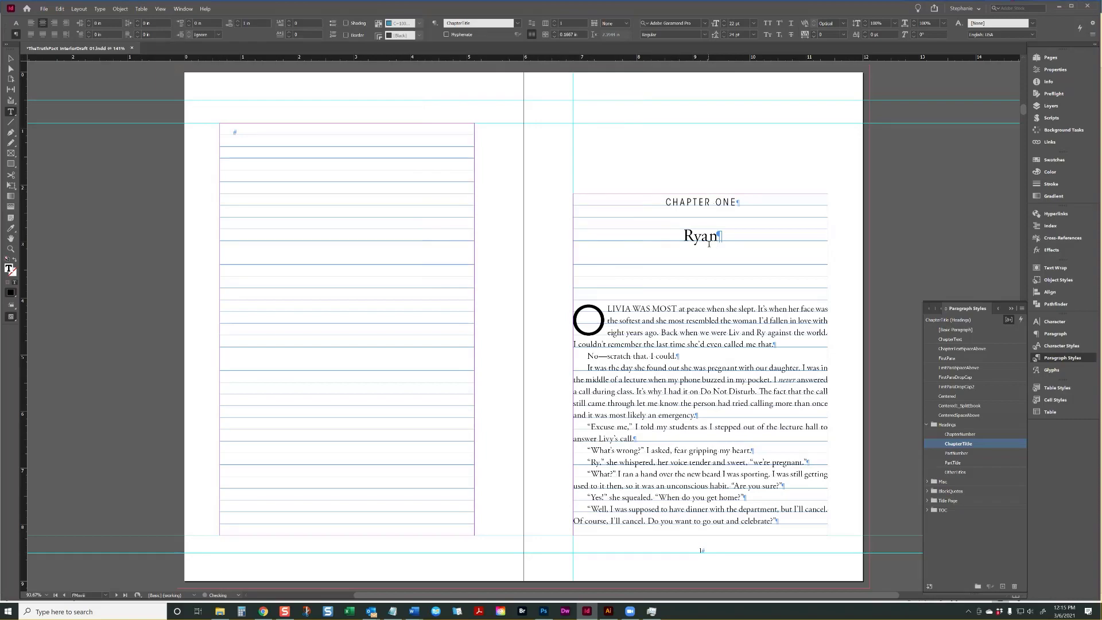
# - Check the chapter numbers and titles of Chapters Two, Three and Four
pyautogui.scroll(-15, 700, 245)
pyautogui.scroll(-20, 699, 246)
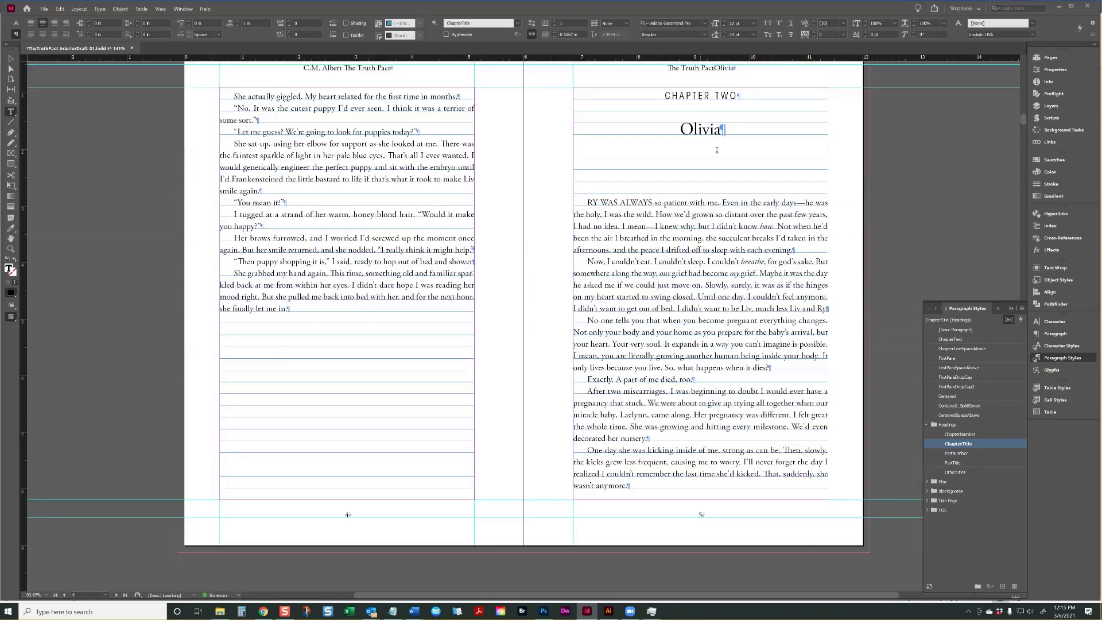
pyautogui.scroll(-20, 715, 199)
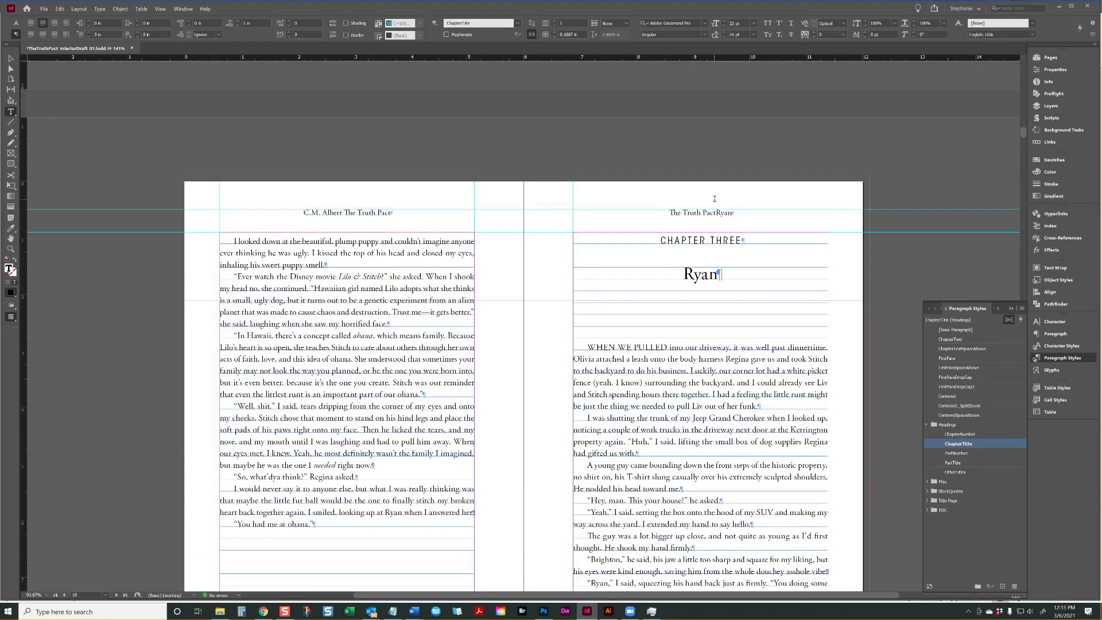
pyautogui.scroll(6, 714, 198)
pyautogui.moveTo(711, 251); pyautogui.dragTo(709, 270)
pyautogui.click(708, 270)
pyautogui.scroll(-20, 706, 273)
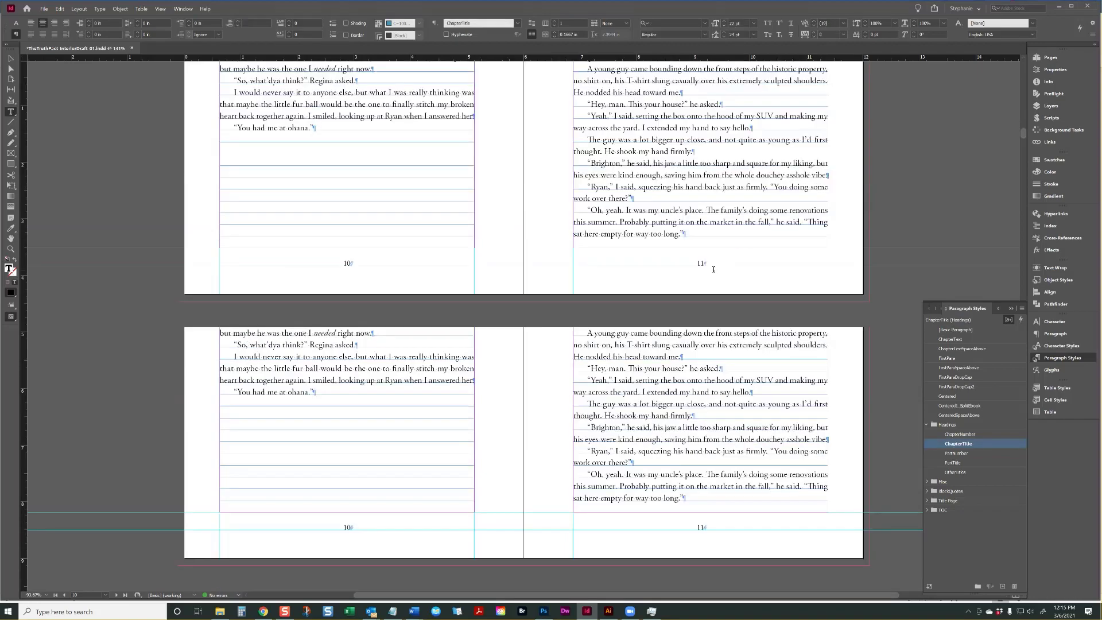
pyautogui.scroll(-5, 705, 274)
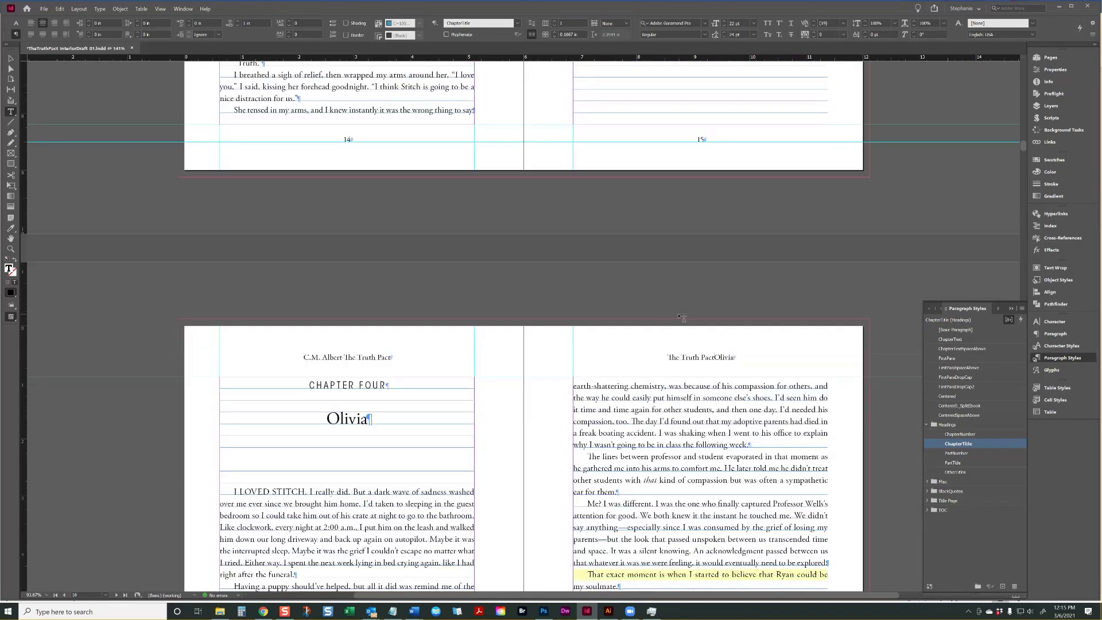
pyautogui.click(404, 426)
# - Locate the asterisk scene break on page 13 and set the GREP find expression to *** with the found text $0 as replacement
pyautogui.scroll(20, 405, 426)
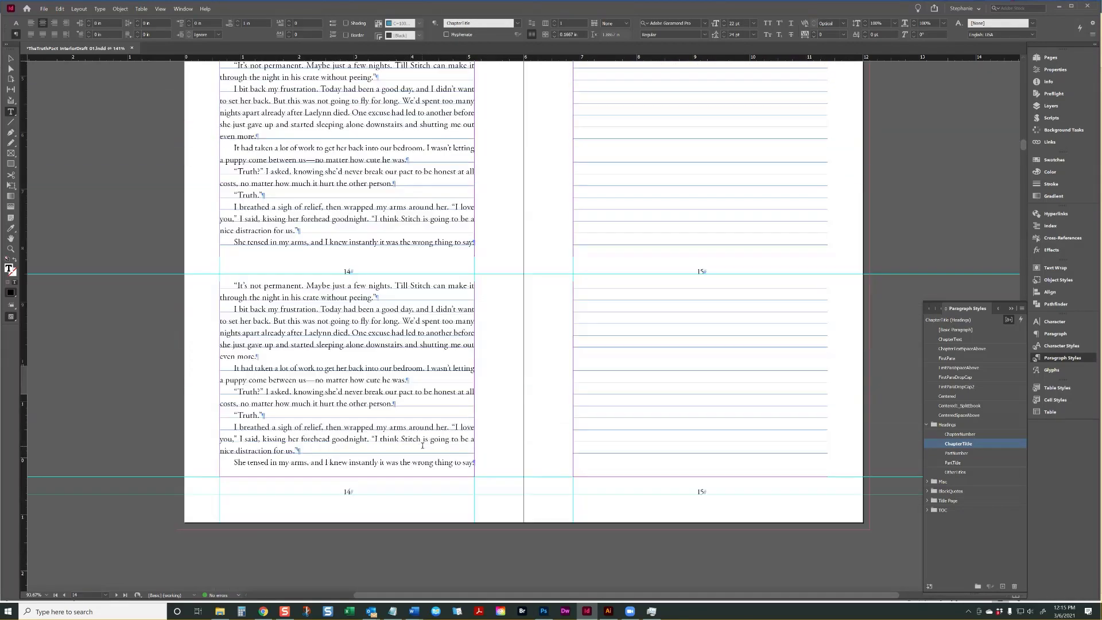
pyautogui.scroll(-4, 442, 460)
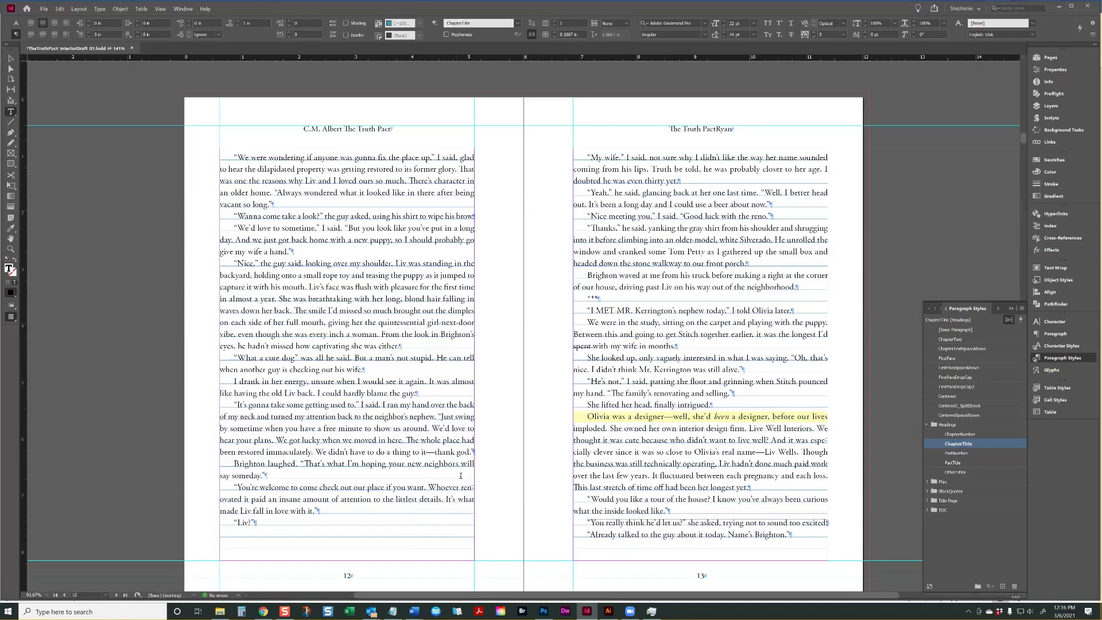
pyautogui.moveTo(599, 298); pyautogui.dragTo(568, 296)
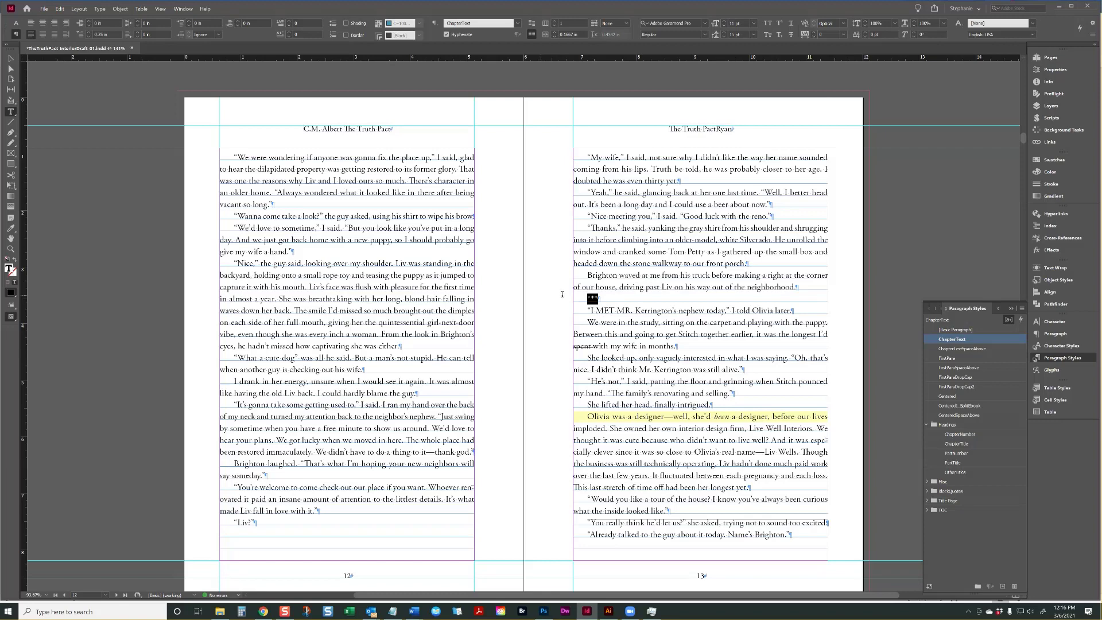
pyautogui.click(617, 294)
pyautogui.hotkey('ctrl', 'f')
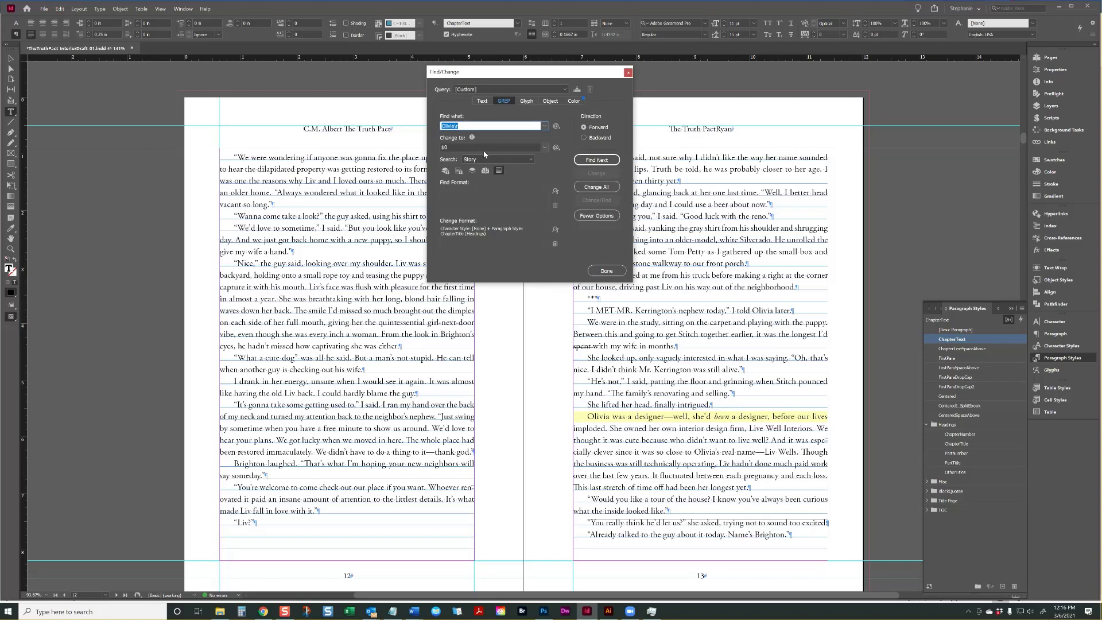
pyautogui.write('*')
pyautogui.press('Tab')
pyautogui.press('BackSpace')
pyautogui.click(555, 147)
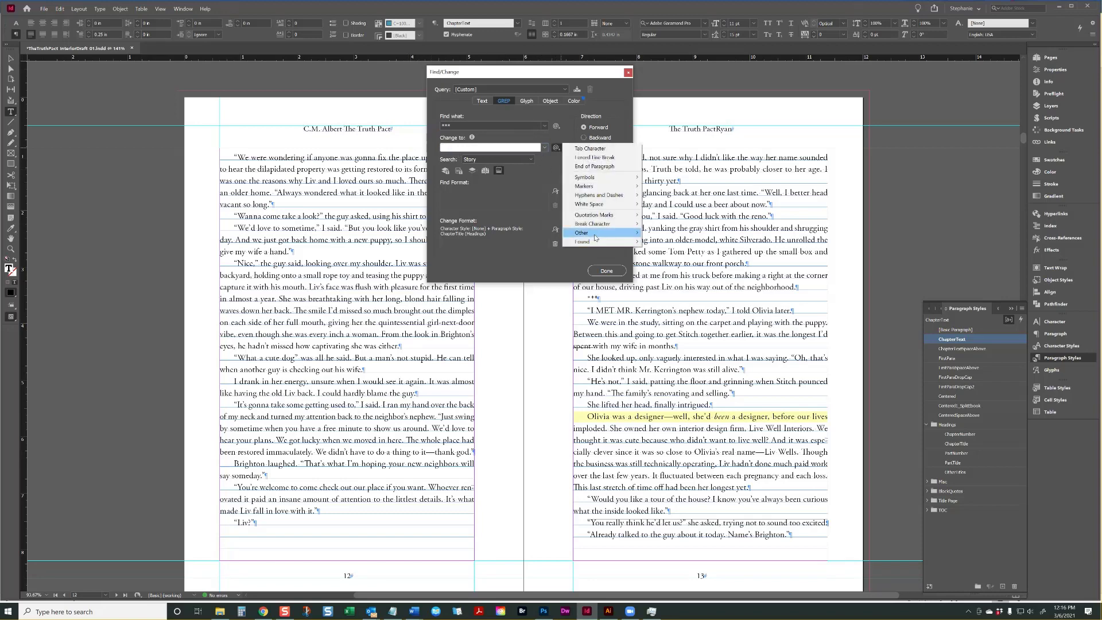
pyautogui.moveTo(596, 242)
pyautogui.click(665, 242)
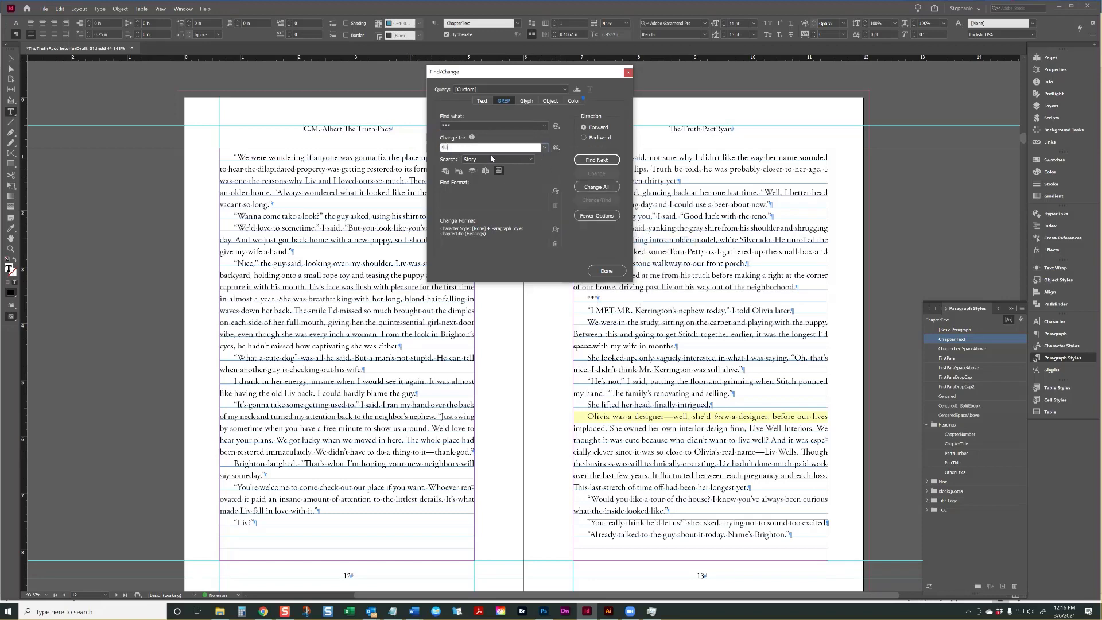
# - Try to replace all GREP matches in the story with the change format's paragraph style set to SceneBreak
pyautogui.click(556, 230)
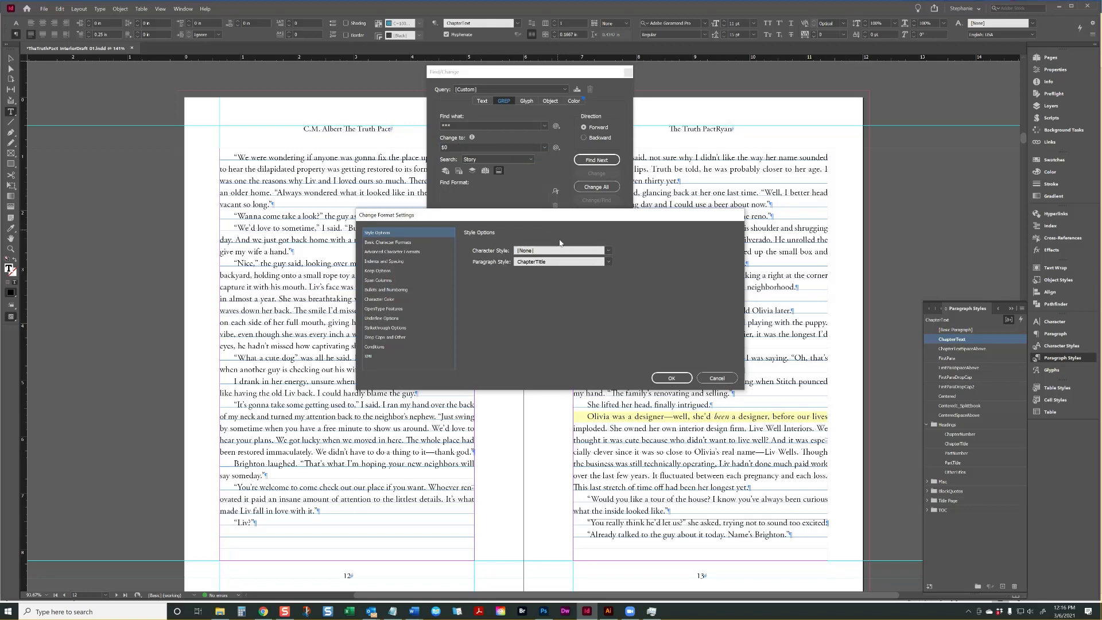
pyautogui.click(609, 262)
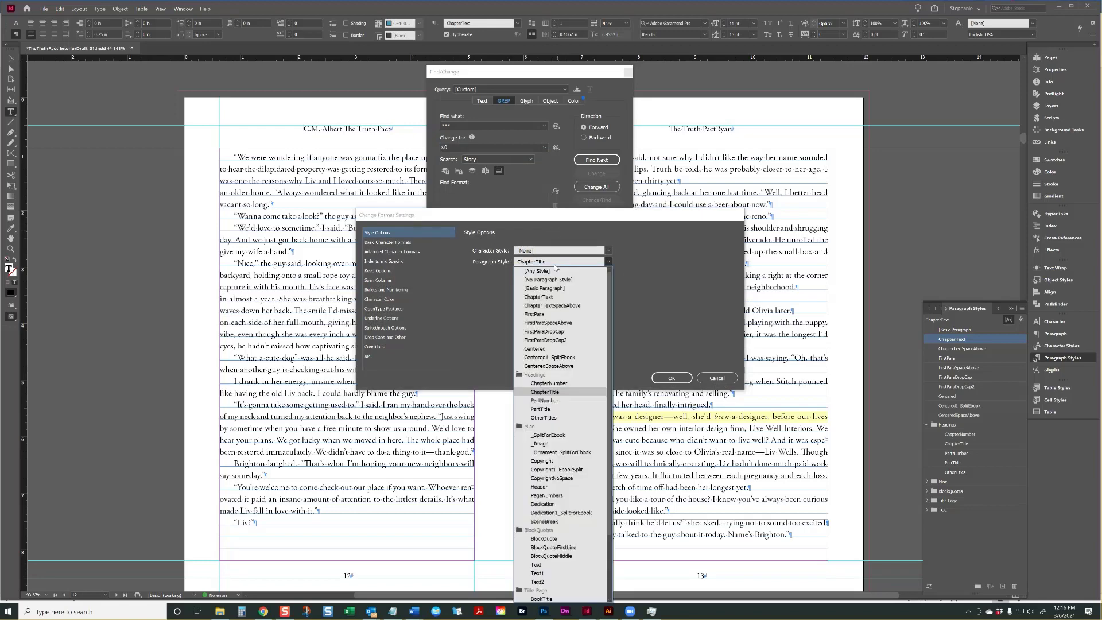
pyautogui.click(551, 521)
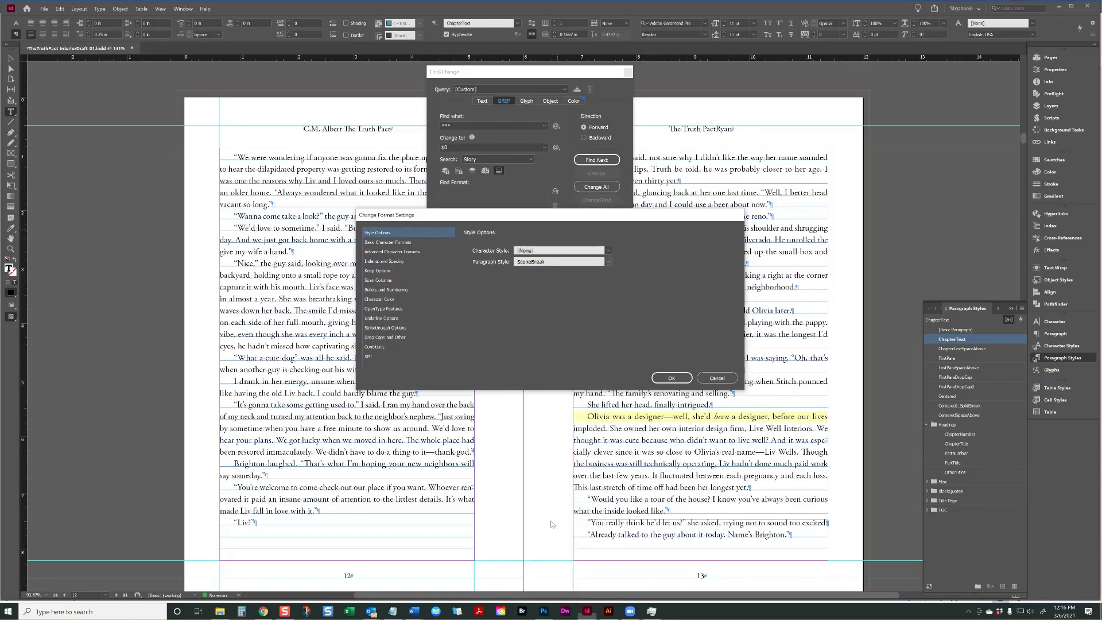
pyautogui.click(672, 378)
pyautogui.click(597, 188)
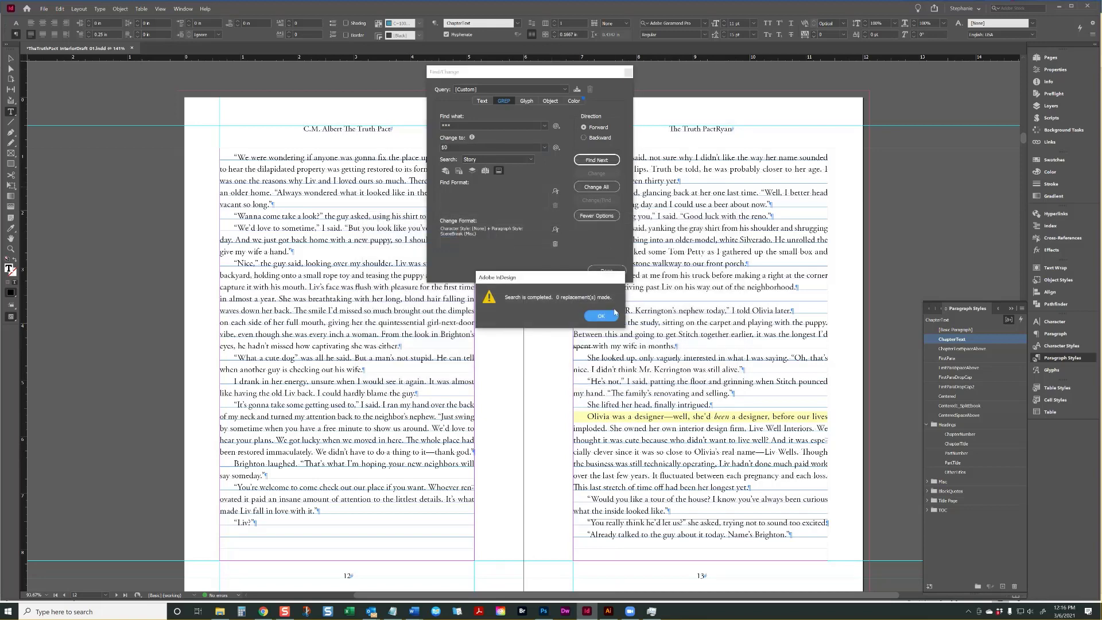
pyautogui.click(601, 316)
pyautogui.click(669, 220)
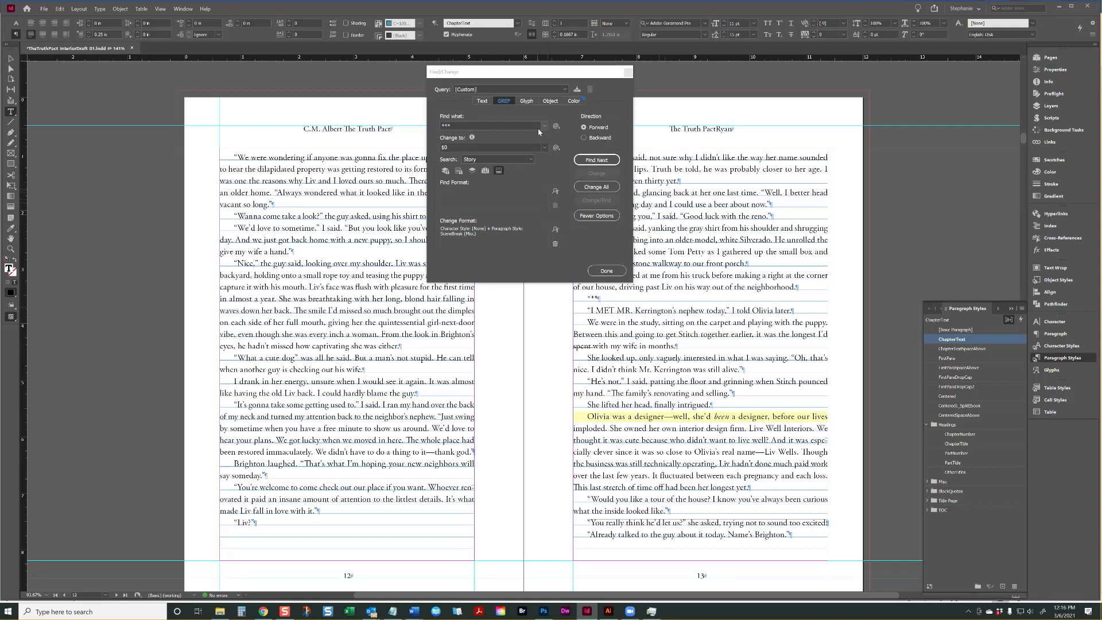
pyautogui.click(431, 122)
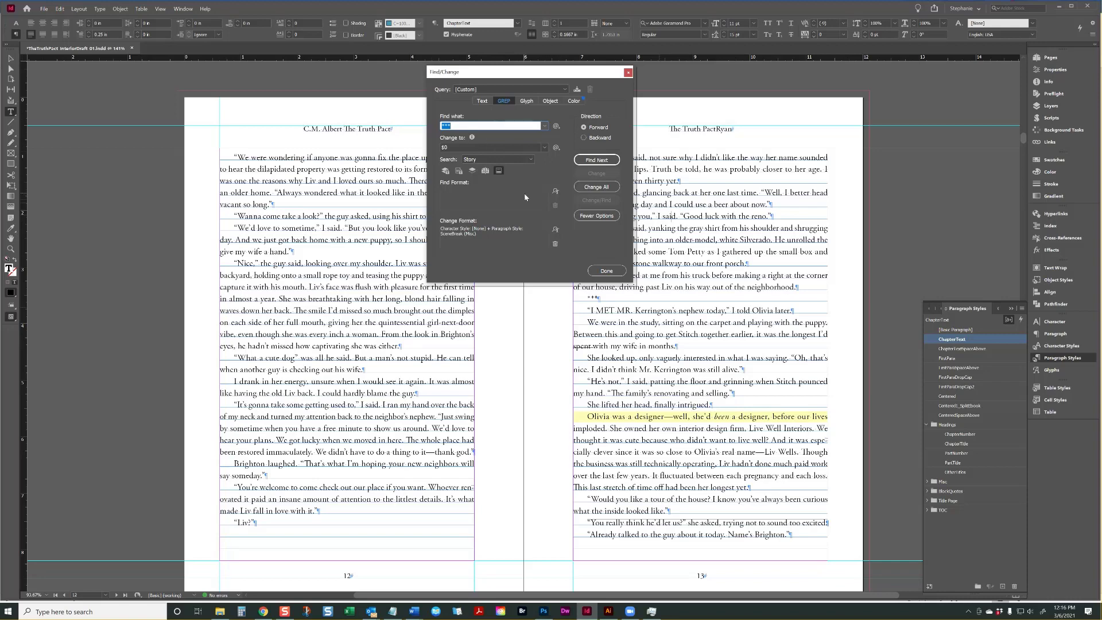
# - Set up a plain text search in Find/Change with *** as both the find text and the replacement
pyautogui.click(483, 100)
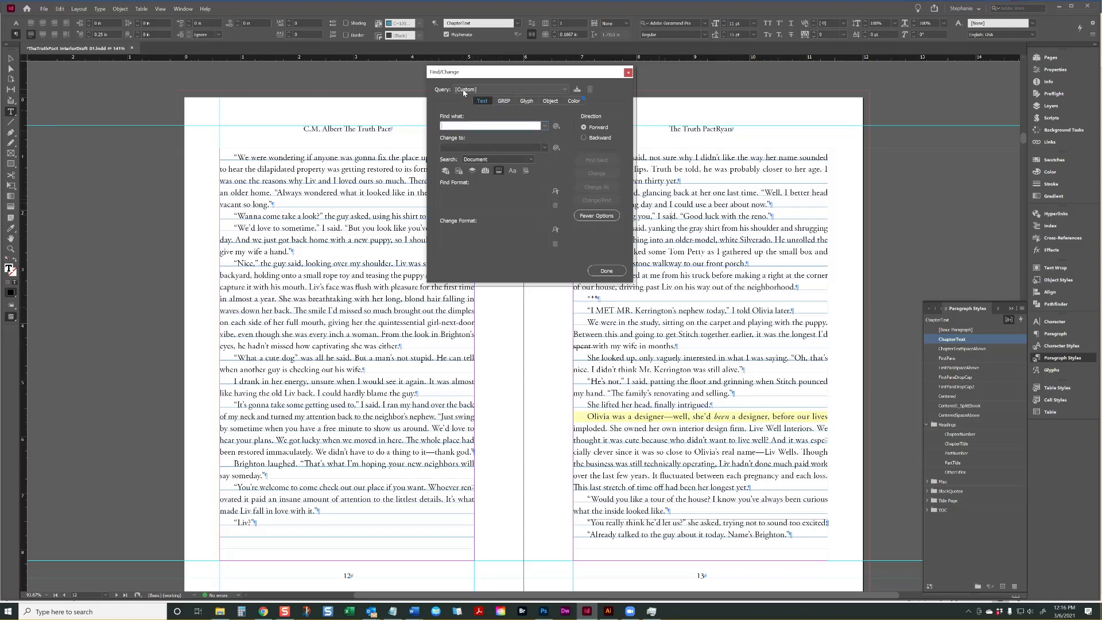
pyautogui.write('**')
pyautogui.press('Tab')
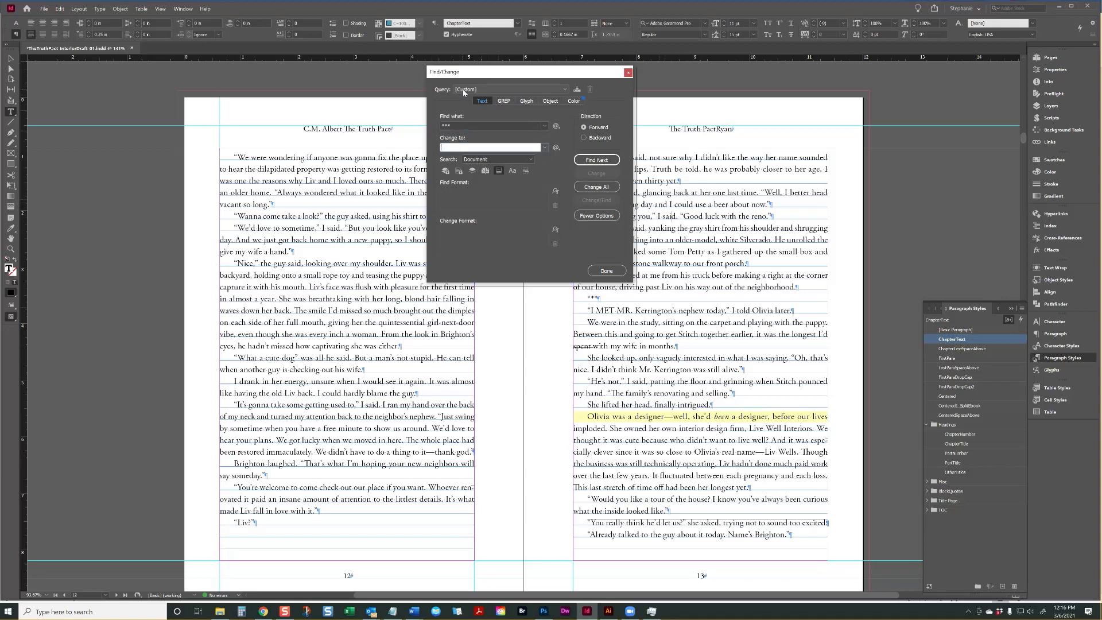
pyautogui.click(556, 147)
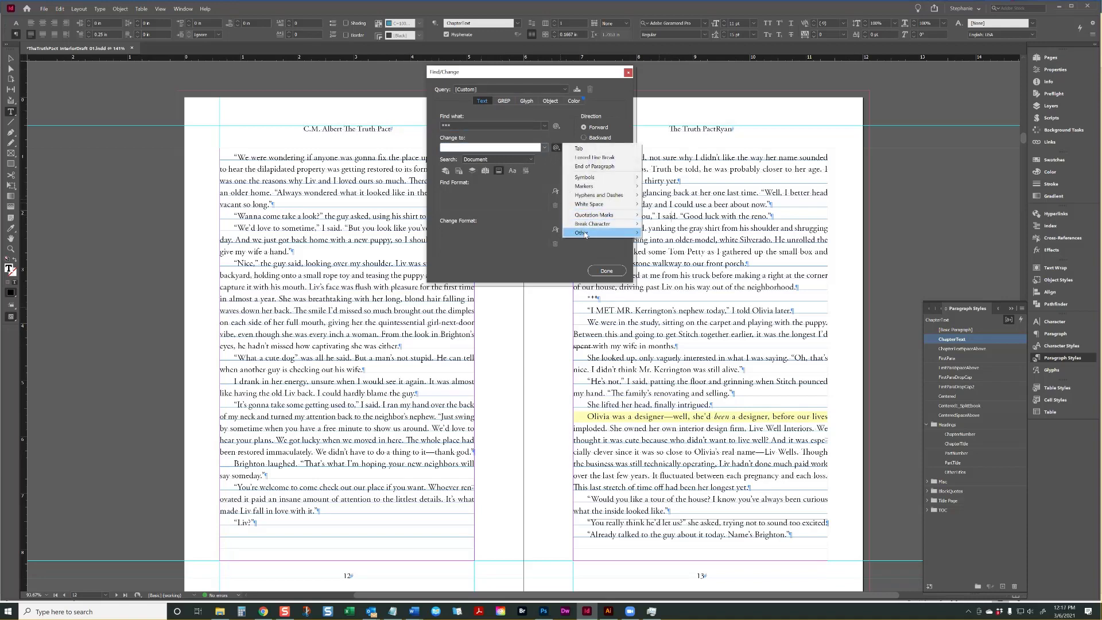
pyautogui.moveTo(585, 234)
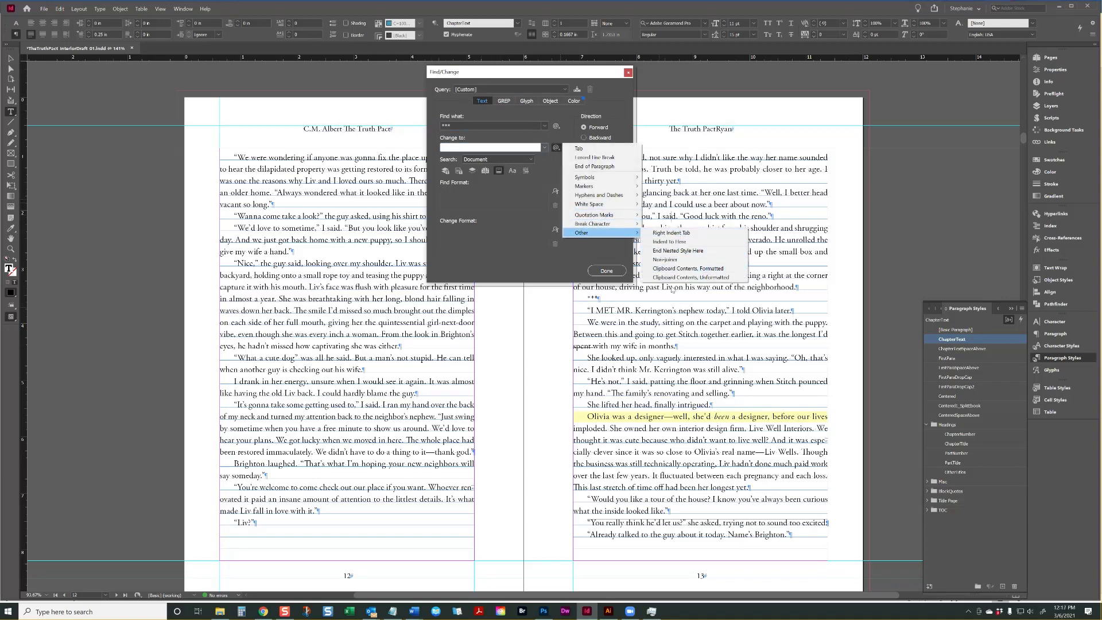
pyautogui.click(453, 147)
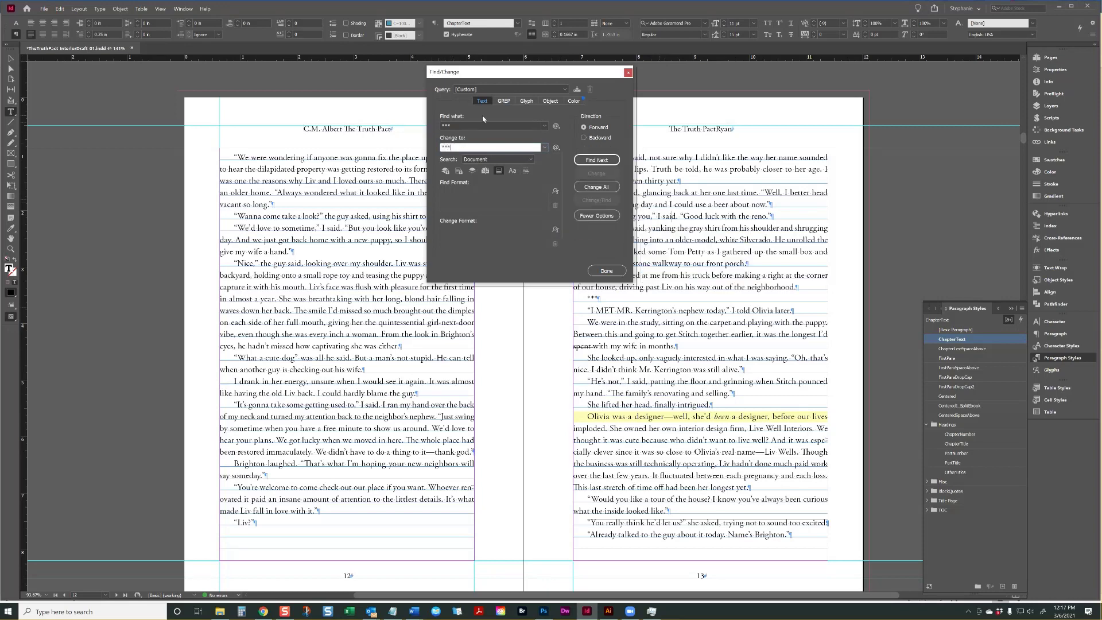
# - Set the change format to character style [None] and paragraph style SceneBreak, and replace all matches in the document
pyautogui.click(555, 229)
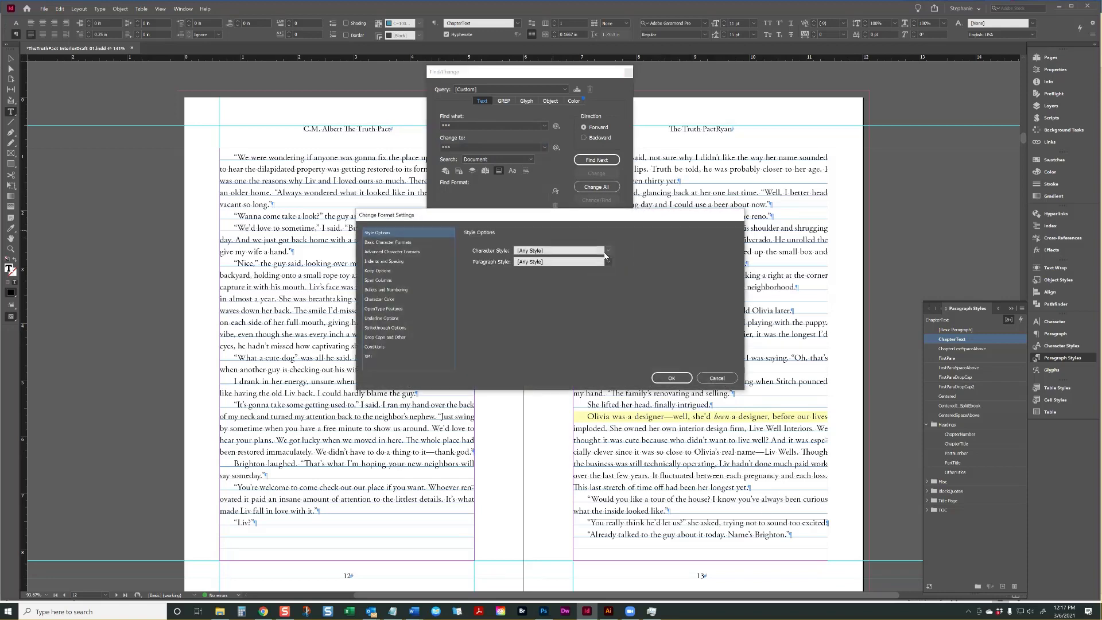
pyautogui.click(608, 251)
pyautogui.click(532, 268)
pyautogui.click(608, 261)
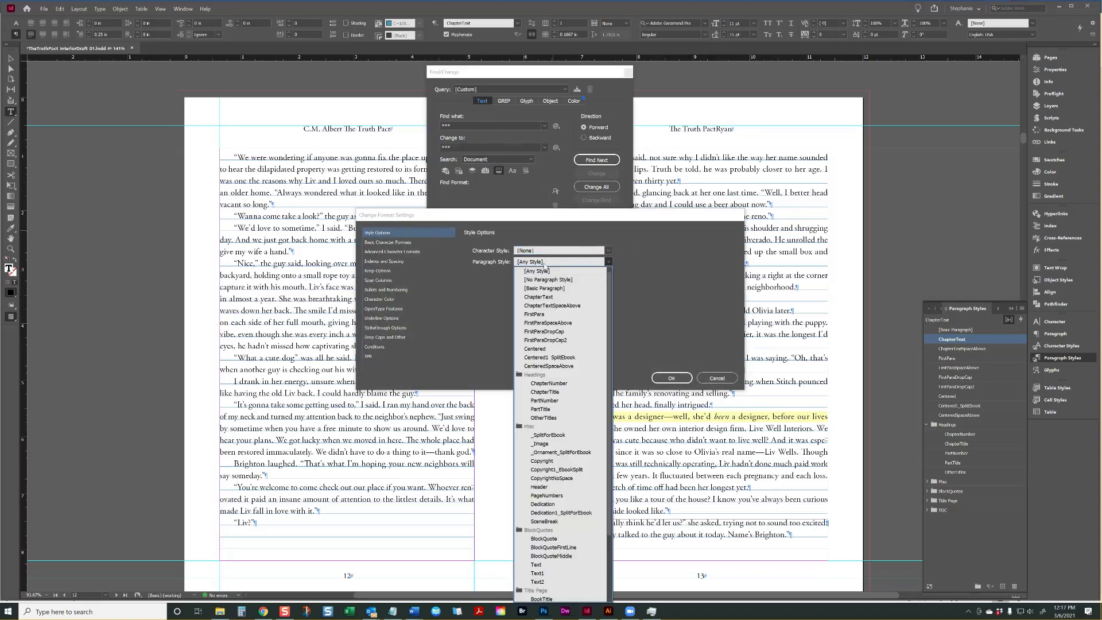
pyautogui.click(544, 521)
pyautogui.click(671, 380)
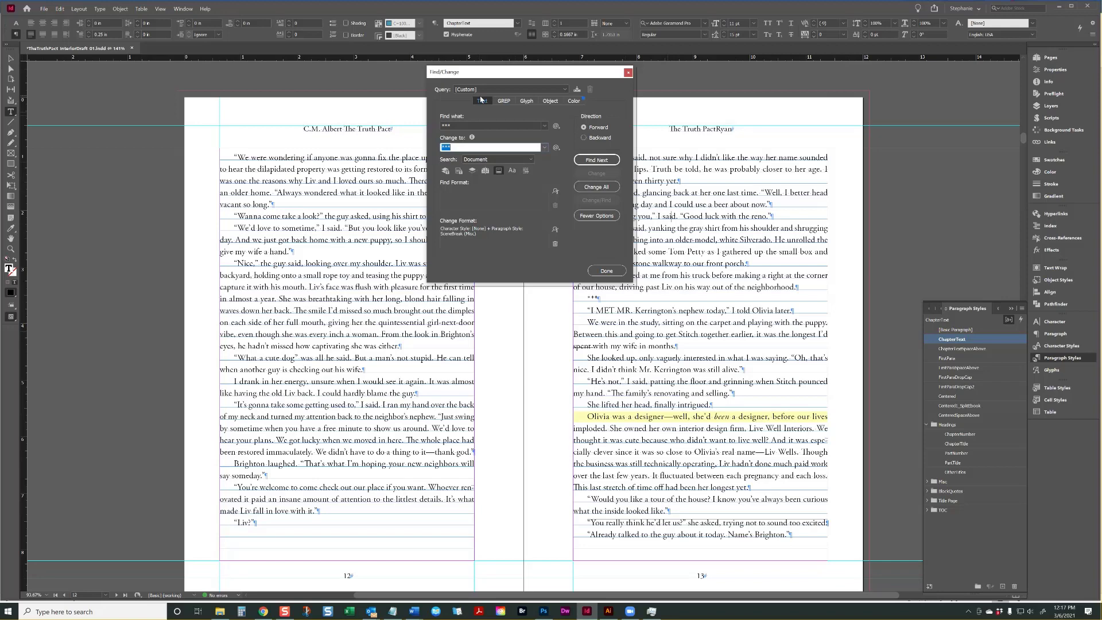
pyautogui.click(586, 189)
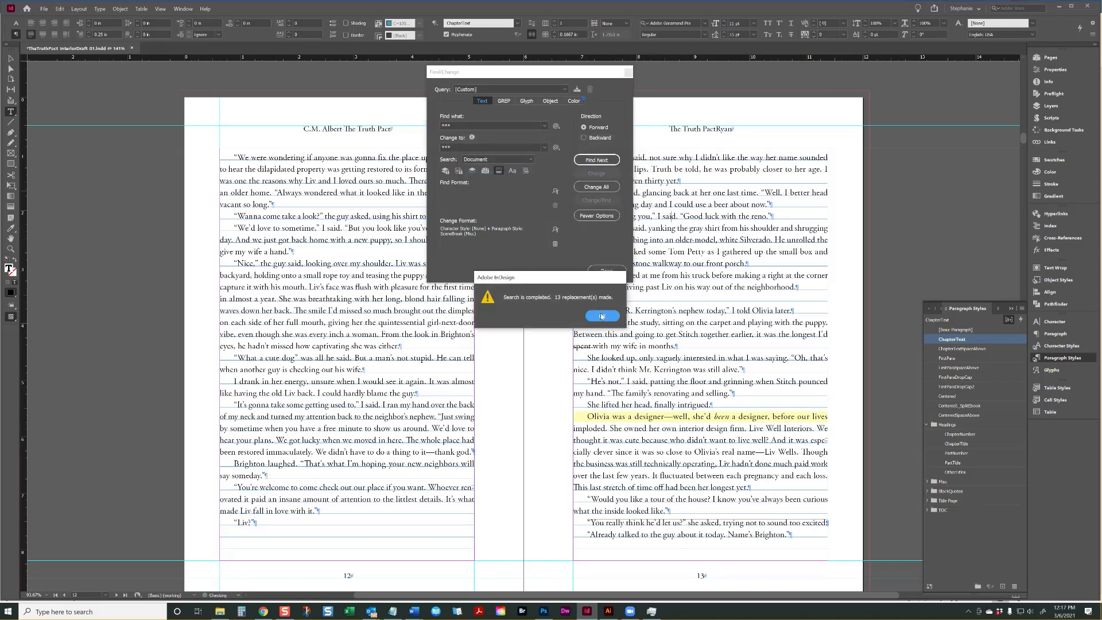
pyautogui.click(600, 317)
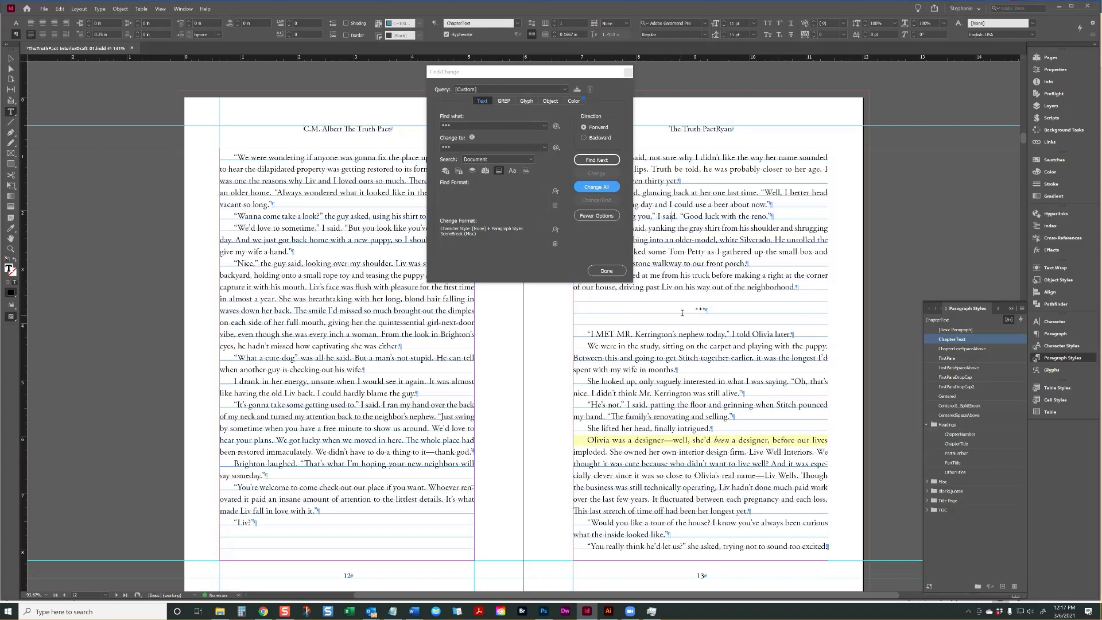
# - Check the paragraph style of the scene break on page 13 and close Find/Change
pyautogui.moveTo(687, 310); pyautogui.dragTo(721, 309)
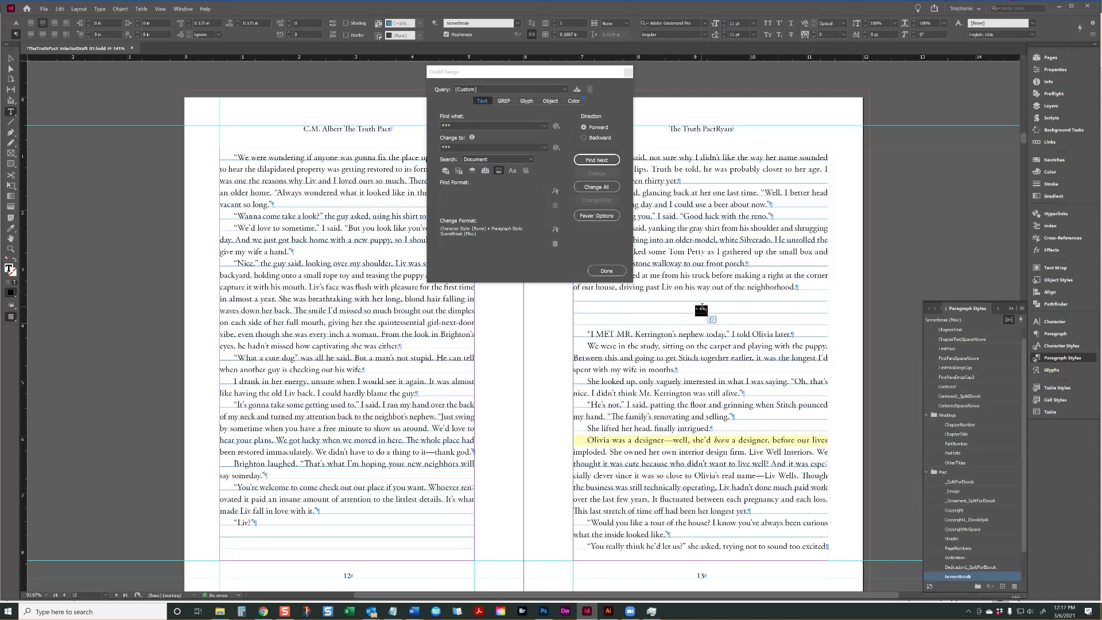
pyautogui.click(693, 311)
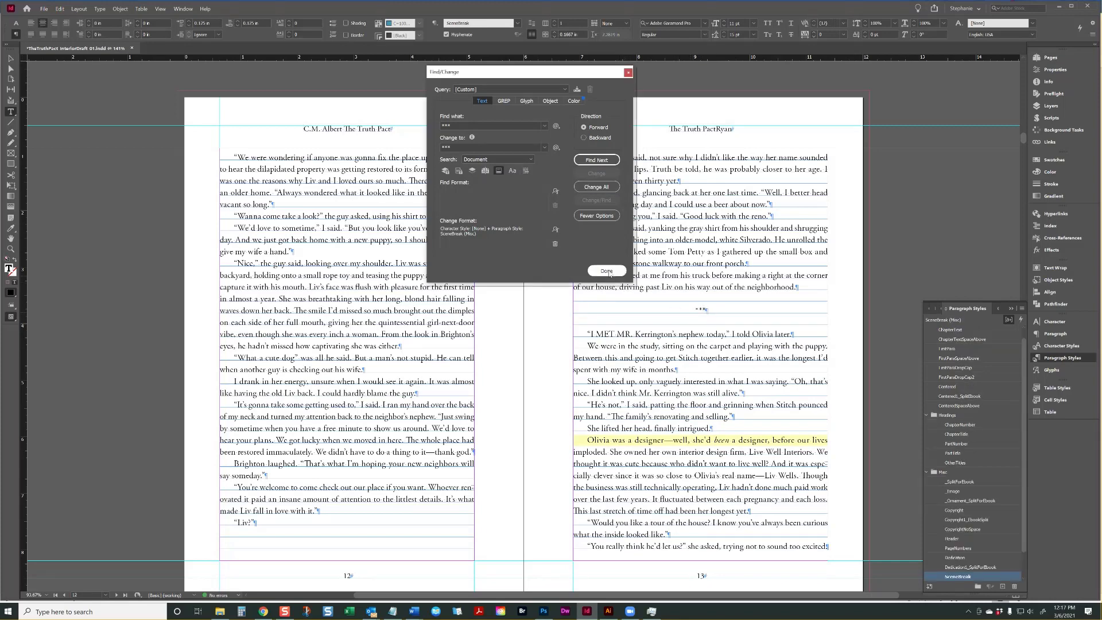
pyautogui.press('Escape')
# - Apply the FirstParaDropCap paragraph style to the opening paragraph of Chapter Two
pyautogui.scroll(10, 629, 284)
pyautogui.scroll(20, 629, 277)
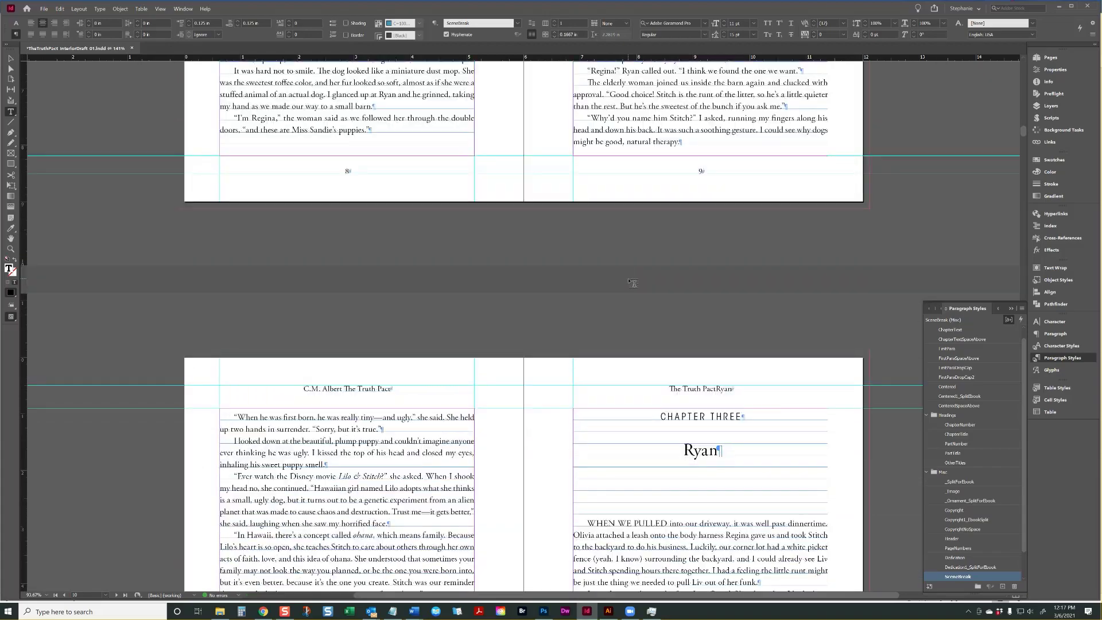
pyautogui.scroll(3, 630, 285)
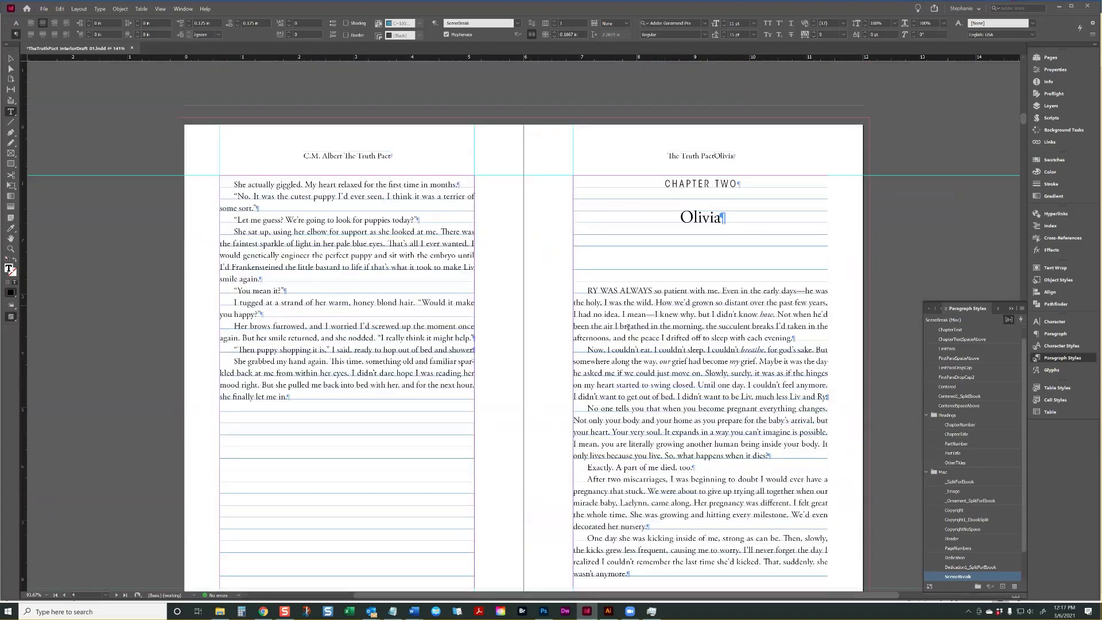
pyautogui.click(638, 316)
pyautogui.scroll(20, 660, 313)
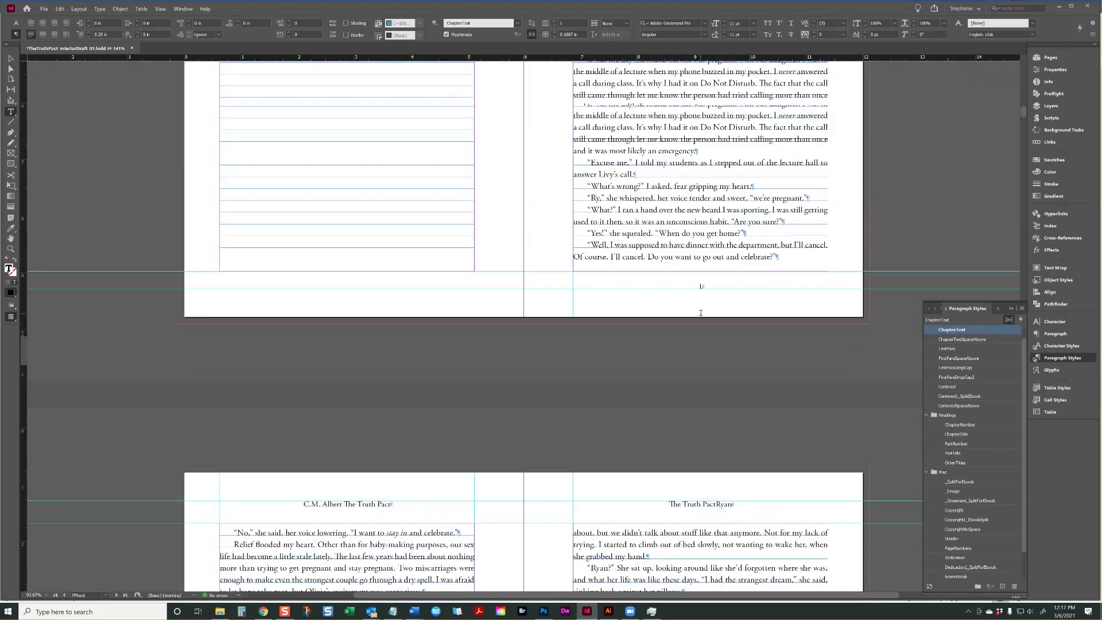
pyautogui.scroll(-20, 700, 310)
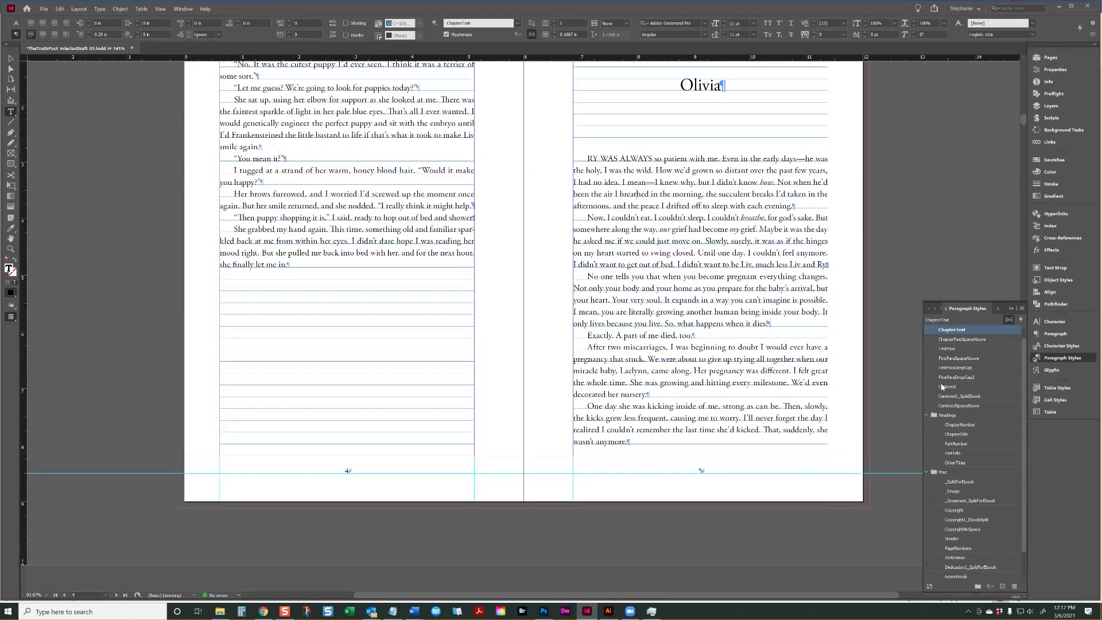
pyautogui.click(951, 368)
# - Apply FirstParaDropCap to the paragraph after the page 7 scene break and create the paragraph style FirstParaSceneBreak based on it
pyautogui.scroll(-10, 663, 280)
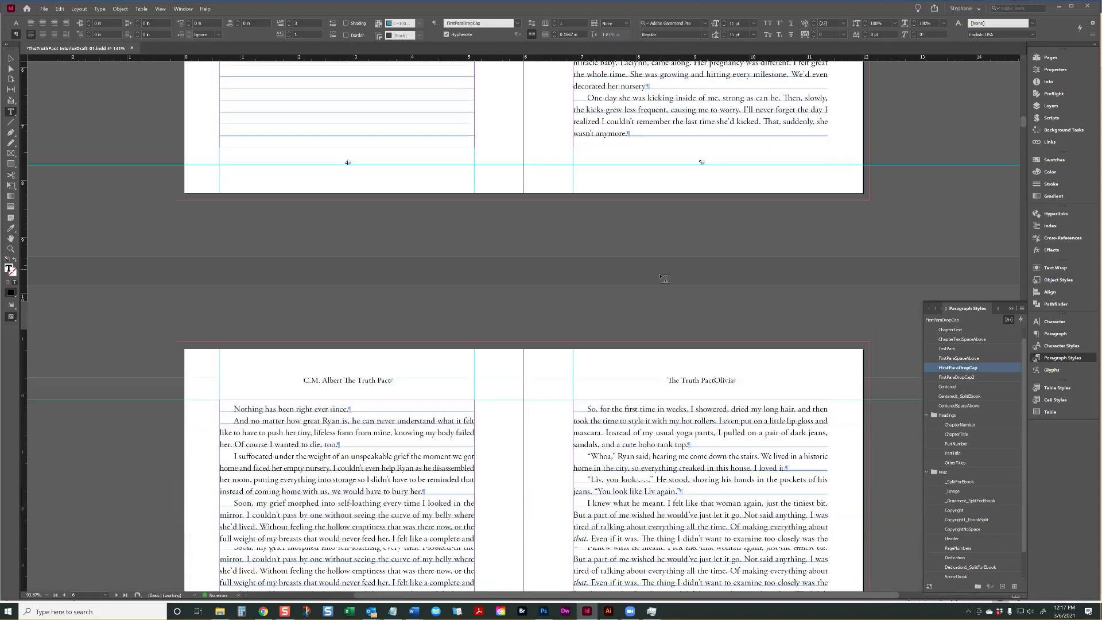
pyautogui.click(628, 340)
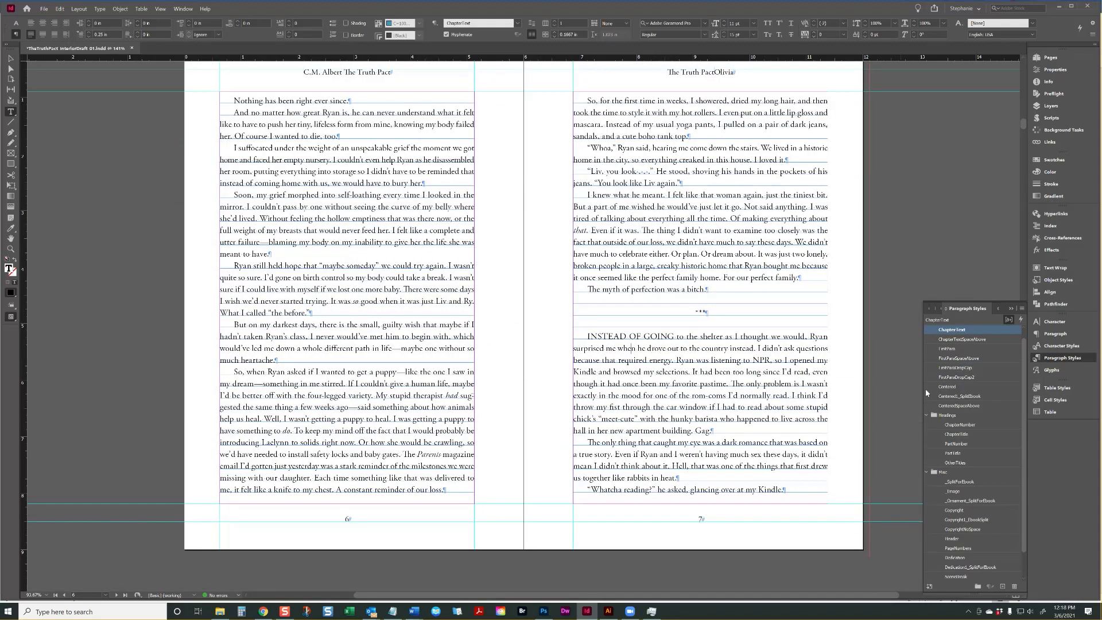
pyautogui.click(959, 368)
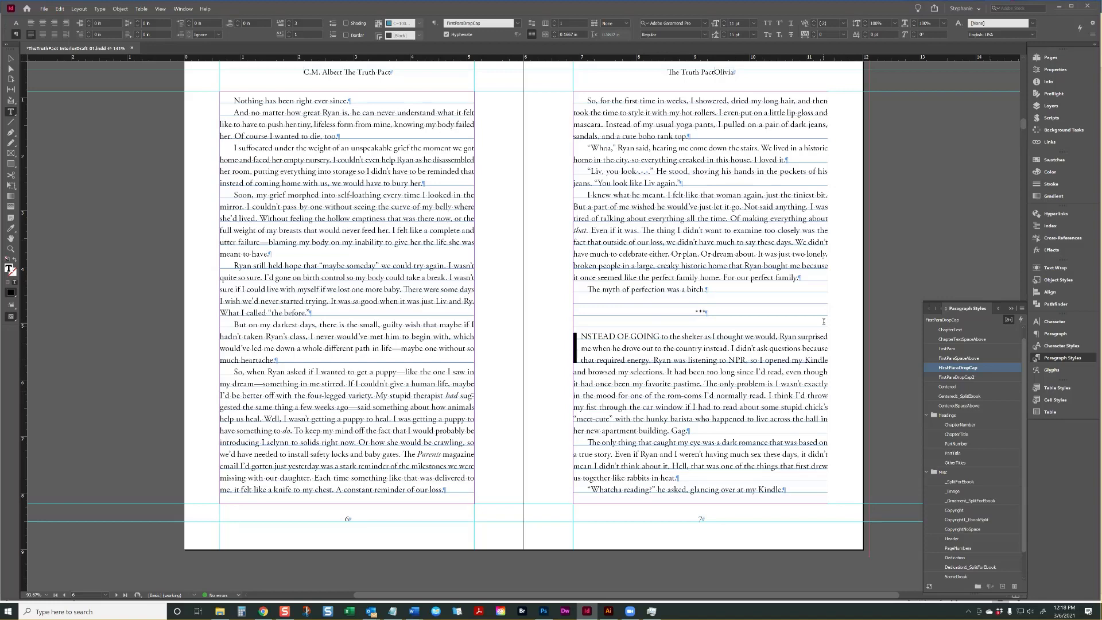
pyautogui.click(1022, 310)
pyautogui.click(989, 311)
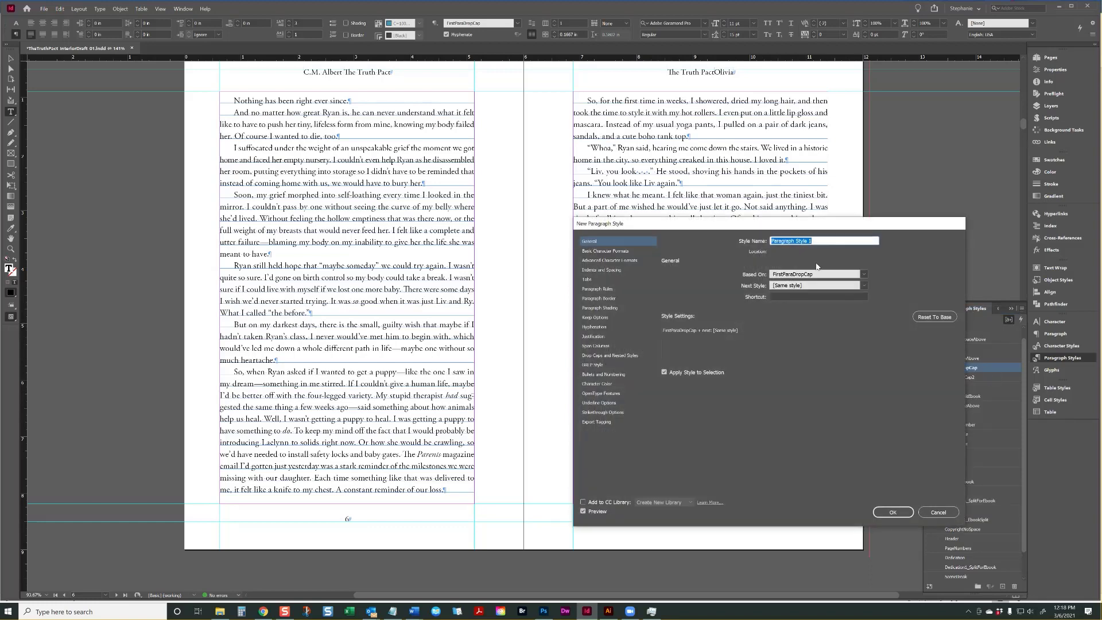
pyautogui.write('Sc')
pyautogui.write('FirstPara')
pyautogui.click(892, 512)
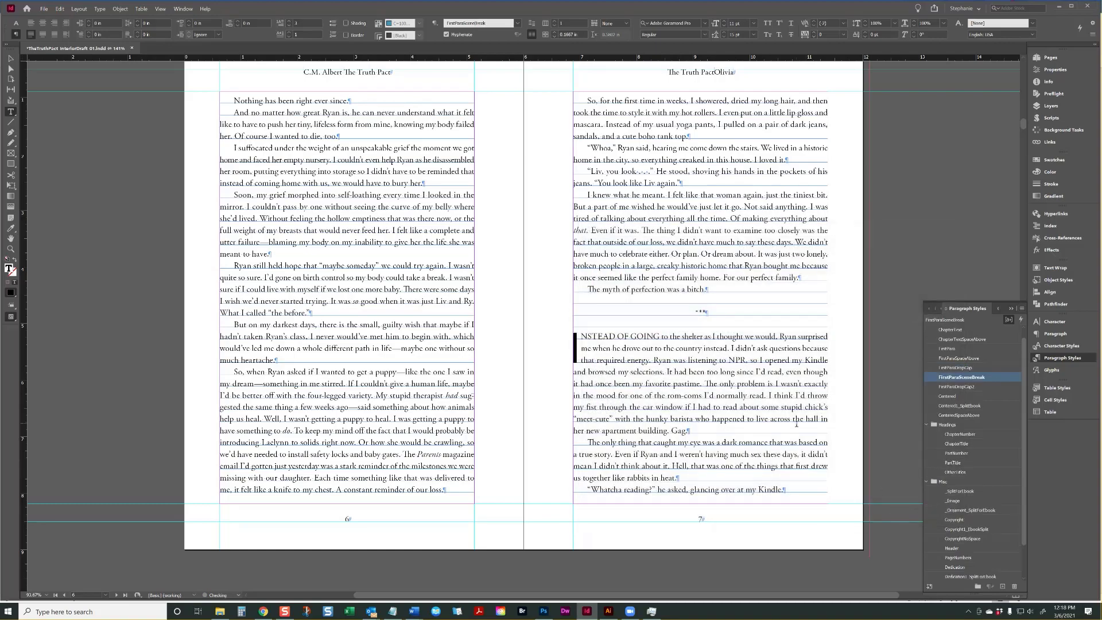
# - Apply the FirstParaDropCap paragraph style to the opening paragraph of Chapter Three
pyautogui.scroll(-1, 633, 340)
pyautogui.scroll(-20, 661, 300)
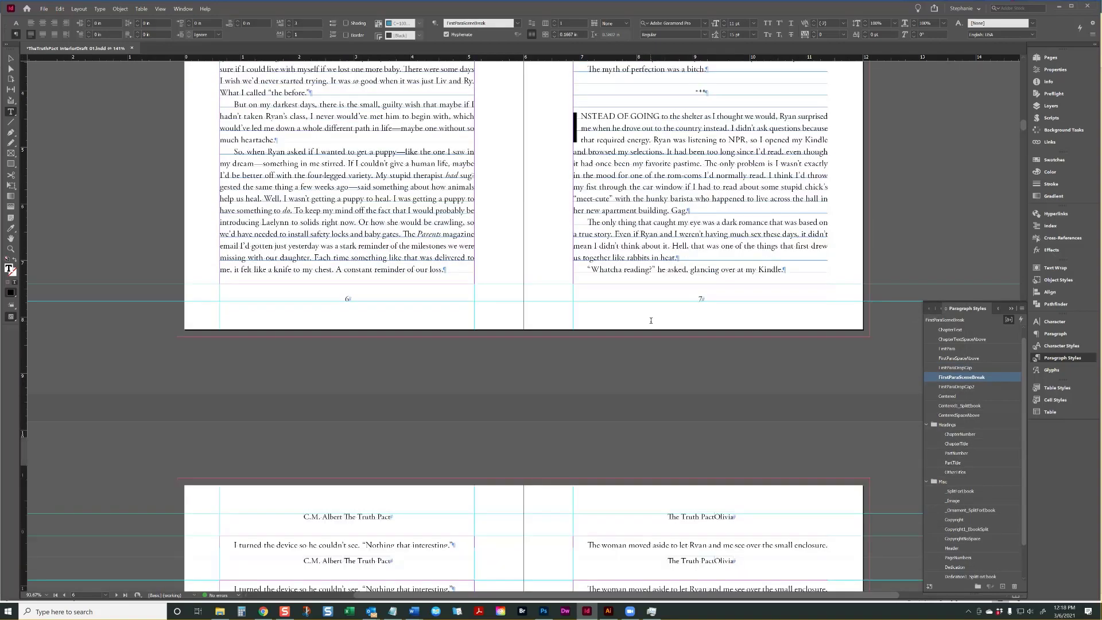
pyautogui.scroll(-2, 650, 324)
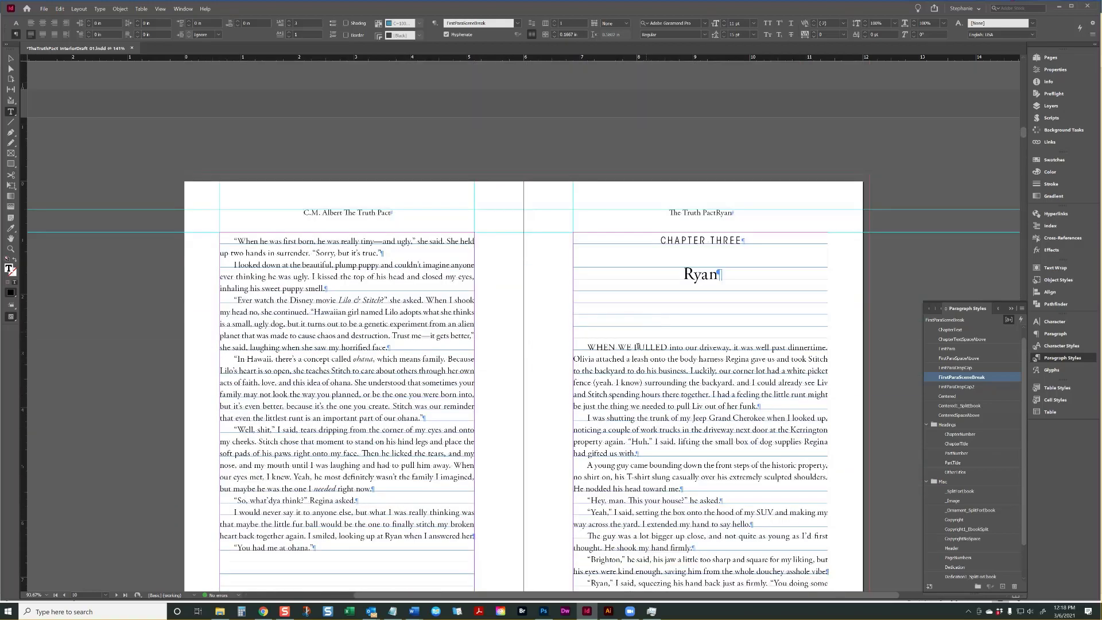
pyautogui.click(634, 358)
pyautogui.click(957, 368)
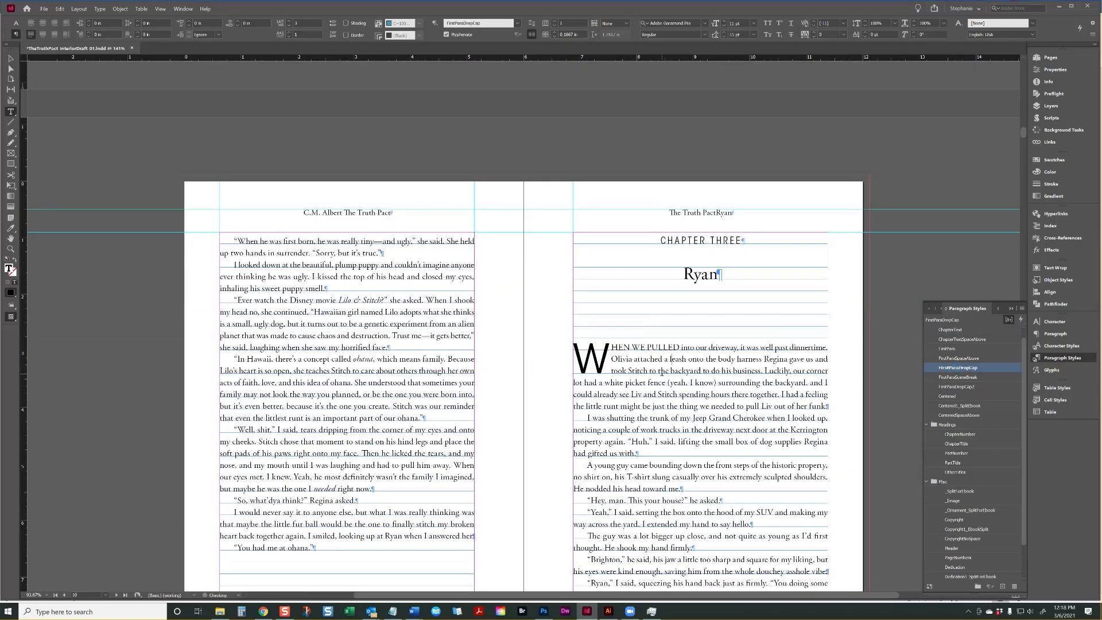
# - Apply the FirstParaSceneBreak paragraph style to the paragraph following the scene break on page 13
pyautogui.scroll(-15, 677, 173)
pyautogui.click(678, 159)
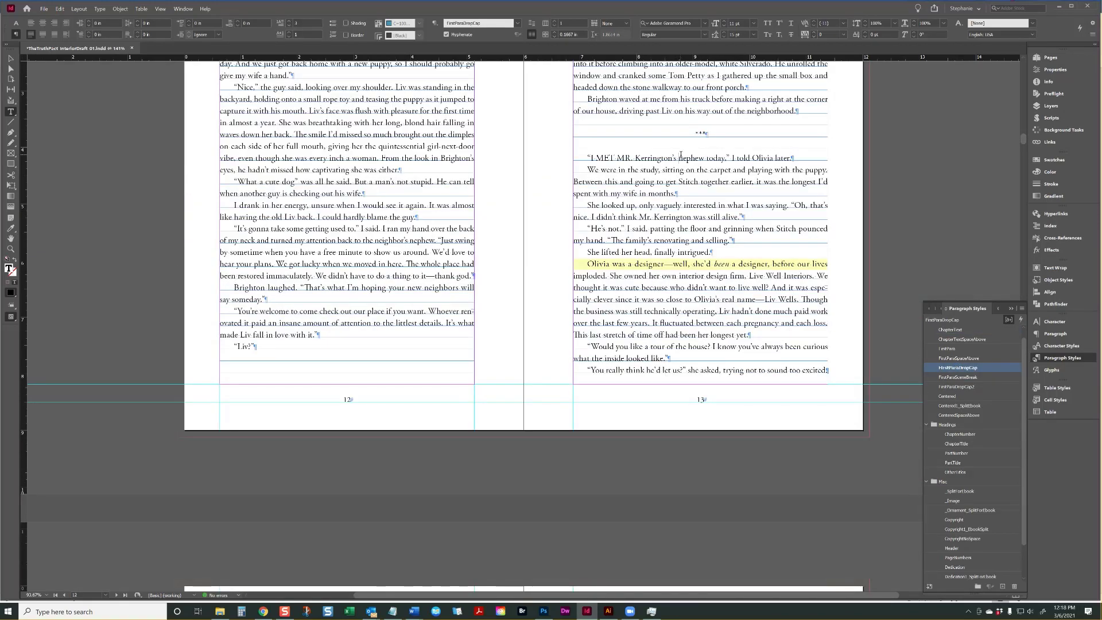
pyautogui.click(948, 377)
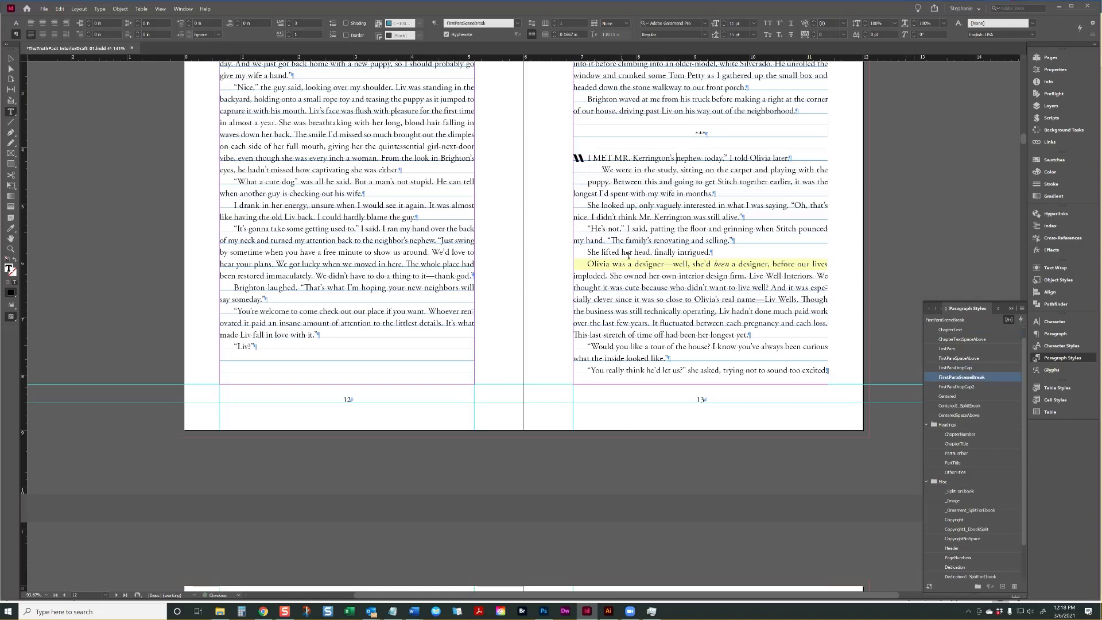
pyautogui.scroll(-4, 647, 260)
pyautogui.scroll(7, 648, 260)
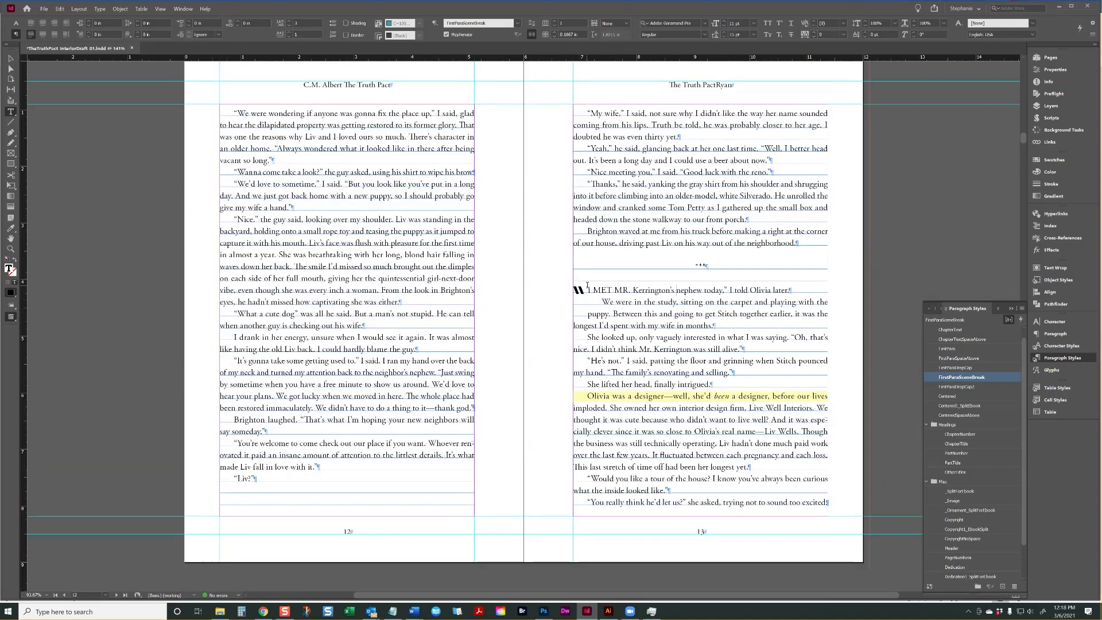
# - Set the drop cap of the paragraph after the page 13 scene break to 2 characters
pyautogui.moveTo(587, 289)
pyautogui.mouseDown()
pyautogui.moveTo(564, 285)
pyautogui.moveTo(593, 289)
pyautogui.mouseUp()
pyautogui.click(639, 291)
pyautogui.click(580, 288)
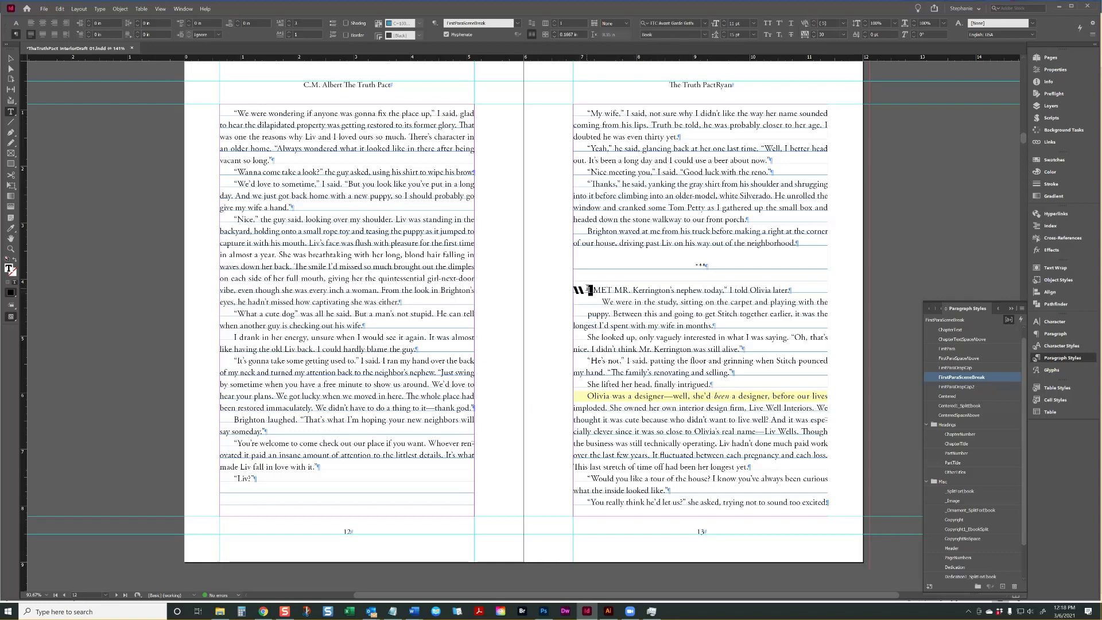
pyautogui.click(628, 291)
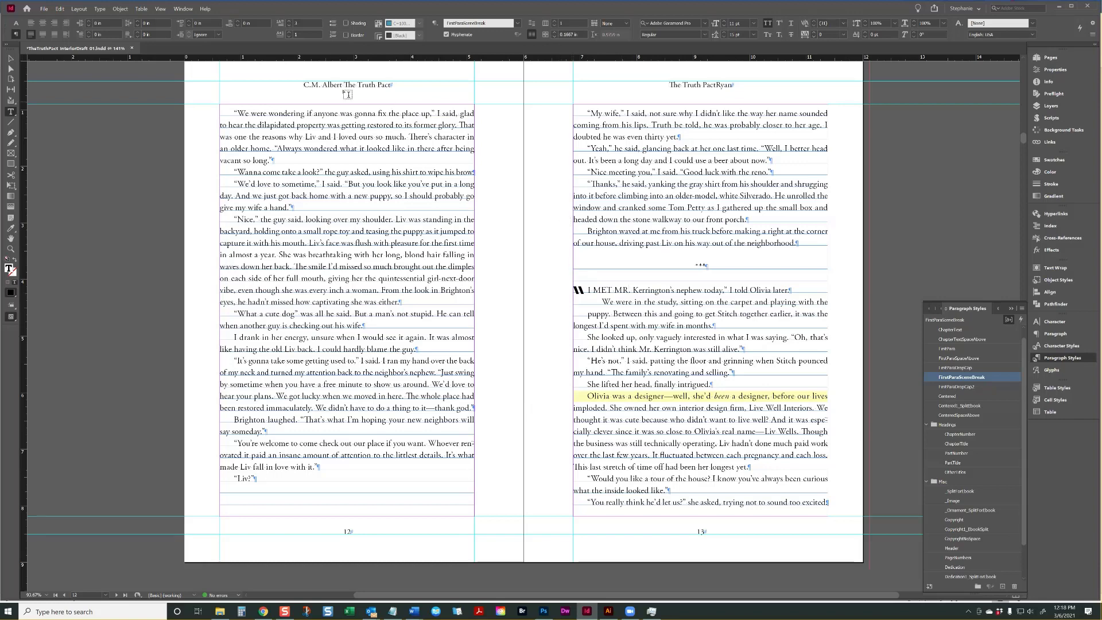
pyautogui.click(289, 33)
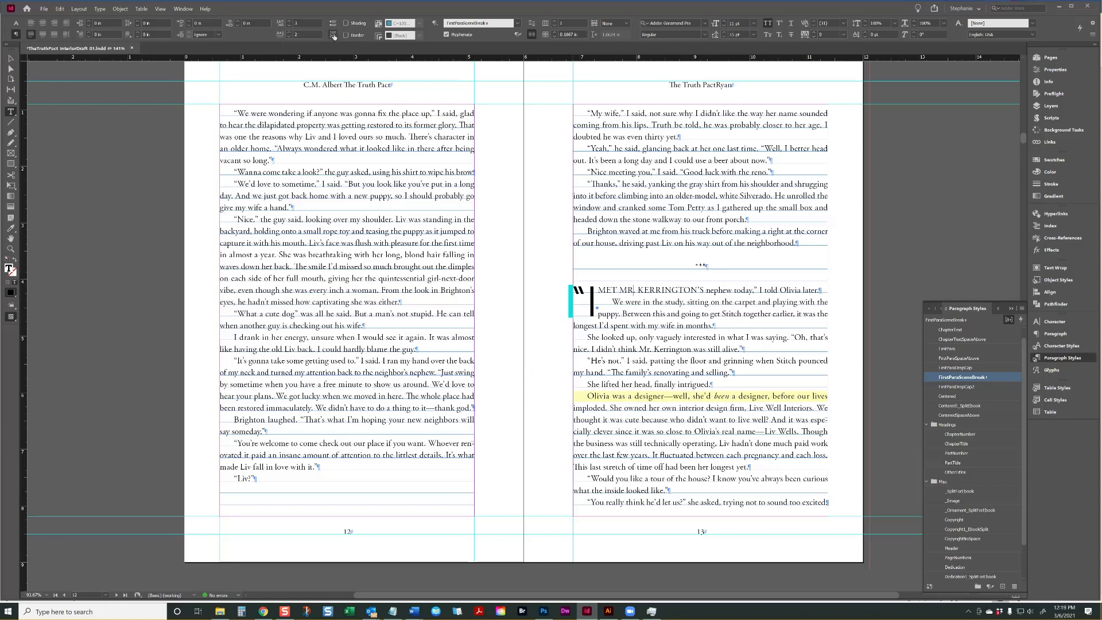
# - Create the paragraph style FirstParaSceneBreak2 from the two-character drop-cap paragraph and check its dropped characters
pyautogui.click(1022, 309)
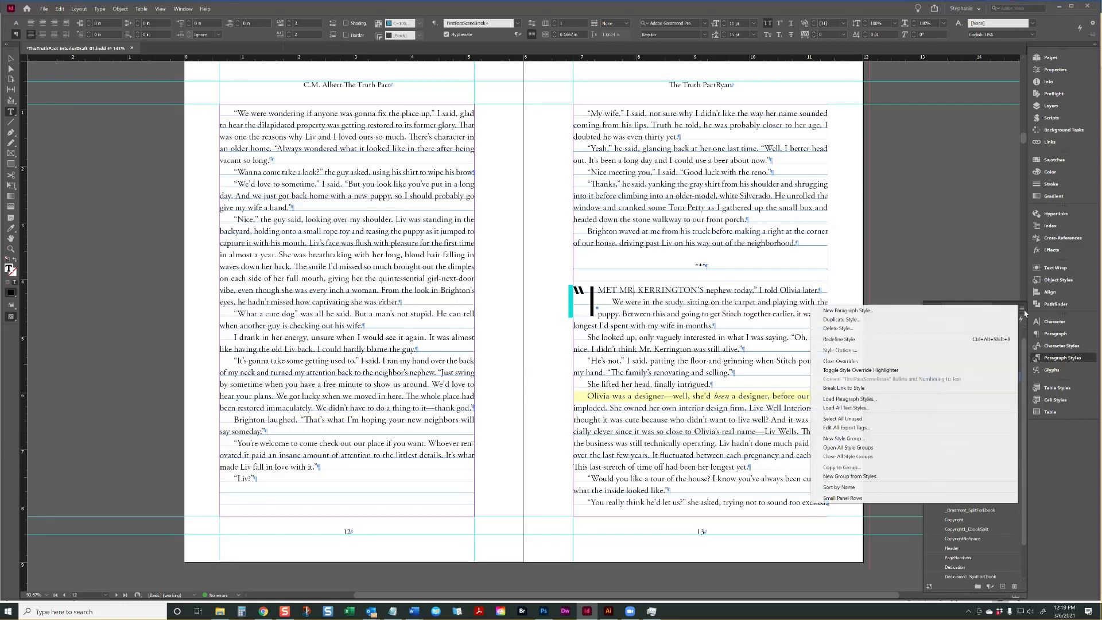
pyautogui.click(985, 311)
pyautogui.write('FirstParaSceneB')
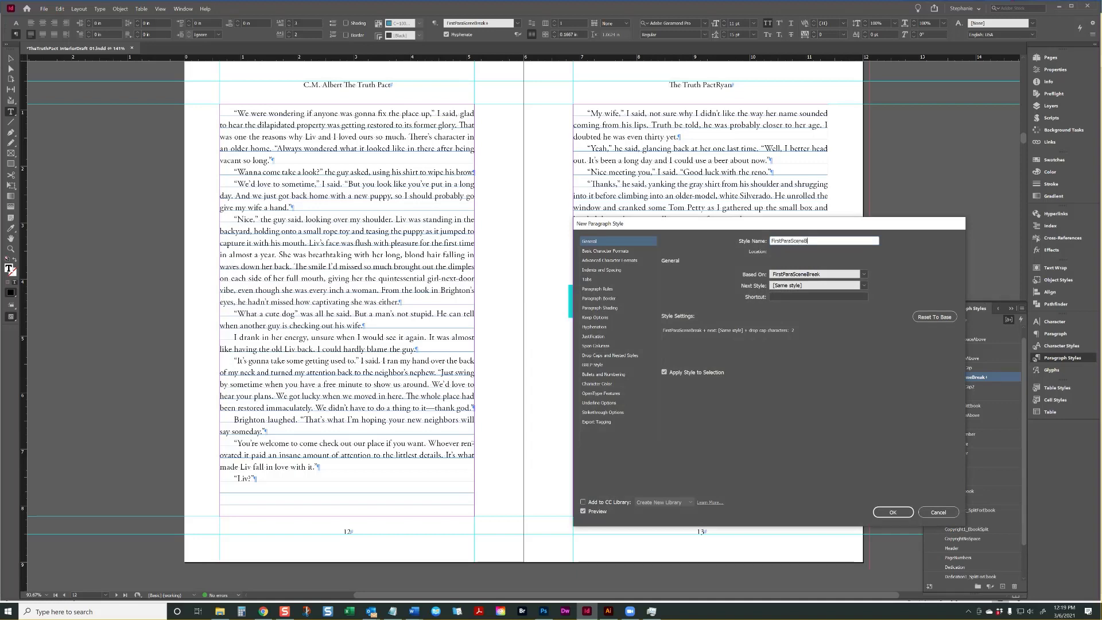
pyautogui.write('reak2')
pyautogui.press('Return')
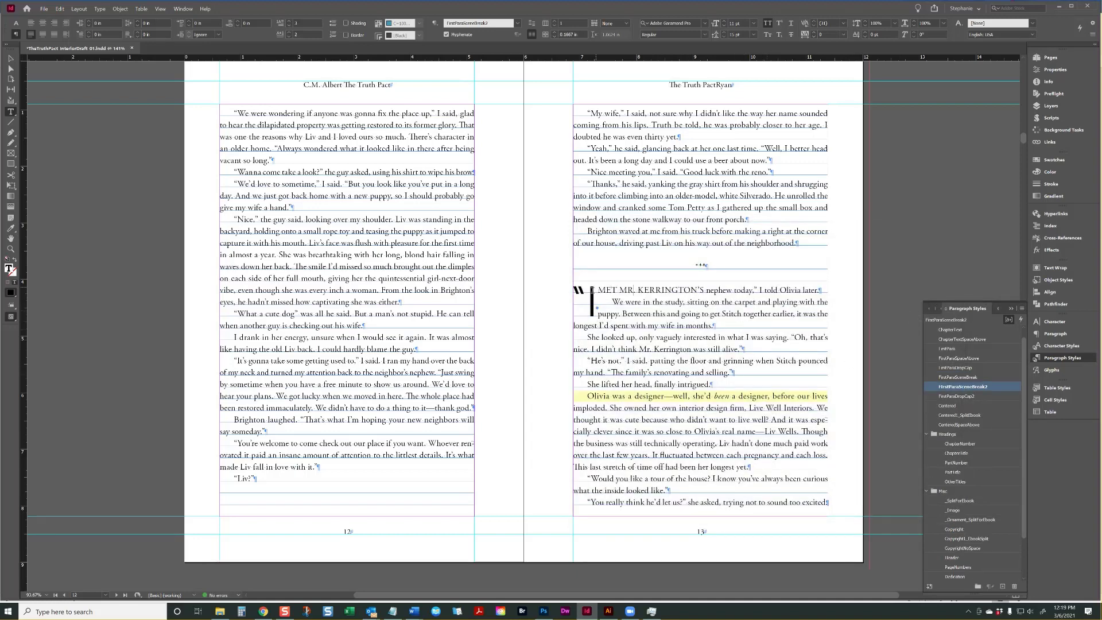
pyautogui.moveTo(598, 293); pyautogui.dragTo(575, 292)
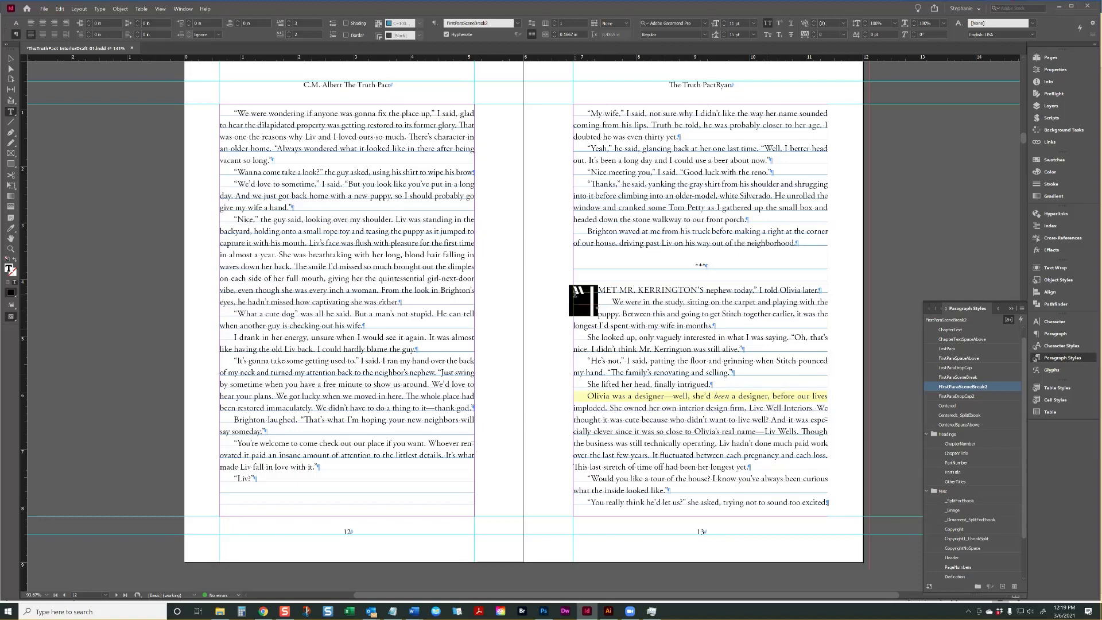
pyautogui.click(601, 319)
# - Apply the FirstParaDropCap paragraph style to the opening paragraph of Chapter Four
pyautogui.scroll(-10, 632, 313)
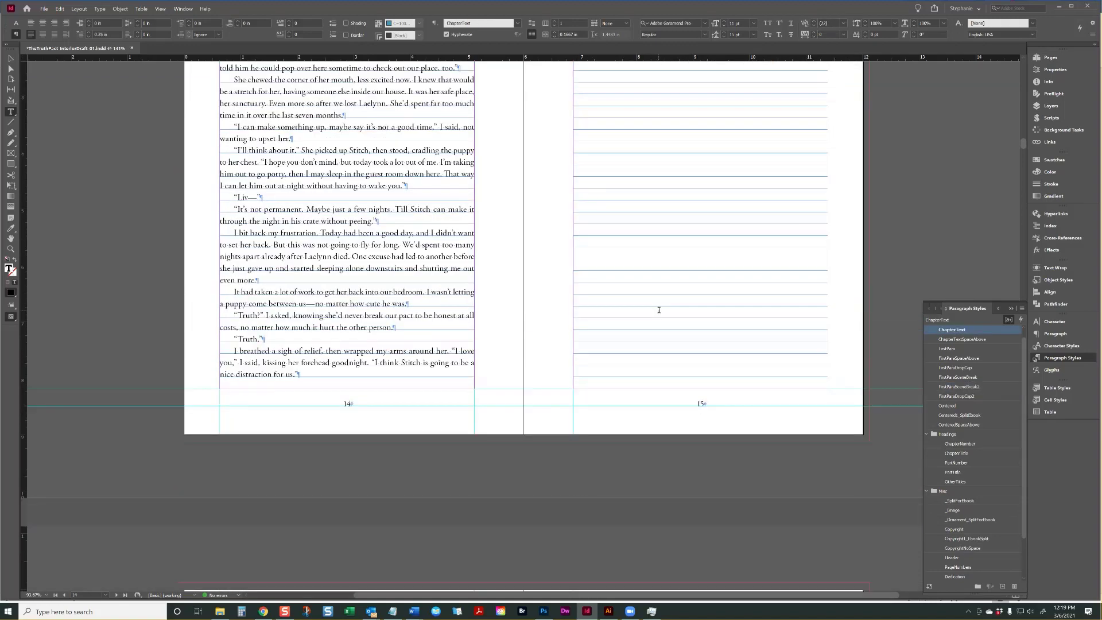
pyautogui.scroll(-5, 659, 310)
pyautogui.moveTo(402, 340); pyautogui.dragTo(405, 340)
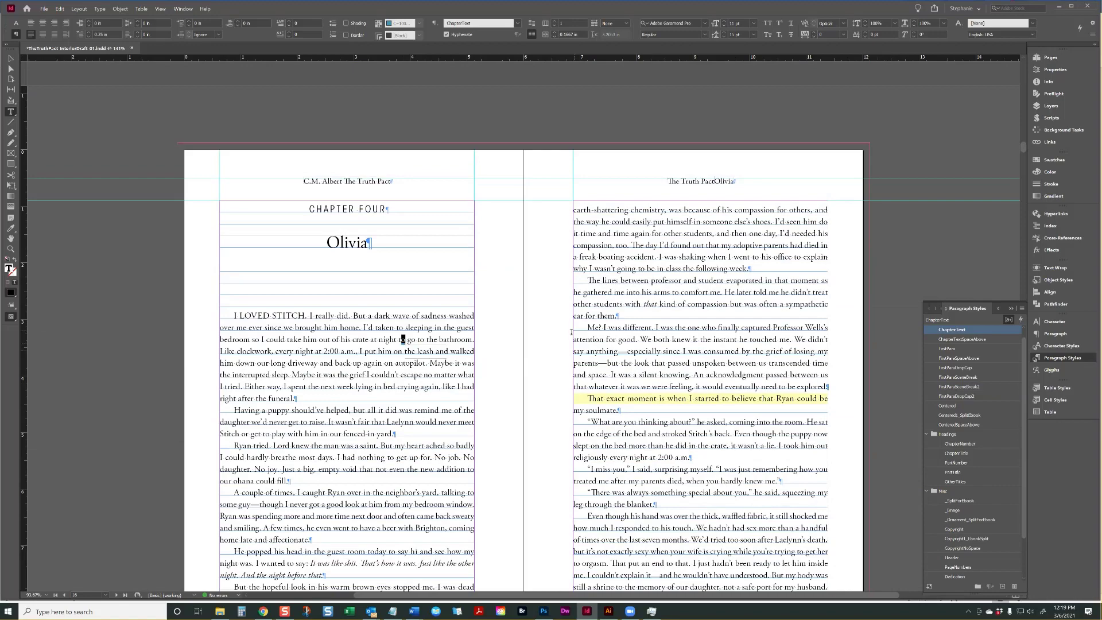
pyautogui.click(442, 329)
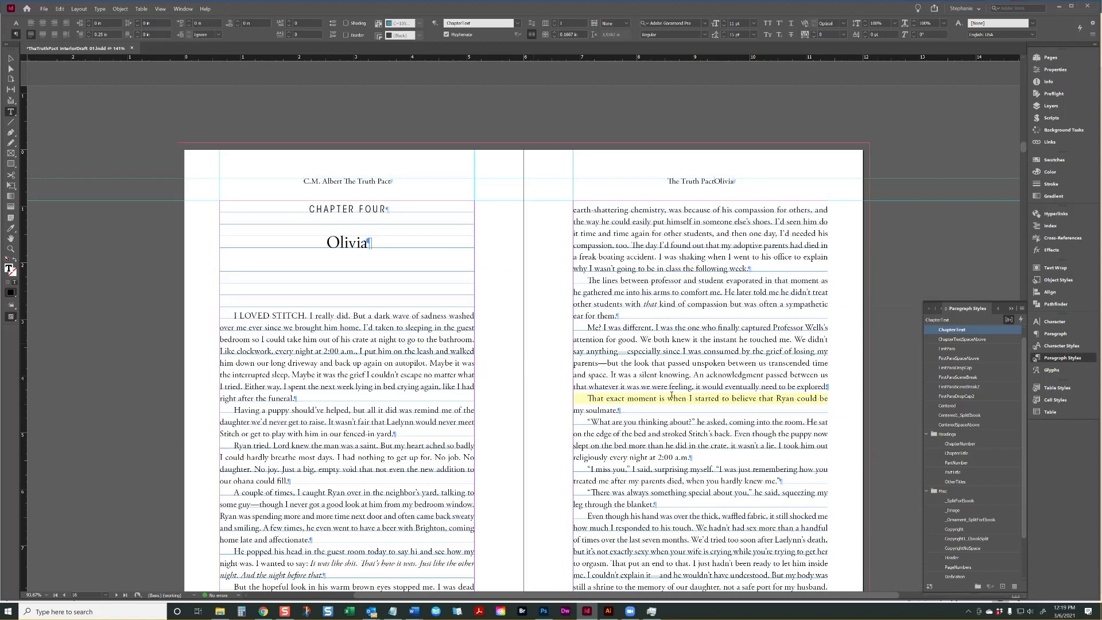
pyautogui.click(958, 367)
# - Apply the FirstParaSceneBreak paragraph style to the paragraph following the scene break on page 18
pyautogui.scroll(-10, 626, 381)
pyautogui.scroll(5, 626, 381)
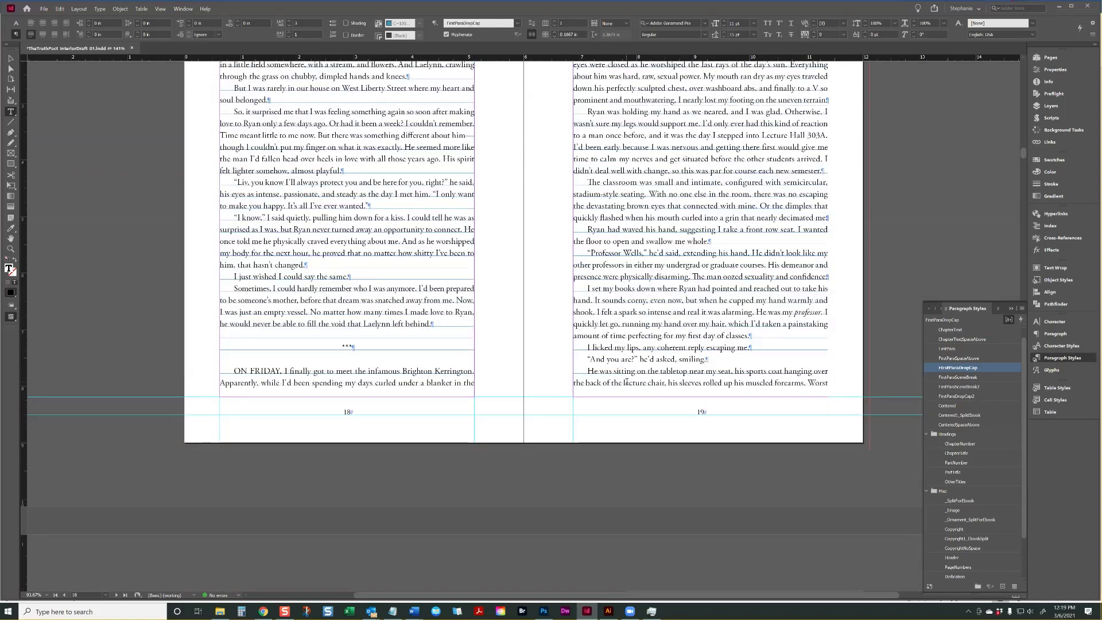
pyautogui.click(595, 488)
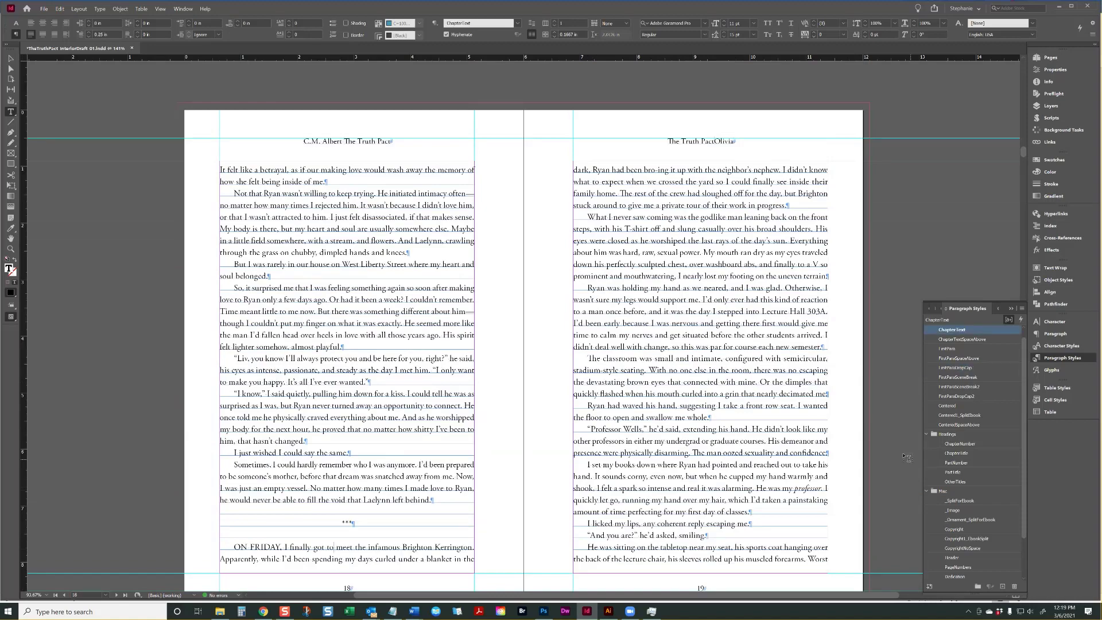
pyautogui.click(971, 380)
# - Apply the FirstParaDropCap paragraph style to the opening paragraphs of Chapters Five and Six
pyautogui.scroll(-12, 671, 423)
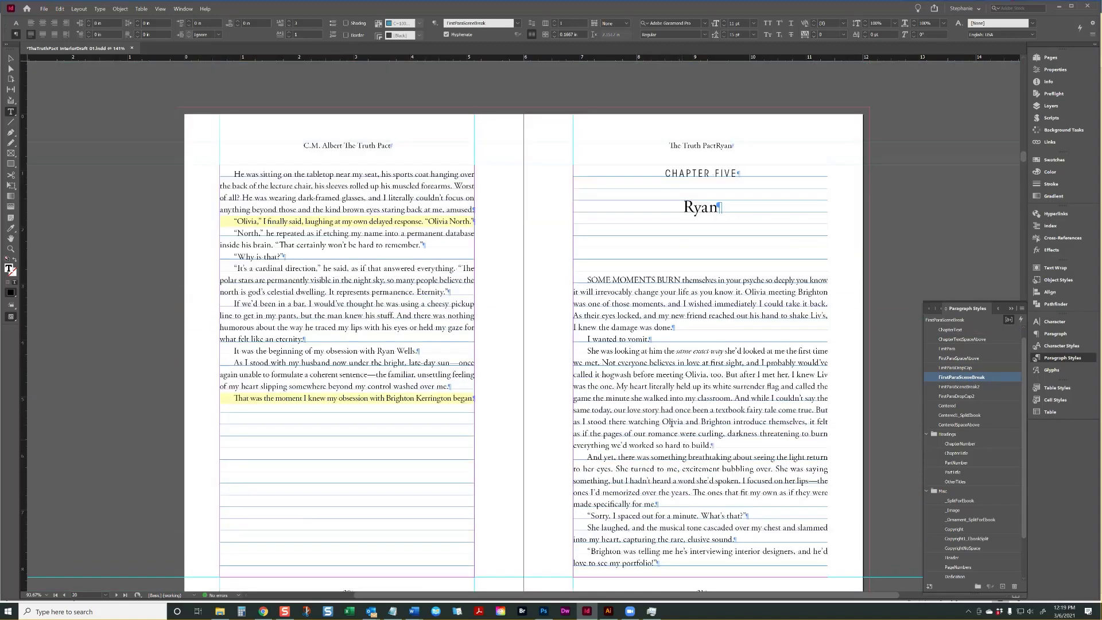
pyautogui.click(664, 309)
pyautogui.click(957, 367)
pyautogui.scroll(-9, 705, 339)
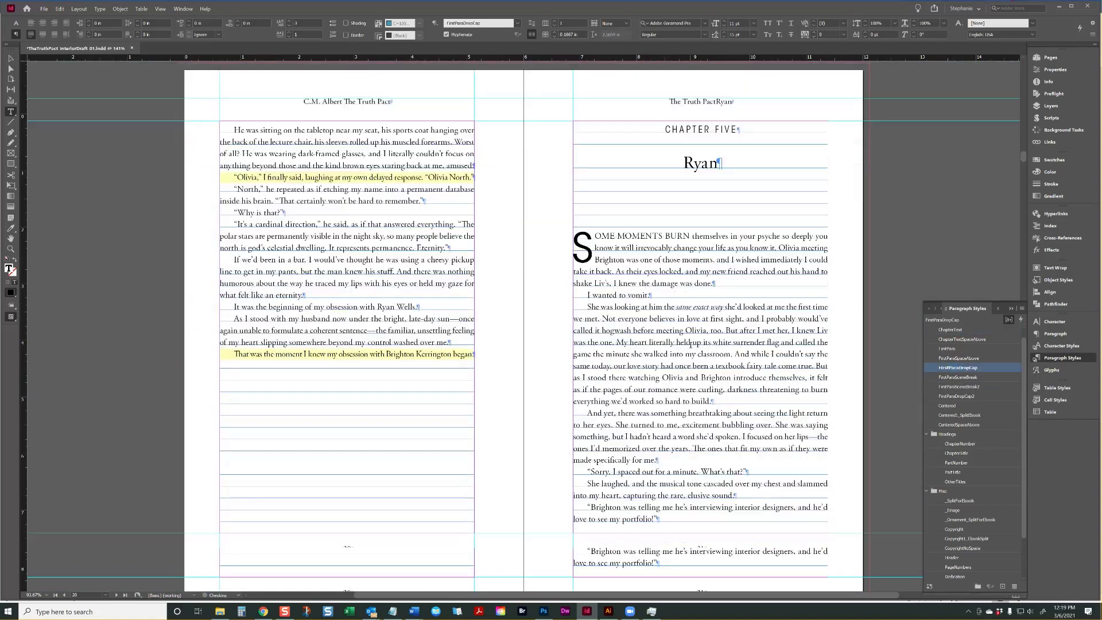
pyautogui.scroll(-12, 705, 339)
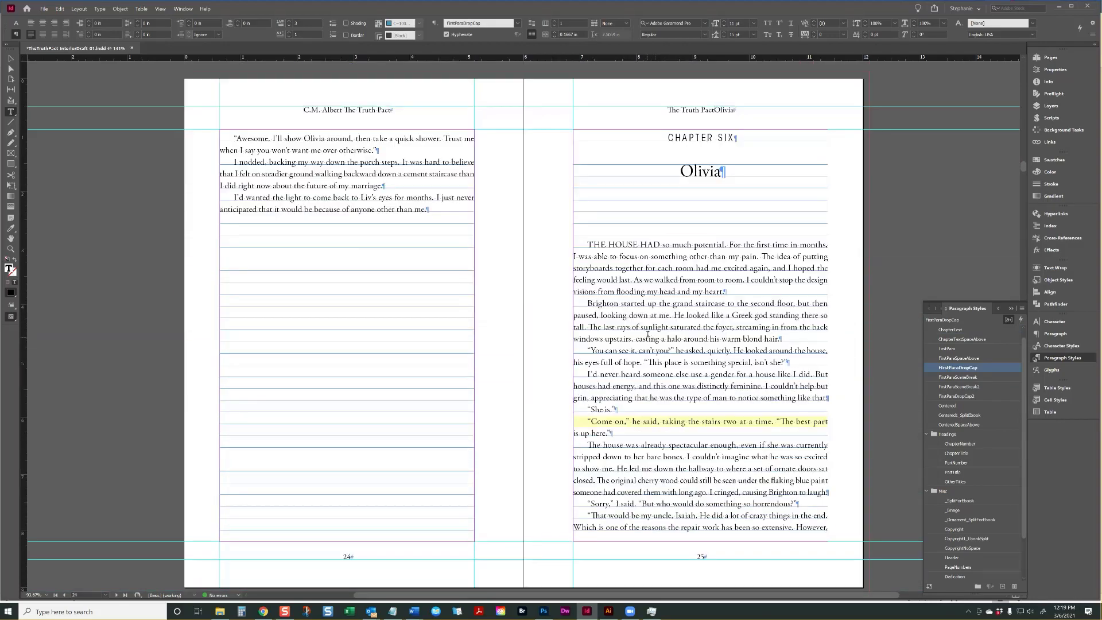
pyautogui.click(636, 245)
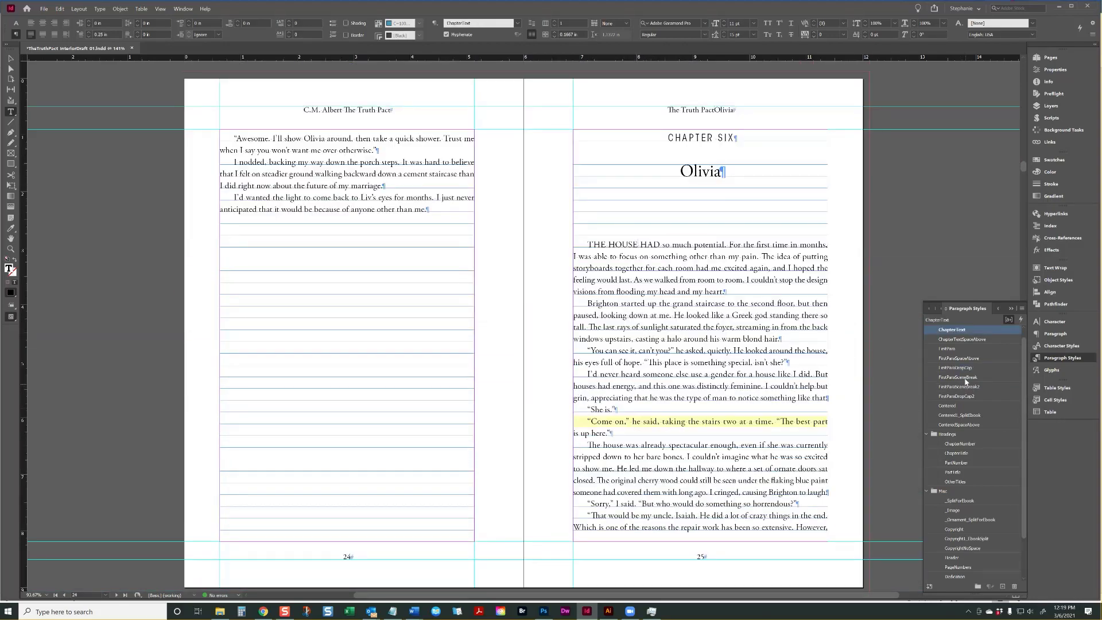
pyautogui.click(958, 368)
# - Check the Chapter Six title's paragraph style, and clear the find text, replacement text and change format in Find/Change
pyautogui.scroll(-10, 632, 377)
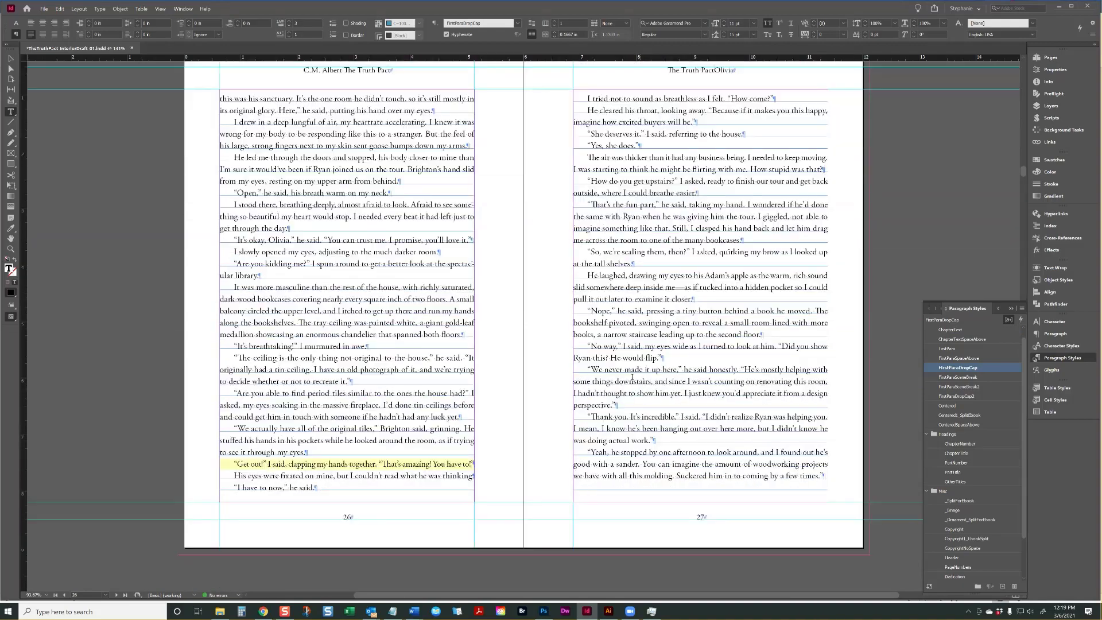
pyautogui.scroll(-3, 632, 377)
pyautogui.scroll(13, 675, 138)
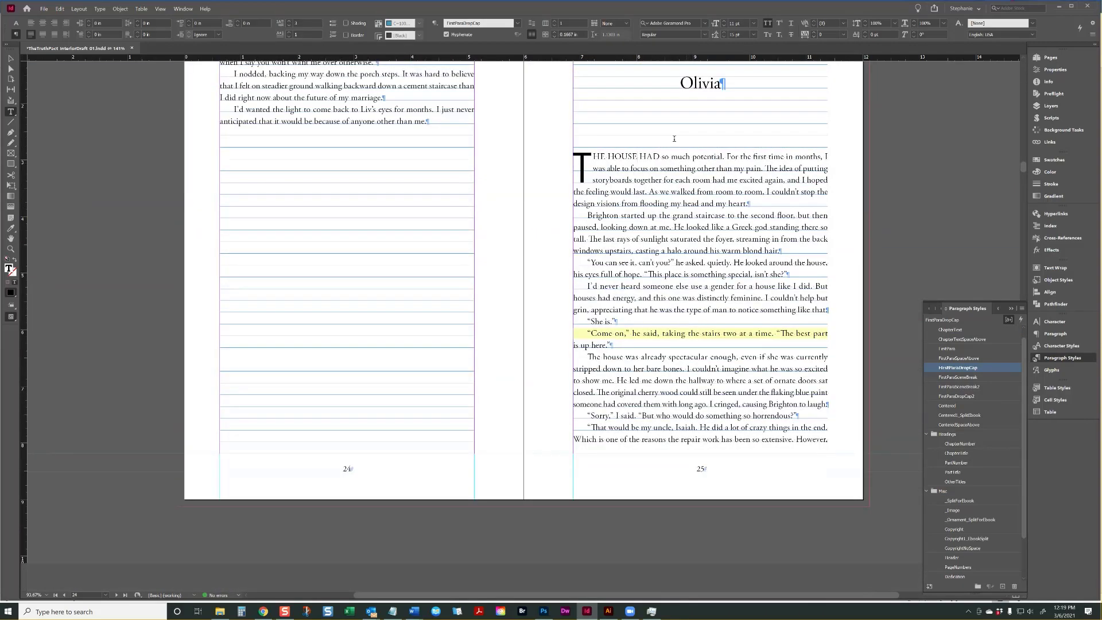
pyautogui.scroll(3, 677, 140)
pyautogui.moveTo(681, 217); pyautogui.dragTo(693, 217)
pyautogui.click(726, 218)
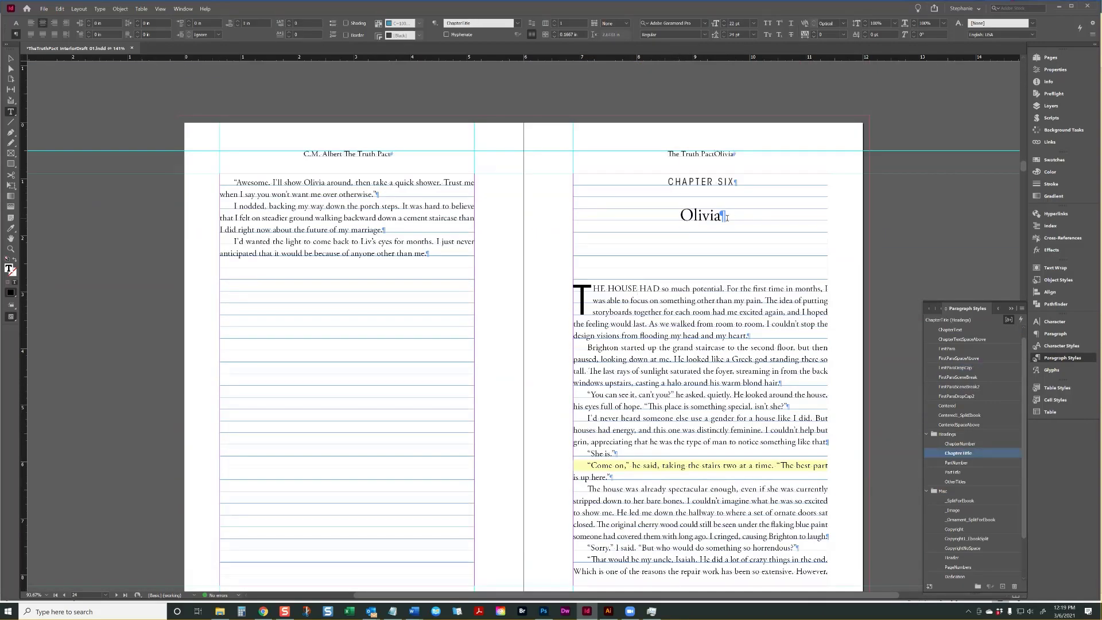
pyautogui.hotkey('ctrl', 'f')
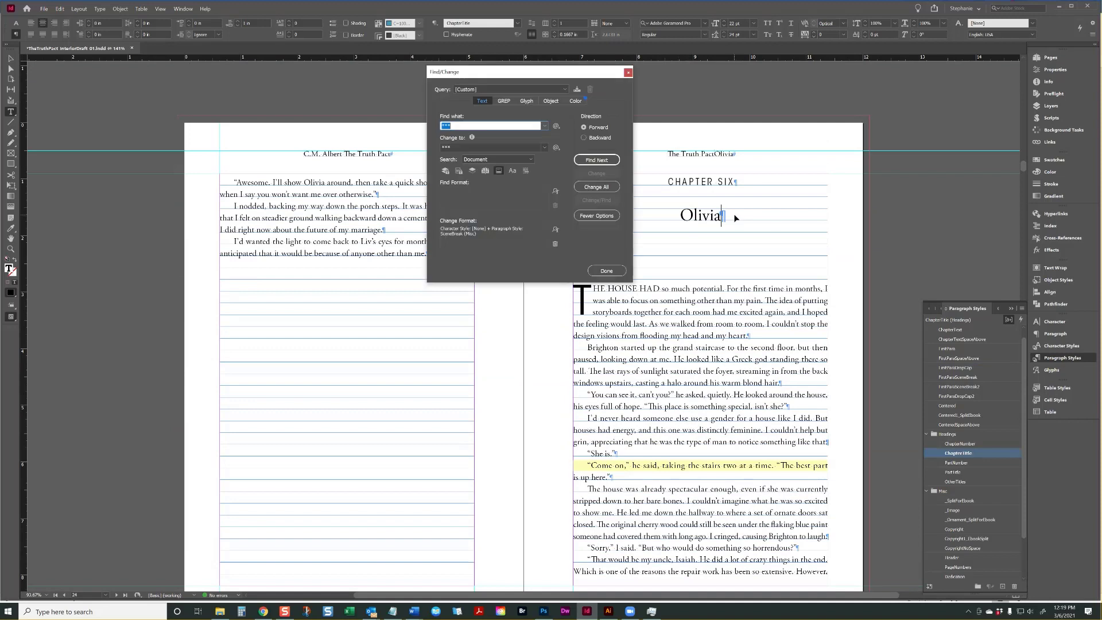
pyautogui.click(519, 148)
pyautogui.press('BackSpace')
pyautogui.press('BackSpace')
pyautogui.press('BackSpace')
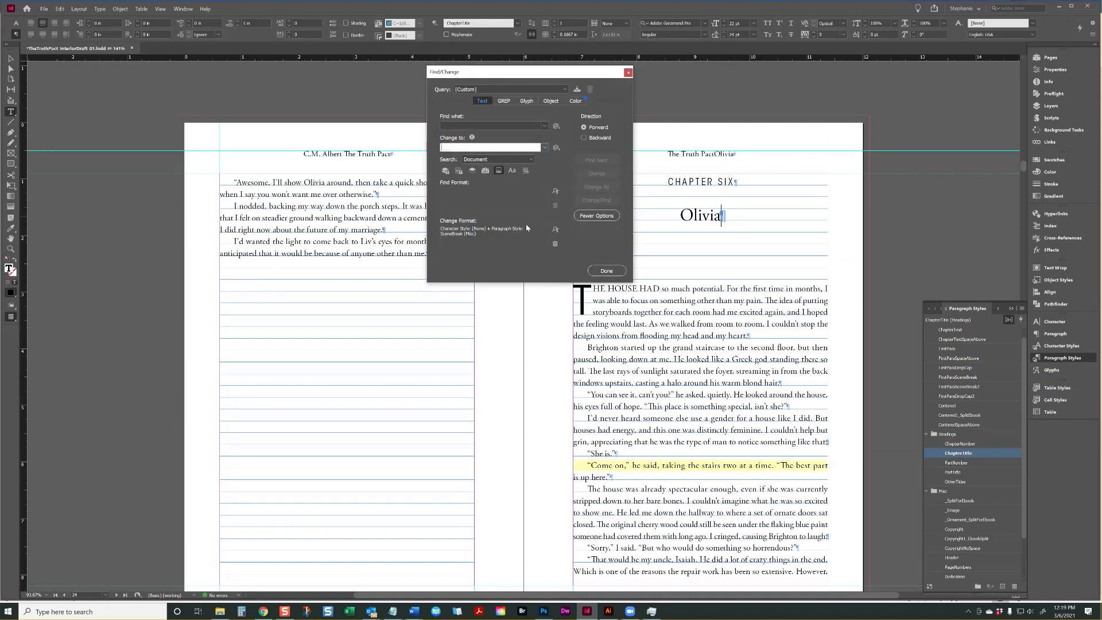
pyautogui.click(556, 244)
# - Set the find format to the ChapterTitle paragraph style
pyautogui.click(555, 190)
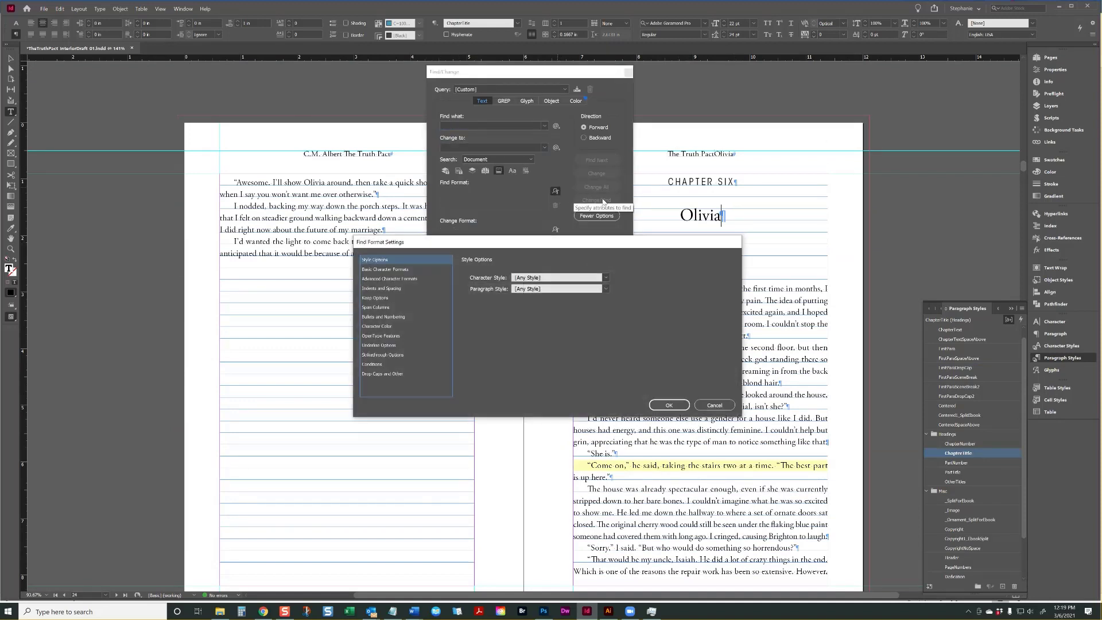
pyautogui.click(551, 289)
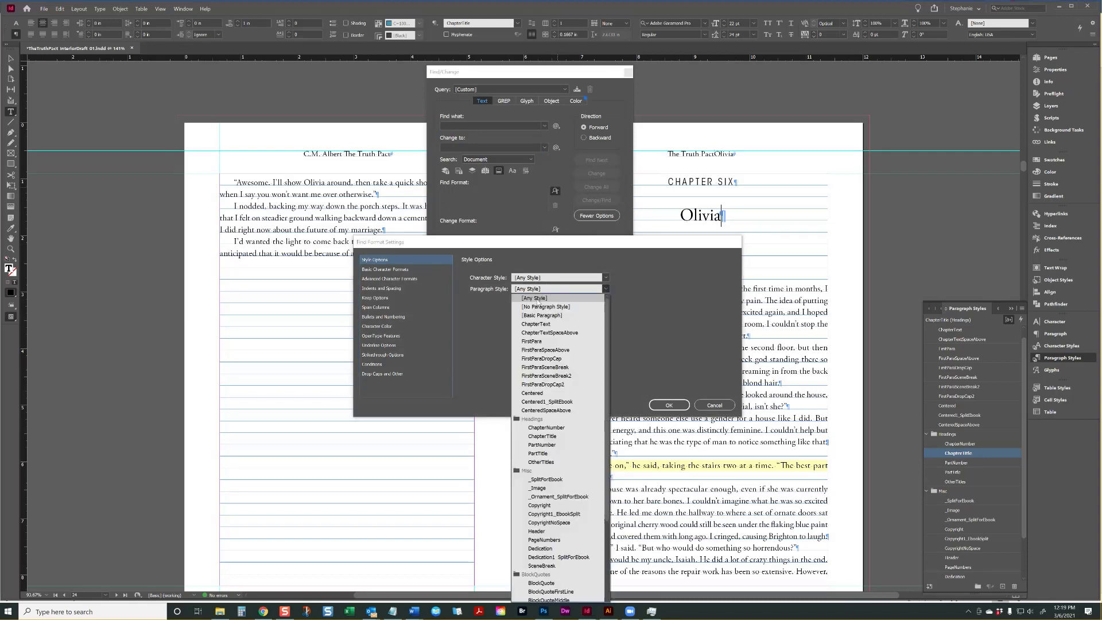
pyautogui.click(548, 429)
pyautogui.click(669, 405)
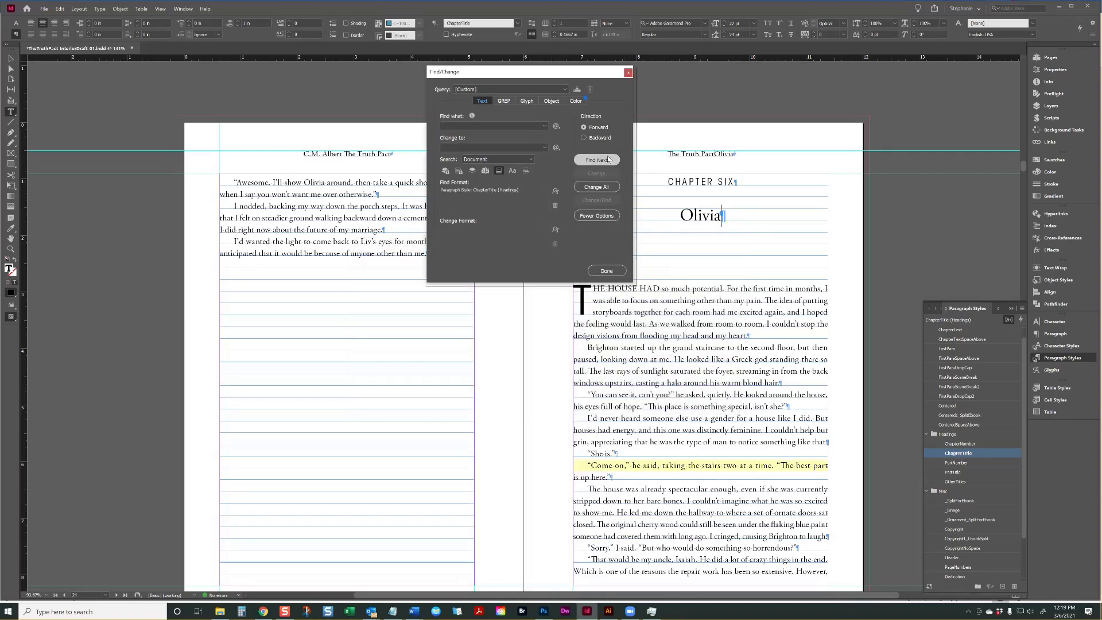
# - Find the next chapter titles in turn and apply FirstParaDropCap to the opening paragraphs of Chapters Seven and Eight
pyautogui.click(597, 160)
pyautogui.click(538, 400)
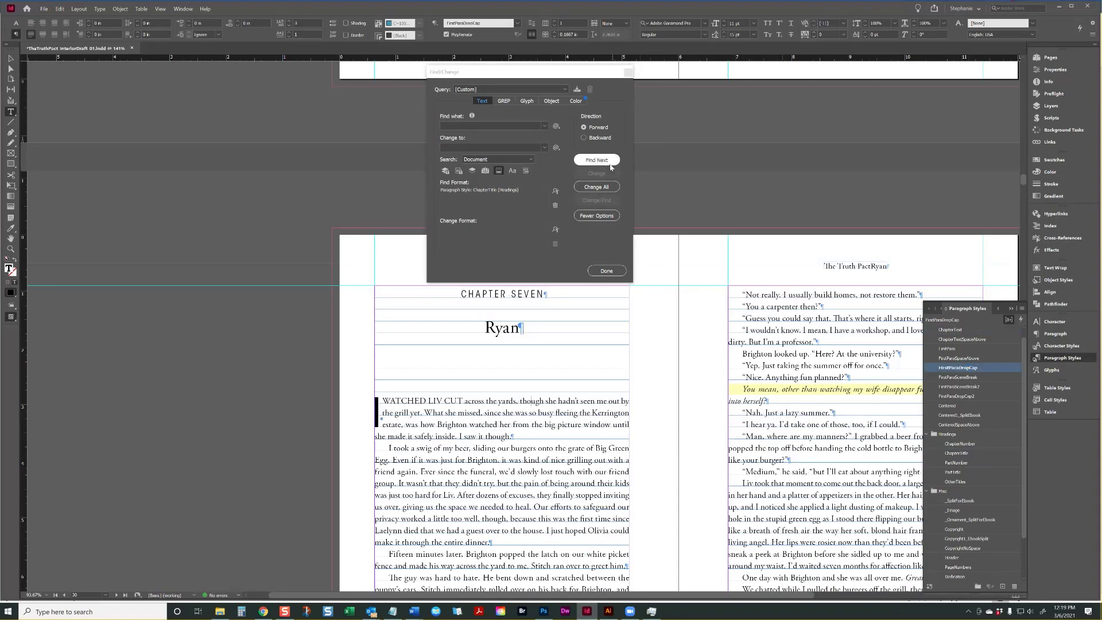
pyautogui.click(597, 160)
pyautogui.click(546, 401)
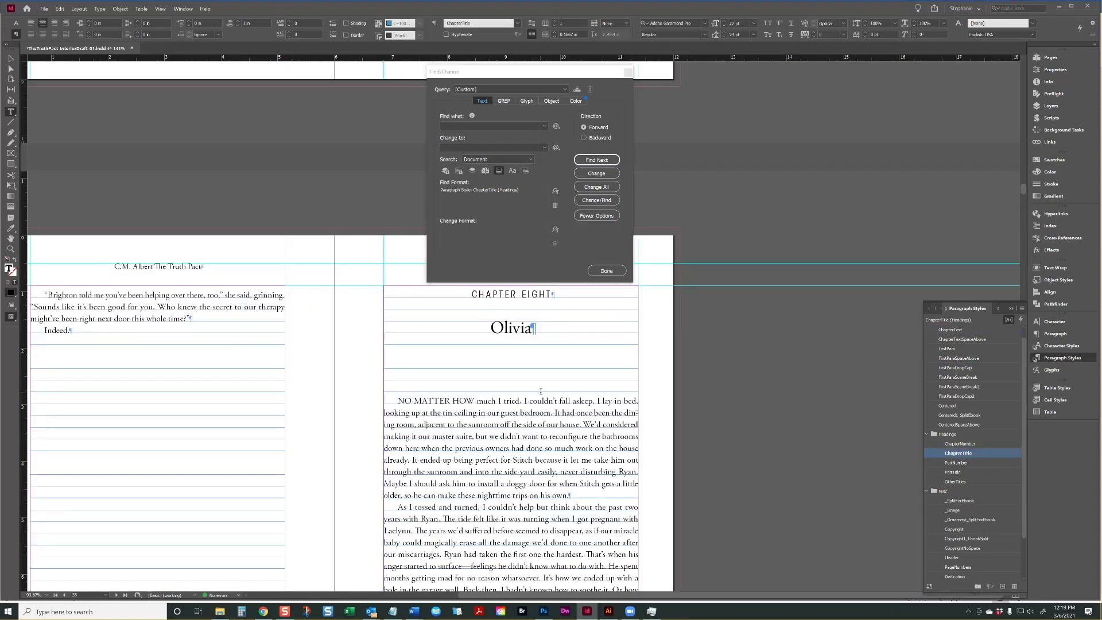
pyautogui.click(958, 368)
# - Apply FirstParaDropCap to the opening paragraph of Chapter Ten and find the chapter title that follows
pyautogui.click(599, 160)
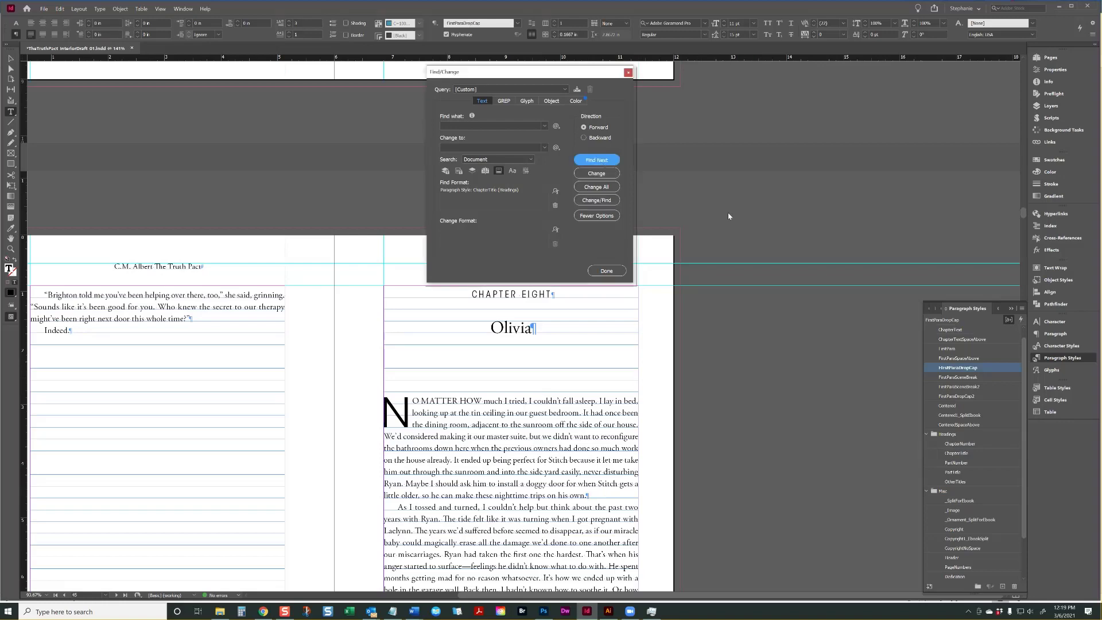
pyautogui.click(565, 401)
pyautogui.click(975, 367)
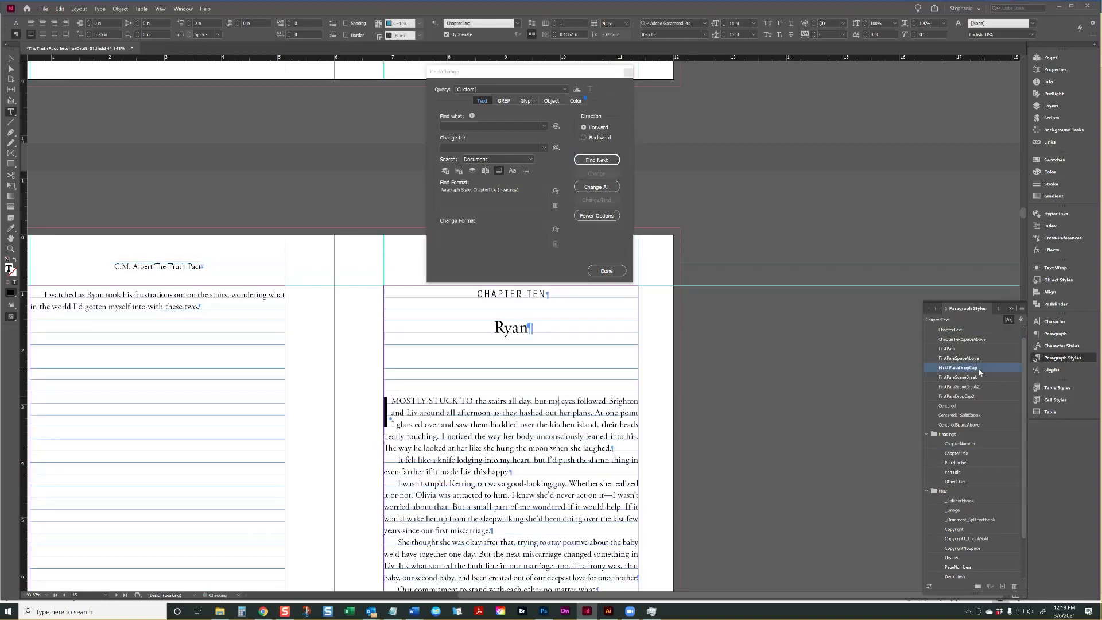
pyautogui.click(597, 160)
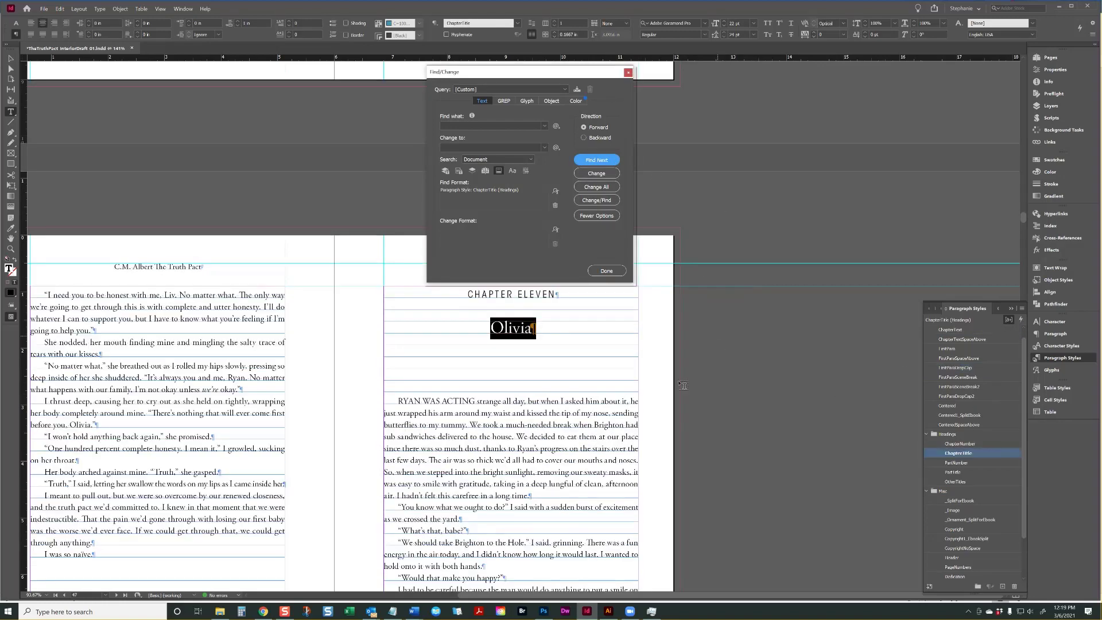
# - Apply FirstParaDropCap to Chapter Eleven's opening paragraph and FirstParaDropCap2 to Chapter Thirteen's opening paragraph, which starts with a quotation mark
pyautogui.click(591, 401)
pyautogui.click(958, 367)
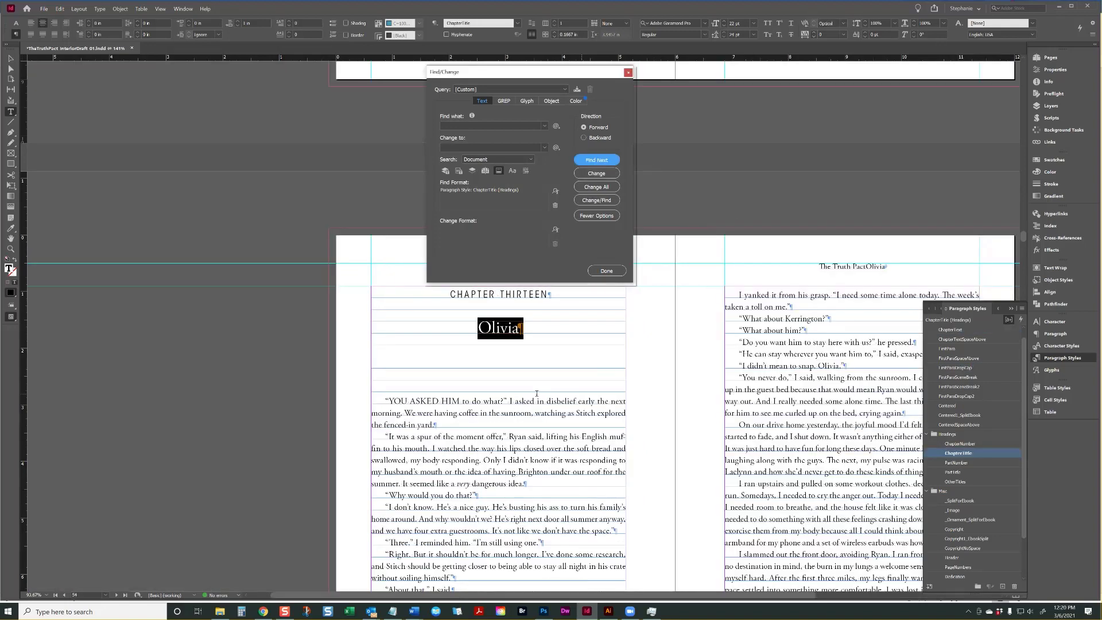
pyautogui.click(536, 400)
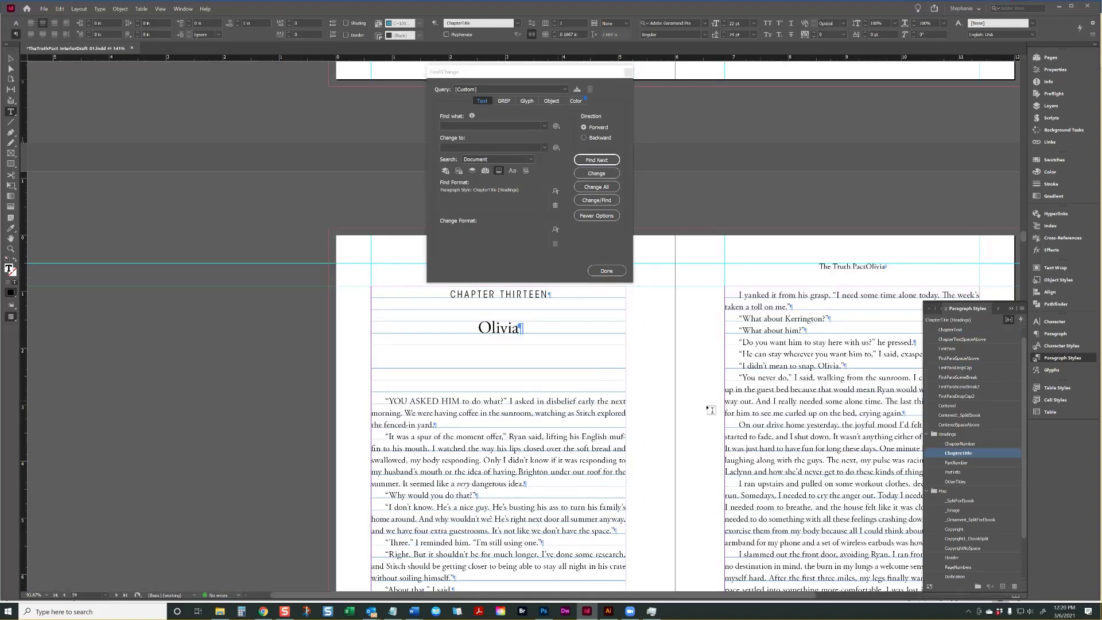
pyautogui.moveTo(386, 403); pyautogui.dragTo(397, 406)
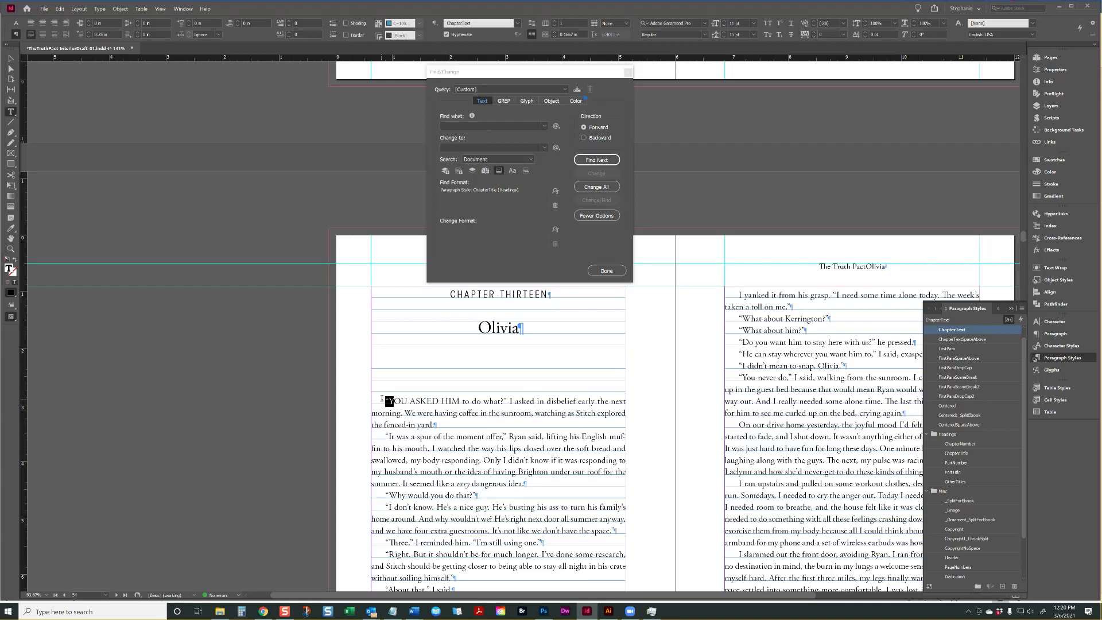
pyautogui.click(515, 405)
pyautogui.click(957, 396)
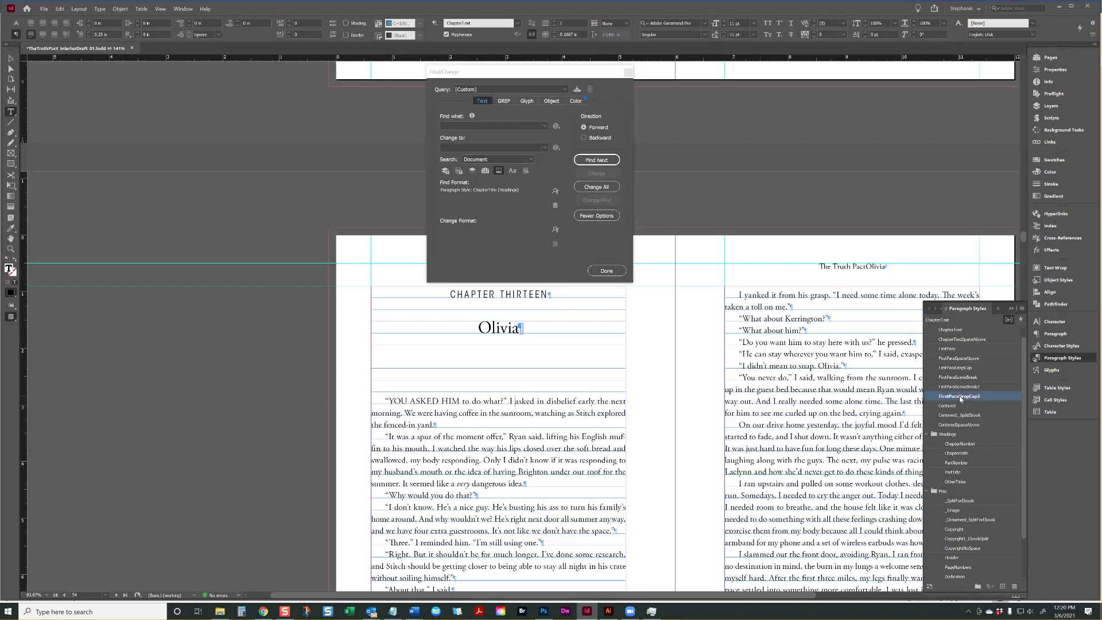
pyautogui.moveTo(408, 406); pyautogui.dragTo(375, 400)
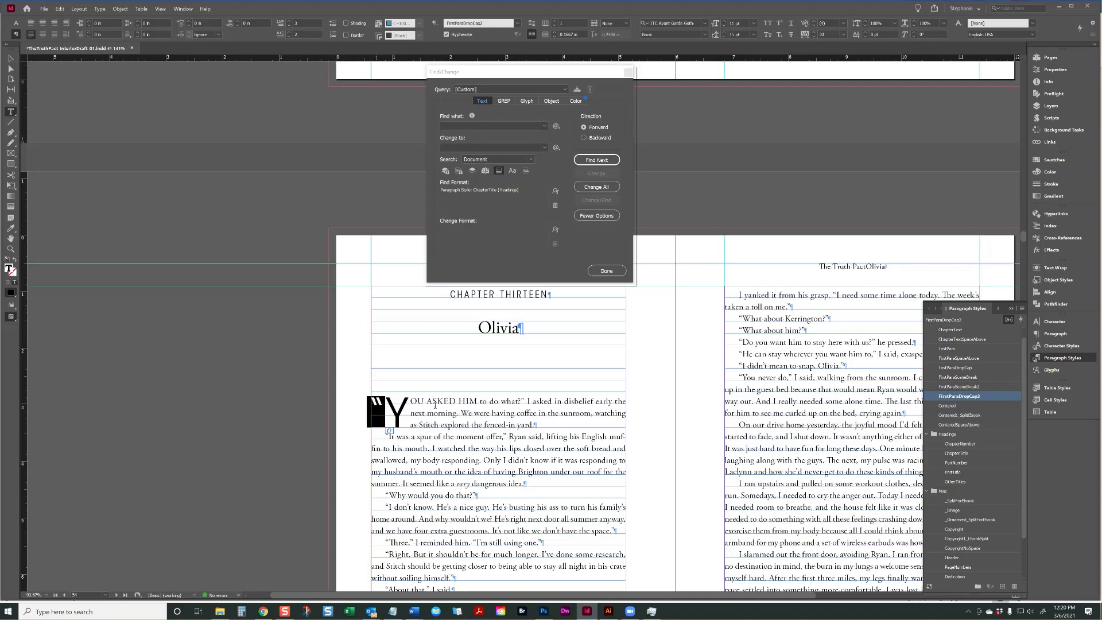
pyautogui.click(457, 412)
# - Find the next chapter titles in turn and apply FirstParaDropCap to the opening paragraphs of Chapters Fifteen and Seventeen
pyautogui.click(613, 162)
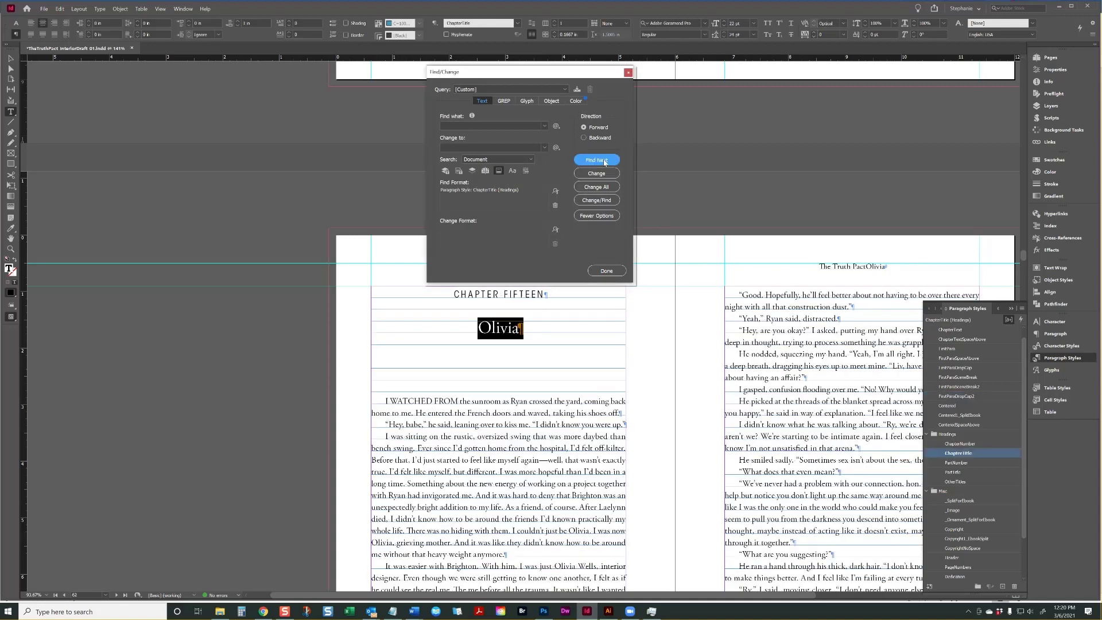
pyautogui.click(496, 403)
pyautogui.click(955, 367)
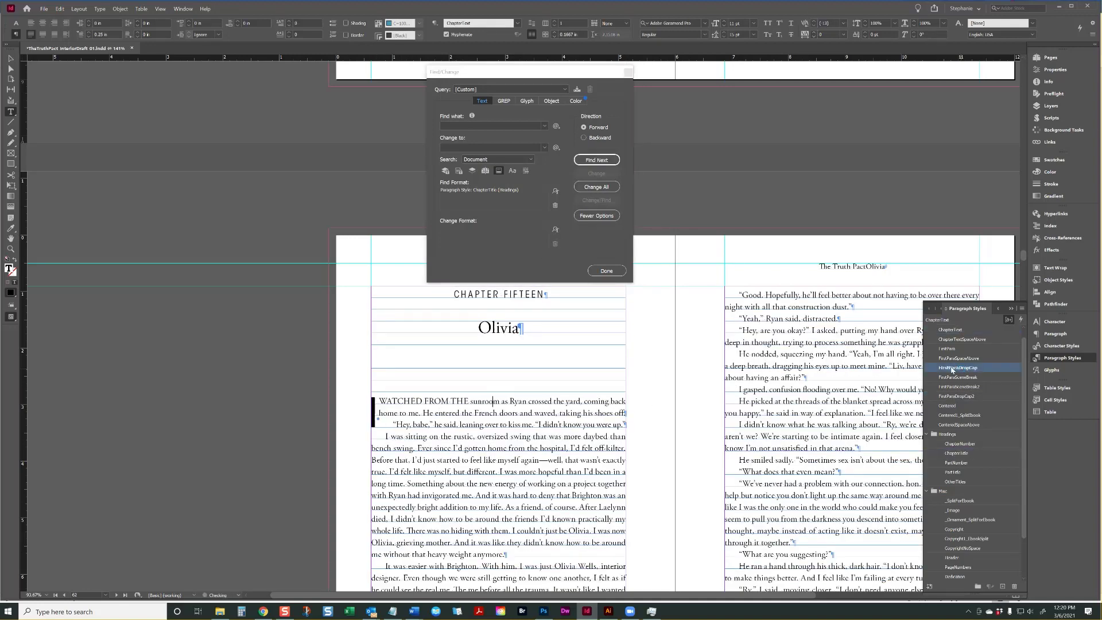
pyautogui.click(602, 160)
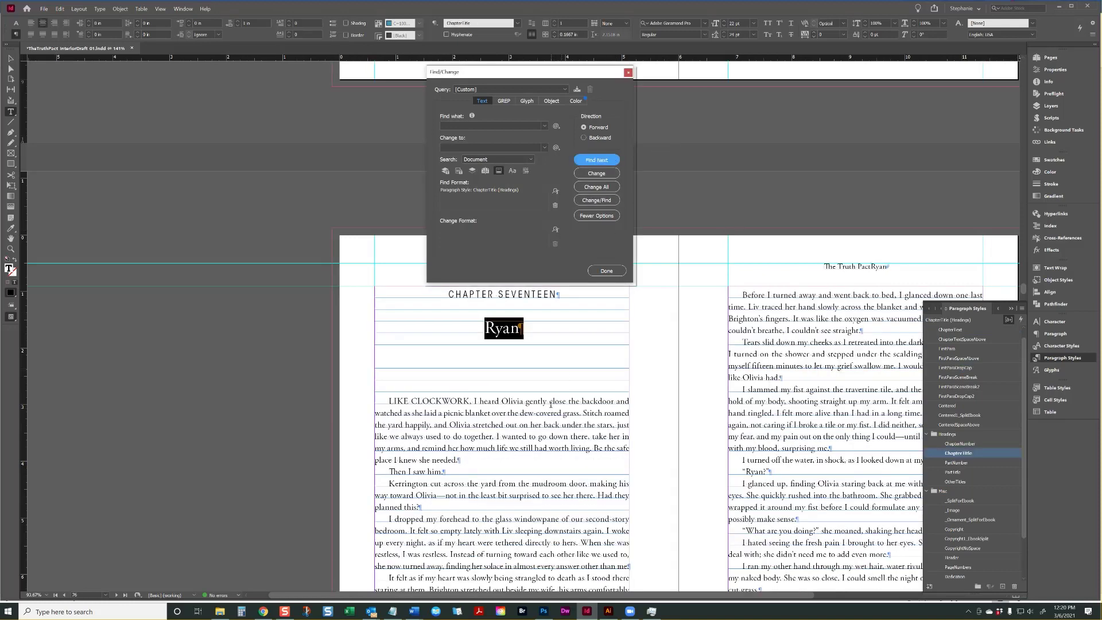
pyautogui.click(848, 366)
pyautogui.click(958, 368)
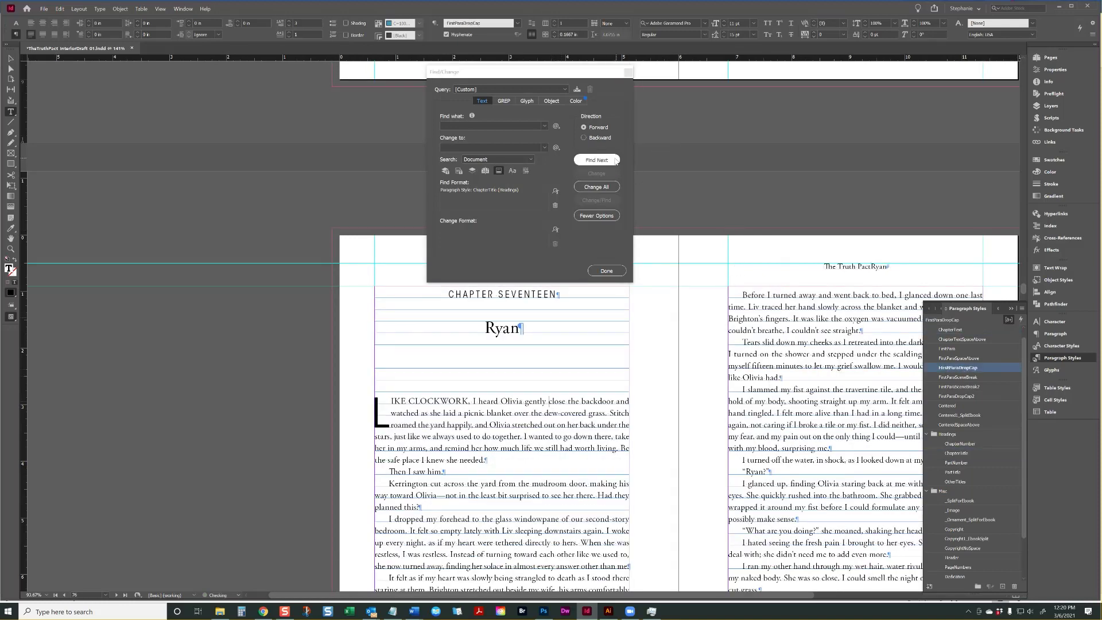
# - Find the next chapter title and place the text cursor in Chapter Nineteen's opening paragraph
pyautogui.click(597, 160)
pyautogui.click(543, 401)
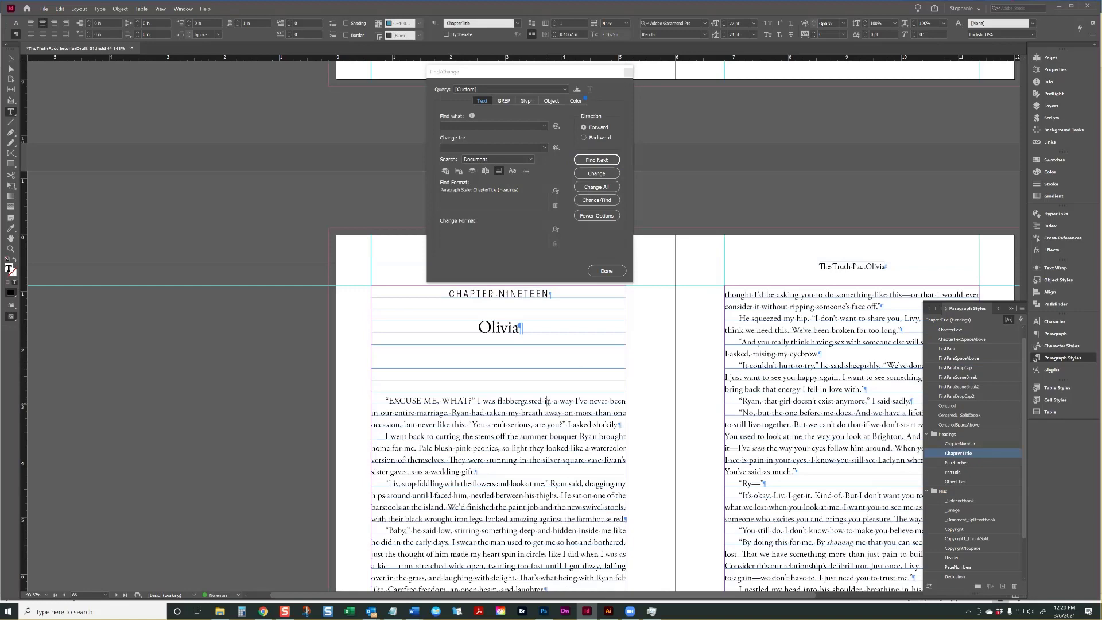
# - Apply the FirstParaDropCap2 style to Chapter Nineteen's opening paragraph and FirstParaDropCap to the opening paragraph under the next found chapter title, Ryan
pyautogui.click(975, 396)
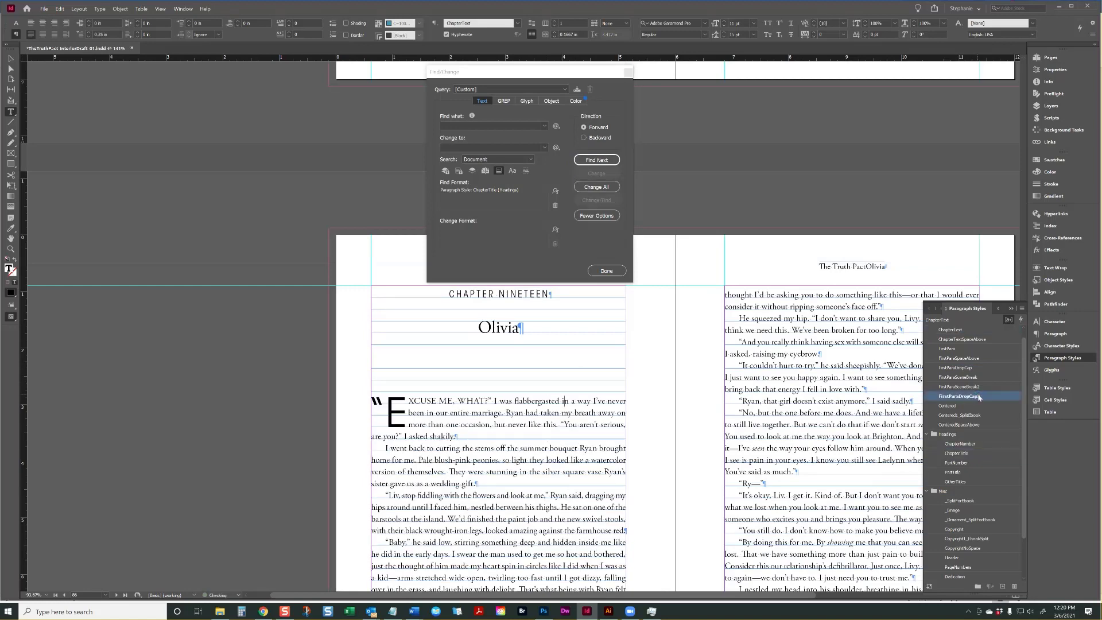
pyautogui.click(605, 161)
pyautogui.click(563, 393)
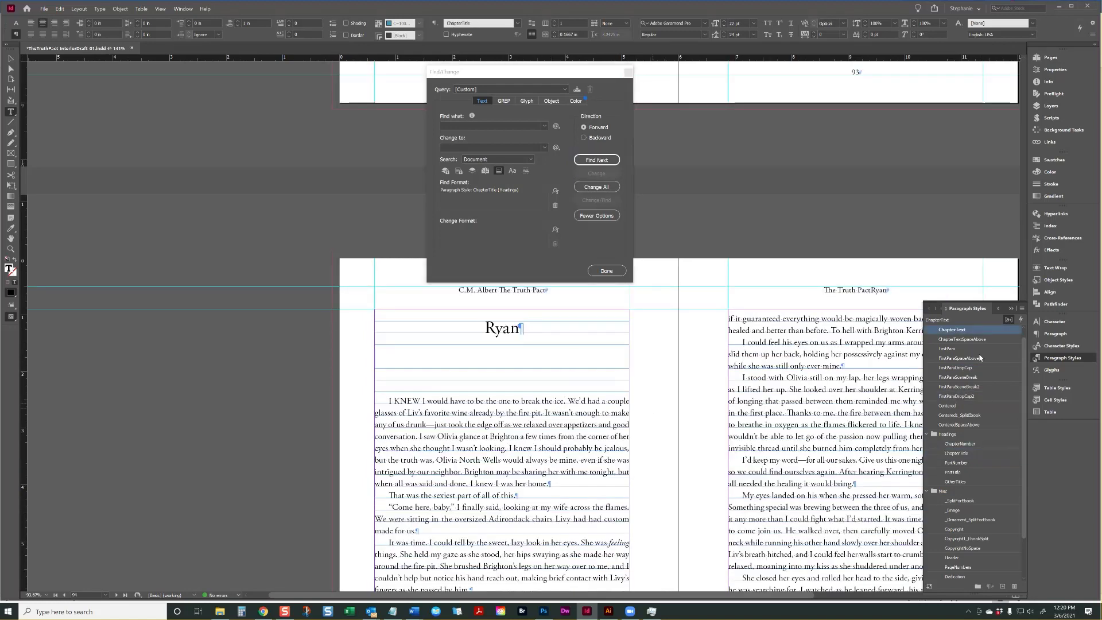
pyautogui.click(959, 368)
# - Find the next chapter title and examine the chapter number lines of Chapters Twenty-One, Twenty-Two and Twenty-Three across the pages
pyautogui.click(613, 159)
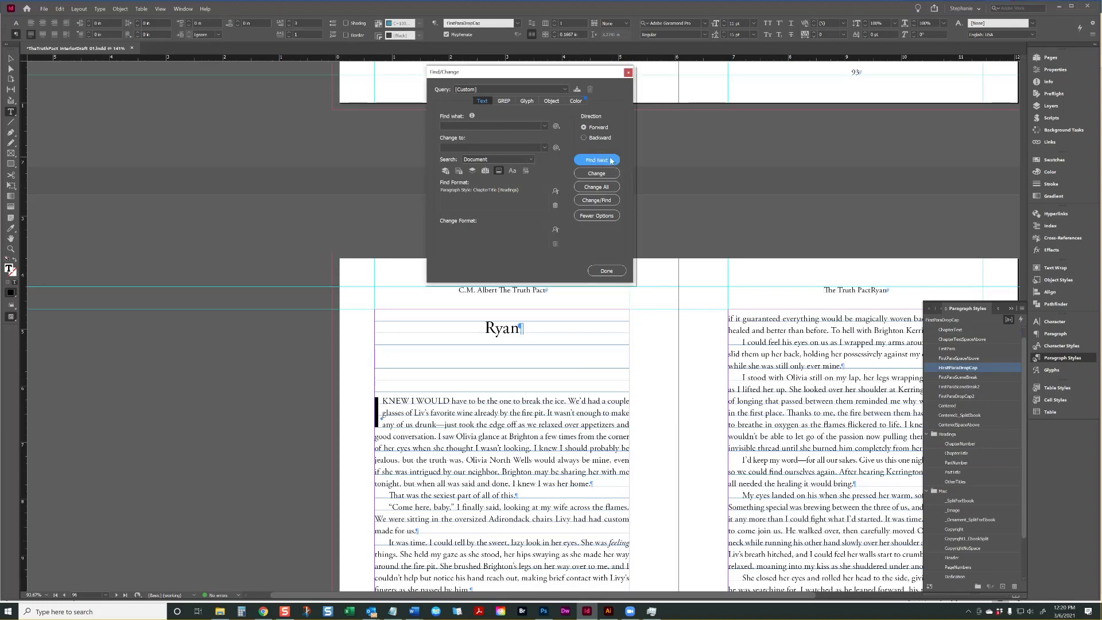
pyautogui.click(704, 382)
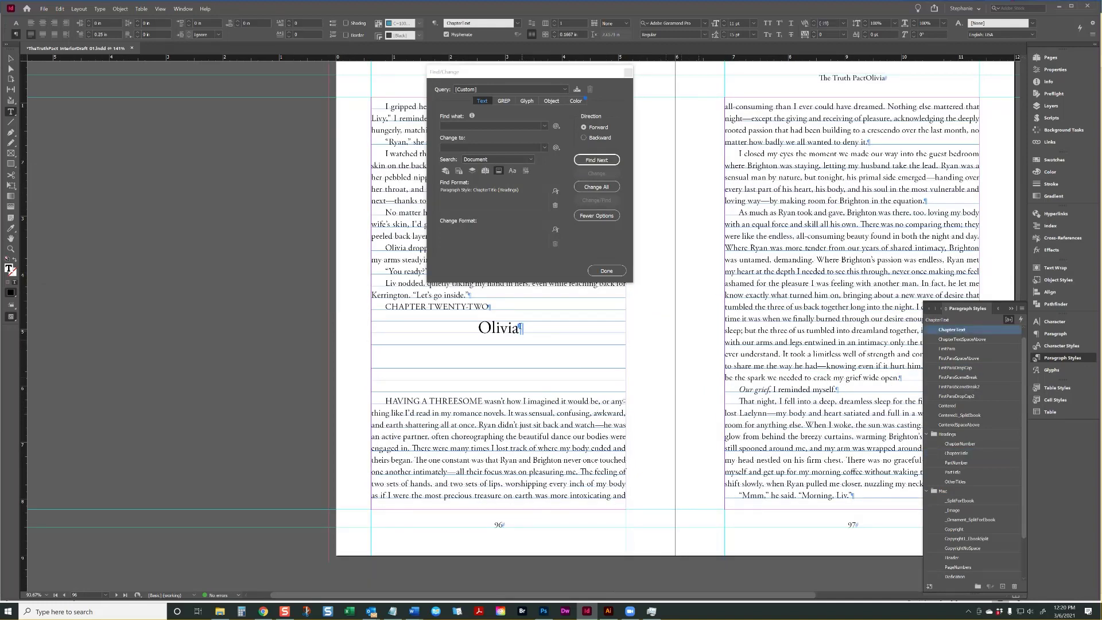
pyautogui.click(519, 321)
pyautogui.click(512, 308)
pyautogui.moveTo(498, 306); pyautogui.dragTo(385, 307)
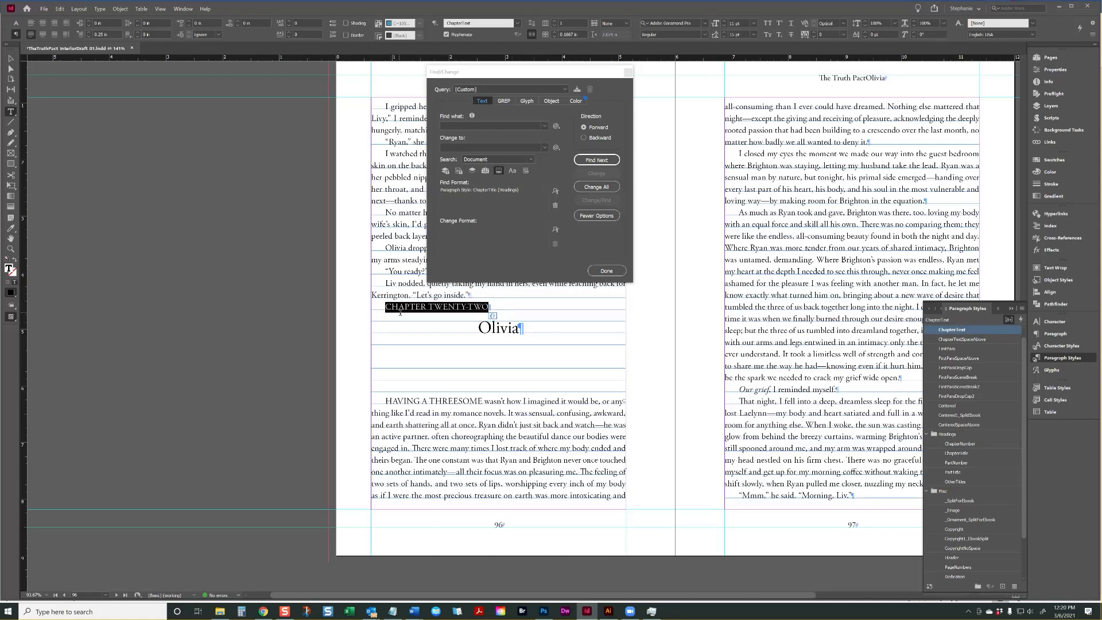
pyautogui.click(400, 312)
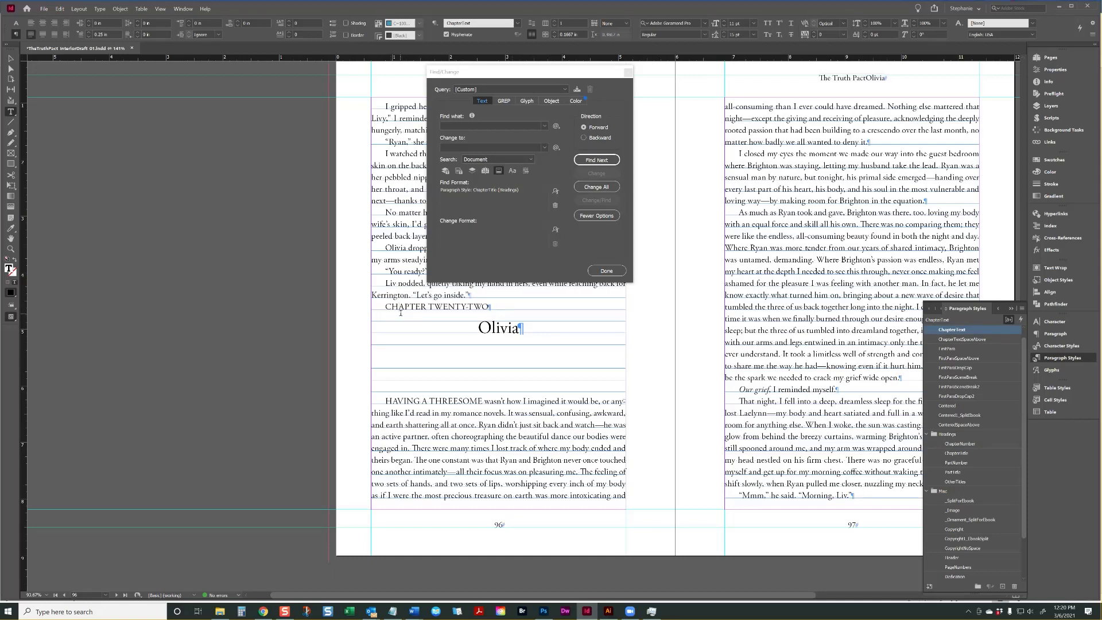
pyautogui.tripleClick(467, 309)
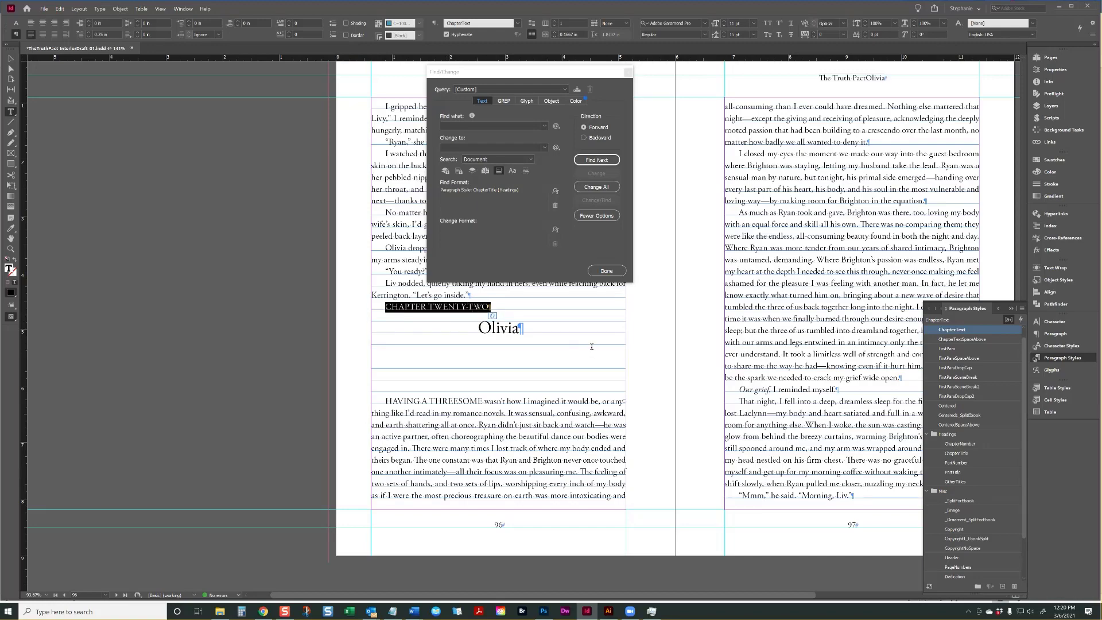
pyautogui.scroll(15, 582, 342)
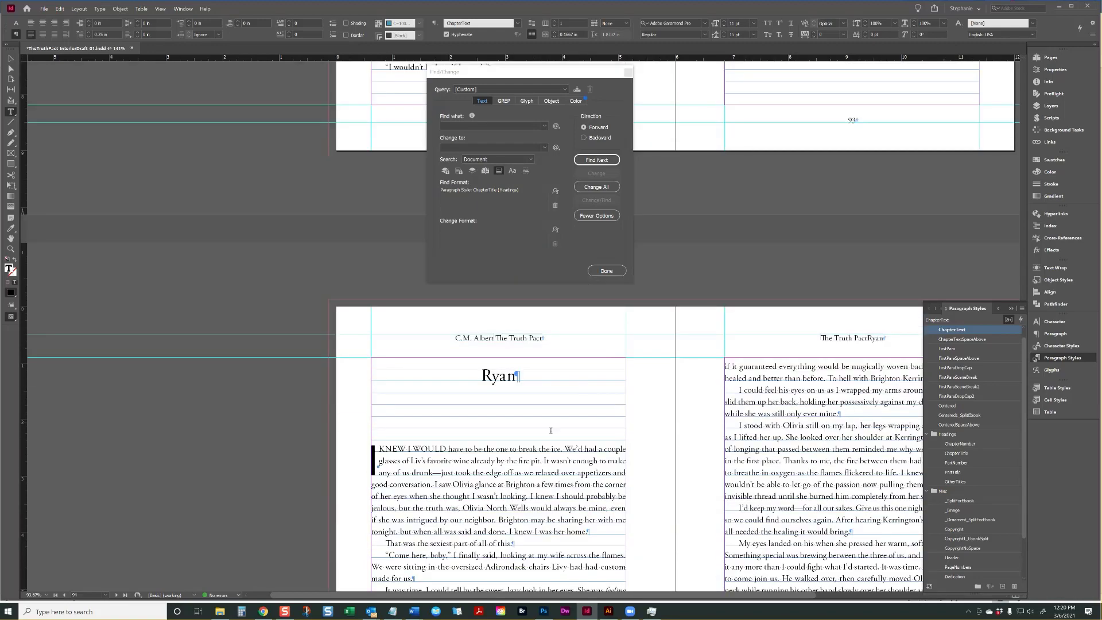
pyautogui.tripleClick(808, 304)
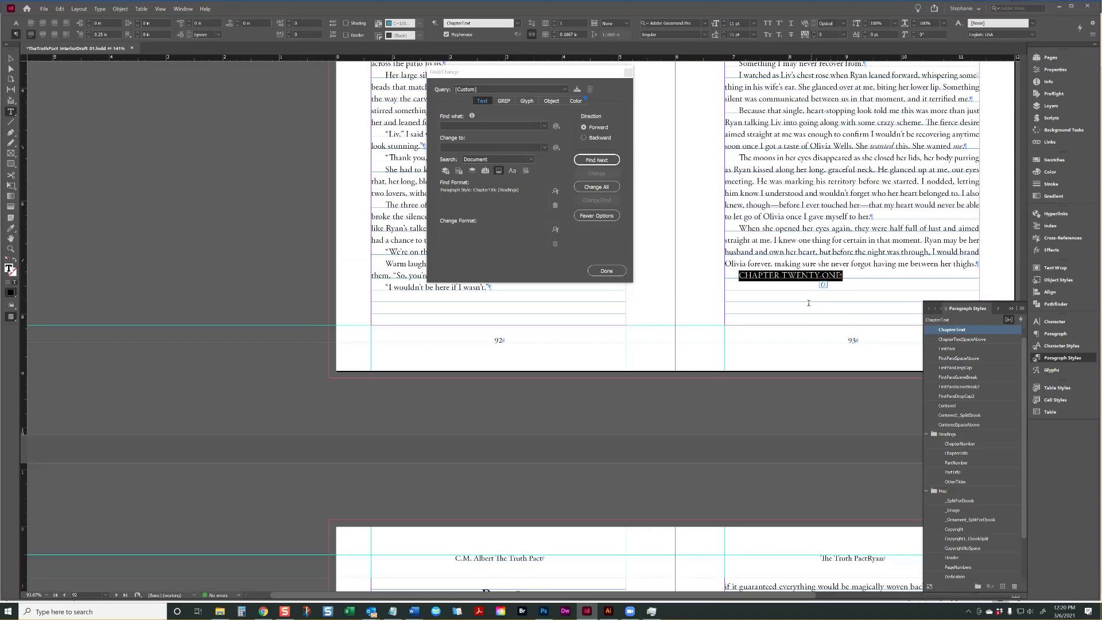
pyautogui.scroll(-3, 808, 305)
pyautogui.scroll(-10, 808, 305)
pyautogui.scroll(-15, 811, 311)
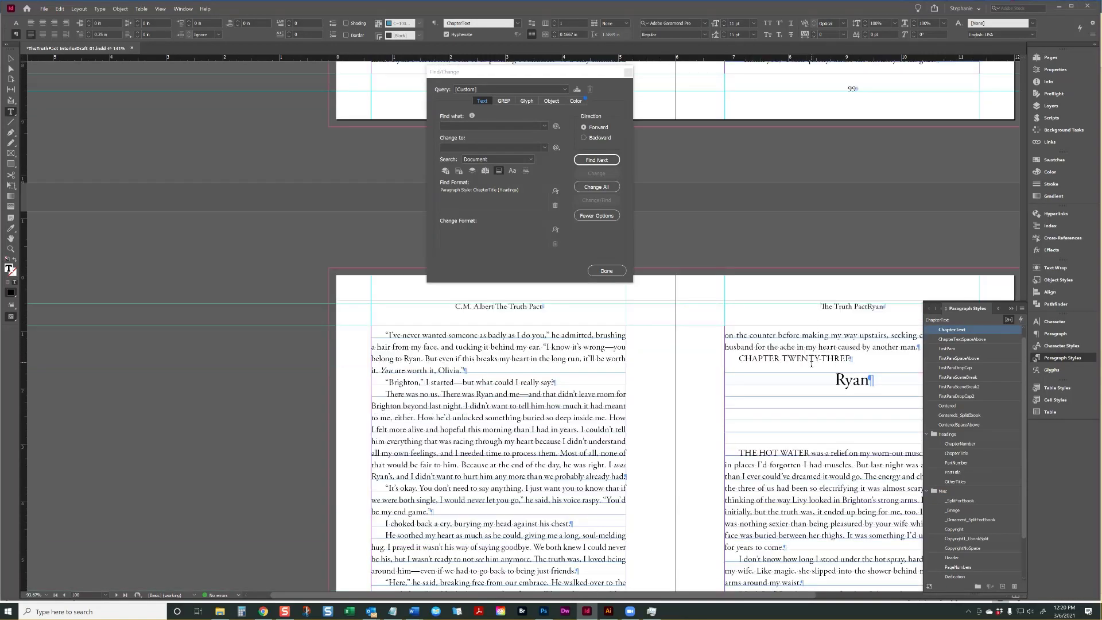
pyautogui.tripleClick(812, 364)
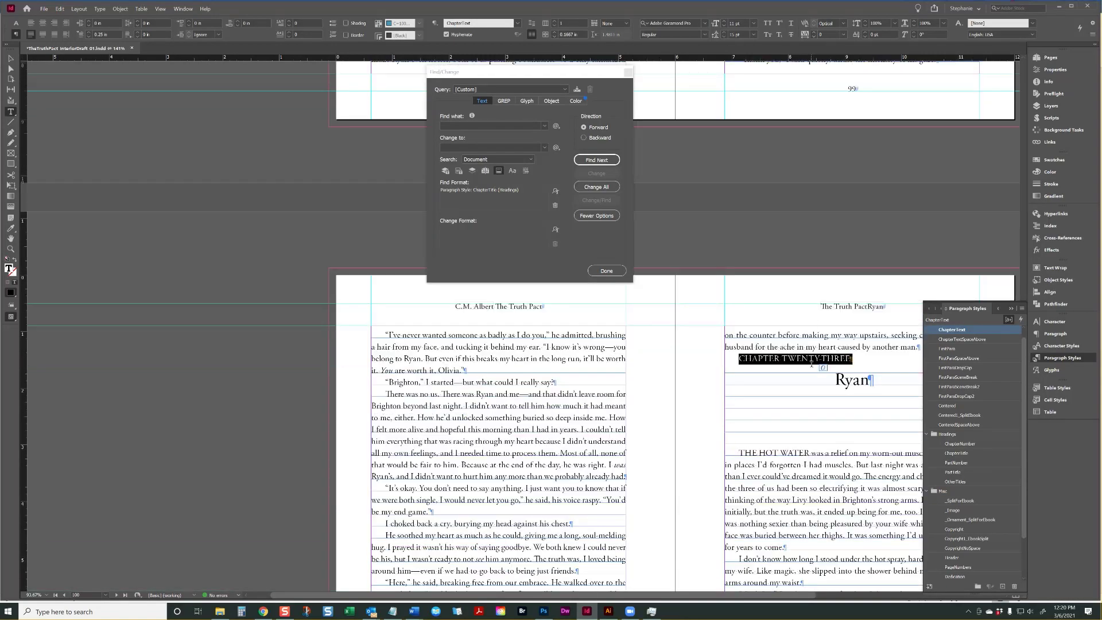
pyautogui.click(818, 359)
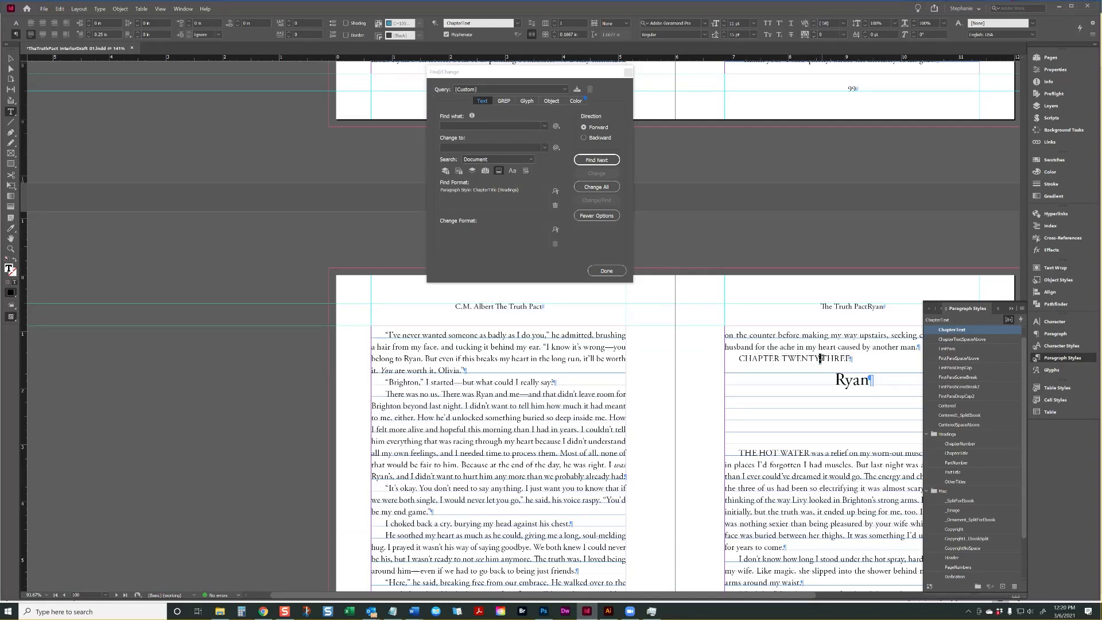
pyautogui.scroll(15, 795, 343)
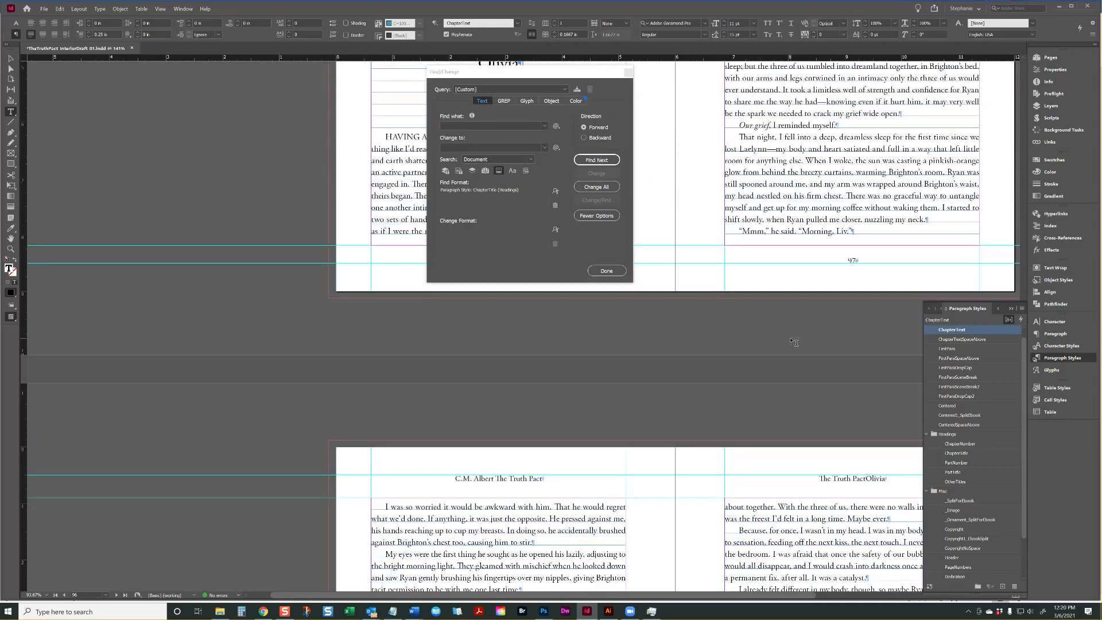
pyautogui.scroll(3, 795, 342)
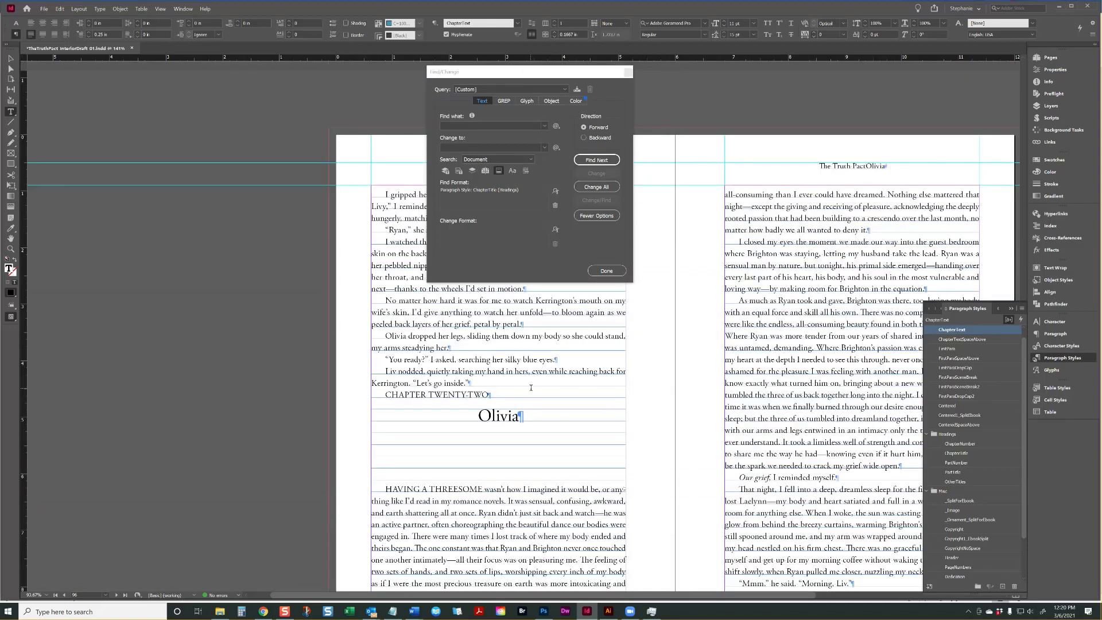
# - Apply the FirstParaDropCap paragraph style to the opening paragraphs of Chapter Twenty-Two and of Chapter Twenty-Three
pyautogui.click(555, 206)
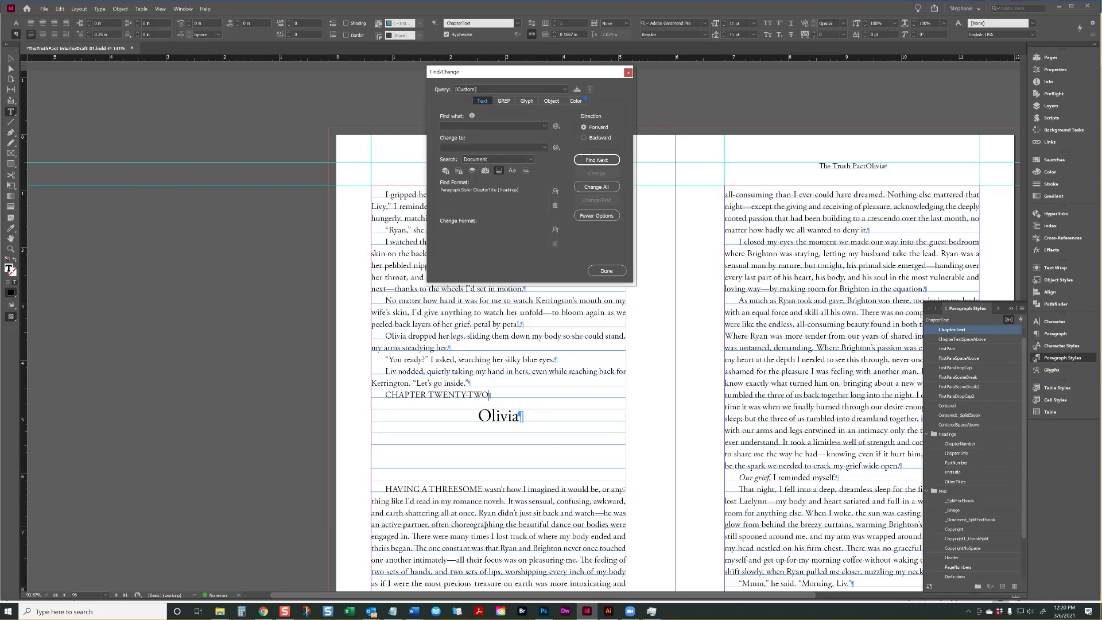
pyautogui.click(485, 524)
pyautogui.click(958, 367)
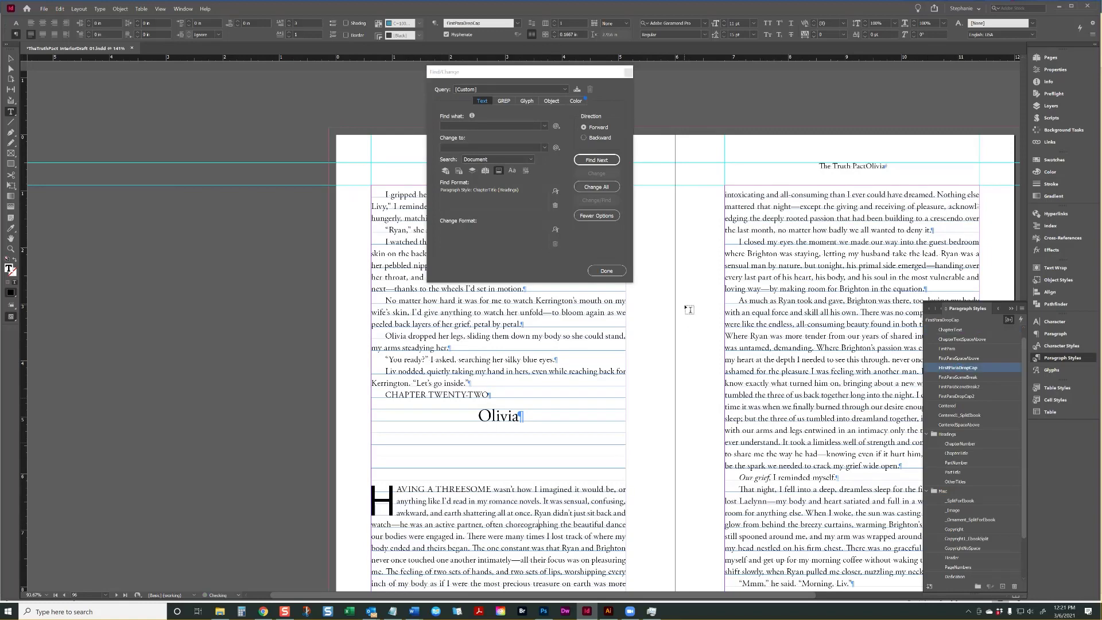
pyautogui.click(609, 161)
pyautogui.click(538, 413)
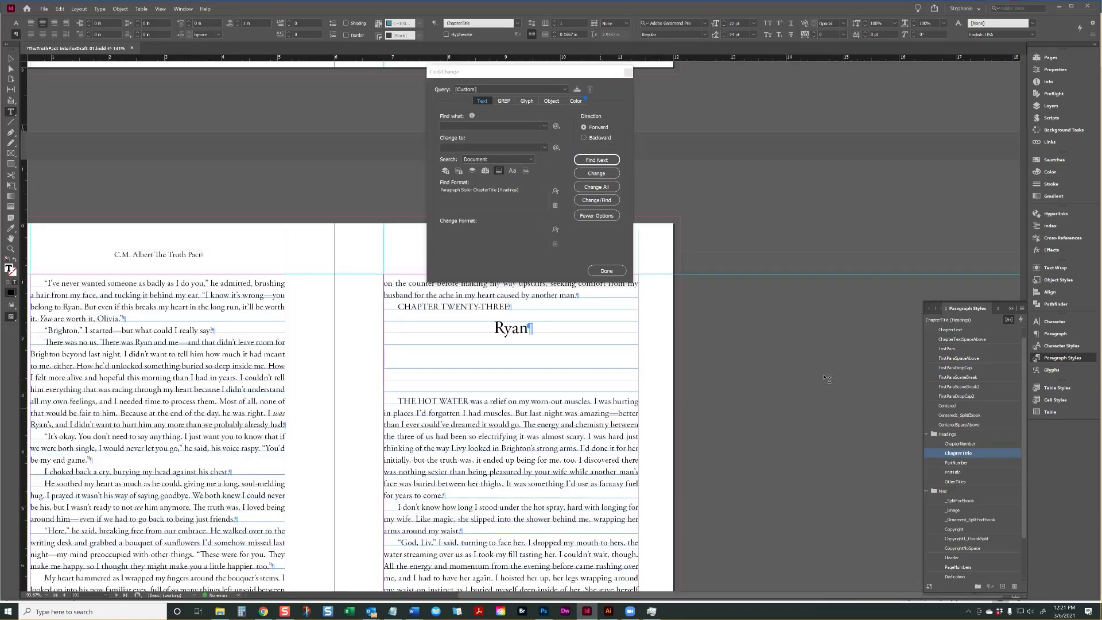
pyautogui.click(956, 369)
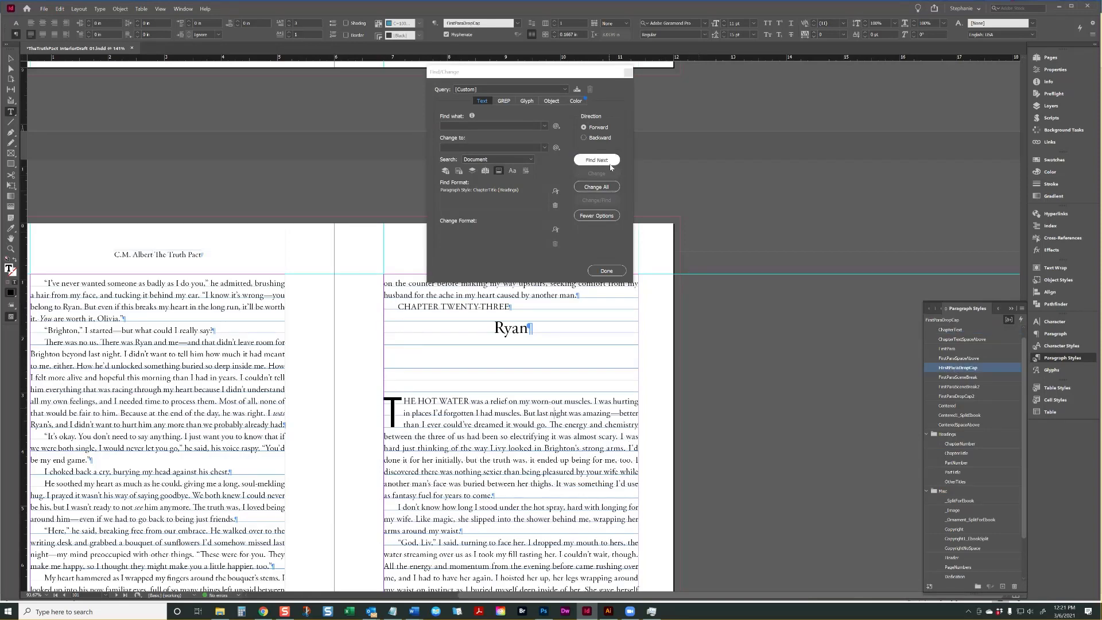
# - Style the next chapter's opening paragraph, "WHILE WE WERE", as FirstParaDropCap and Chapter Twenty-Six's opening paragraph, which starts with a quotation mark, as FirstParaDropCap2
pyautogui.click(596, 159)
pyautogui.click(536, 428)
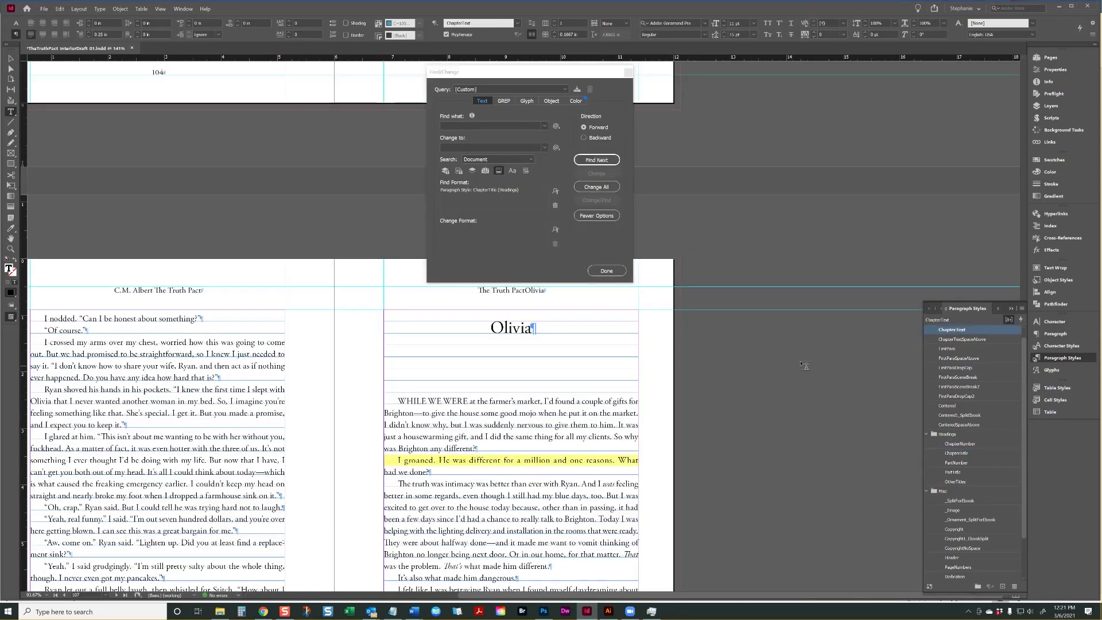
pyautogui.click(958, 367)
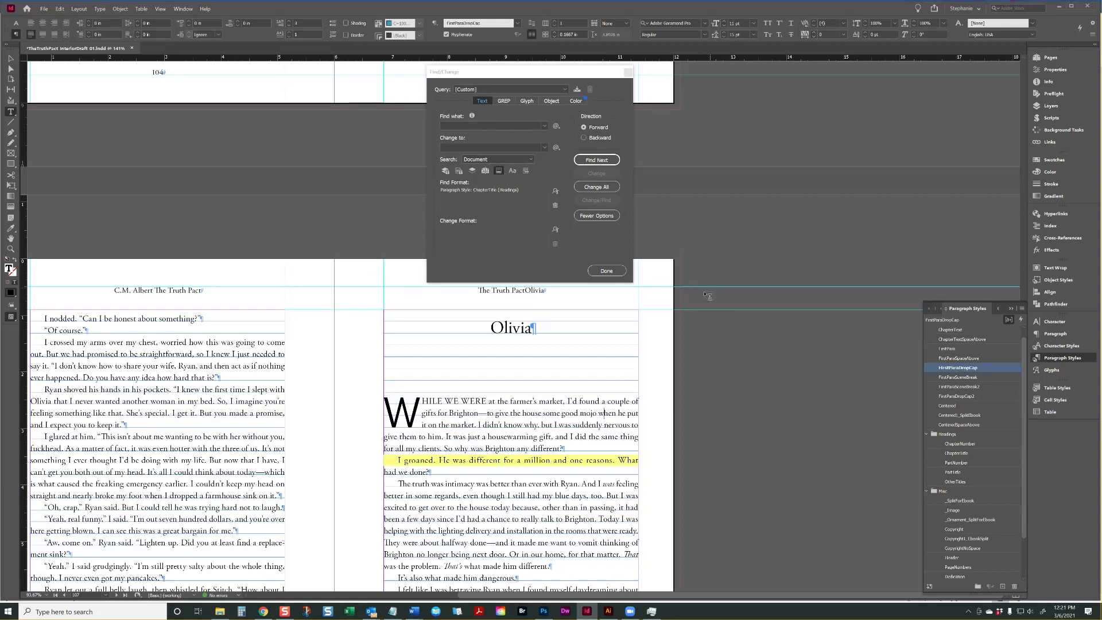
pyautogui.click(597, 160)
pyautogui.click(765, 342)
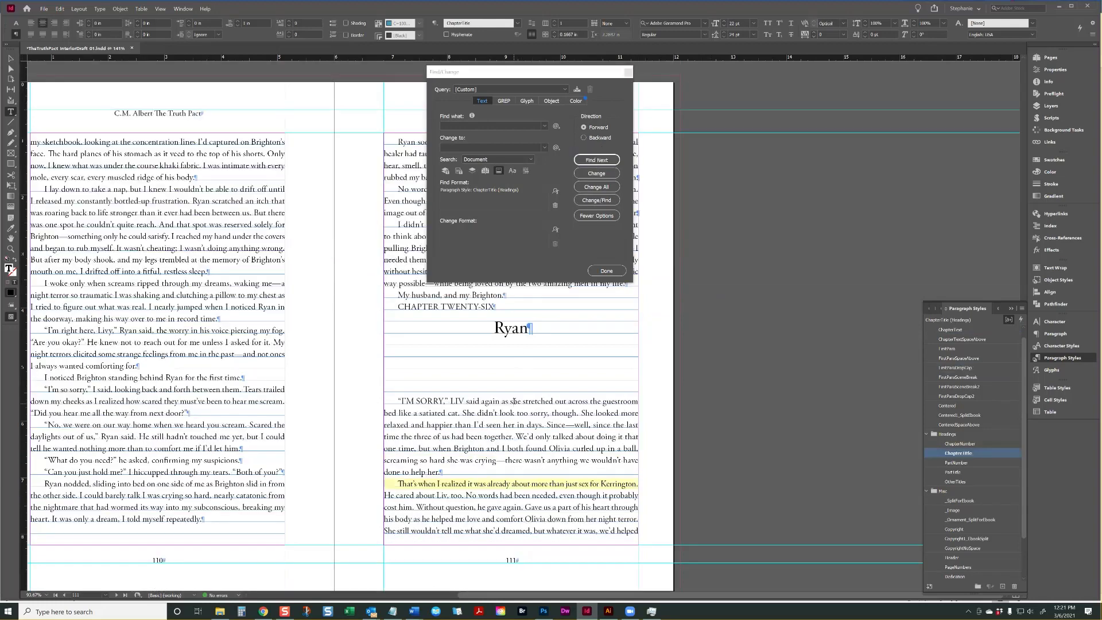
pyautogui.click(511, 401)
pyautogui.click(957, 367)
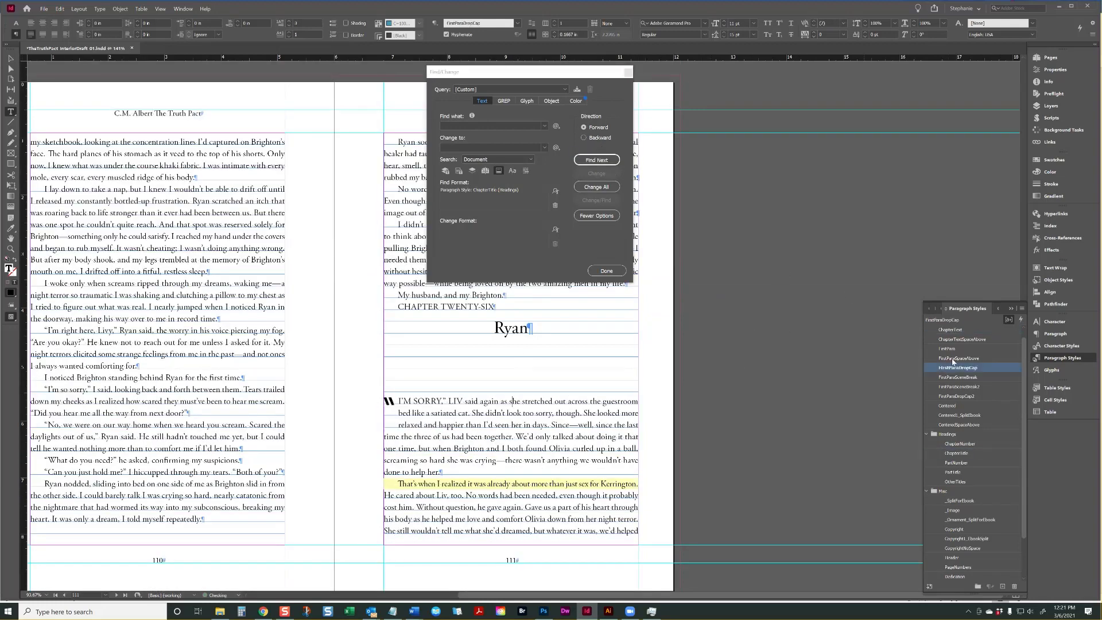
pyautogui.click(957, 397)
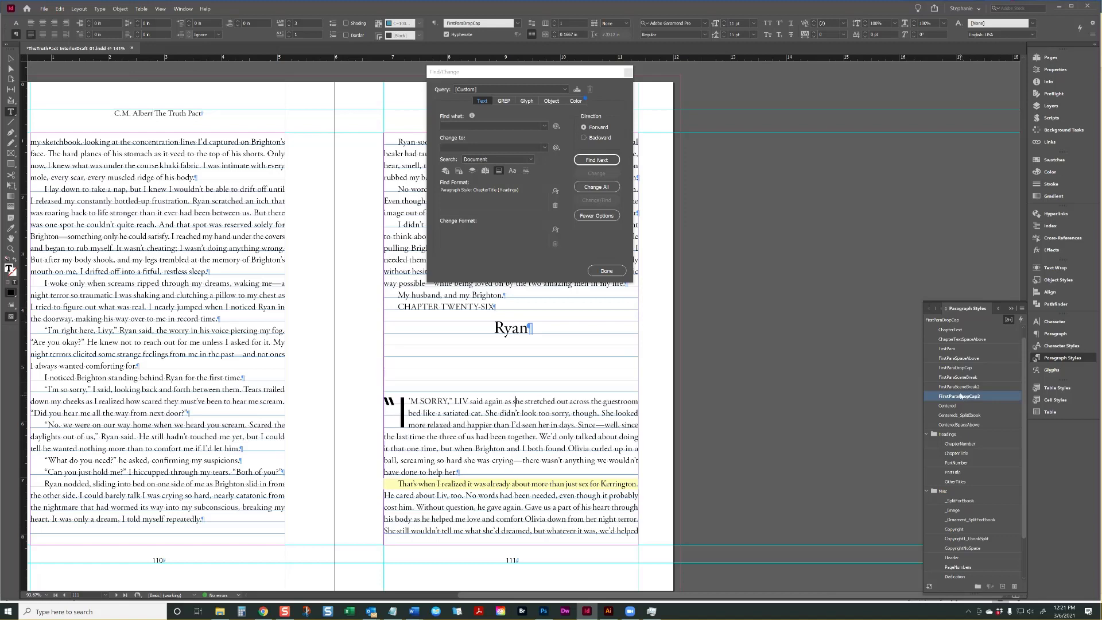
# - Apply FirstParaDropCap to Chapter Twenty-Eight's opening paragraph and FirstParaDropCap2 to the opening paragraph of Chapter Thirty
pyautogui.click(599, 160)
pyautogui.click(501, 413)
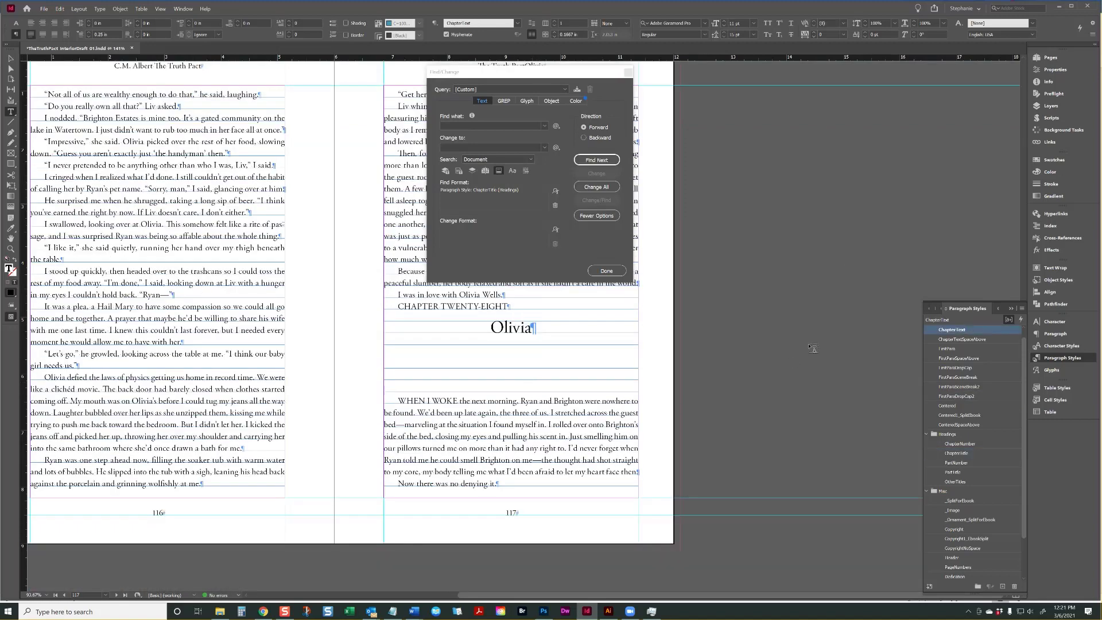
pyautogui.click(955, 368)
pyautogui.click(596, 160)
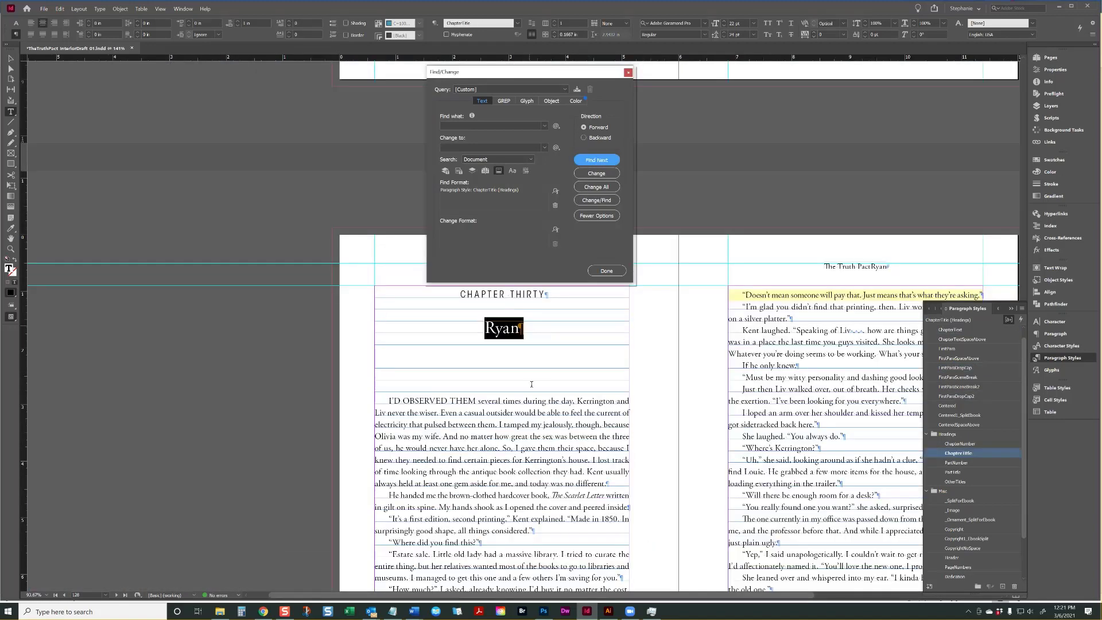
pyautogui.click(537, 424)
pyautogui.click(959, 396)
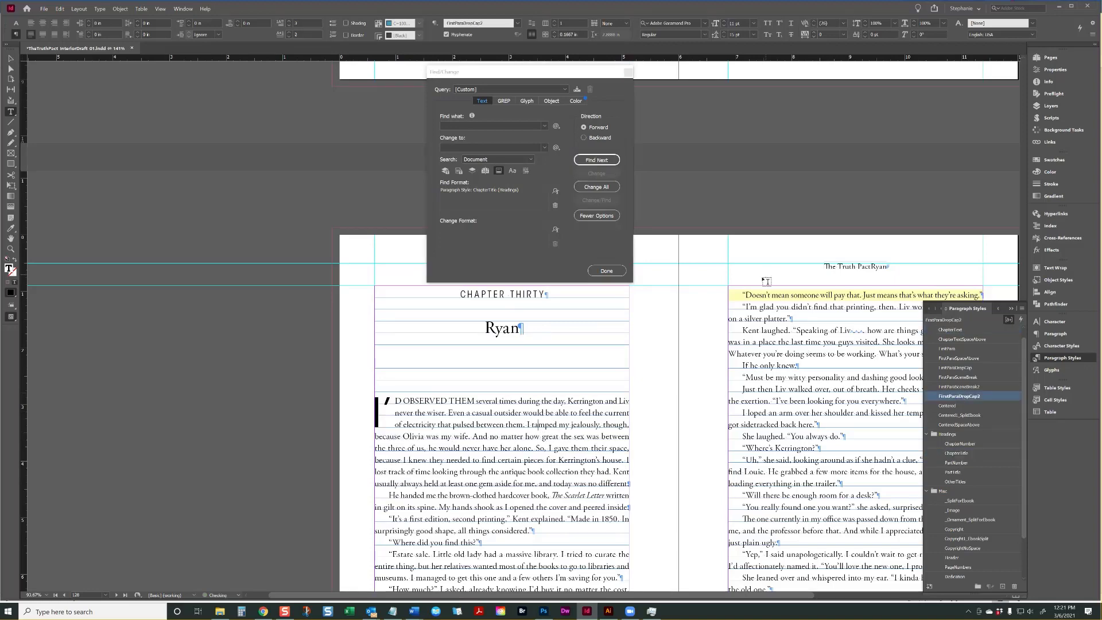
# - Find the Chapter Thirty-One and Chapter Thirty-Three titles and apply the FirstParaDropCap style to both opening paragraphs
pyautogui.click(601, 161)
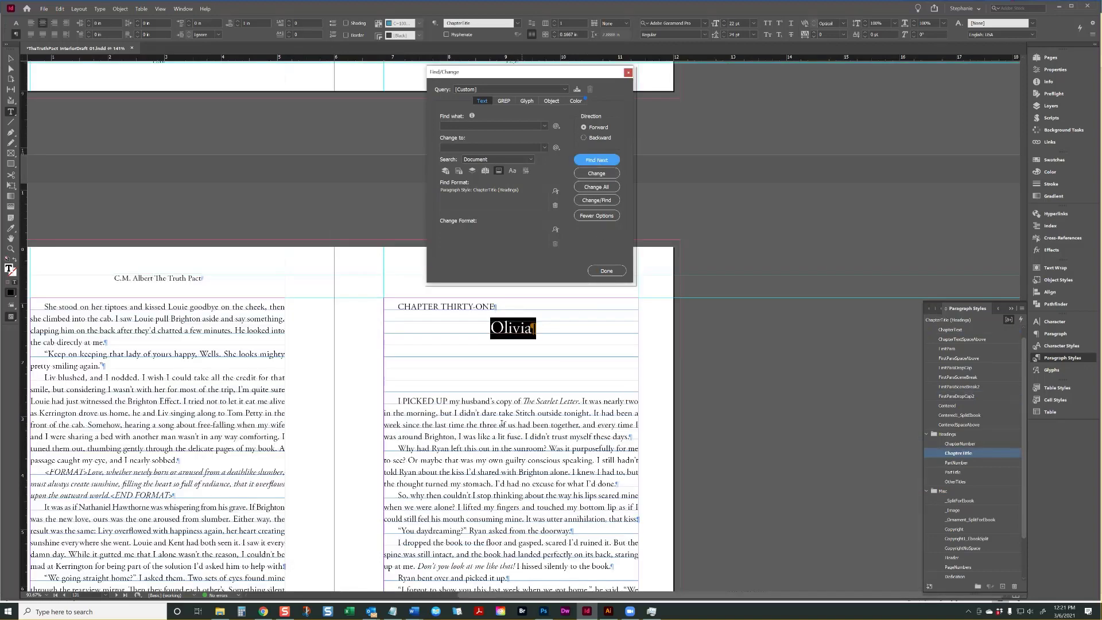
pyautogui.click(612, 404)
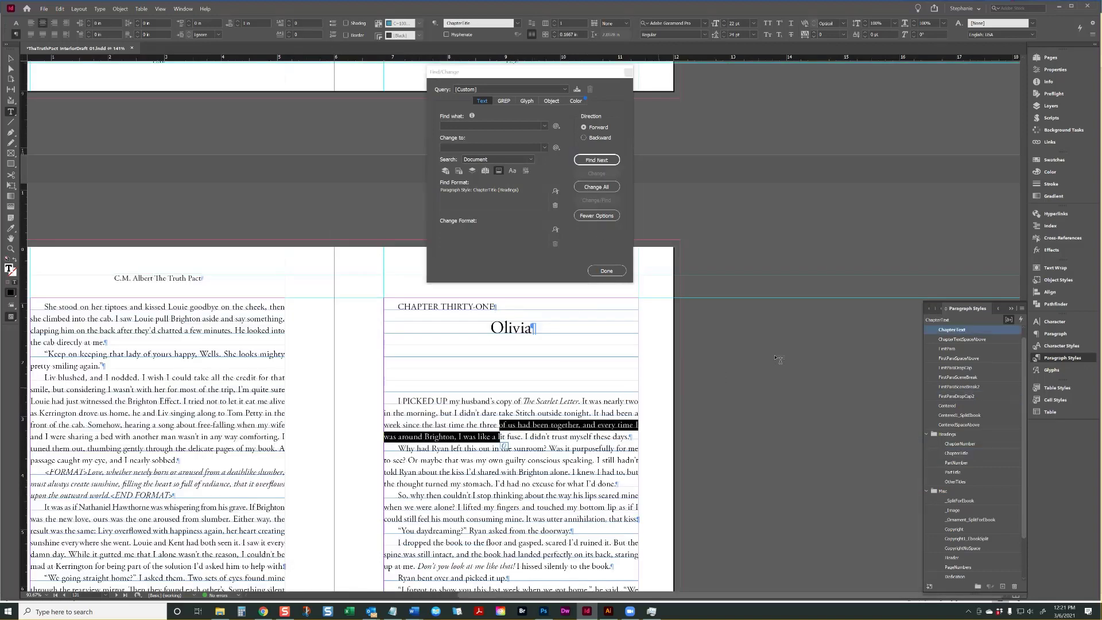
pyautogui.click(970, 368)
pyautogui.click(597, 159)
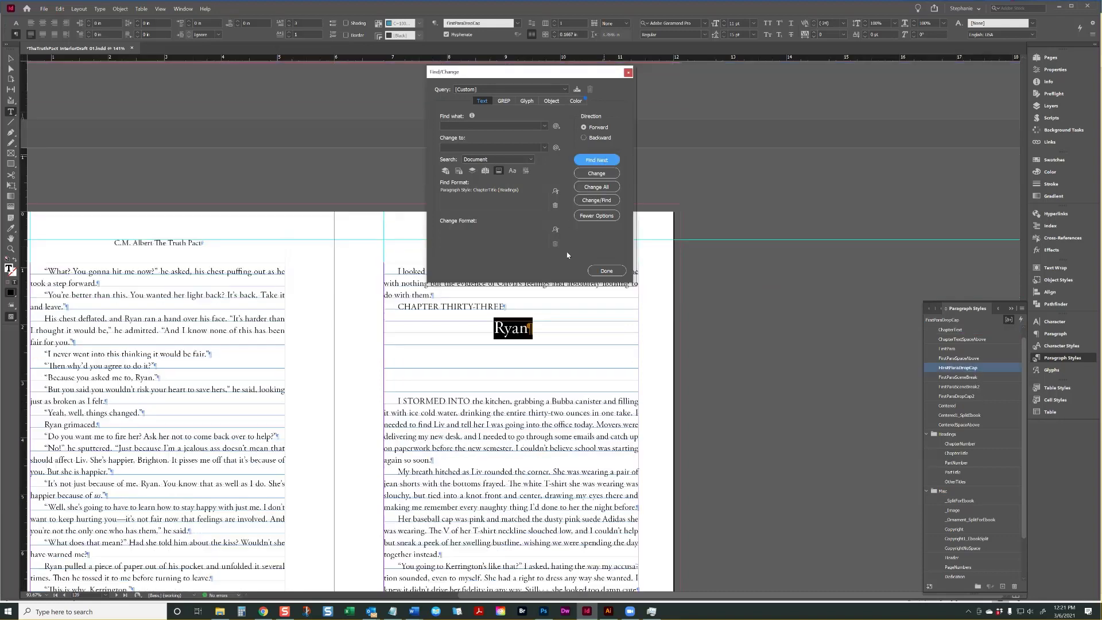
pyautogui.click(792, 361)
pyautogui.click(958, 367)
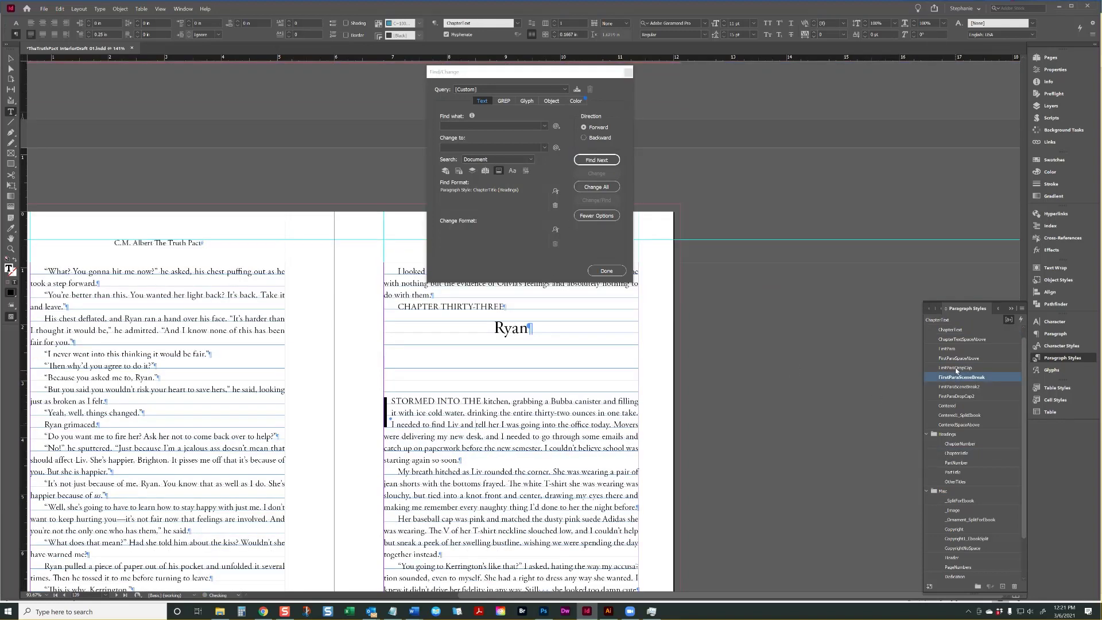
# - Find the next two chapter titles and apply FirstParaDropCap to the opening paragraphs of Chapters Thirty-Four and Thirty-Five
pyautogui.click(591, 160)
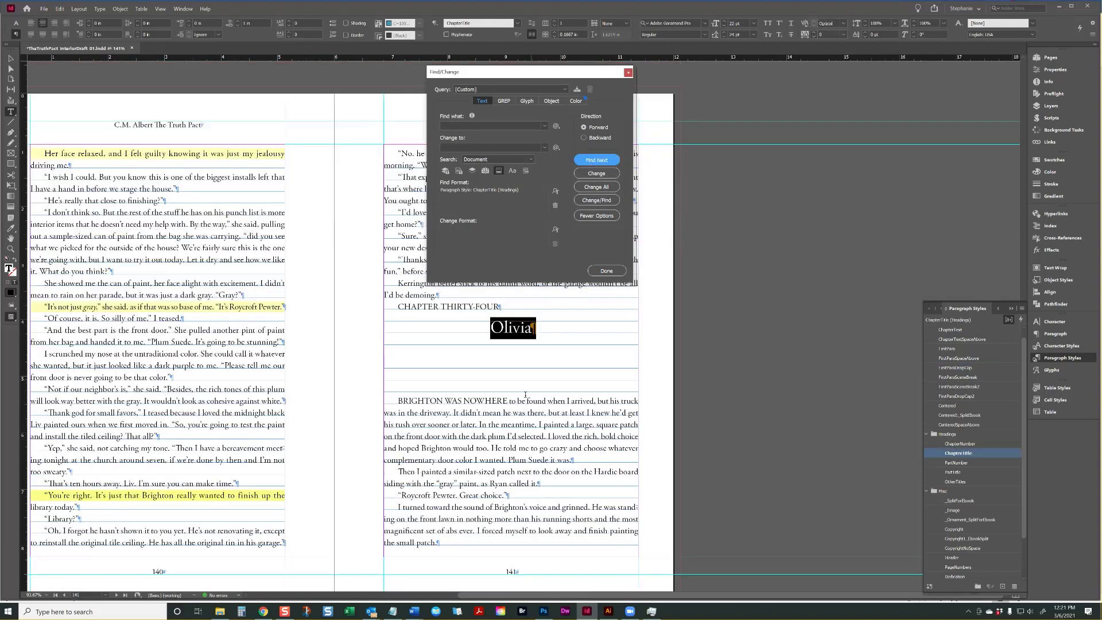
pyautogui.click(524, 401)
pyautogui.click(958, 367)
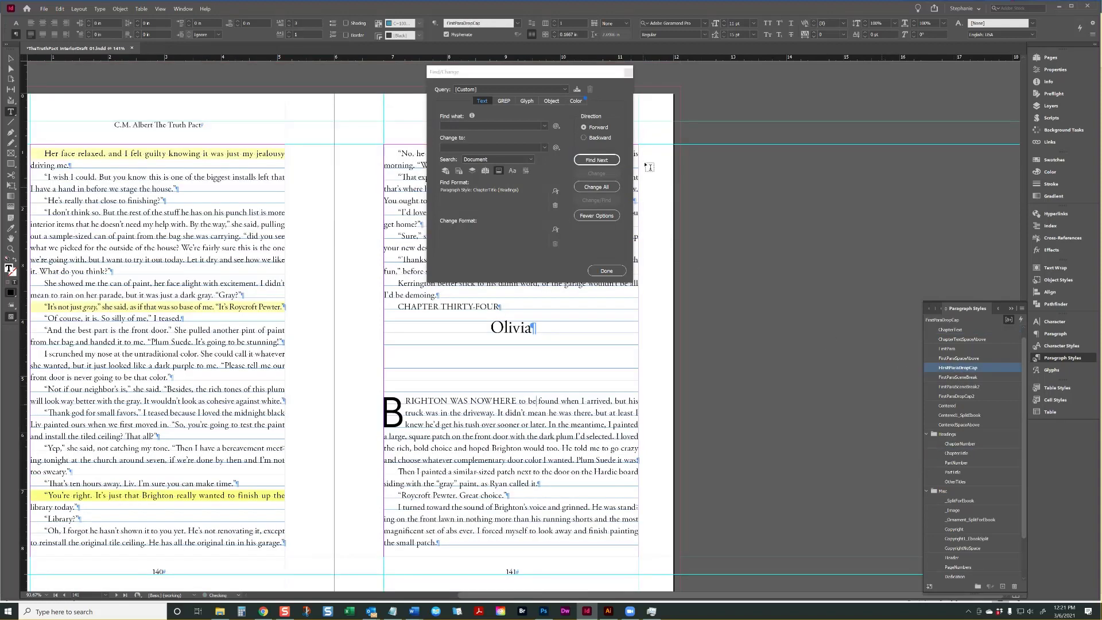
pyautogui.click(597, 160)
pyautogui.click(530, 401)
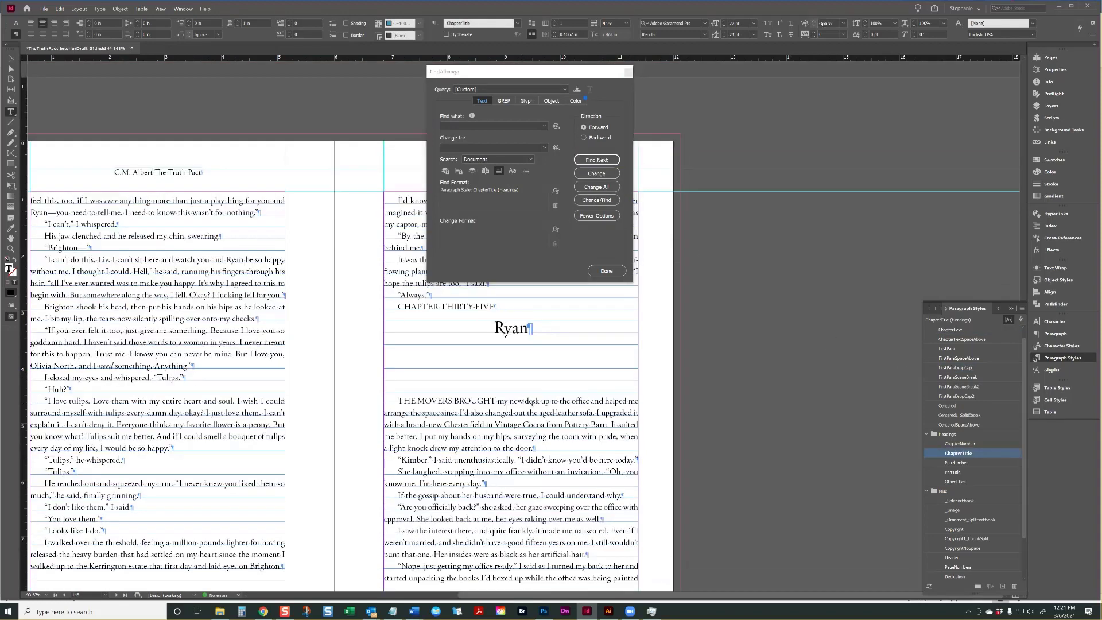
pyautogui.click(958, 367)
# - Find the next chapter titles and apply FirstParaDropCap to the opening paragraphs of Chapter Thirty-Seven and the chapter starting "WE TOOK STITCH"
pyautogui.click(597, 159)
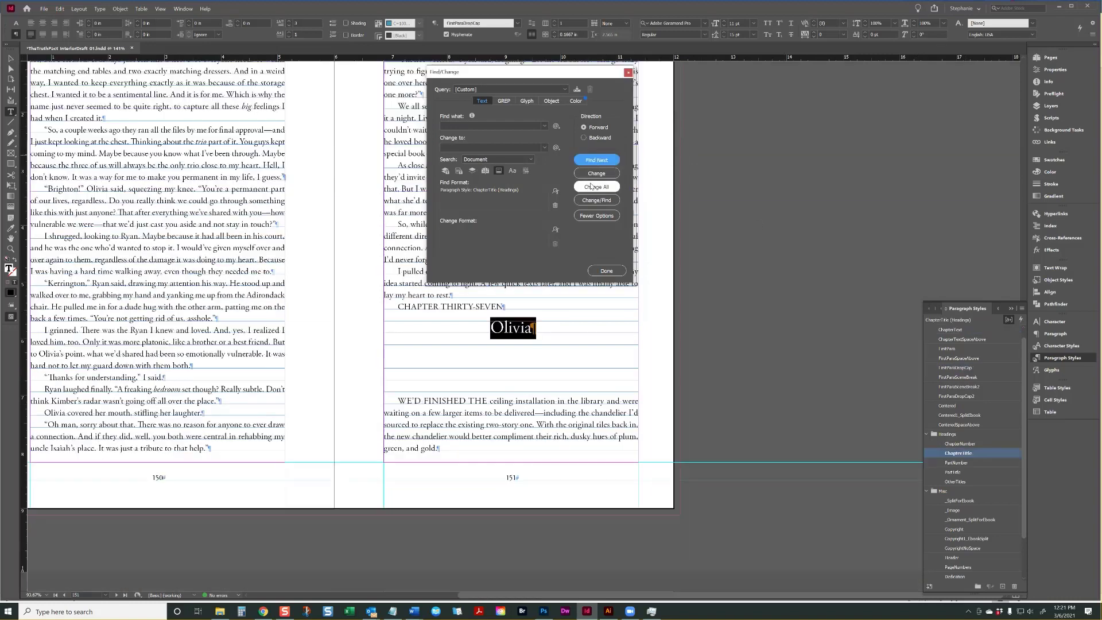
pyautogui.click(569, 347)
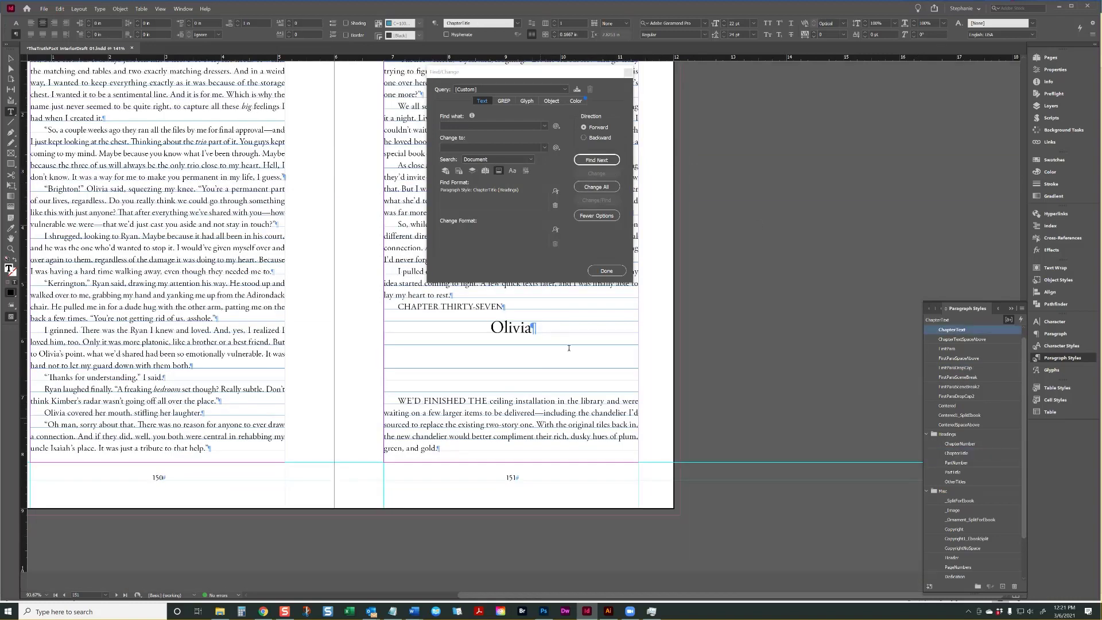
pyautogui.click(946, 368)
pyautogui.click(597, 159)
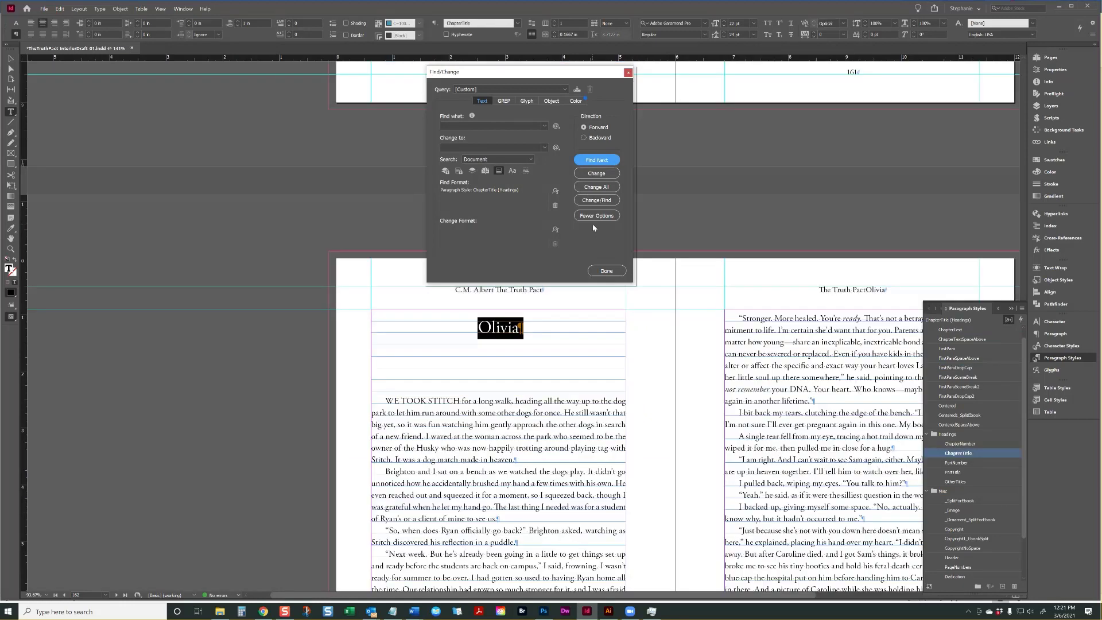
pyautogui.click(526, 424)
pyautogui.click(957, 368)
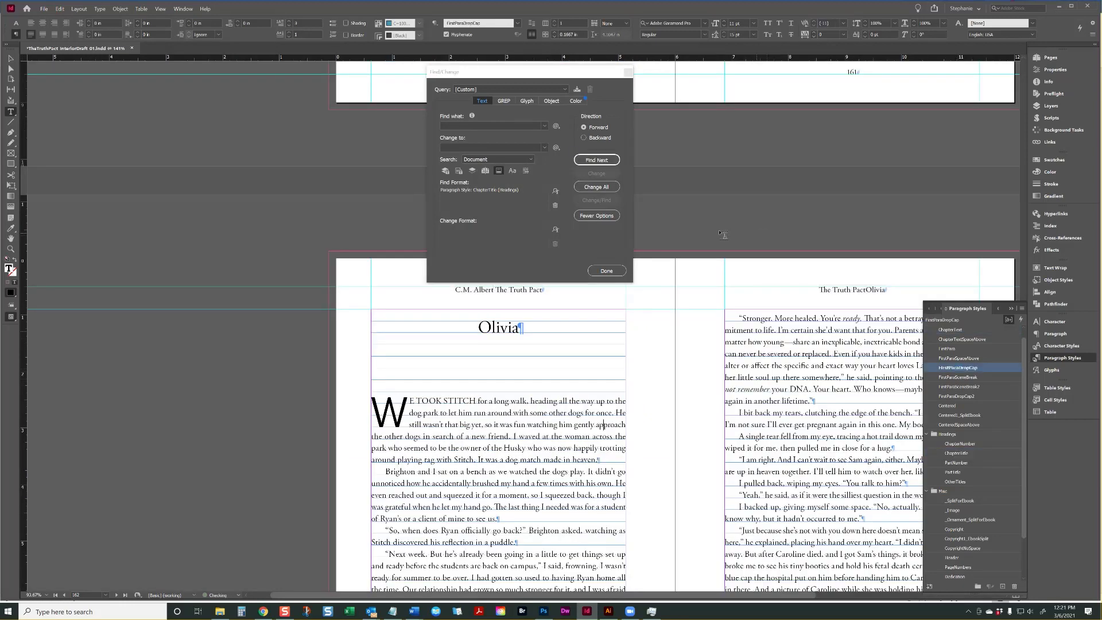
# - Apply FirstParaDropCap to Chapter Forty's opening paragraph and to the following chapter's opening paragraph, "I HEARD THE TAIL"
pyautogui.click(596, 160)
pyautogui.moveTo(530, 414); pyautogui.dragTo(528, 425)
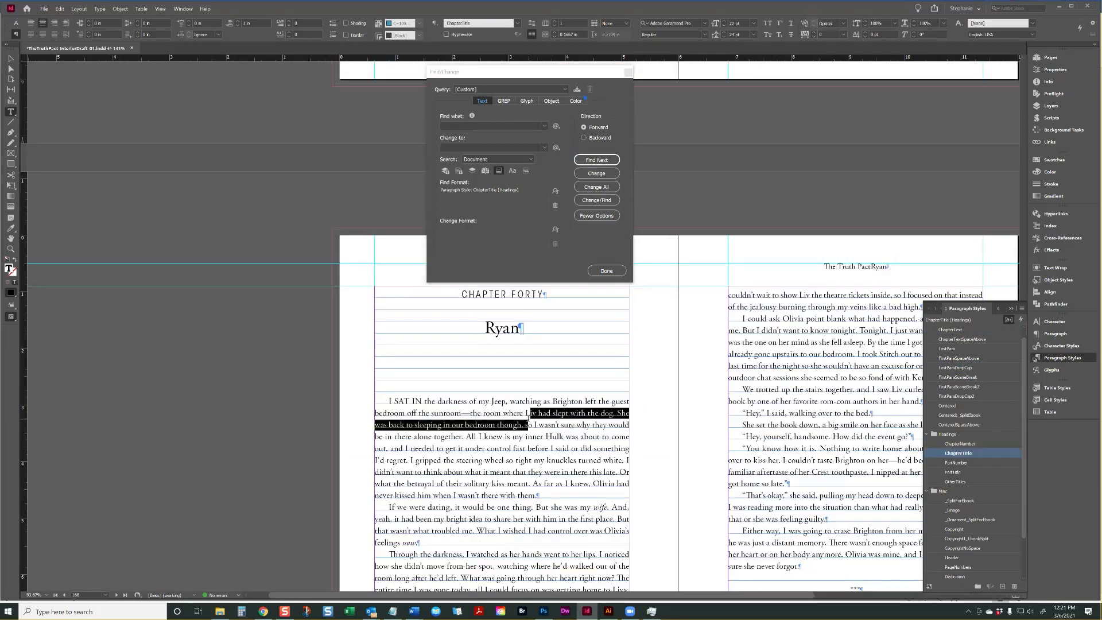
pyautogui.click(525, 425)
pyautogui.click(958, 368)
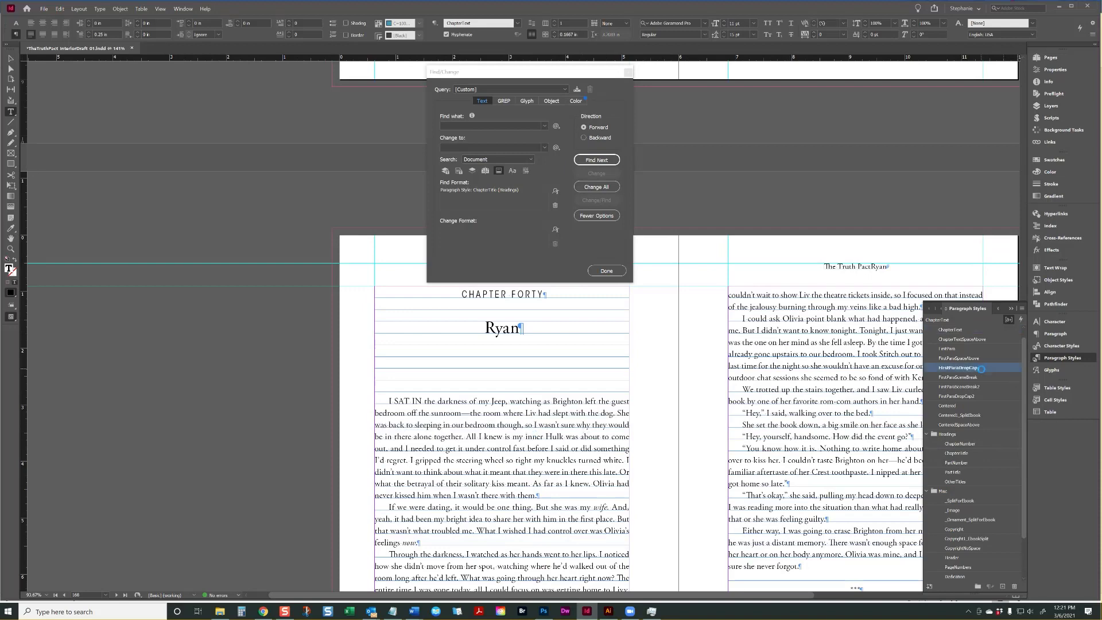
pyautogui.click(597, 160)
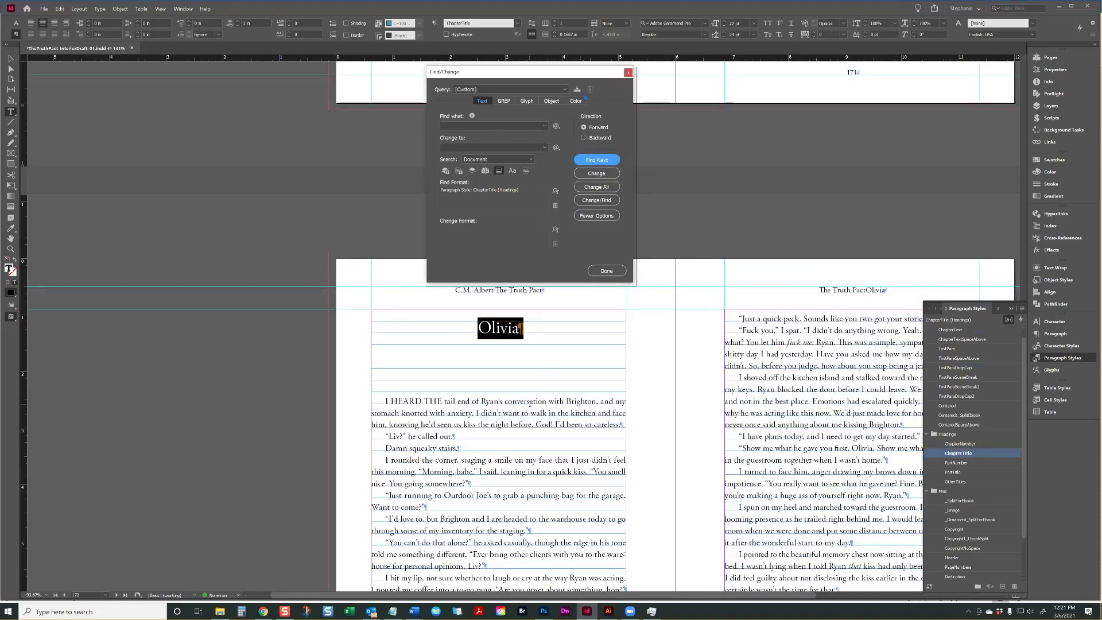
pyautogui.click(958, 368)
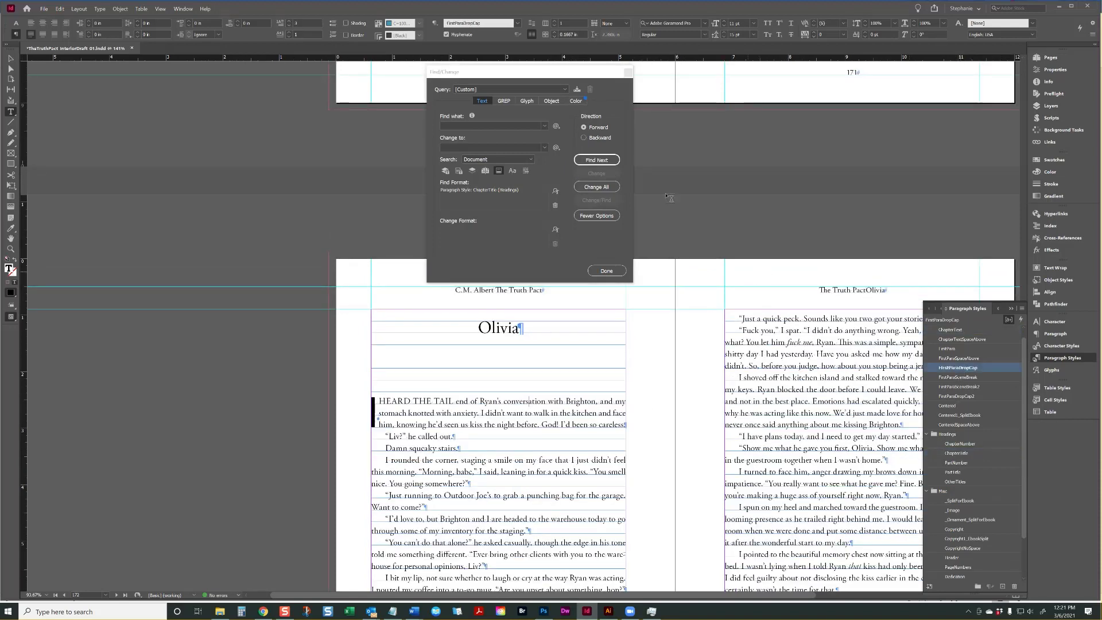
# - Find the Chapter Forty-Three and Chapter Forty-Four titles and apply the FirstParaDropCap style to both opening paragraphs
pyautogui.click(610, 160)
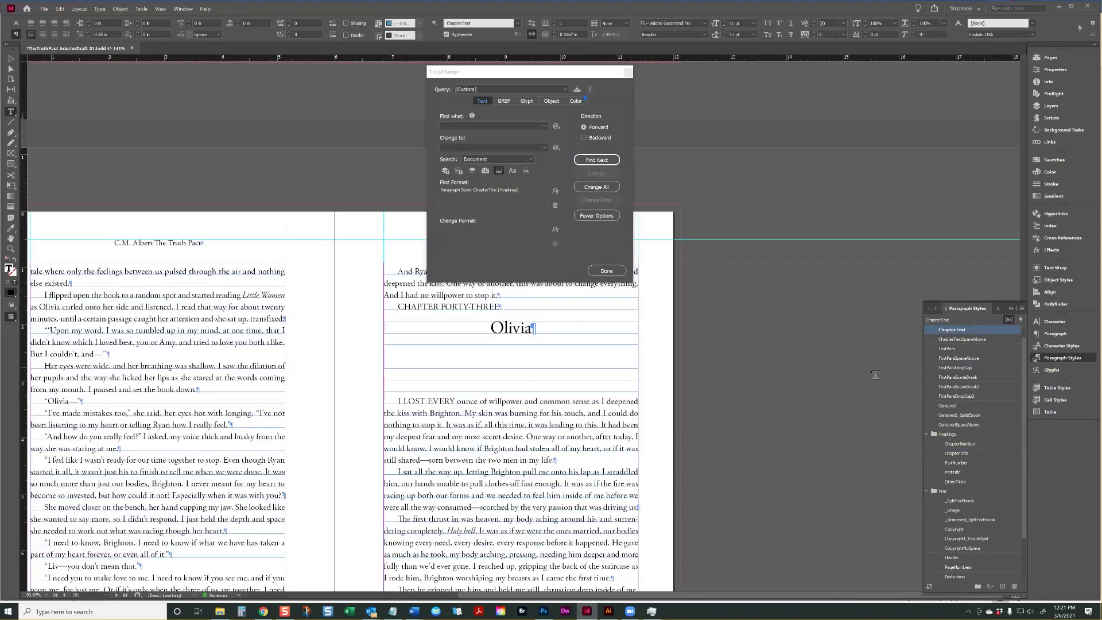
pyautogui.click(951, 368)
pyautogui.click(596, 161)
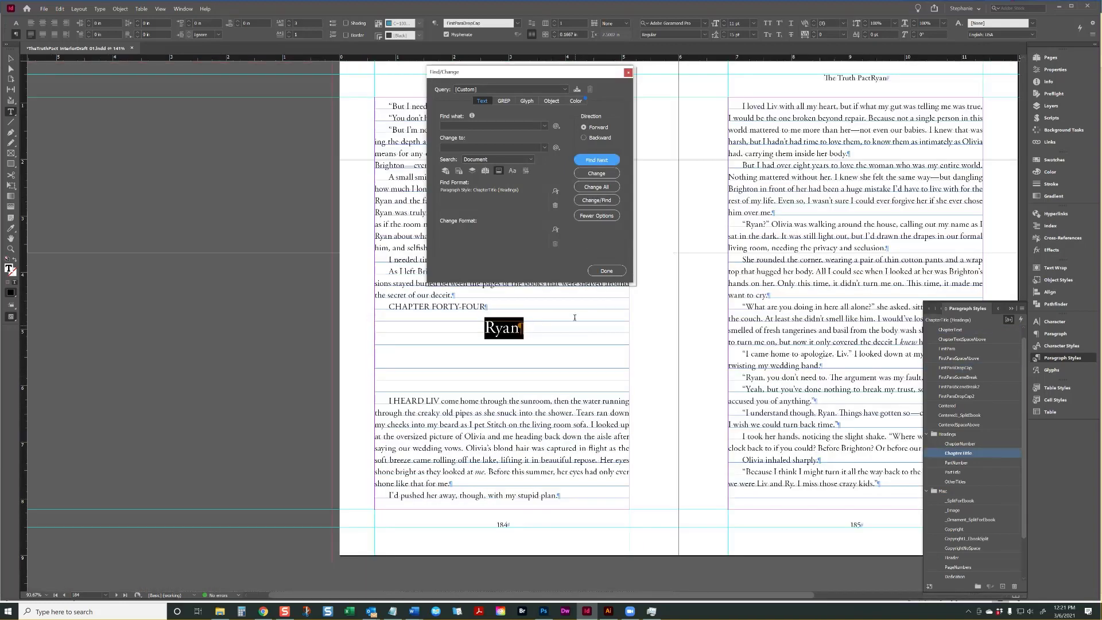
pyautogui.click(906, 389)
pyautogui.click(958, 367)
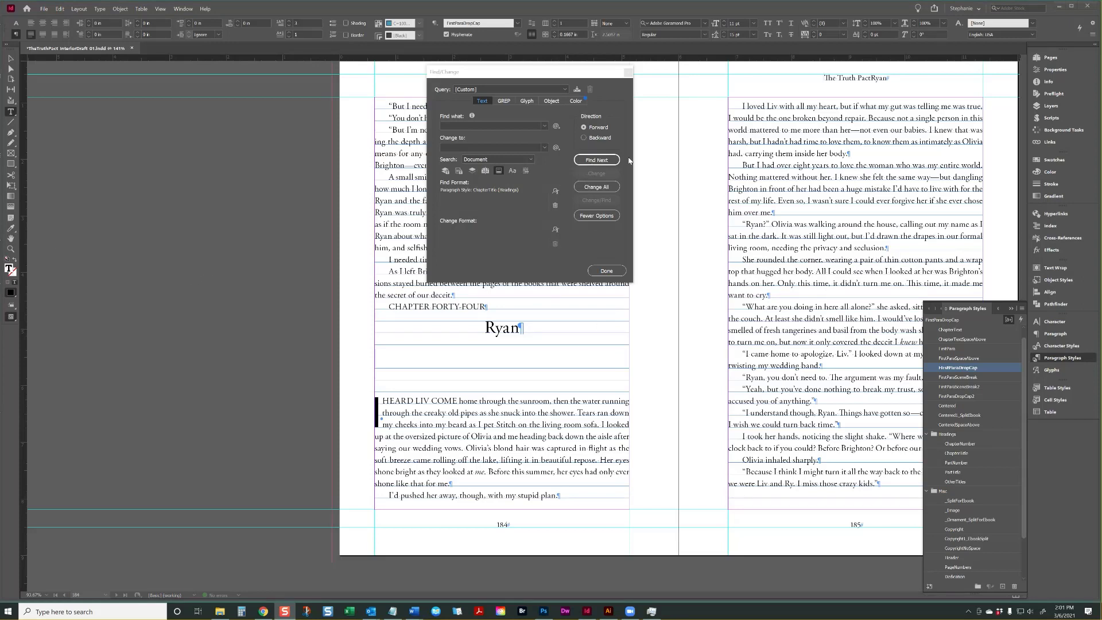
# - Apply FirstParaDropCap to the opening paragraphs "THEY SAY PAIN" in Chapter Forty-Five and "THE FUNNY THING", continuing the title search to the Prologue
pyautogui.click(611, 158)
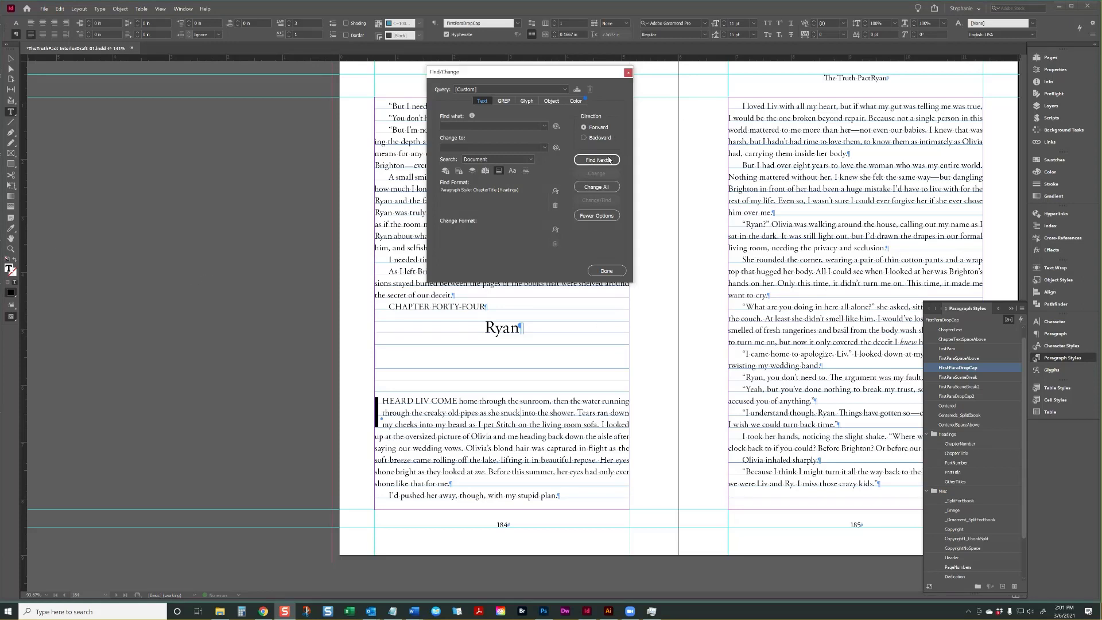
pyautogui.click(859, 392)
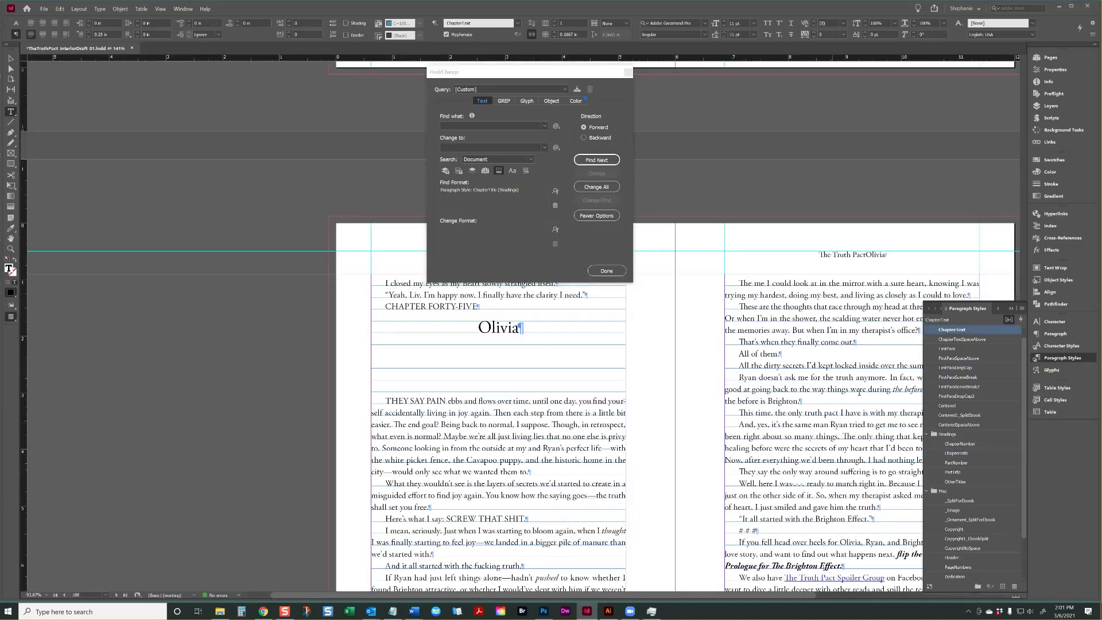
pyautogui.click(611, 161)
pyautogui.click(503, 401)
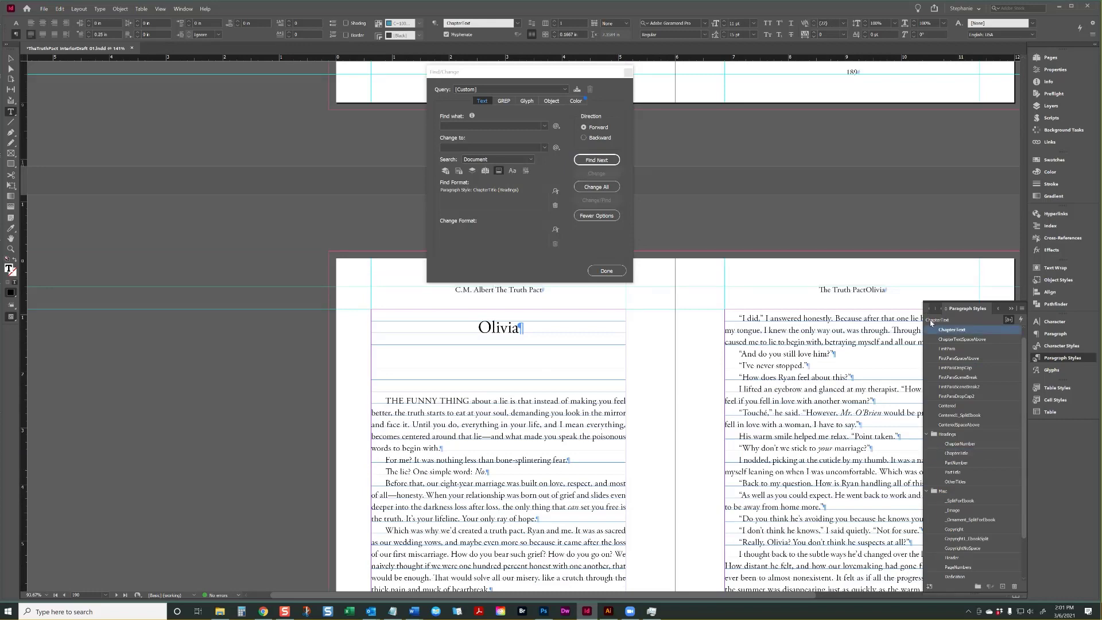
pyautogui.click(960, 358)
pyautogui.click(596, 160)
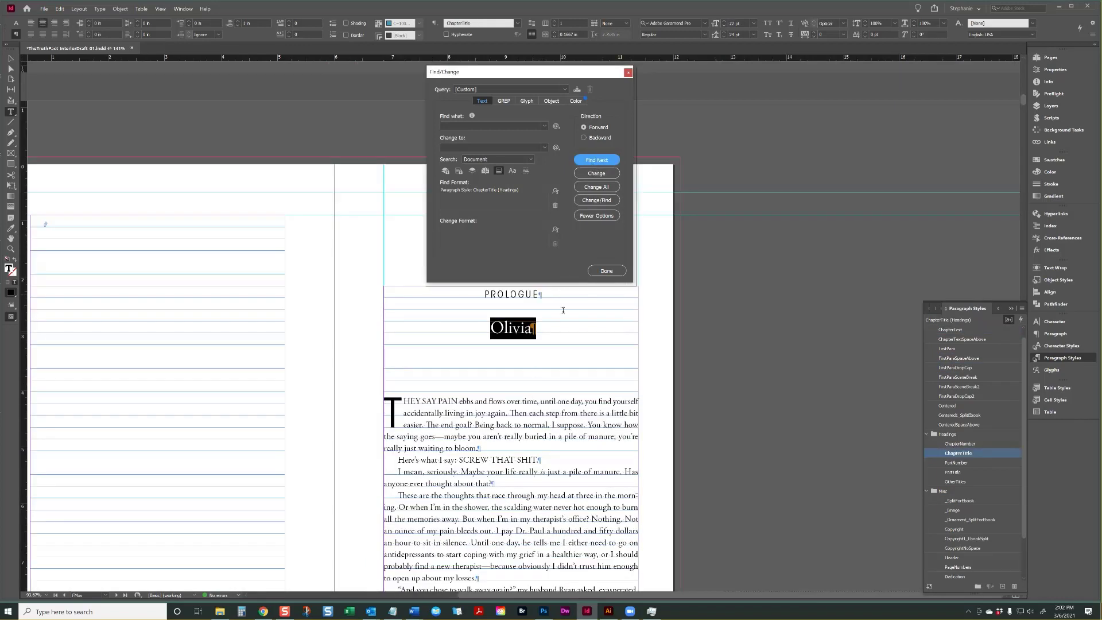
pyautogui.click(755, 343)
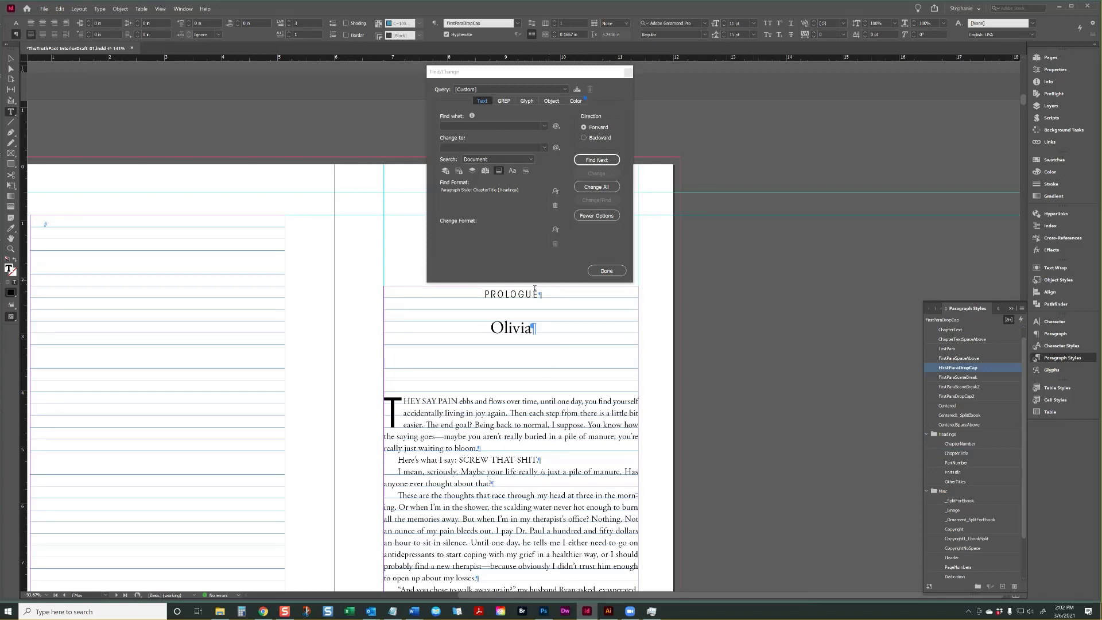
# - Change the search's find format to the SceneBreak paragraph style
pyautogui.click(555, 191)
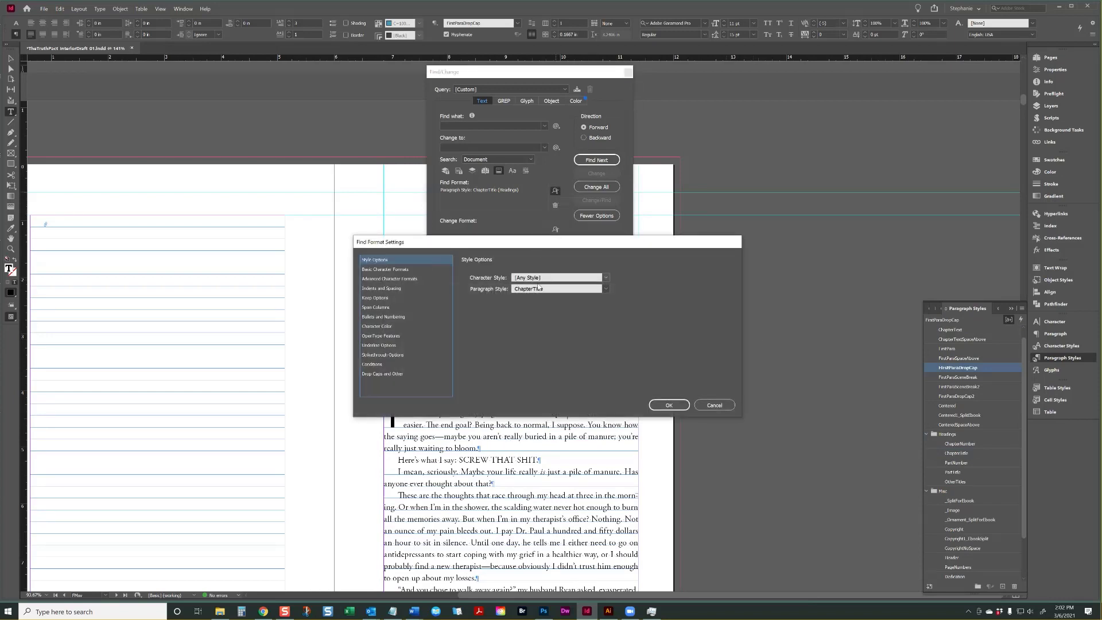
pyautogui.click(540, 290)
pyautogui.scroll(-3, 547, 454)
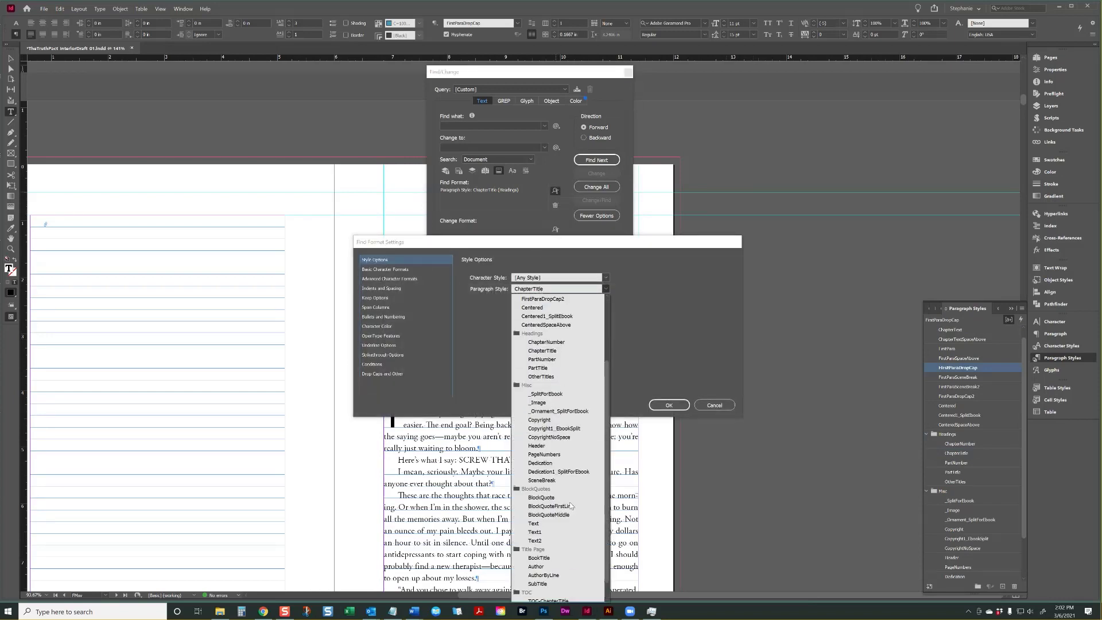
pyautogui.click(542, 481)
pyautogui.click(668, 406)
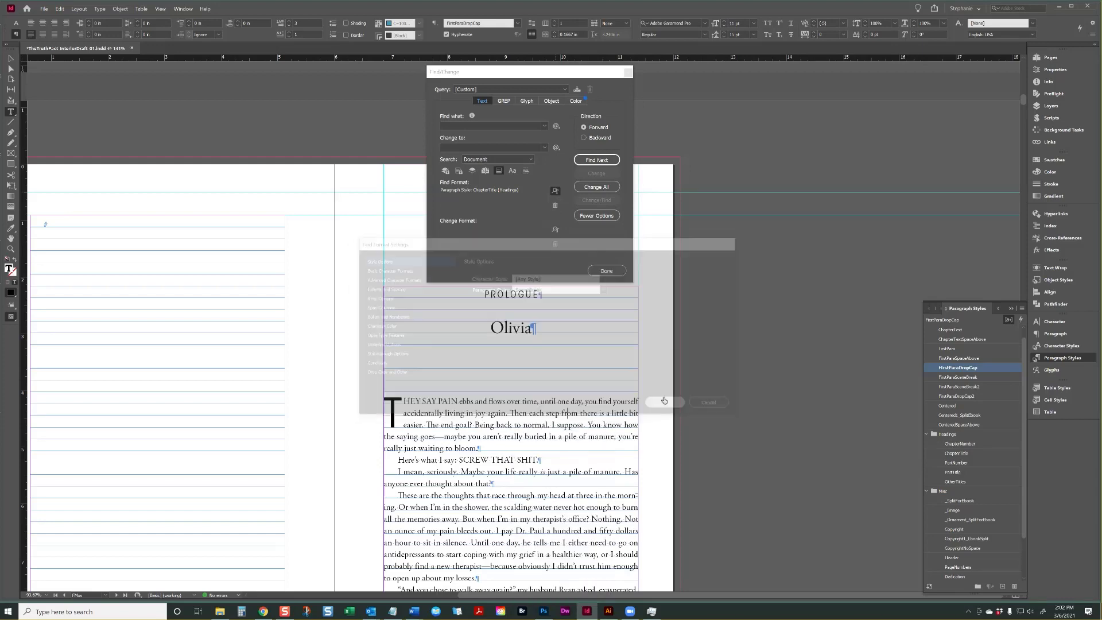
# - Find the first three scene breaks and check the paragraph style of the text that follows them
pyautogui.click(608, 163)
pyautogui.click(519, 379)
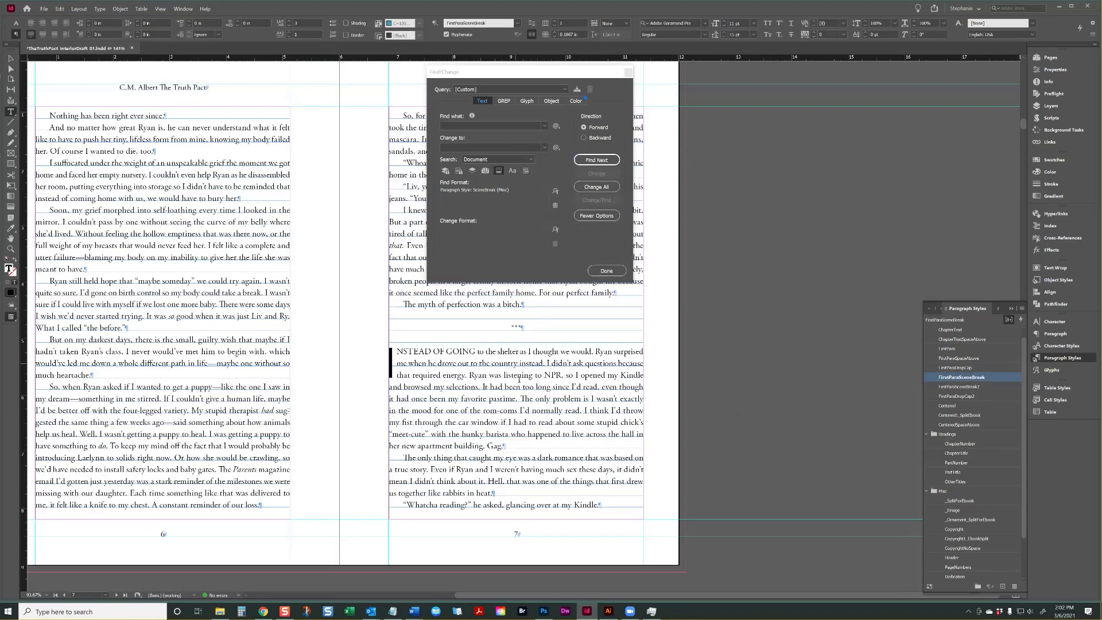
pyautogui.click(592, 159)
pyautogui.click(542, 342)
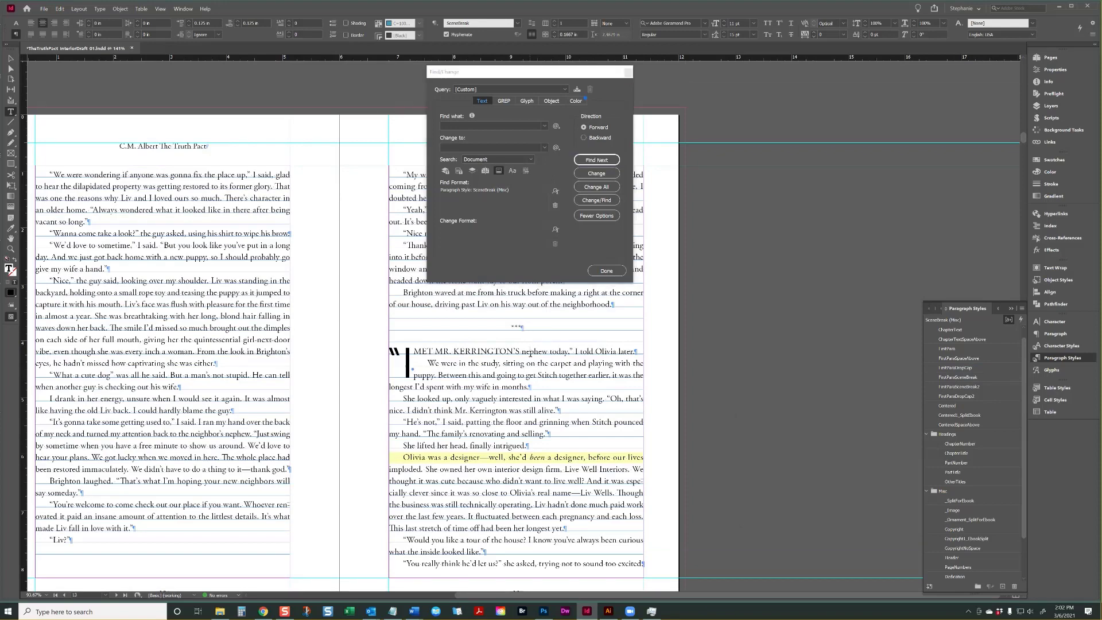
pyautogui.click(596, 159)
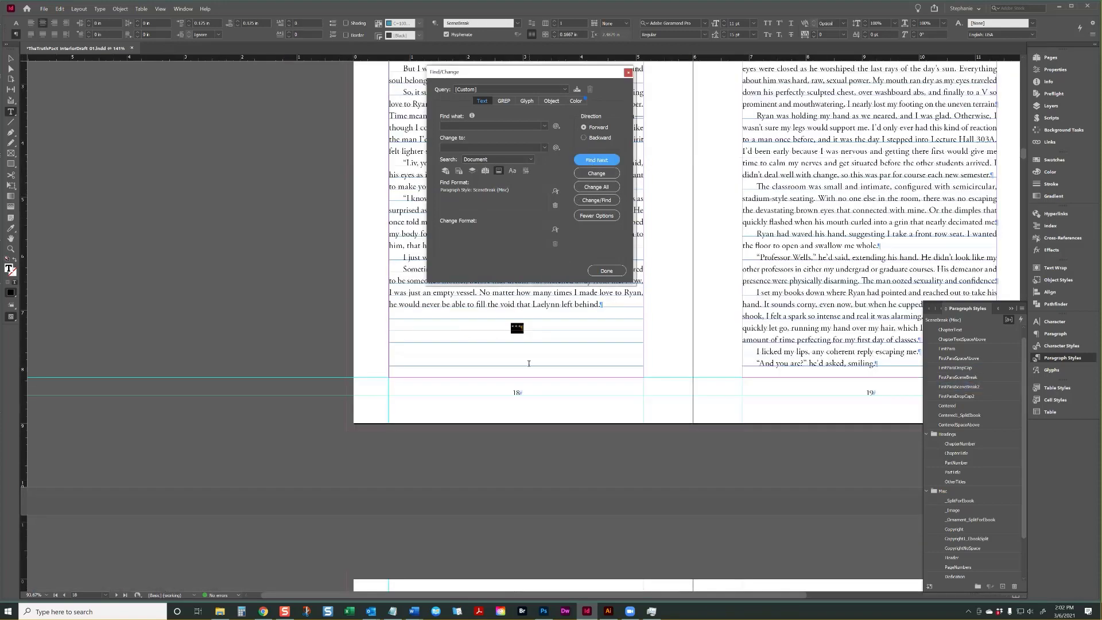
pyautogui.scroll(3, 732, 294)
pyautogui.click(807, 187)
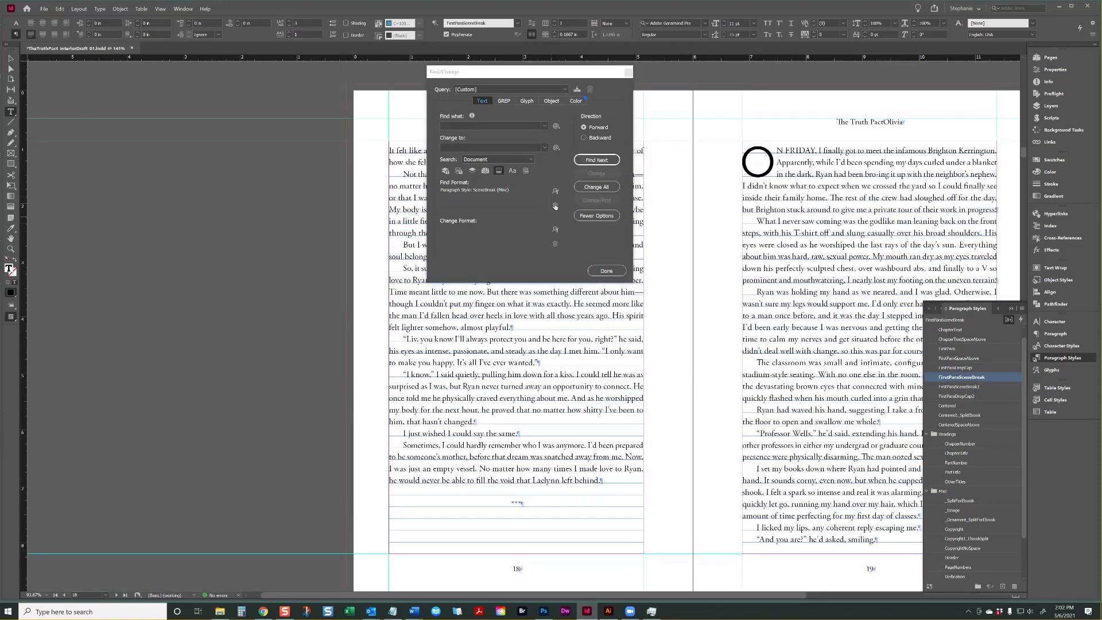
# - Find the next two scene breaks and apply FirstParaSceneBreak to the paragraphs starting "AFTER OUR NEIGHBOR" and "I FINALLY GAVE"
pyautogui.click(584, 164)
pyautogui.click(748, 354)
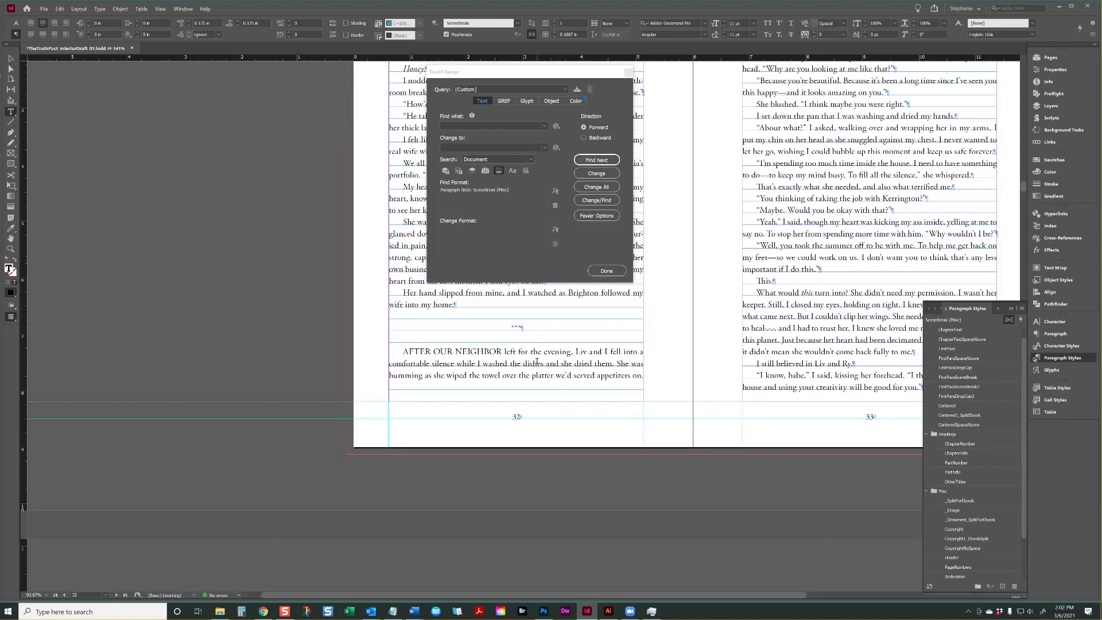
pyautogui.click(957, 378)
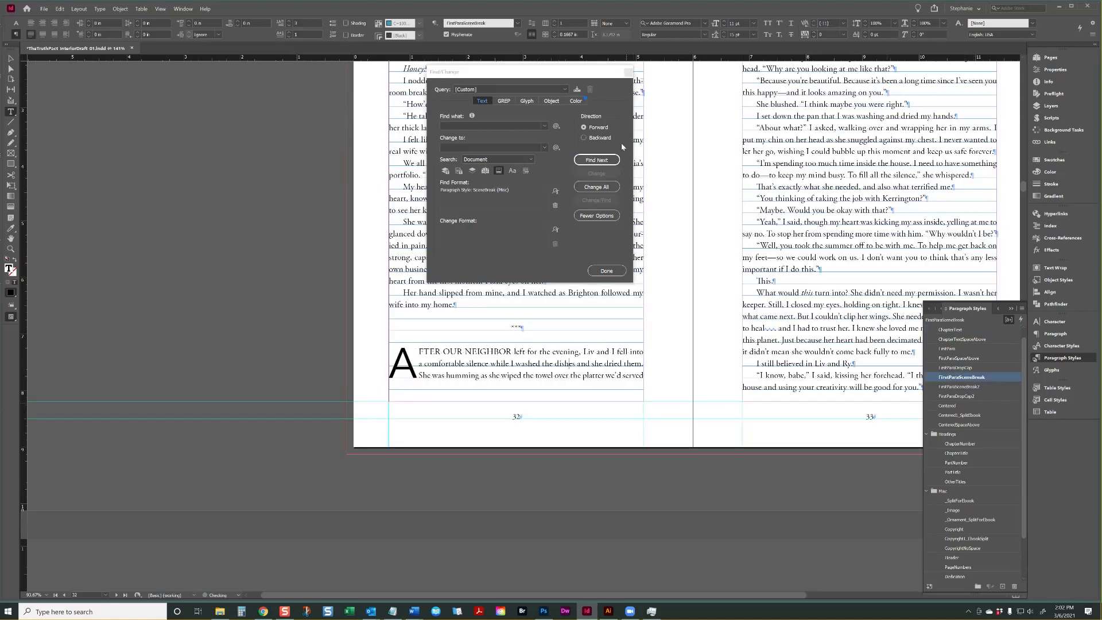
pyautogui.click(596, 160)
pyautogui.scroll(-3, 691, 258)
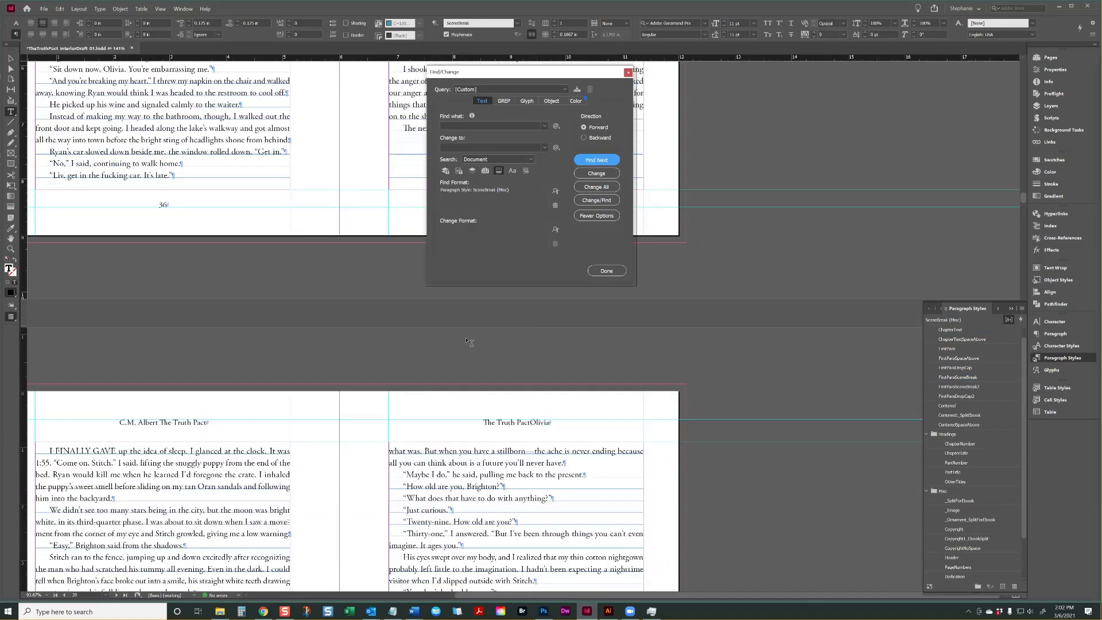
pyautogui.click(687, 370)
pyautogui.click(956, 377)
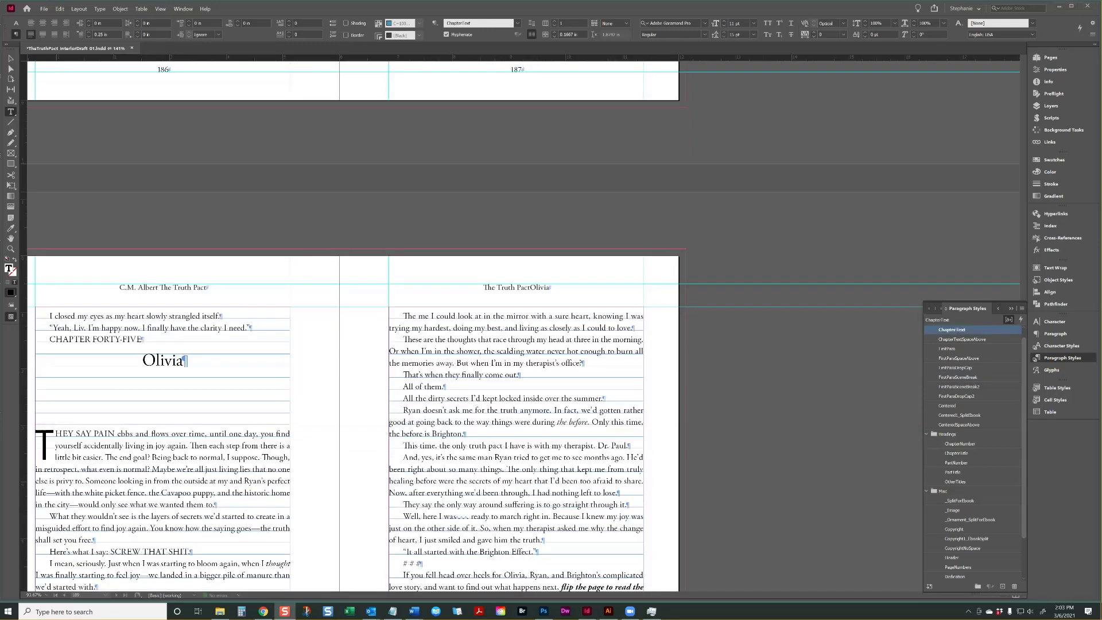
# - Start a new GREP search for the unstyled chapter number lines, replacing the old find pattern with "CHAPTER" followed by a space
pyautogui.scroll(-3, 390, 403)
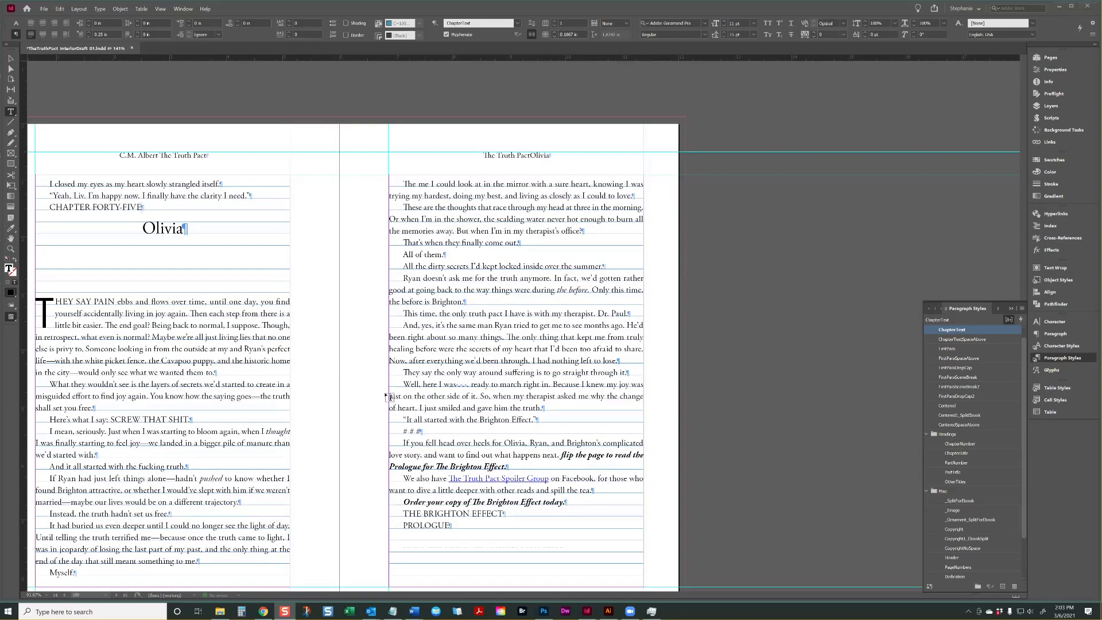
pyautogui.scroll(3, 389, 403)
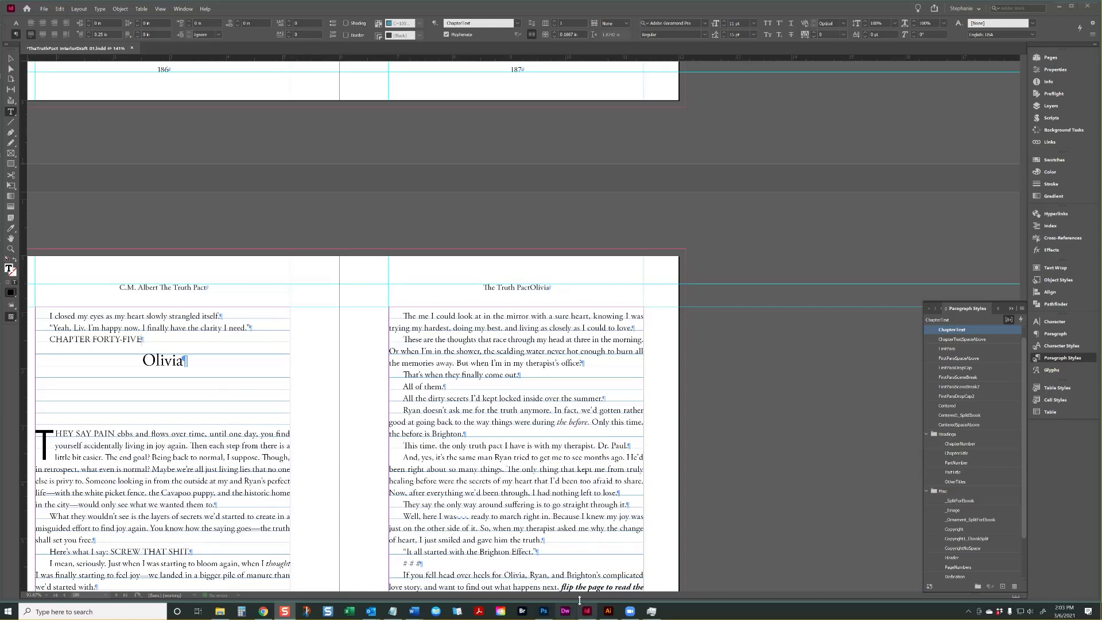
pyautogui.hscroll(-5, 431, 567)
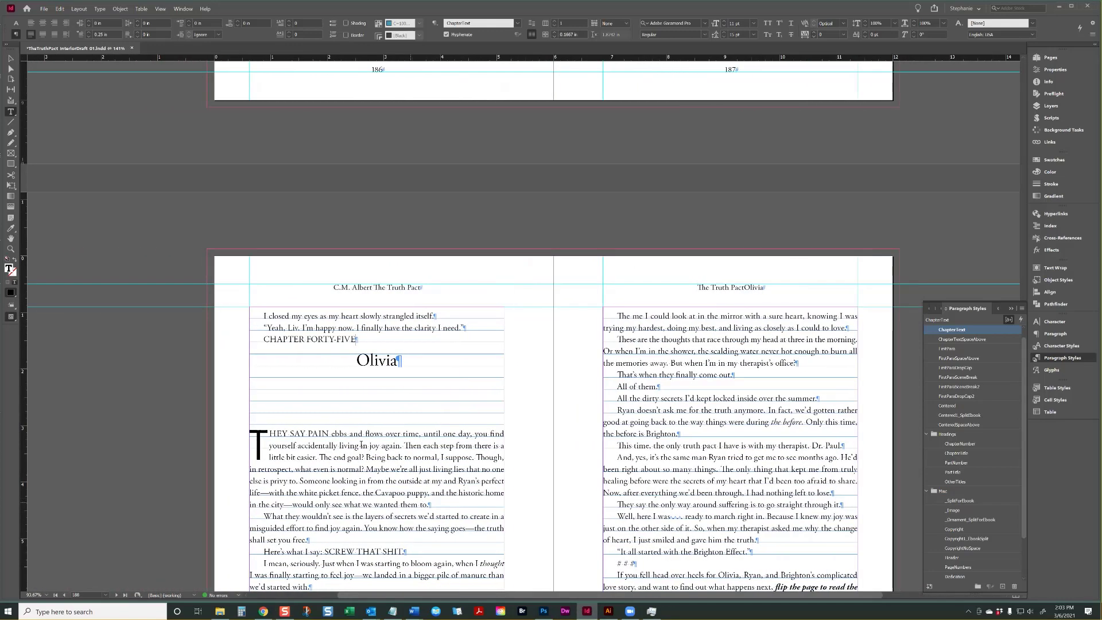
pyautogui.tripleClick(297, 339)
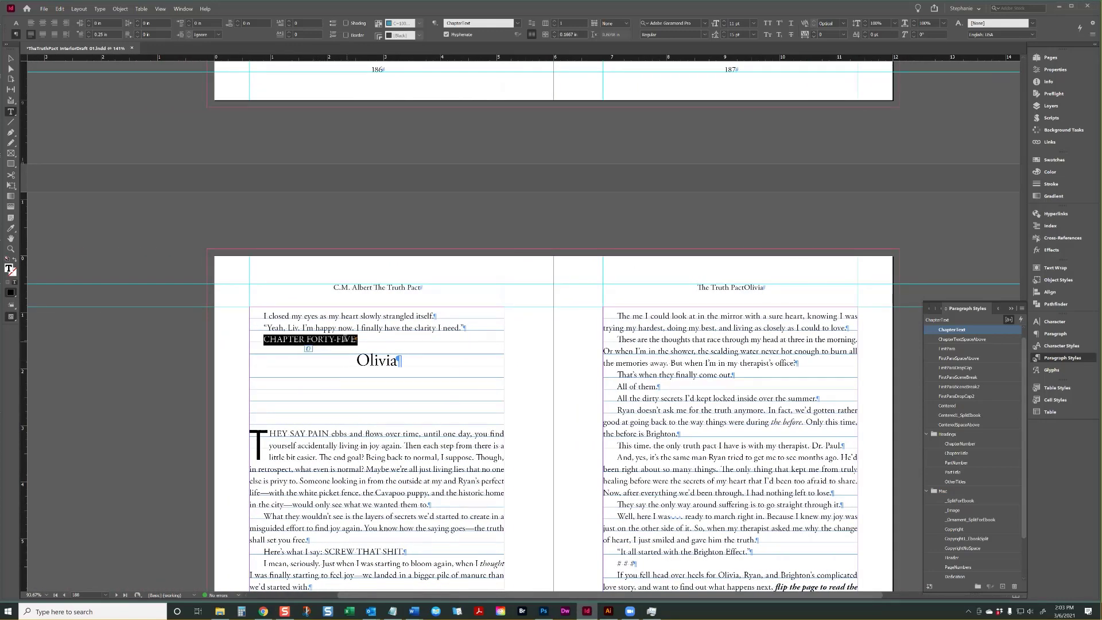
pyautogui.click(364, 337)
pyautogui.hotkey('ctrl', 'f')
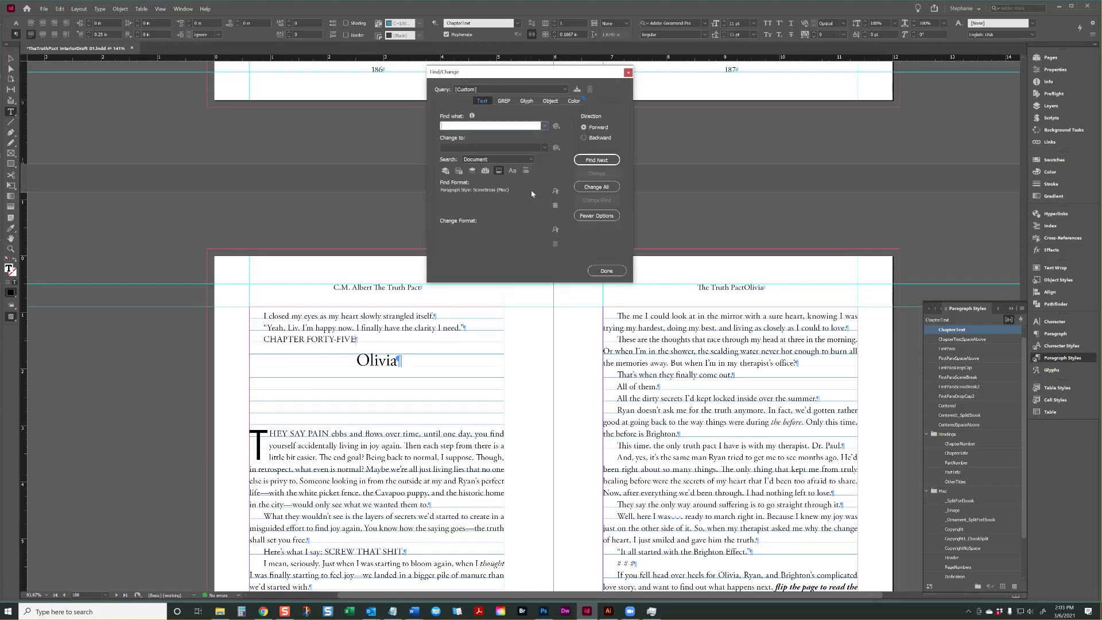
pyautogui.click(503, 101)
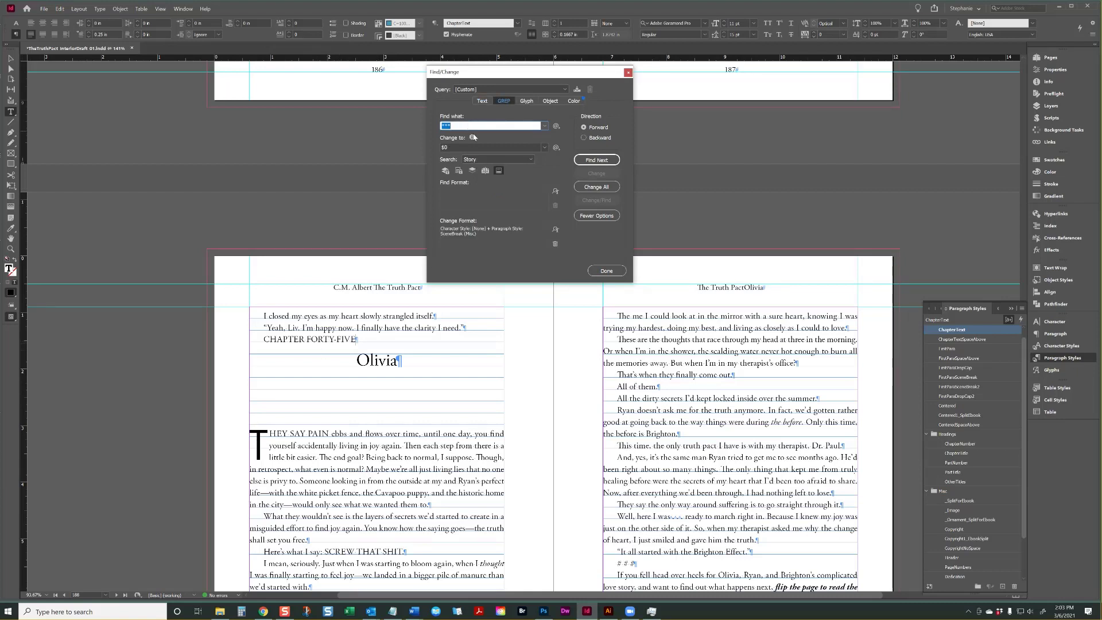
pyautogui.press('BackSpace')
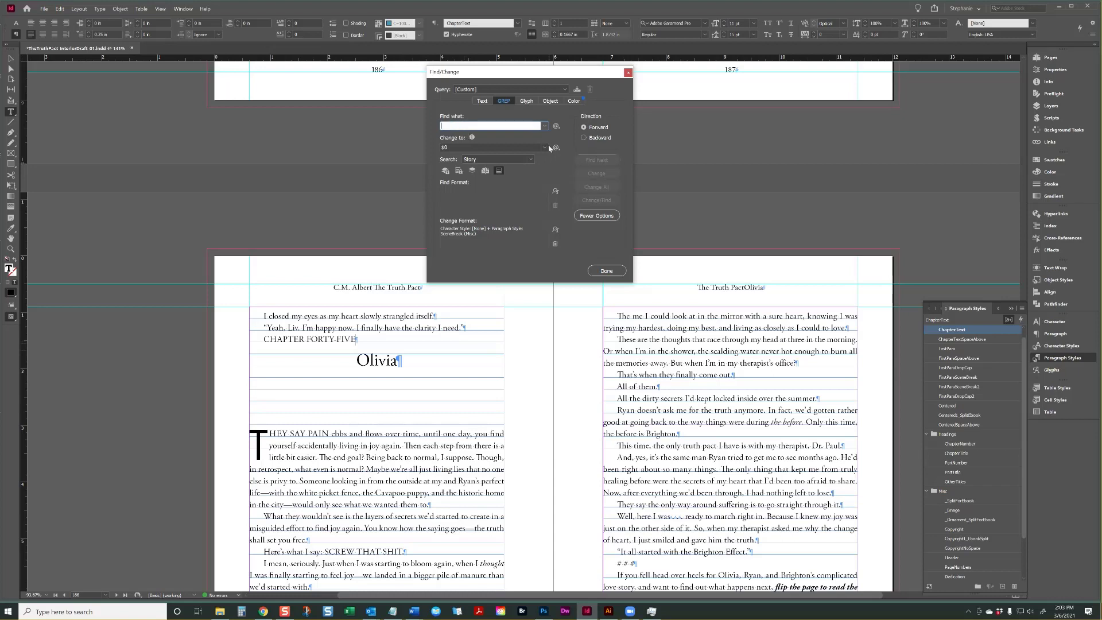
pyautogui.click(556, 127)
pyautogui.click(476, 125)
pyautogui.write('CHAPTER')
# - Extend the GREP find pattern with the Any Letter wildcard, repeated one or more times
pyautogui.click(556, 127)
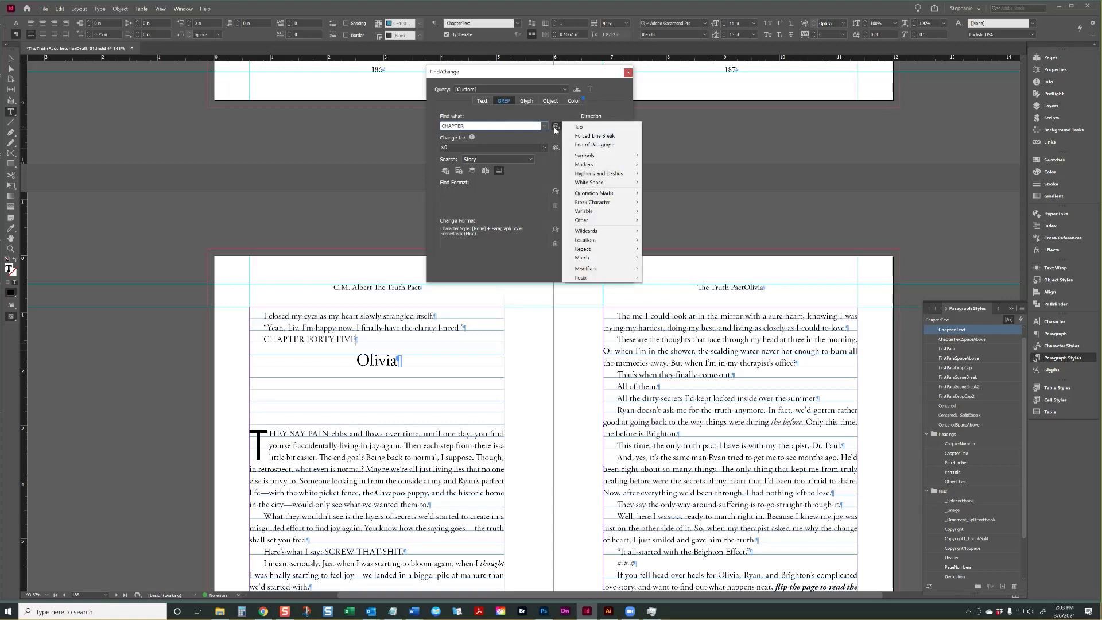
pyautogui.moveTo(620, 231)
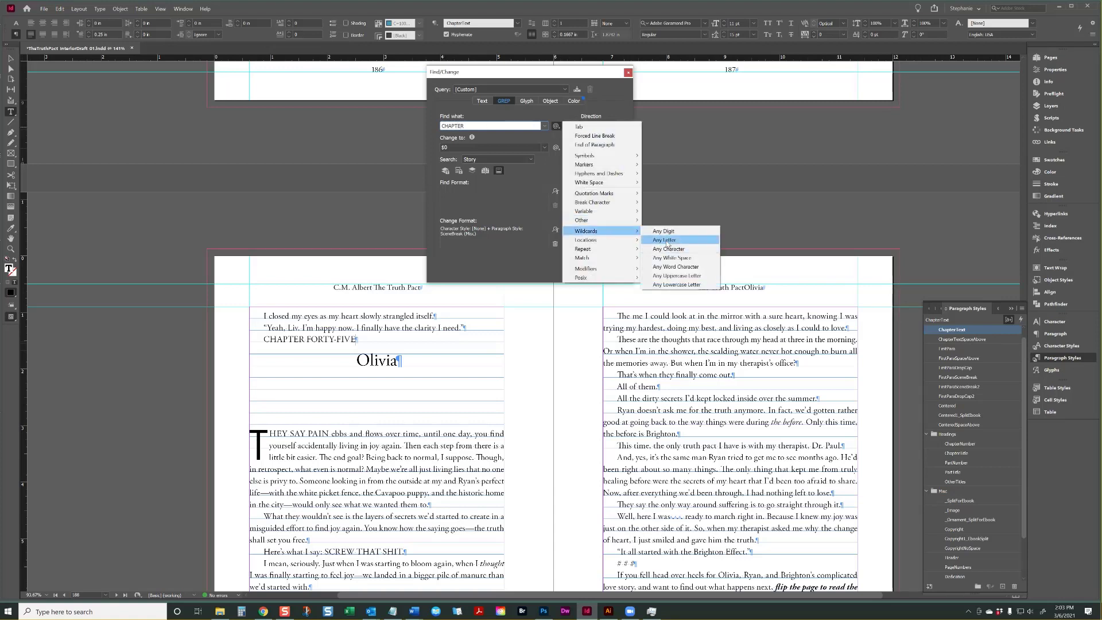
pyautogui.click(664, 240)
pyautogui.click(556, 127)
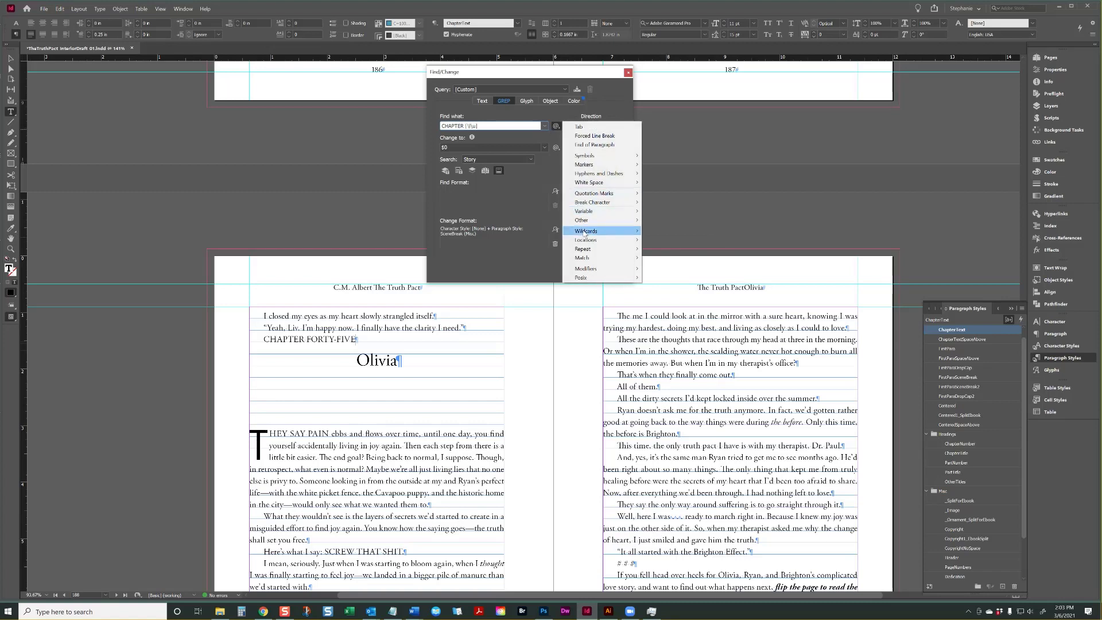
pyautogui.moveTo(603, 249)
pyautogui.click(672, 266)
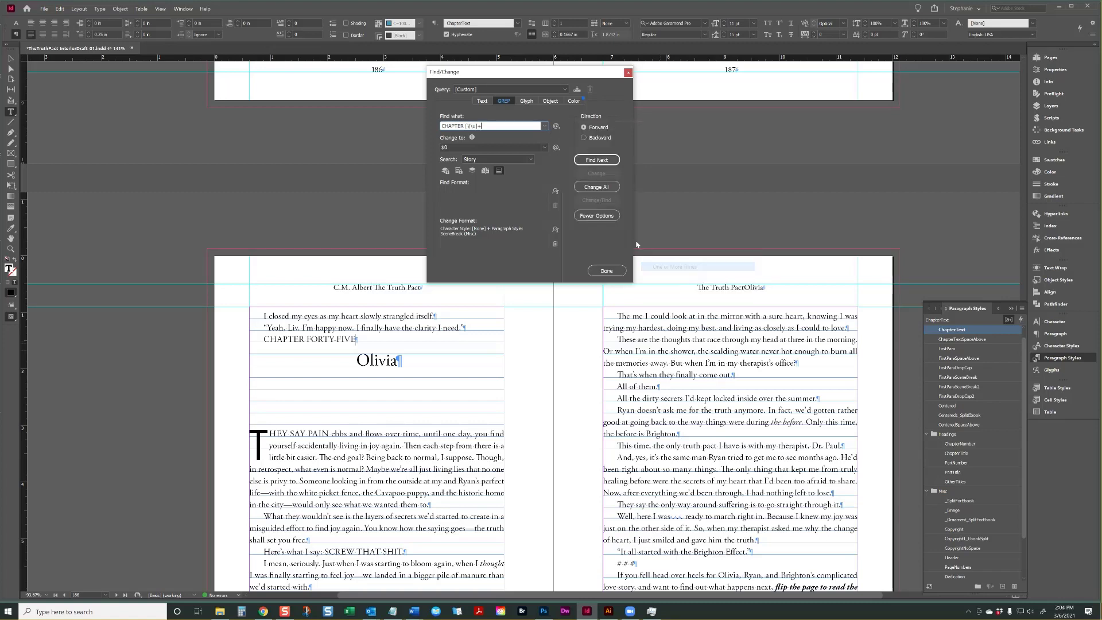
# - Add an en dash to the GREP find pattern and review the other hyphen and dash options
pyautogui.click(557, 127)
pyautogui.moveTo(598, 174)
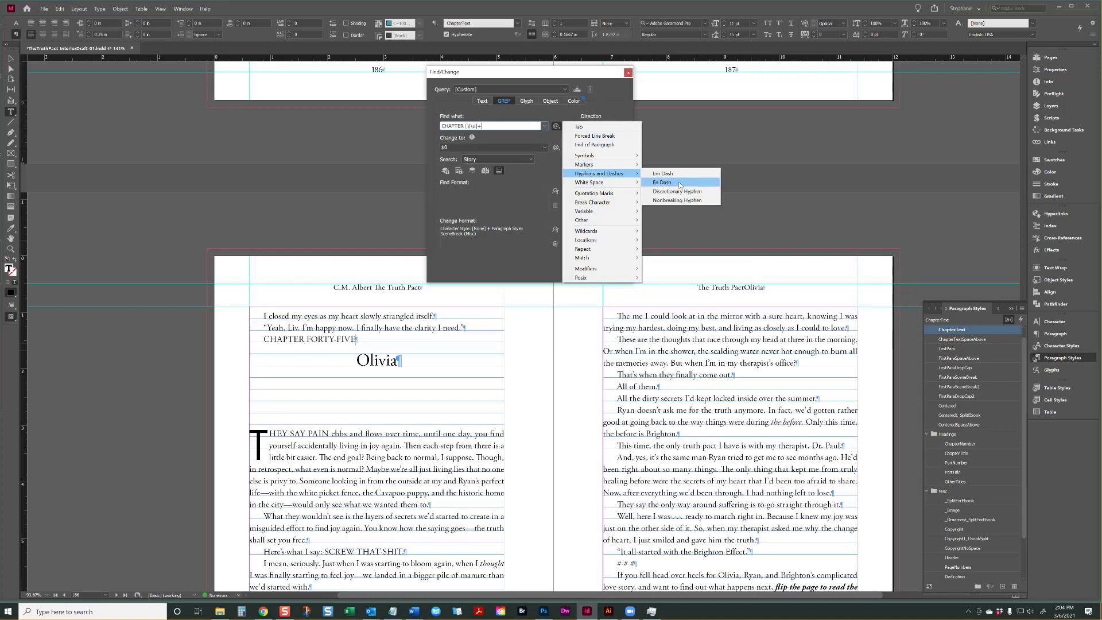
pyautogui.click(680, 183)
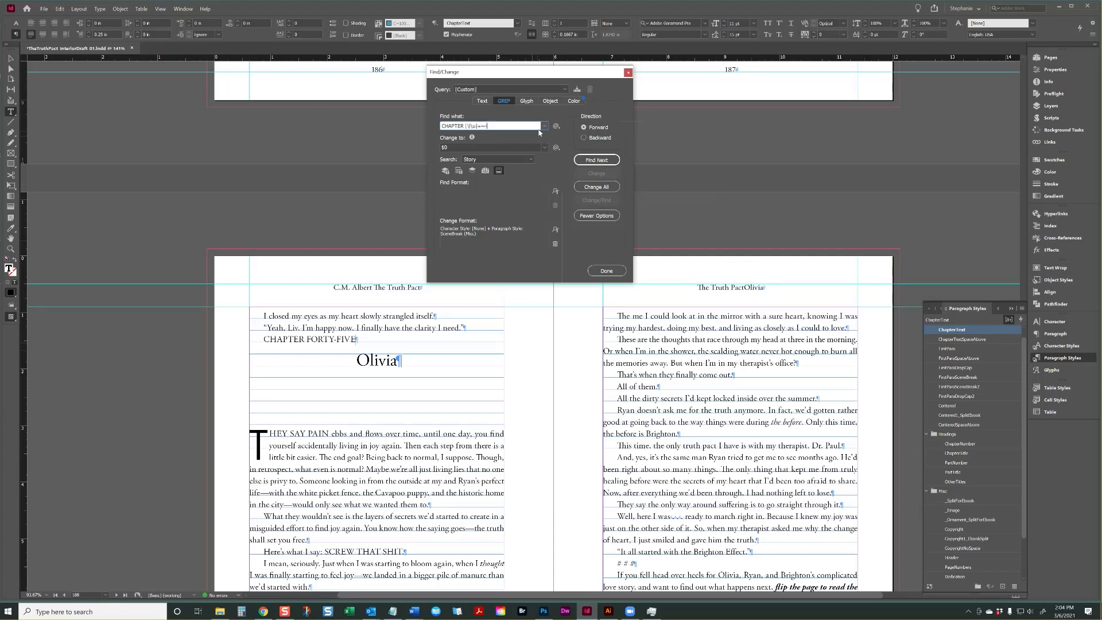
pyautogui.click(555, 126)
pyautogui.moveTo(604, 176)
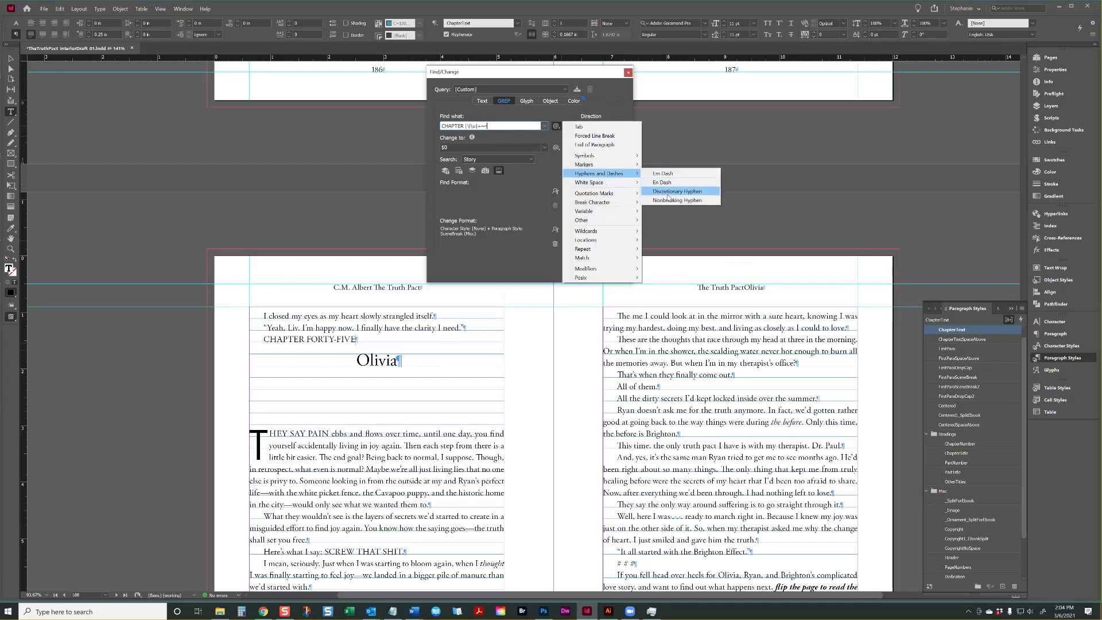
pyautogui.click(524, 139)
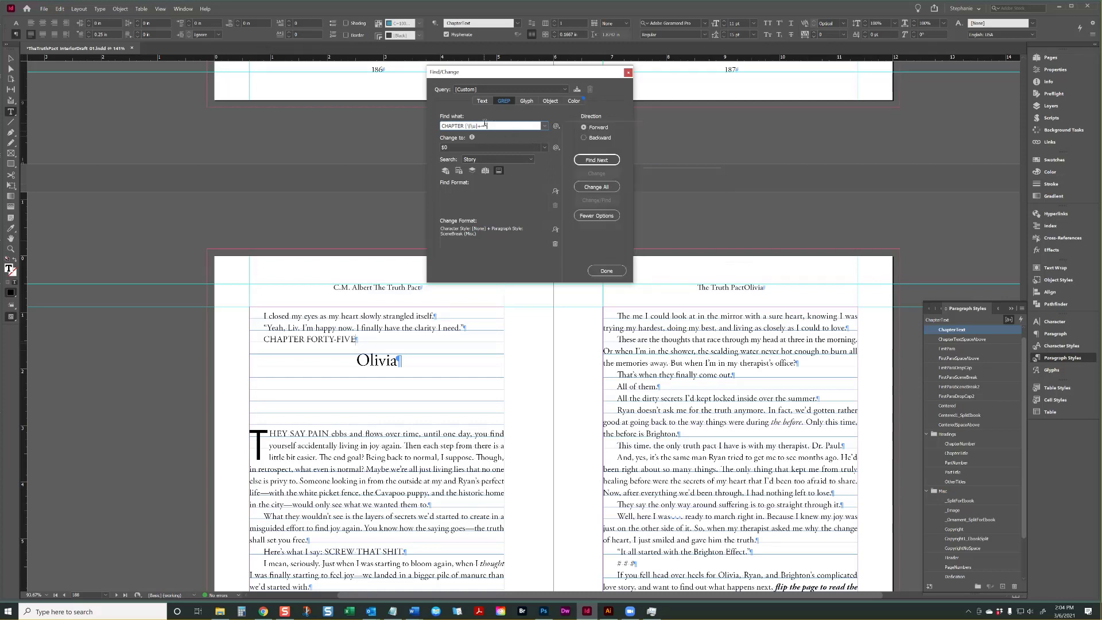
pyautogui.moveTo(484, 124); pyautogui.dragTo(482, 124)
pyautogui.click(515, 125)
pyautogui.moveTo(486, 125); pyautogui.dragTo(482, 123)
# - Complete the GREP find pattern with another Any Letter wildcard repeated one or more times and an end of paragraph
pyautogui.click(555, 127)
pyautogui.moveTo(609, 231)
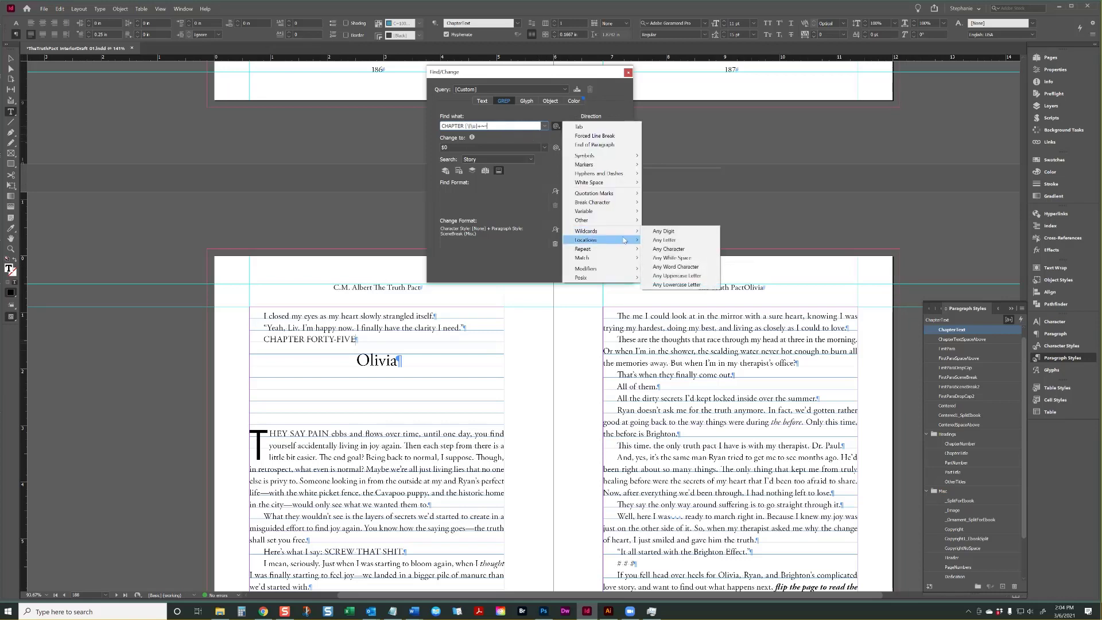
pyautogui.click(664, 240)
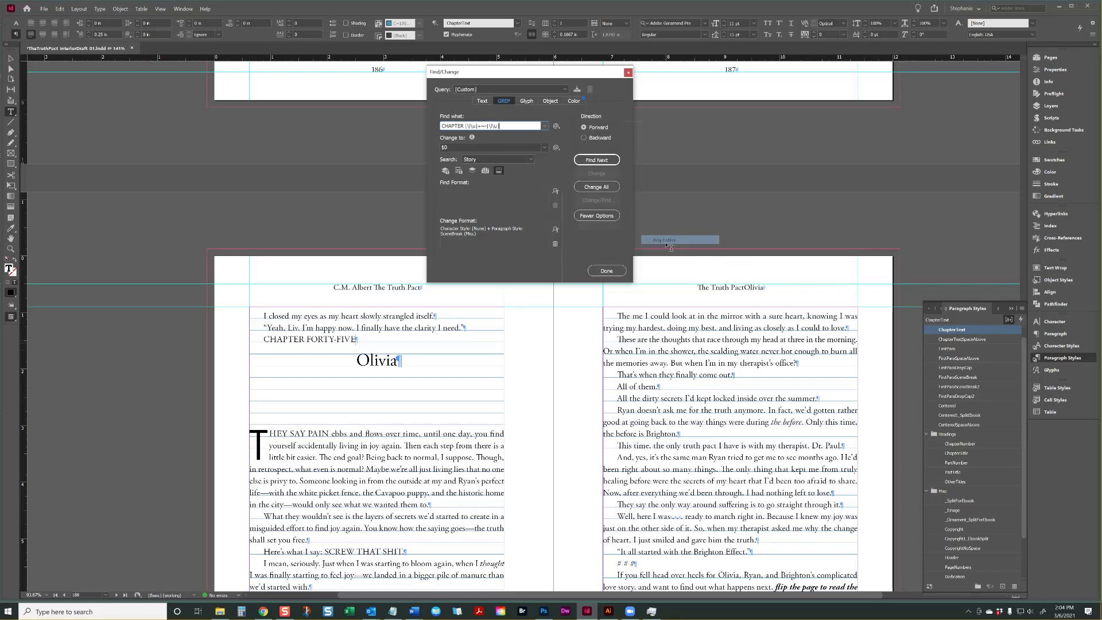
pyautogui.click(555, 126)
pyautogui.moveTo(592, 249)
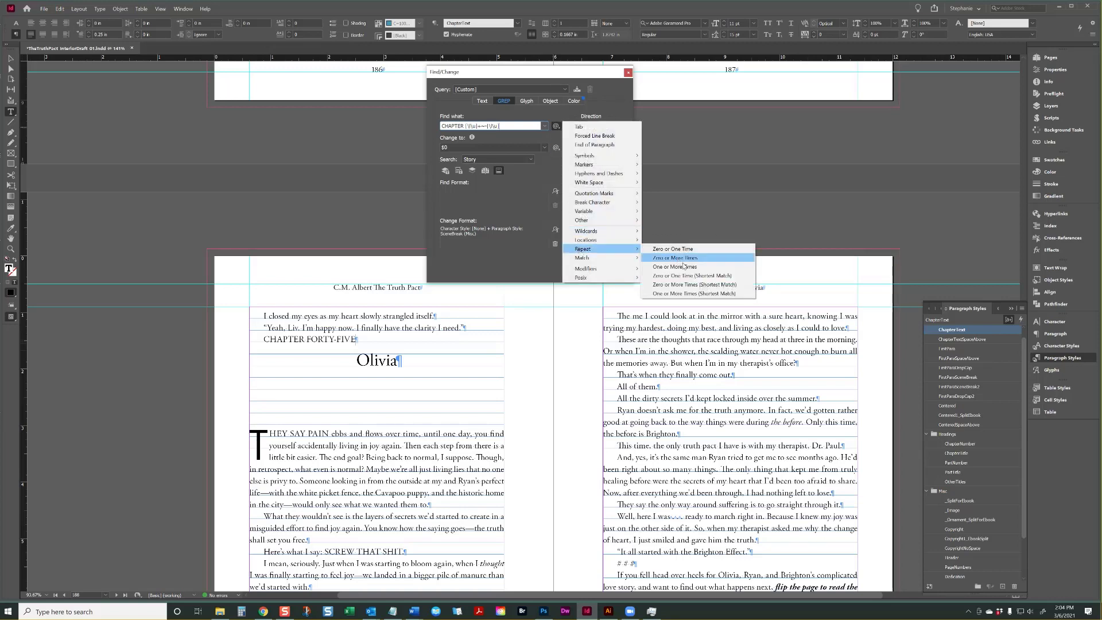
pyautogui.click(677, 265)
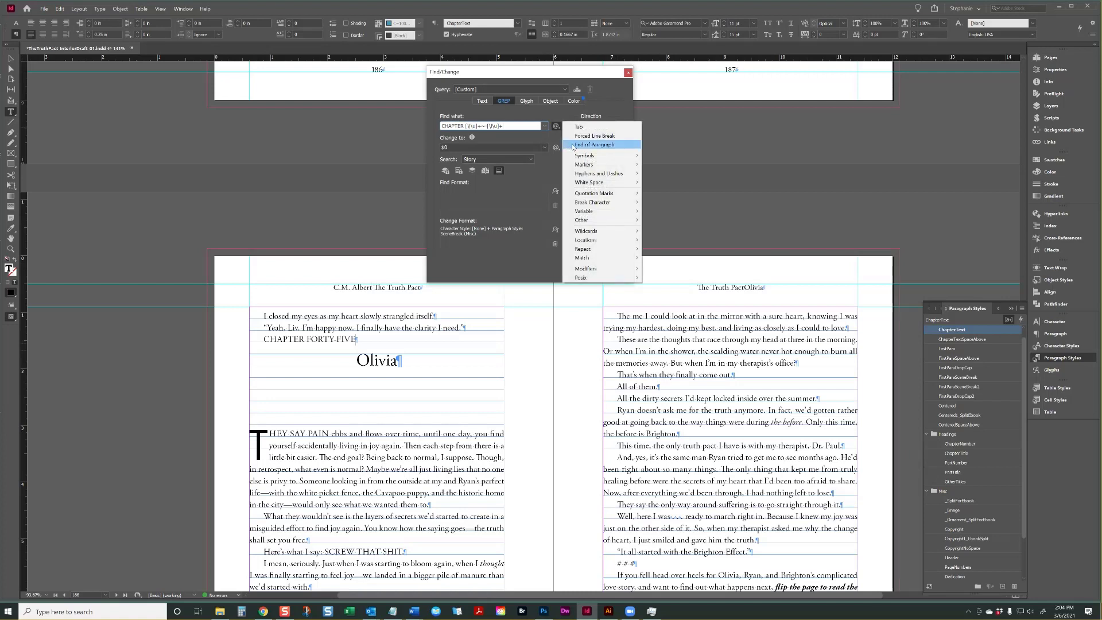
pyautogui.click(573, 145)
# - Set the GREP search's change format to the character style [None] and the paragraph style ChapterNumber
pyautogui.click(500, 146)
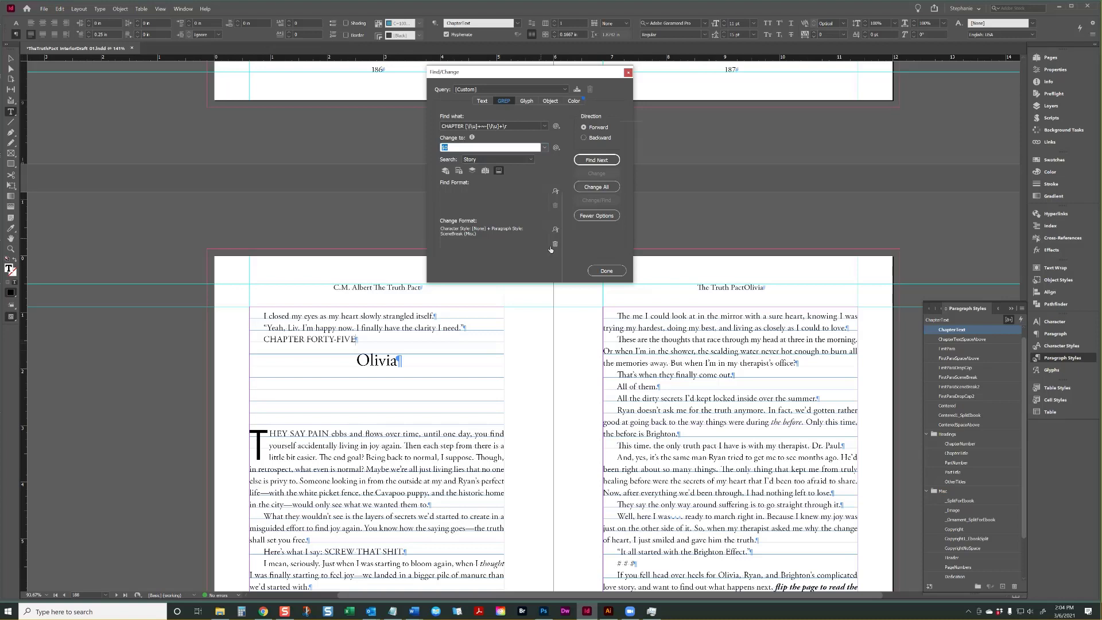
pyautogui.click(555, 229)
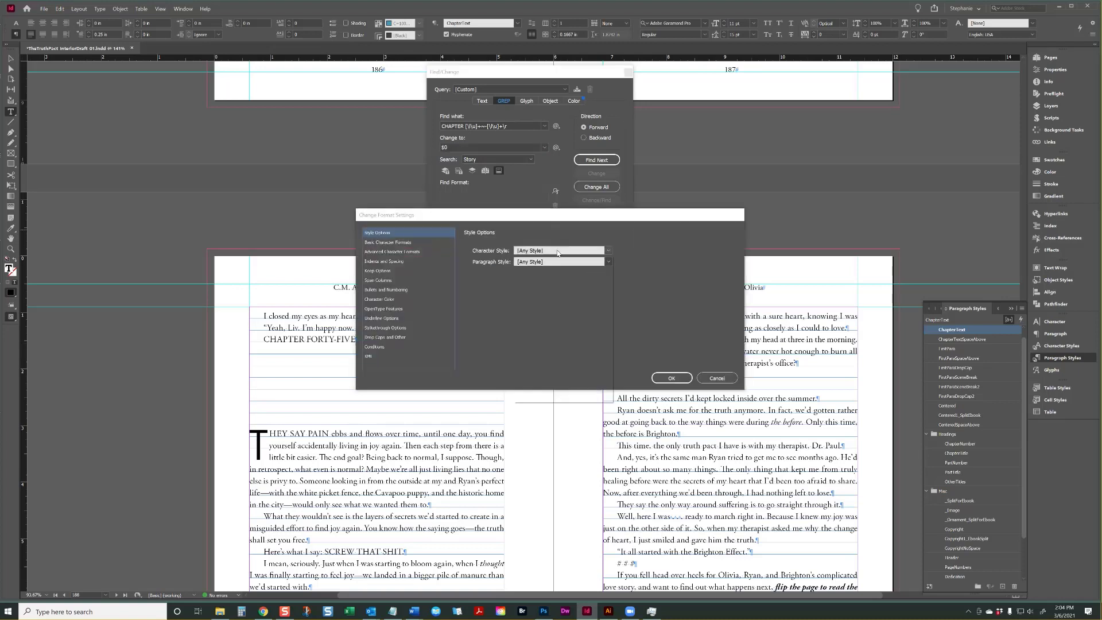
pyautogui.click(553, 250)
pyautogui.click(542, 268)
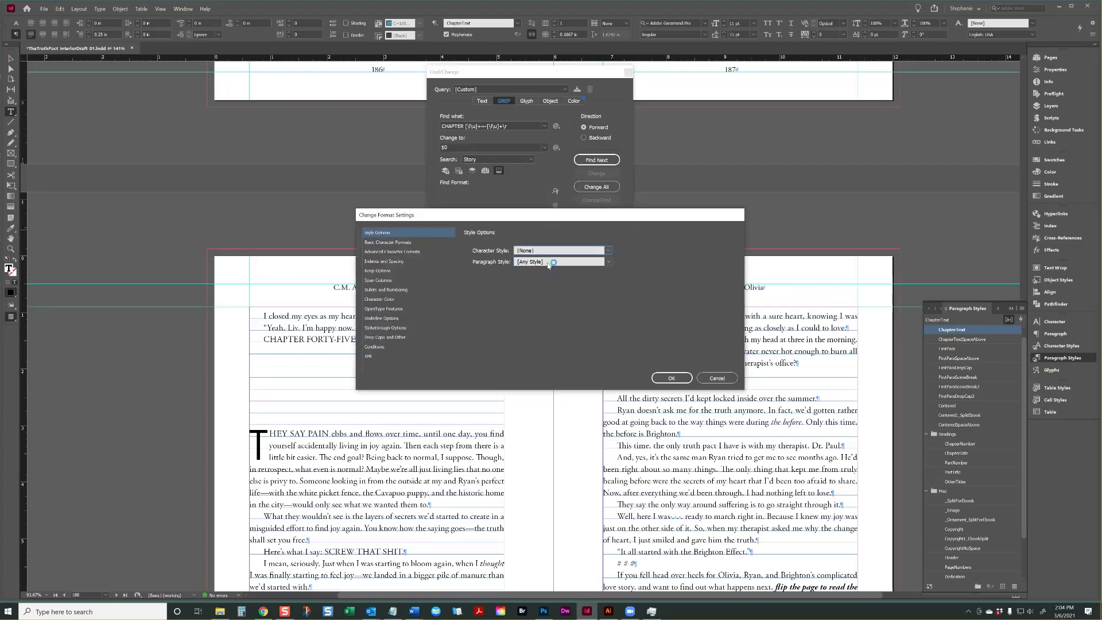
pyautogui.click(551, 262)
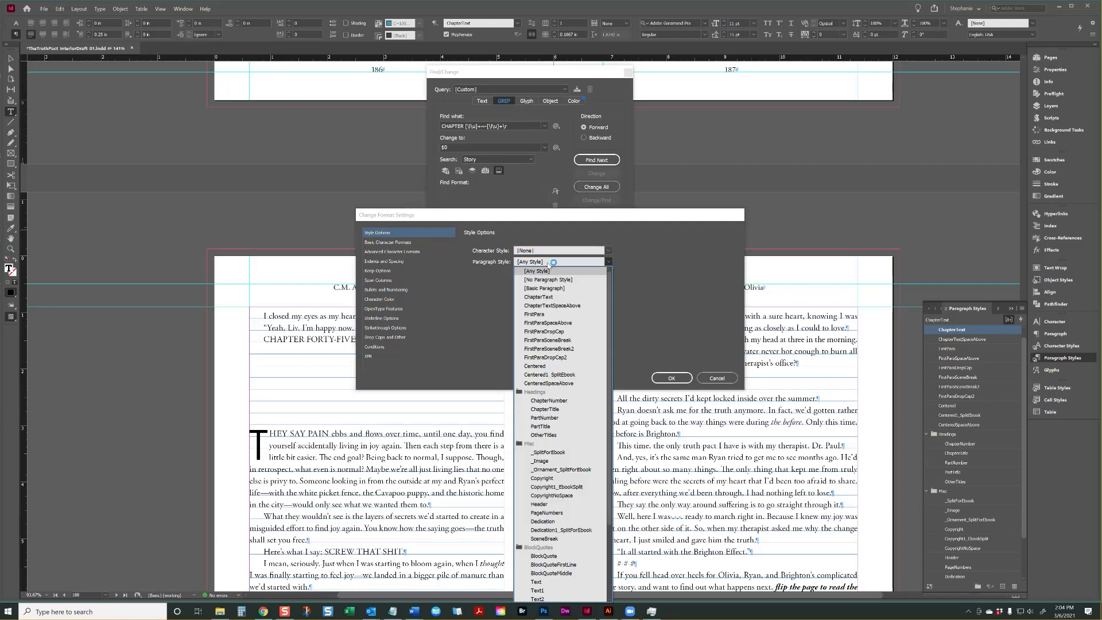
pyautogui.click(542, 410)
pyautogui.click(556, 263)
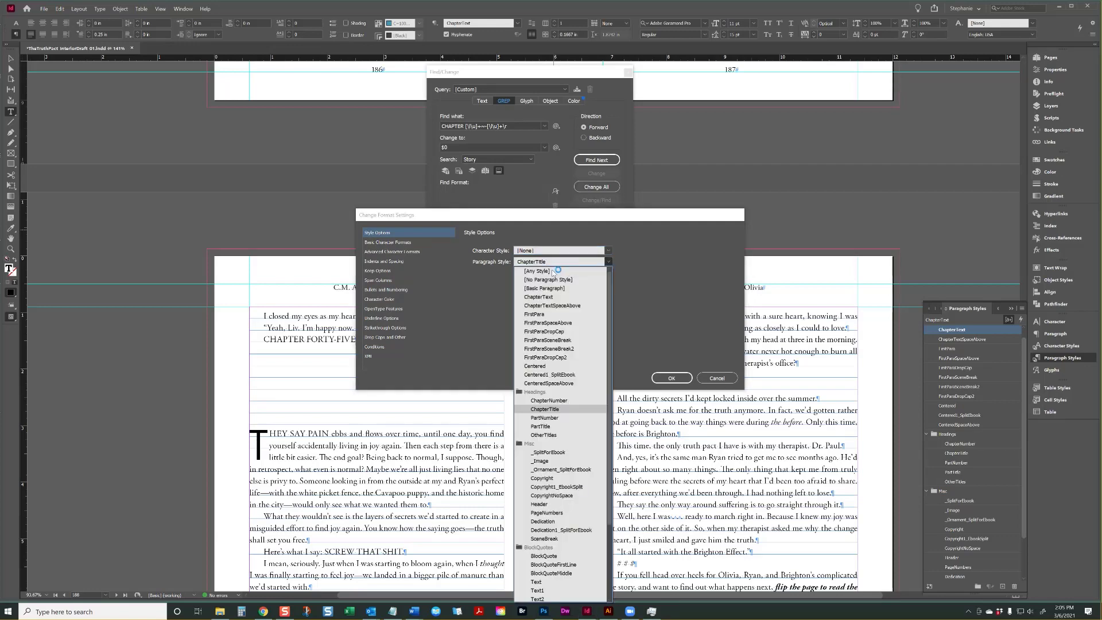
pyautogui.click(549, 400)
pyautogui.click(671, 378)
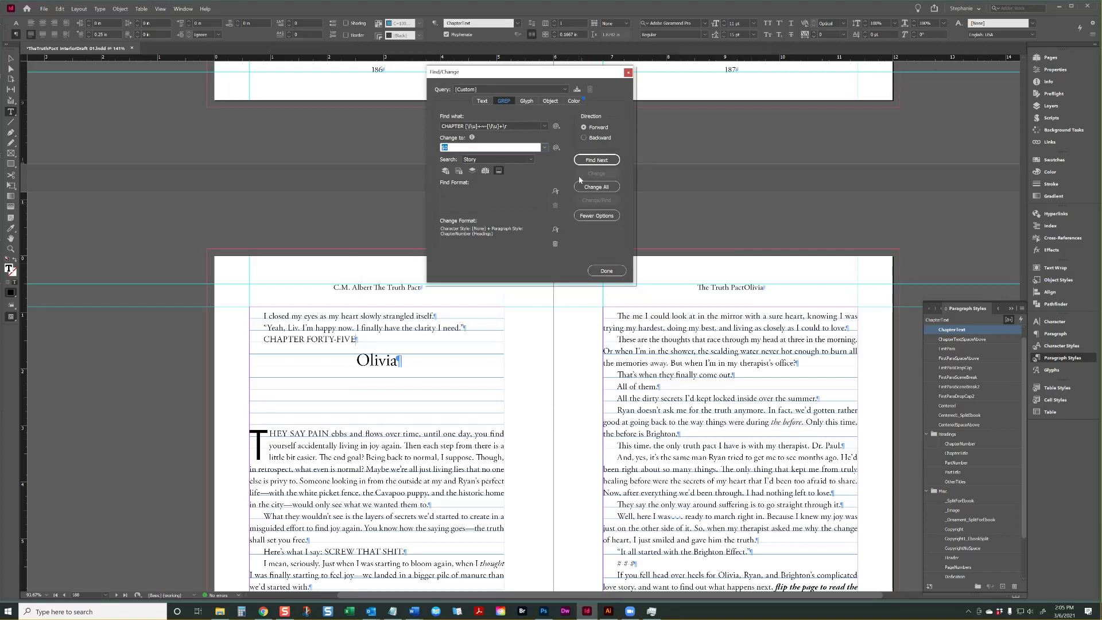
# - Try to find the next chapter line that matches the en dash version of the pattern
pyautogui.click(581, 161)
pyautogui.click(568, 318)
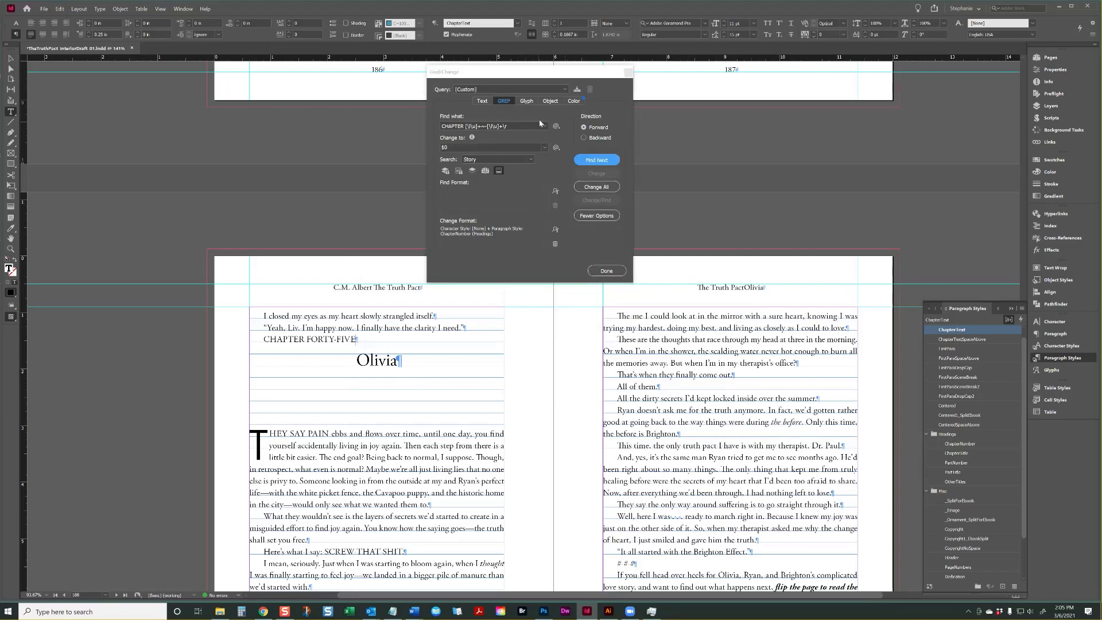
pyautogui.click(587, 161)
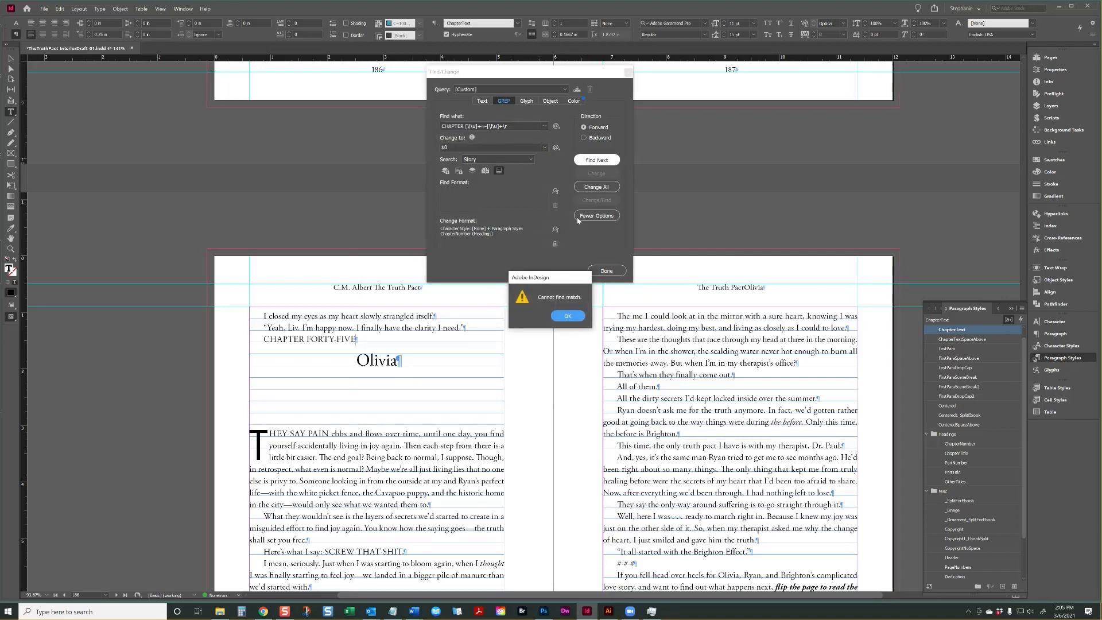
pyautogui.click(568, 319)
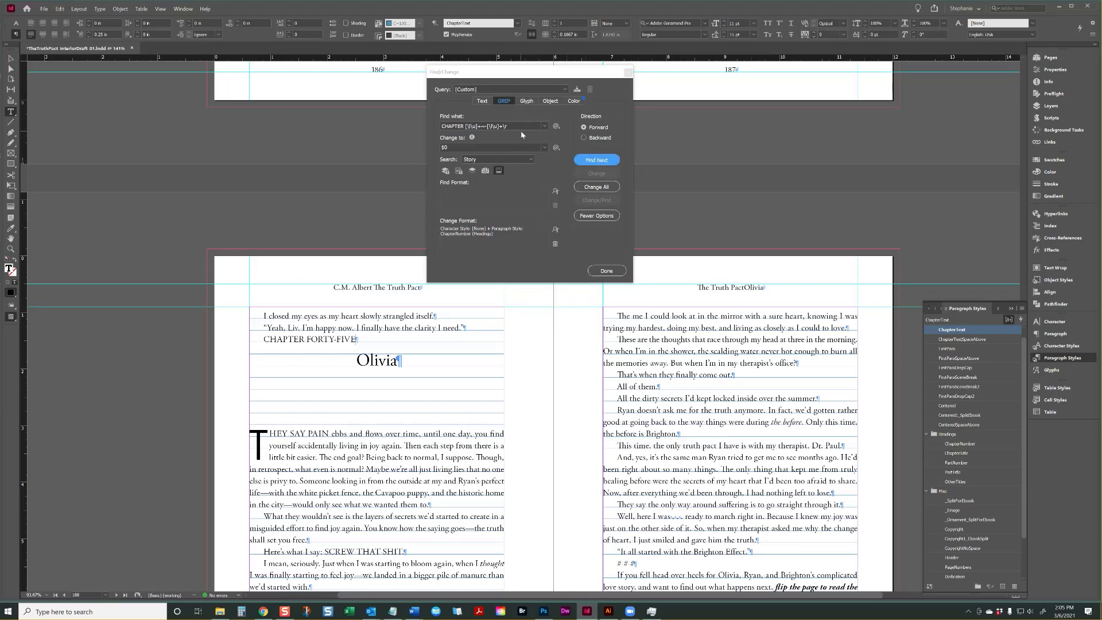
# - Replace the en dash code in the find pattern with a plain hyphen and find the next match
pyautogui.click(521, 132)
pyautogui.doubleClick(518, 125)
pyautogui.click(482, 125)
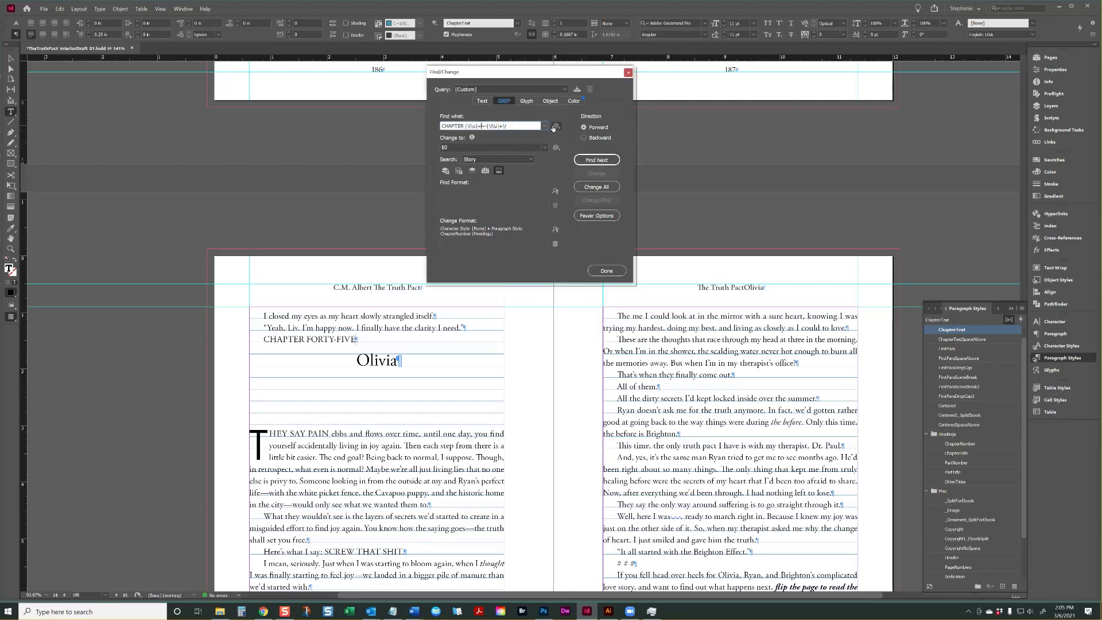
pyautogui.press('Delete')
pyautogui.click(585, 160)
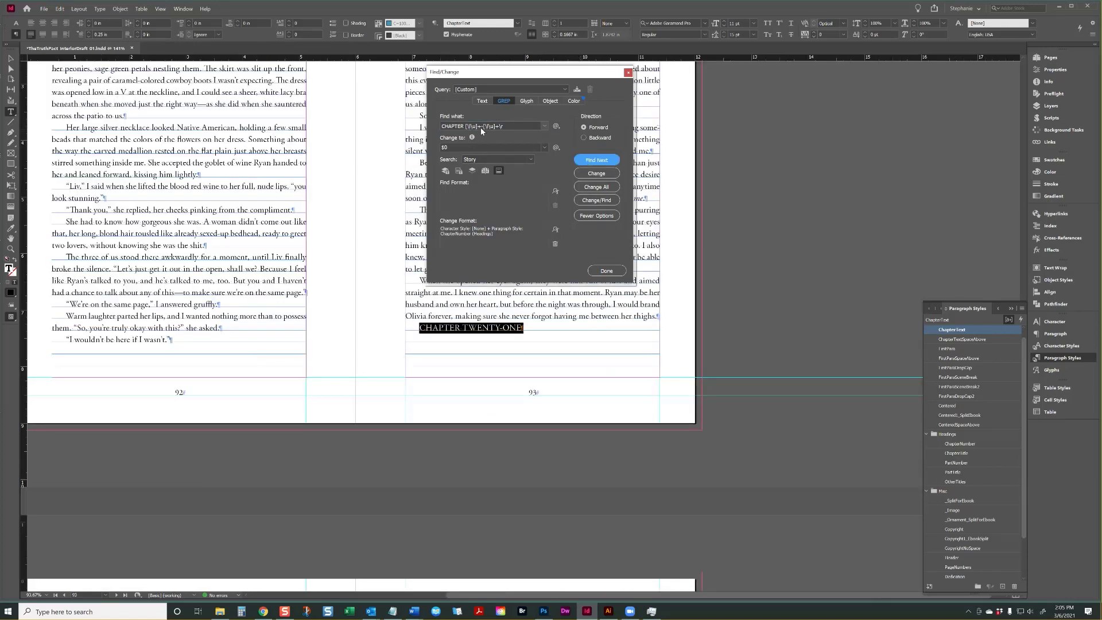
# - Change all hyphenated chapter number lines in the story to the ChapterNumber style
pyautogui.click(482, 126)
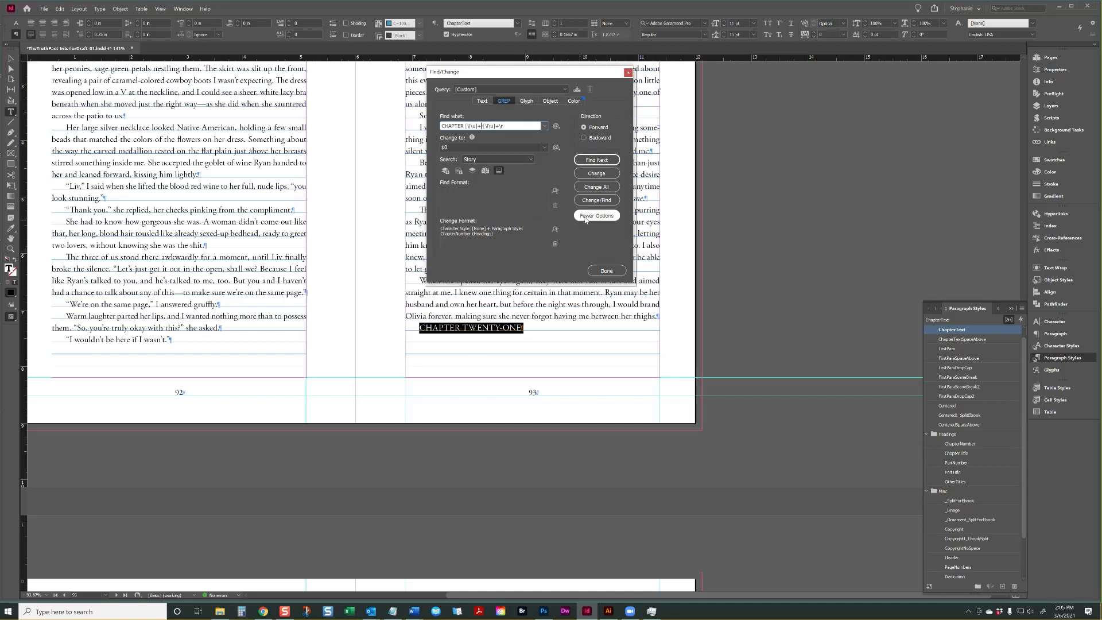
pyautogui.click(596, 187)
pyautogui.click(597, 319)
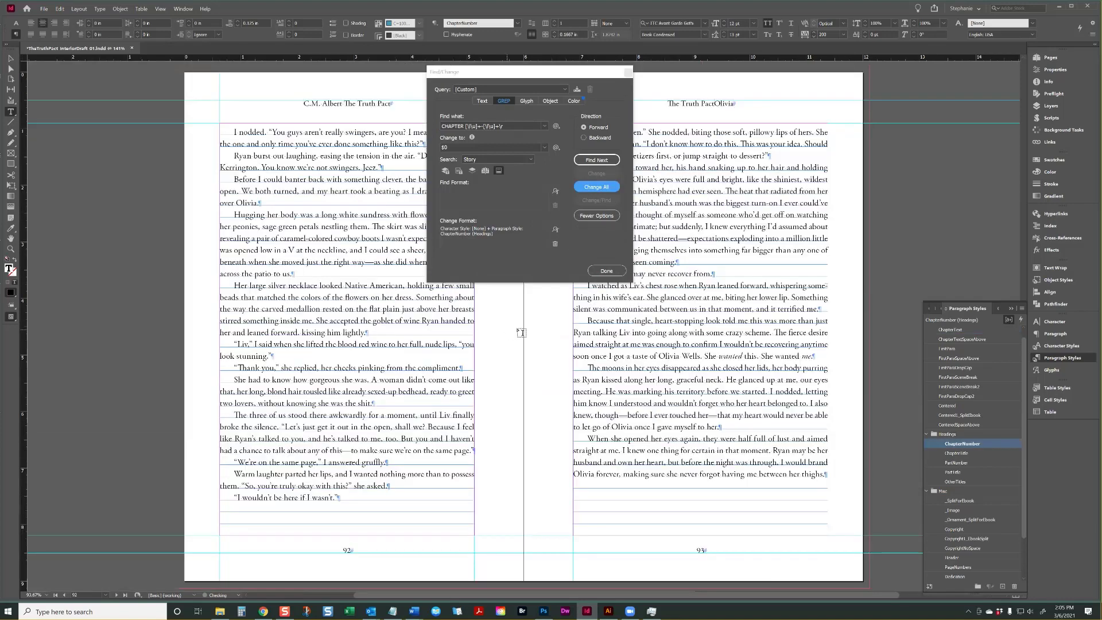
# - Compare the paragraph styles of the heading lines on the Chapter Nineteen and Chapter Twenty opening pages
pyautogui.scroll(10, 643, 338)
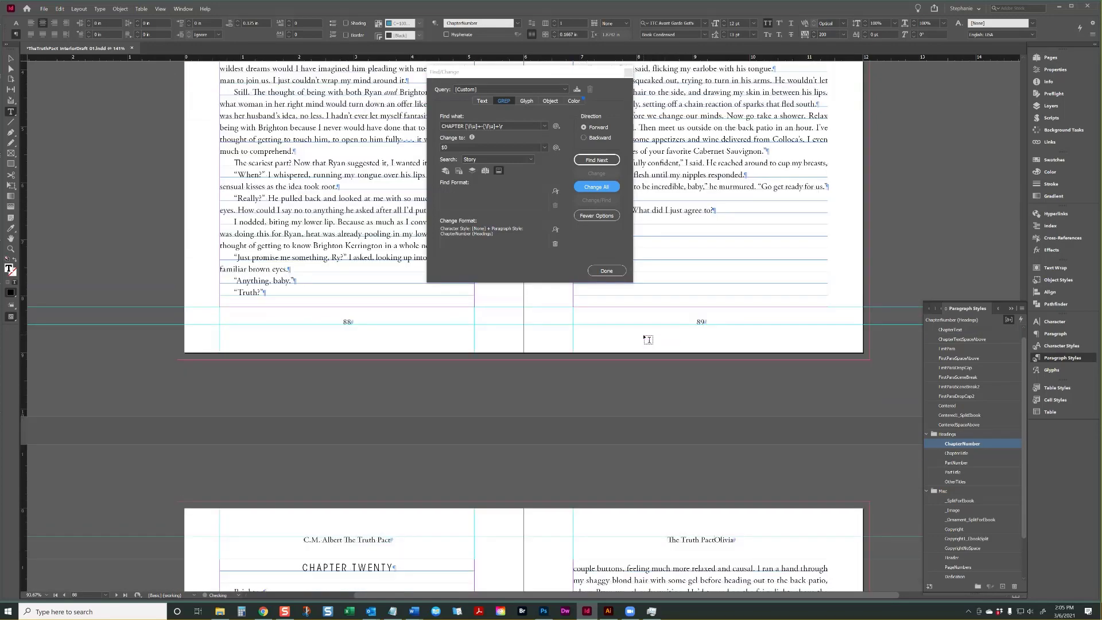
pyautogui.scroll(-2, 648, 339)
pyautogui.click(411, 479)
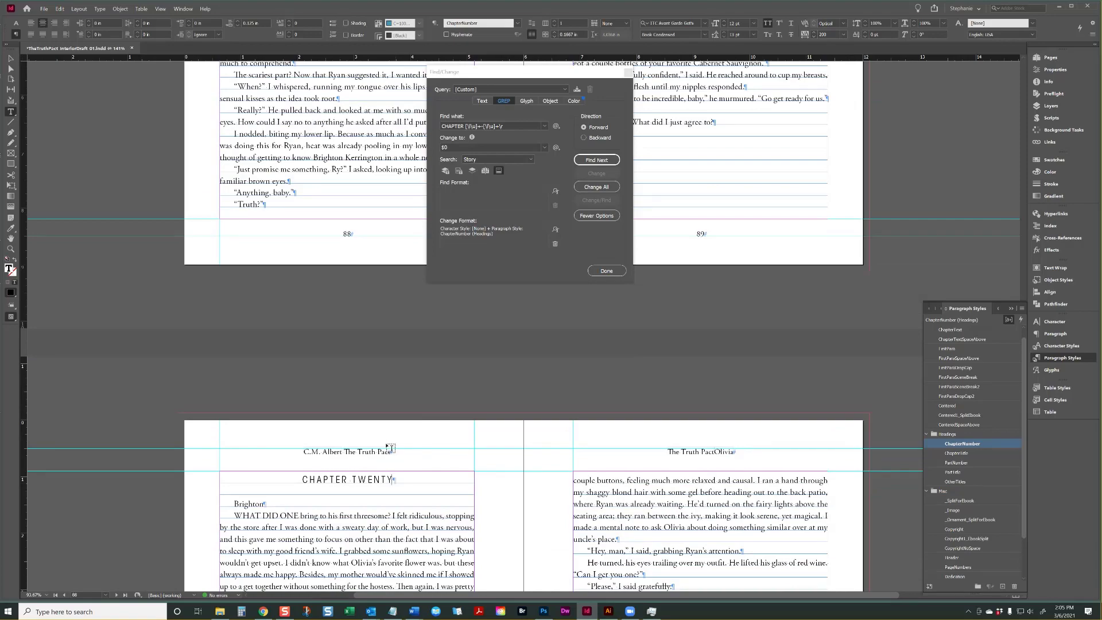
pyautogui.moveTo(265, 504); pyautogui.dragTo(205, 505)
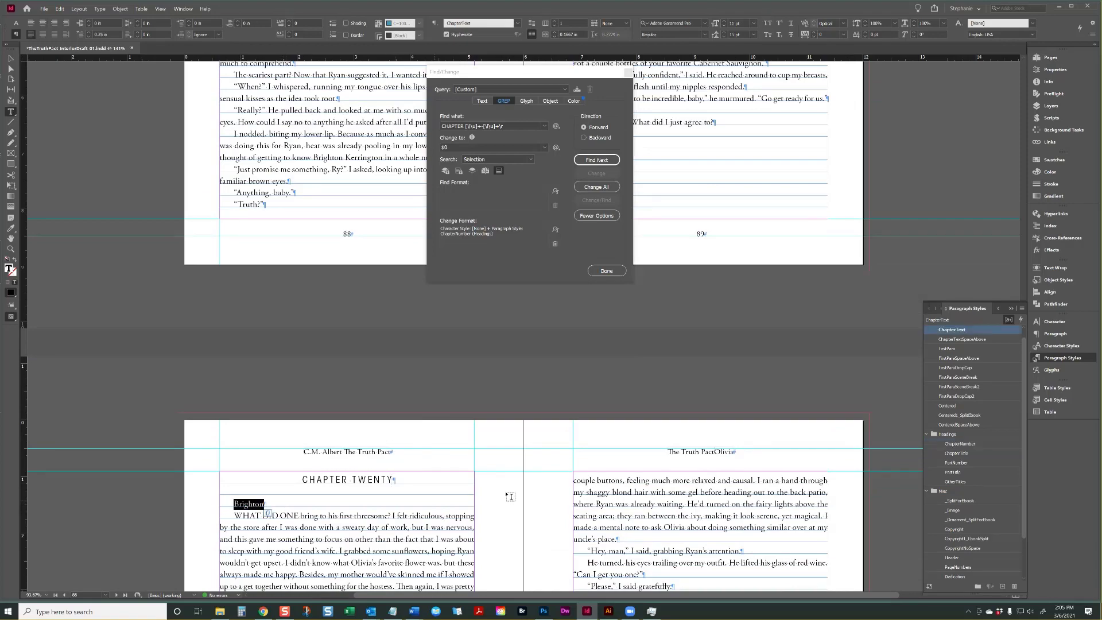
pyautogui.scroll(12, 525, 501)
pyautogui.scroll(5, 523, 501)
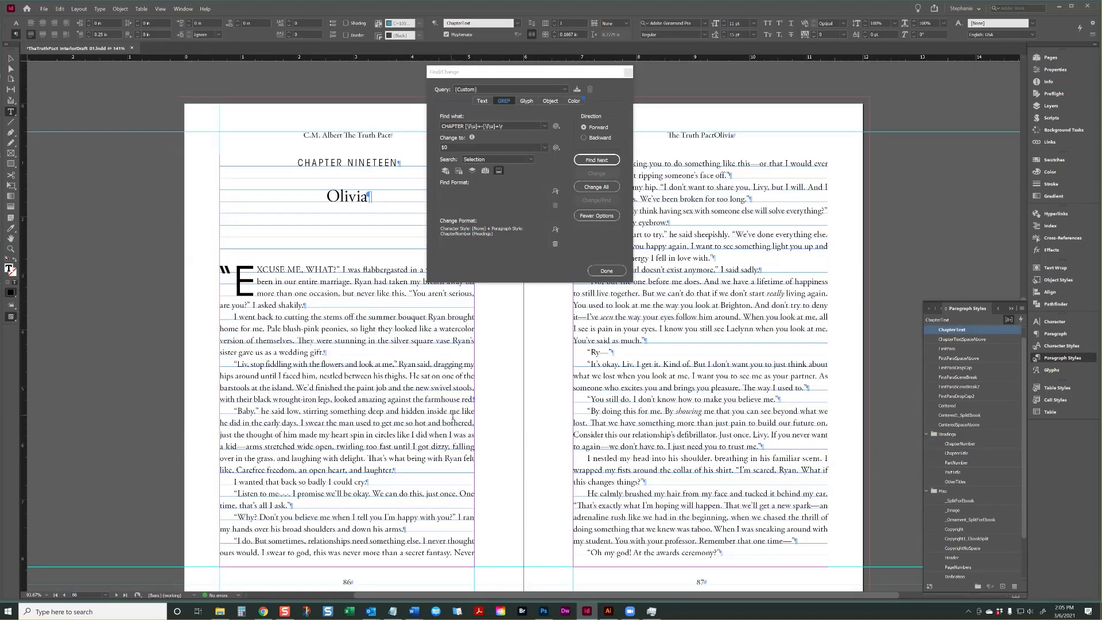
pyautogui.click(379, 363)
pyautogui.scroll(-10, 382, 378)
pyautogui.scroll(-20, 381, 377)
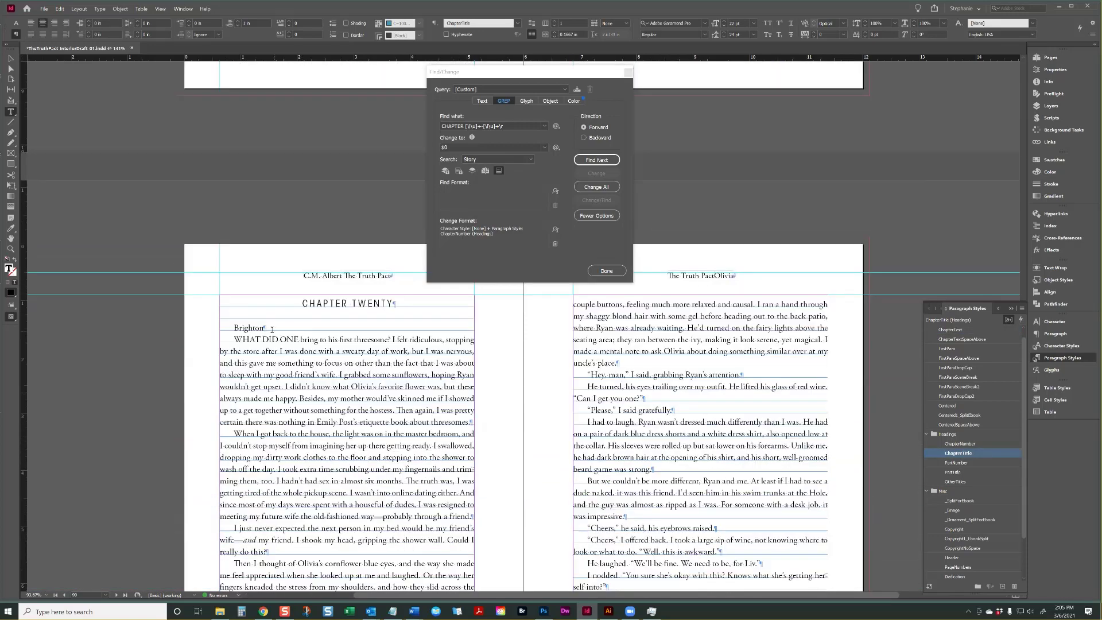
pyautogui.click(277, 333)
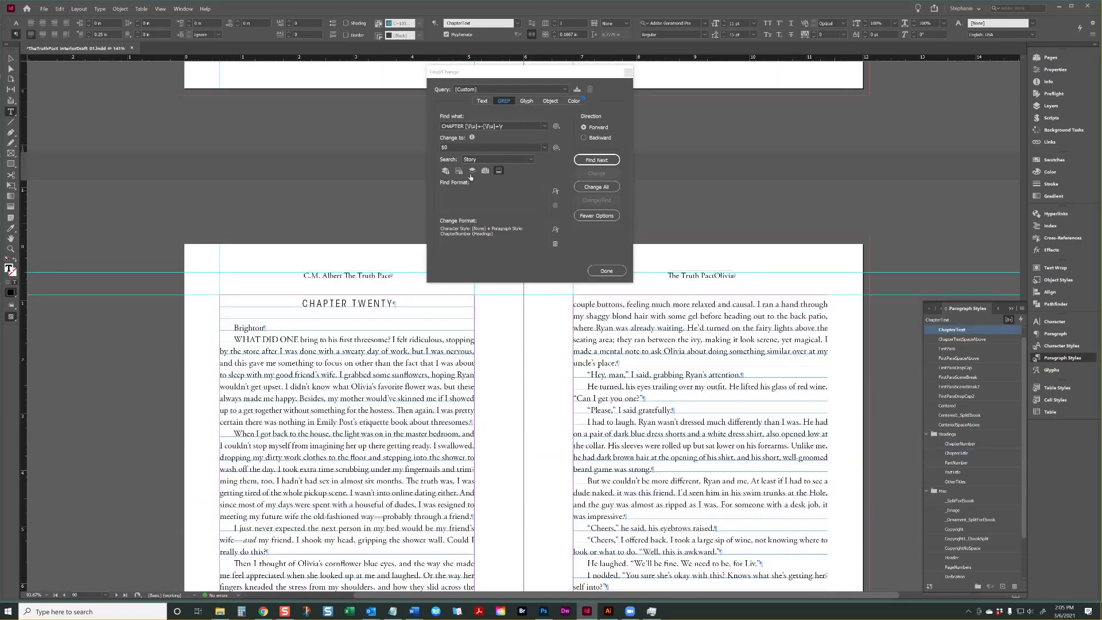
# - Set the GREP search to find Brighton^p and its change format to the paragraph style ChapterTitle
pyautogui.moveTo(508, 127); pyautogui.dragTo(407, 134)
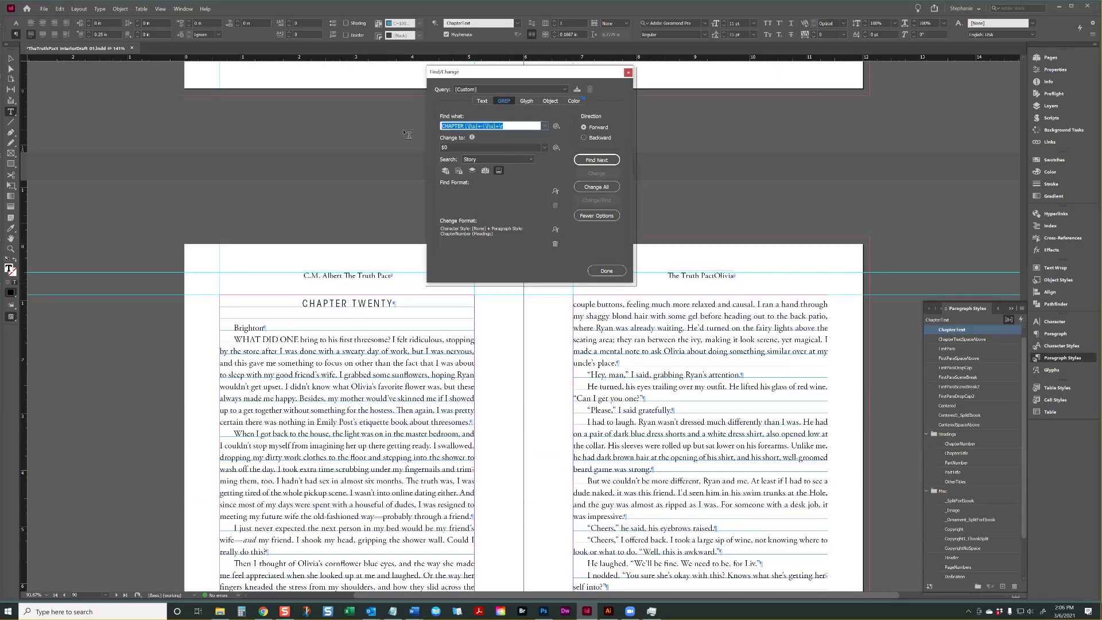
pyautogui.write('Brighton^p')
pyautogui.click(515, 147)
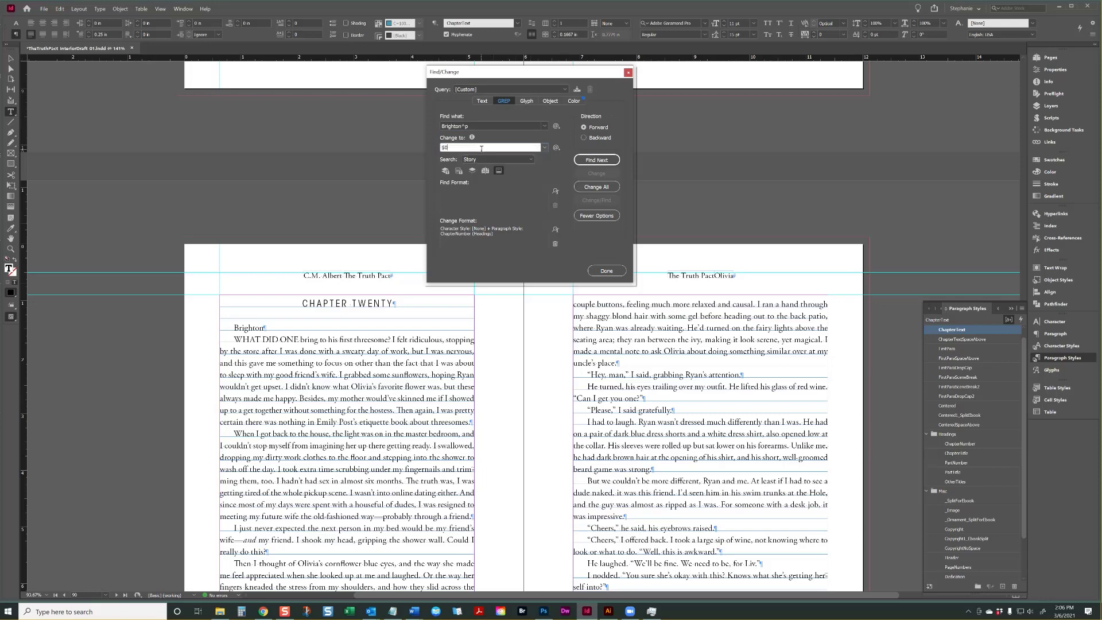
pyautogui.click(556, 230)
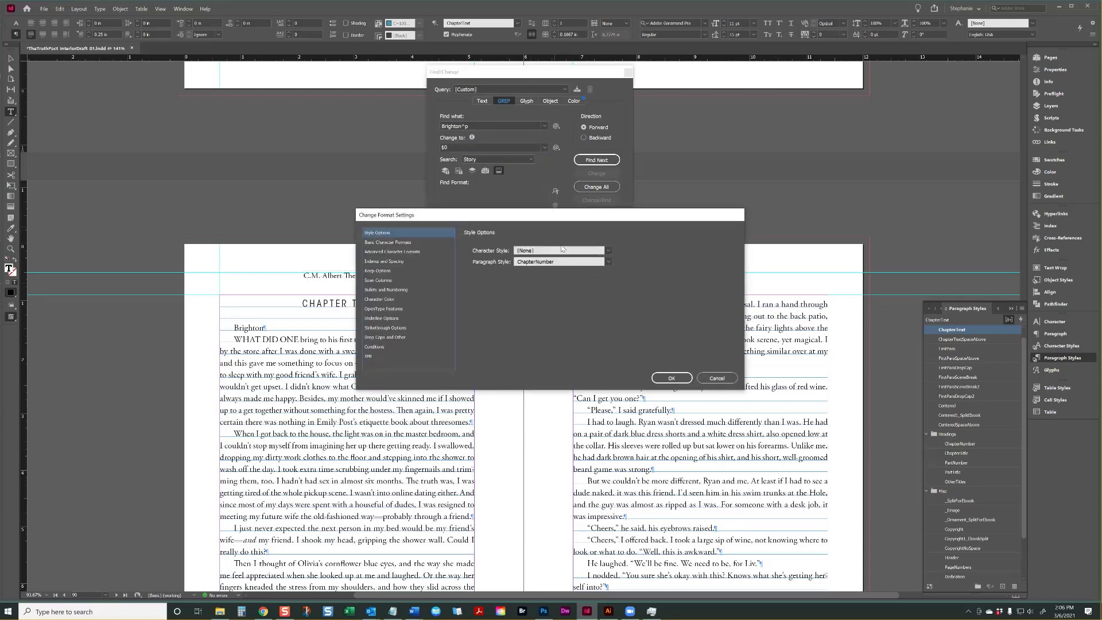
pyautogui.click(539, 262)
pyautogui.click(549, 409)
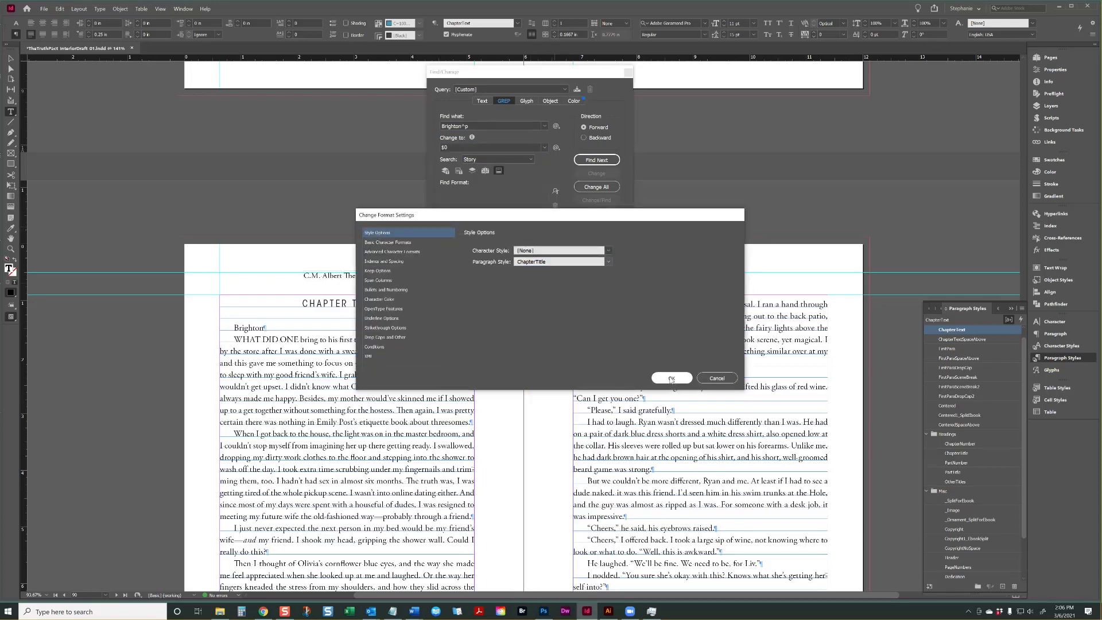
pyautogui.click(671, 378)
# - Try to change all Brighton^p matches in the story to the ChapterTitle style
pyautogui.click(599, 187)
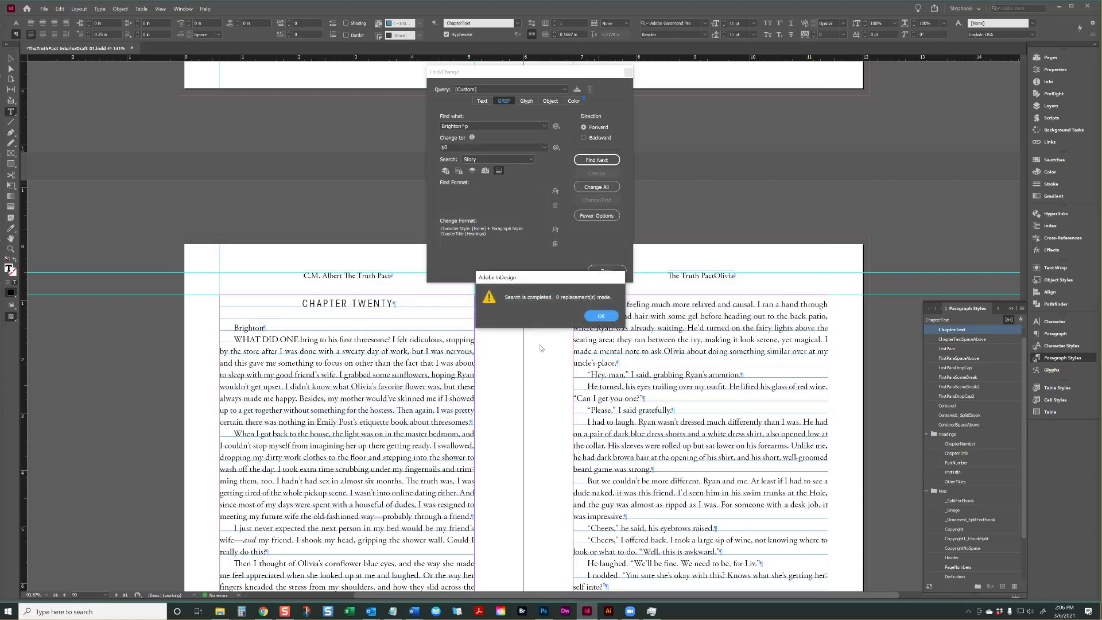
pyautogui.click(589, 314)
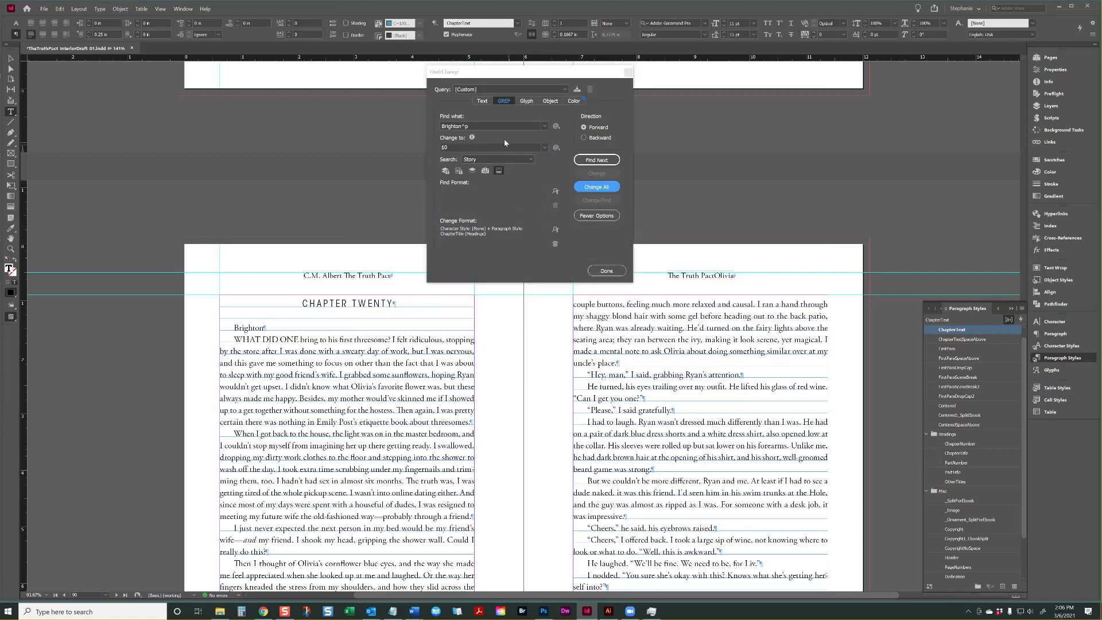
pyautogui.click(495, 127)
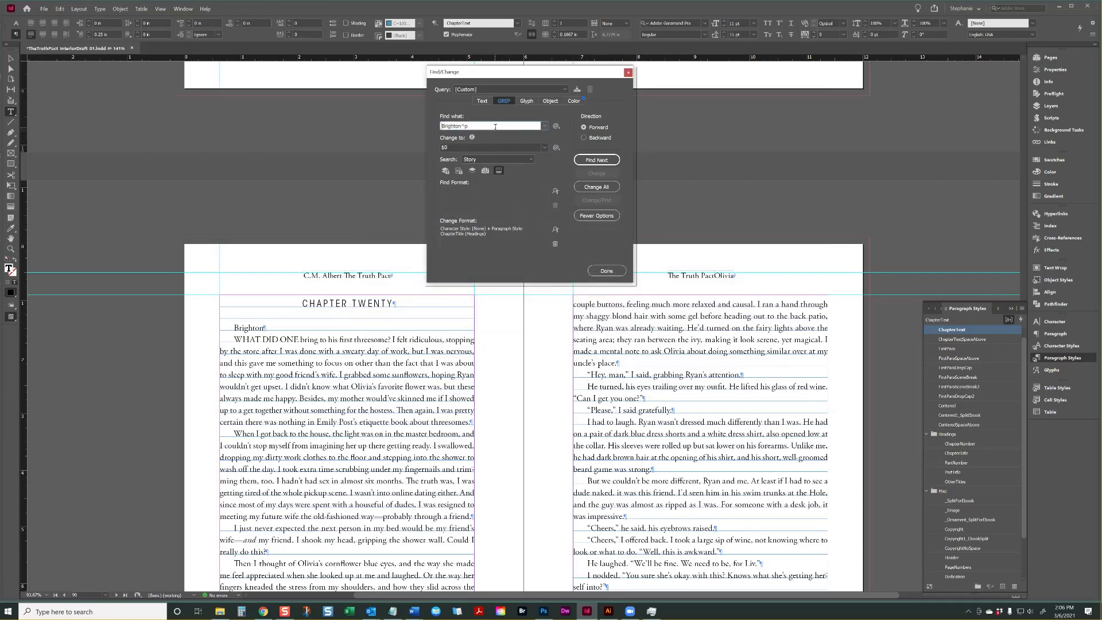
pyautogui.click(596, 187)
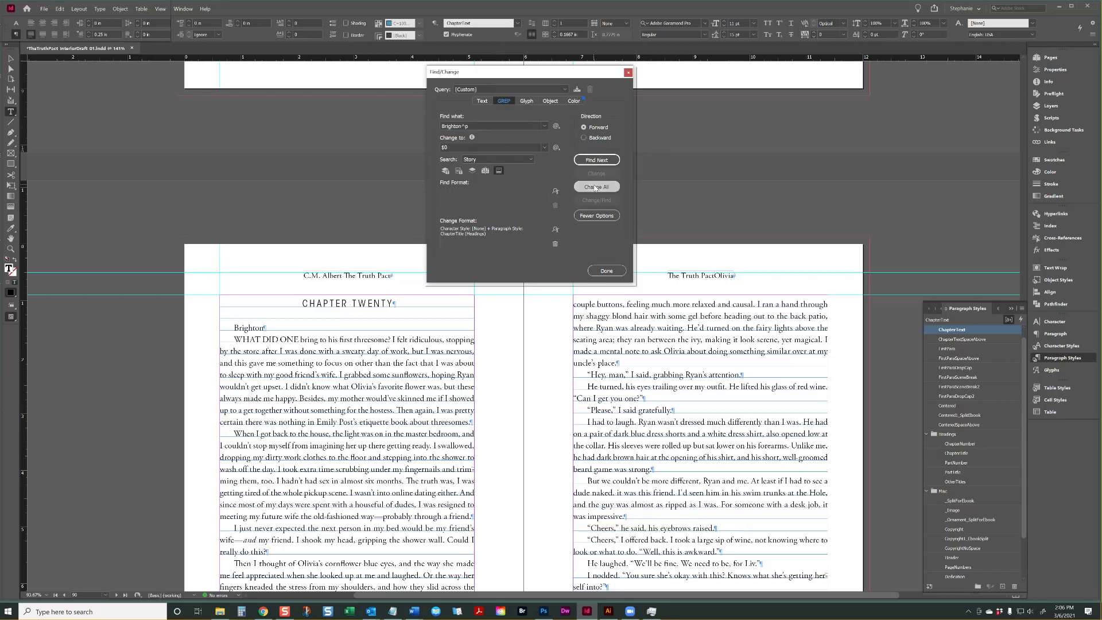
pyautogui.click(596, 316)
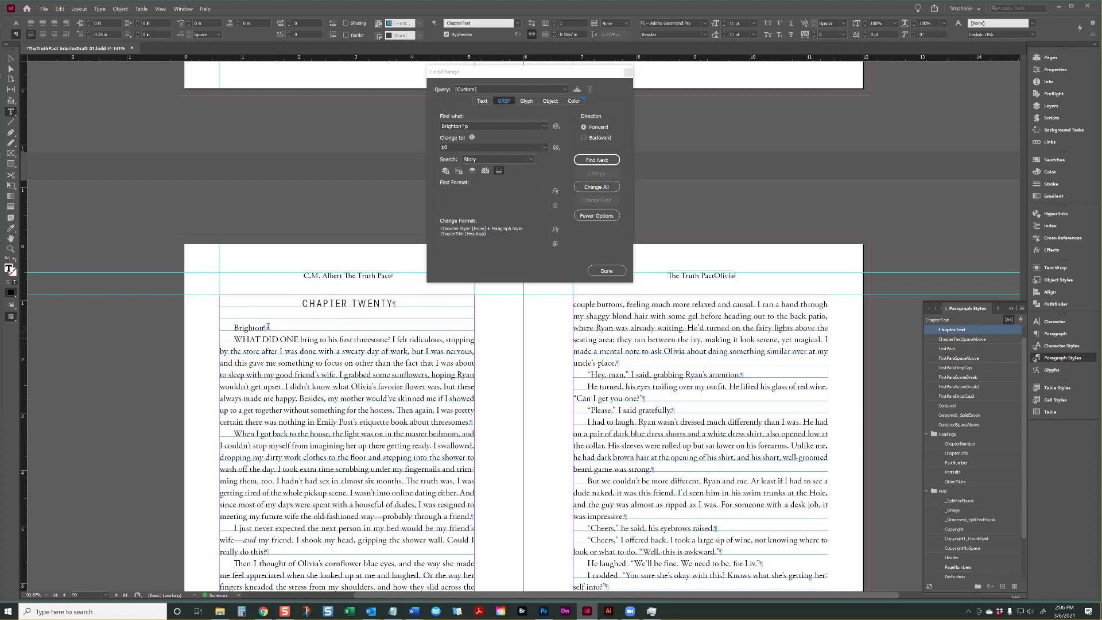
# - Remove the ^p code from the GREP find pattern so only Brighton is left
pyautogui.click(481, 125)
pyautogui.write('\\')
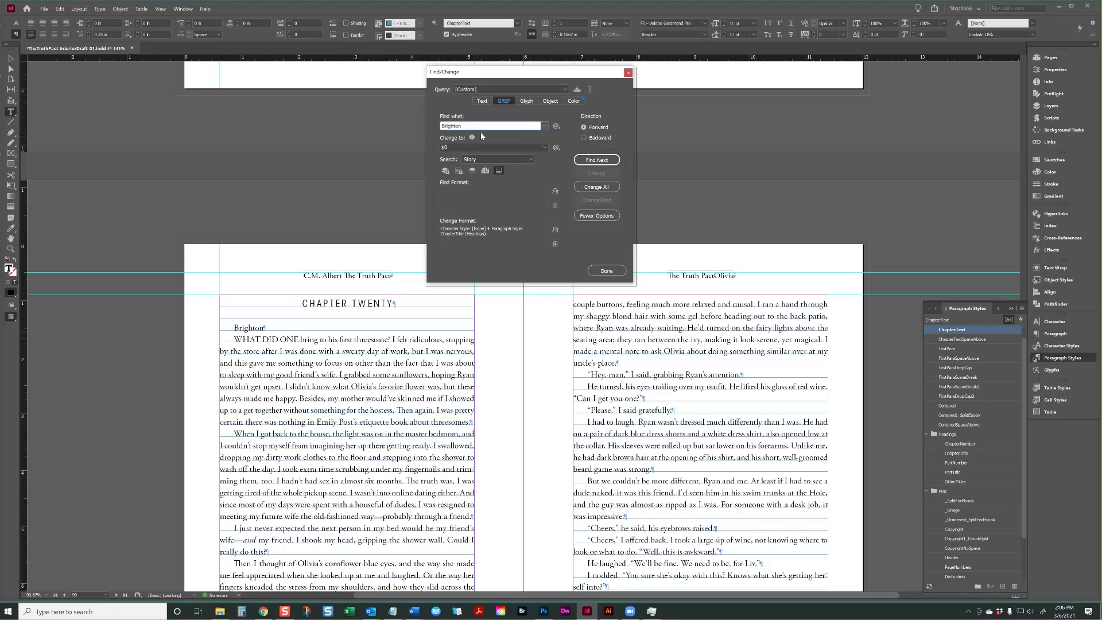
pyautogui.click(555, 126)
pyautogui.click(480, 101)
pyautogui.click(503, 102)
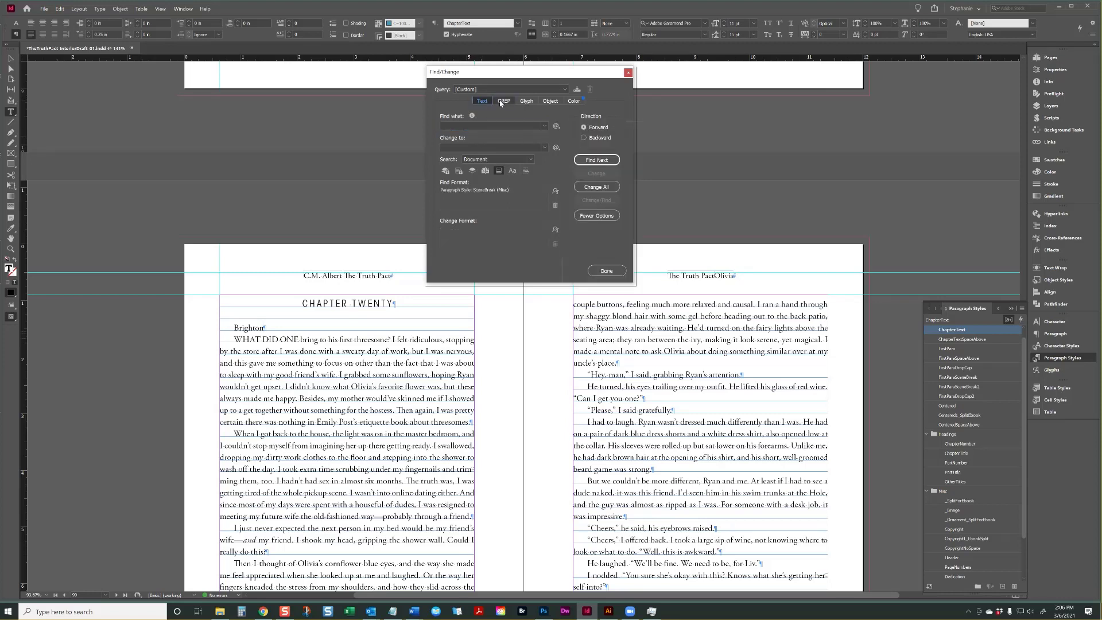
# - Add the end-of-paragraph code \r after Brighton in the find pattern and change all matches in the story to ChapterTitle
pyautogui.click(487, 124)
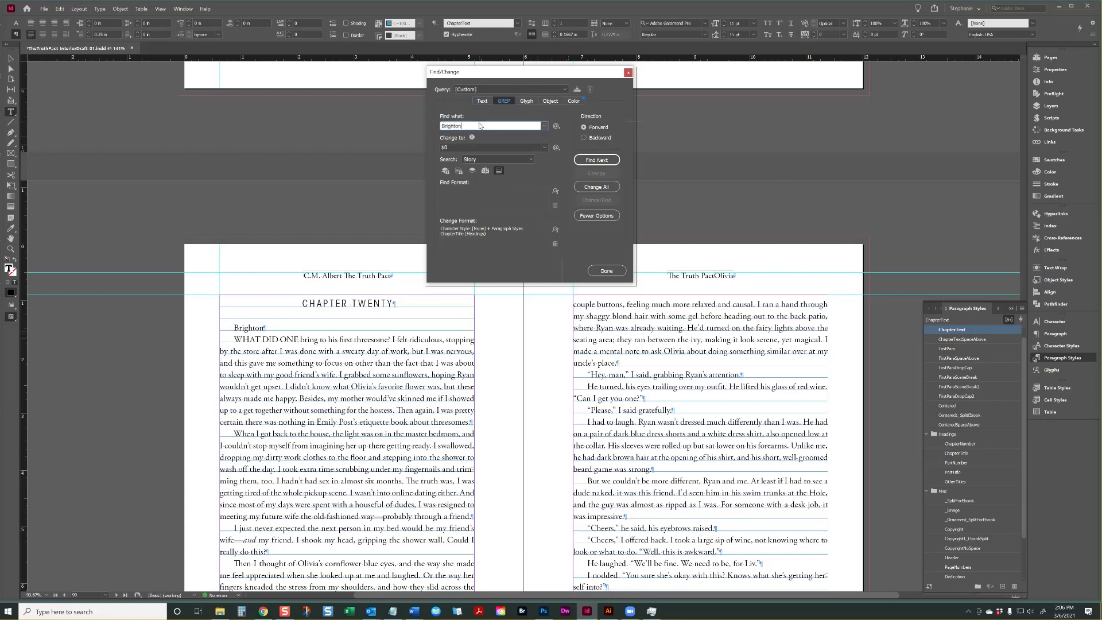
pyautogui.click(556, 125)
pyautogui.click(580, 147)
pyautogui.click(617, 186)
pyautogui.click(555, 125)
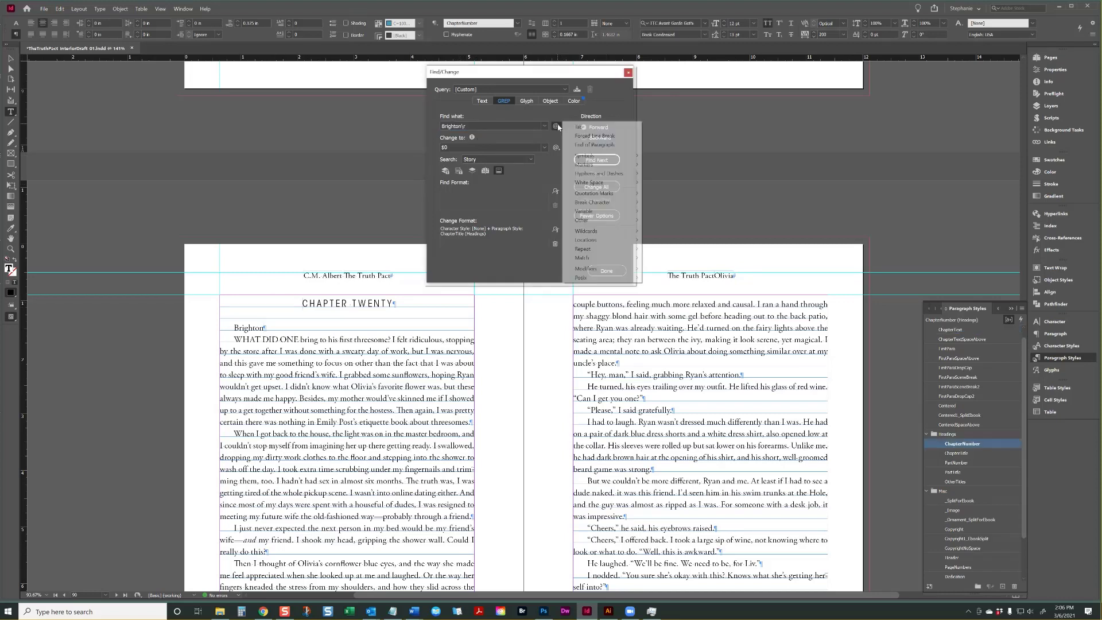
pyautogui.click(476, 126)
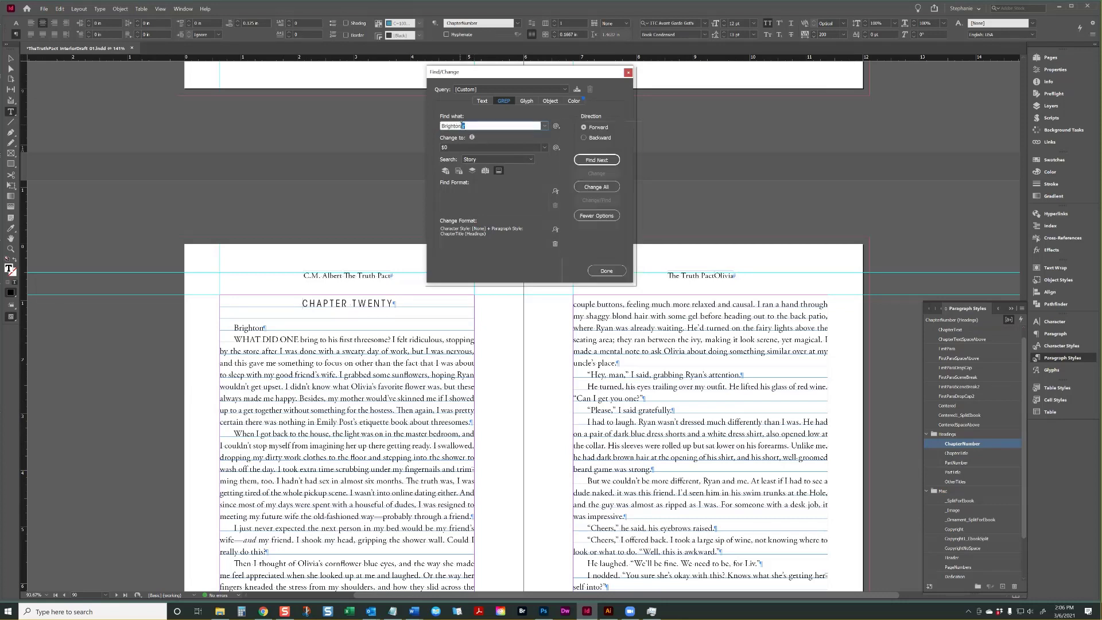
pyautogui.click(478, 126)
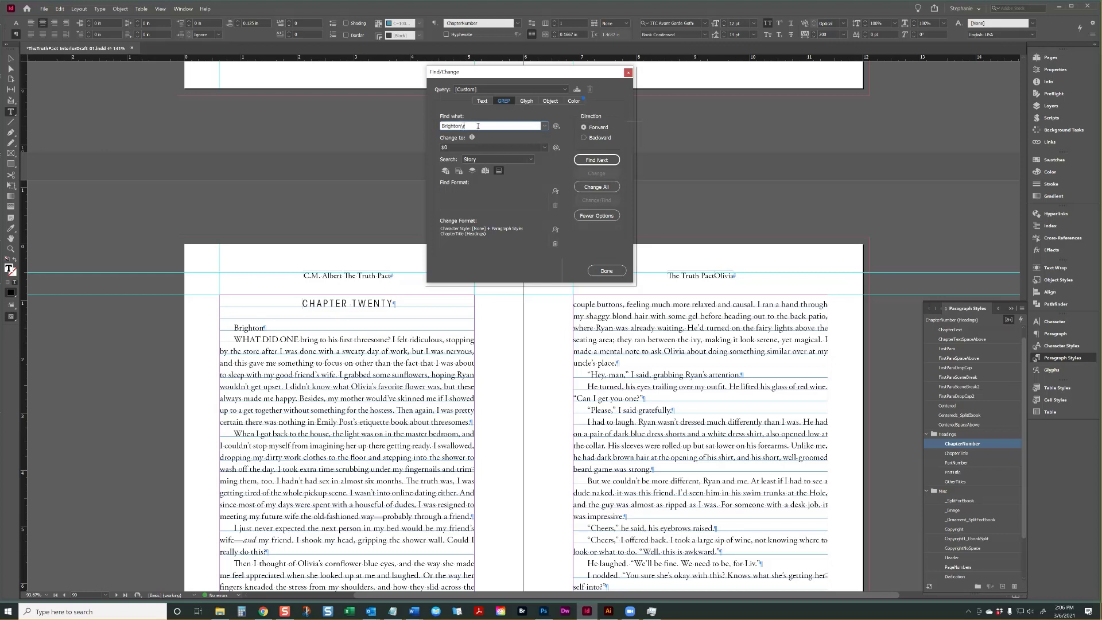
pyautogui.click(596, 190)
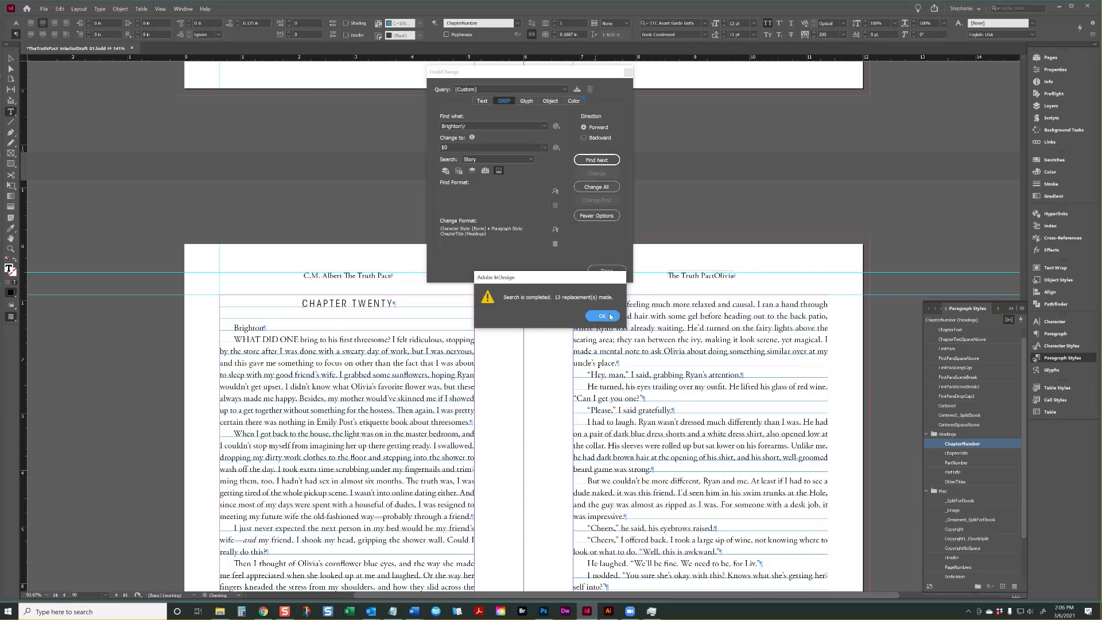
pyautogui.click(604, 316)
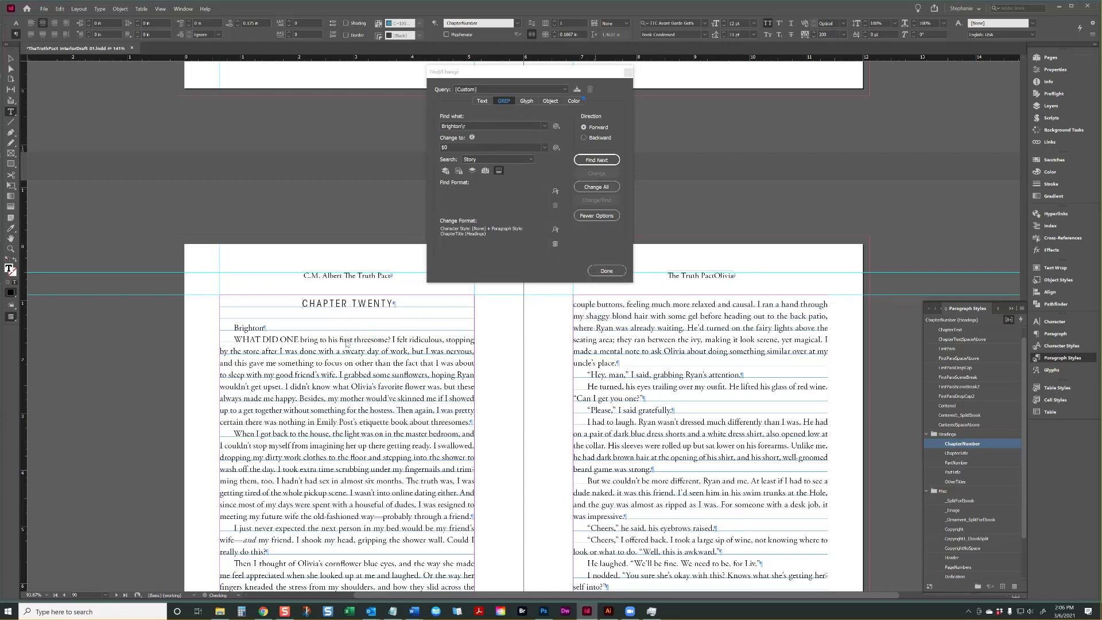
# - Apply the FirstParaDropCap style to the opening paragraph of Chapter Twenty
pyautogui.scroll(-3, 346, 343)
pyautogui.click(316, 291)
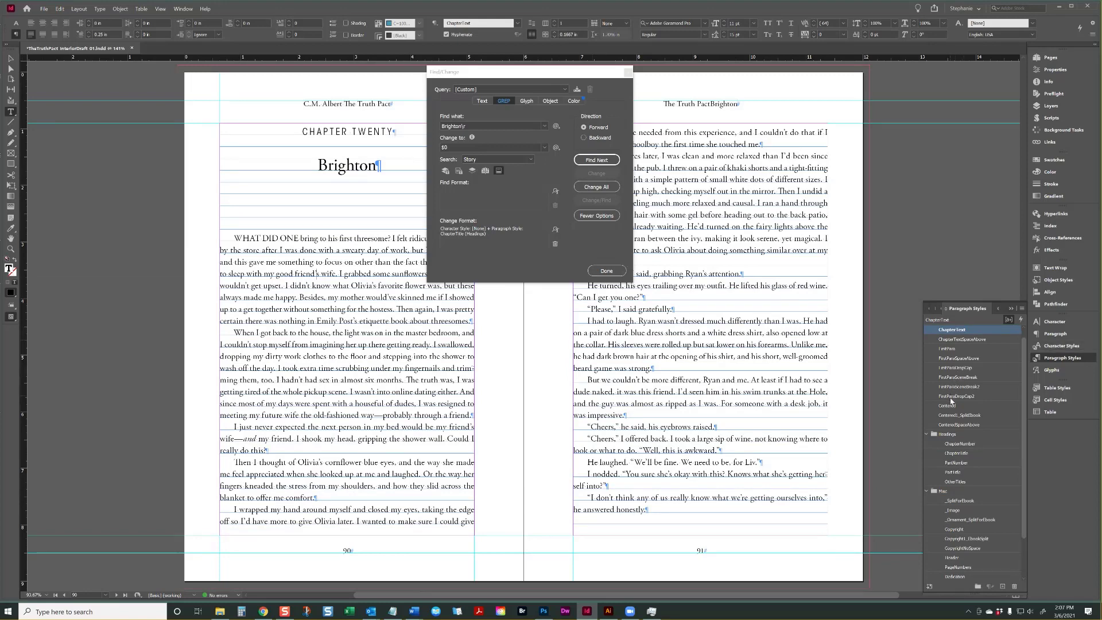
pyautogui.click(955, 367)
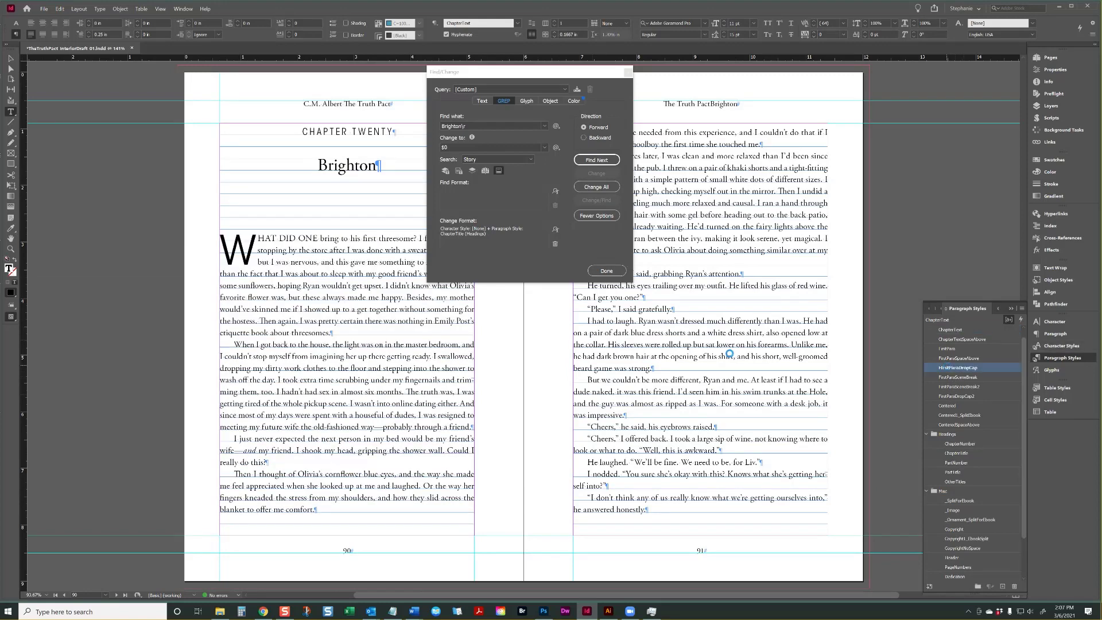
# - Set up a plain text search for Brighton^p in the document and clear its find format
pyautogui.scroll(-15, 365, 262)
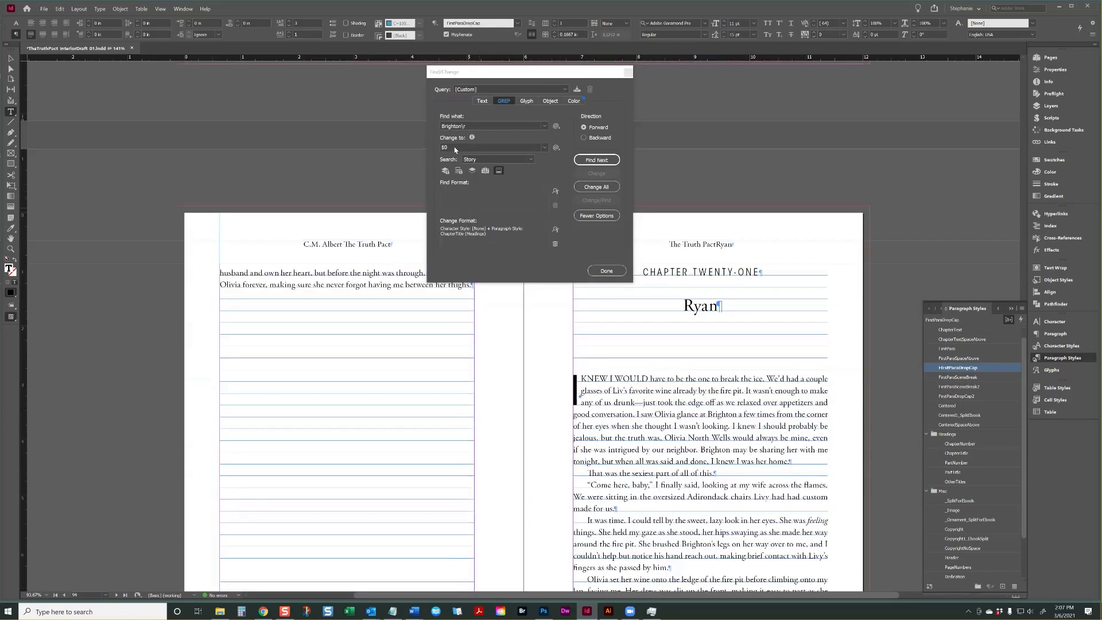
pyautogui.click(469, 126)
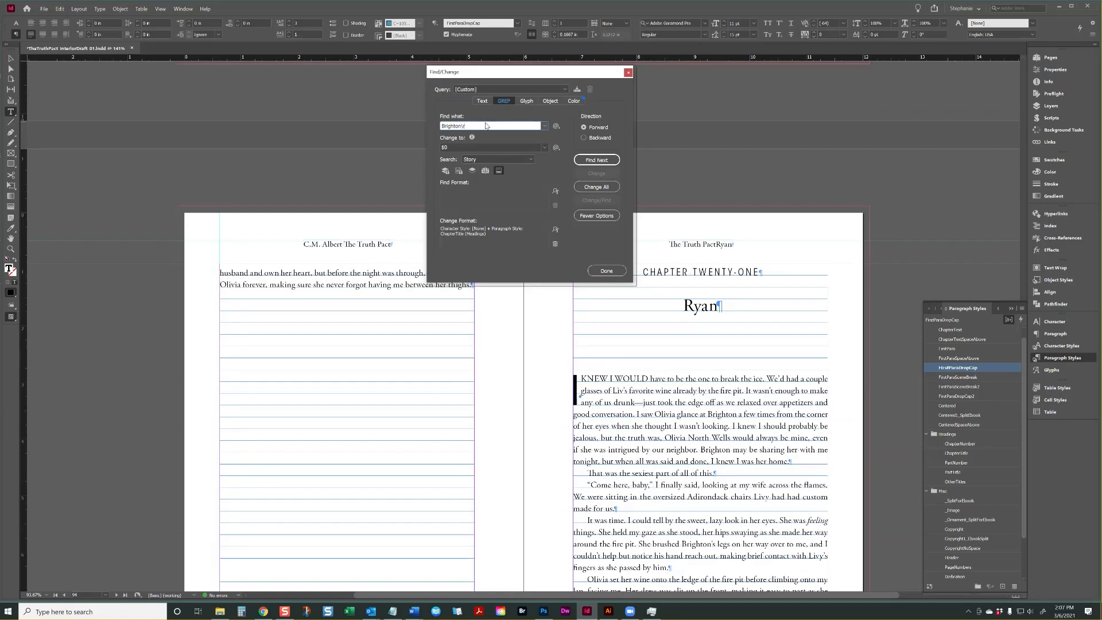
pyautogui.click(479, 103)
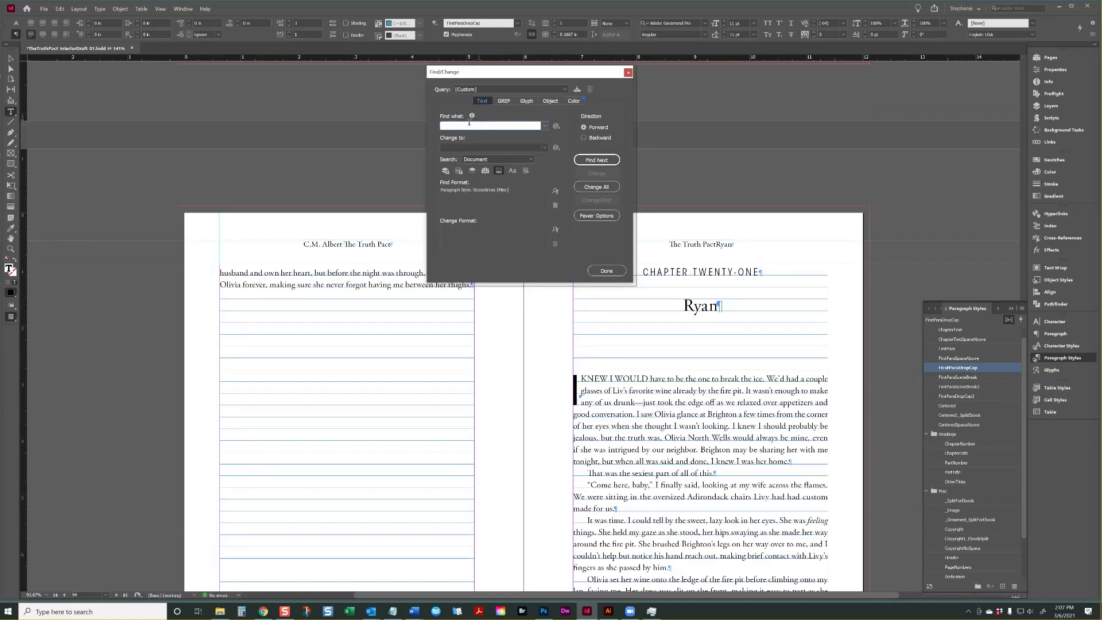
pyautogui.write('Brighton^p')
pyautogui.click(554, 205)
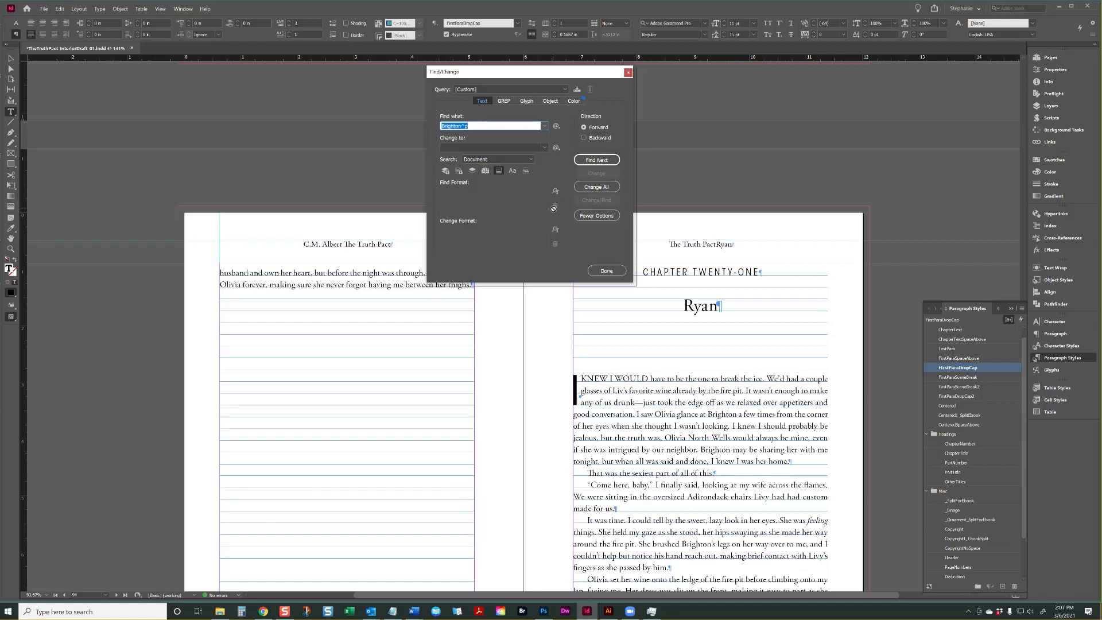
# - Find the next Brighton title and apply FirstParaDropCap to the opening paragraph of Chapter Twenty-Four
pyautogui.click(597, 160)
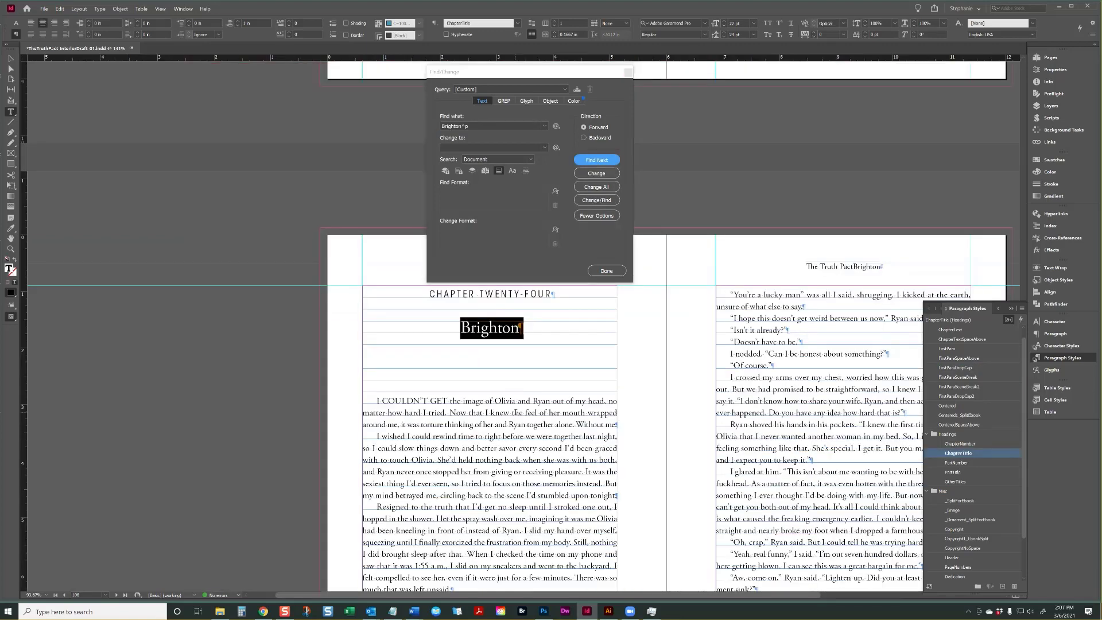
pyautogui.click(957, 396)
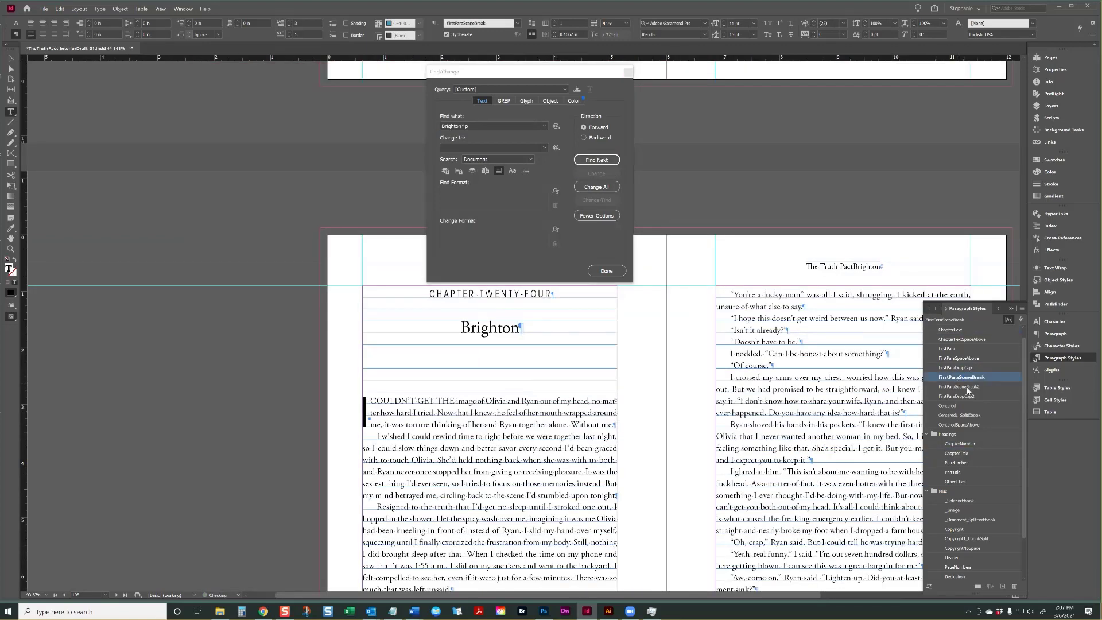
pyautogui.click(961, 368)
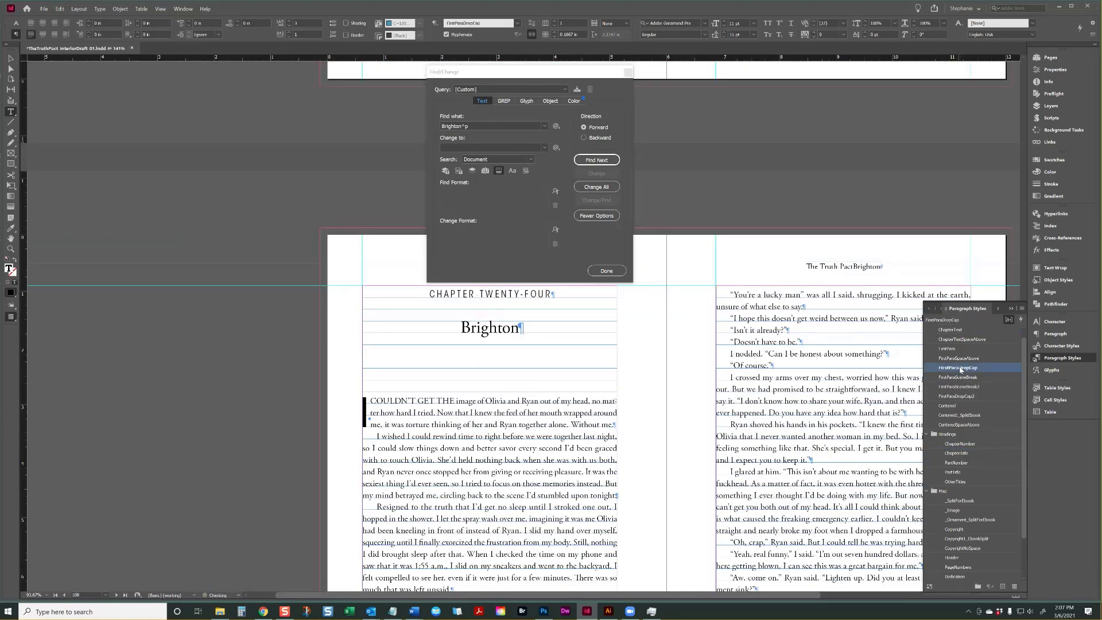
# - Apply FirstParaDropCap to the opening paragraph of Chapter Twenty-Seven, the next Brighton chapter, and find the following Brighton title
pyautogui.click(597, 161)
pyautogui.click(832, 341)
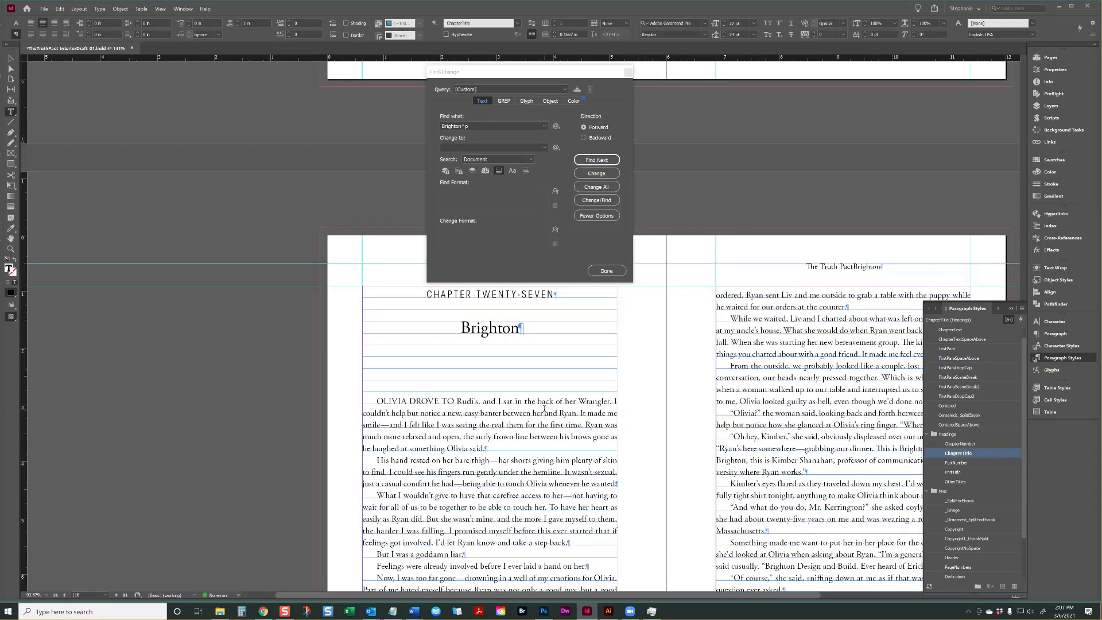
pyautogui.click(961, 368)
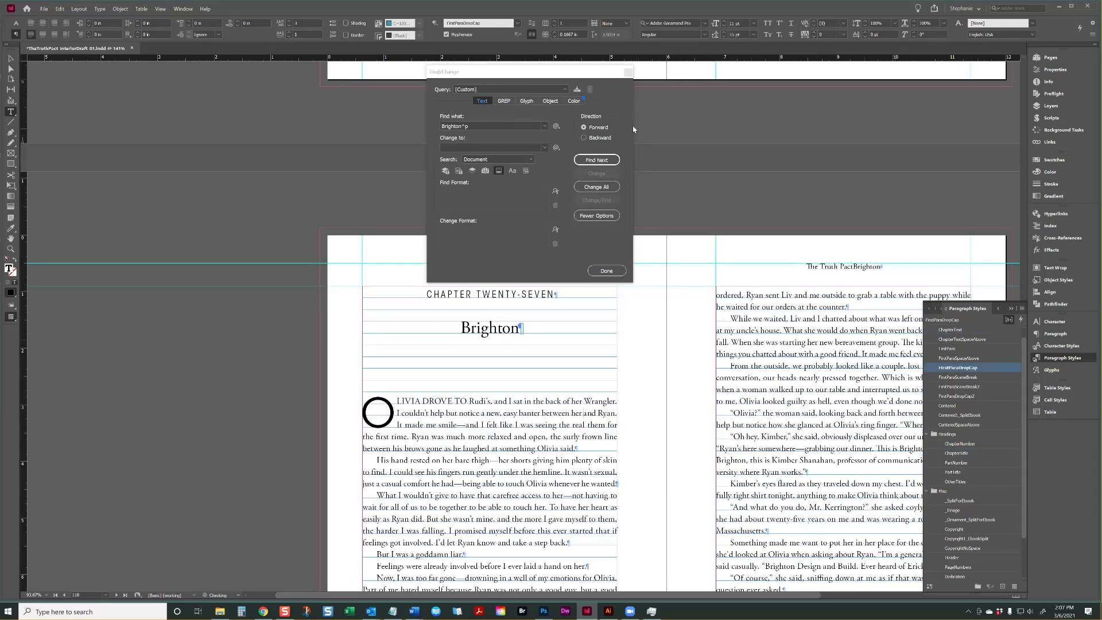
pyautogui.click(597, 161)
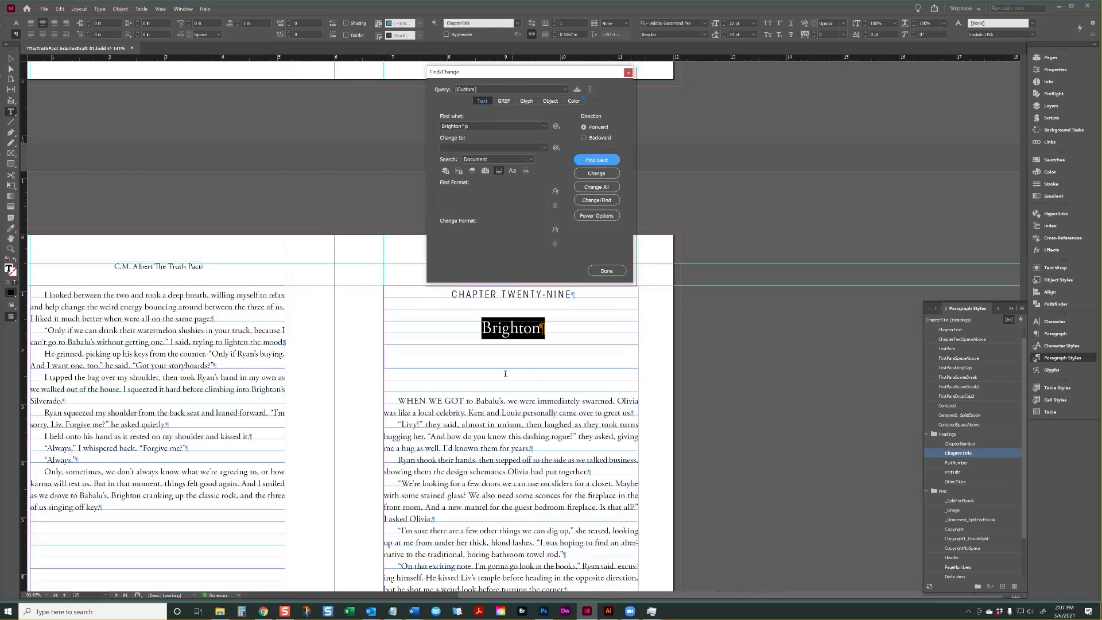
# - Apply FirstParaDropCap to the opening paragraphs of Chapter Twenty-Nine and the next Brighton chapter, Thirty-Two
pyautogui.click(798, 346)
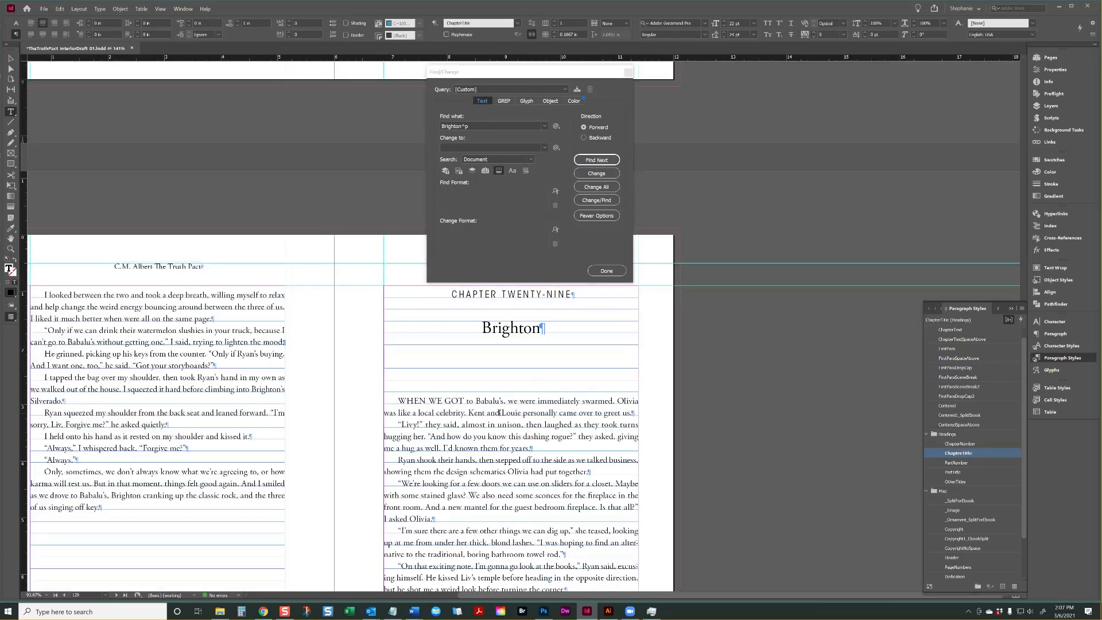
pyautogui.click(970, 367)
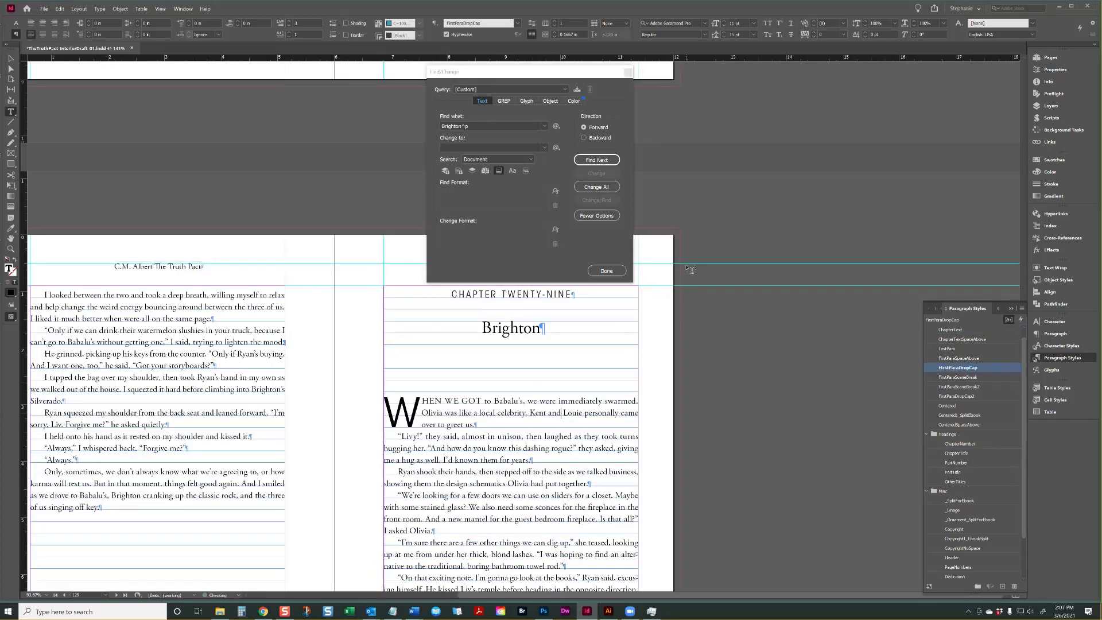
pyautogui.click(594, 160)
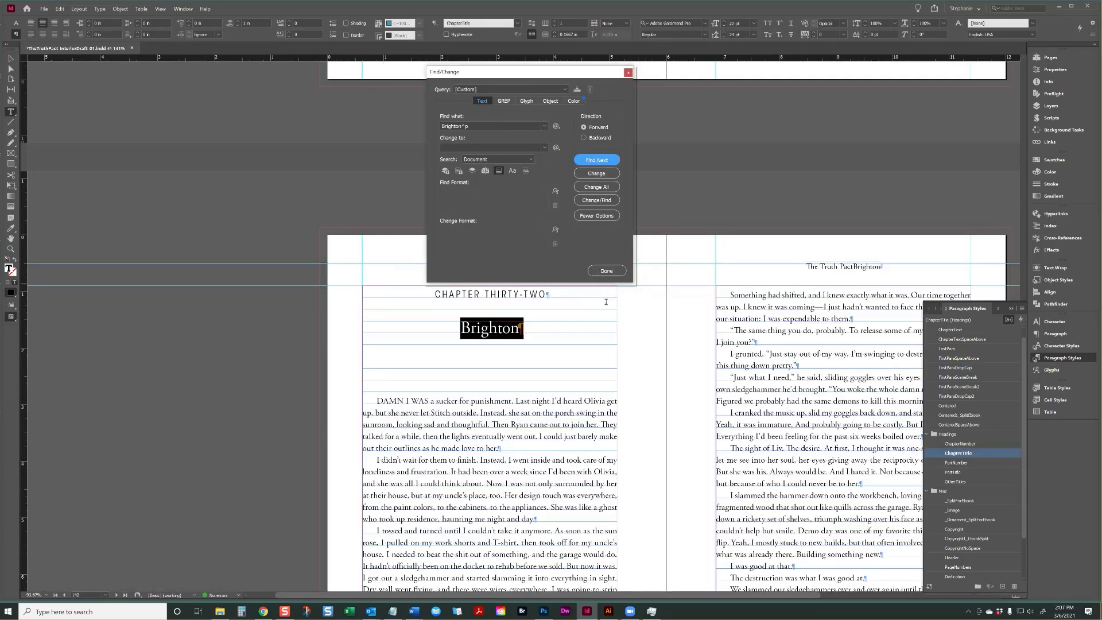
pyautogui.click(555, 412)
pyautogui.click(960, 368)
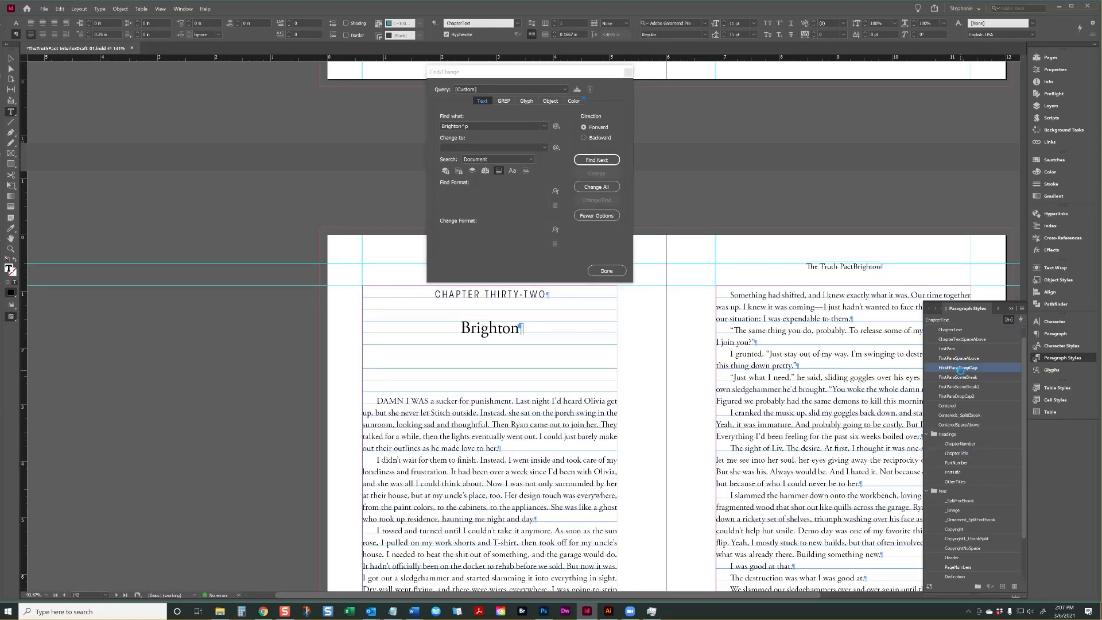
# - Find the next two Brighton titles and apply FirstParaDropCap to the opening paragraphs of Chapters Thirty-Six and Thirty-Eight
pyautogui.click(595, 163)
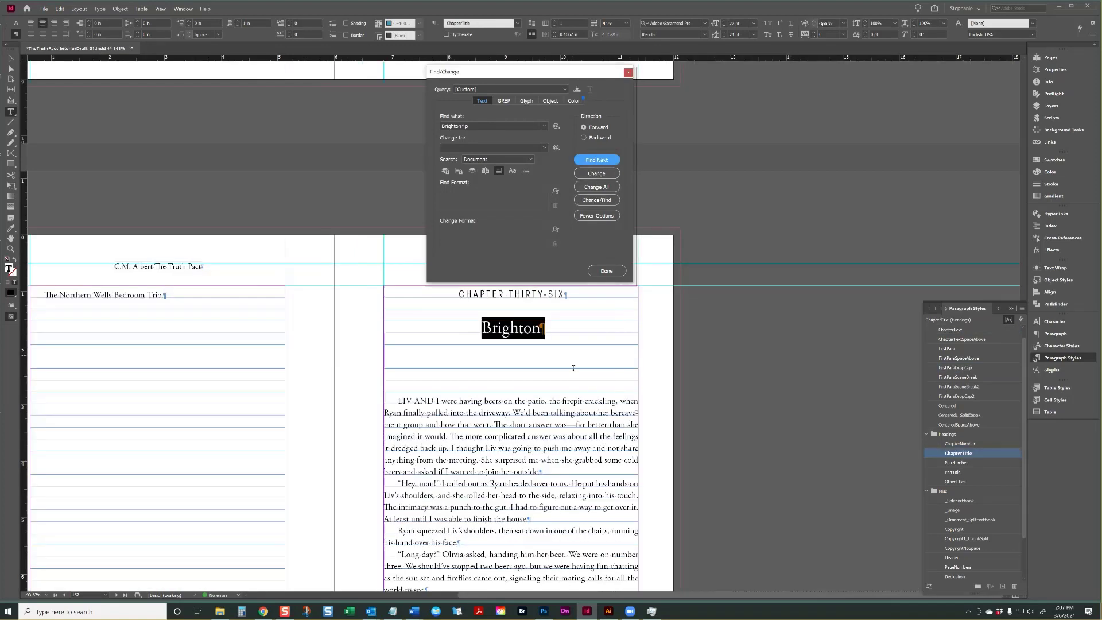
pyautogui.click(529, 401)
pyautogui.click(962, 368)
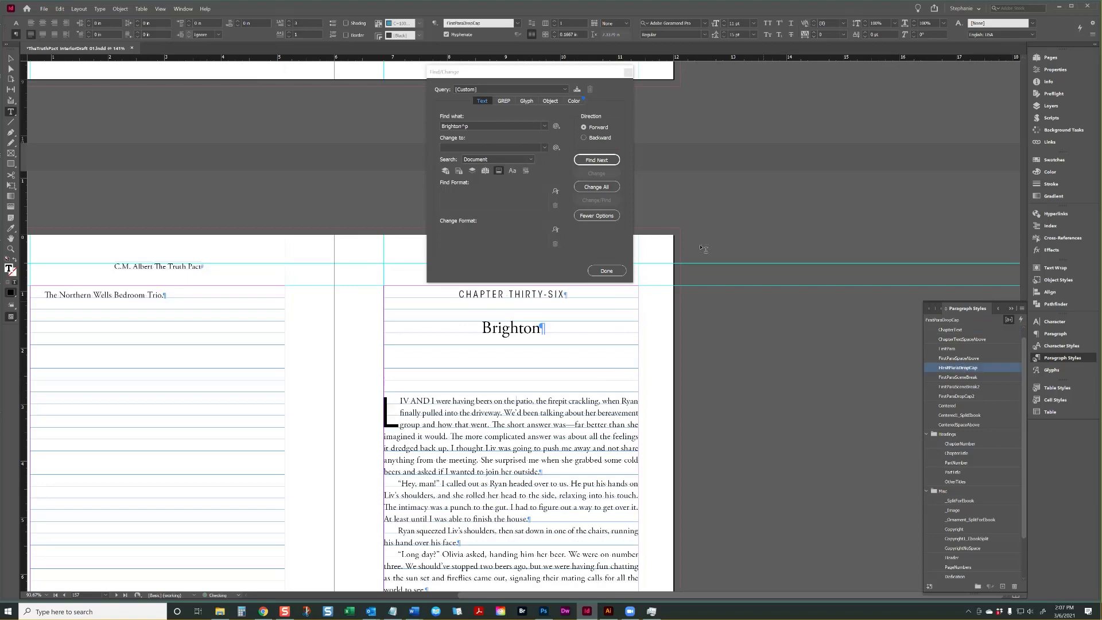
pyautogui.click(584, 161)
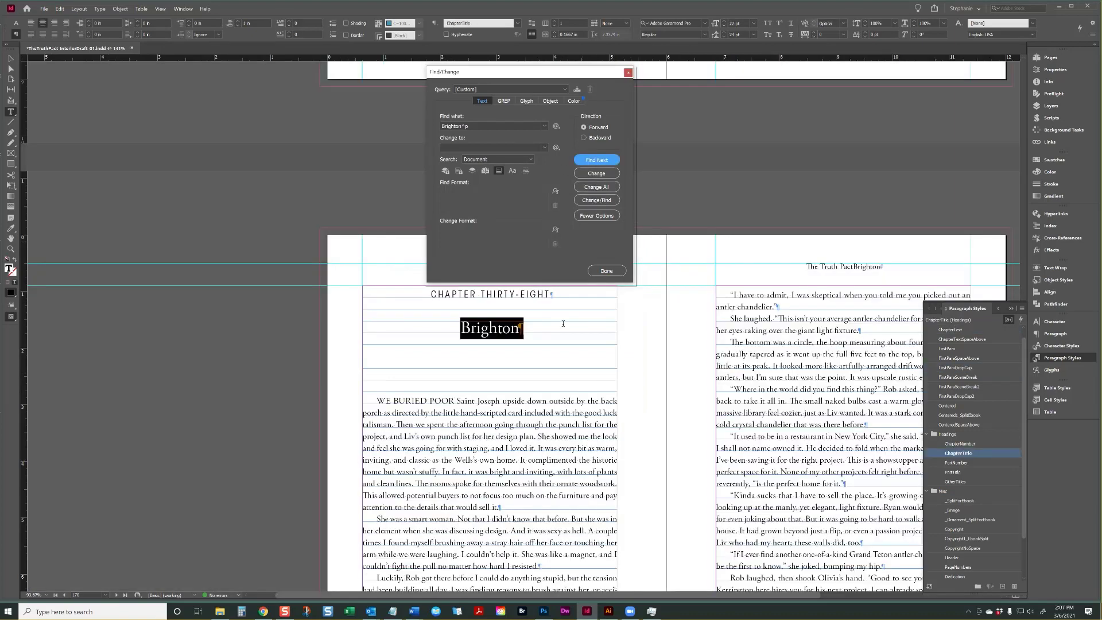
pyautogui.click(563, 324)
pyautogui.click(972, 368)
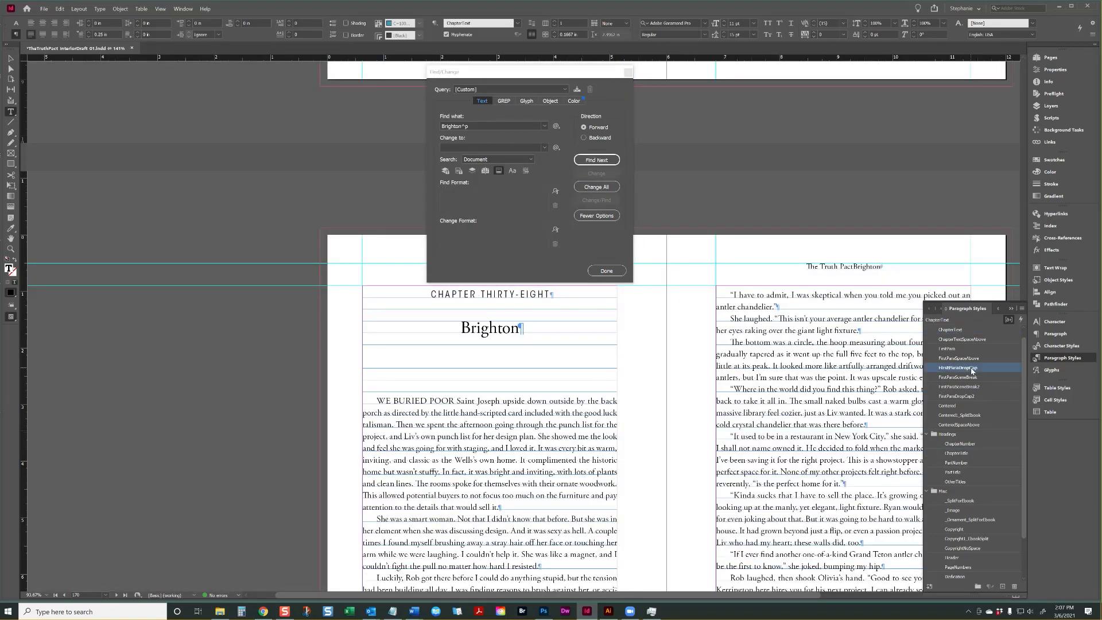
# - Continue the Brighton search and apply FirstParaDropCap to the opening paragraphs of Chapter Forty-Two and Chapter Nine
pyautogui.click(598, 163)
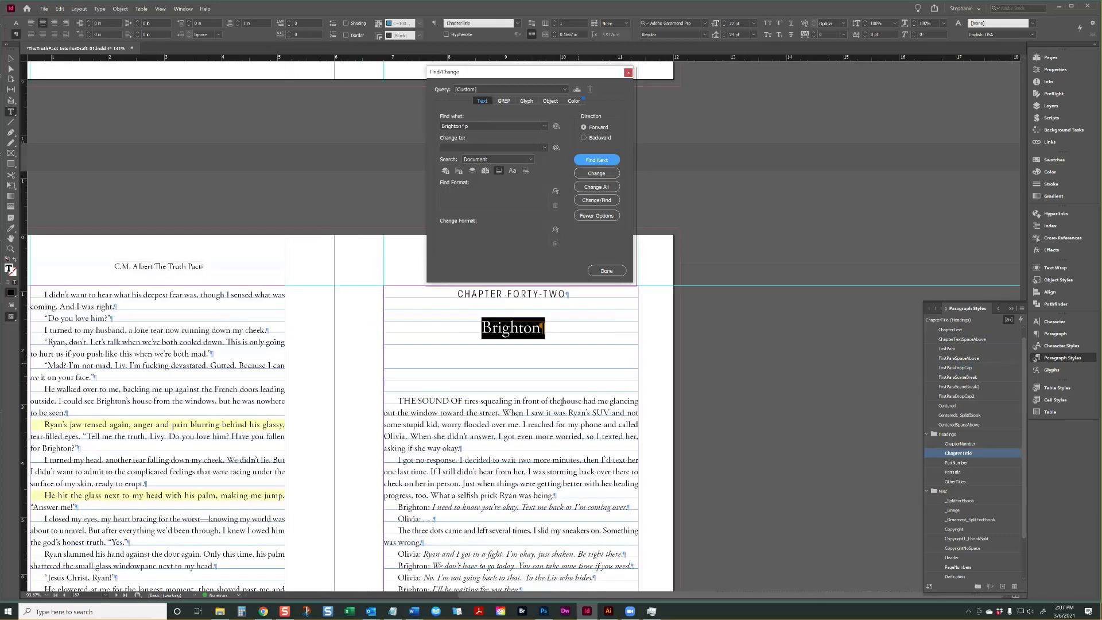
pyautogui.click(527, 412)
pyautogui.click(975, 368)
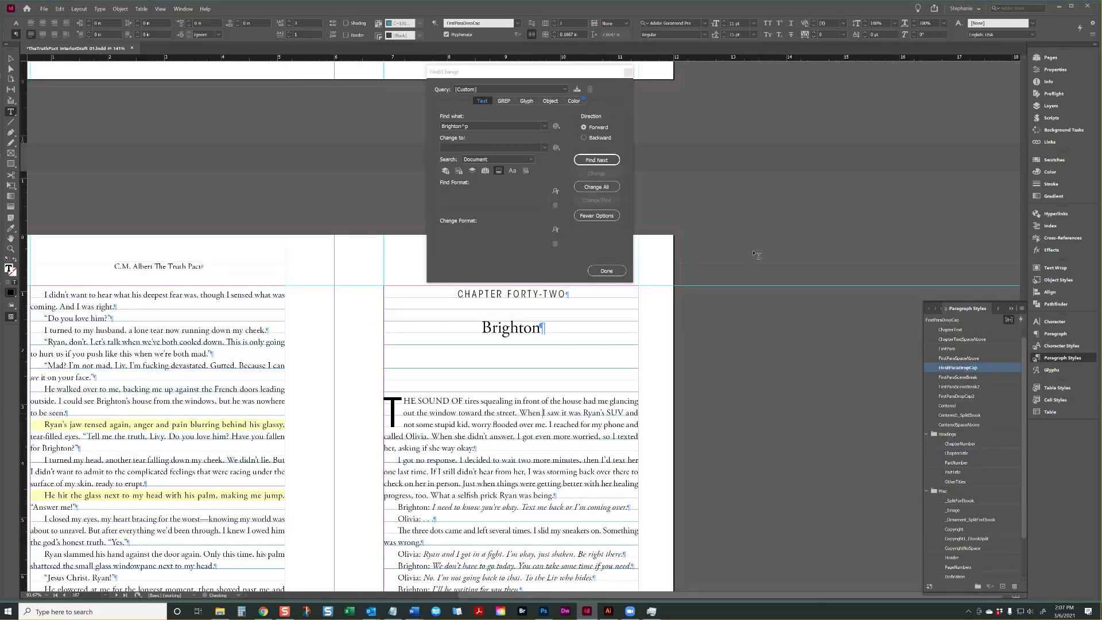
pyautogui.click(597, 160)
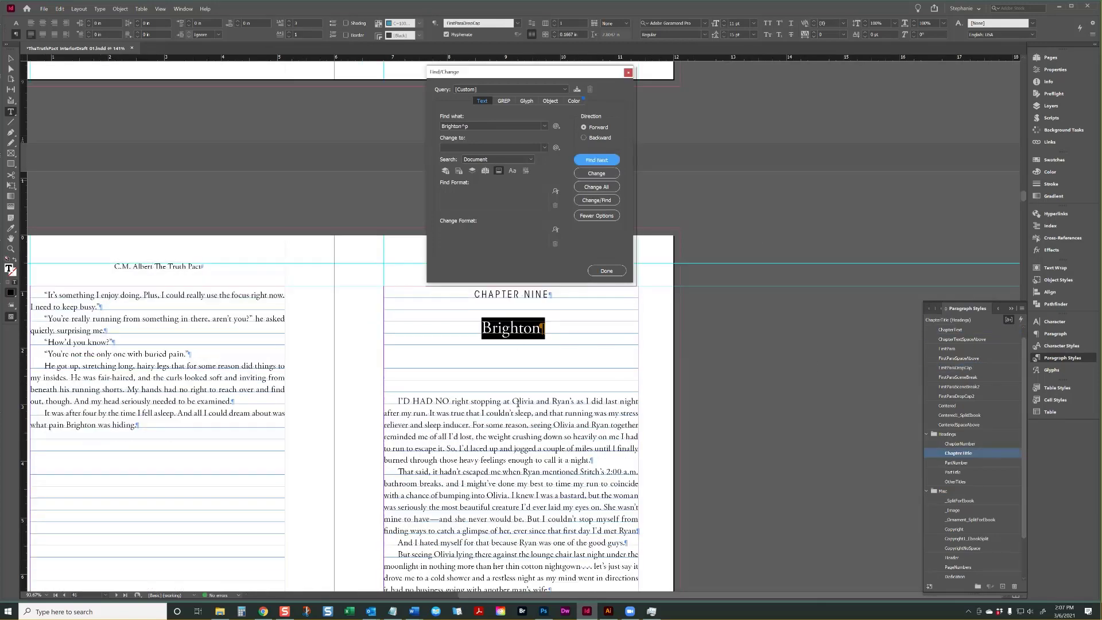
pyautogui.click(518, 406)
pyautogui.click(957, 368)
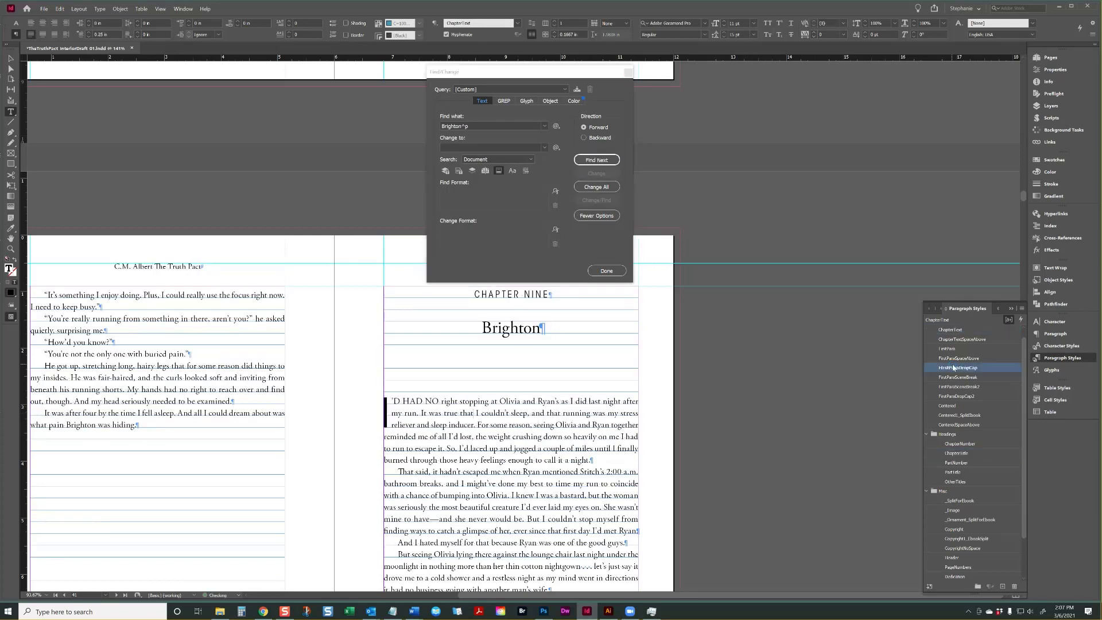
# - Find the following Brighton titles and apply FirstParaDropCap to the opening paragraphs of Chapters Twelve and Fourteen
pyautogui.click(596, 161)
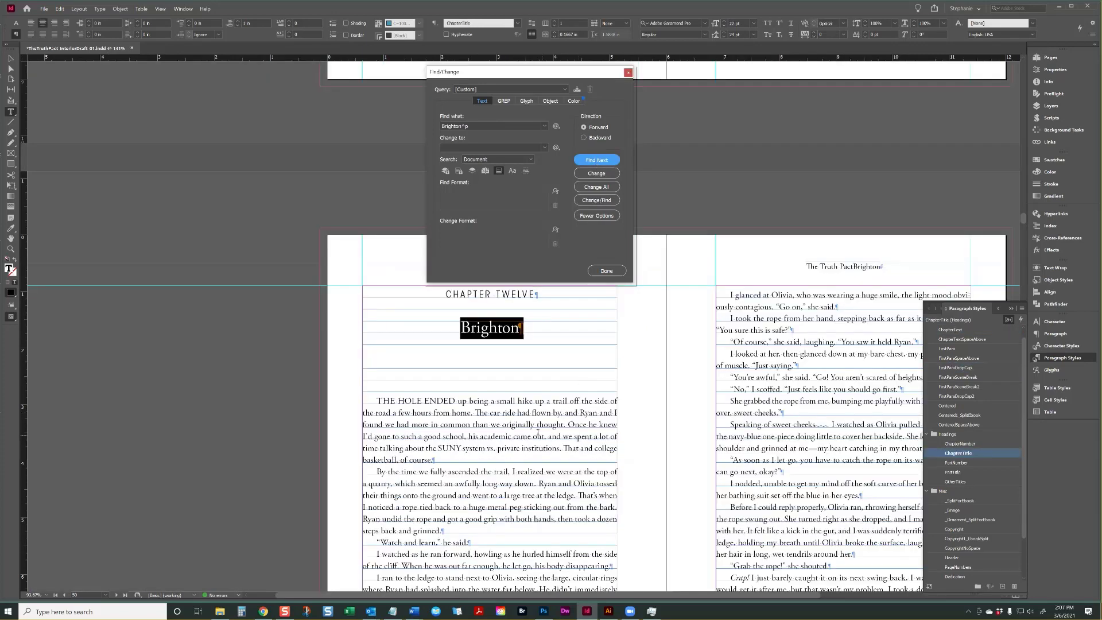
pyautogui.click(537, 436)
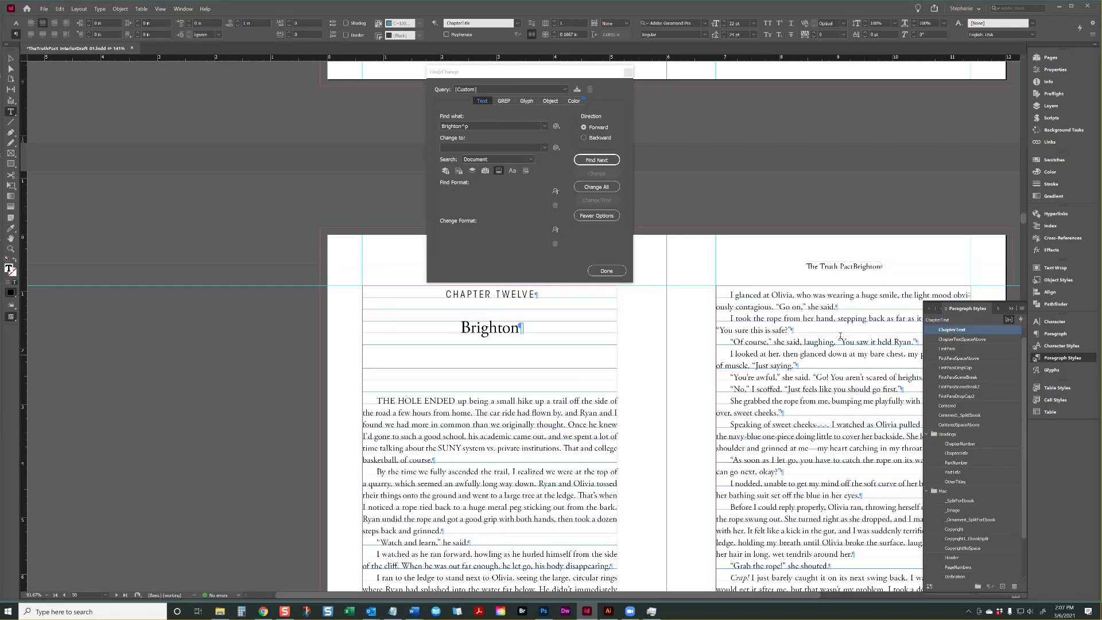
pyautogui.click(970, 370)
pyautogui.click(597, 160)
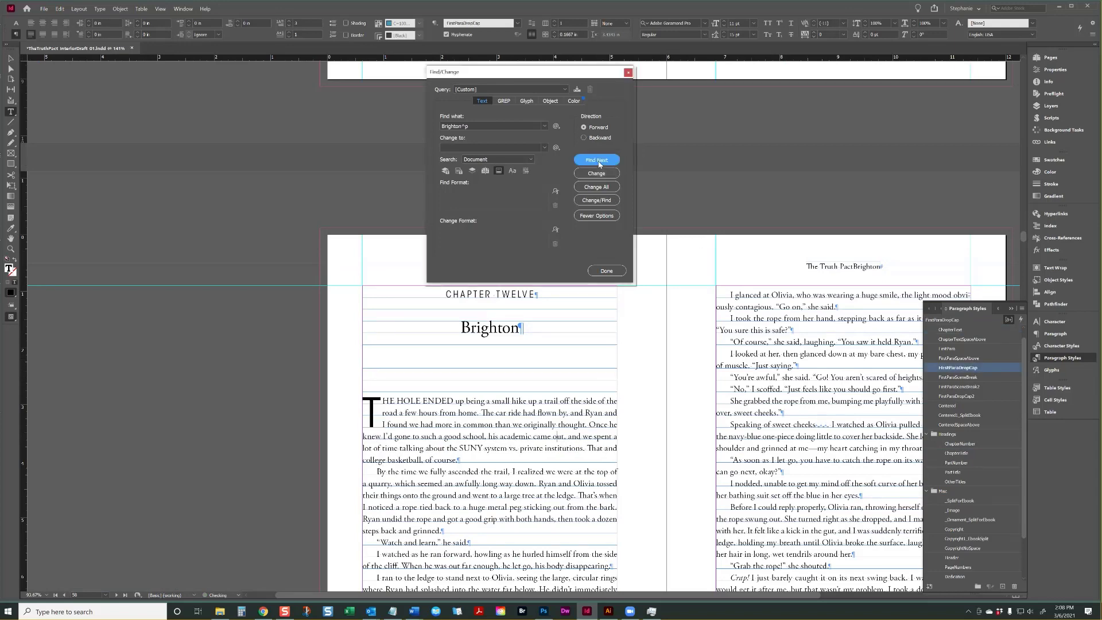
pyautogui.click(563, 402)
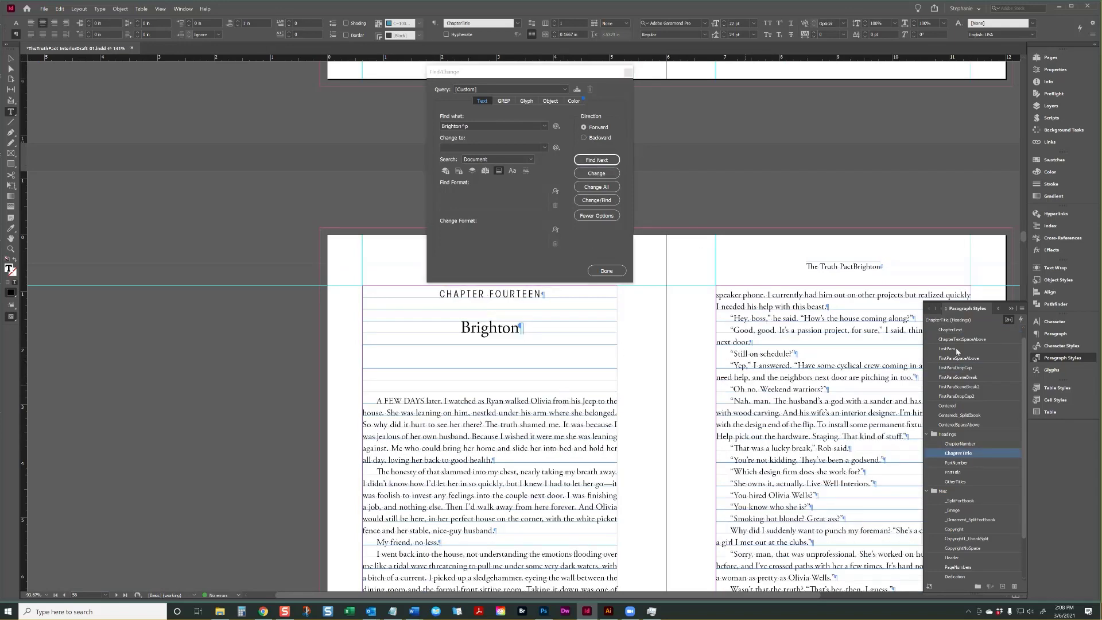
pyautogui.click(970, 368)
# - Style the next Brighton chapters' opening paragraphs, using FirstParaDropCap for Chapter Sixteen and FirstParaDropCap2 for Chapter Eighteen, which opens with a quotation mark
pyautogui.click(597, 160)
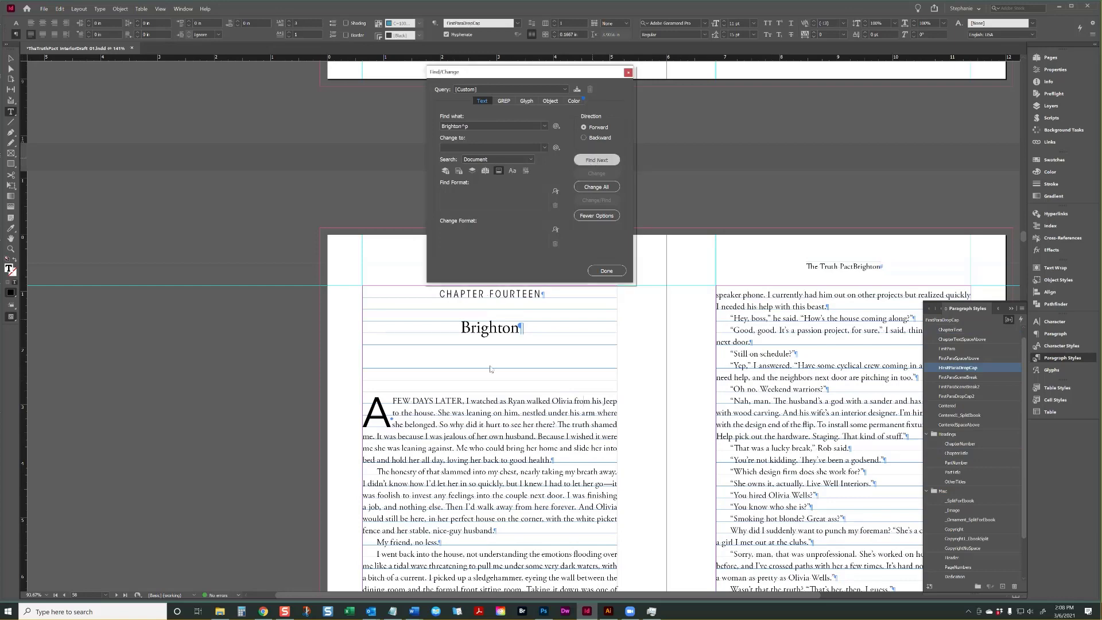
pyautogui.click(732, 333)
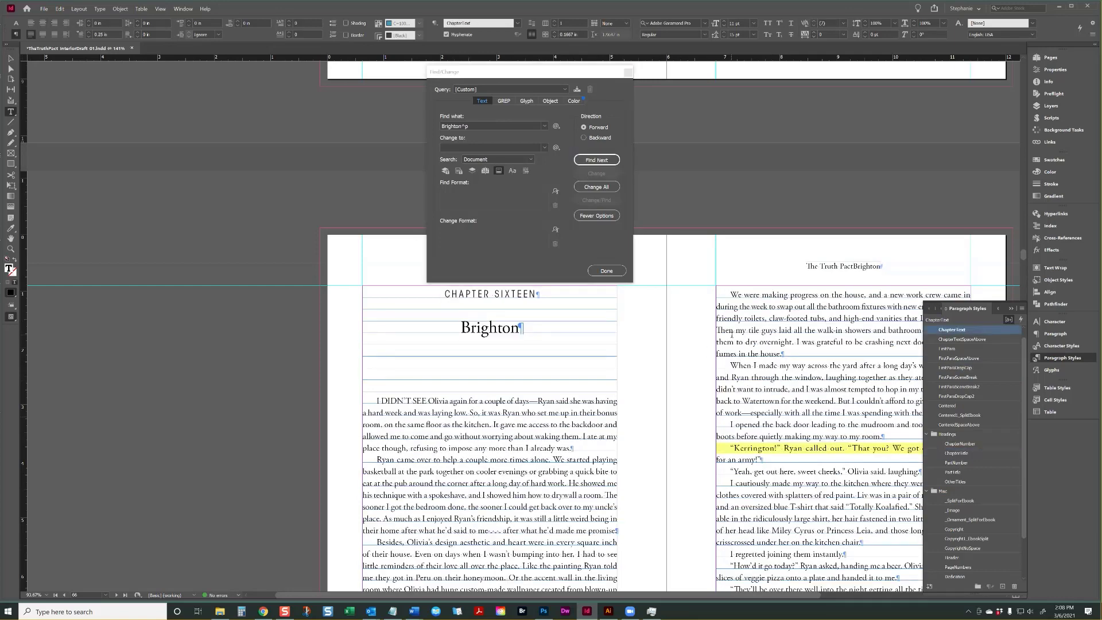
pyautogui.click(959, 368)
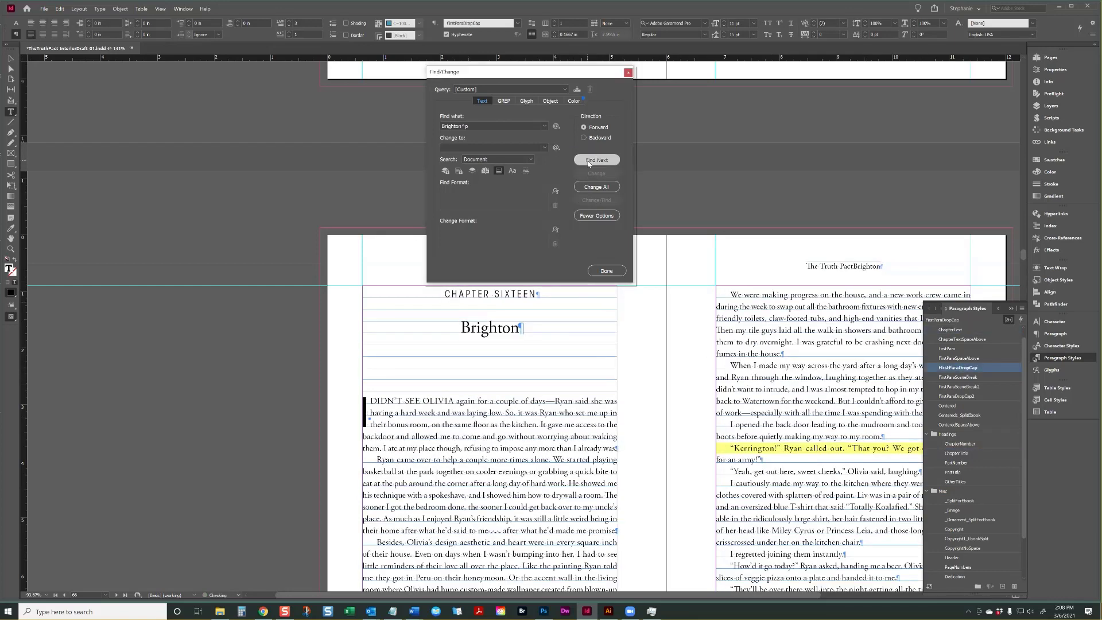
pyautogui.click(478, 413)
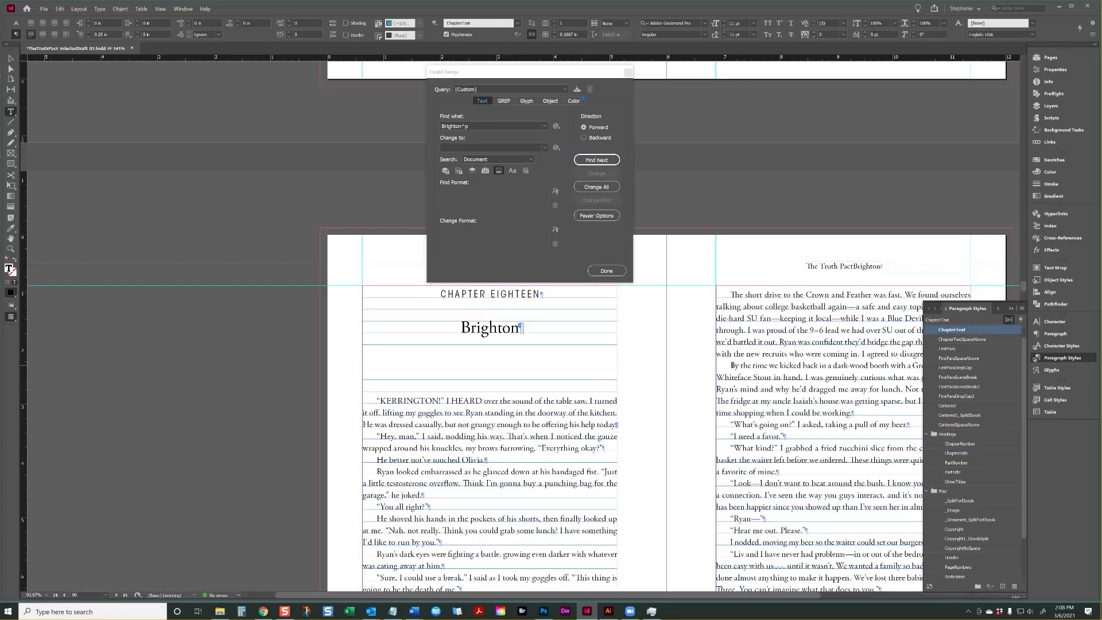
pyautogui.click(958, 396)
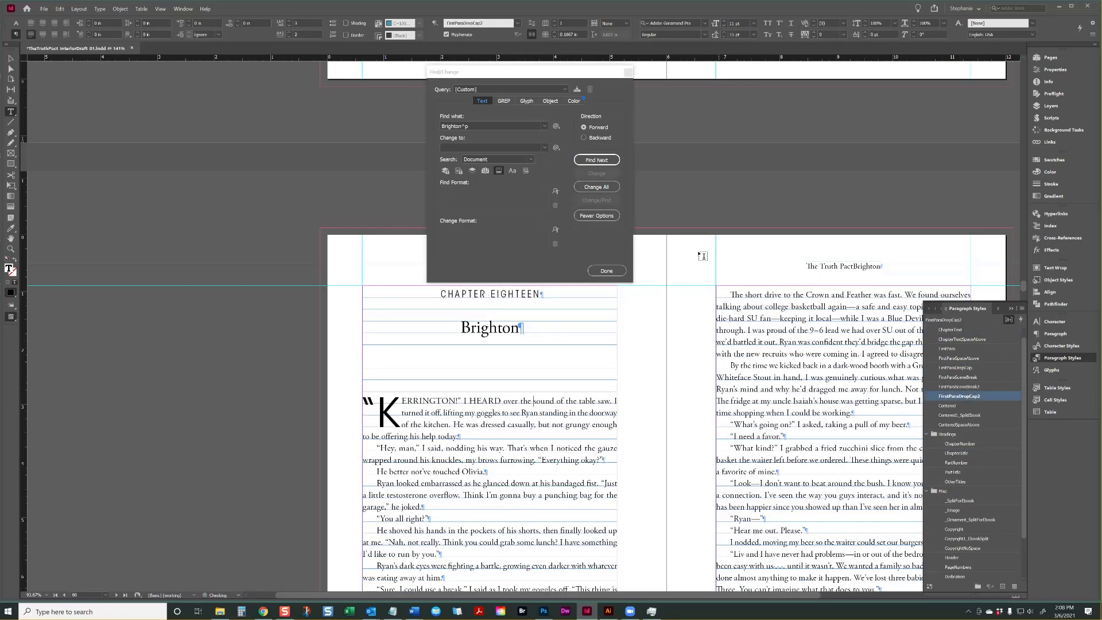
# - Step through the next Brighton titles up to Chapter Twenty-Seven to check the drop caps on their opening paragraphs
pyautogui.click(613, 160)
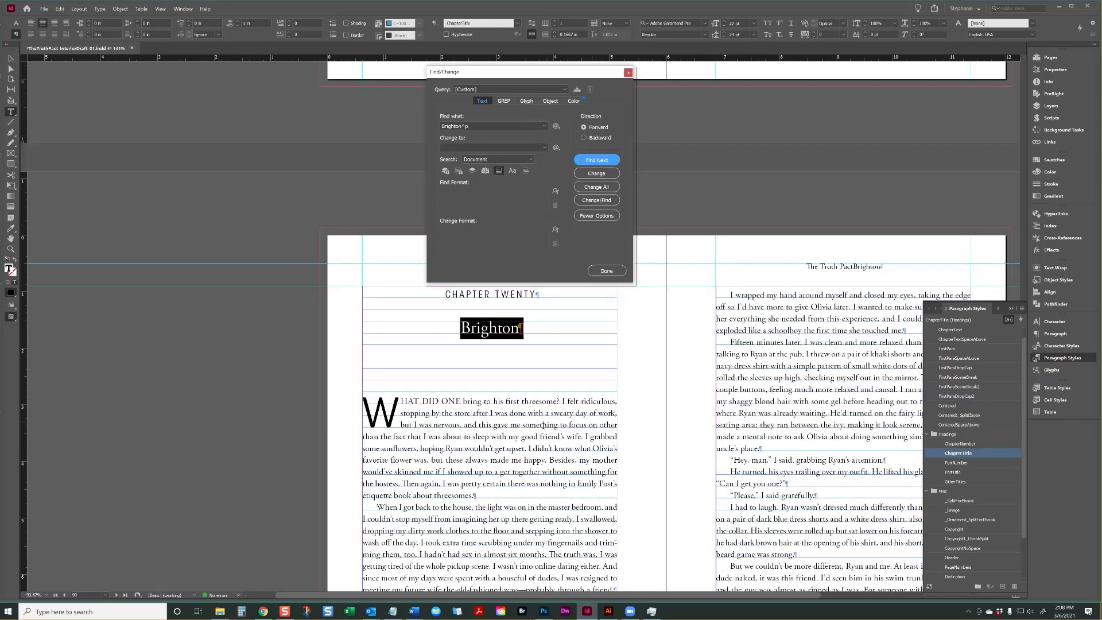
pyautogui.click(597, 160)
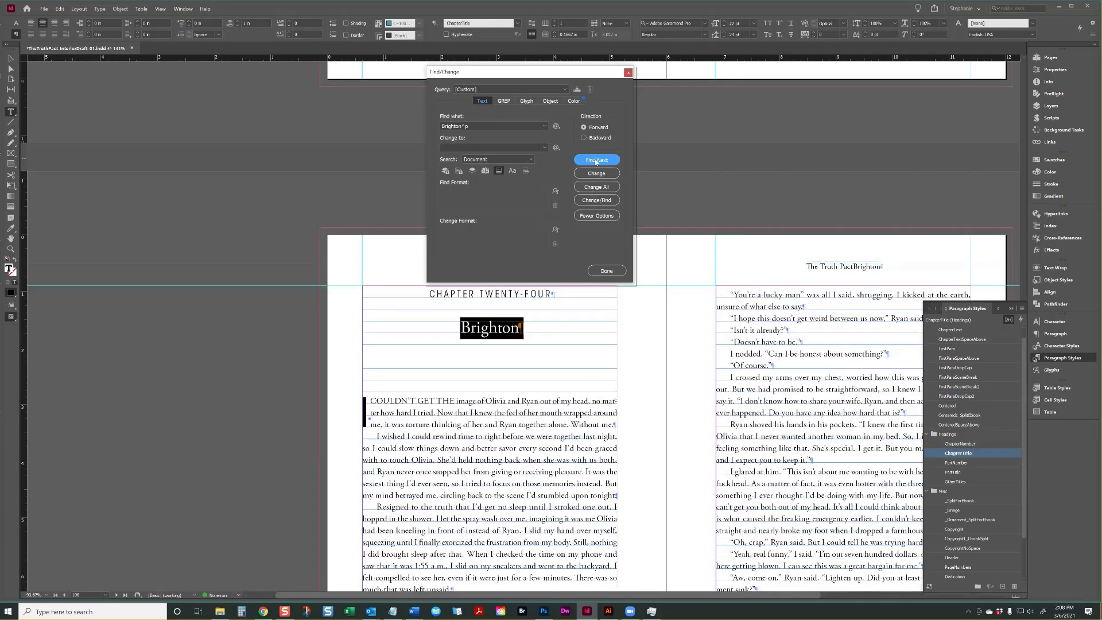
pyautogui.click(596, 160)
pyautogui.click(546, 425)
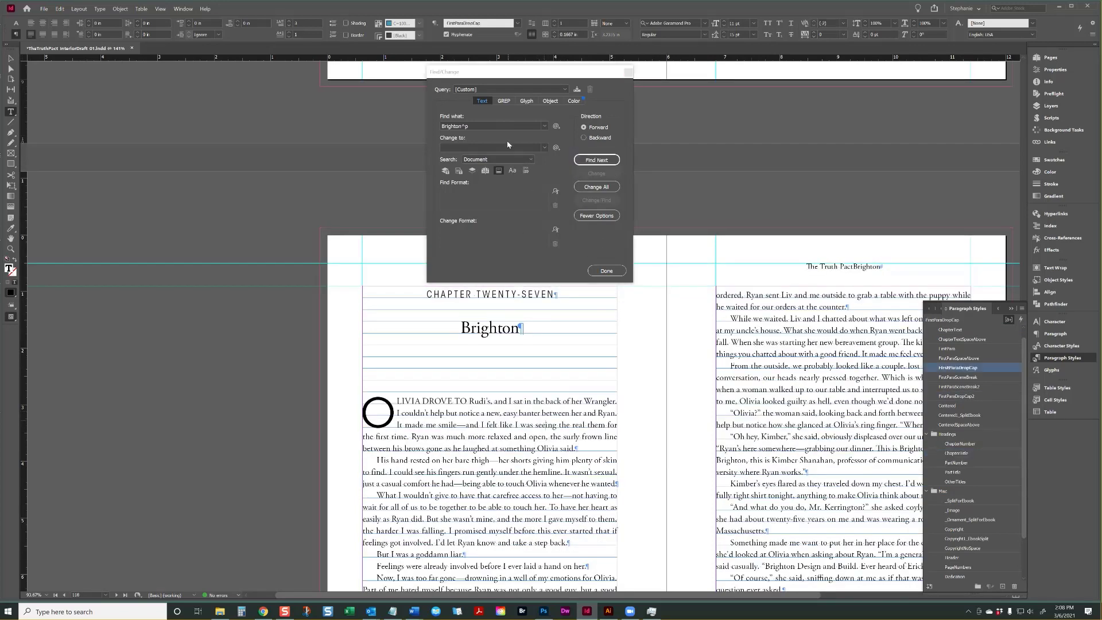
# - Replace the Brighton search text with <FORMAT> and find the next occurrence in the document
pyautogui.moveTo(494, 126); pyautogui.dragTo(403, 132)
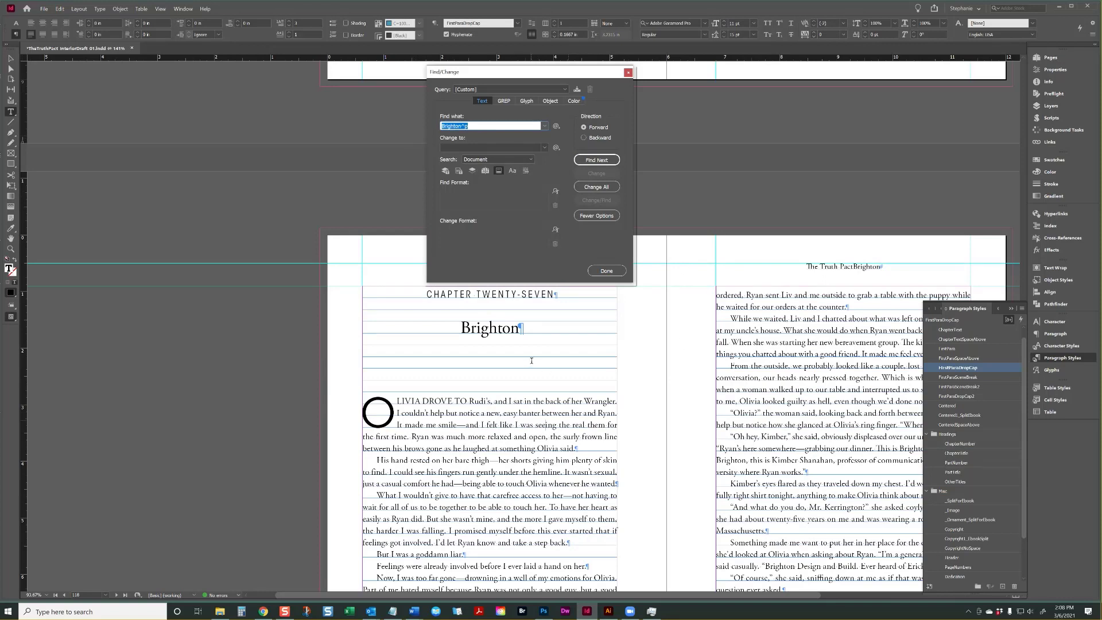
pyautogui.click(527, 425)
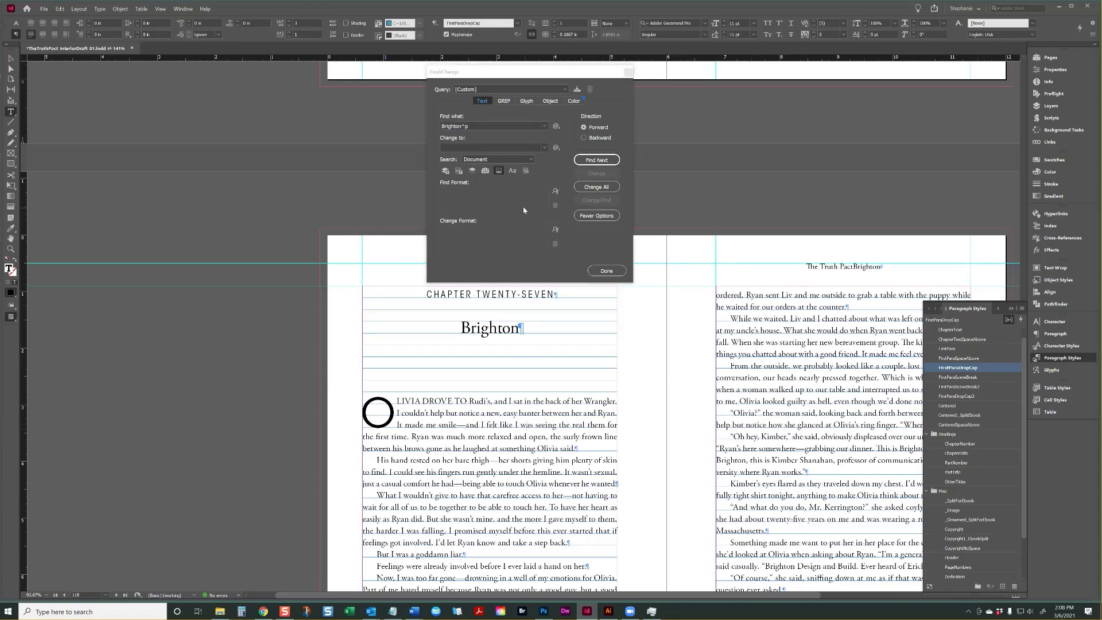
pyautogui.moveTo(473, 127); pyautogui.dragTo(391, 138)
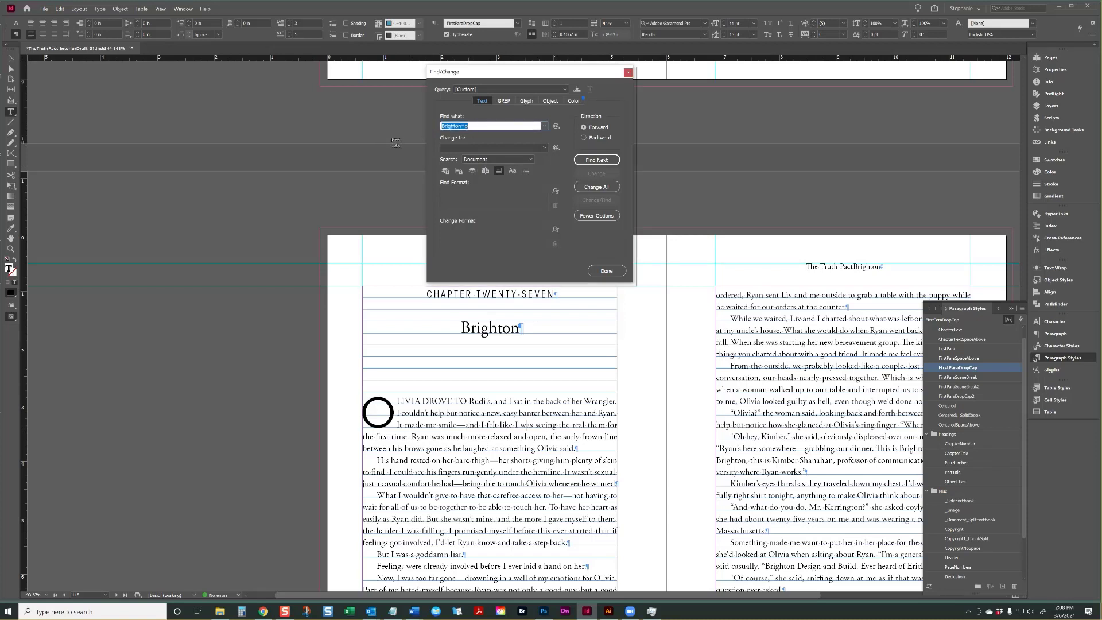
pyautogui.write('<FORMAT>')
pyautogui.click(570, 398)
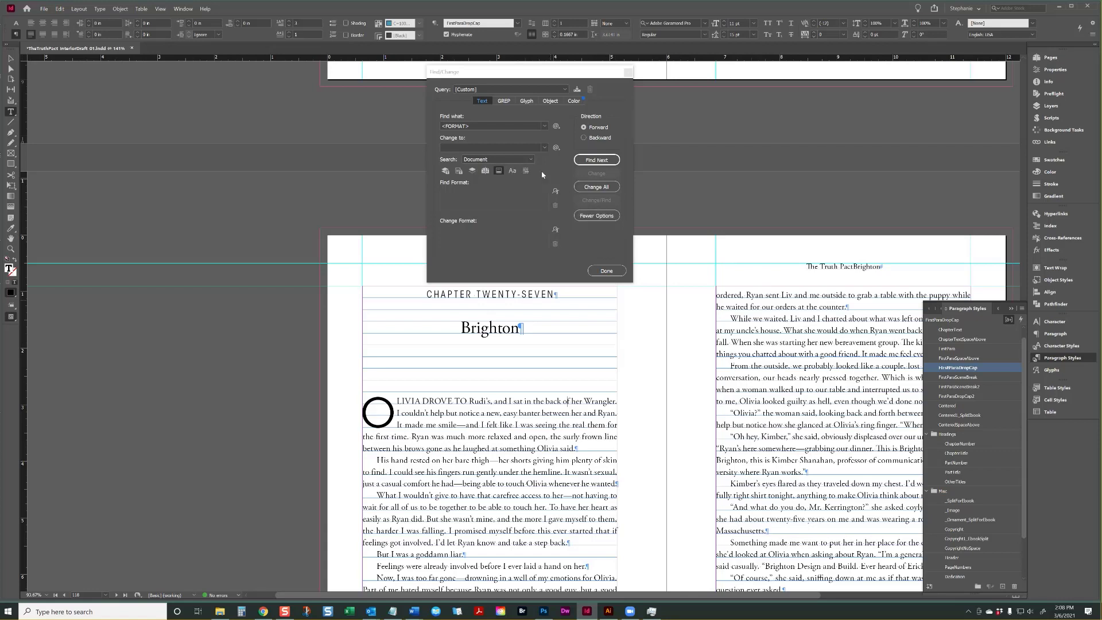
pyautogui.click(495, 126)
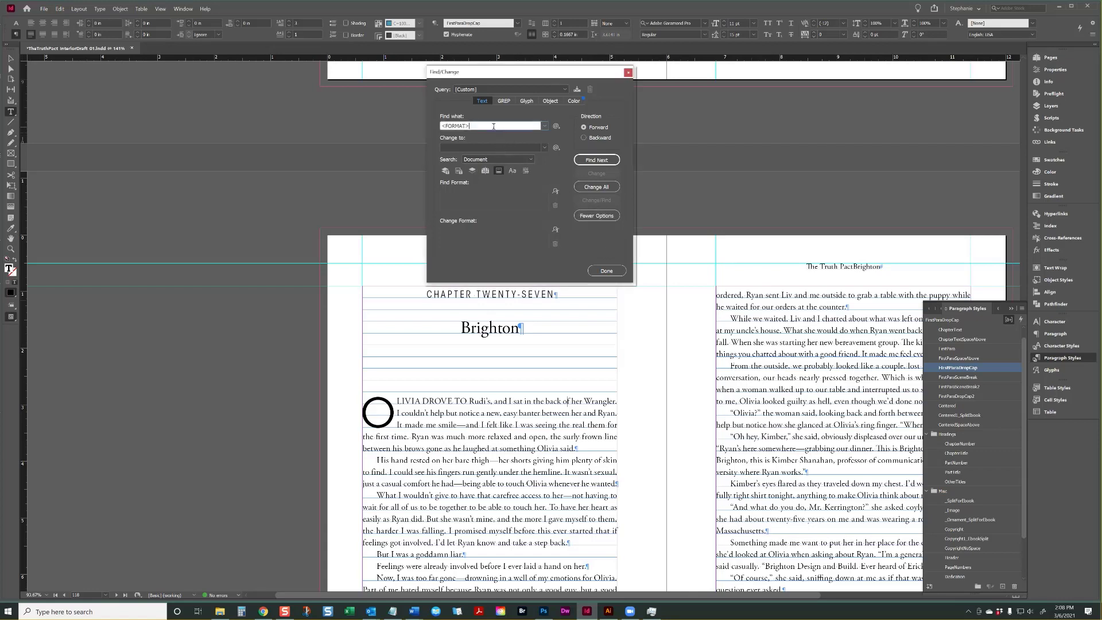
pyautogui.doubleClick(463, 125)
pyautogui.click(597, 161)
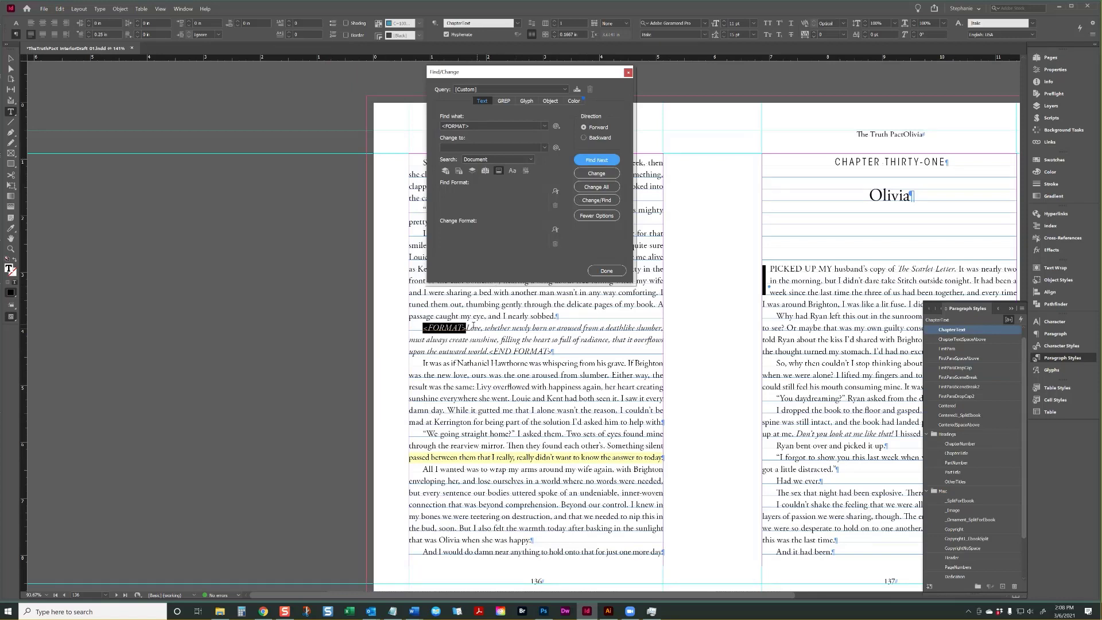
# - Delete the <FORMAT> and <END FORMAT> tags around the italic quotation on page 136
pyautogui.click(512, 319)
pyautogui.hotkey('shift', 'Home')
pyautogui.press('BackSpace')
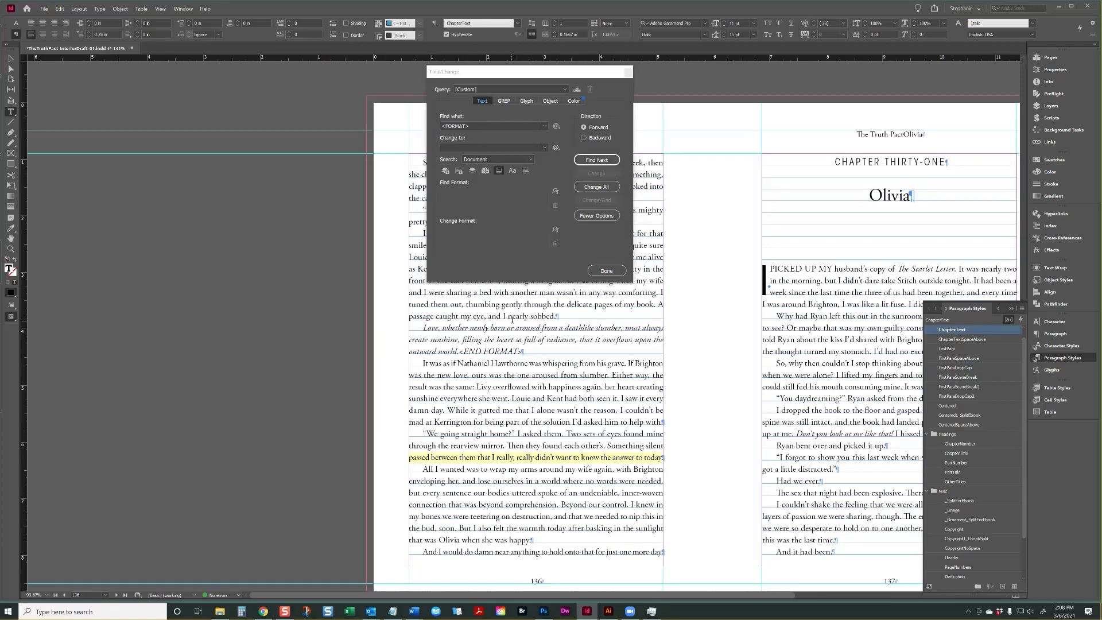
pyautogui.press('Down')
pyautogui.moveTo(523, 352); pyautogui.dragTo(459, 352)
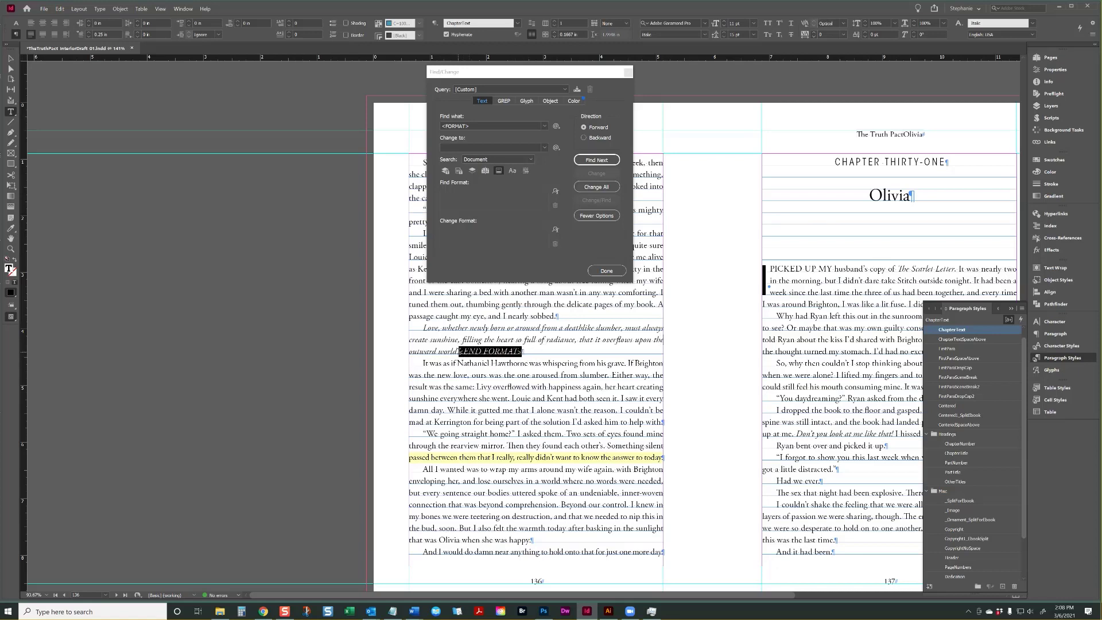
pyautogui.press('BackSpace')
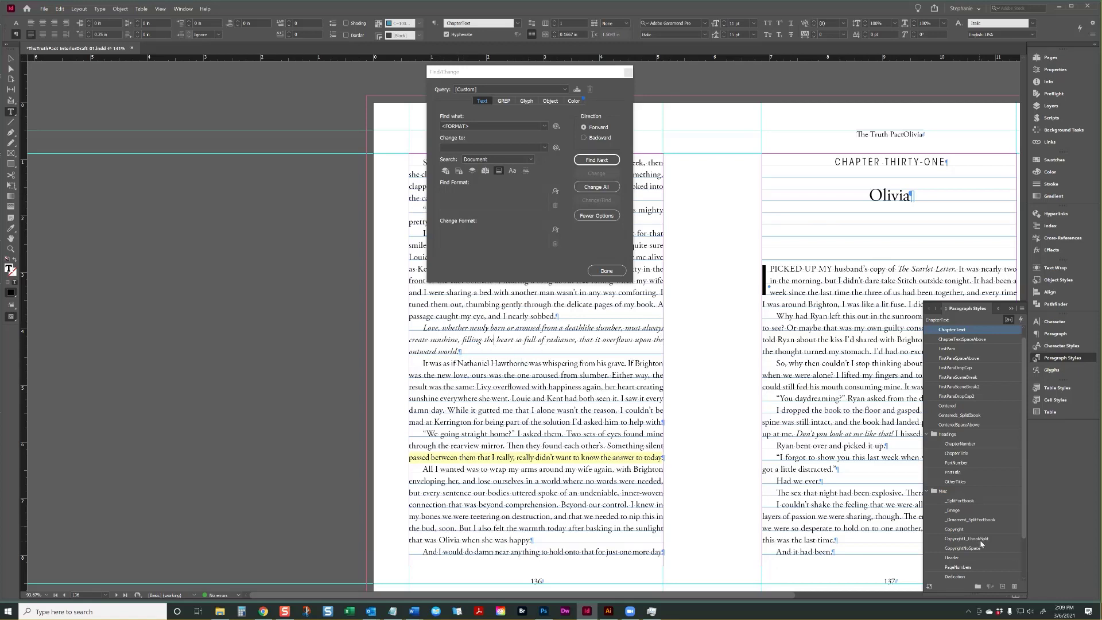
# - Apply the BlockQuote paragraph style to the italic quotation on page 136
pyautogui.scroll(-3, 984, 541)
pyautogui.click(928, 558)
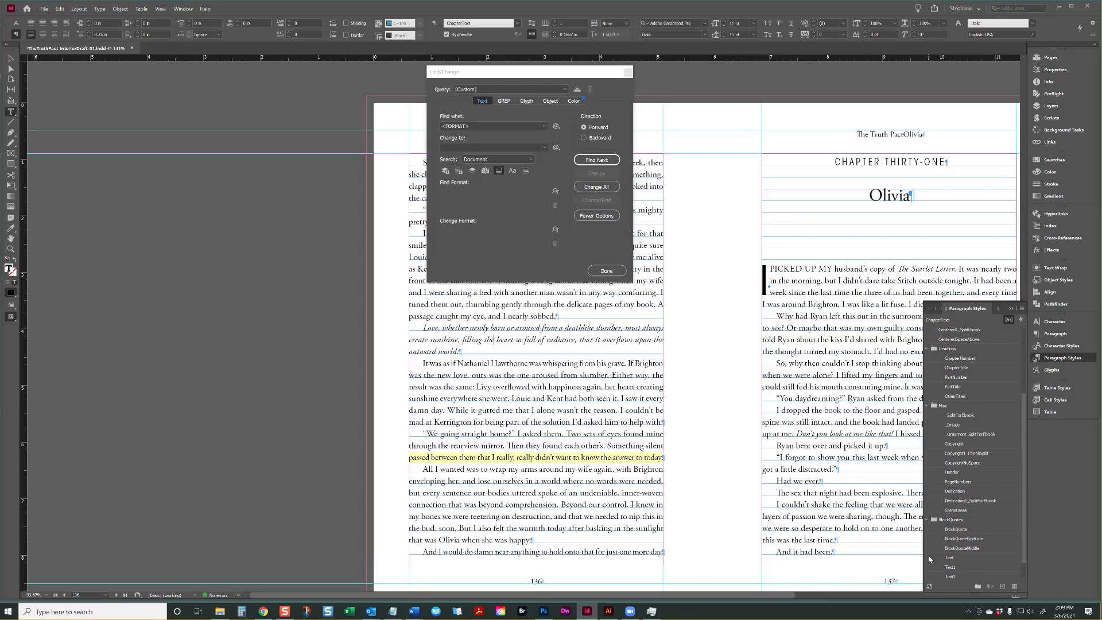
pyautogui.click(957, 530)
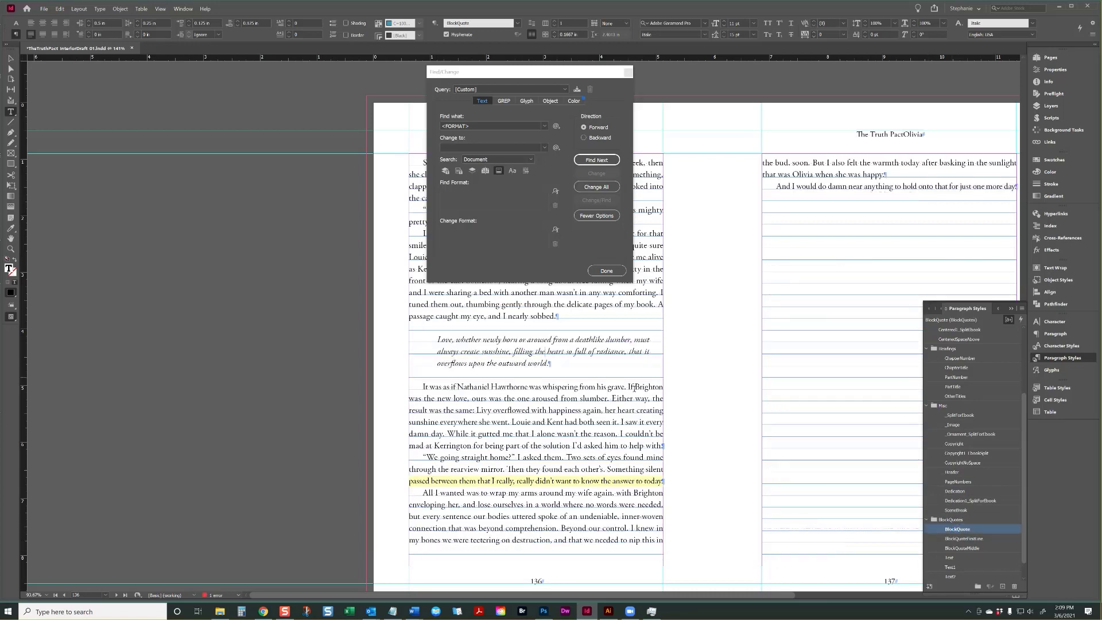
# - Replace the <FORMAT> search text with a colon and find its next occurrence in the document
pyautogui.hscroll(-5, 526, 350)
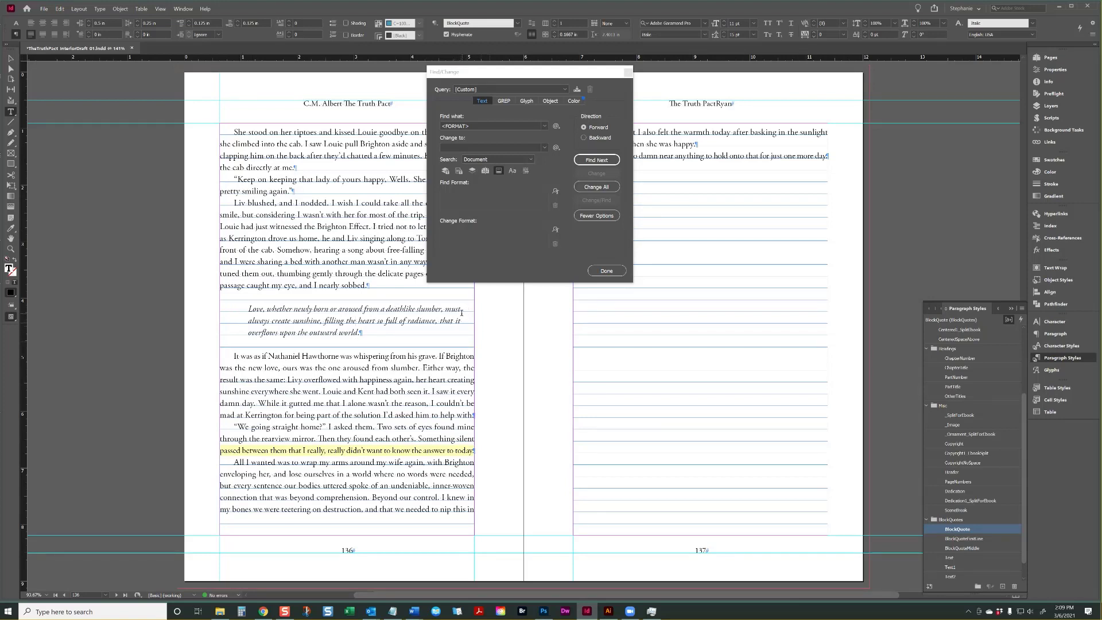
pyautogui.click(422, 329)
pyautogui.moveTo(481, 126); pyautogui.dragTo(389, 123)
pyautogui.press('BackSpace')
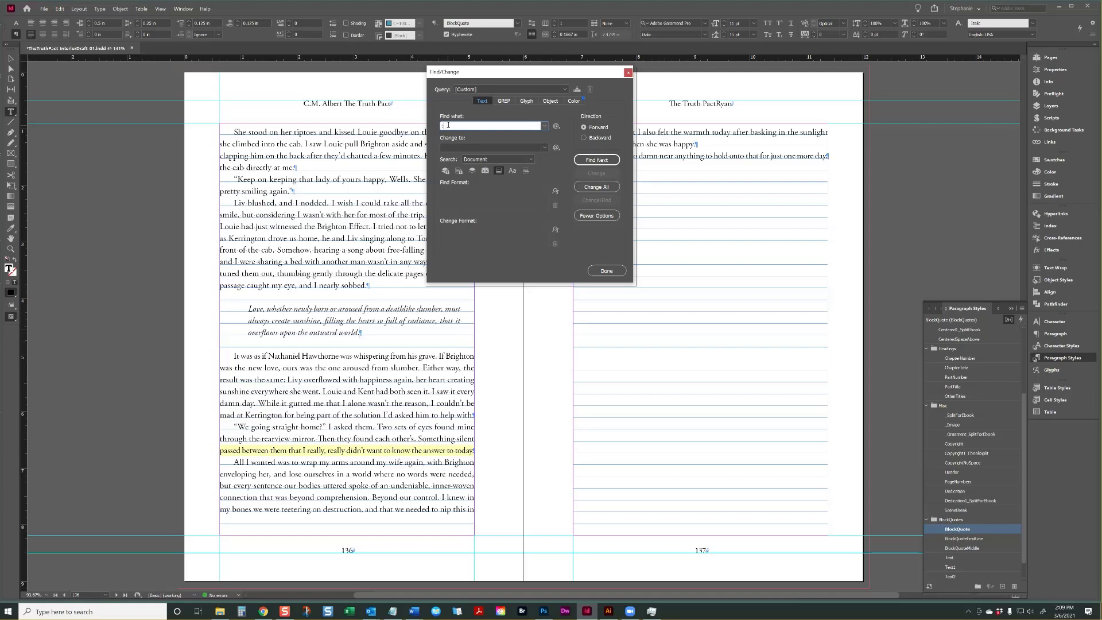
pyautogui.write(':')
pyautogui.click(593, 161)
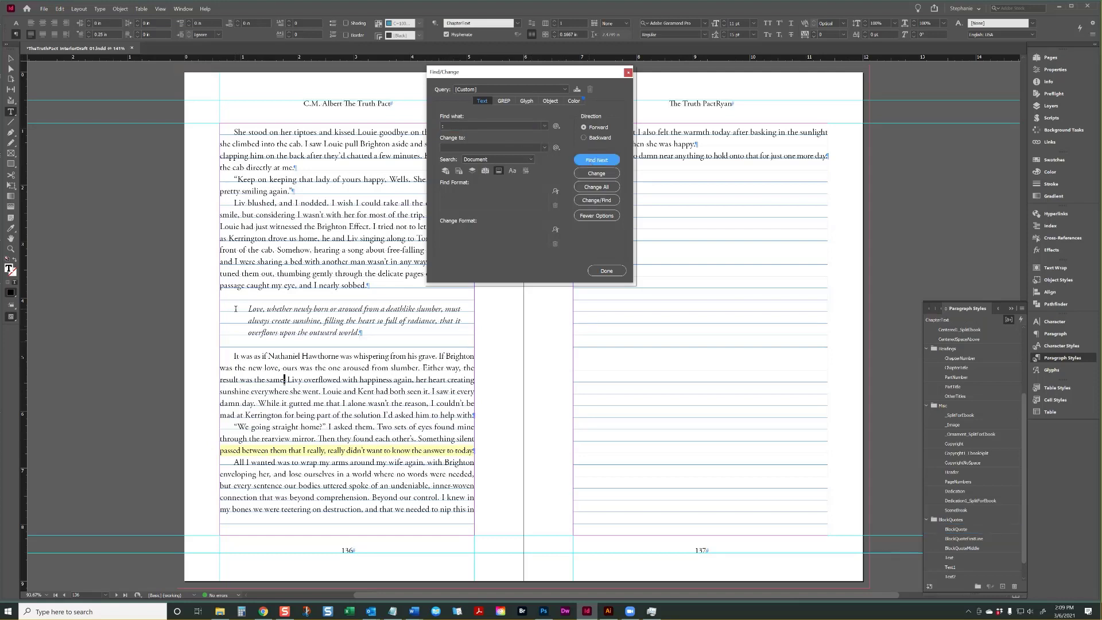
# - Step through the following colon occurrences to the text-message exchange on page 188
pyautogui.moveTo(288, 380); pyautogui.dragTo(285, 380)
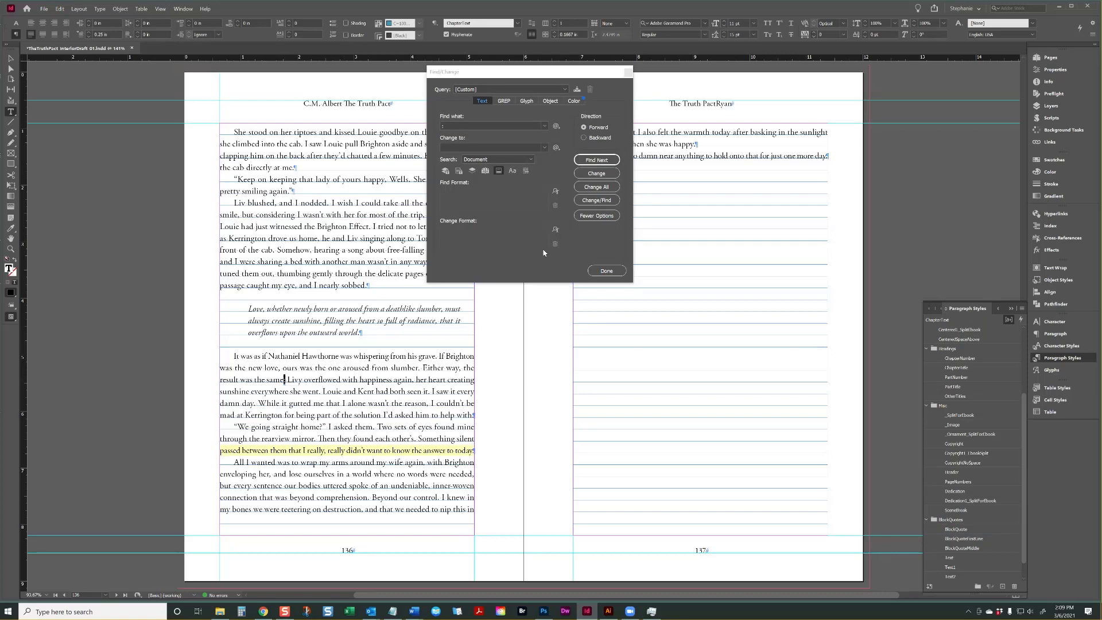
pyautogui.click(602, 161)
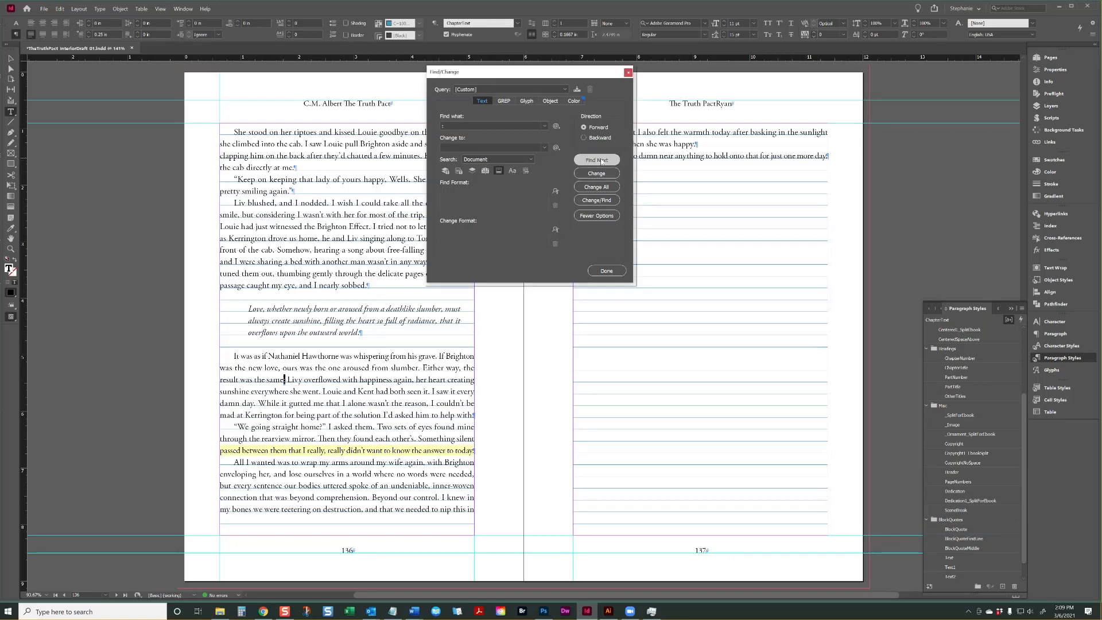
pyautogui.click(602, 162)
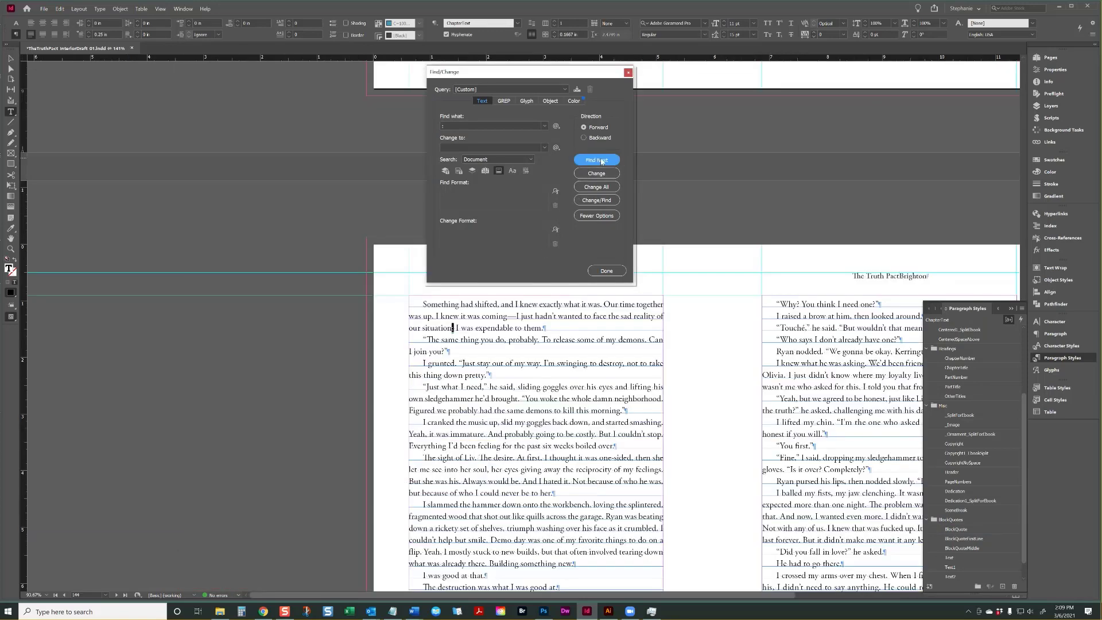
pyautogui.click(602, 161)
pyautogui.click(602, 161)
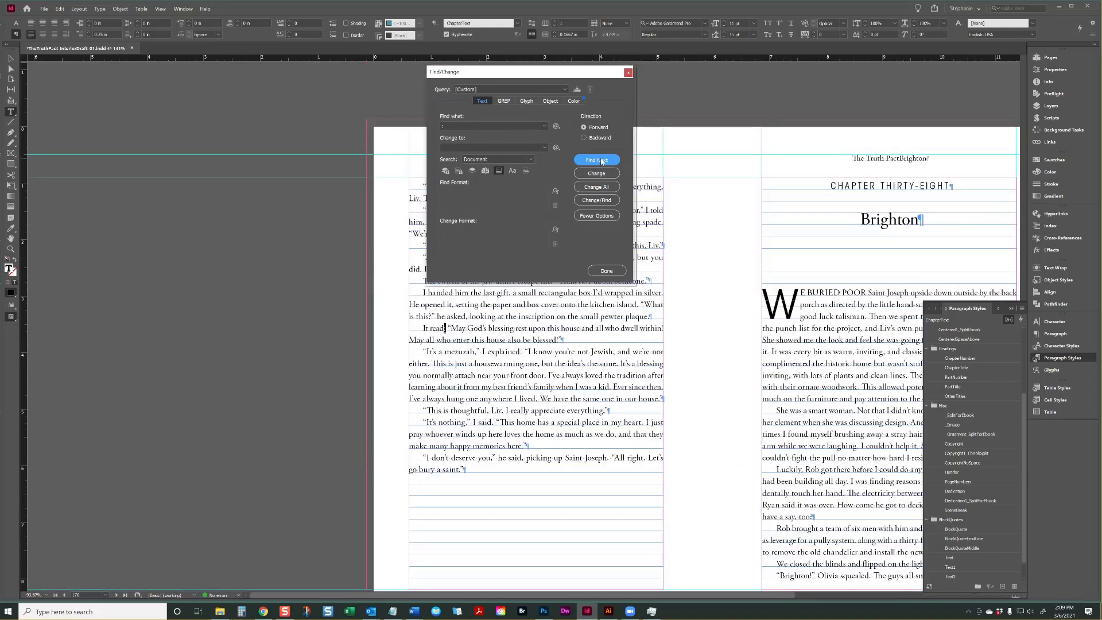
pyautogui.click(602, 162)
pyautogui.click(469, 360)
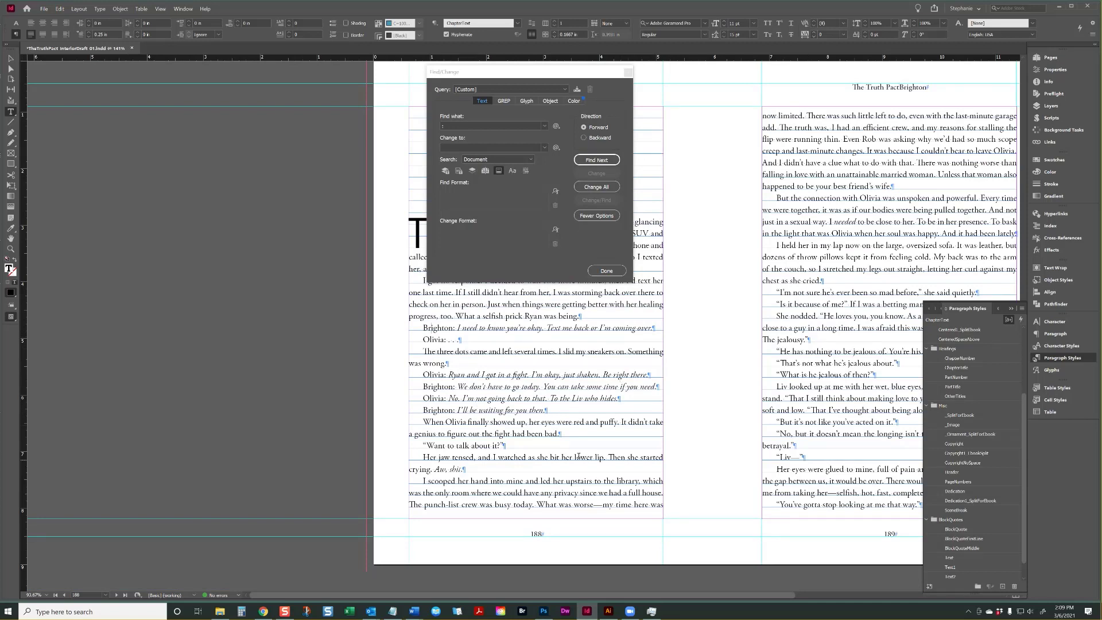
# - Examine the italic wording of Brighton's first text message on page 188
pyautogui.moveTo(423, 328); pyautogui.dragTo(456, 330)
pyautogui.click(500, 330)
pyautogui.tripleClick(500, 330)
pyautogui.click(520, 329)
pyautogui.doubleClick(520, 329)
pyautogui.moveTo(654, 329); pyautogui.dragTo(459, 328)
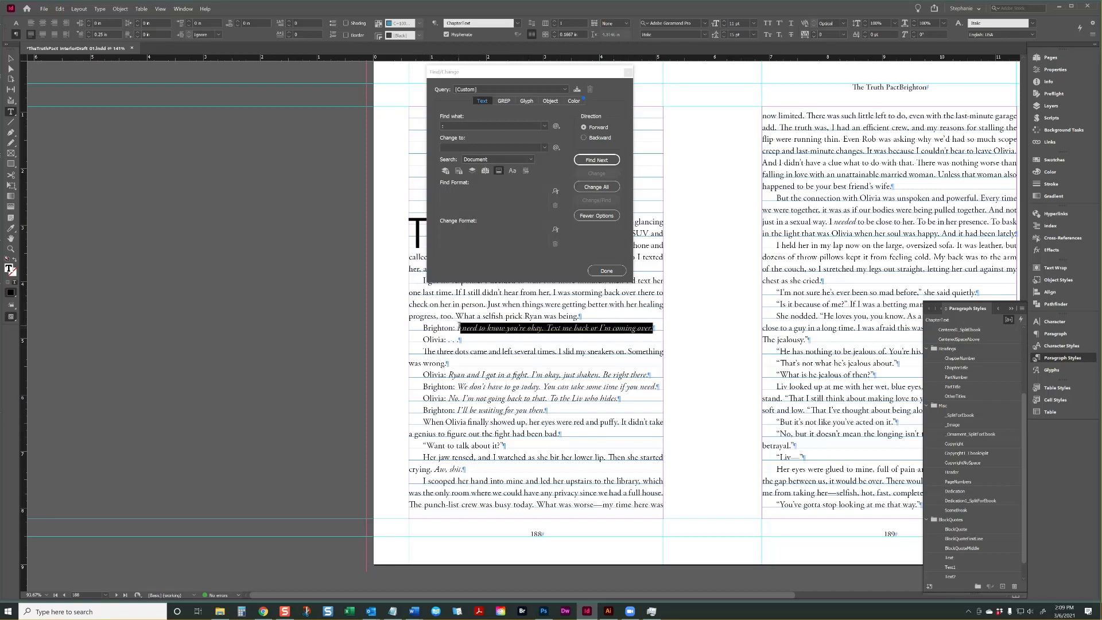
pyautogui.click(456, 326)
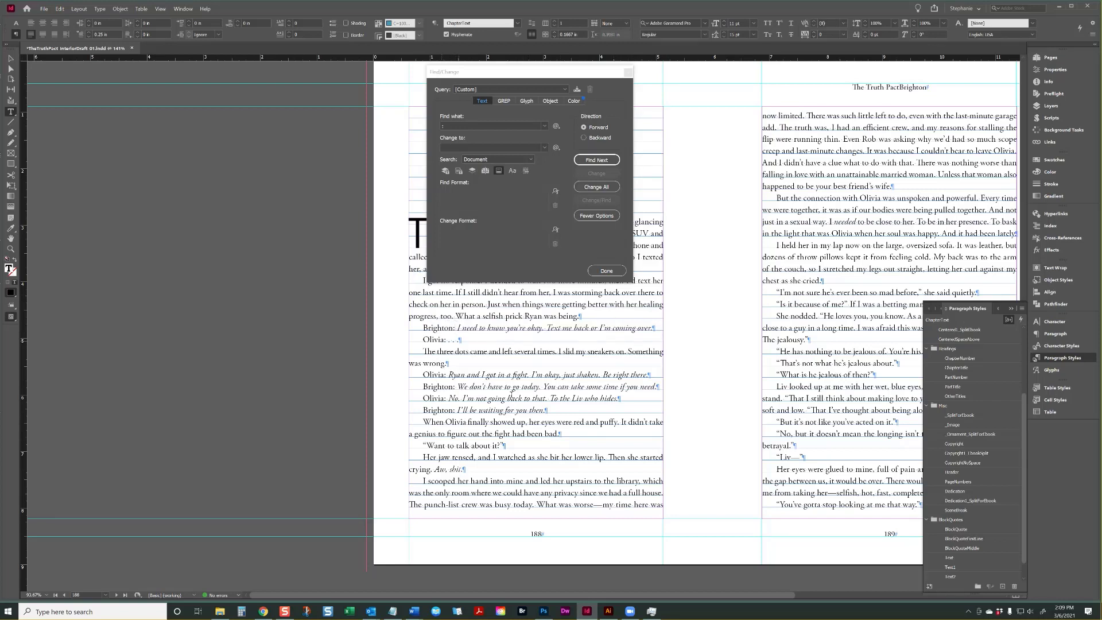
# - Review the nested style settings of the Text1 paragraph style and close its options without changes
pyautogui.scroll(-1, 957, 534)
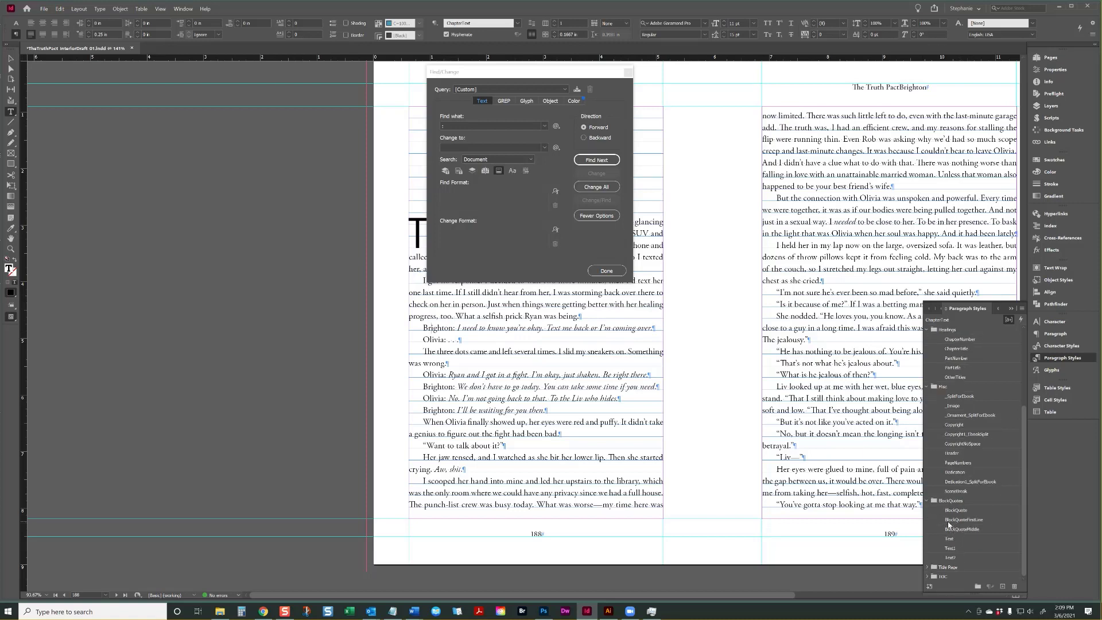
pyautogui.rightClick(962, 550)
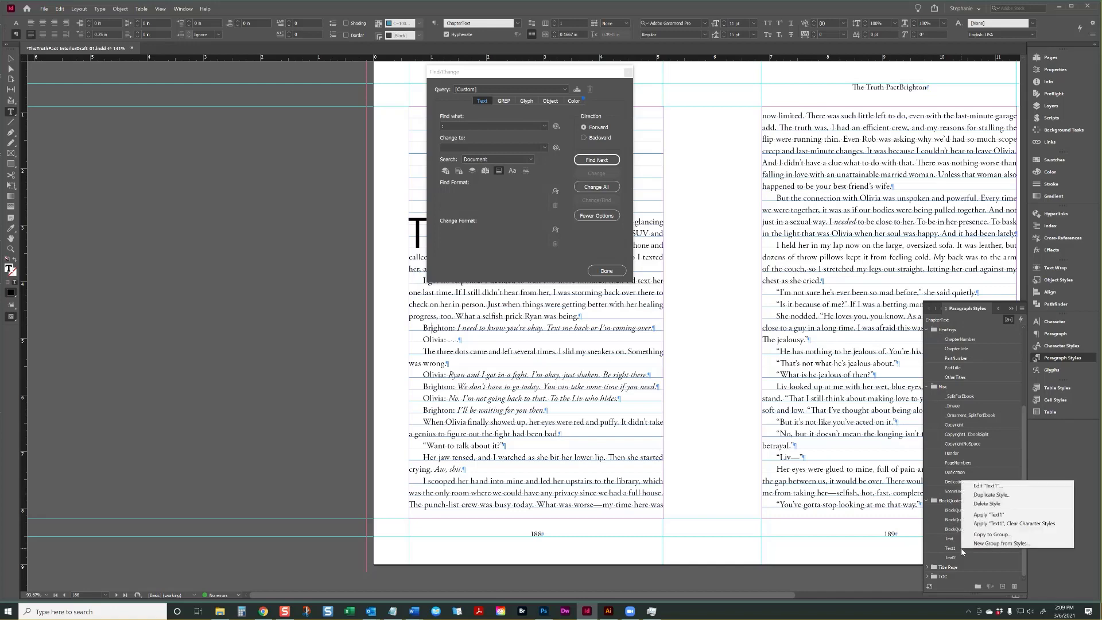
pyautogui.click(983, 486)
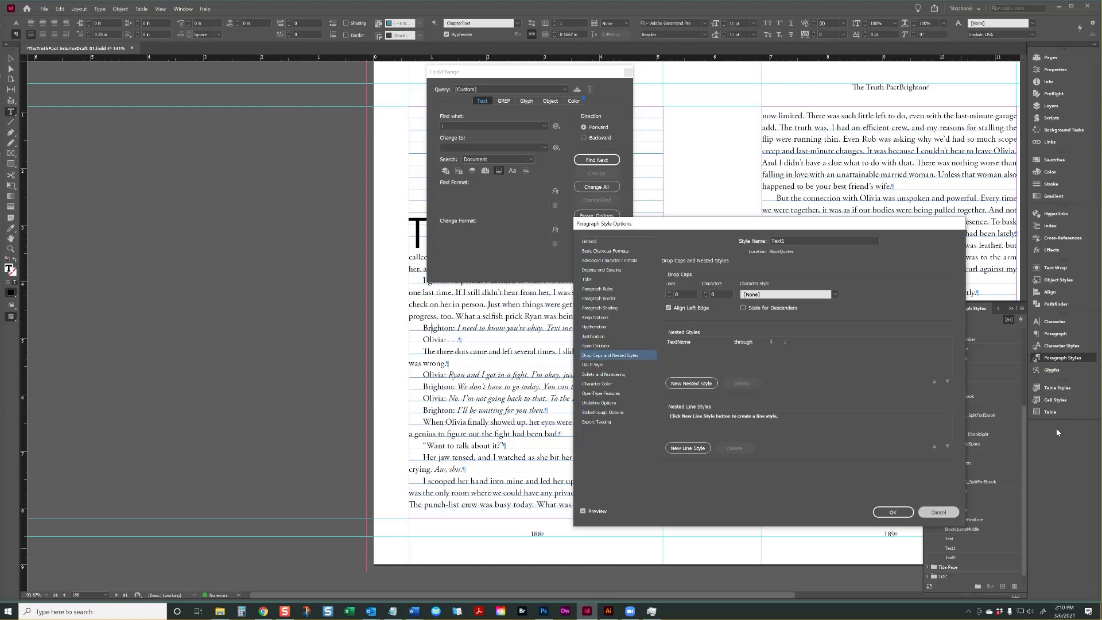
pyautogui.click(939, 512)
# - Review the basic character formats of the TextName character style and close its options without changes
pyautogui.click(1062, 346)
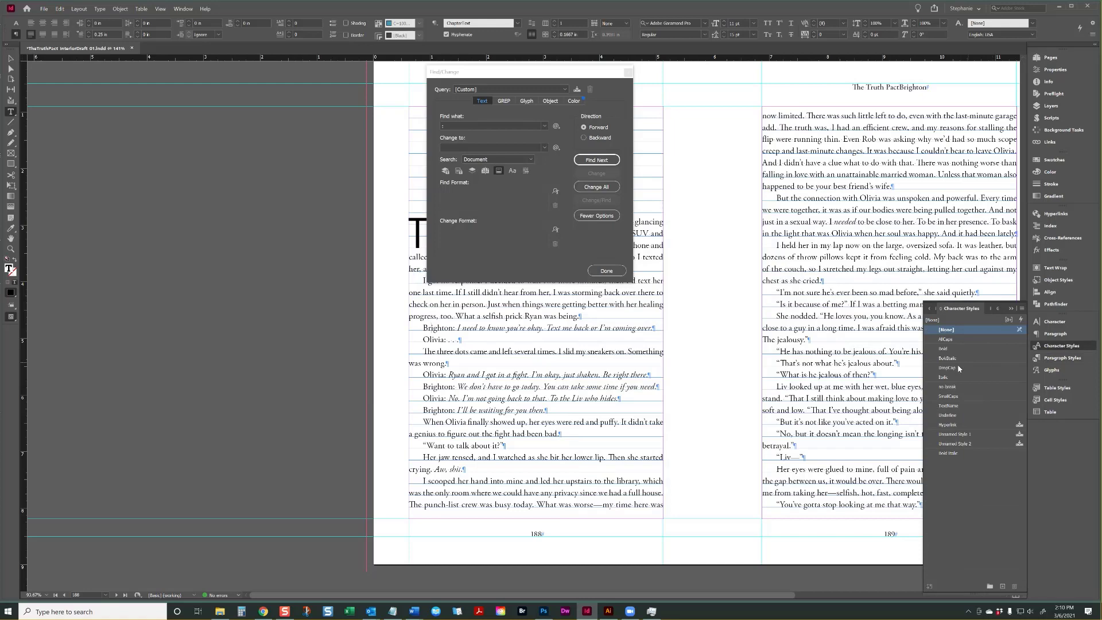
pyautogui.rightClick(951, 406)
pyautogui.click(975, 412)
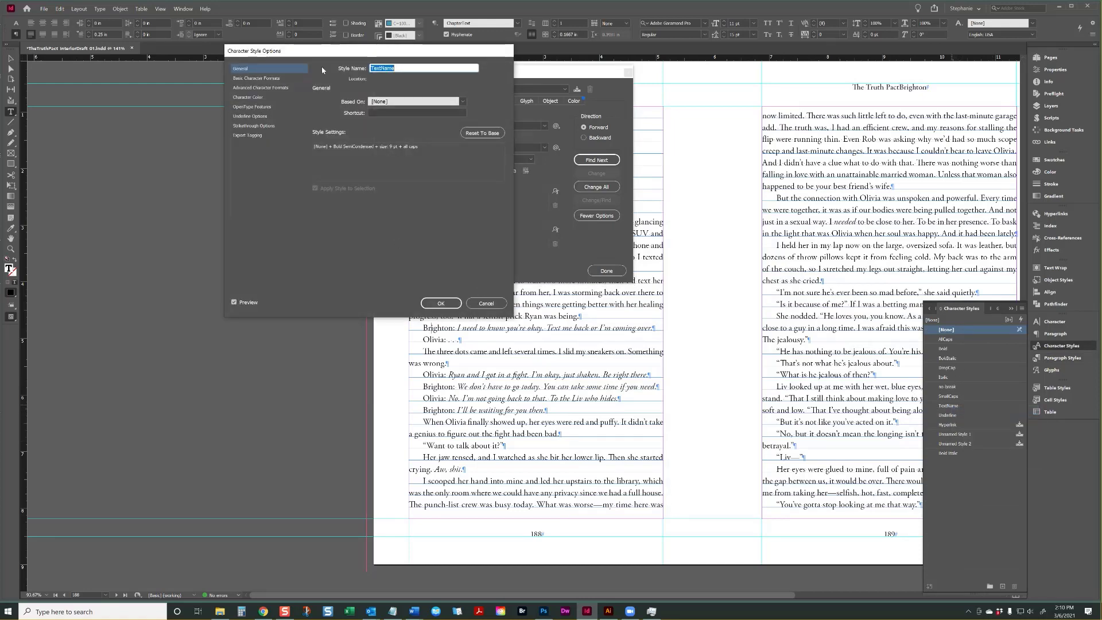
pyautogui.moveTo(259, 50); pyautogui.dragTo(640, 207)
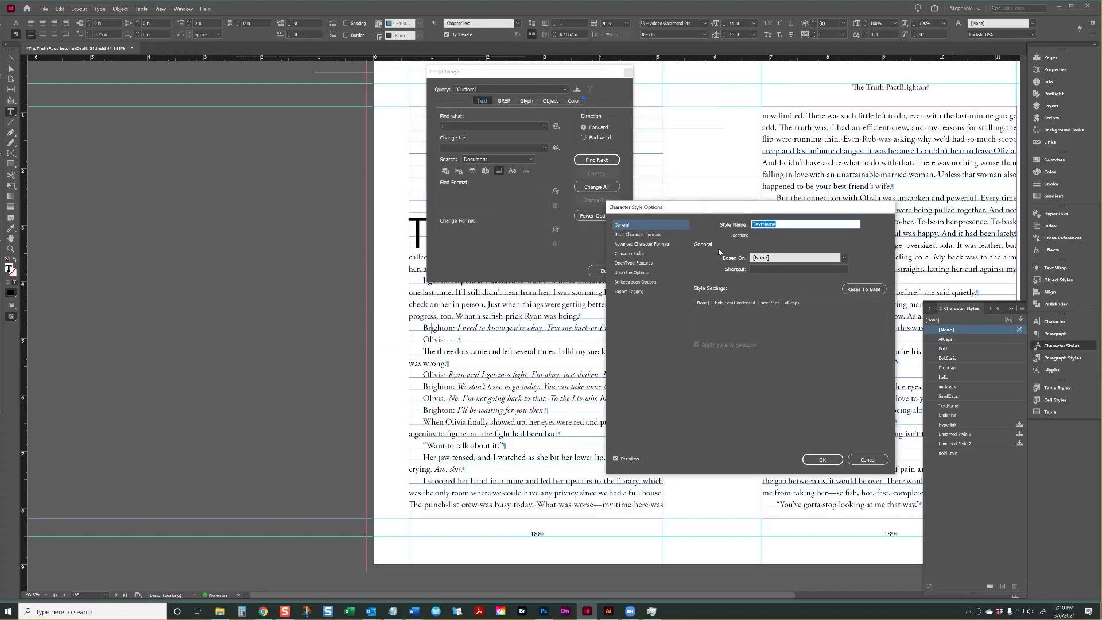
pyautogui.click(663, 235)
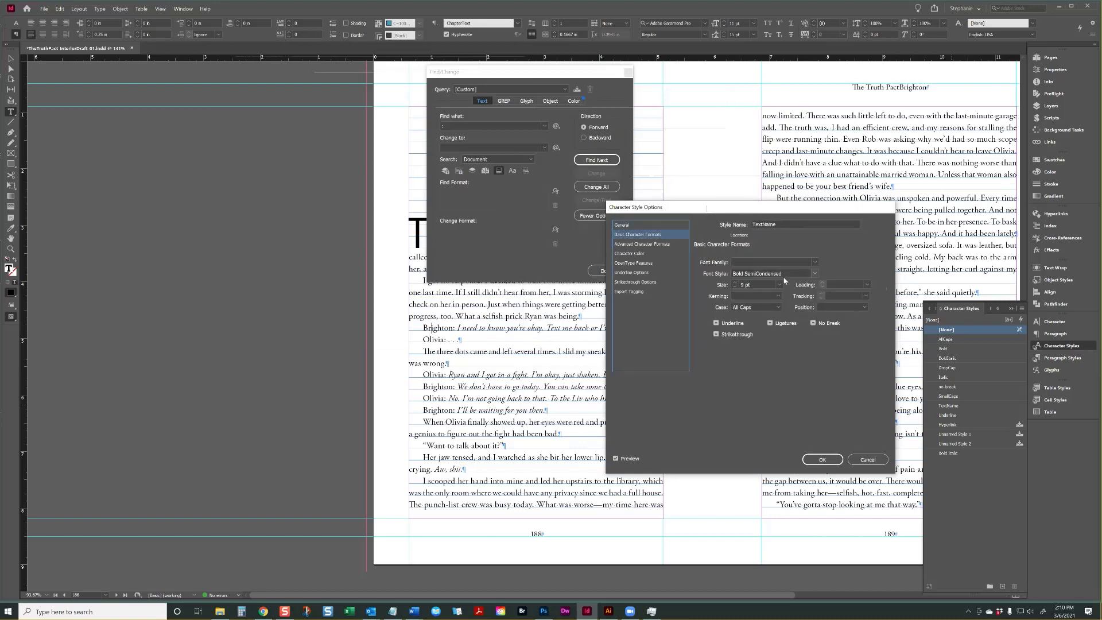
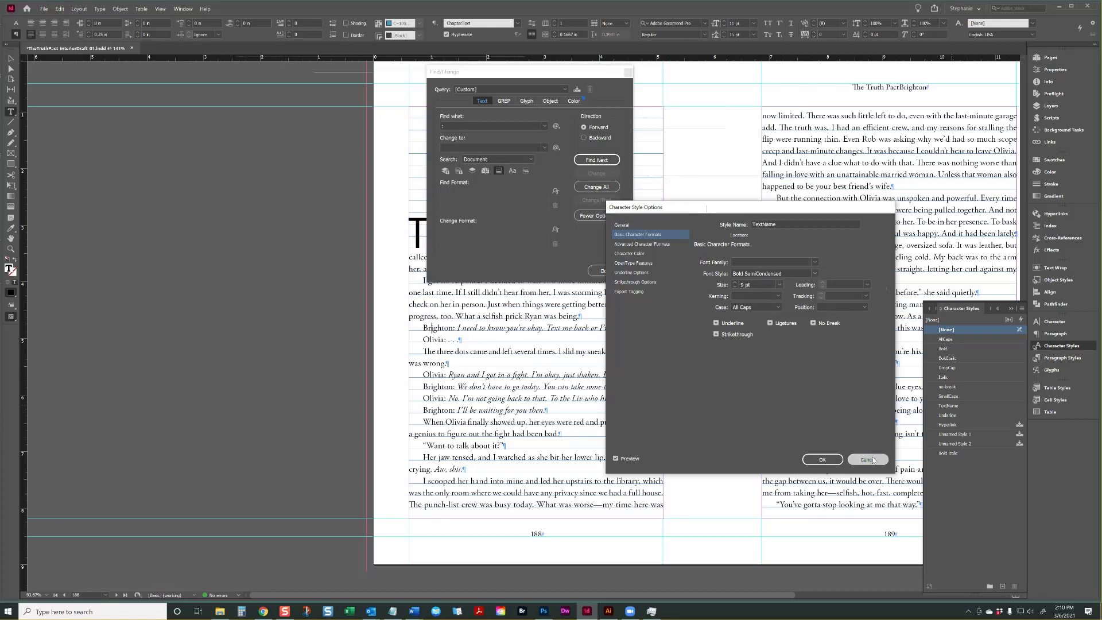
pyautogui.click(865, 461)
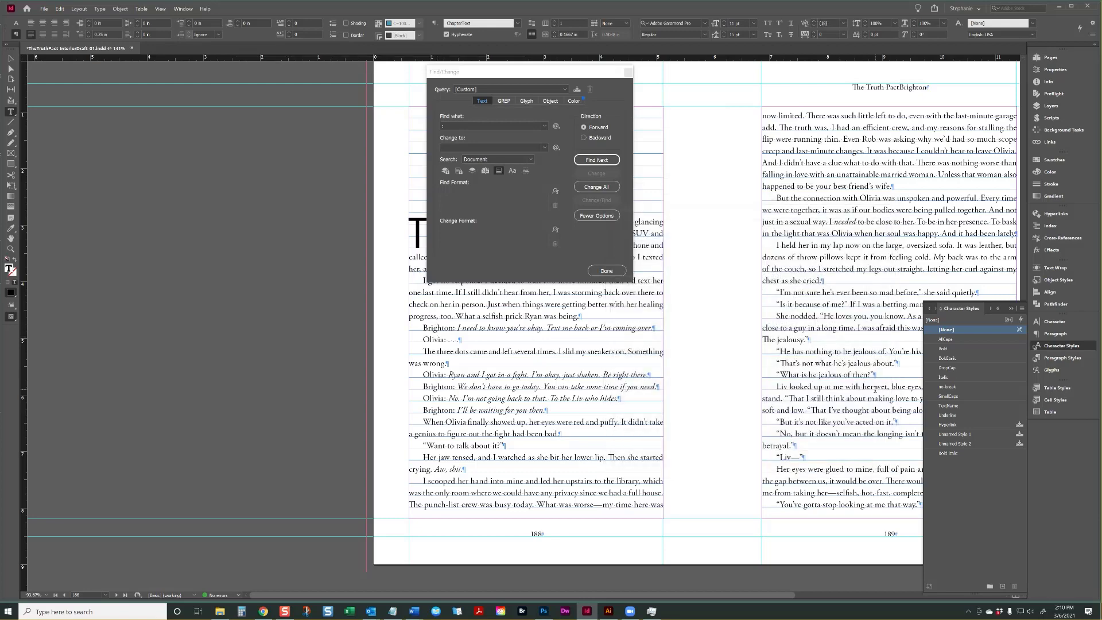
# - Check the character style on Brighton's first message, and review the Text paragraph style's basic character formats without changing them
pyautogui.moveTo(653, 328); pyautogui.dragTo(453, 327)
pyautogui.click(477, 325)
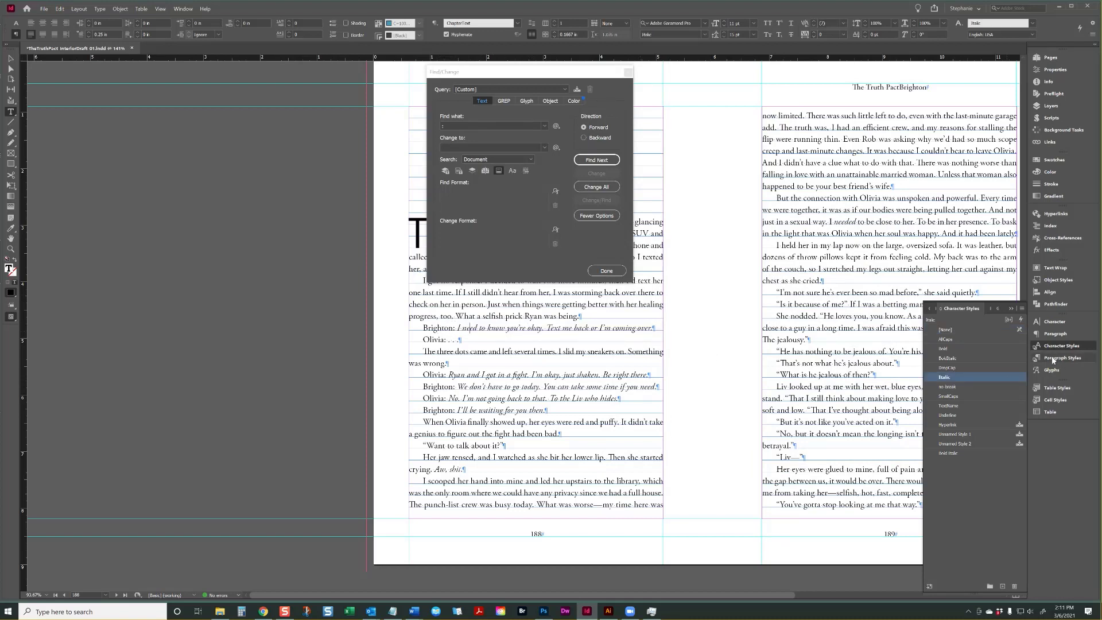
pyautogui.click(1055, 357)
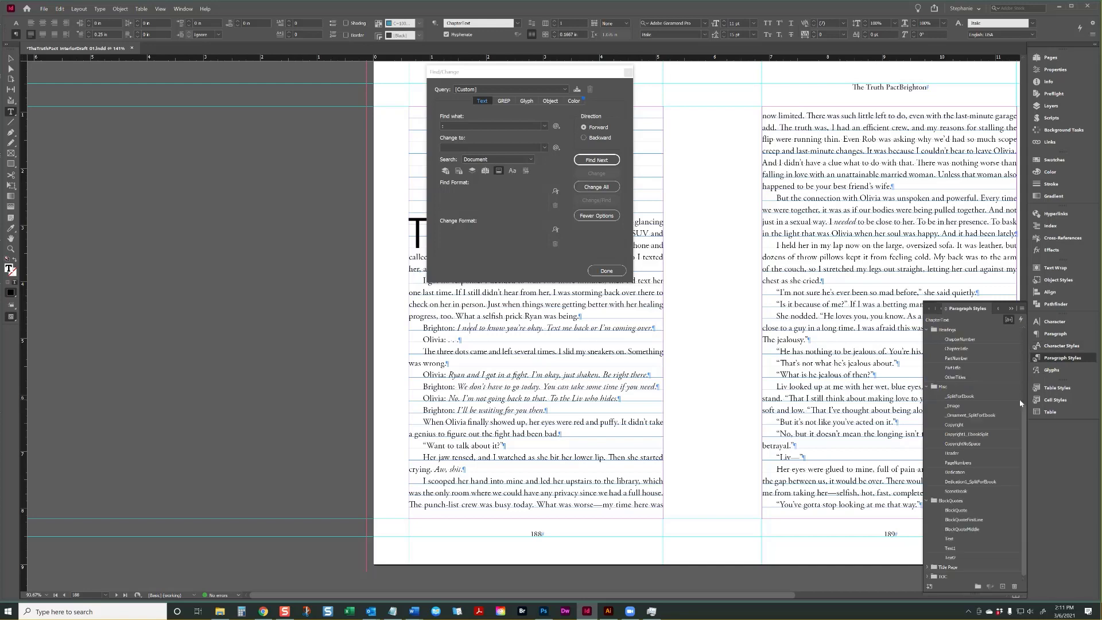
pyautogui.rightClick(958, 540)
pyautogui.click(982, 477)
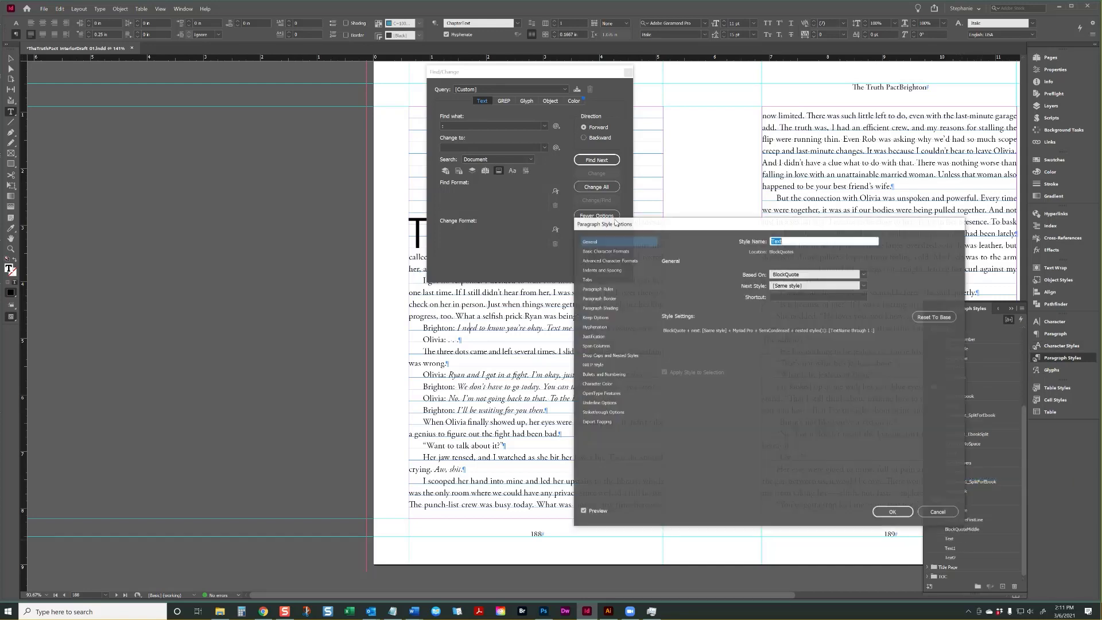
pyautogui.click(610, 250)
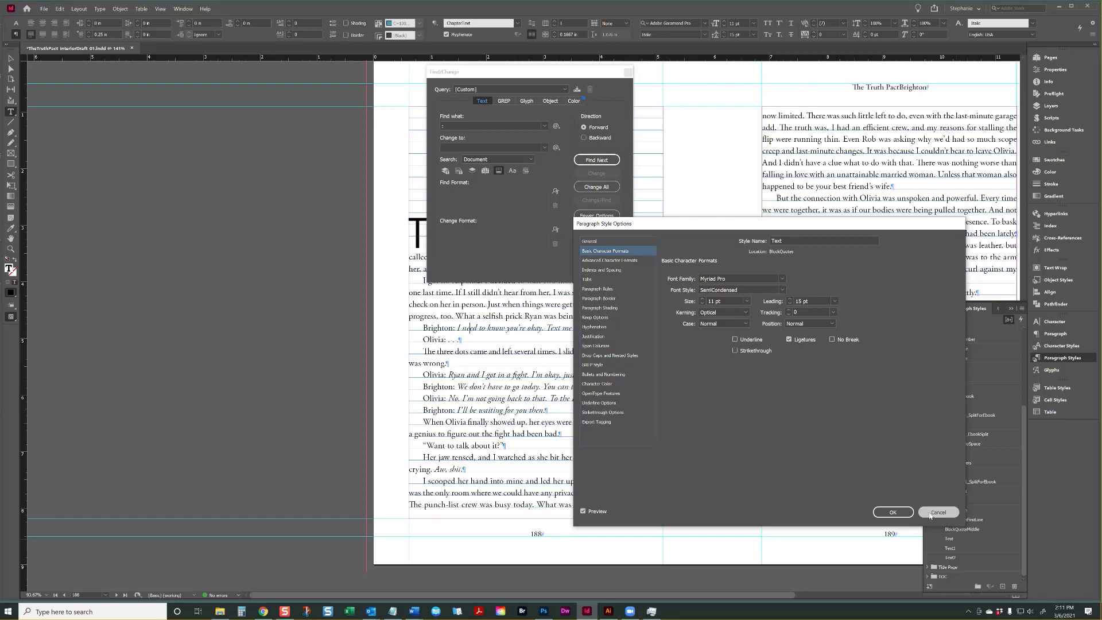
pyautogui.click(931, 511)
# - Apply the Text1 paragraph style to Brighton's first text message on page 188, clearing its character styles
pyautogui.tripleClick(482, 328)
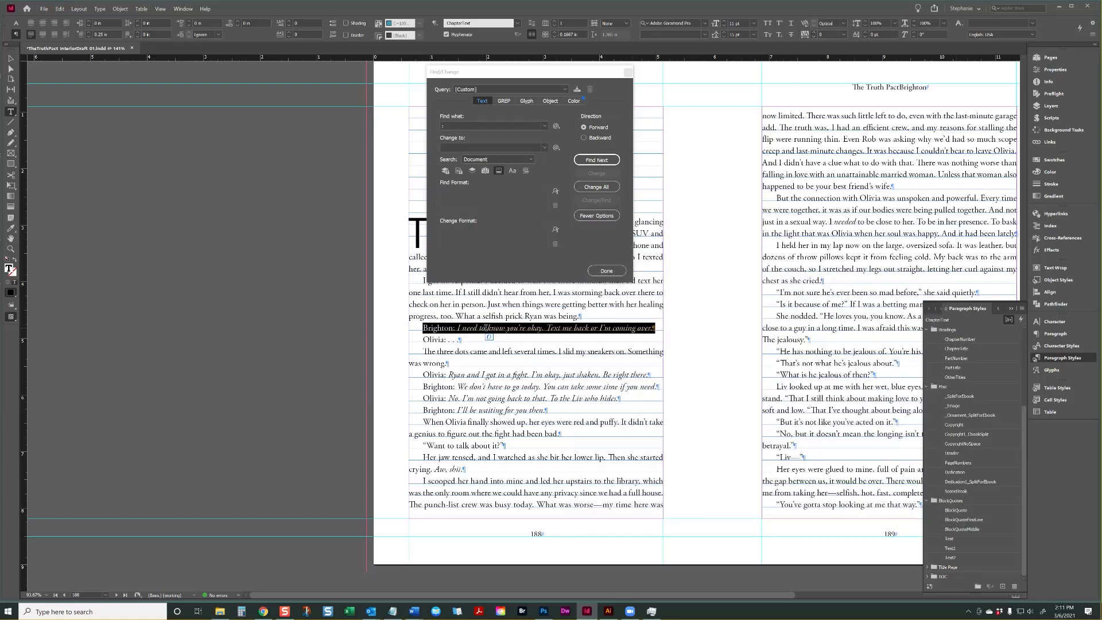
pyautogui.click(504, 330)
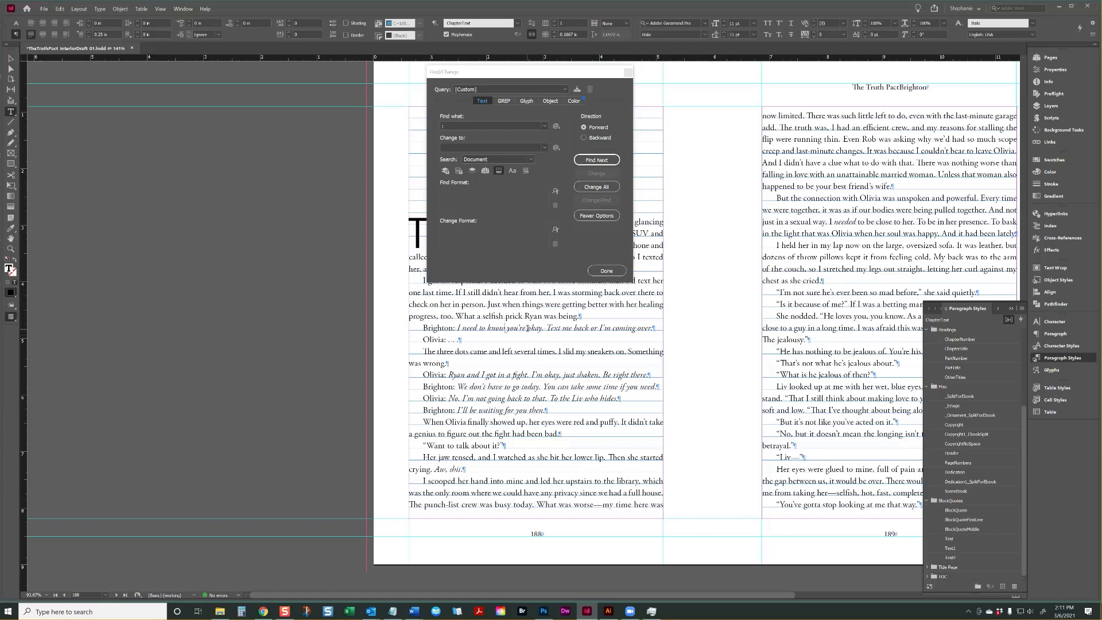
pyautogui.tripleClick(531, 330)
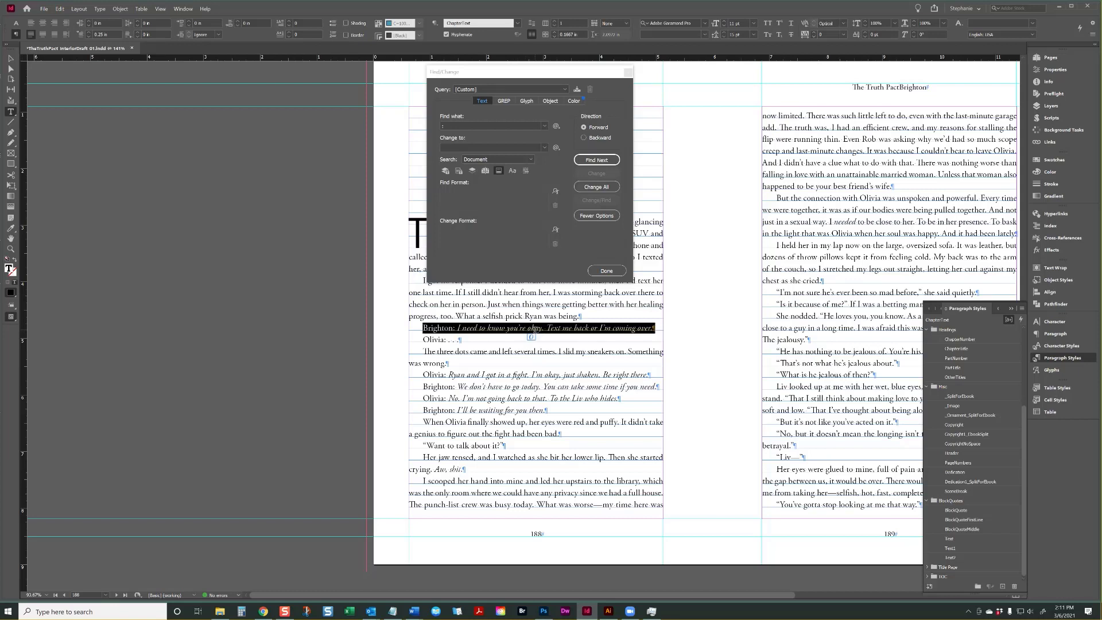
pyautogui.click(544, 328)
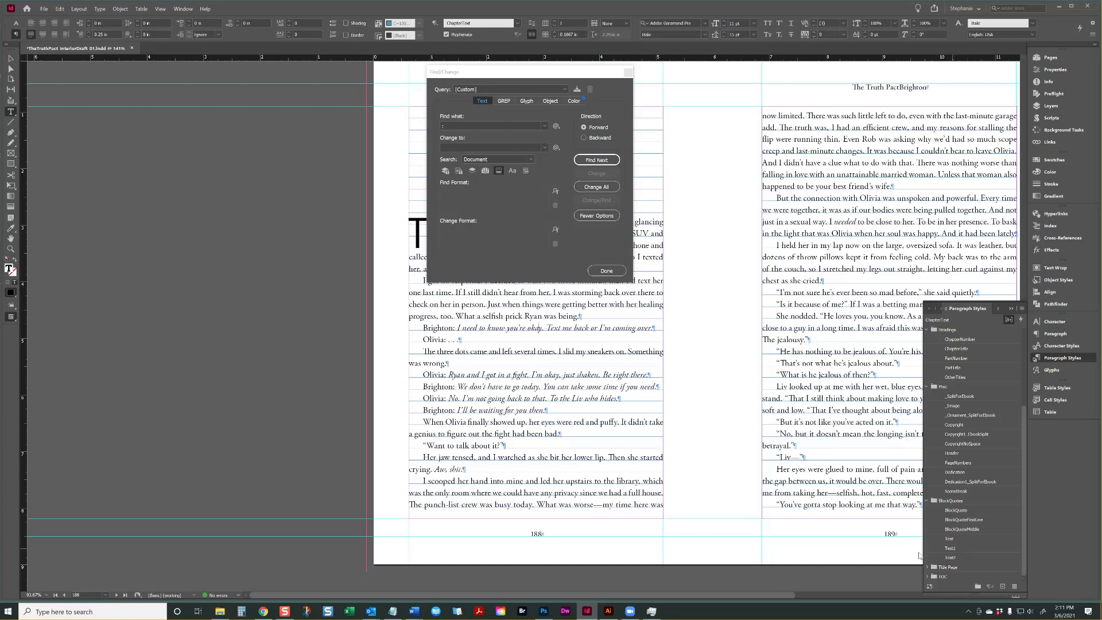
pyautogui.moveTo(415, 327); pyautogui.dragTo(463, 347)
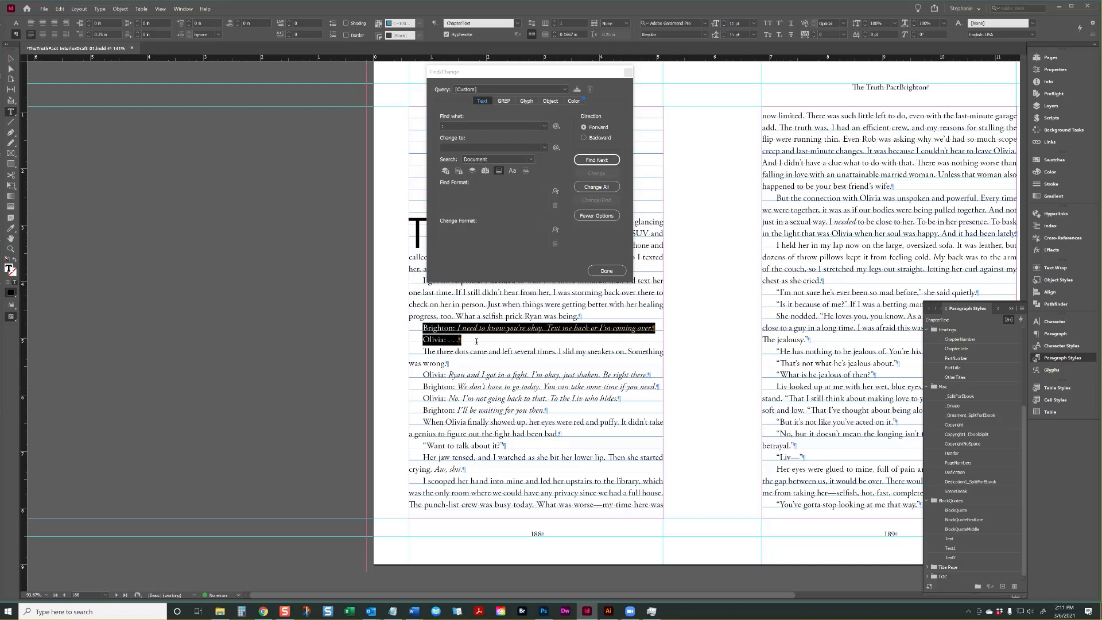
pyautogui.click(443, 327)
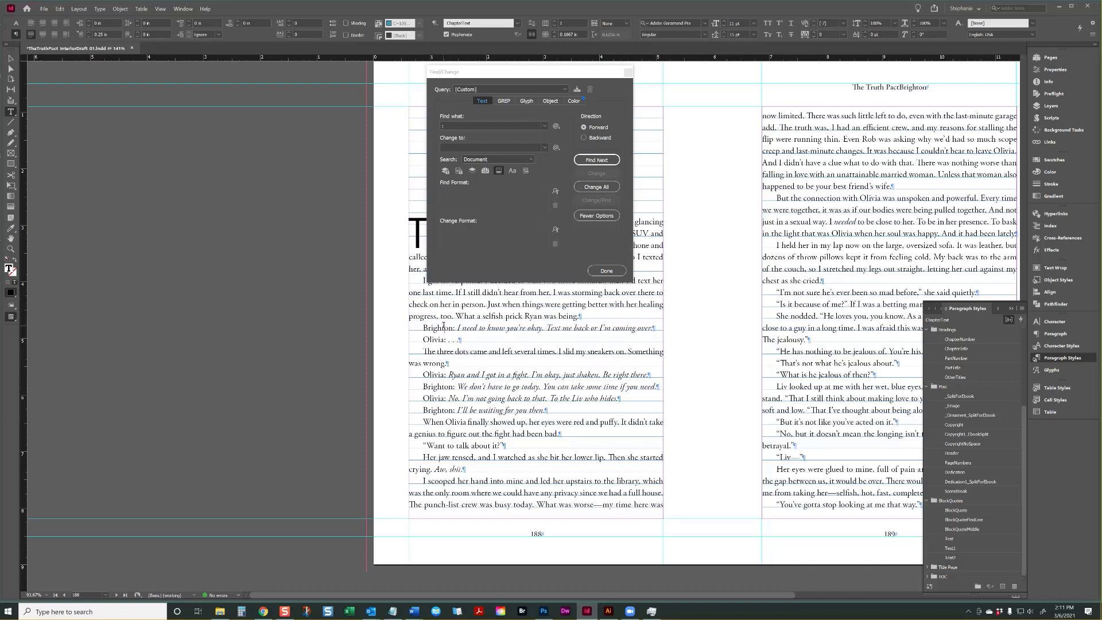
pyautogui.tripleClick(443, 326)
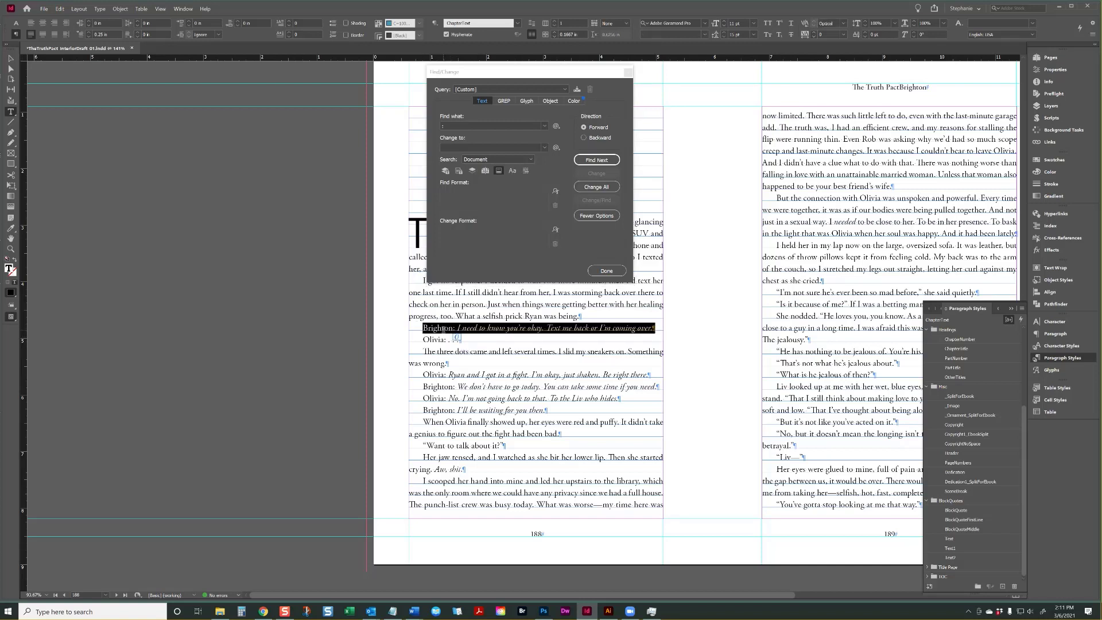
pyautogui.click(432, 339)
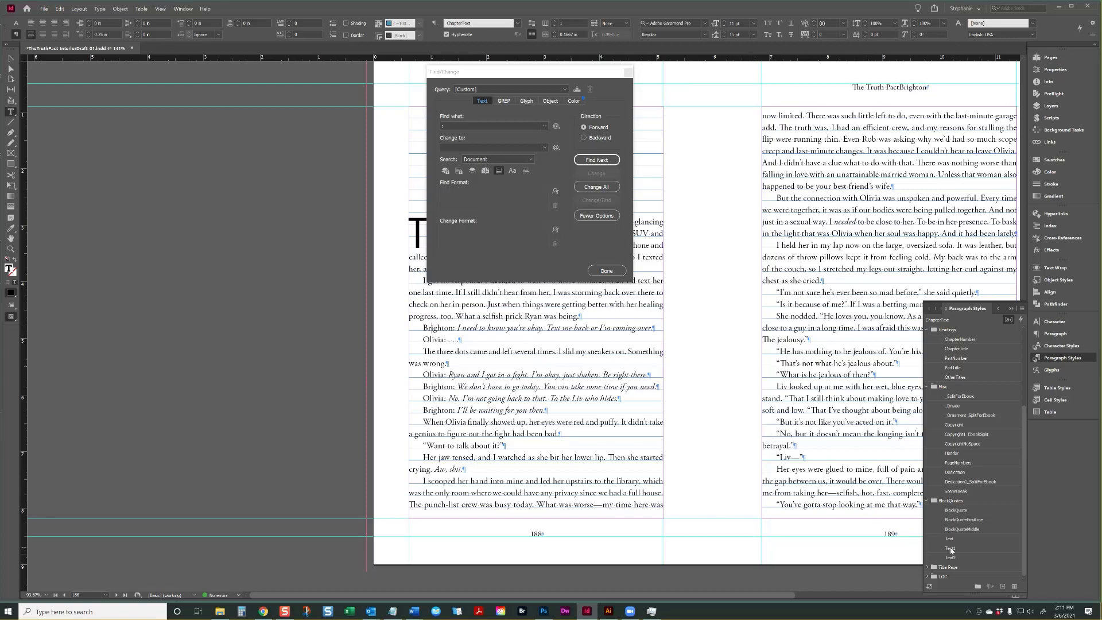
pyautogui.rightClick(950, 549)
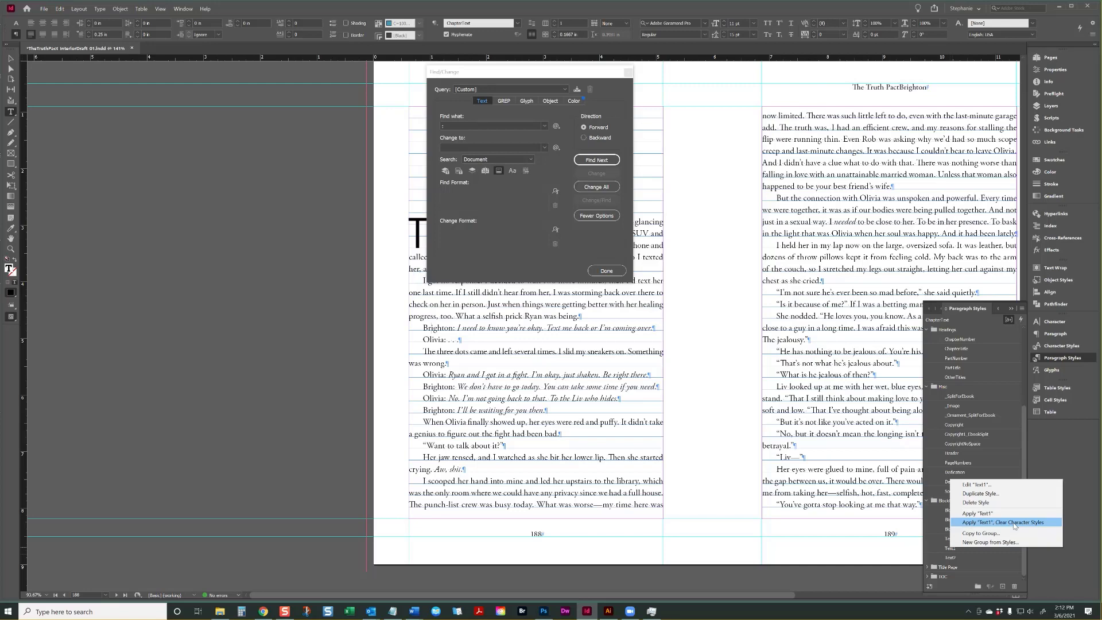
pyautogui.click(1014, 523)
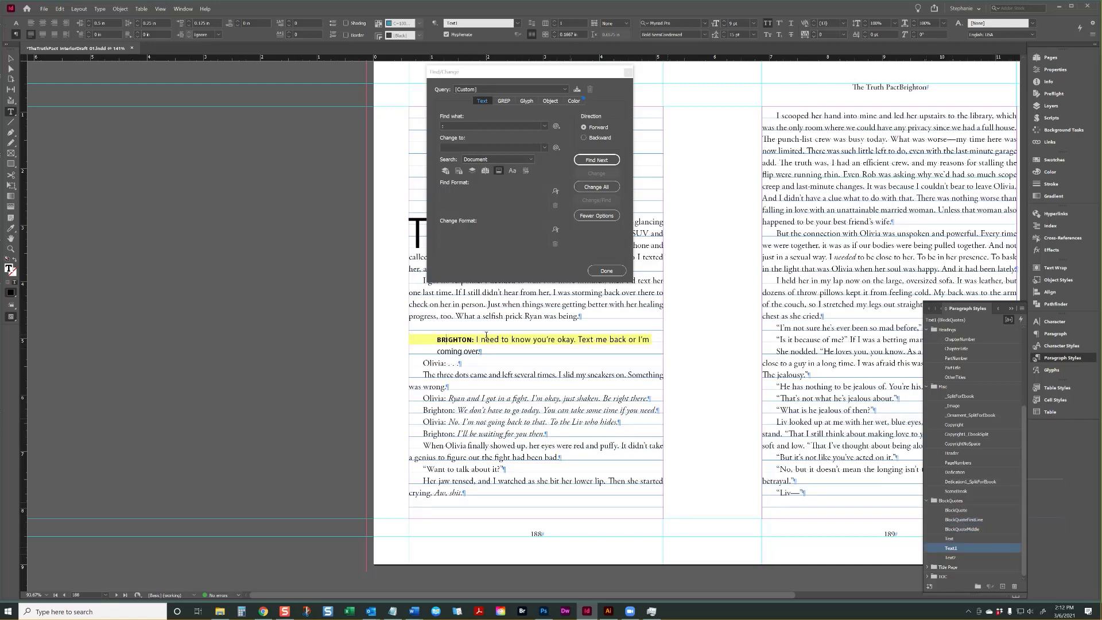
# - Turn on highlighting of custom tracking and kerning in the Composition preferences
pyautogui.click(487, 341)
pyautogui.click(60, 9)
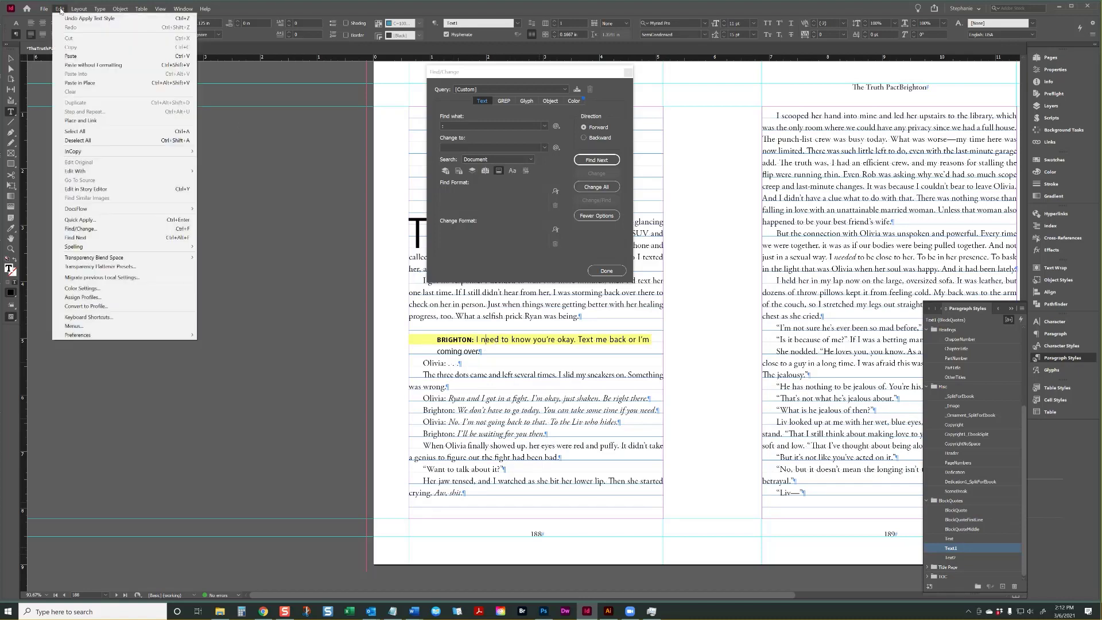
pyautogui.moveTo(104, 337)
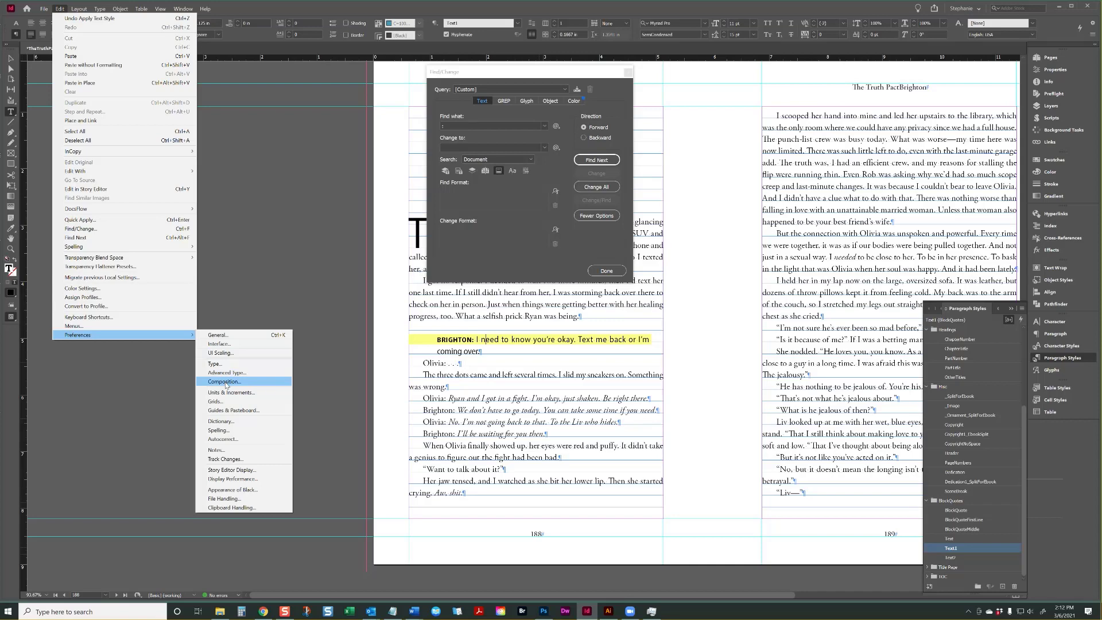
pyautogui.click(224, 382)
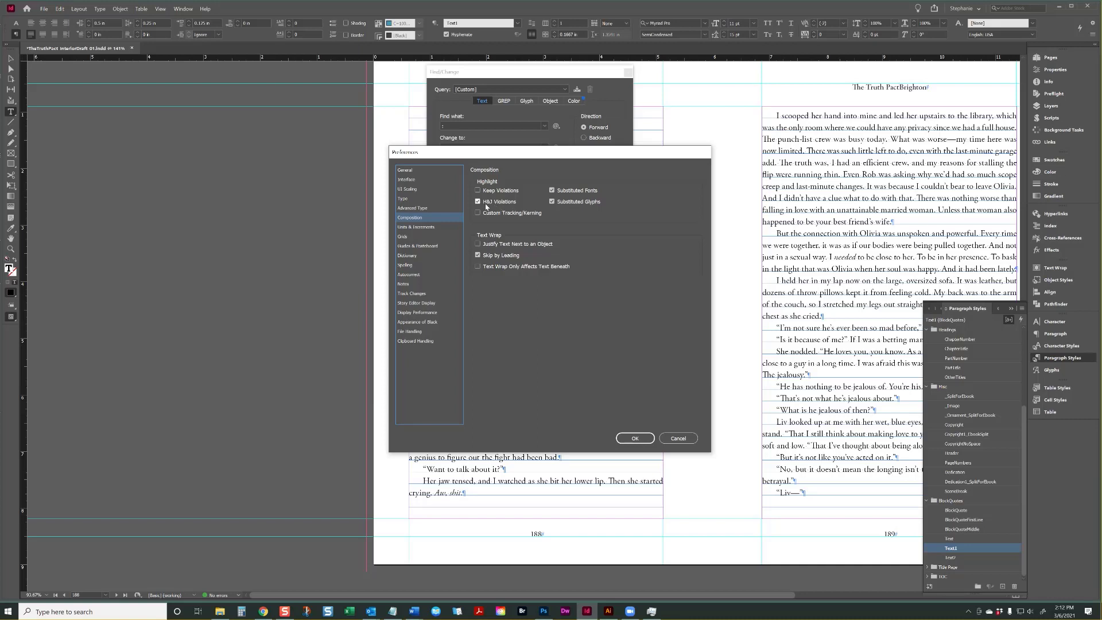
pyautogui.click(480, 213)
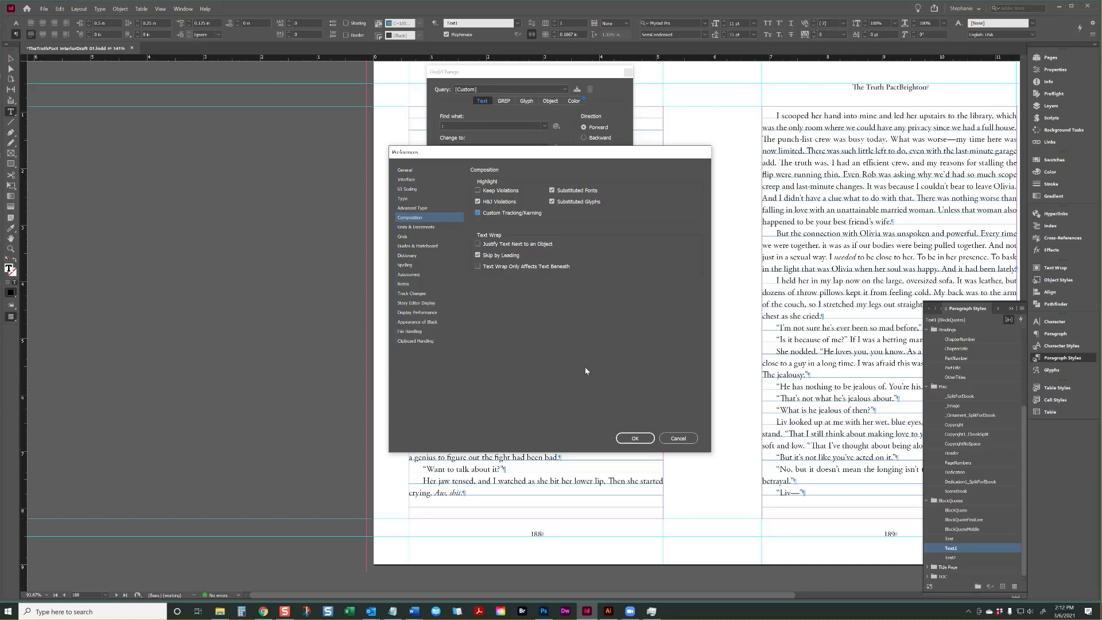
pyautogui.click(497, 202)
pyautogui.click(635, 438)
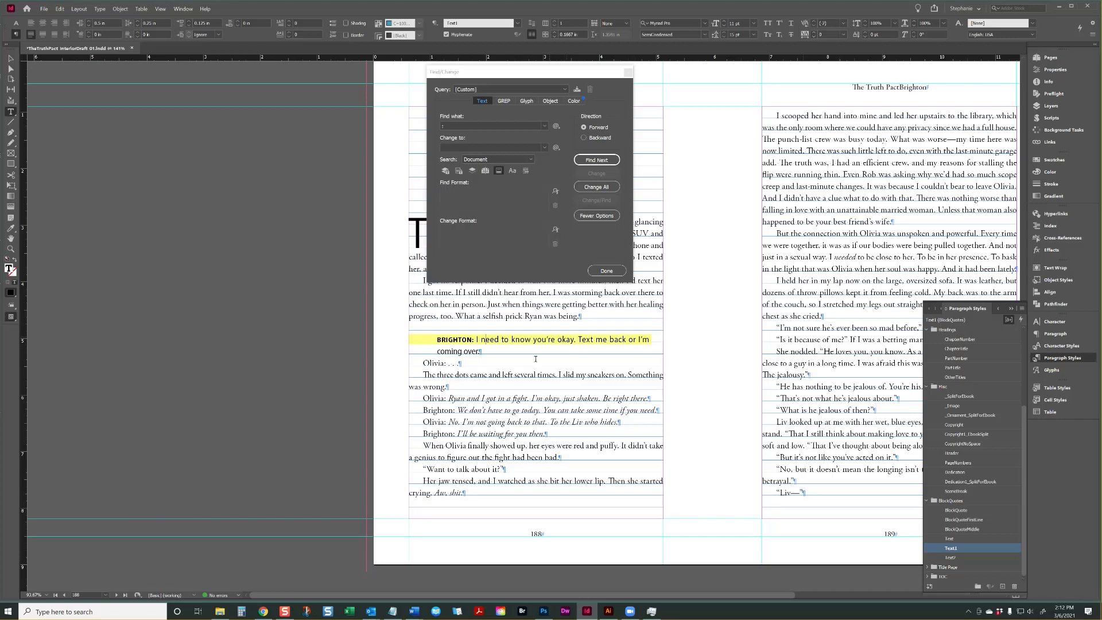
# - Set the Text paragraph style's alignment to Left and turn off its hyphenation
pyautogui.click(661, 378)
pyautogui.scroll(-5, 990, 531)
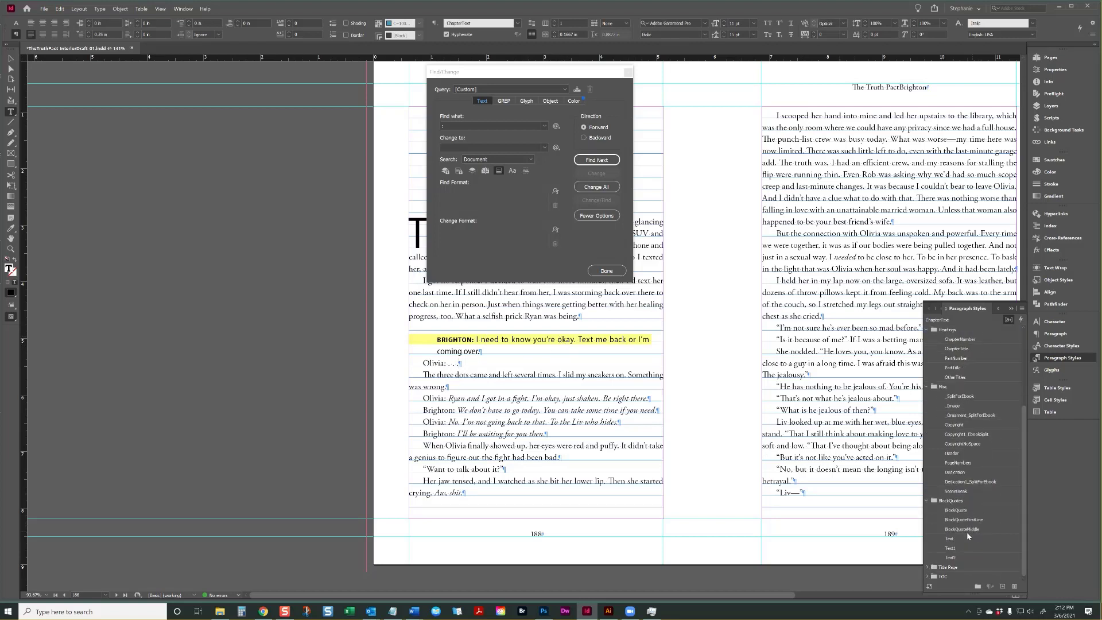
pyautogui.rightClick(957, 540)
pyautogui.click(976, 476)
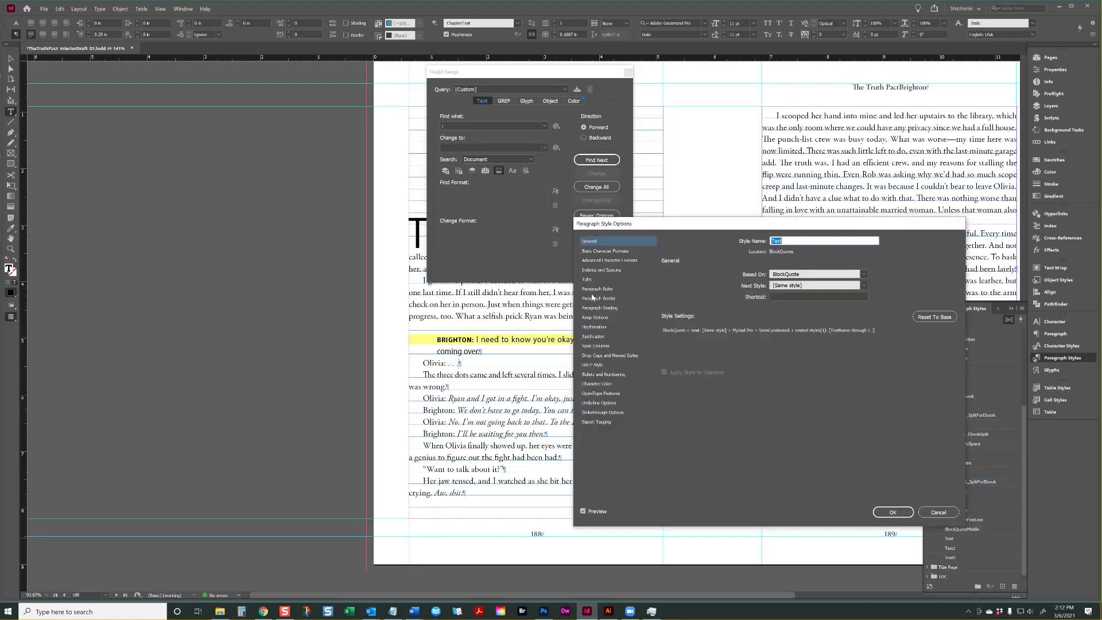
pyautogui.click(602, 253)
pyautogui.click(602, 268)
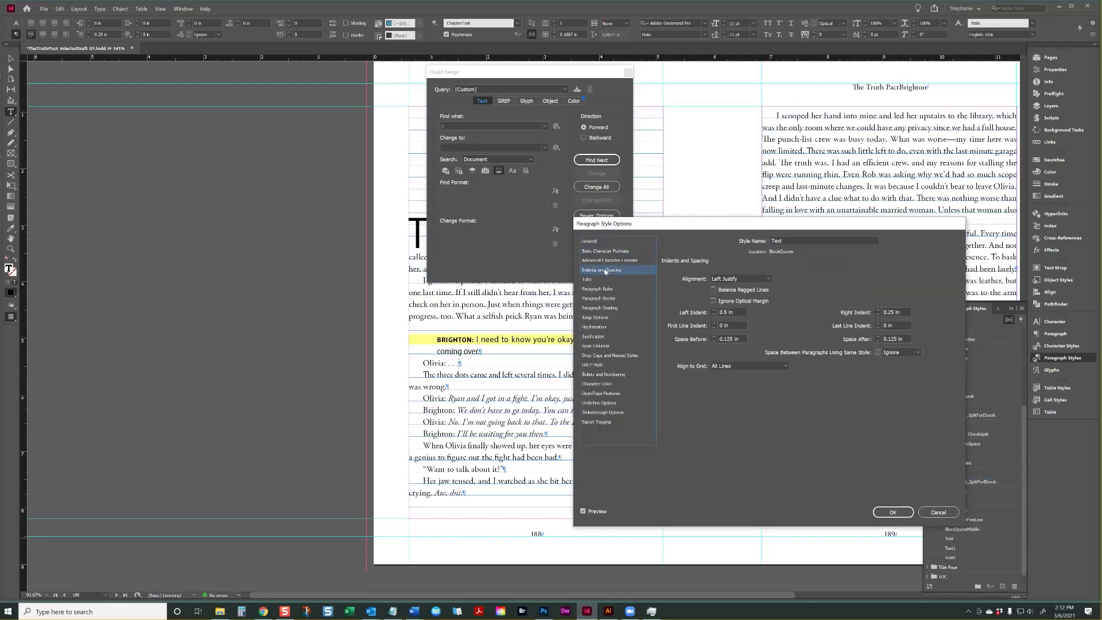
pyautogui.click(752, 278)
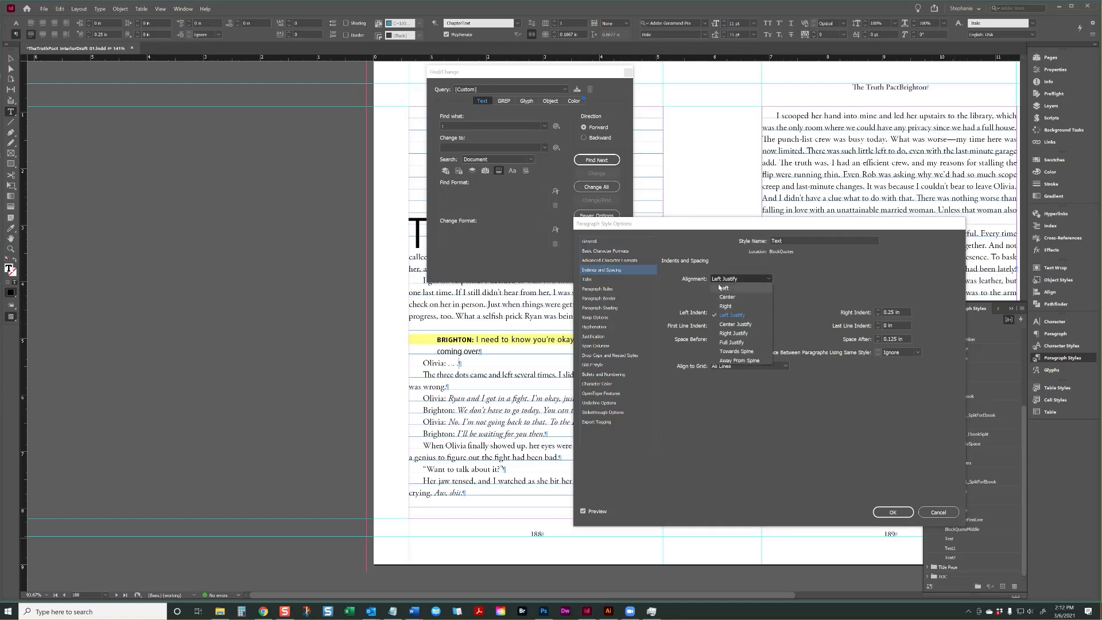
pyautogui.click(726, 288)
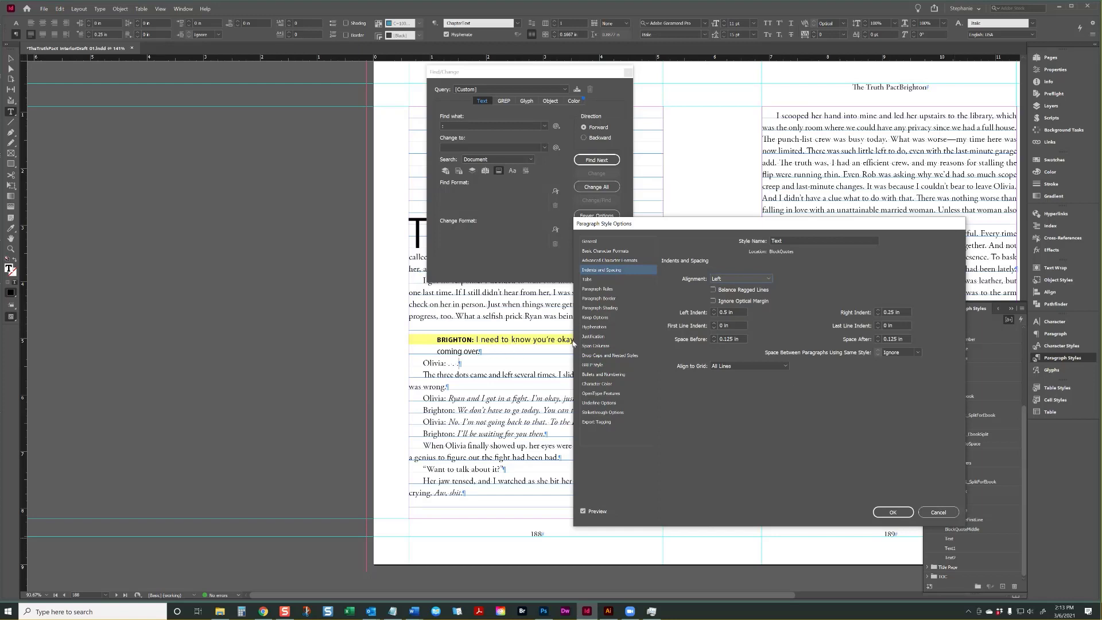
pyautogui.click(605, 336)
pyautogui.click(602, 327)
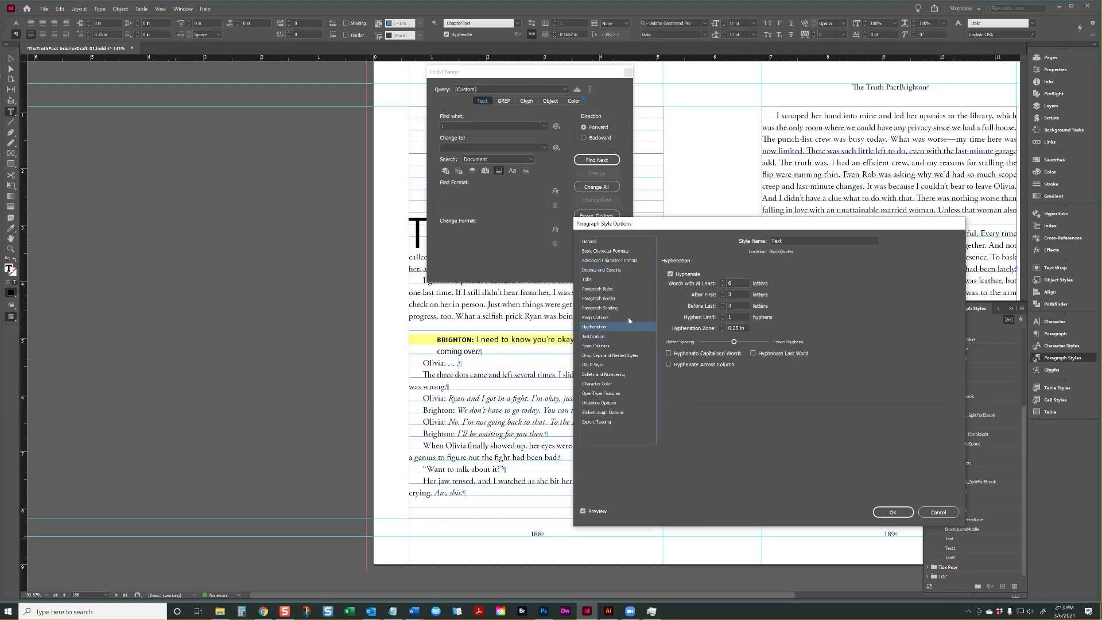
pyautogui.click(671, 275)
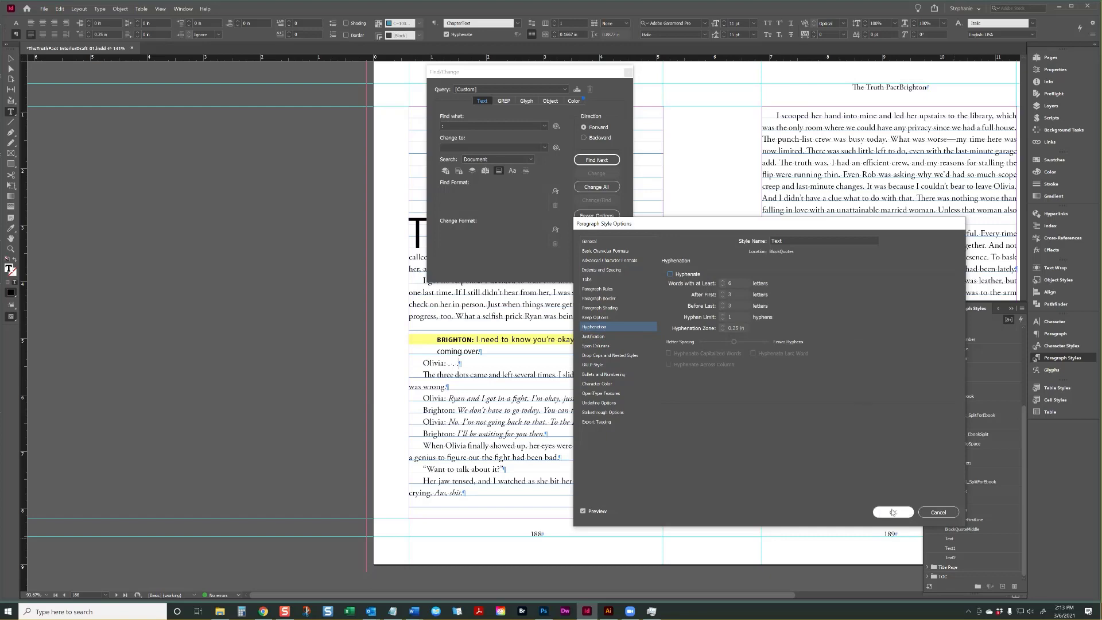
pyautogui.click(893, 512)
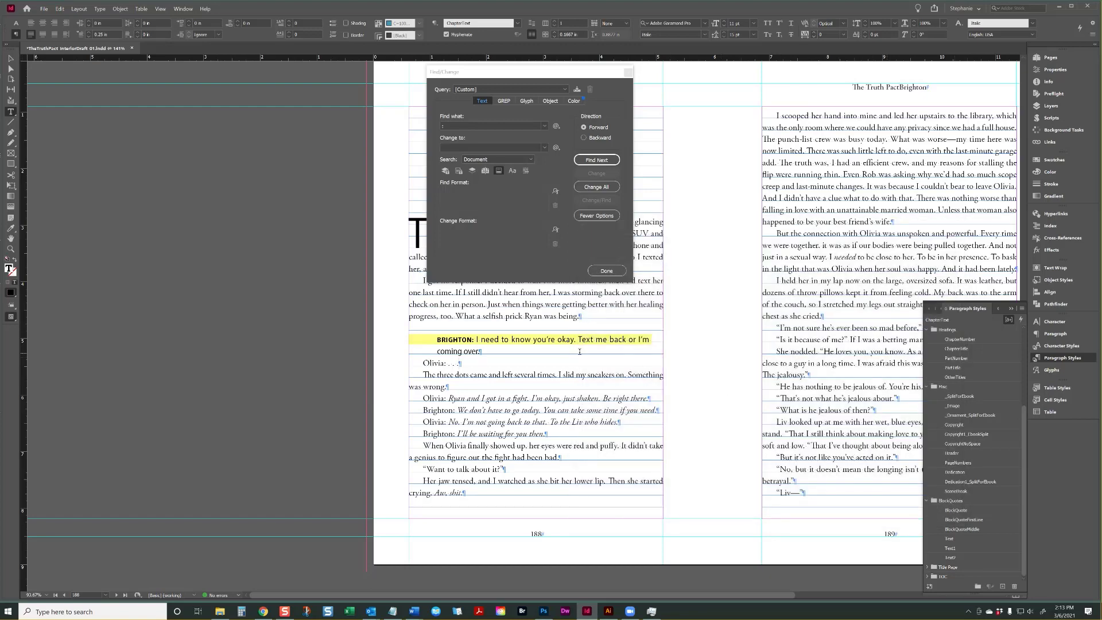
# - Base the Text1 paragraph style on the Text style
pyautogui.rightClick(957, 547)
pyautogui.click(982, 485)
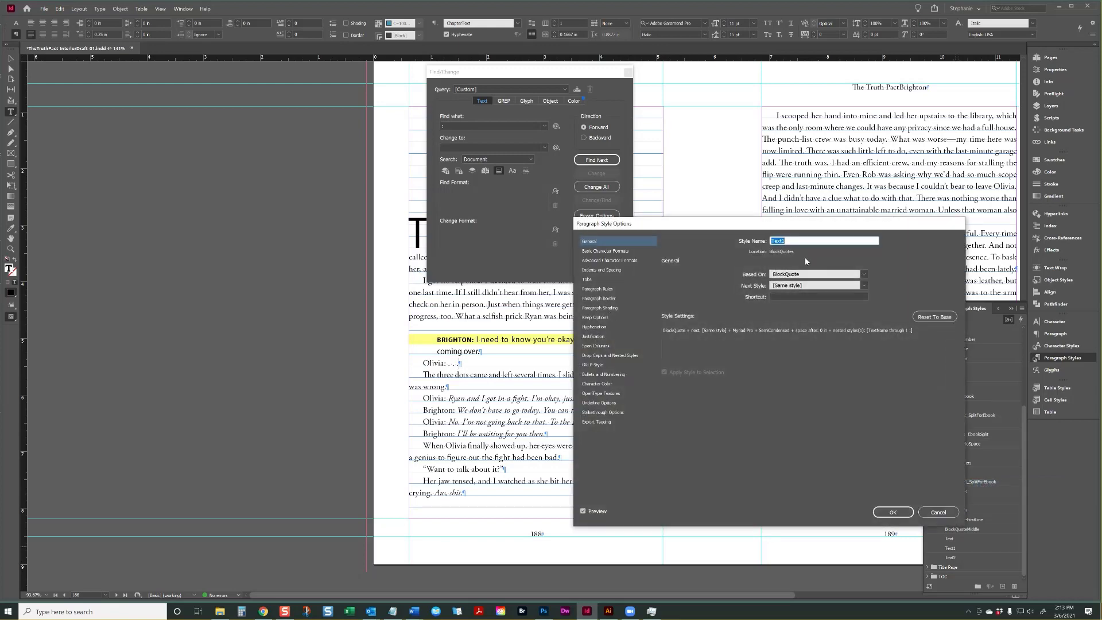
pyautogui.click(809, 274)
pyautogui.scroll(-5, 823, 487)
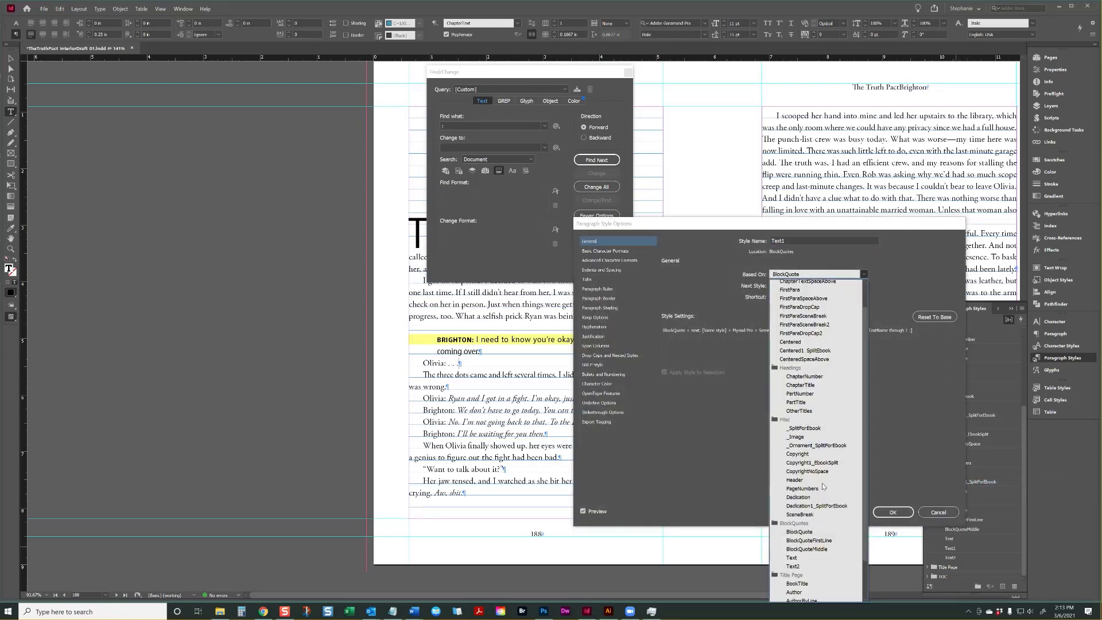
pyautogui.scroll(-2, 823, 486)
pyautogui.click(815, 511)
pyautogui.click(894, 512)
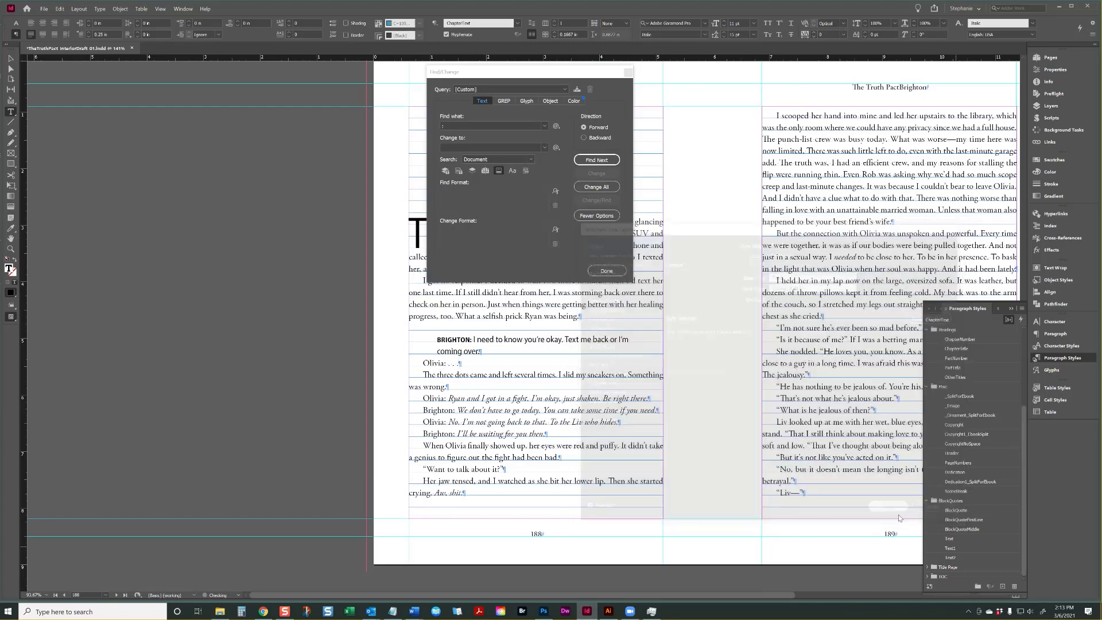
# - Apply the Text2 paragraph style to Olivia's ". . ." reply on page 188, clearing its character styles
pyautogui.click(479, 347)
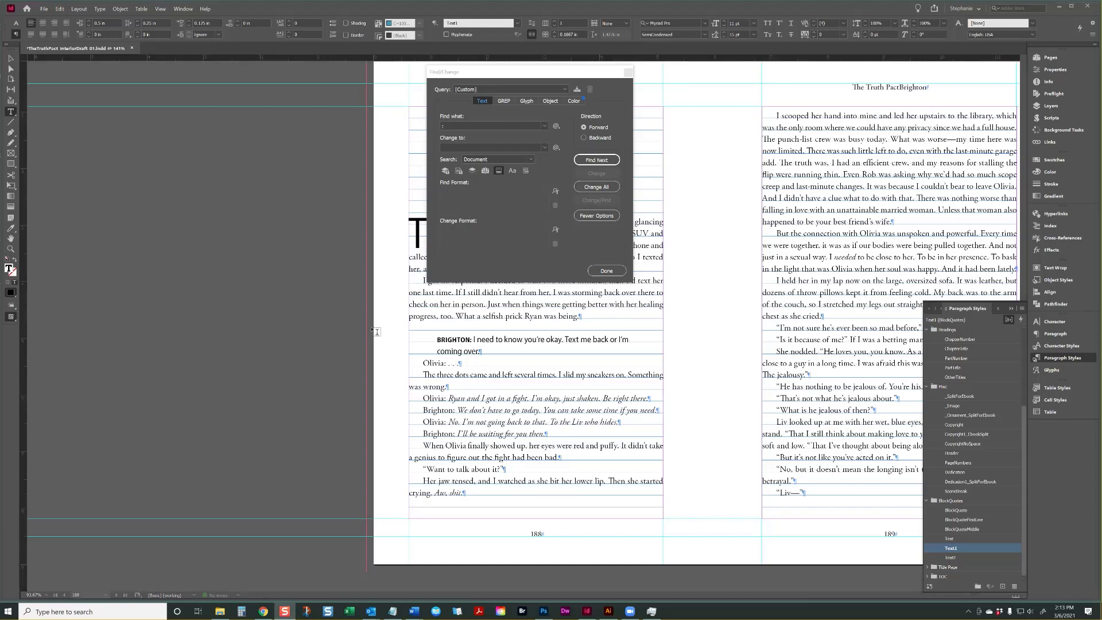
pyautogui.click(441, 357)
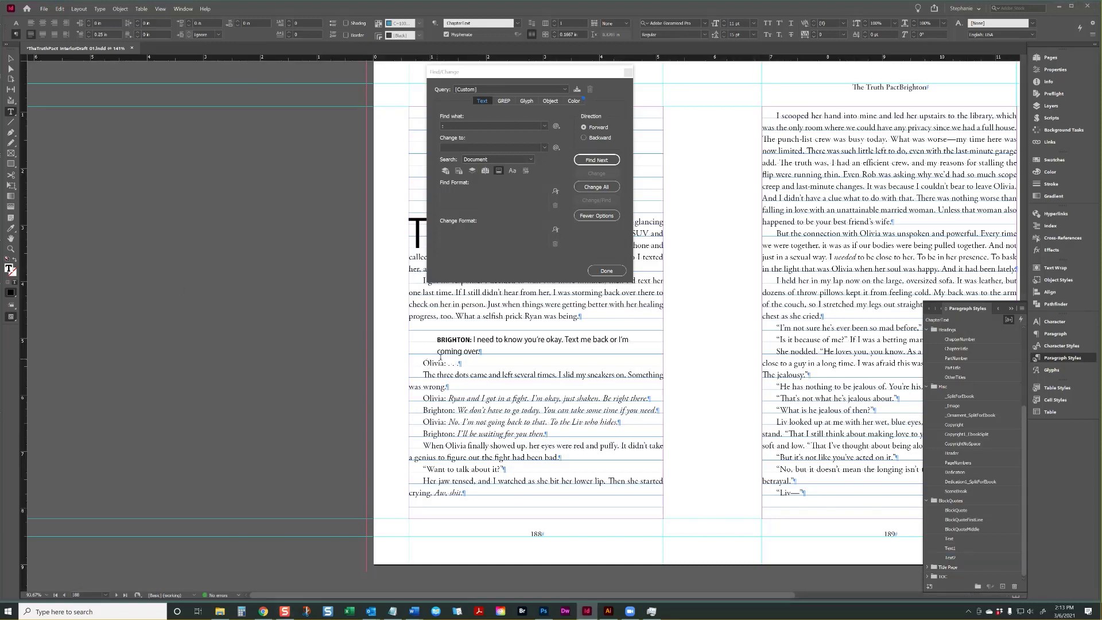
pyautogui.rightClick(958, 557)
pyautogui.click(987, 534)
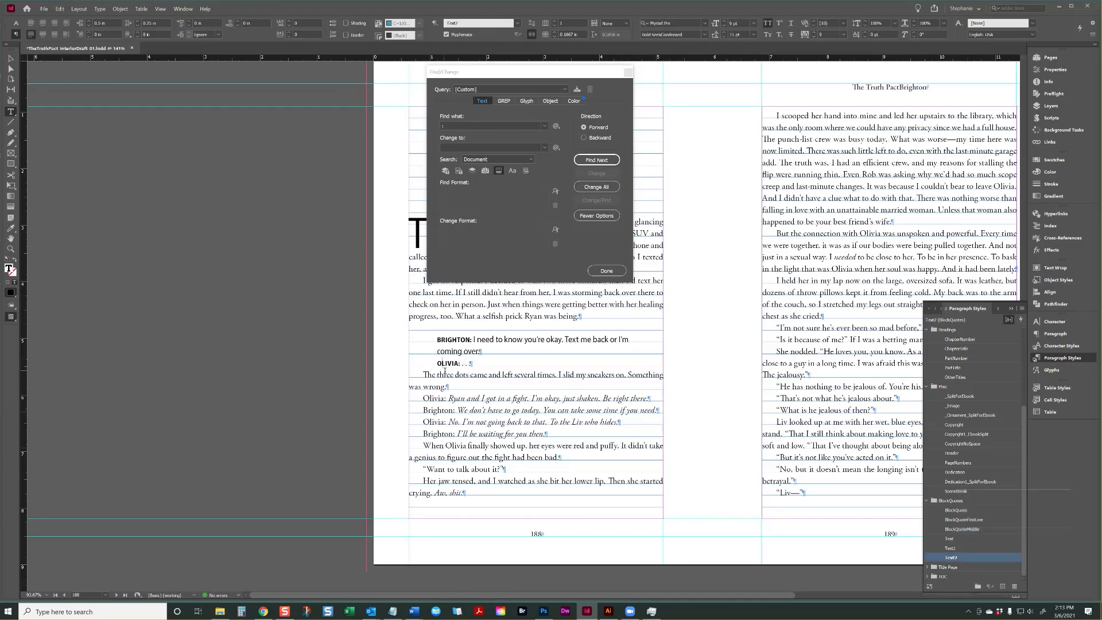
# - Apply the ChapterTextSpaceAbove paragraph style to the paragraph starting "The three dots came and left" on page 188
pyautogui.click(453, 372)
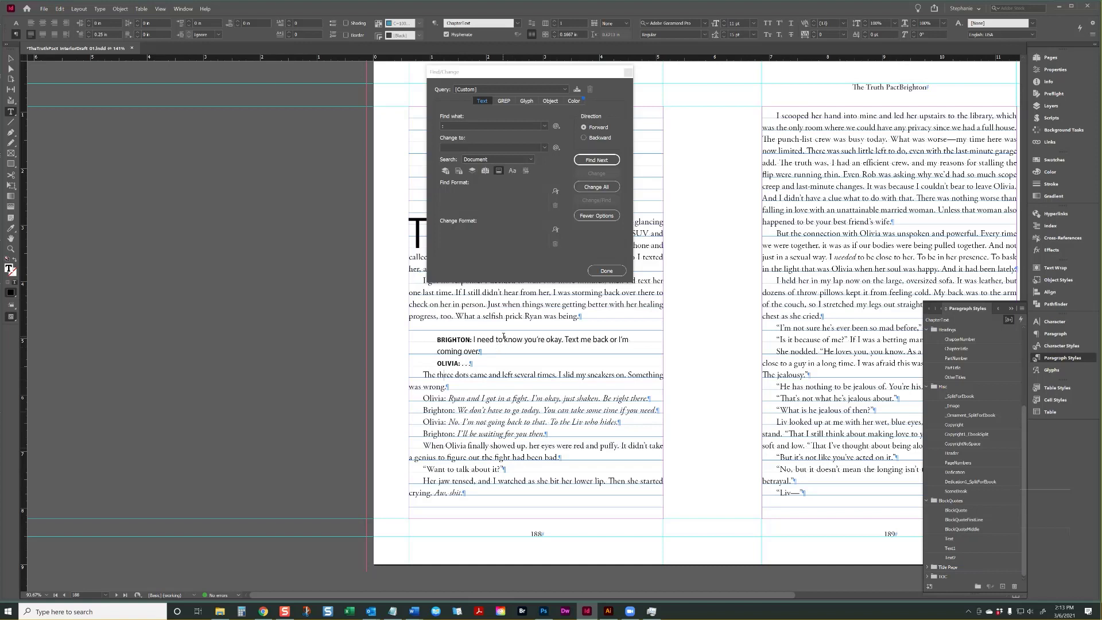
pyautogui.click(512, 338)
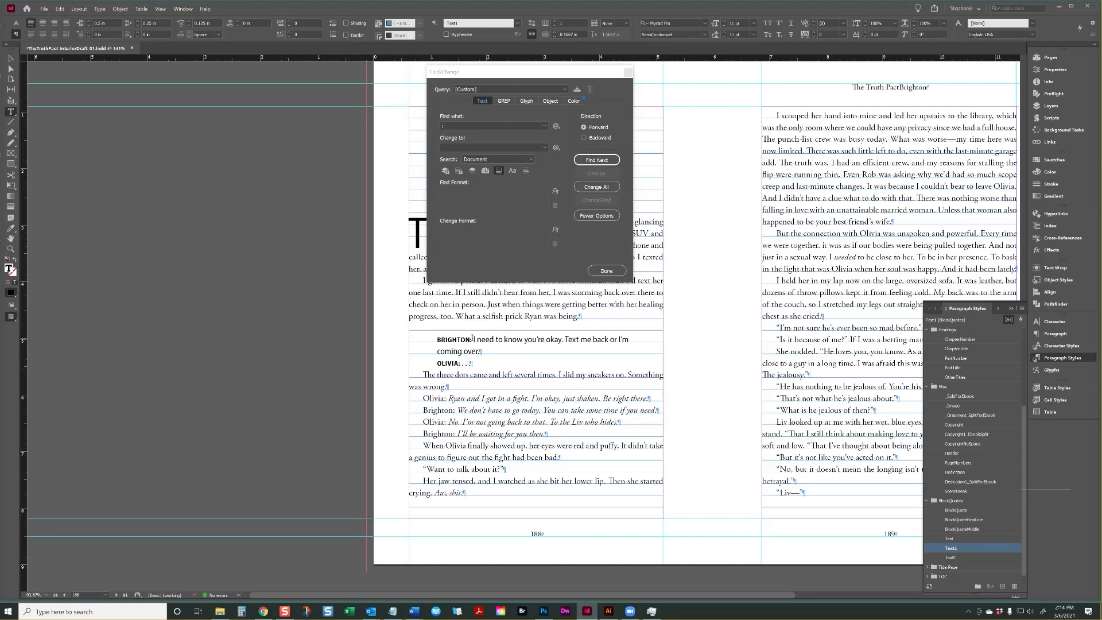
pyautogui.moveTo(472, 338); pyautogui.dragTo(436, 339)
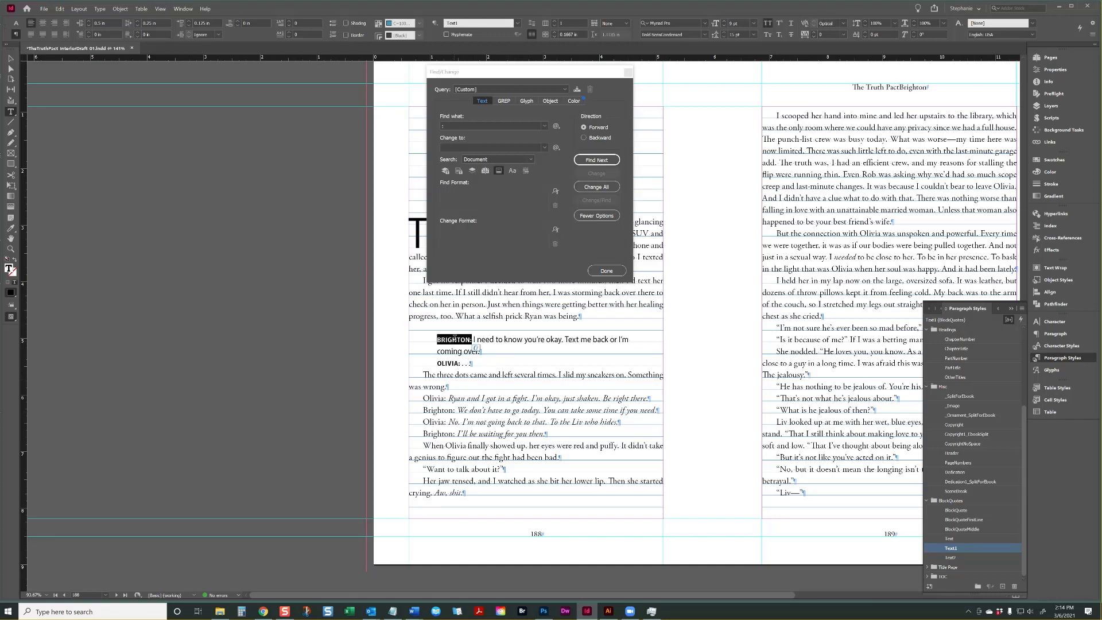
pyautogui.click(476, 374)
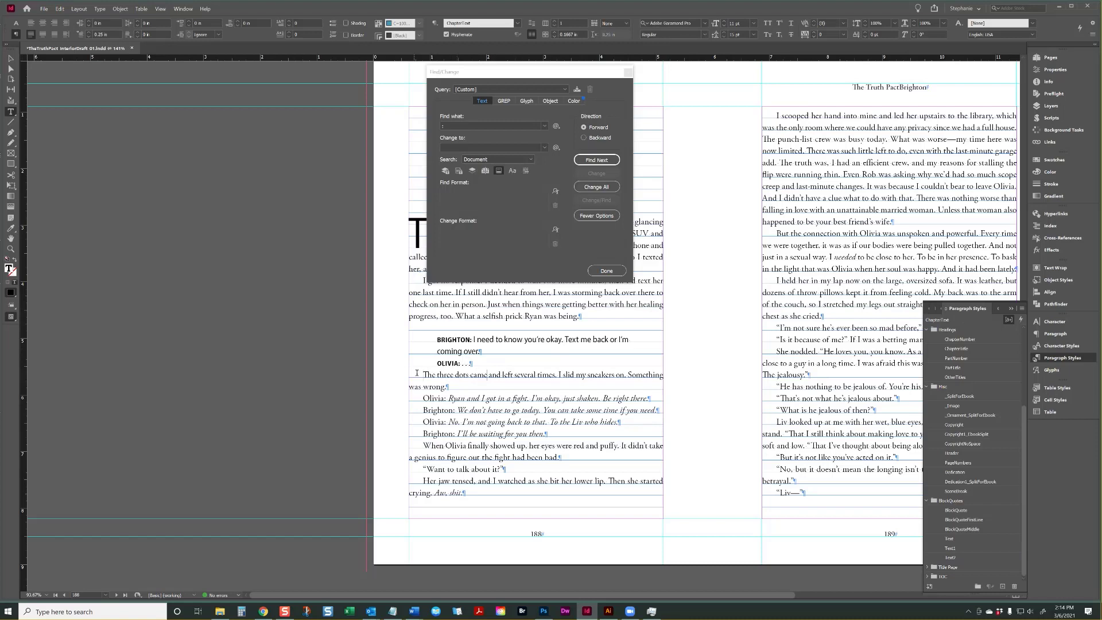
pyautogui.tripleClick(417, 372)
pyautogui.click(776, 343)
pyautogui.scroll(5, 970, 402)
pyautogui.click(964, 348)
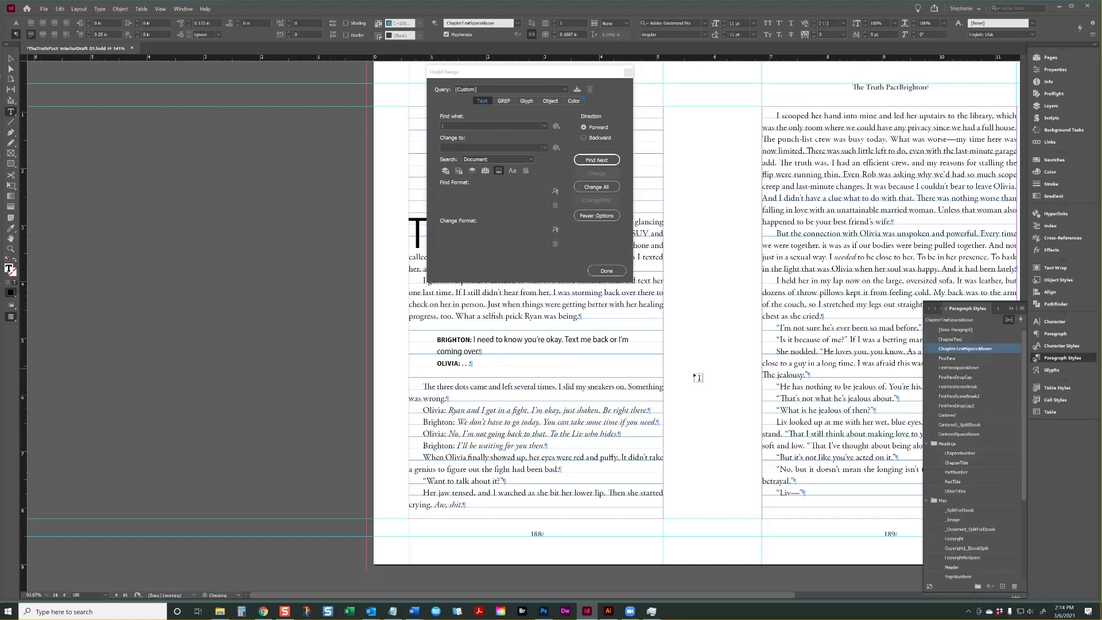
# - Apply the Text1 paragraph style to Olivia's message starting "Ryan and I got in a fight", clearing its italics
pyautogui.click(476, 409)
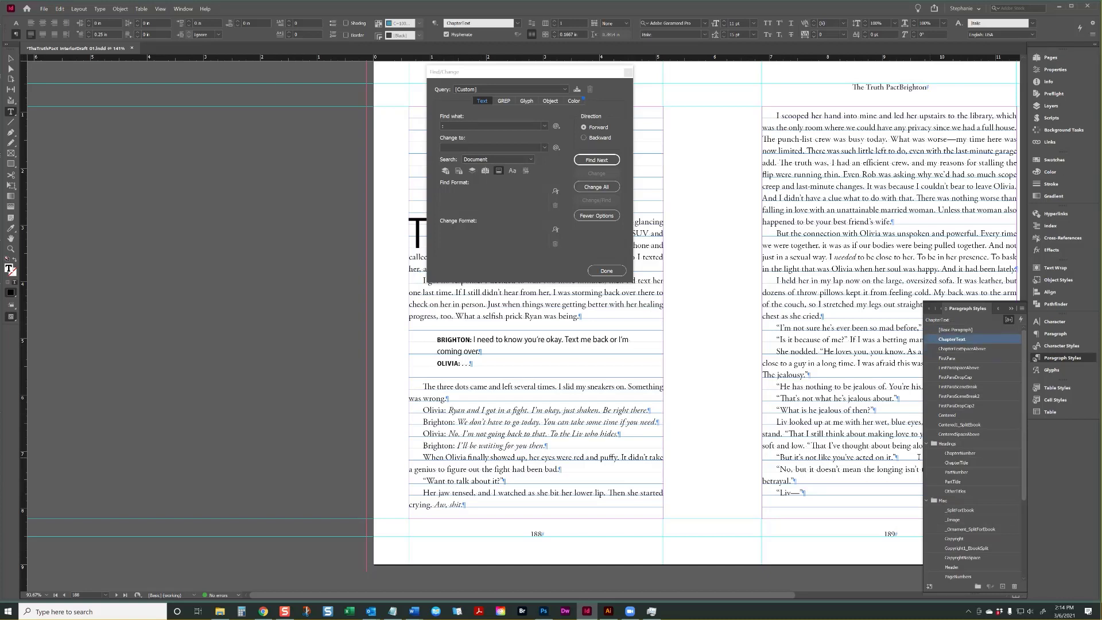
pyautogui.scroll(-4, 979, 534)
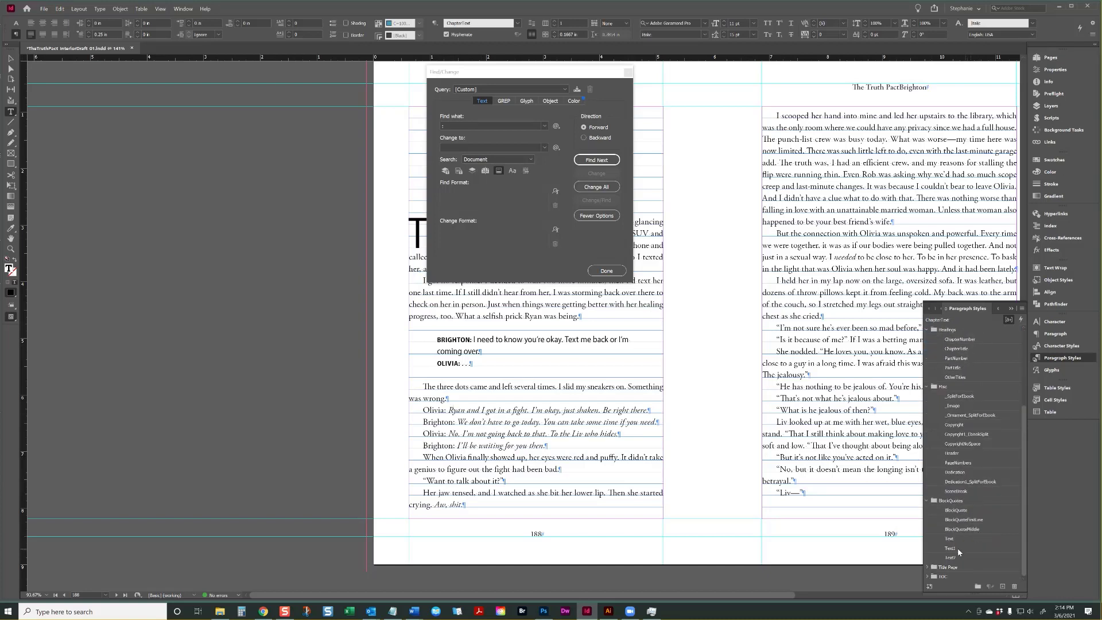
pyautogui.click(957, 549)
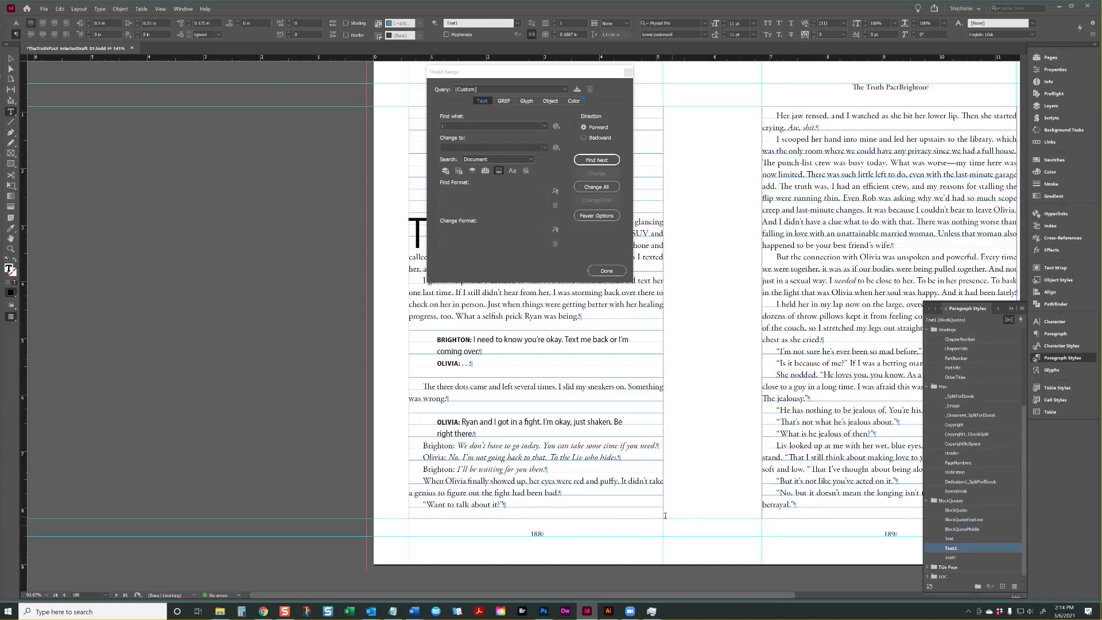
# - Apply the Text2 paragraph style to the last three messages of the exchange on page 188, clearing their character styles
pyautogui.click(474, 446)
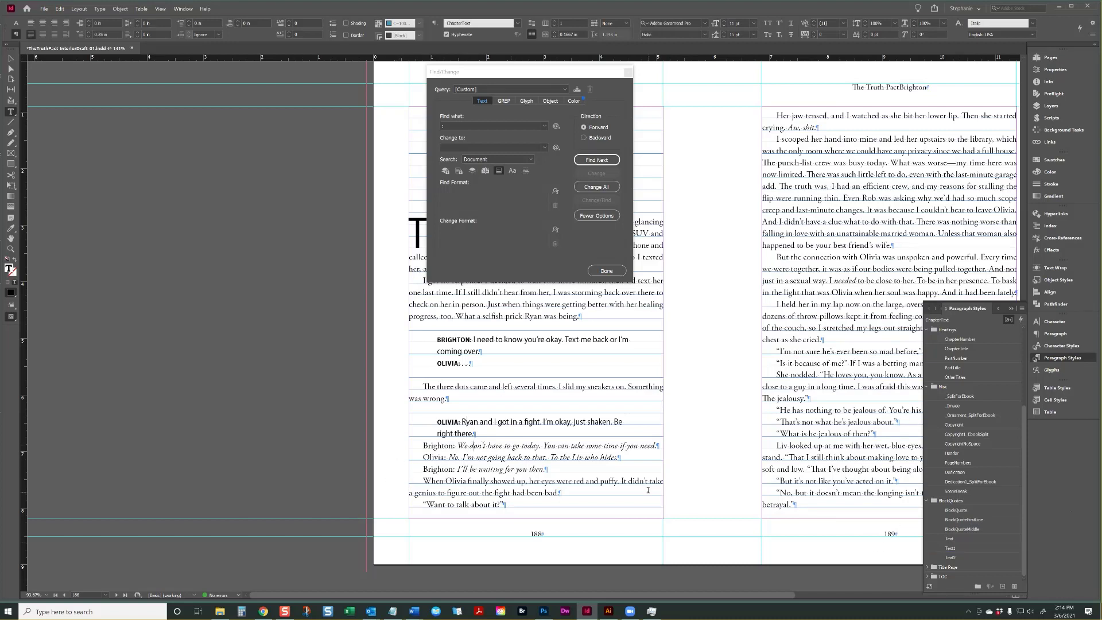
pyautogui.moveTo(423, 446); pyautogui.dragTo(547, 469)
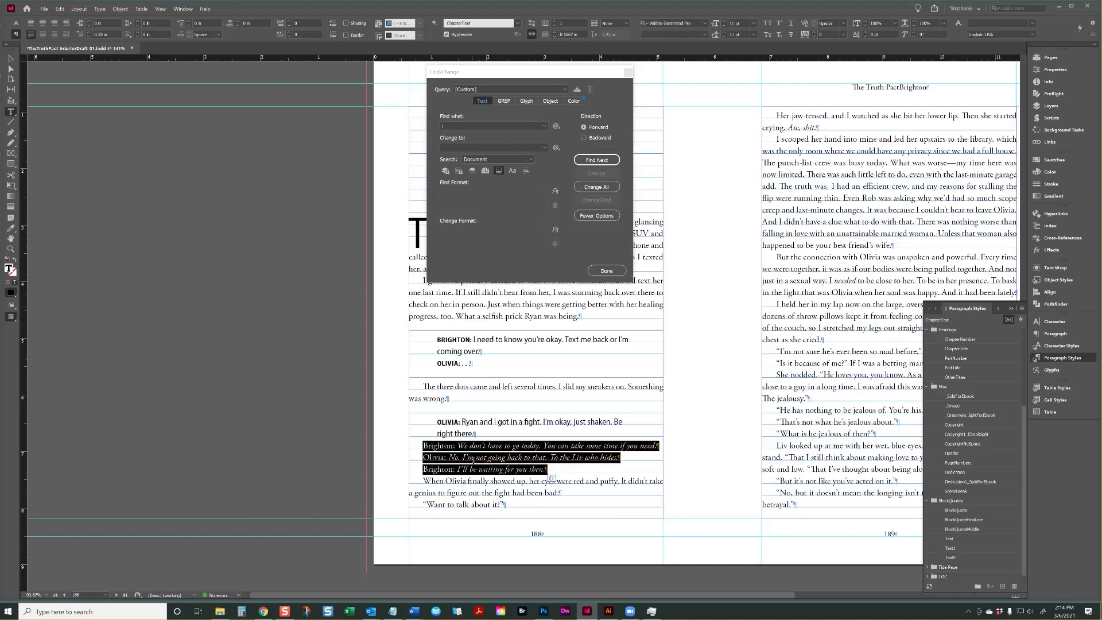
pyautogui.click(423, 441)
pyautogui.moveTo(423, 441); pyautogui.dragTo(547, 470)
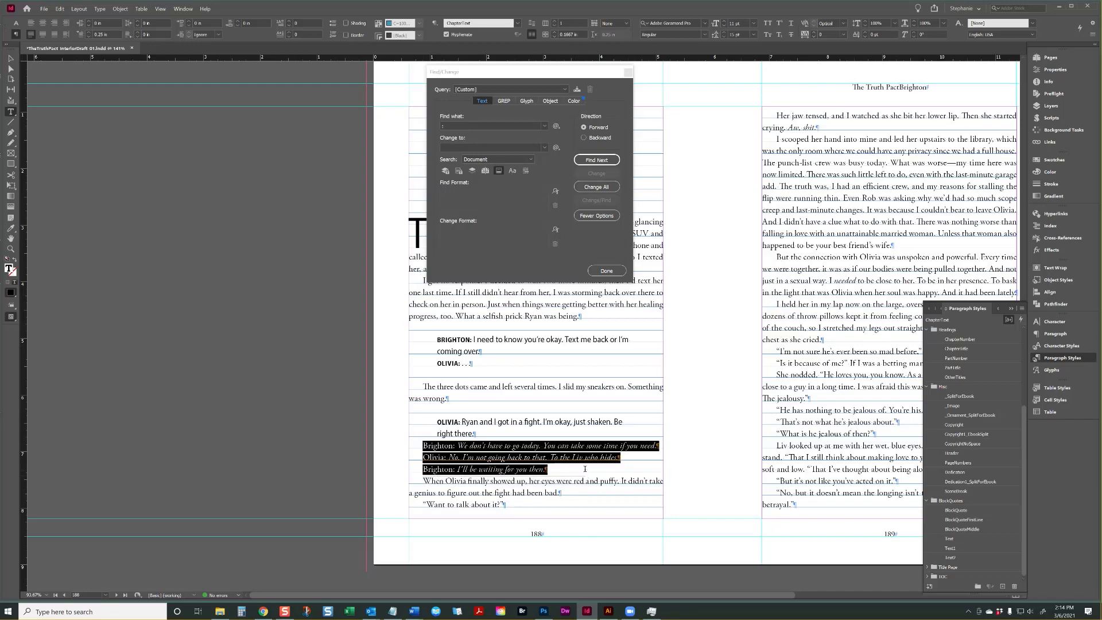
pyautogui.rightClick(952, 558)
pyautogui.click(1004, 532)
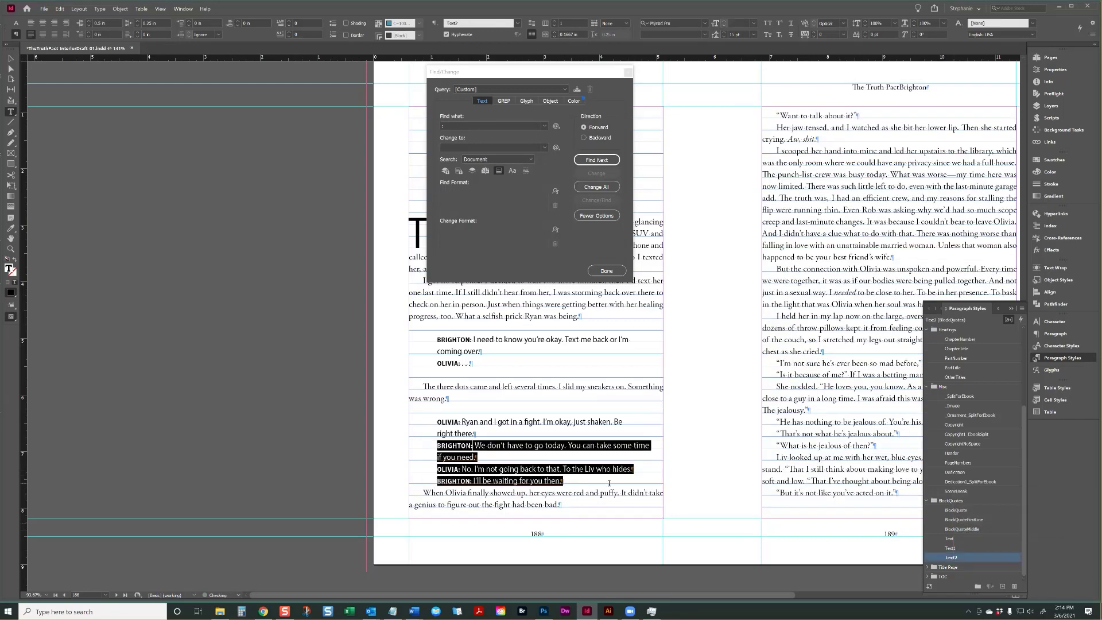
# - Apply the ChapterTextSpaceAbove paragraph style to the paragraph starting "When Olivia finally showed up" after the text messages
pyautogui.click(872, 387)
pyautogui.scroll(4, 961, 356)
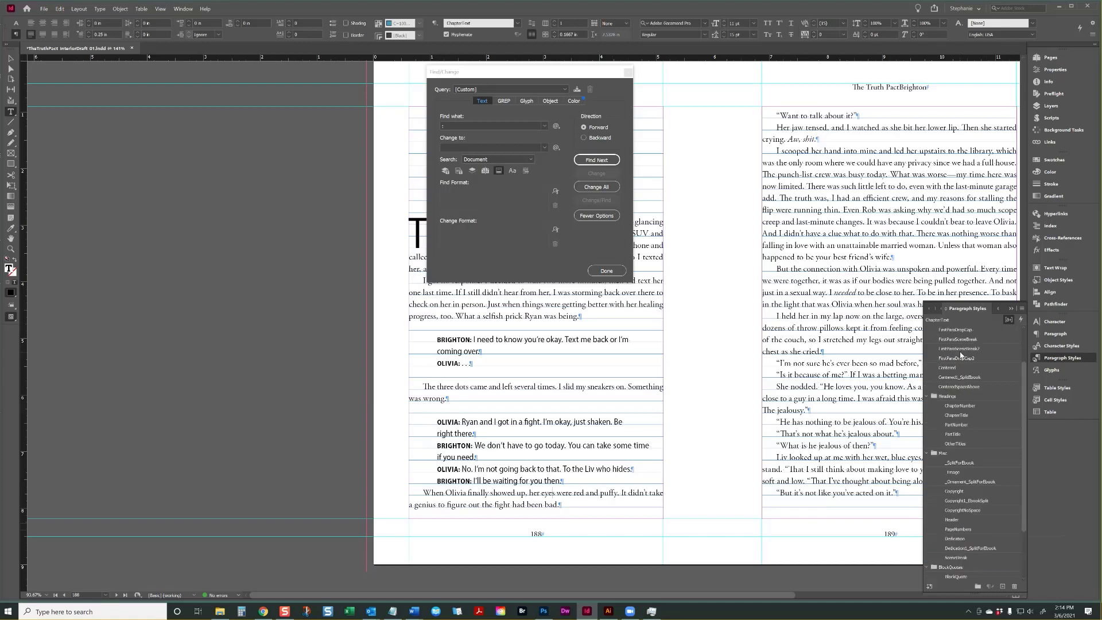
pyautogui.click(964, 348)
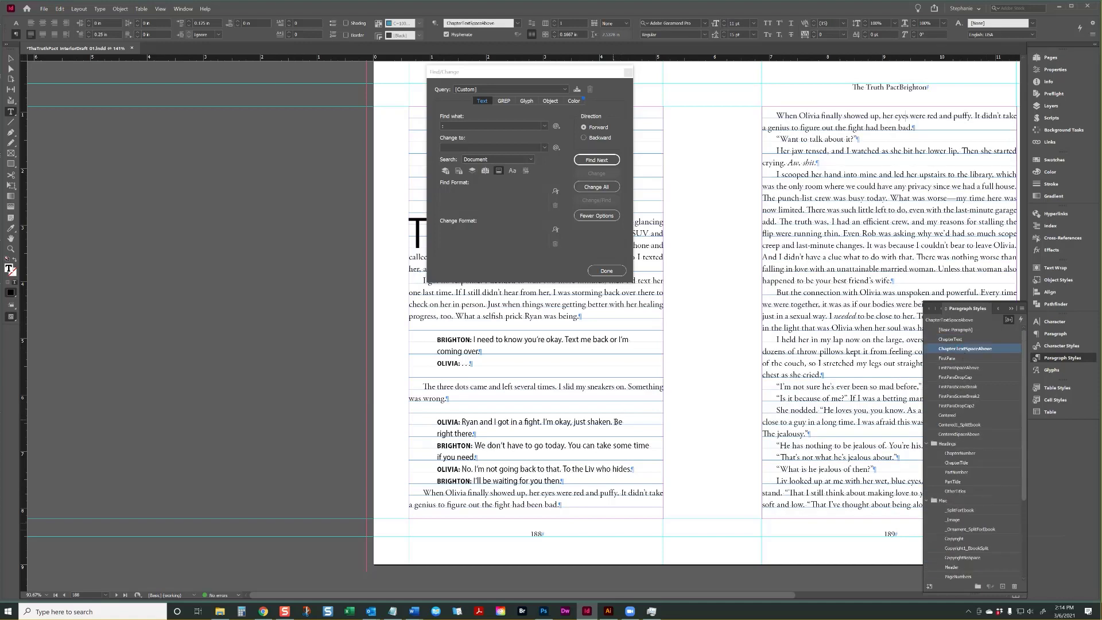
# - Find the next colon in the document to look for further text-message exchanges
pyautogui.click(814, 345)
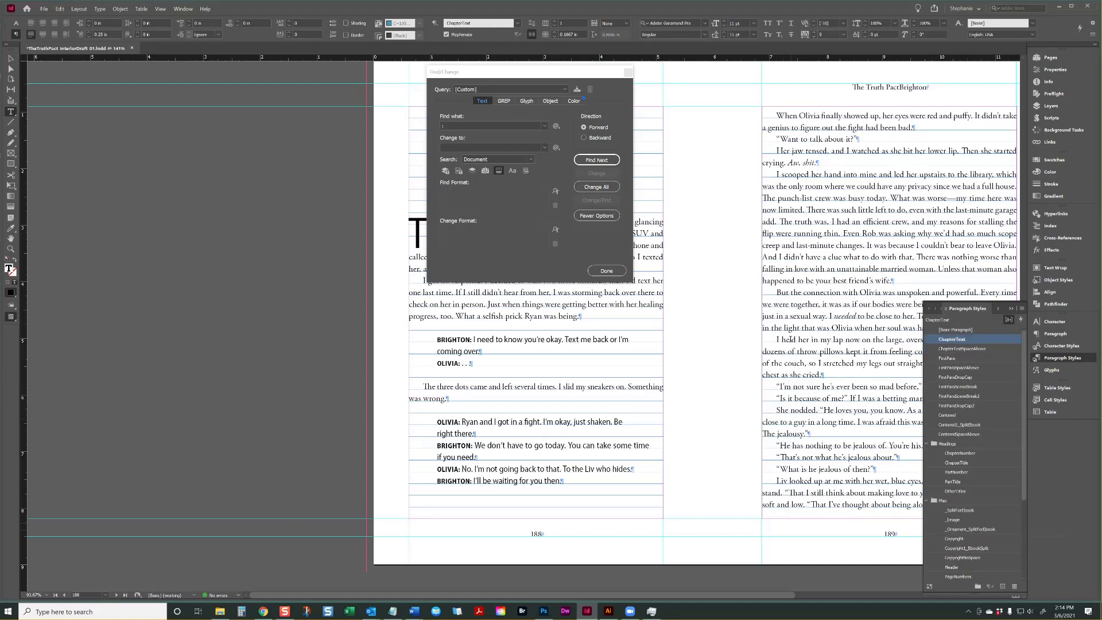
pyautogui.scroll(-3, 789, 340)
pyautogui.scroll(3, 749, 294)
pyautogui.click(596, 160)
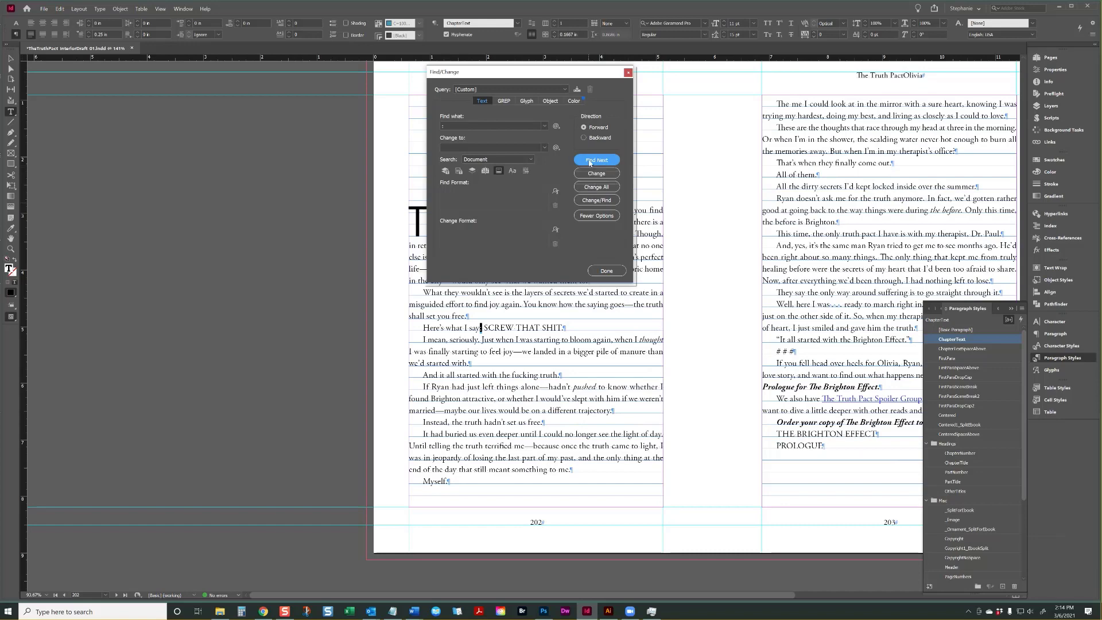
# - Step through the remaining colons in the document to check for unstyled text-message exchanges, and close the search
pyautogui.click(589, 161)
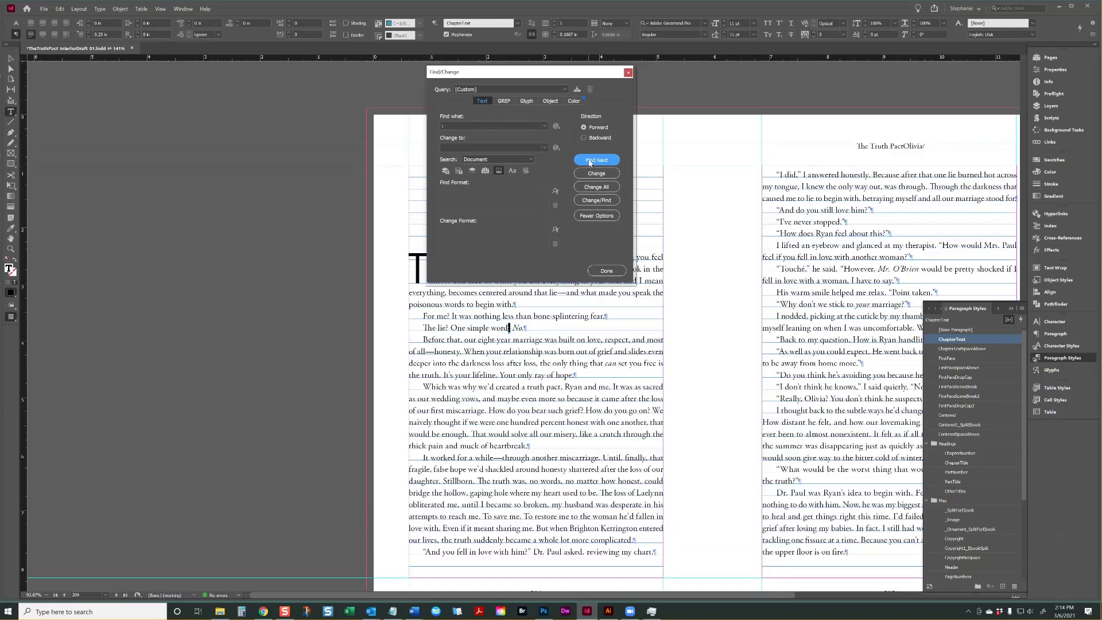
pyautogui.click(589, 162)
pyautogui.click(590, 163)
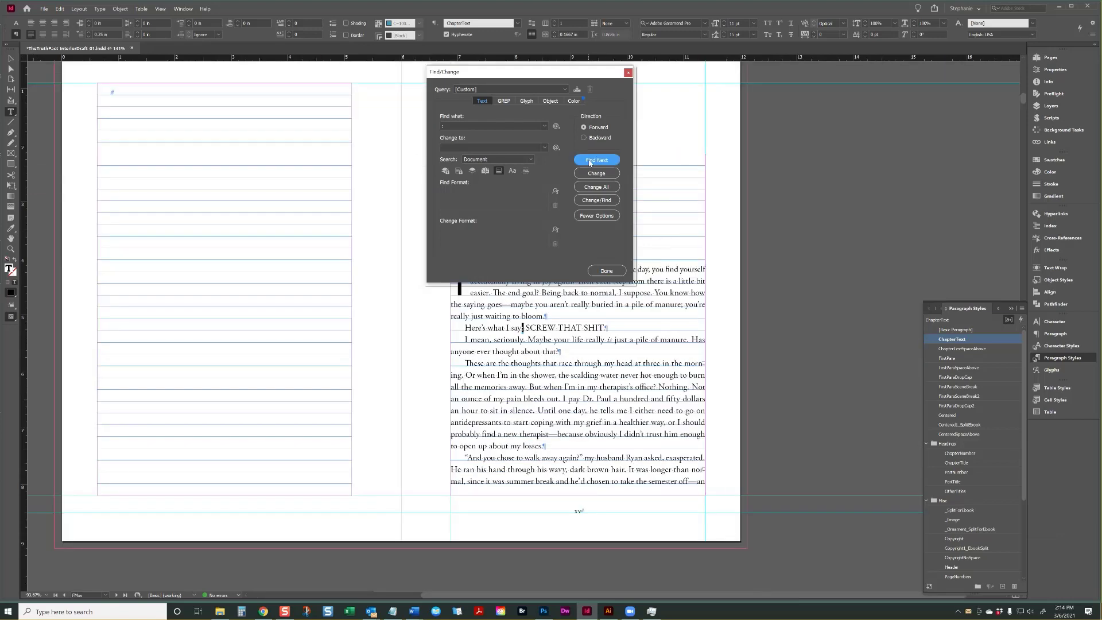
pyautogui.click(590, 162)
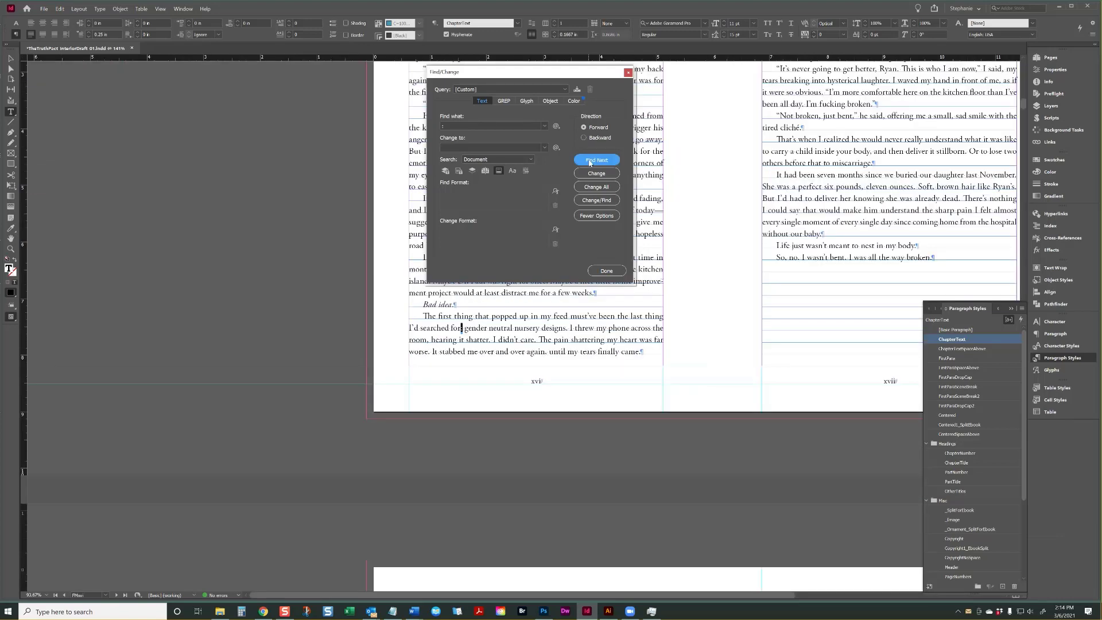
pyautogui.click(590, 162)
pyautogui.click(589, 163)
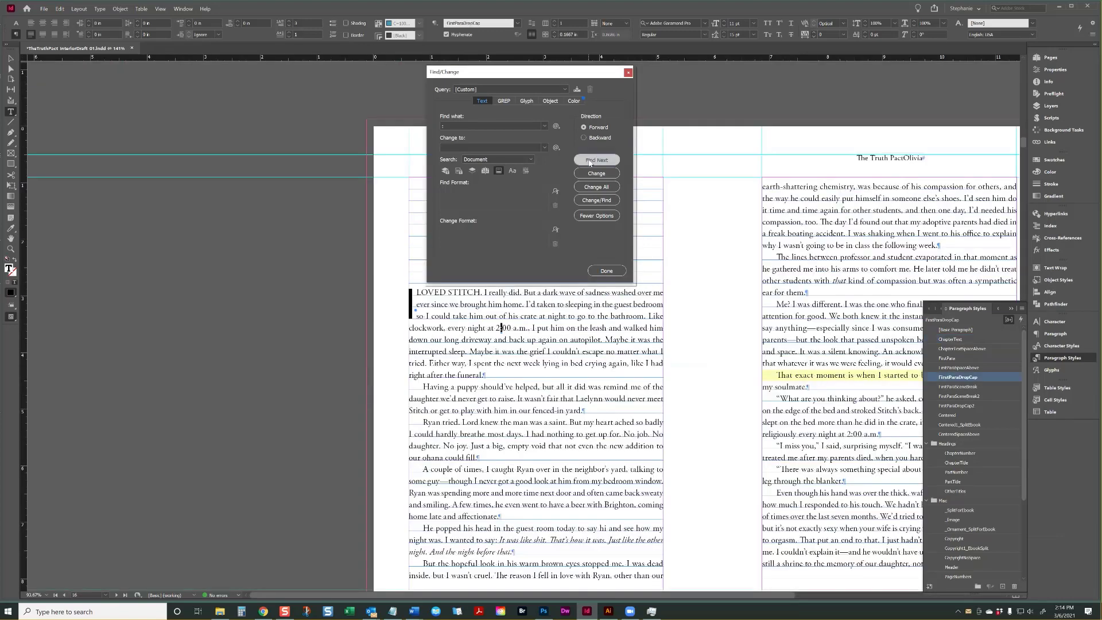
pyautogui.click(589, 162)
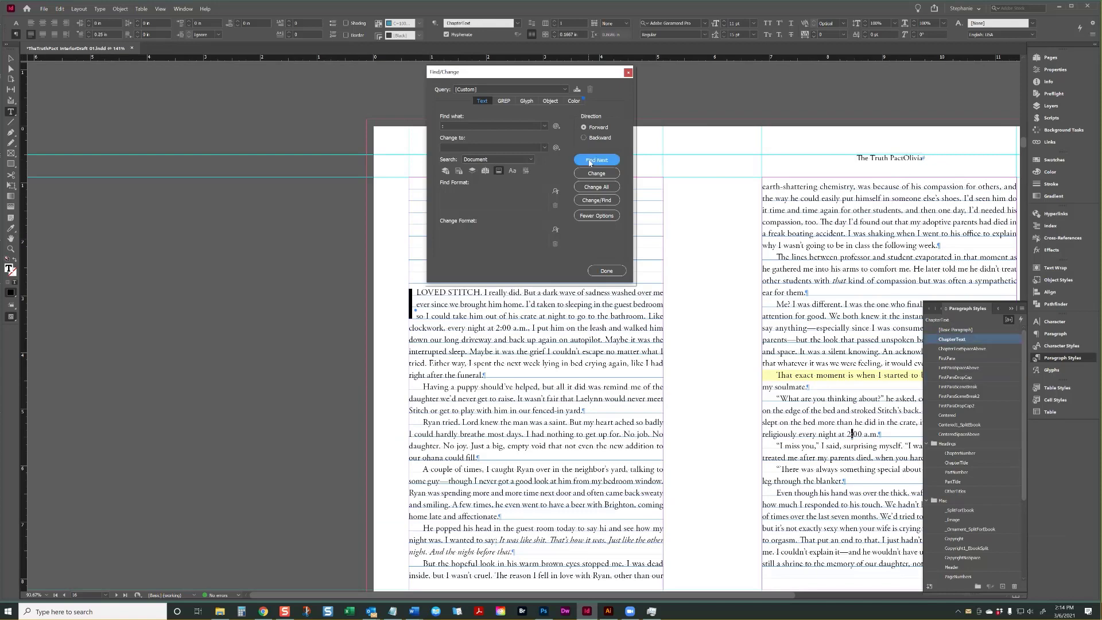
pyautogui.click(589, 162)
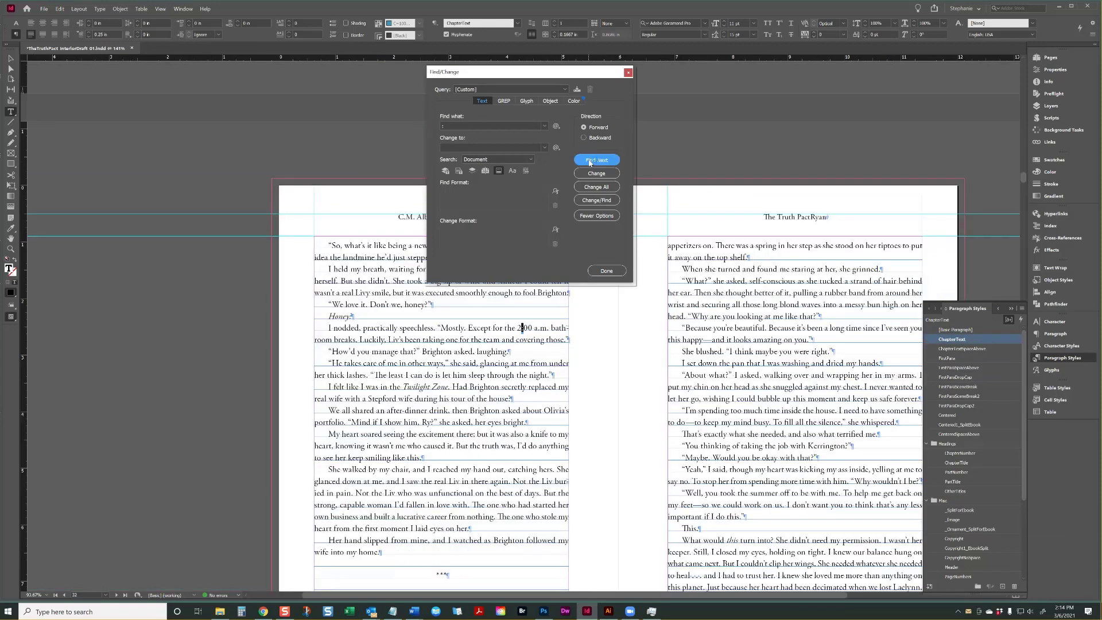
pyautogui.click(589, 163)
pyautogui.click(590, 163)
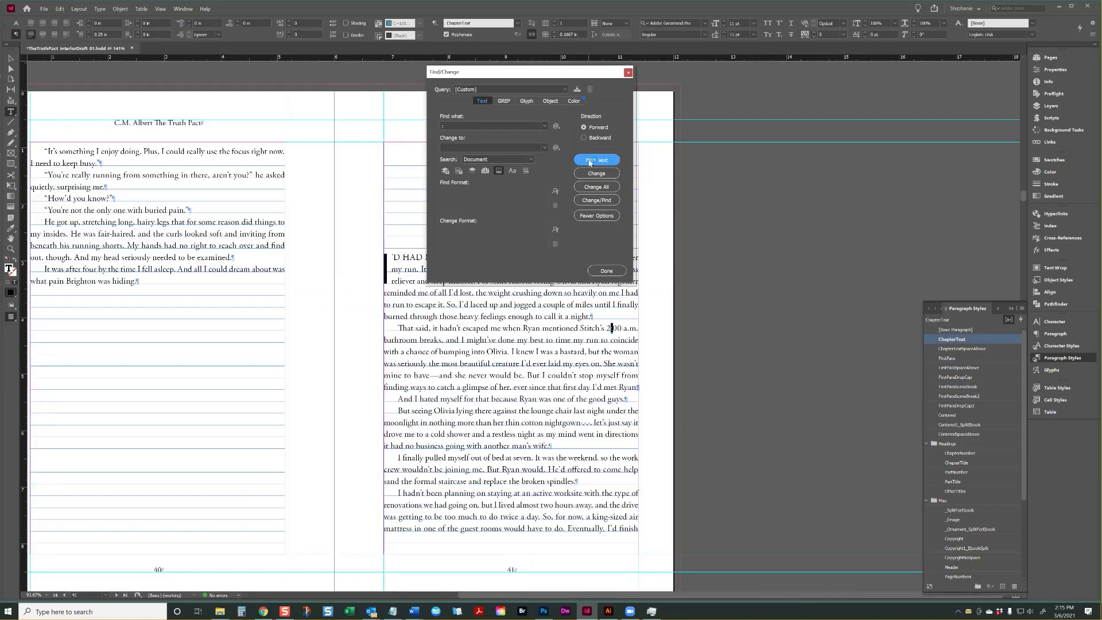
pyautogui.click(590, 162)
pyautogui.click(590, 162)
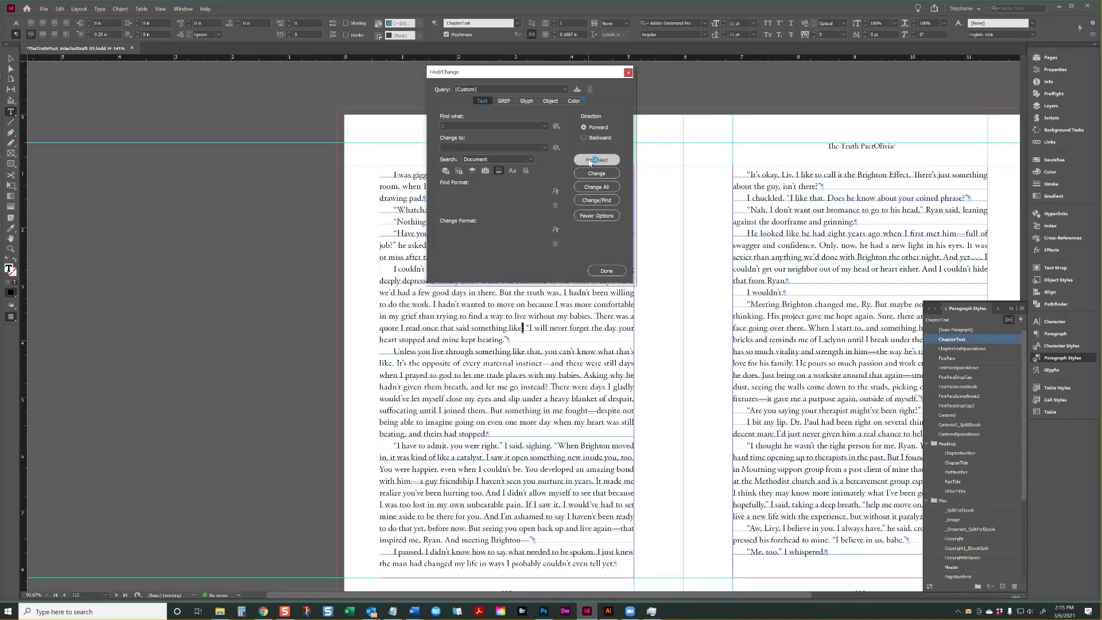
pyautogui.click(590, 163)
pyautogui.click(590, 163)
pyautogui.click(589, 163)
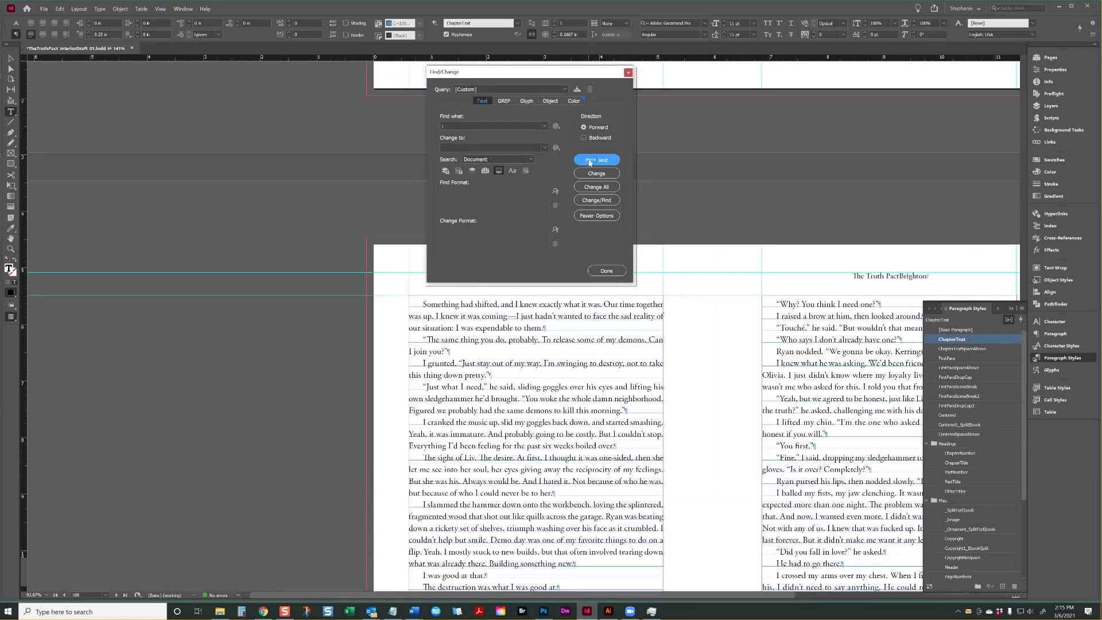
pyautogui.click(589, 163)
pyautogui.click(590, 162)
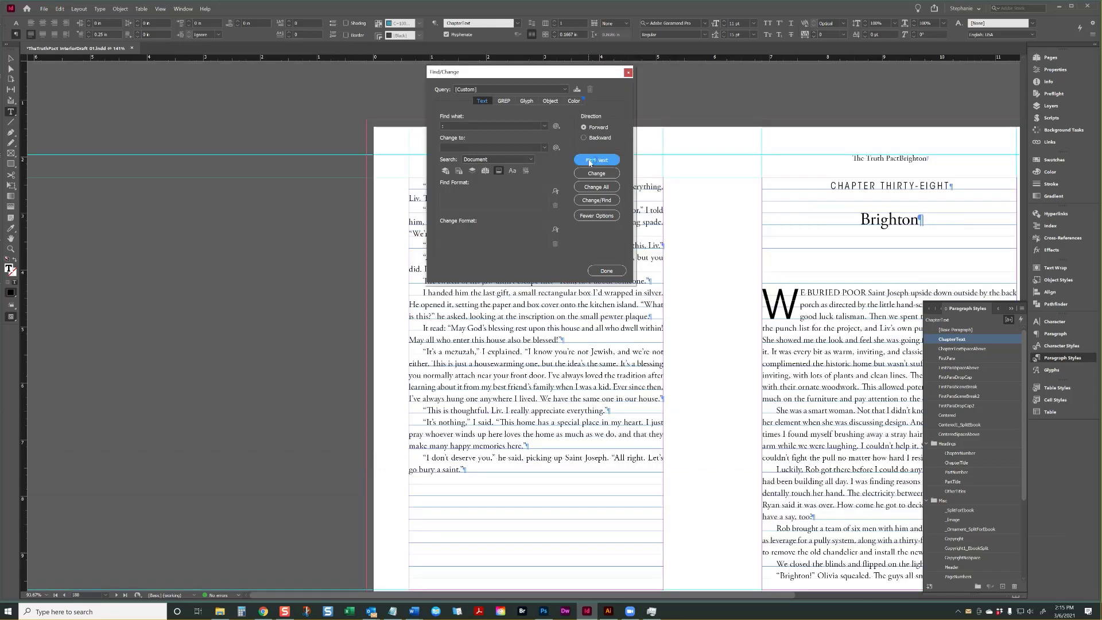
pyautogui.click(589, 163)
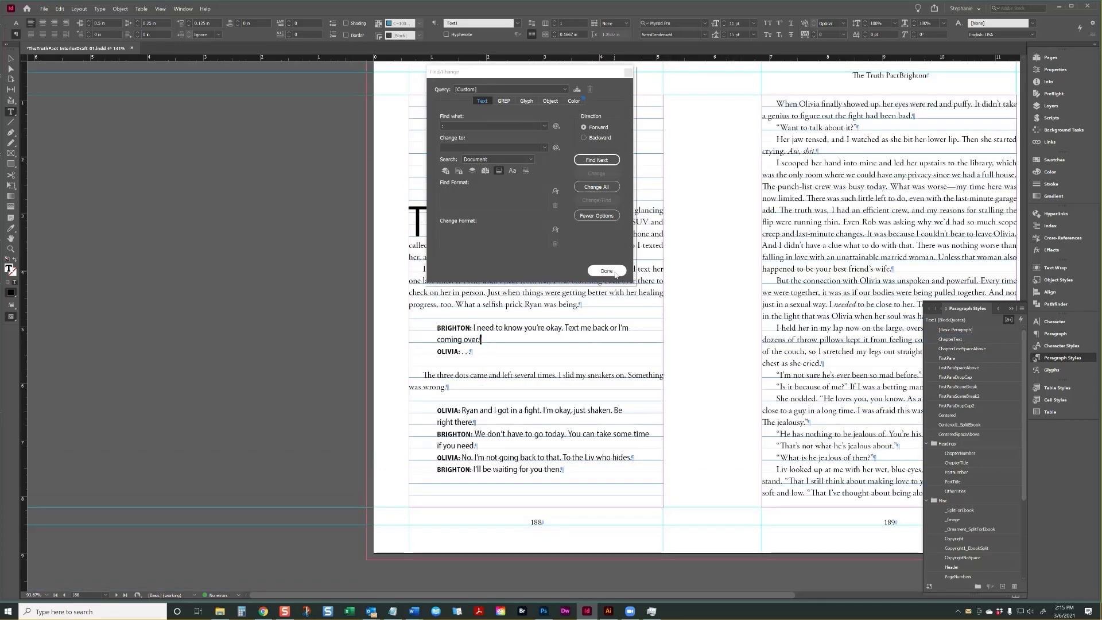
pyautogui.click(606, 270)
# - Apply the SceneBreak paragraph style to the "# # #" line on page 203
pyautogui.click(620, 226)
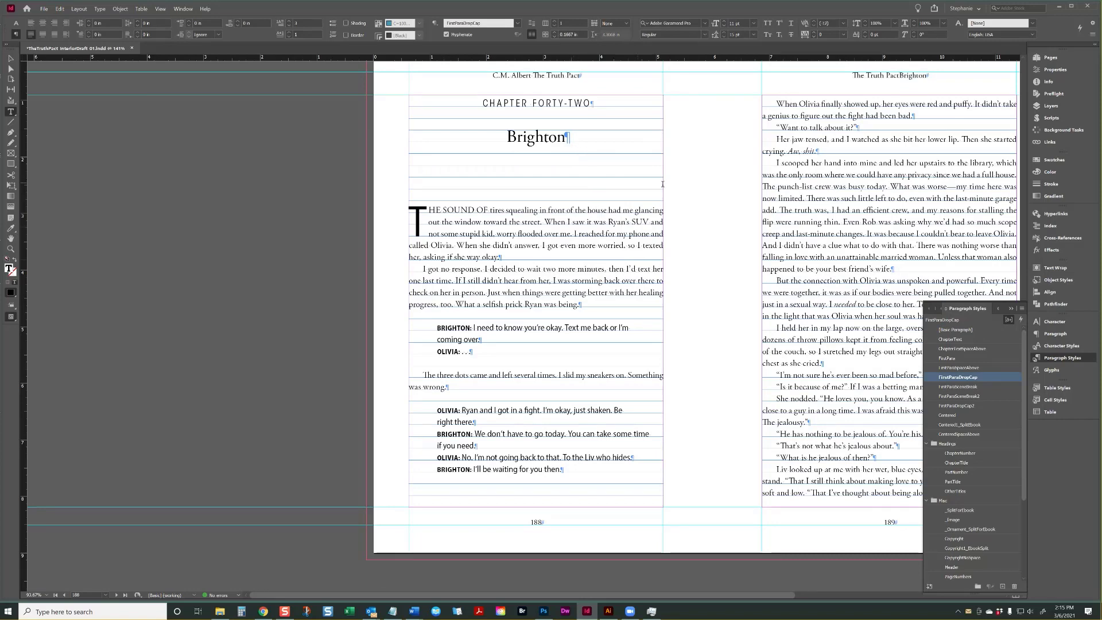
pyautogui.scroll(3, 632, 201)
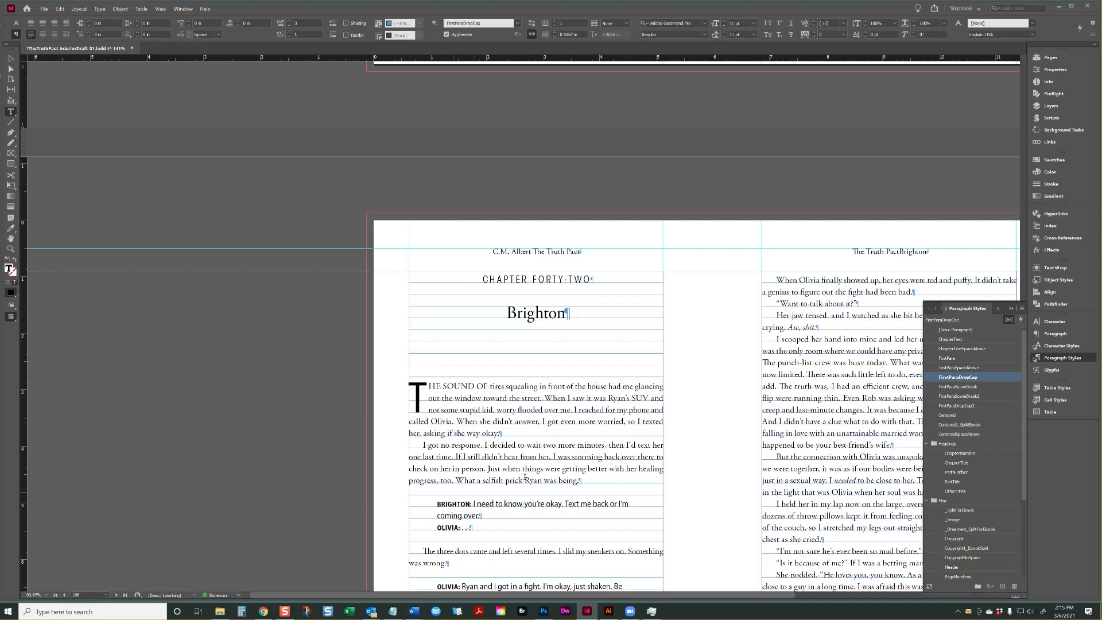
pyautogui.scroll(-20, 766, 467)
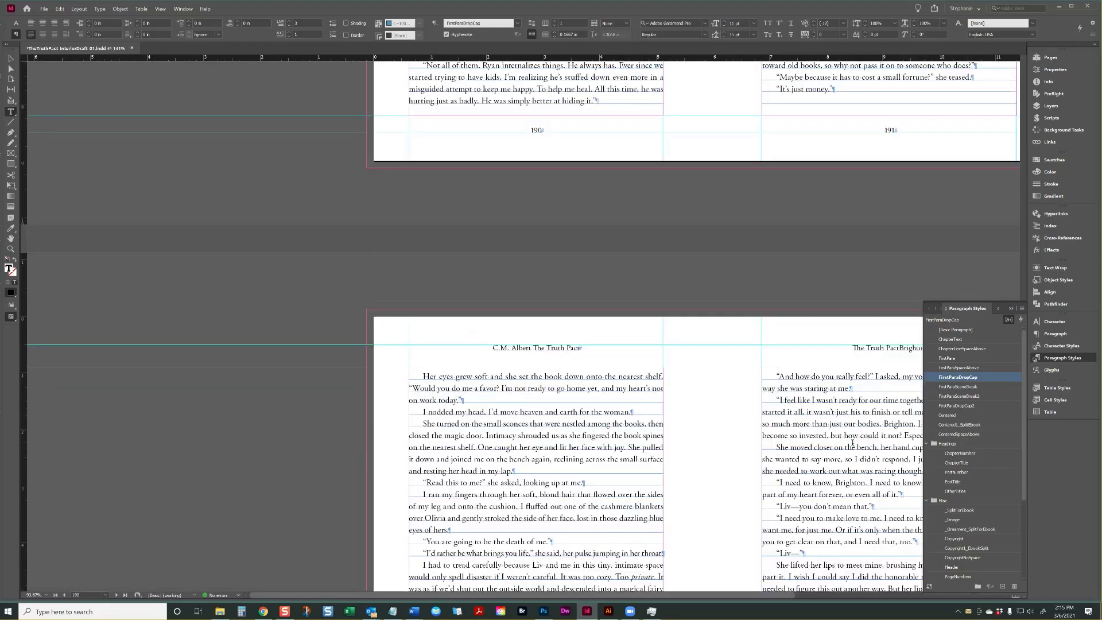
pyautogui.scroll(-20, 852, 442)
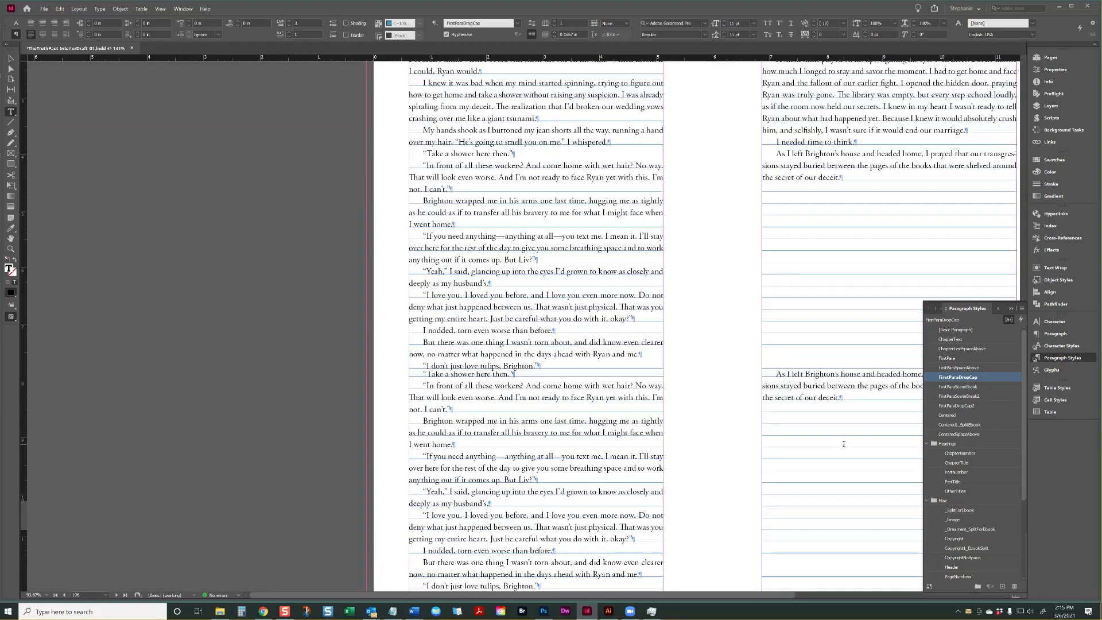
pyautogui.scroll(-20, 847, 448)
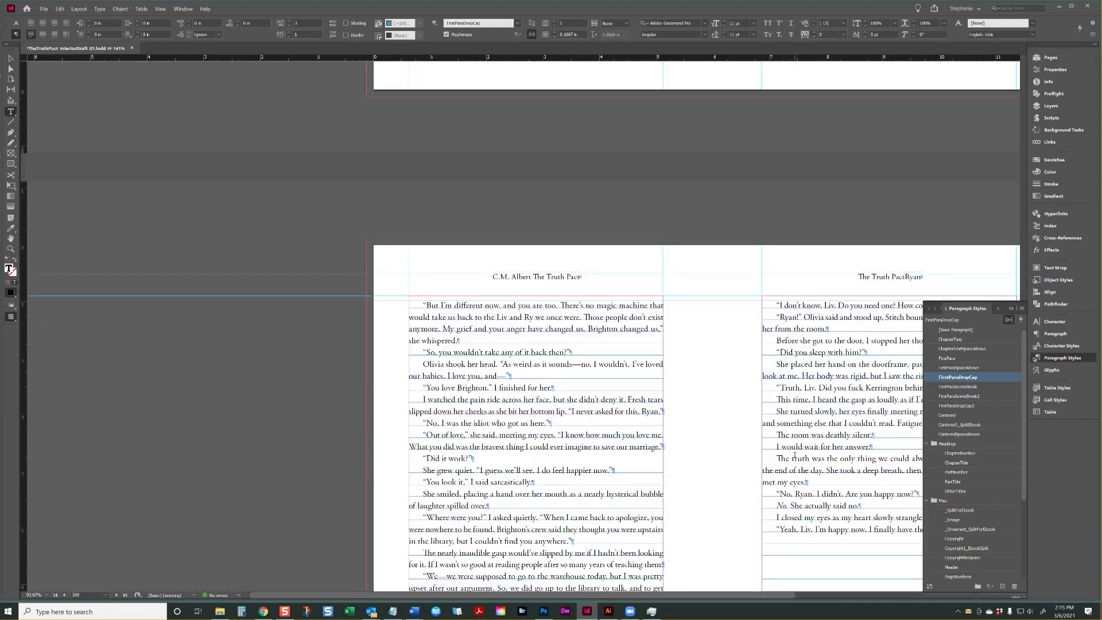
pyautogui.scroll(-10, 795, 455)
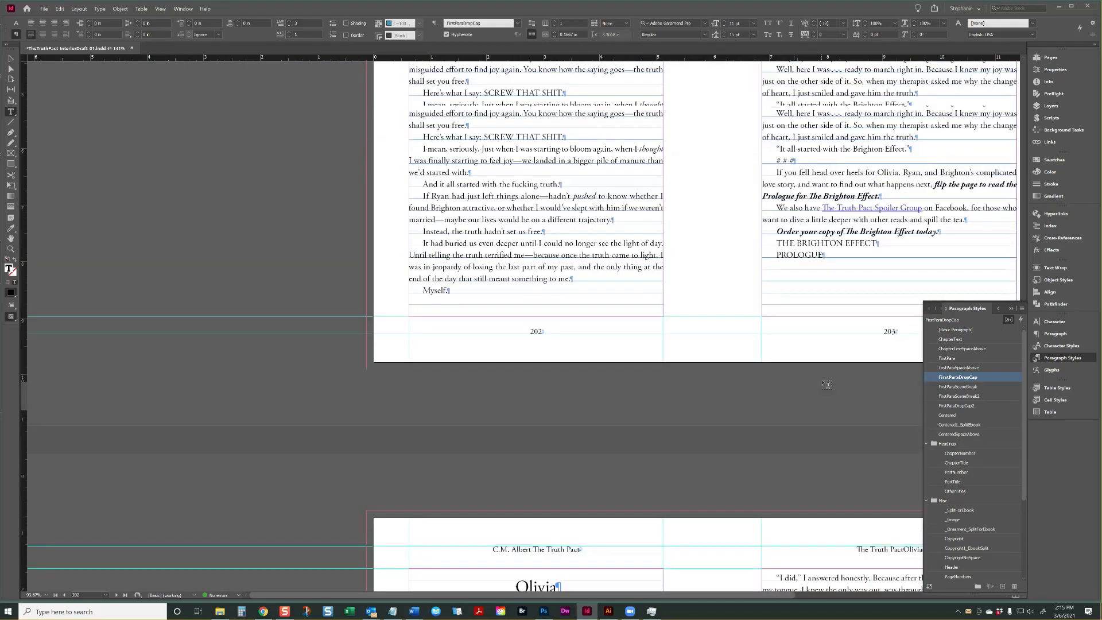
pyautogui.moveTo(740, 595); pyautogui.dragTo(874, 594)
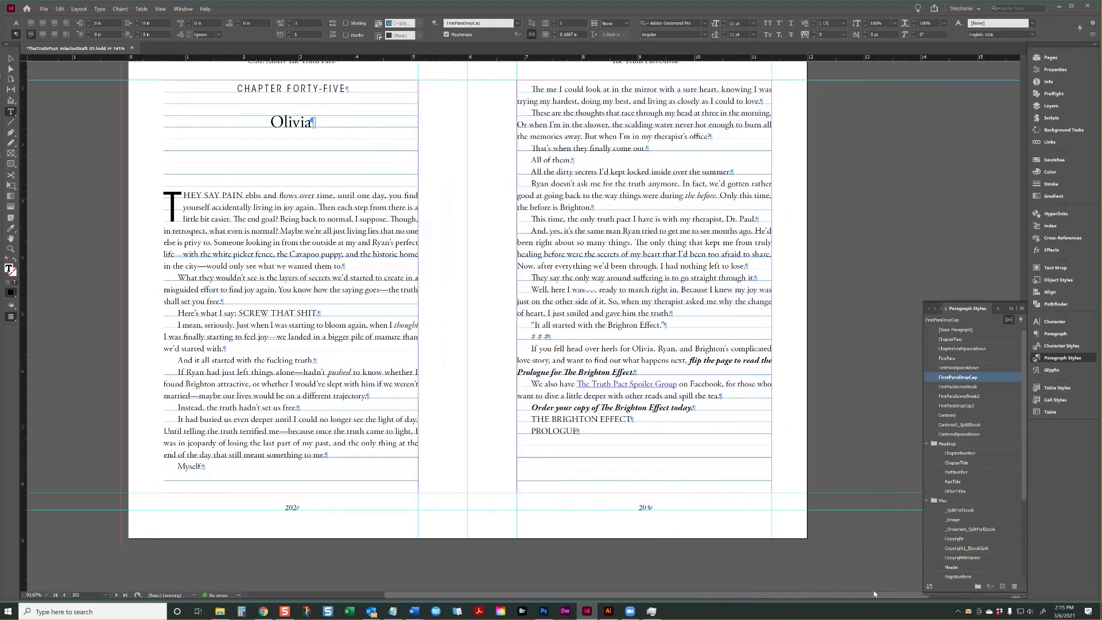
pyautogui.click(586, 337)
pyautogui.scroll(-3, 958, 489)
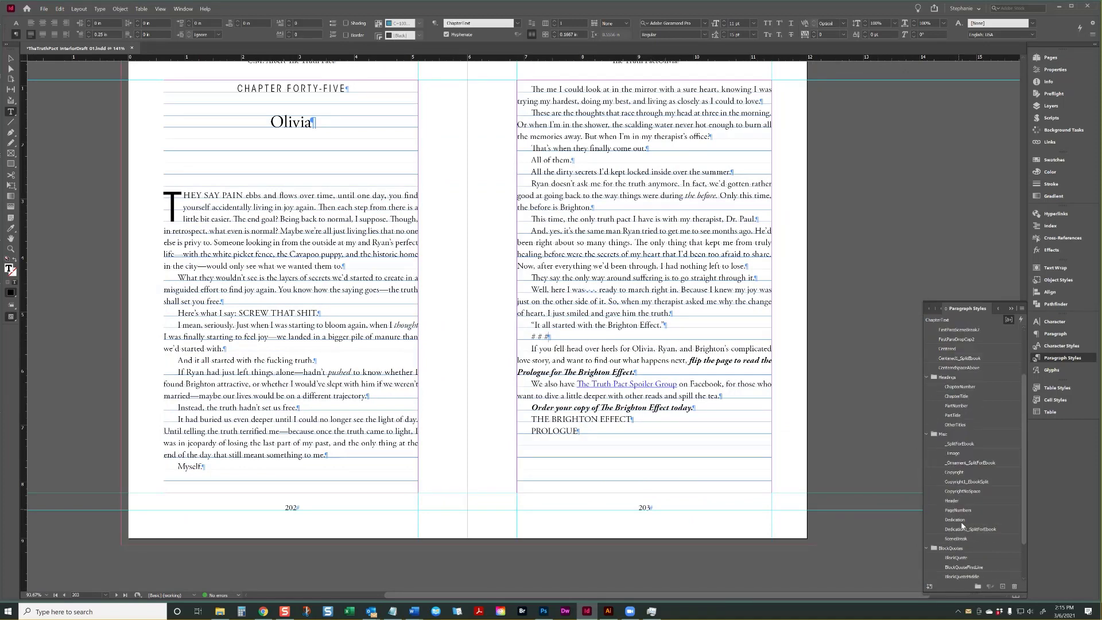
pyautogui.scroll(-1, 968, 535)
pyautogui.click(957, 519)
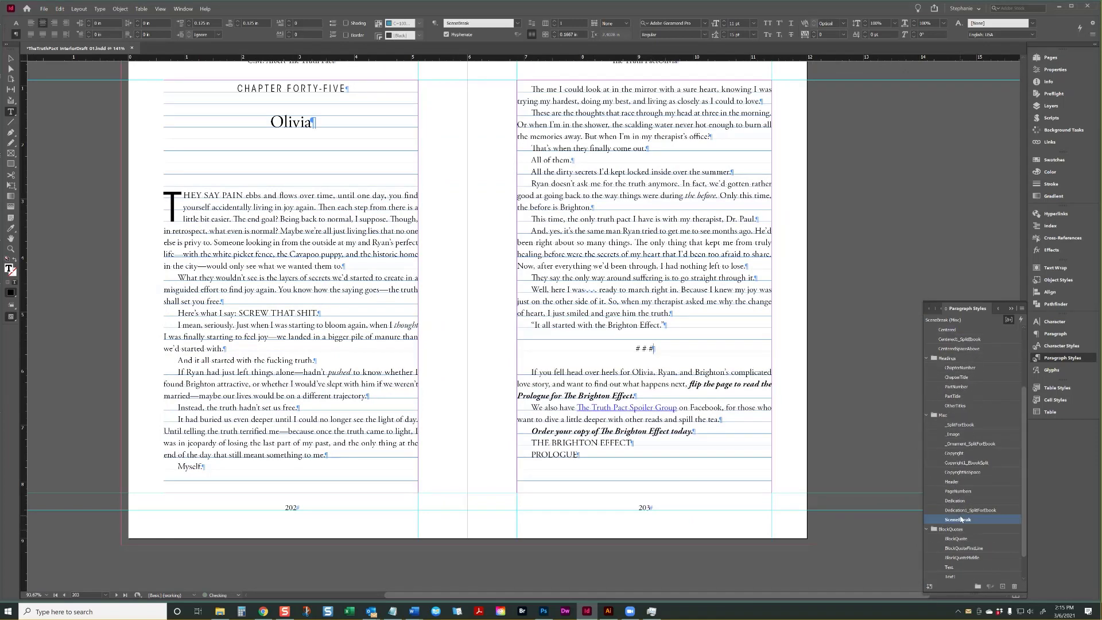
# - Apply the FirstPara paragraph style to the paragraph starting "If you fell head over heels" below the scene break
pyautogui.click(689, 372)
pyautogui.scroll(5, 944, 379)
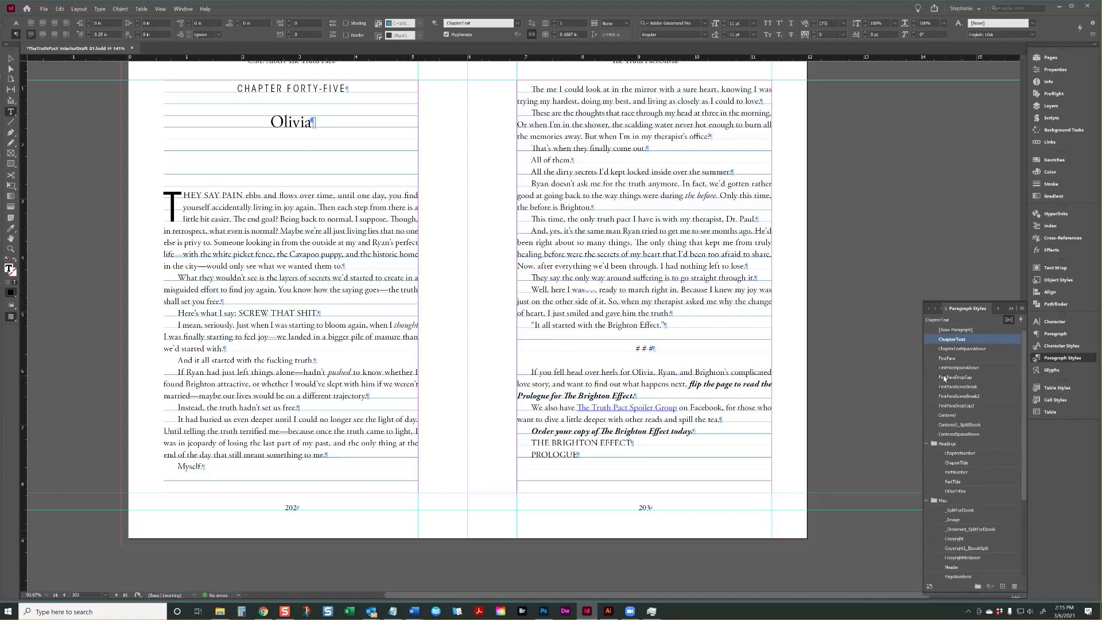
pyautogui.click(947, 359)
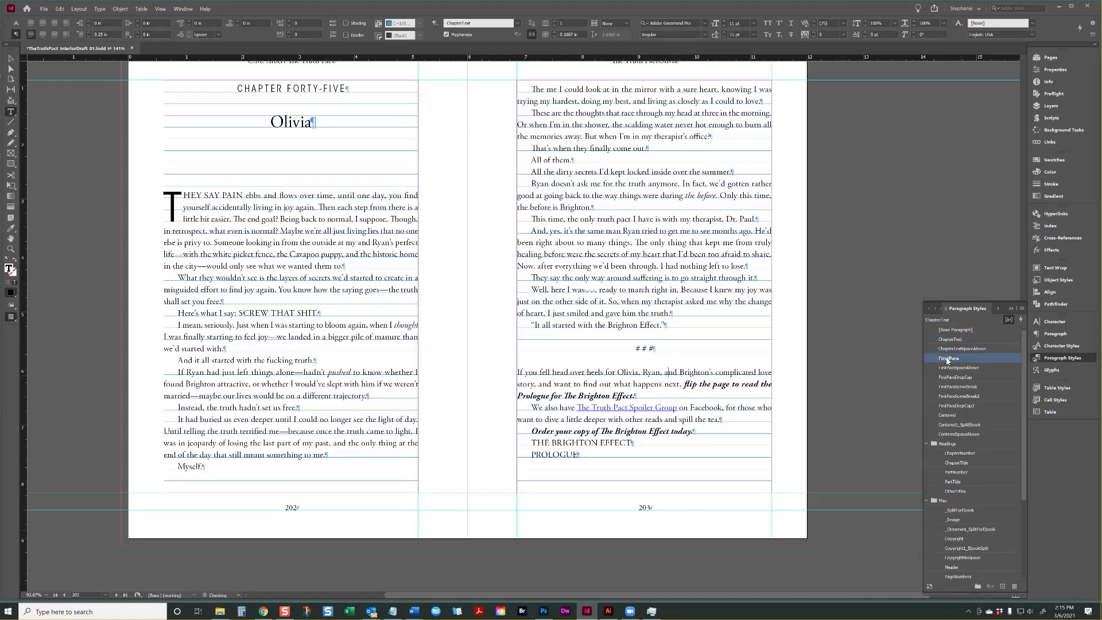
pyautogui.click(706, 396)
pyautogui.click(707, 410)
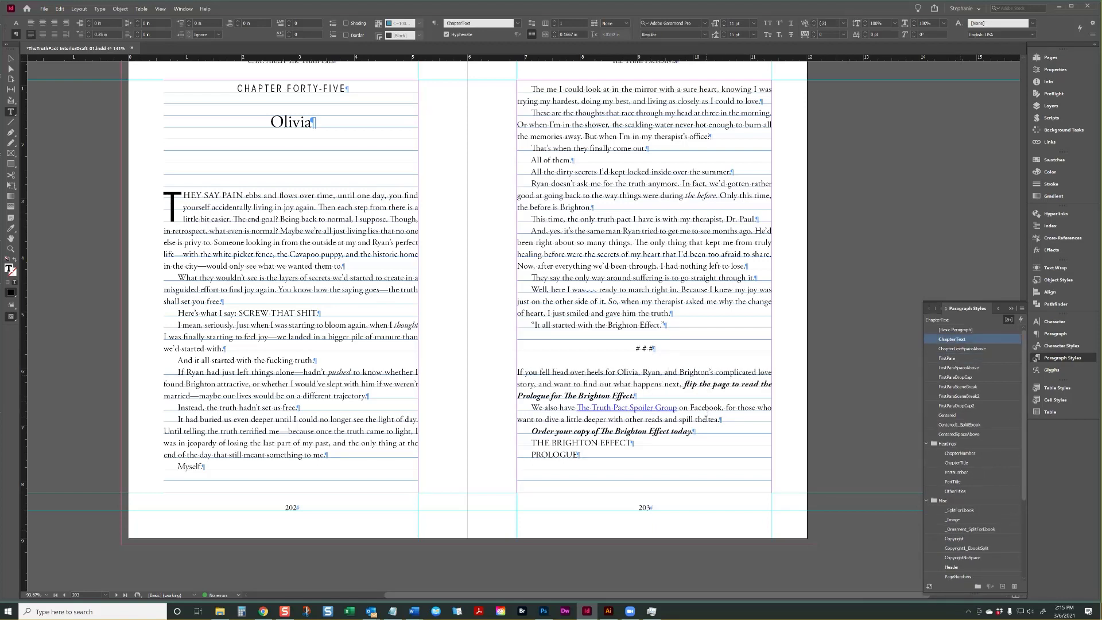
pyautogui.click(702, 431)
# - Apply the BookTitle paragraph style to the line "THE BRIGHTON EFFECT" at the end of page 203
pyautogui.click(543, 442)
pyautogui.scroll(-10, 555, 443)
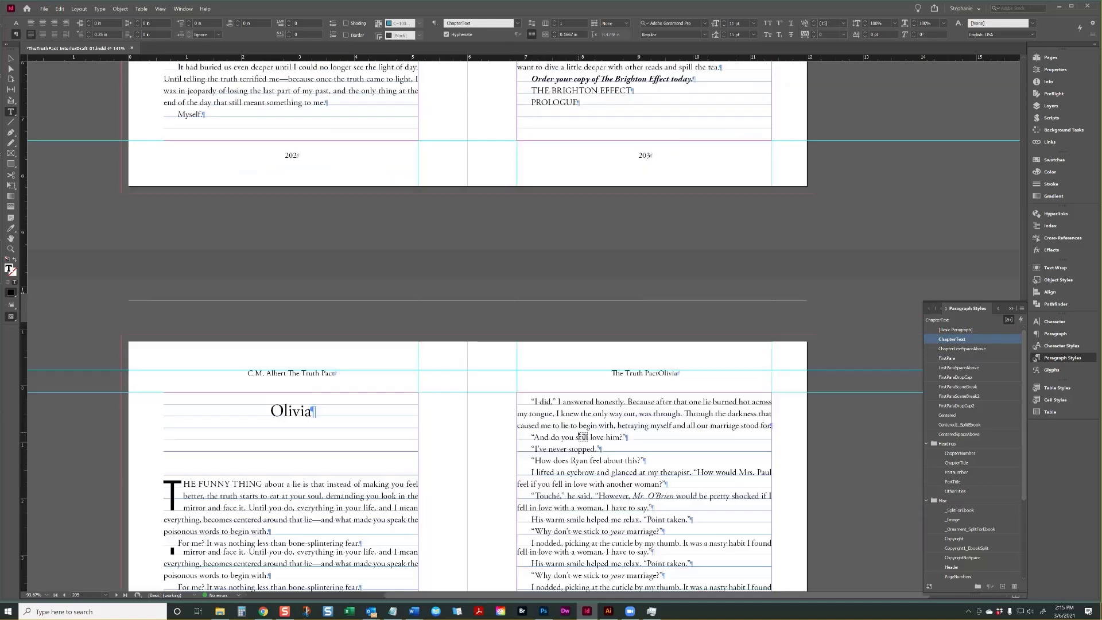
pyautogui.scroll(10, 646, 395)
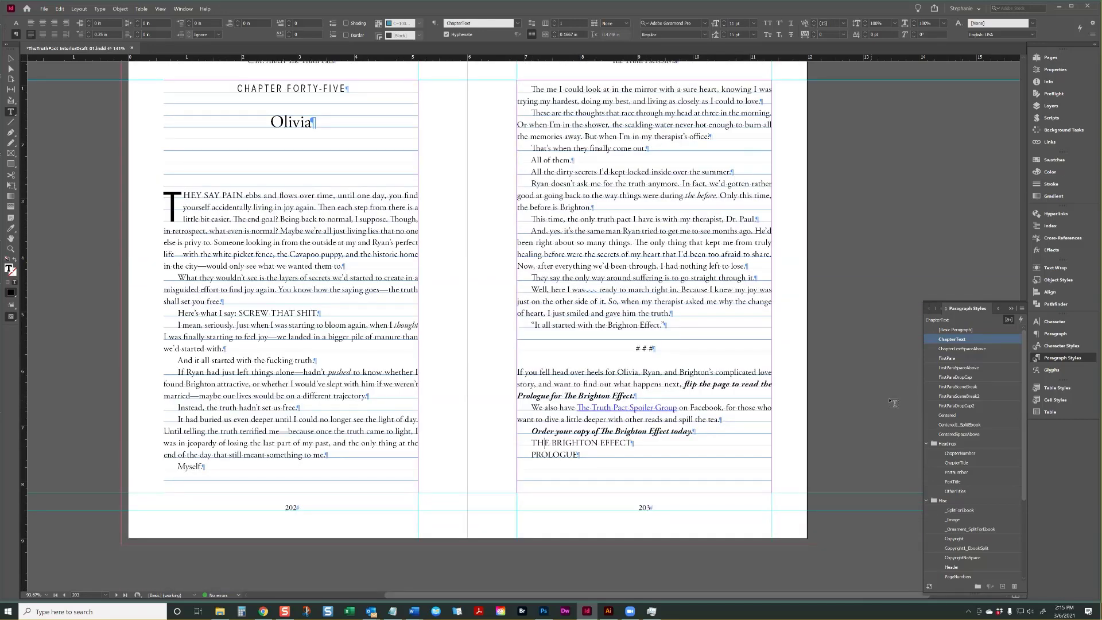
pyautogui.scroll(-2, 952, 458)
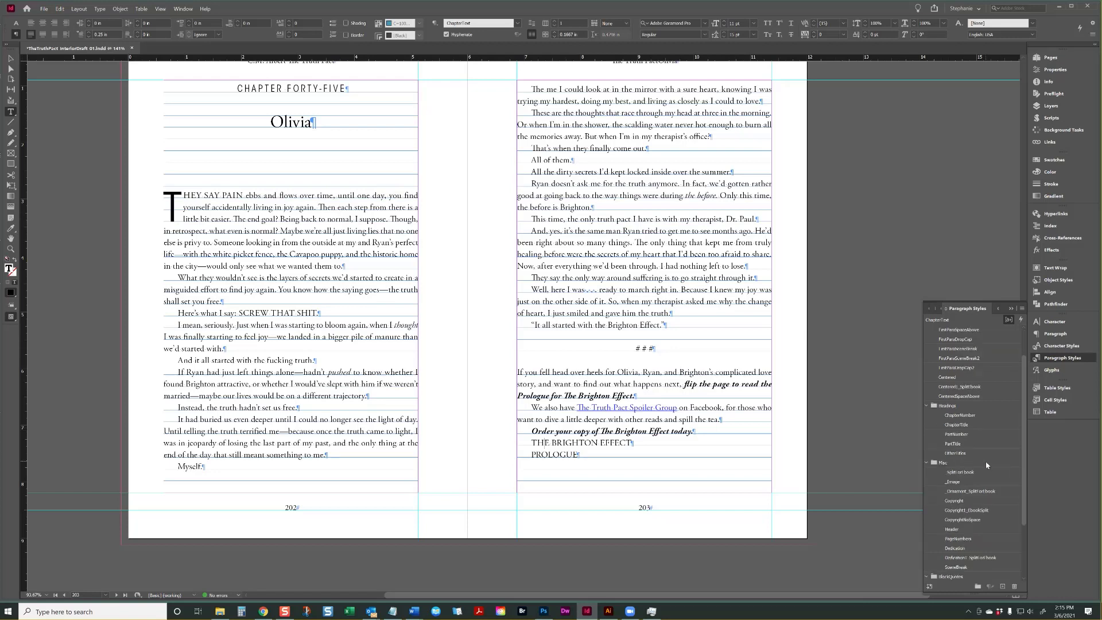
pyautogui.scroll(-1, 978, 452)
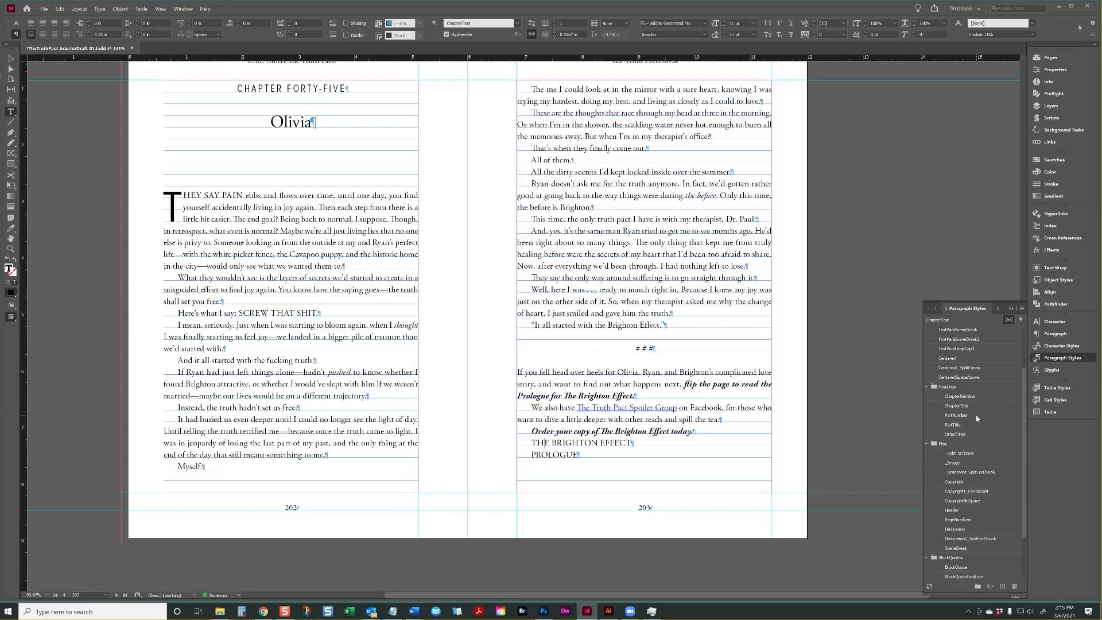
pyautogui.scroll(-3, 975, 423)
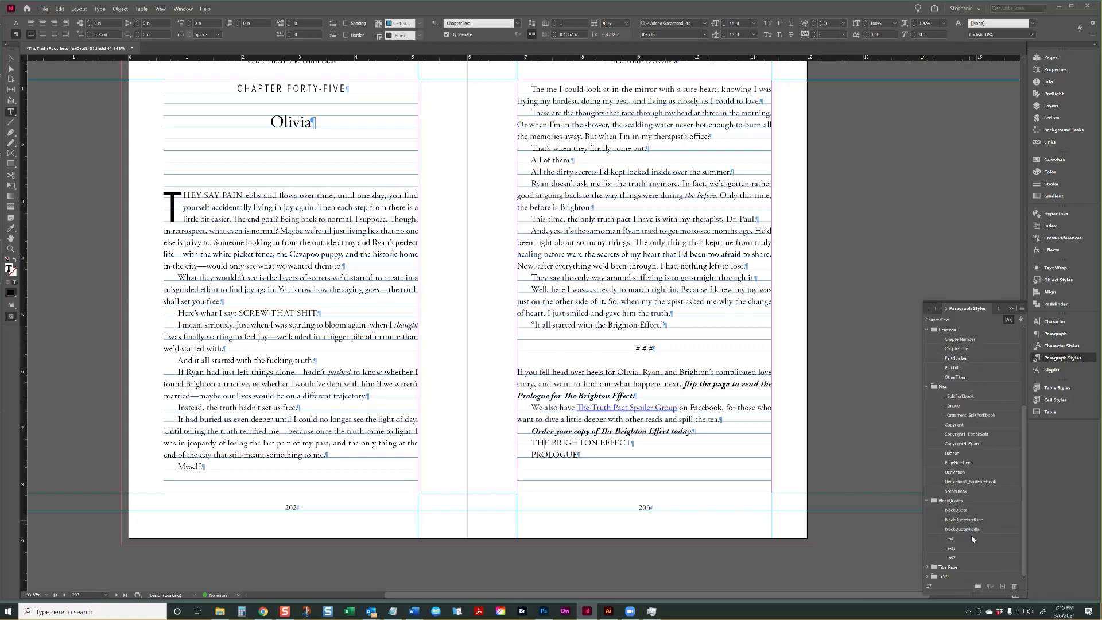
pyautogui.click(926, 567)
pyautogui.scroll(-1, 942, 560)
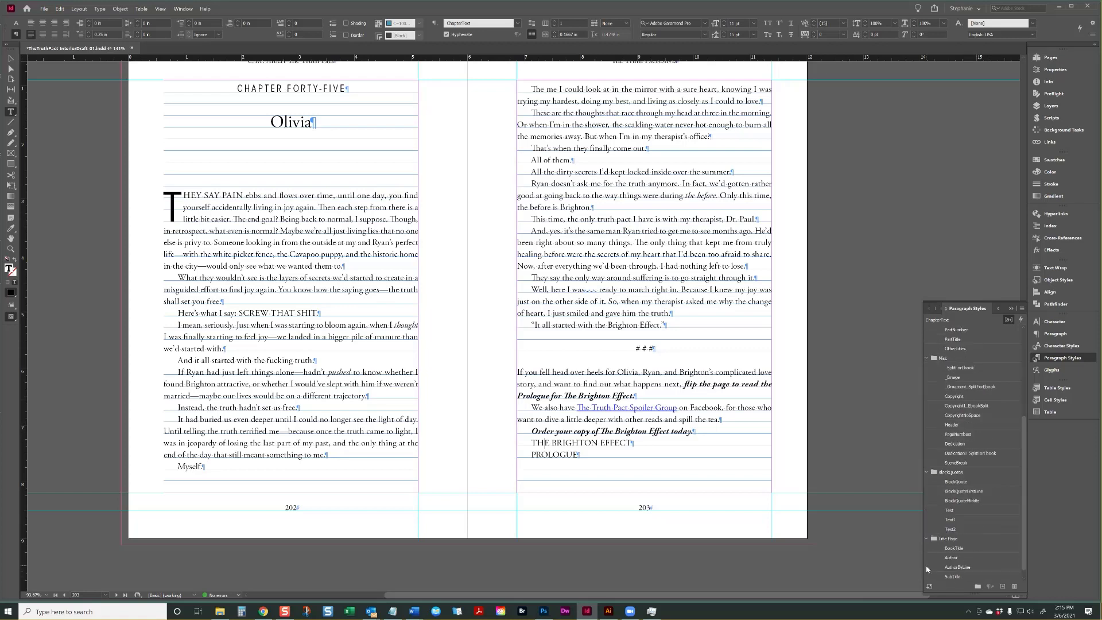
pyautogui.rightClick(957, 549)
pyautogui.click(987, 524)
# - Change the book title "THE BRIGHTON EFFECT" to title case
pyautogui.scroll(-5, 726, 468)
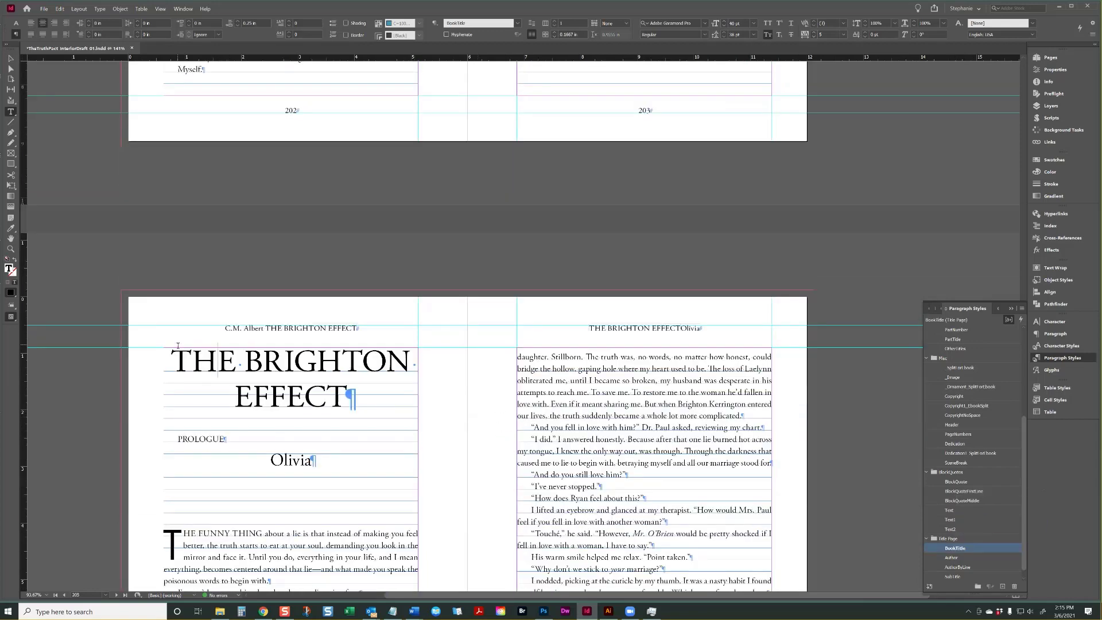
pyautogui.moveTo(177, 346); pyautogui.dragTo(356, 402)
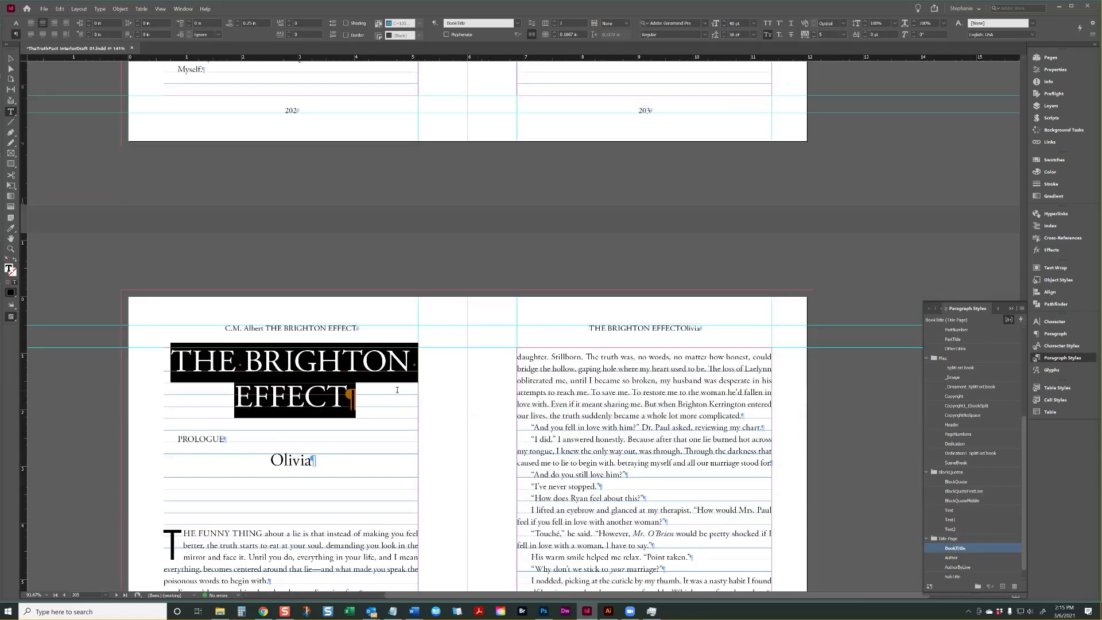
pyautogui.rightClick(294, 378)
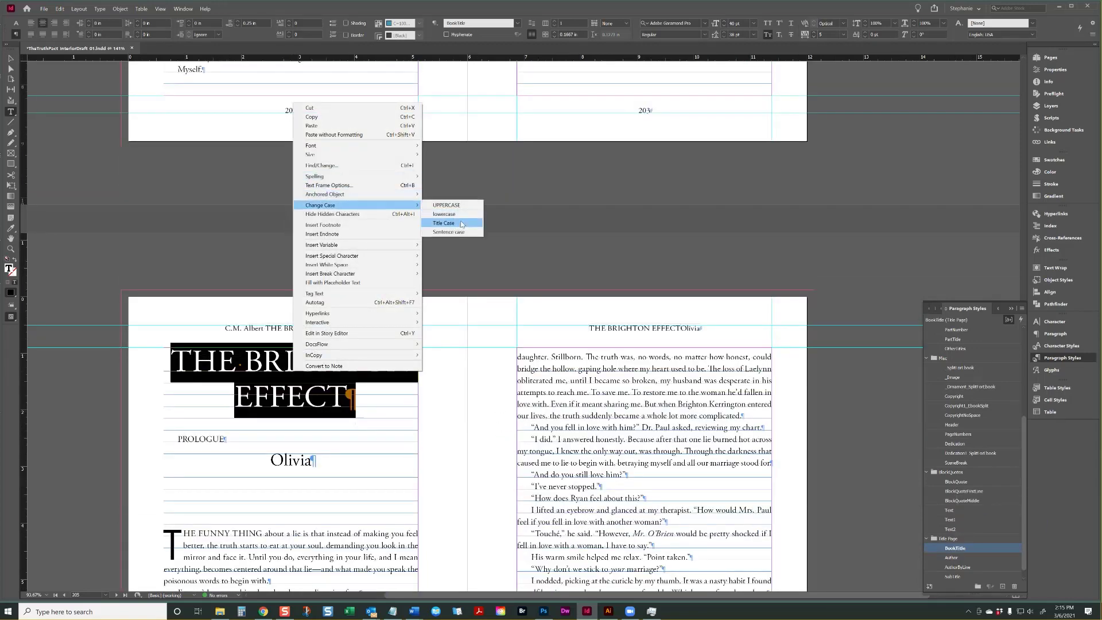
pyautogui.click(451, 223)
# - Apply the ChapterNumber paragraph style to the "PROLOGUE" line below the Brighton Effect title
pyautogui.click(274, 438)
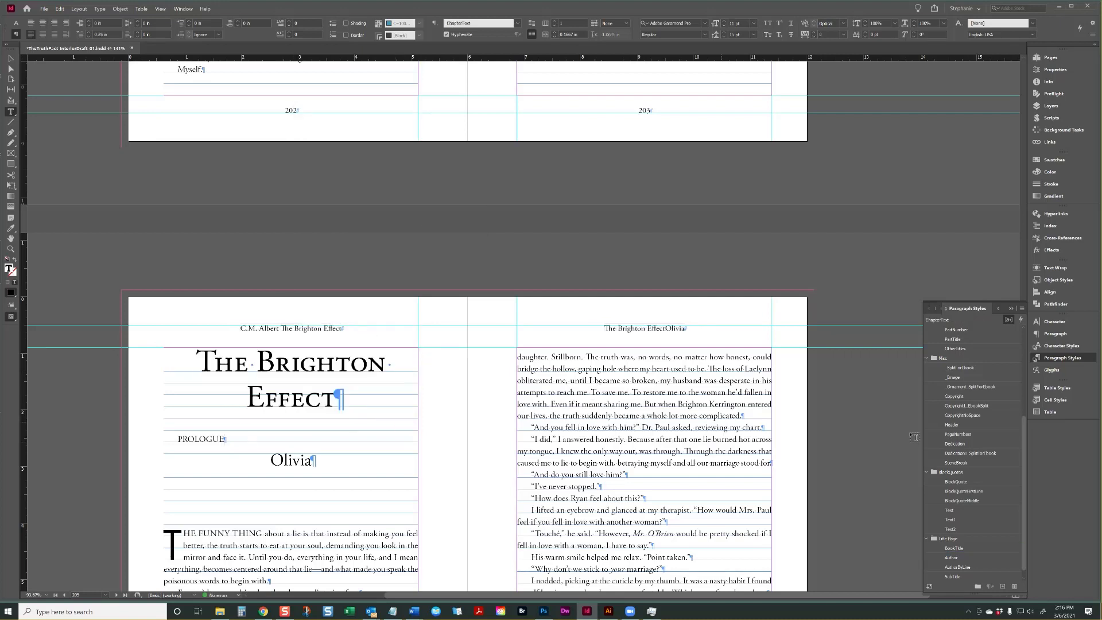
pyautogui.scroll(4, 962, 427)
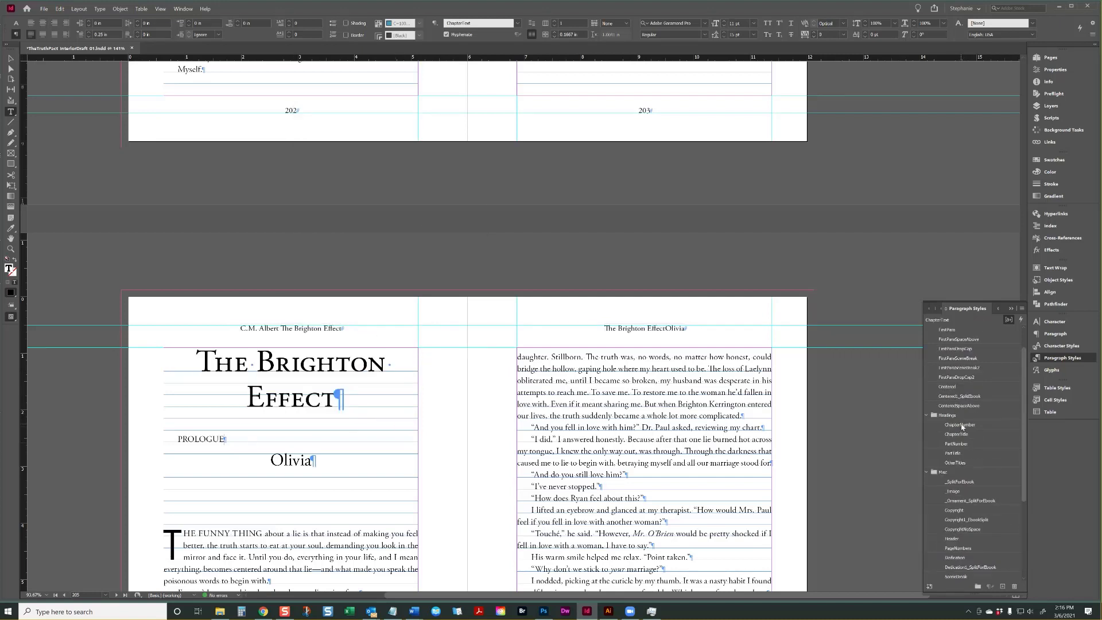
pyautogui.rightClick(962, 425)
pyautogui.click(982, 458)
pyautogui.click(646, 390)
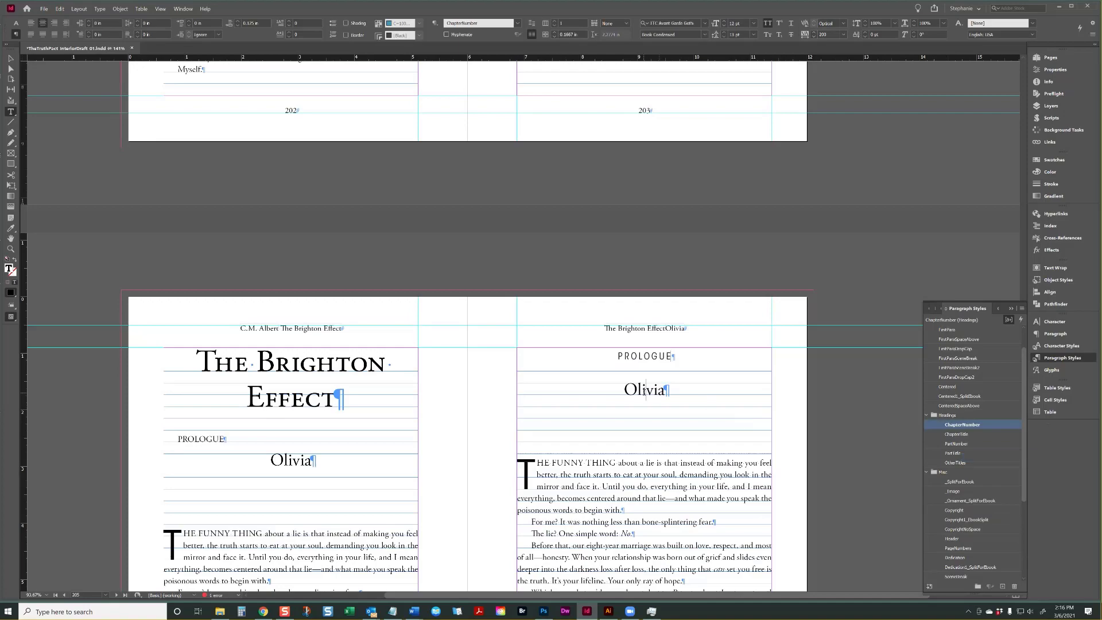
# - Apply the CenteredSpaceAbove paragraph style to the line "Click here to order The Brighton Effect today." on page 207
pyautogui.click(607, 478)
pyautogui.scroll(-10, 620, 479)
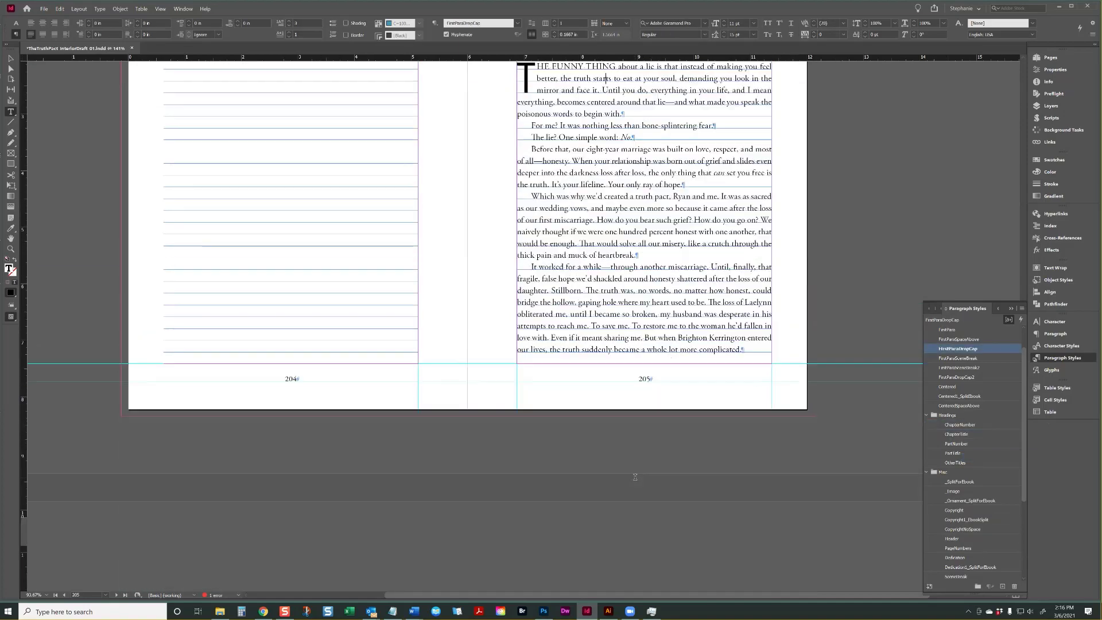
pyautogui.scroll(-5, 638, 481)
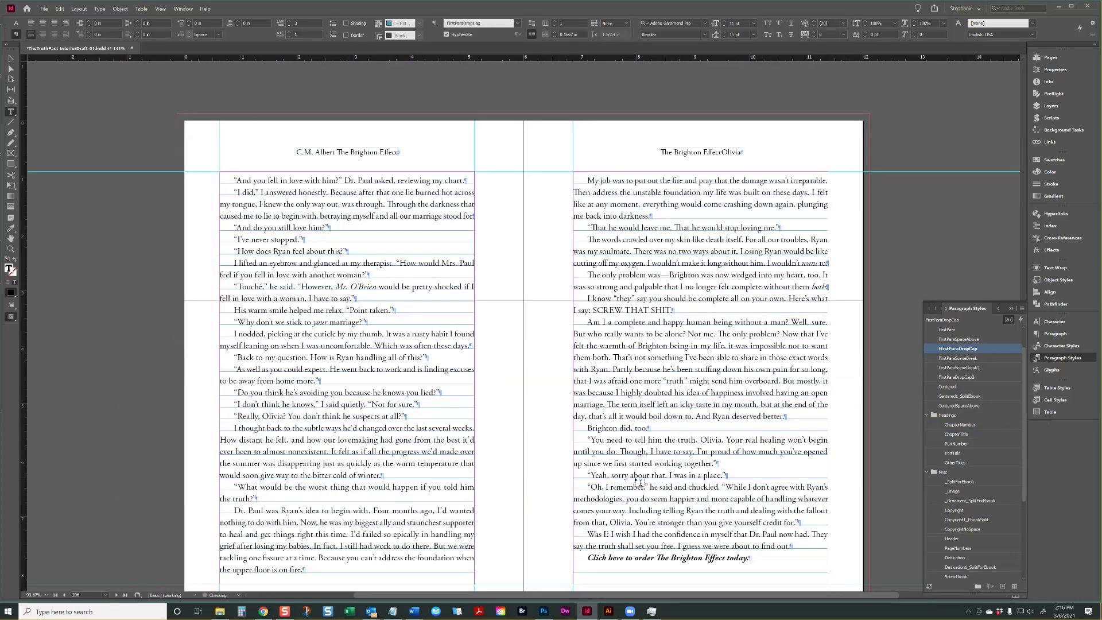
pyautogui.scroll(-1, 639, 481)
pyautogui.click(672, 508)
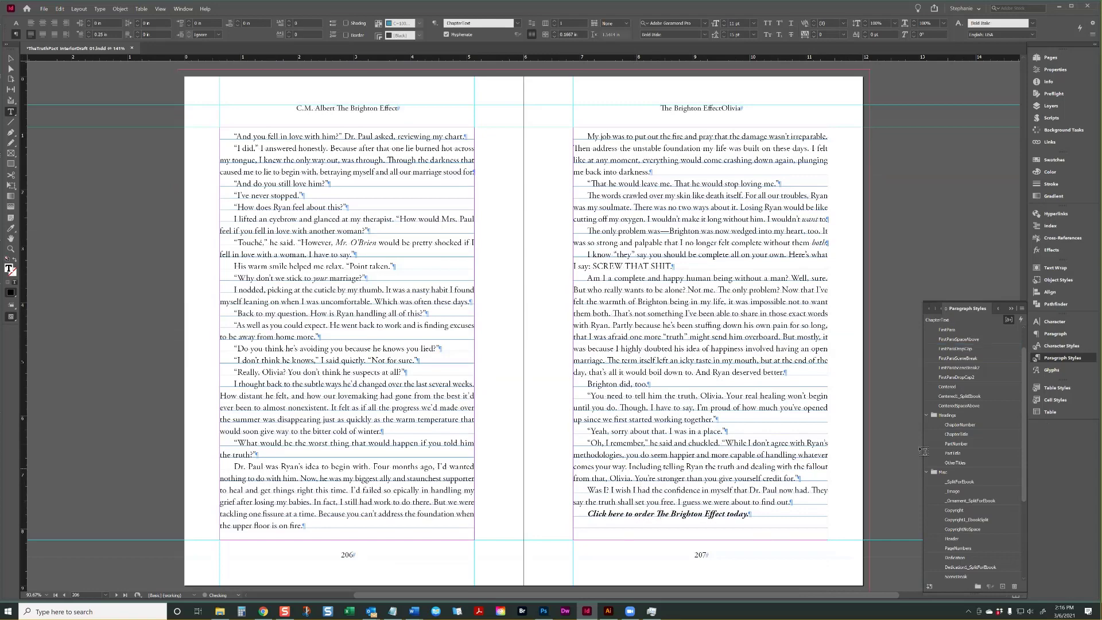
pyautogui.click(970, 425)
# - Apply the FirstParaSpaceAbove paragraph style to the newsletter paragraph starting "And don't forget to join my" on page 208
pyautogui.scroll(-6, 728, 499)
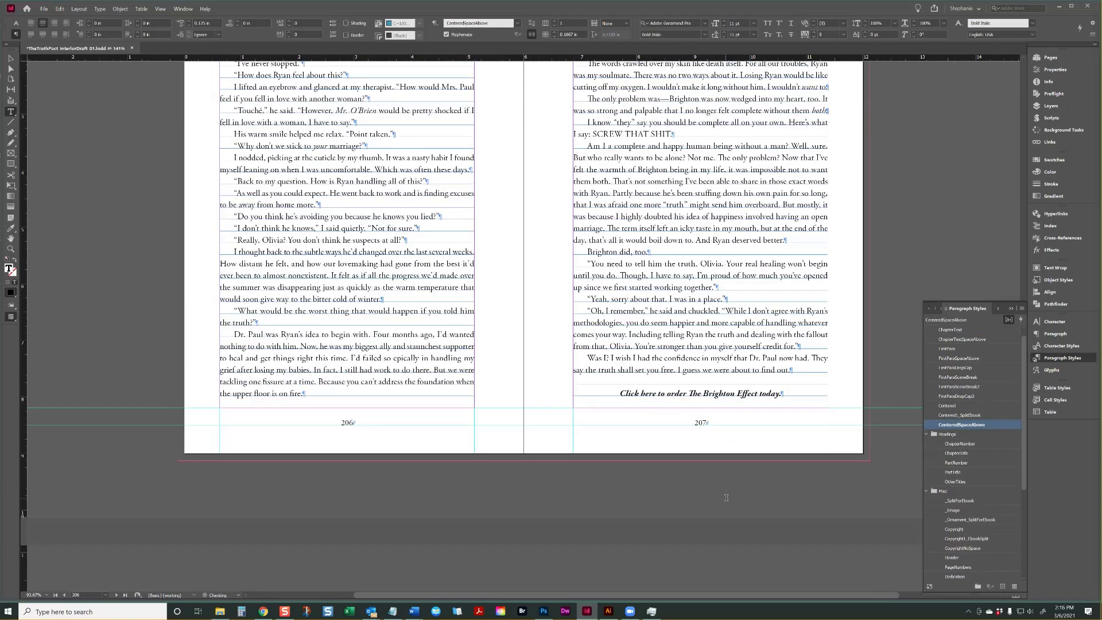
pyautogui.scroll(-2, 726, 498)
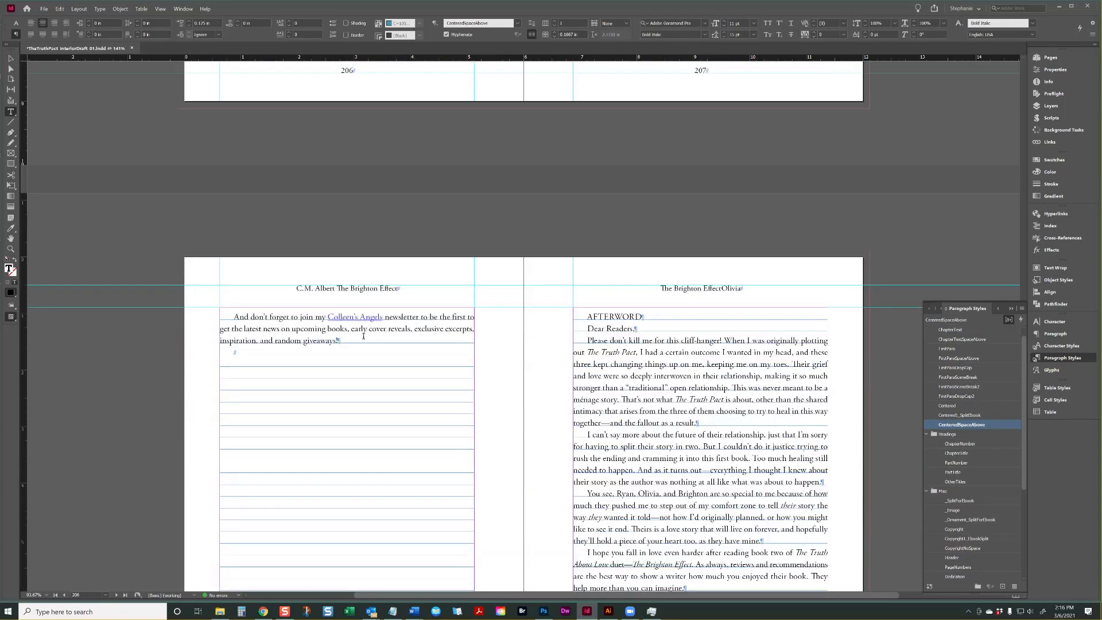
pyautogui.click(299, 328)
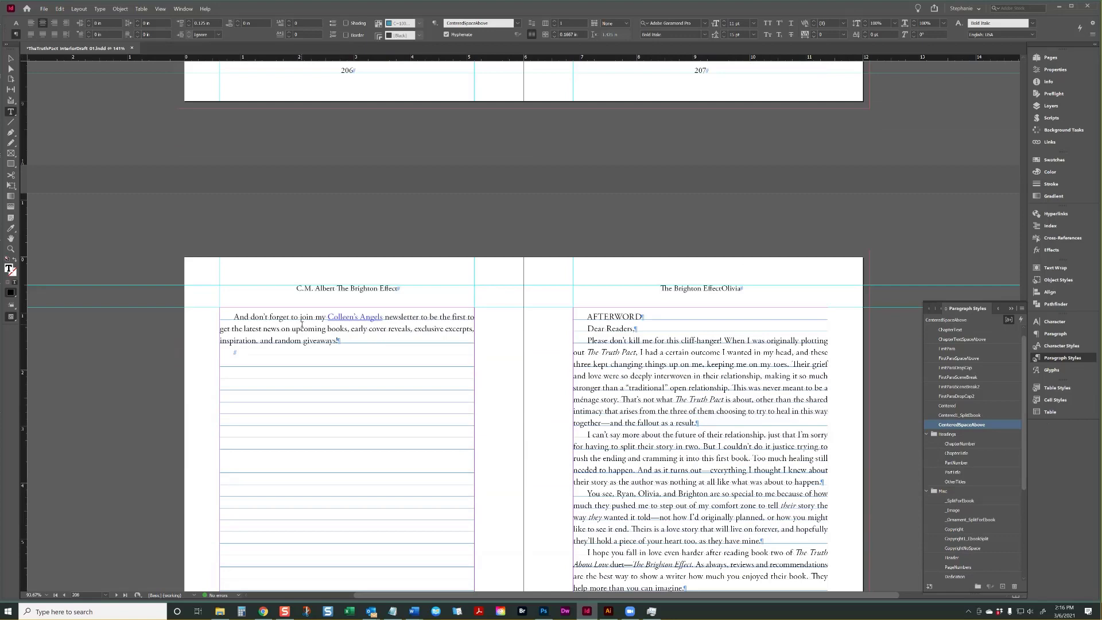
pyautogui.click(973, 361)
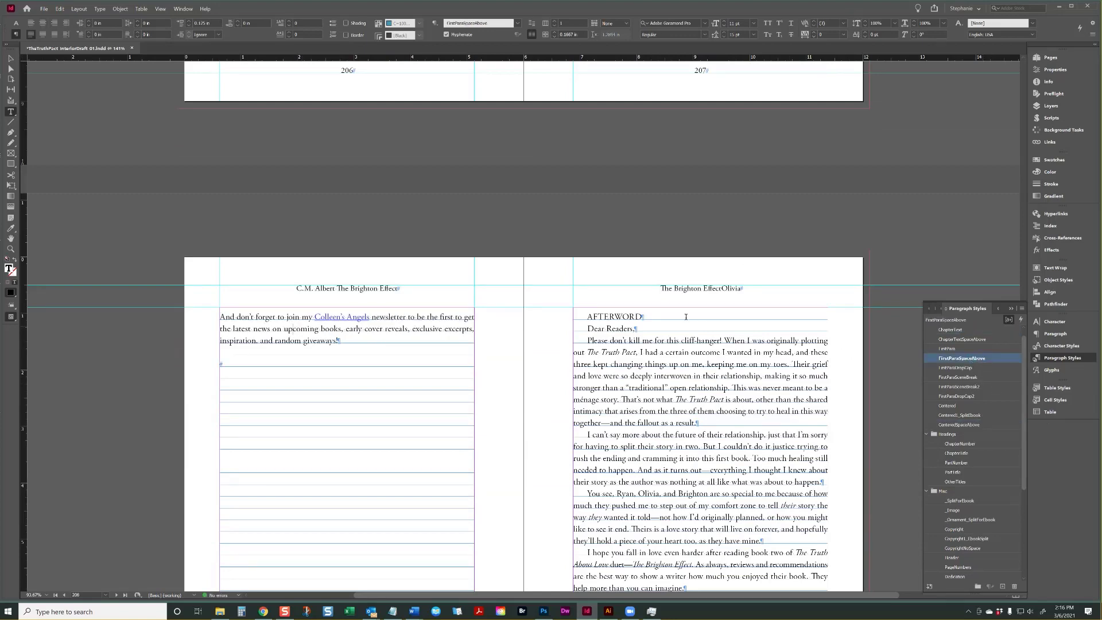
# - Check the "Click here to order The Brighton Effect today." line on page 207 for an attached link
pyautogui.scroll(4, 686, 317)
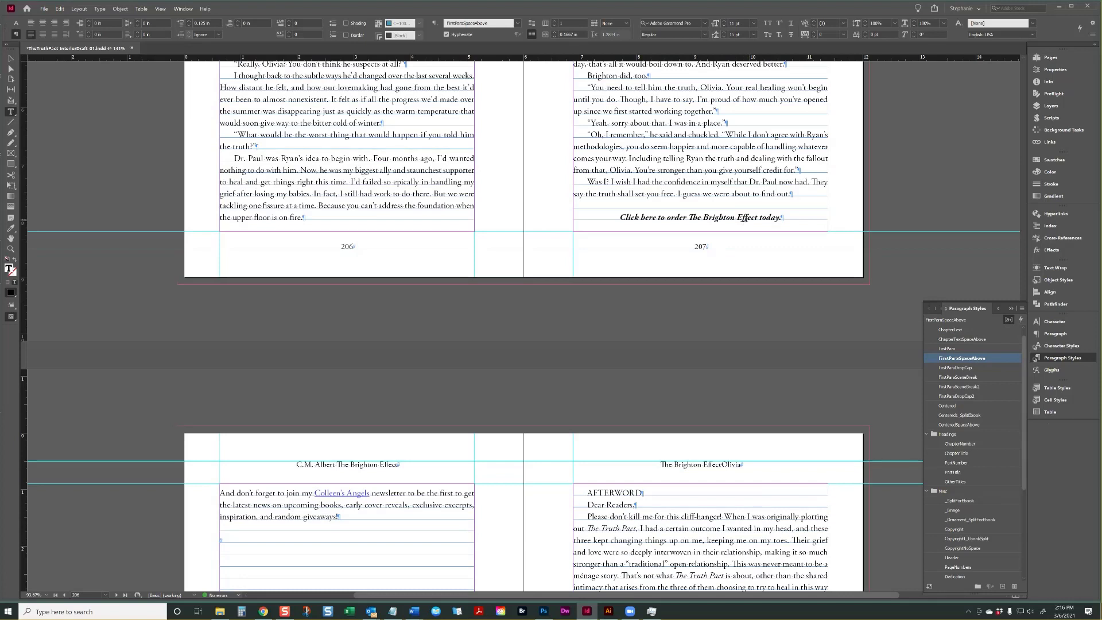
pyautogui.moveTo(784, 218); pyautogui.dragTo(618, 218)
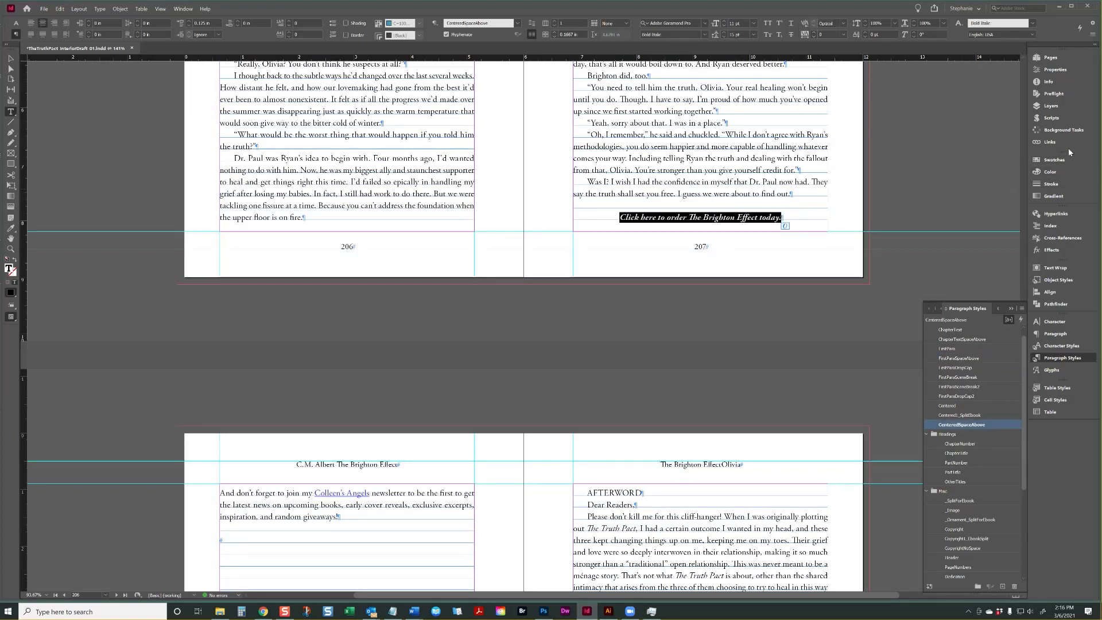
pyautogui.moveTo(784, 217); pyautogui.dragTo(619, 215)
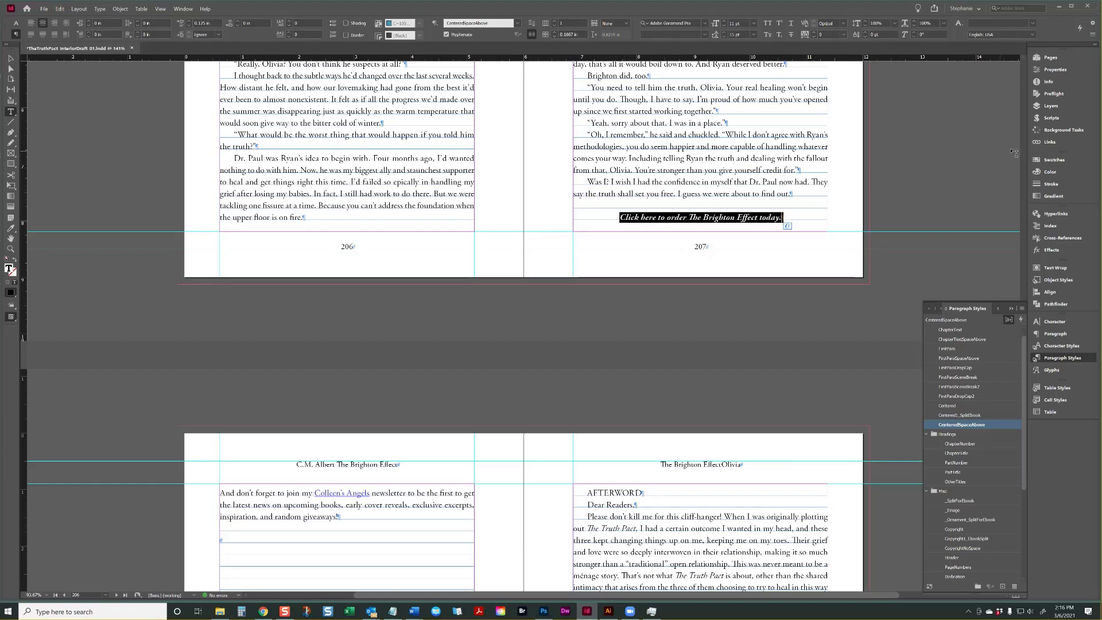
pyautogui.click(1038, 146)
pyautogui.click(1037, 149)
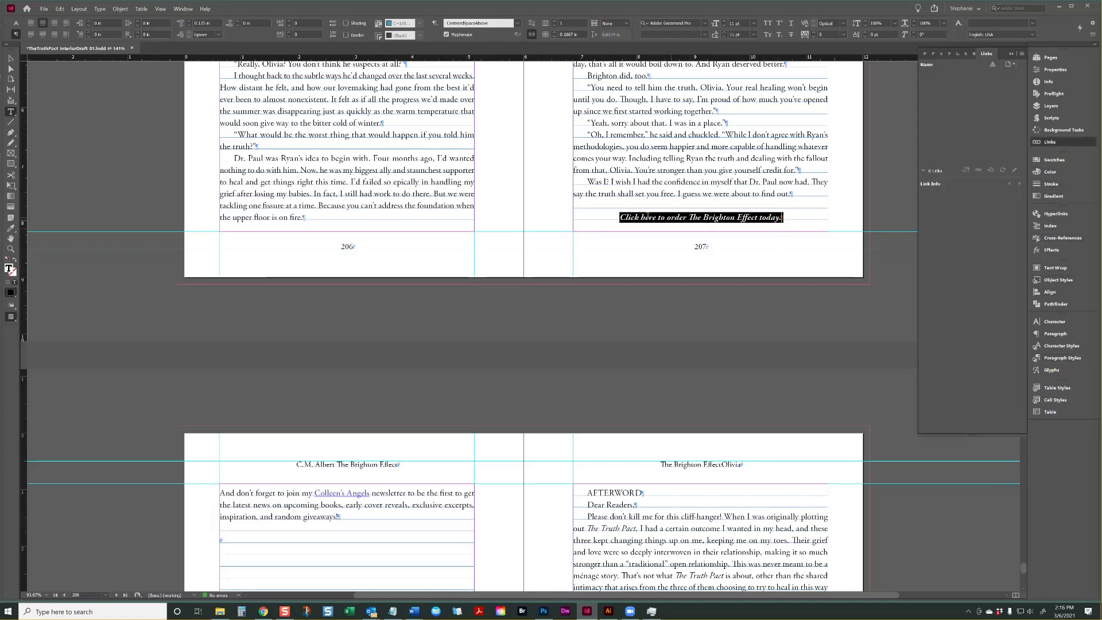
pyautogui.click(797, 218)
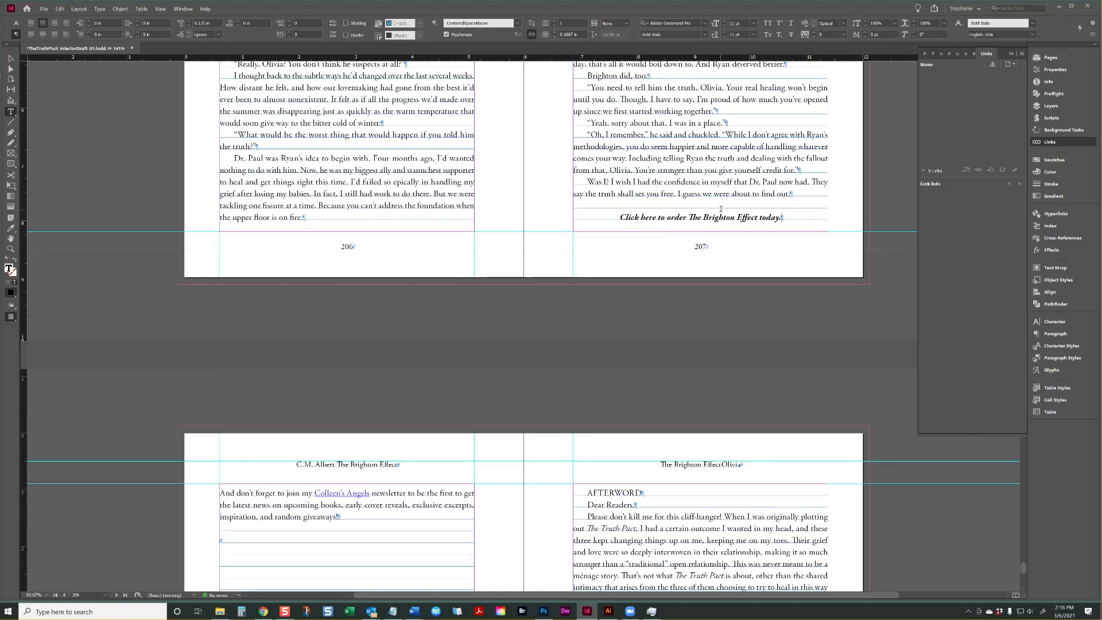
# - Copy the URL of the hyperlink on the newsletter name in the "And don't forget to join my" paragraph
pyautogui.scroll(-3, 276, 479)
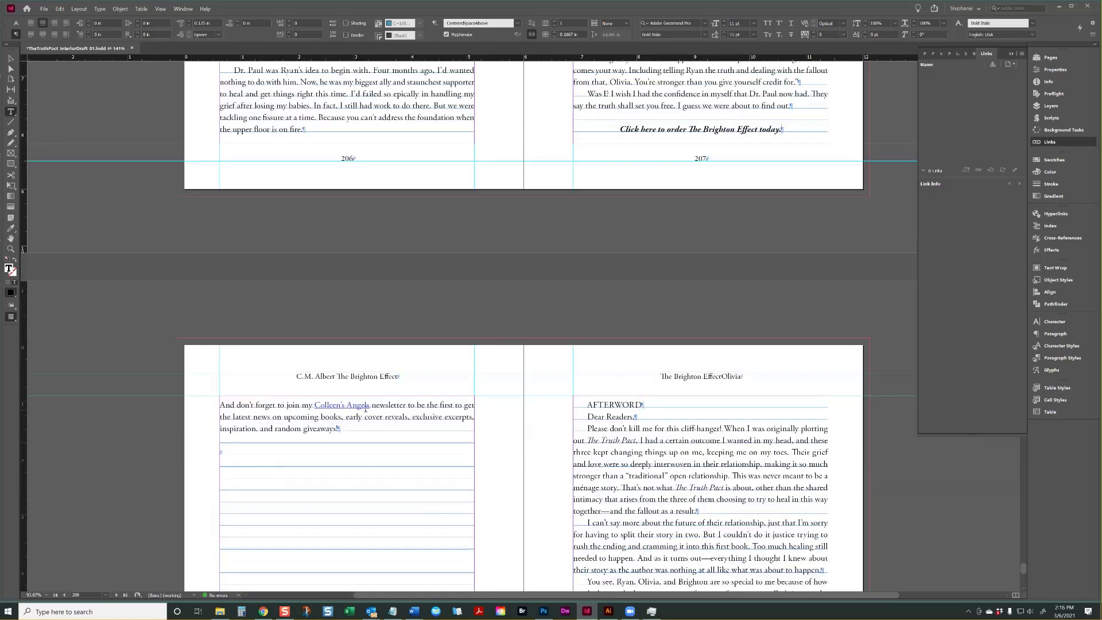
pyautogui.moveTo(372, 406)
pyautogui.mouseDown()
pyautogui.moveTo(315, 405)
pyautogui.moveTo(370, 405)
pyautogui.mouseUp()
pyautogui.click(315, 405)
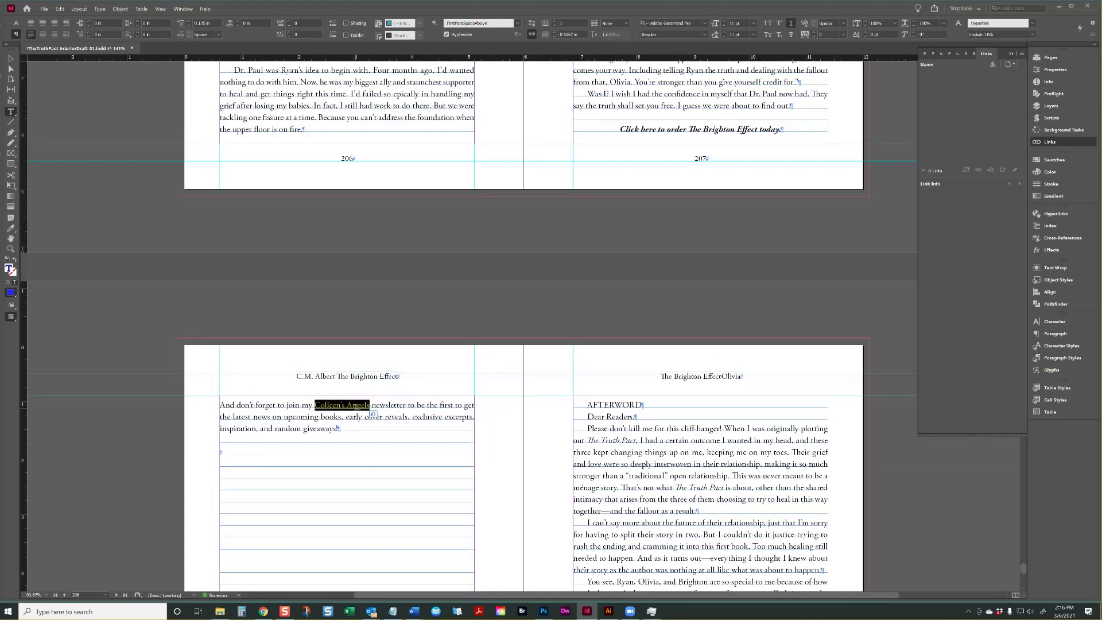
pyautogui.click(1052, 215)
pyautogui.click(990, 223)
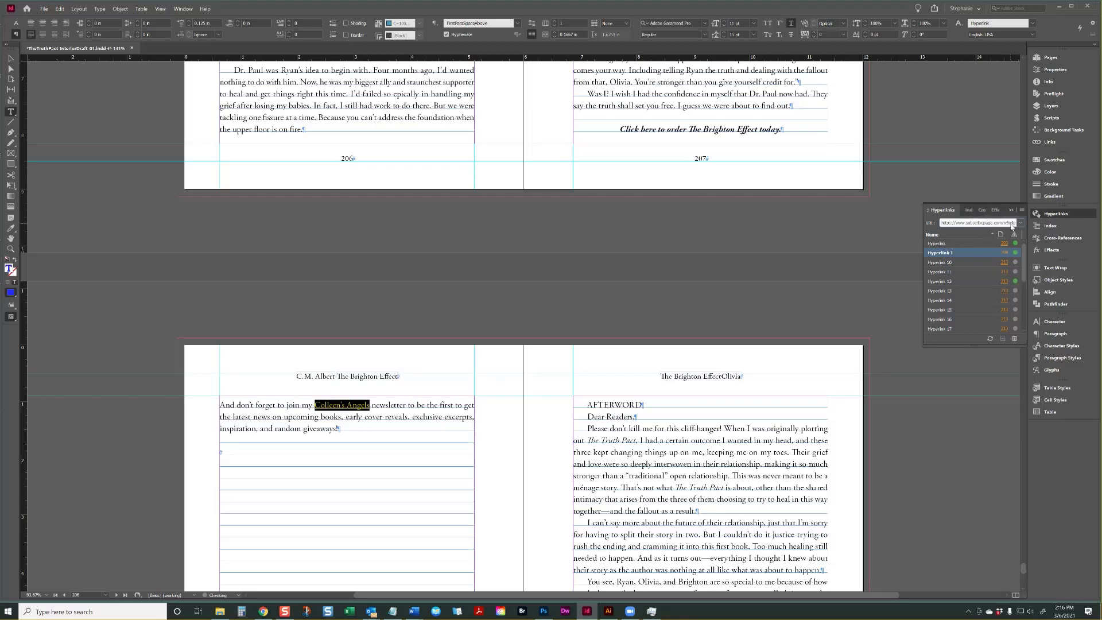
pyautogui.click(1011, 223)
pyautogui.hotkey('ctrl', 'c')
# - Add a paragraph below the newsletter text in the CenteredSpaceAbove paragraph style and paste the copied newsletter URL into it
pyautogui.click(382, 419)
pyautogui.press('Return')
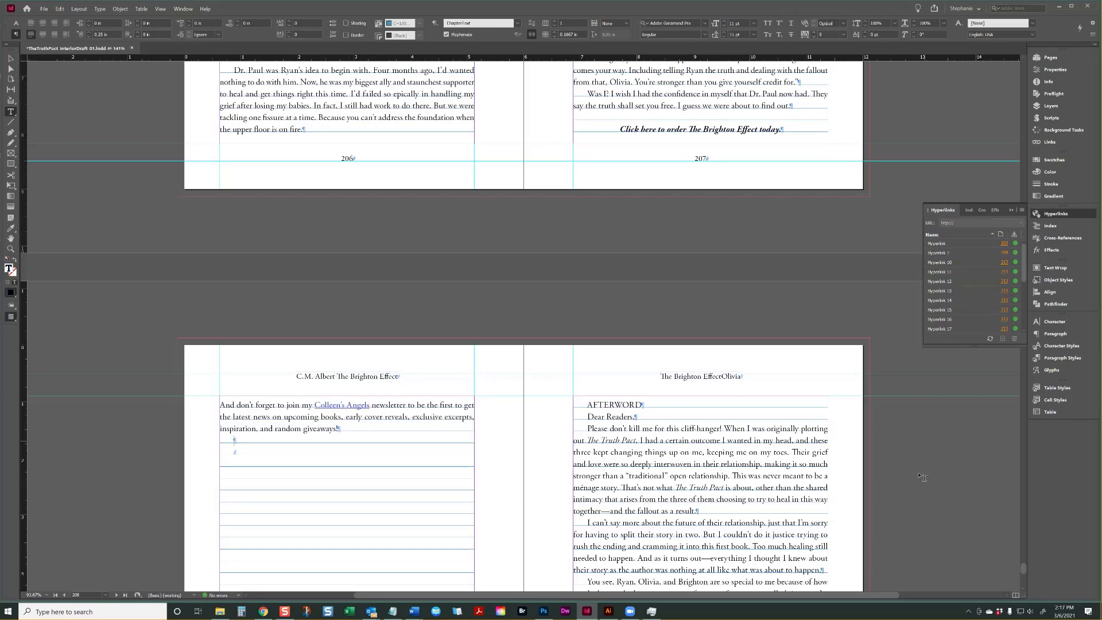
pyautogui.click(1059, 357)
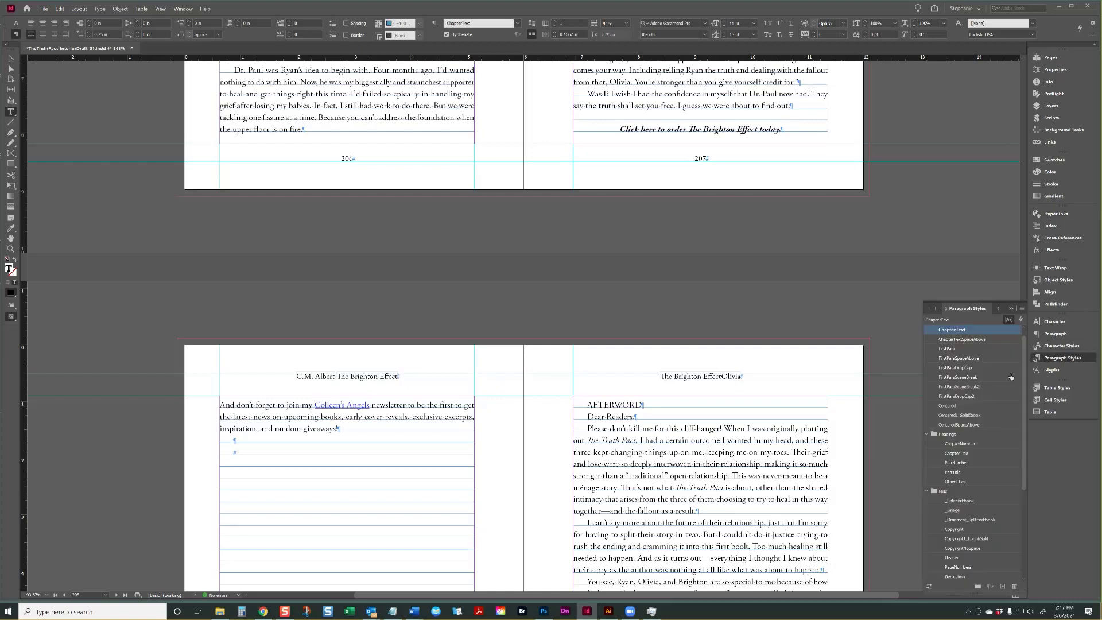
pyautogui.click(964, 425)
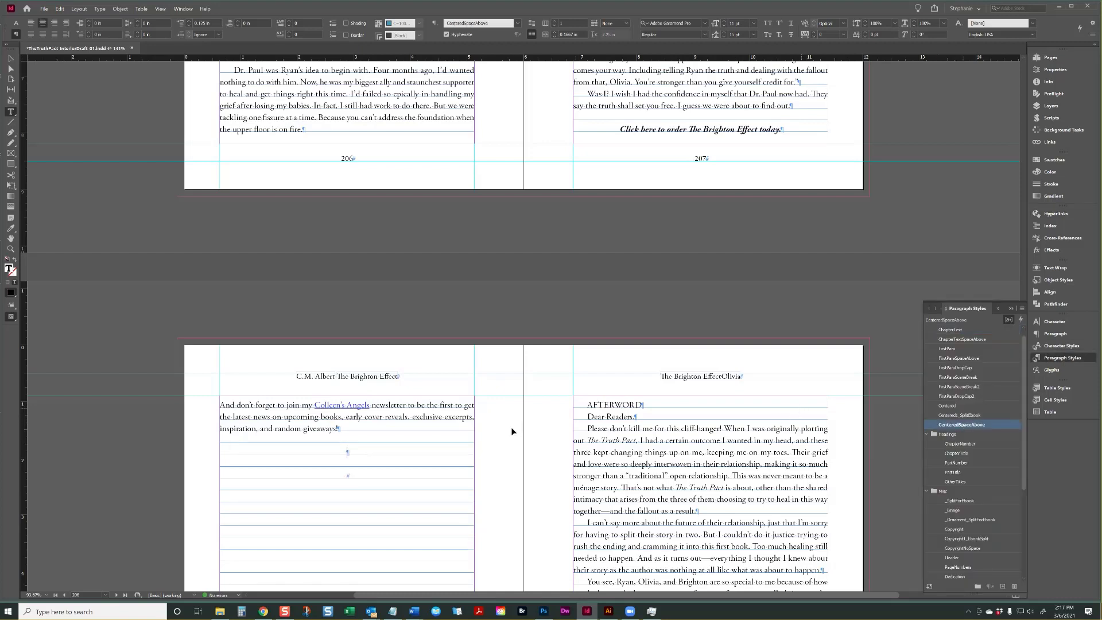
pyautogui.hotkey('ctrl', 'v')
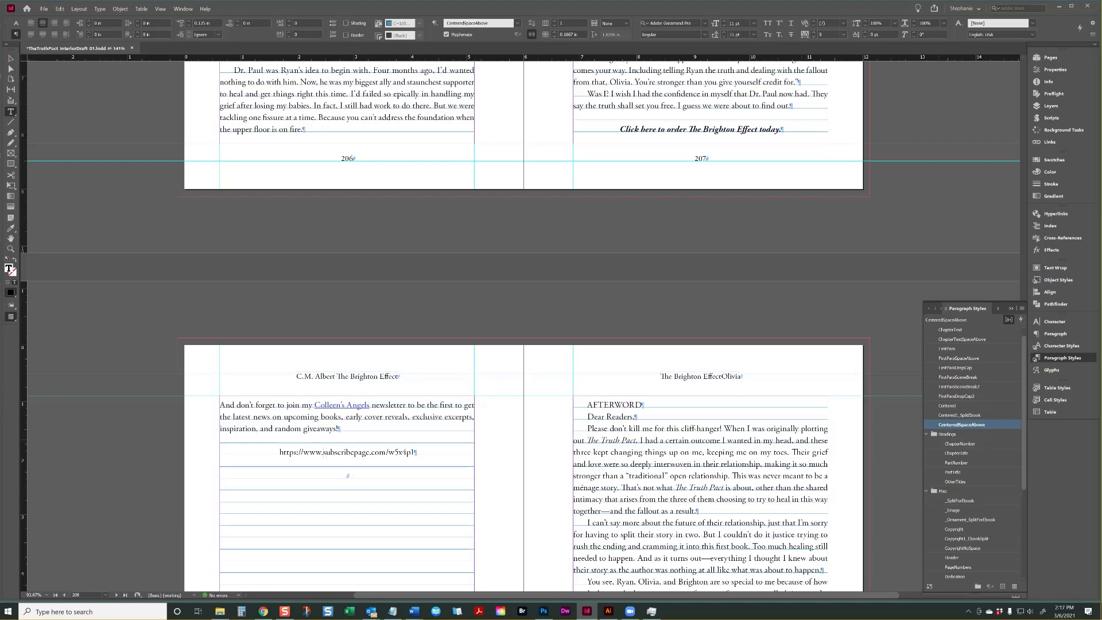
pyautogui.moveTo(323, 453); pyautogui.dragTo(279, 452)
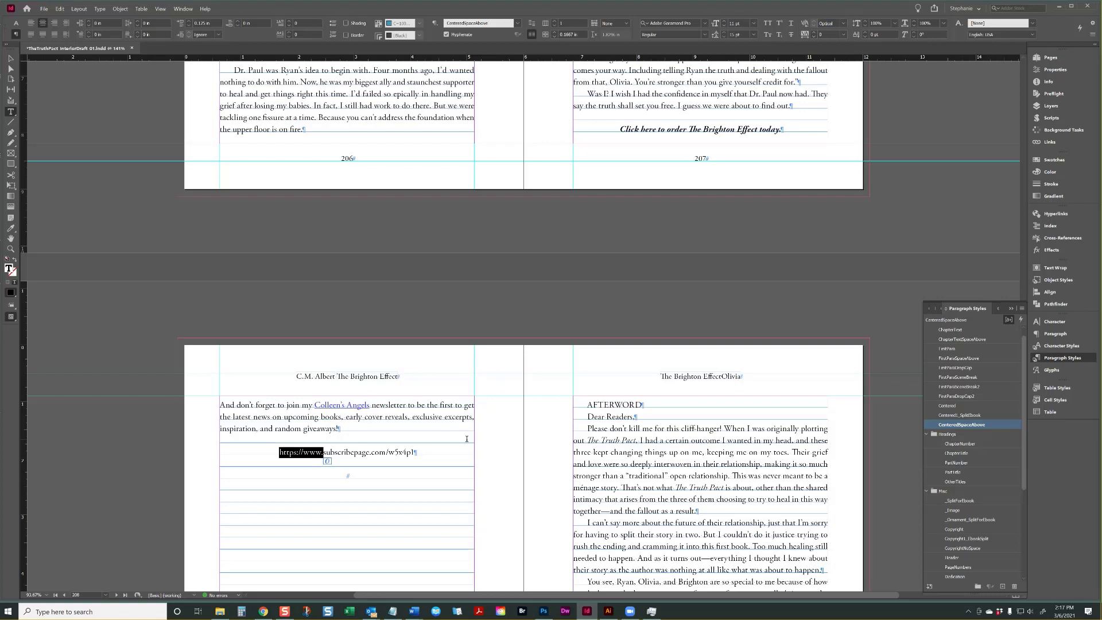
pyautogui.press('BackSpace')
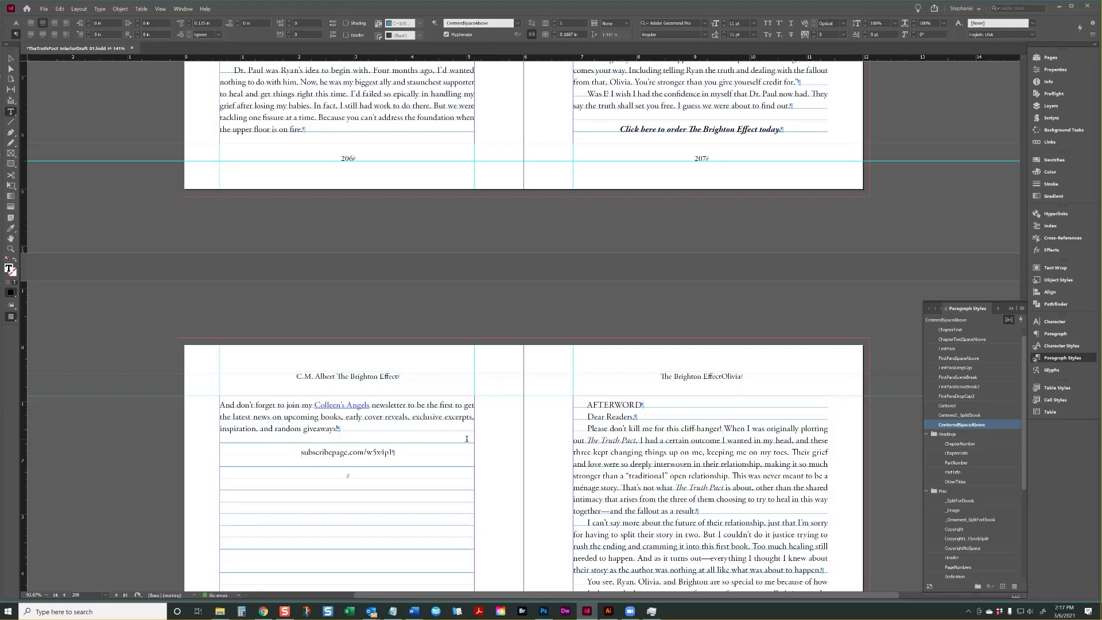
pyautogui.hotkey('shift', 'End')
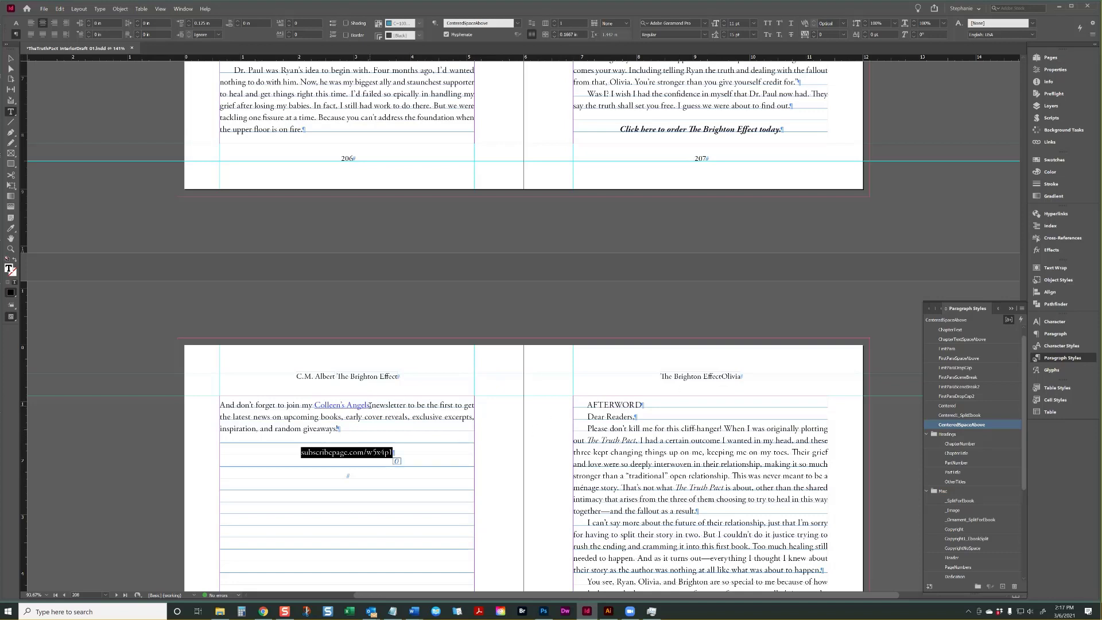
# - Set the character style of the linked newsletter name to [None] to remove its Hyperlink formatting
pyautogui.moveTo(370, 405); pyautogui.dragTo(315, 406)
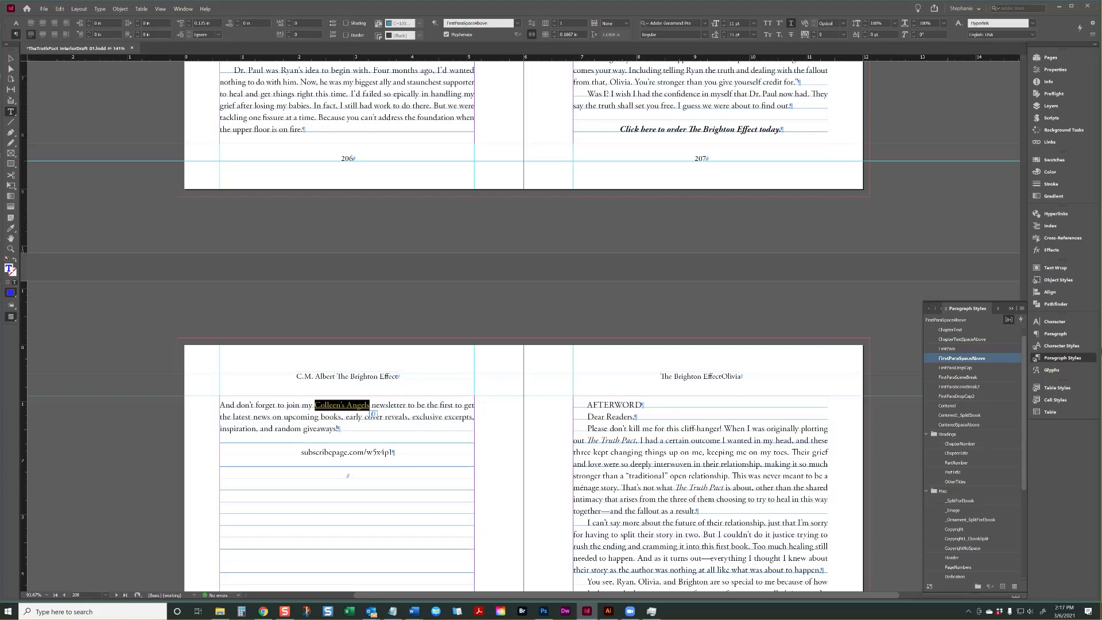
pyautogui.click(1062, 346)
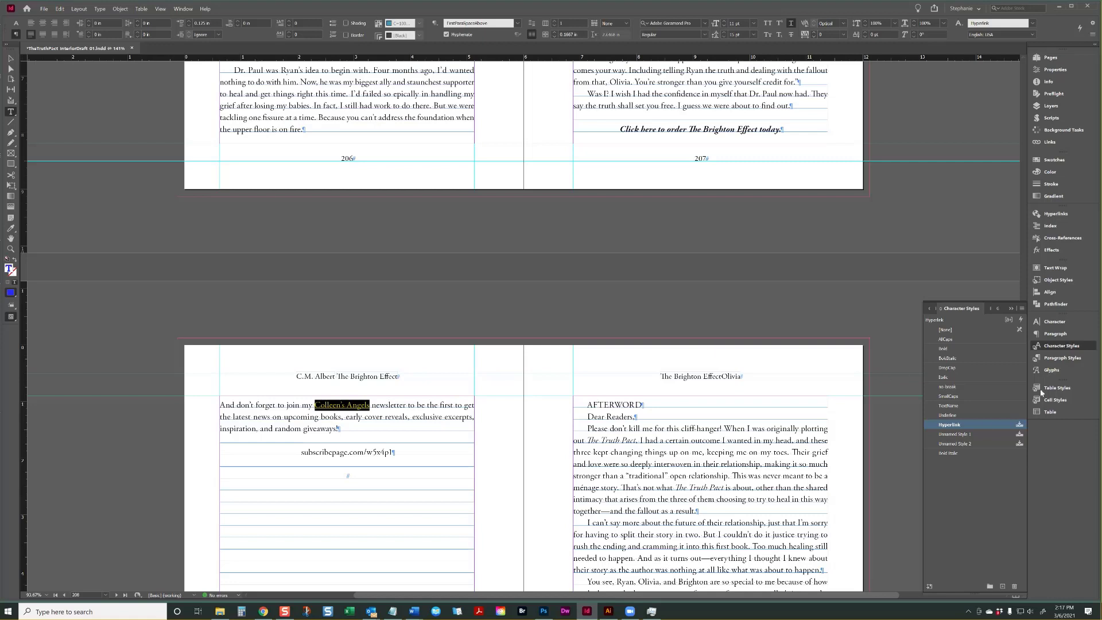
pyautogui.click(953, 329)
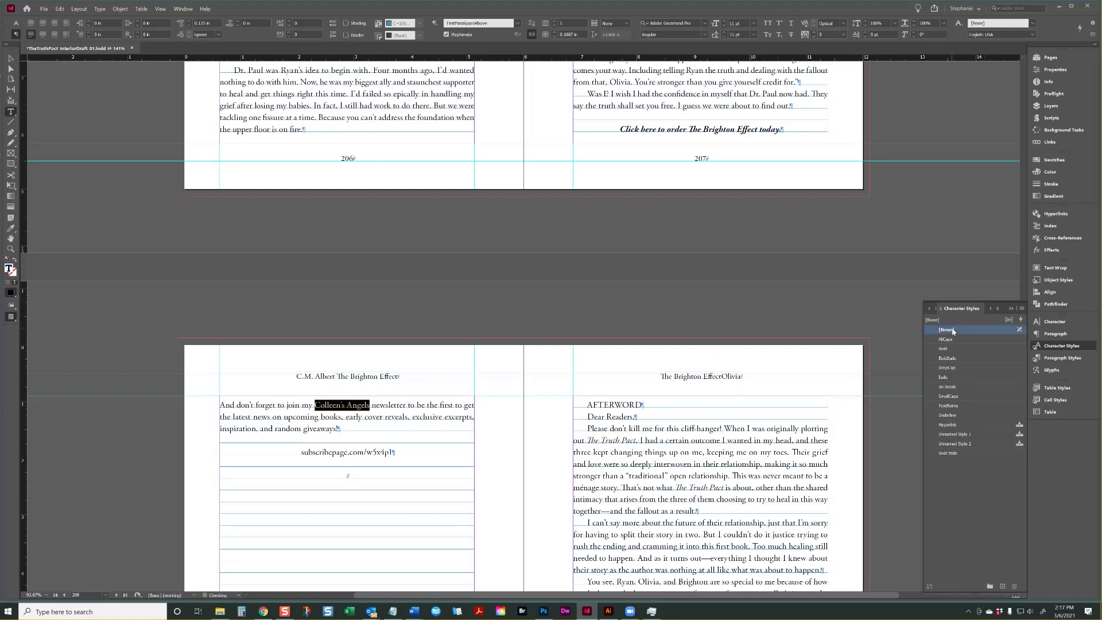
pyautogui.click(415, 411)
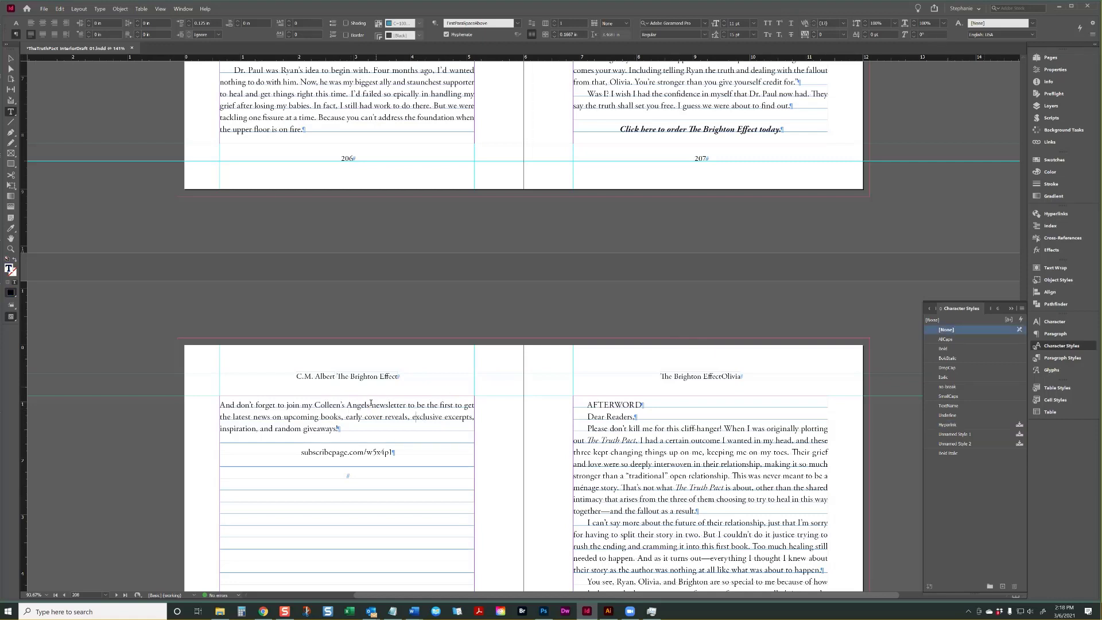
pyautogui.moveTo(370, 405); pyautogui.dragTo(313, 405)
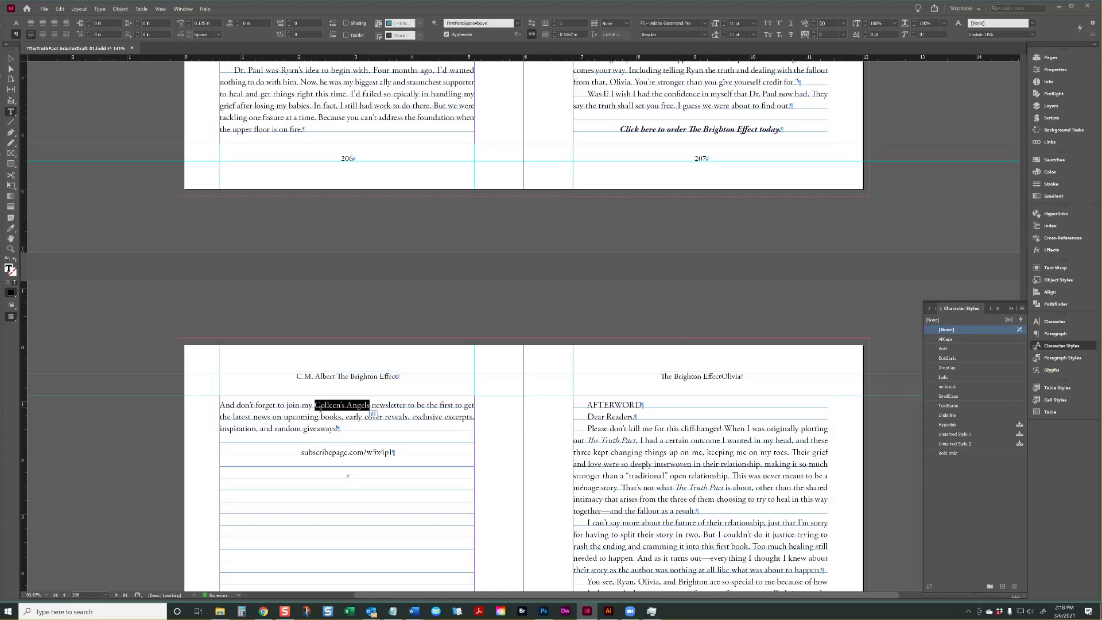
pyautogui.scroll(2, 357, 431)
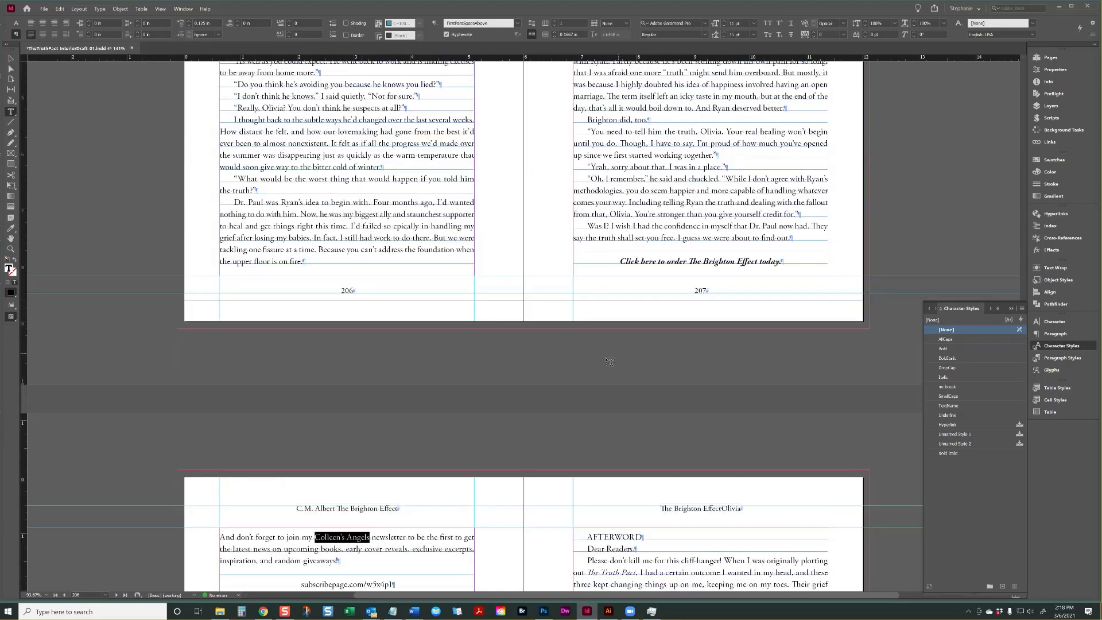
pyautogui.click(293, 447)
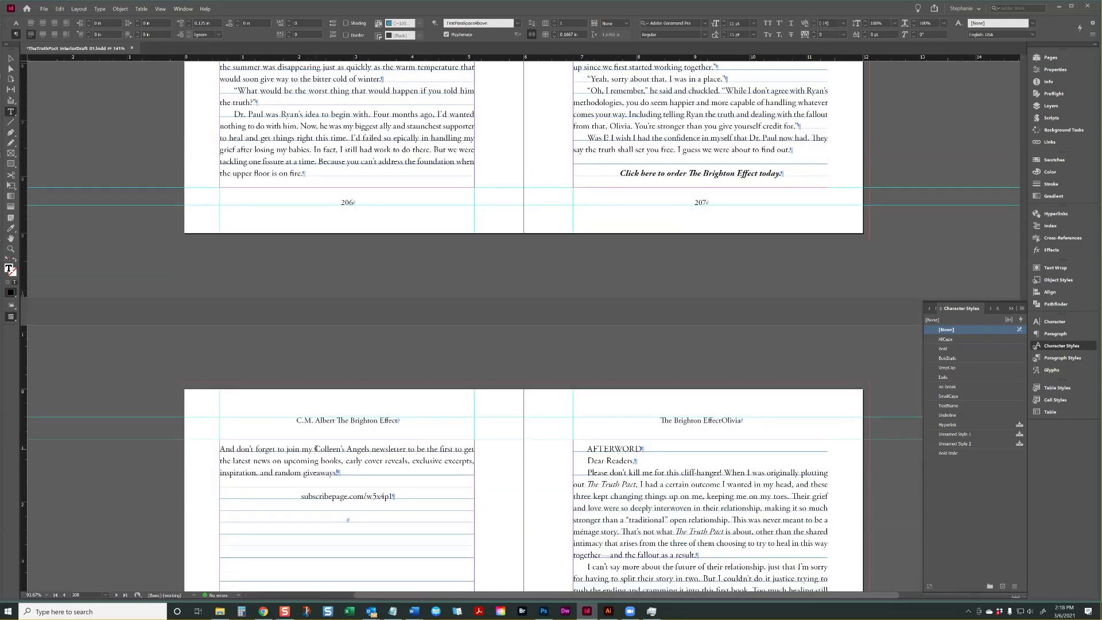
pyautogui.moveTo(314, 448); pyautogui.dragTo(372, 451)
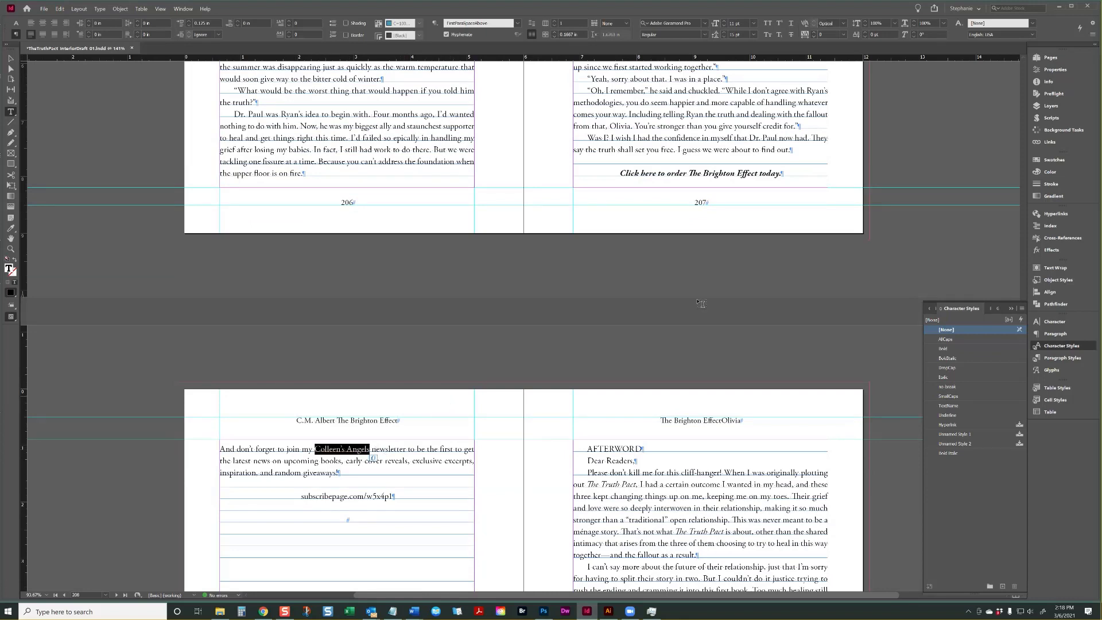
pyautogui.tripleClick(723, 172)
pyautogui.tripleClick(725, 172)
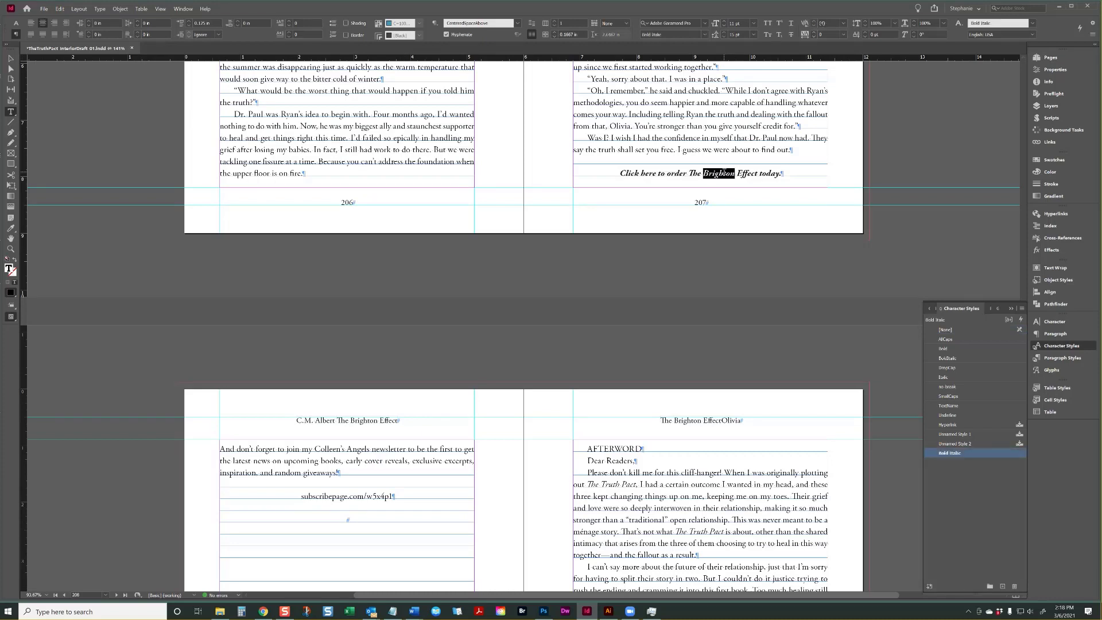
# - Add a paragraph after the "Click here to order The Brighton Effect today." line reading "Need URL for print book", with the character style [None]
pyautogui.click(792, 171)
pyautogui.press('Return')
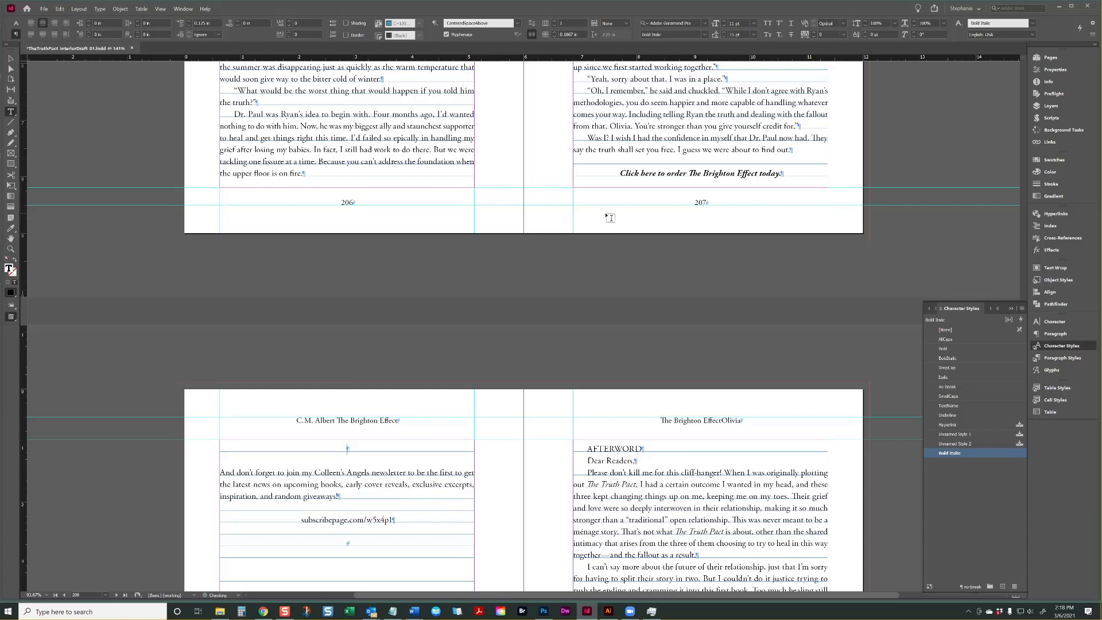
pyautogui.click(1062, 357)
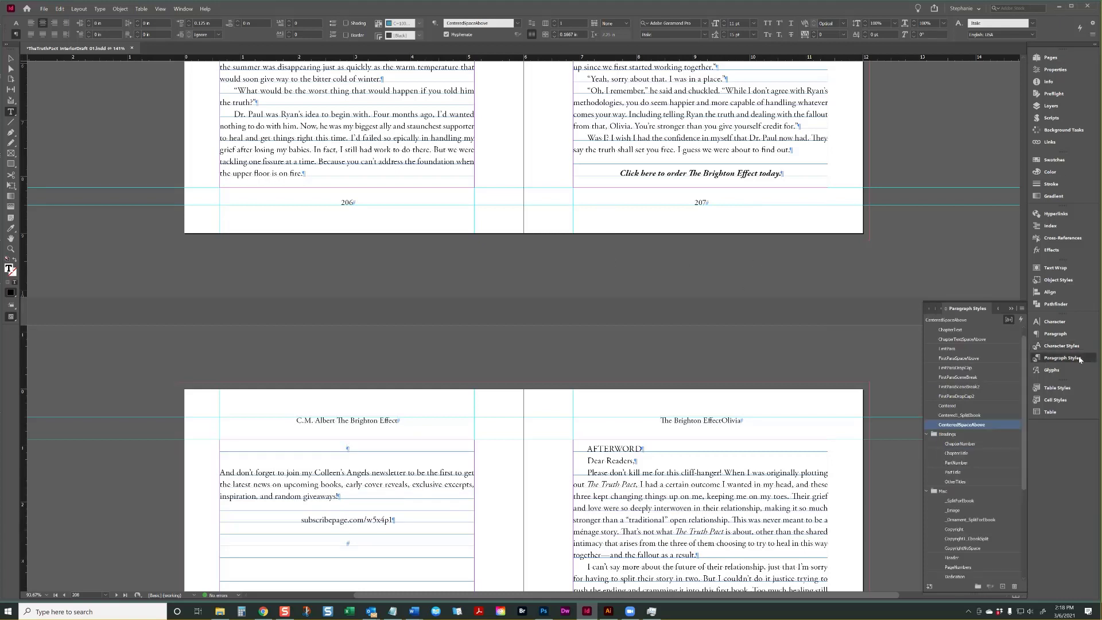
pyautogui.click(1062, 346)
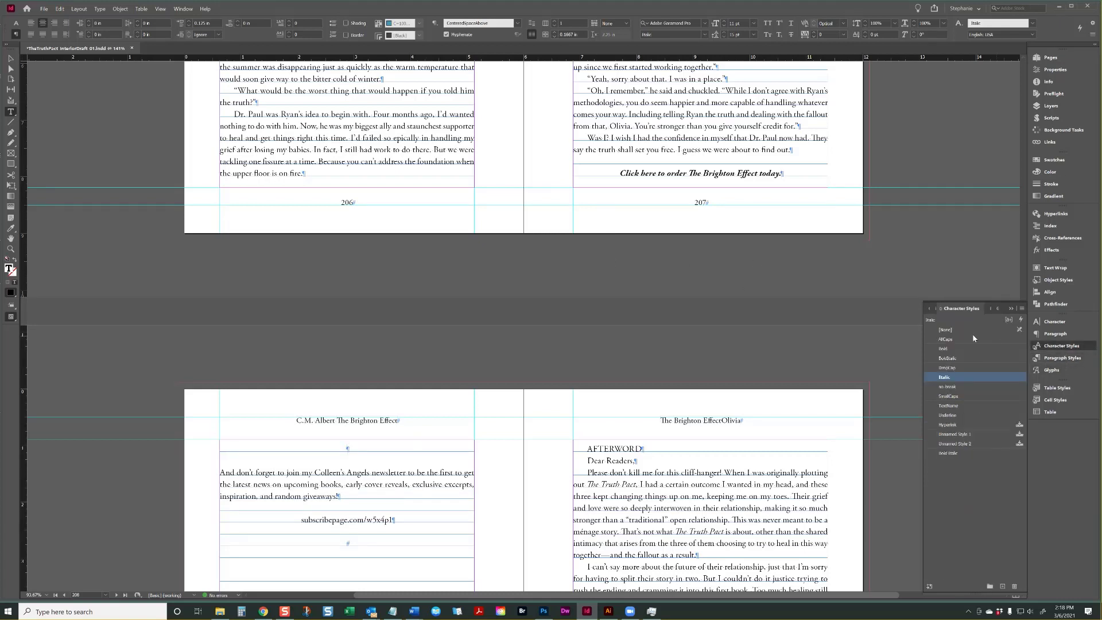
pyautogui.click(960, 330)
pyautogui.write('Need ')
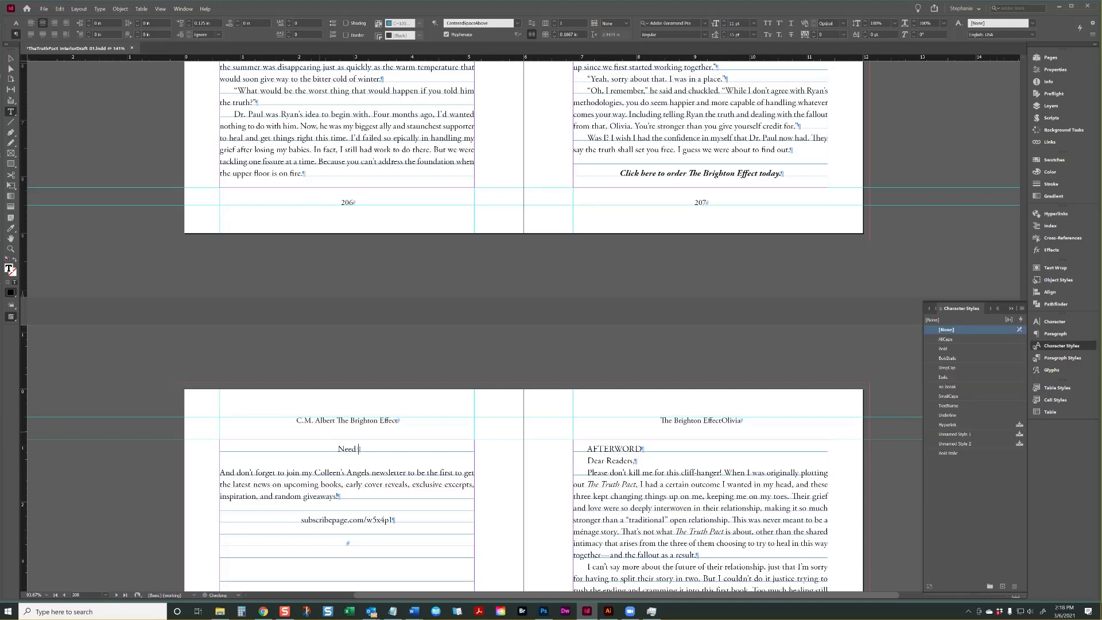
pyautogui.write('URL for pri')
pyautogui.write('nt book')
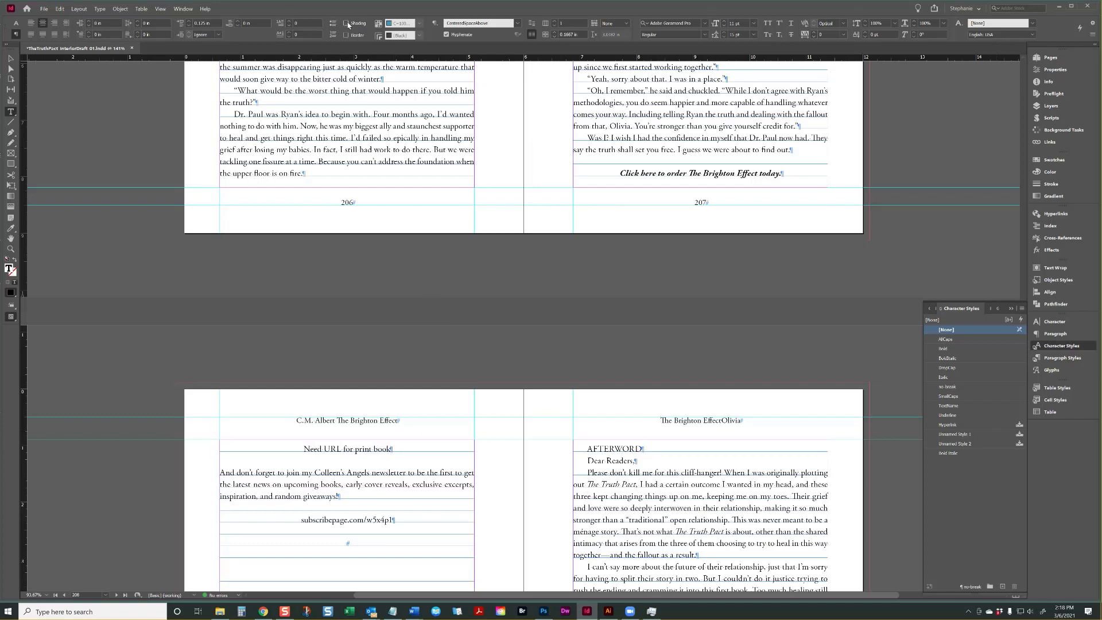
# - Highlight the "Need URL for print book" note with paragraph shading
pyautogui.click(347, 24)
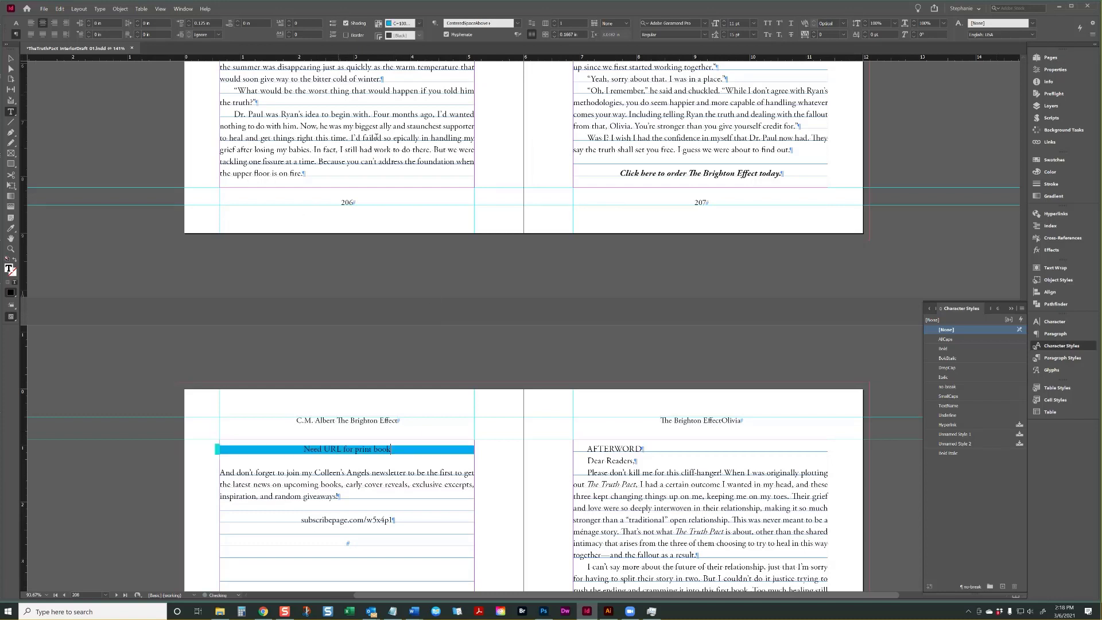
pyautogui.tripleClick(372, 451)
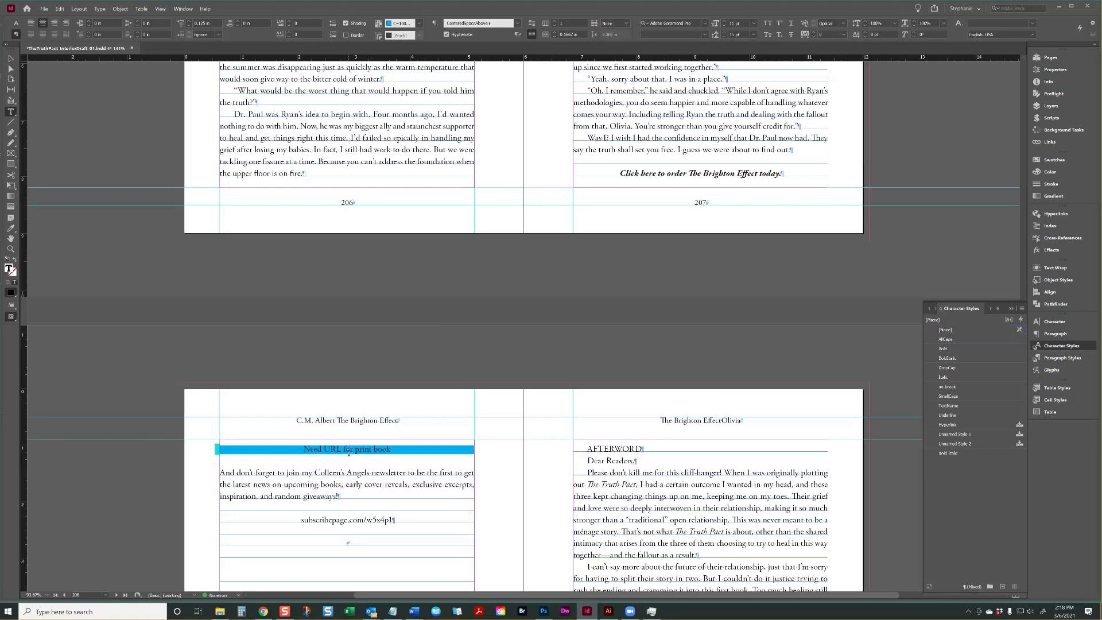
pyautogui.doubleClick(328, 451)
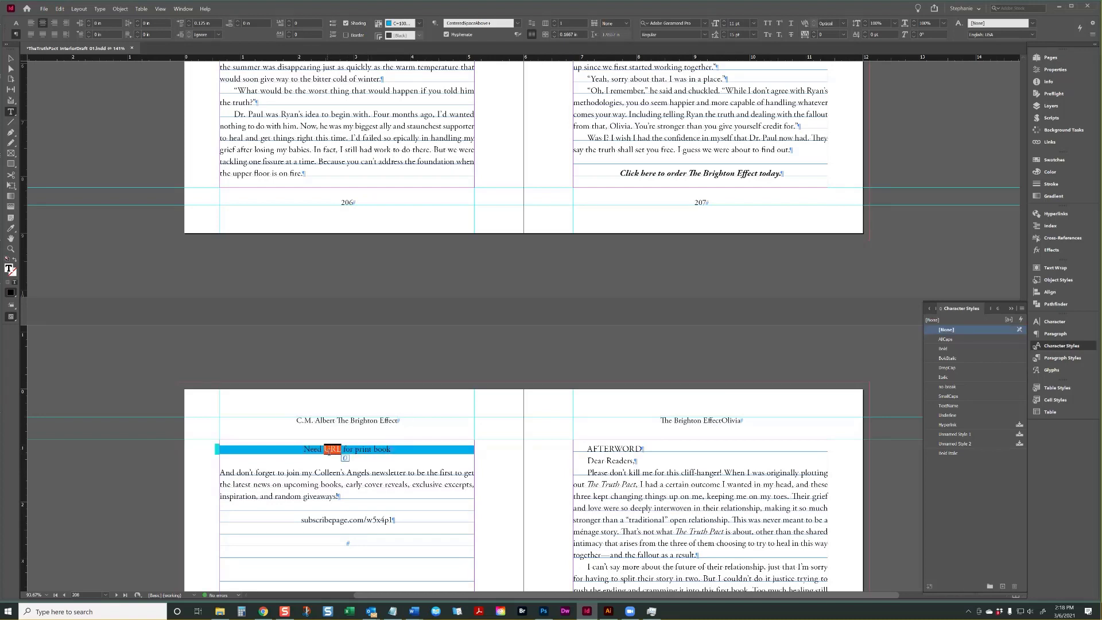
pyautogui.tripleClick(330, 450)
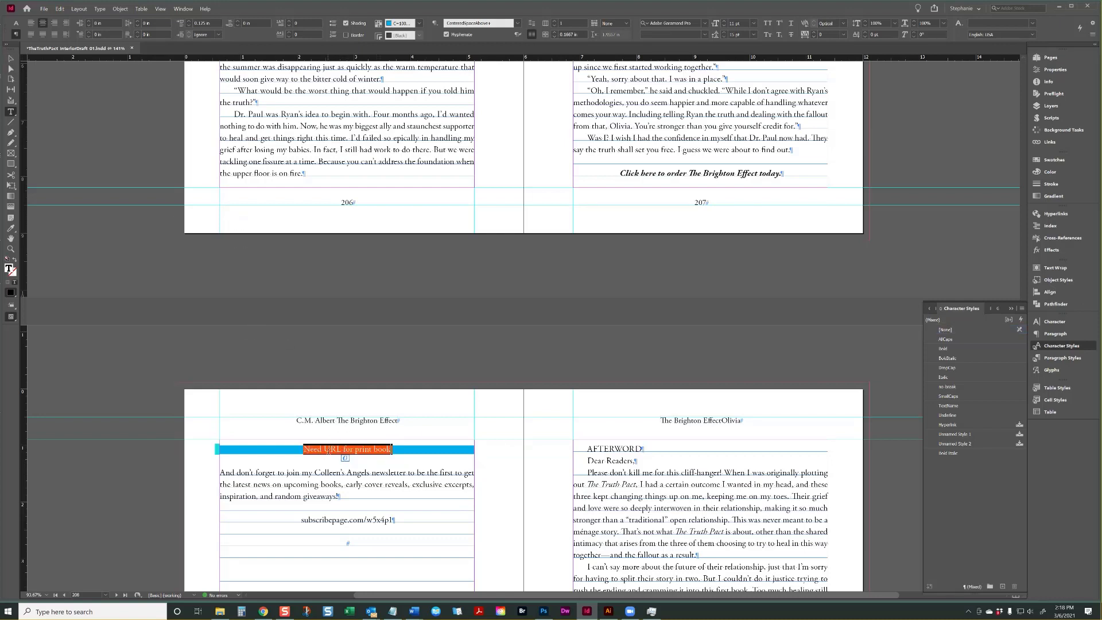
pyautogui.click(328, 450)
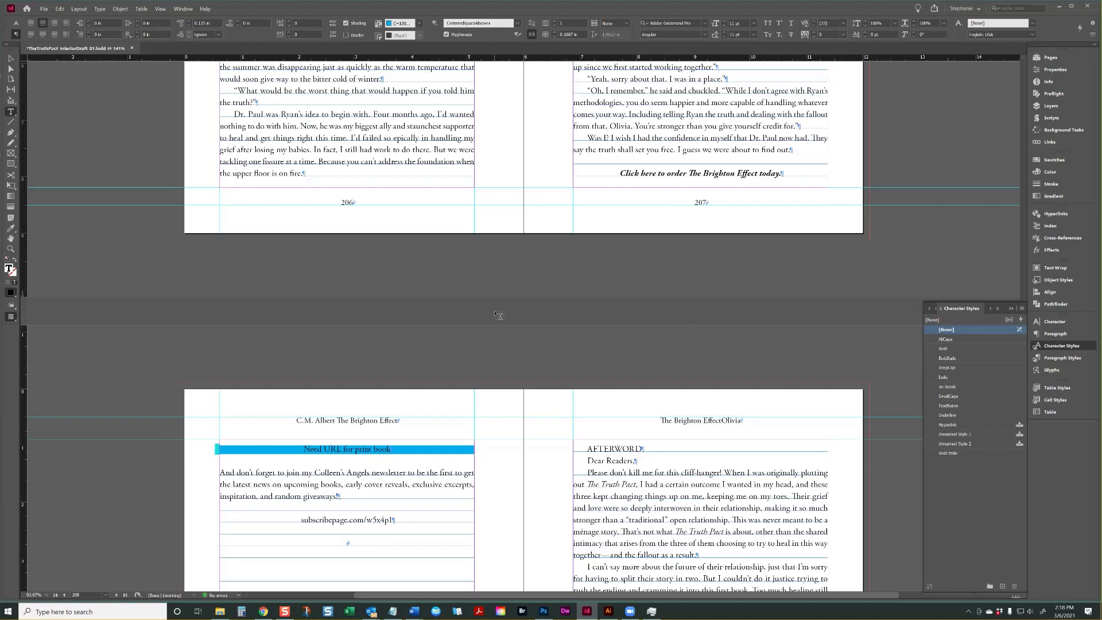
# - Return to the document's first page with the book title
pyautogui.click(419, 526)
pyautogui.click(405, 519)
pyautogui.click(597, 513)
pyautogui.click(54, 595)
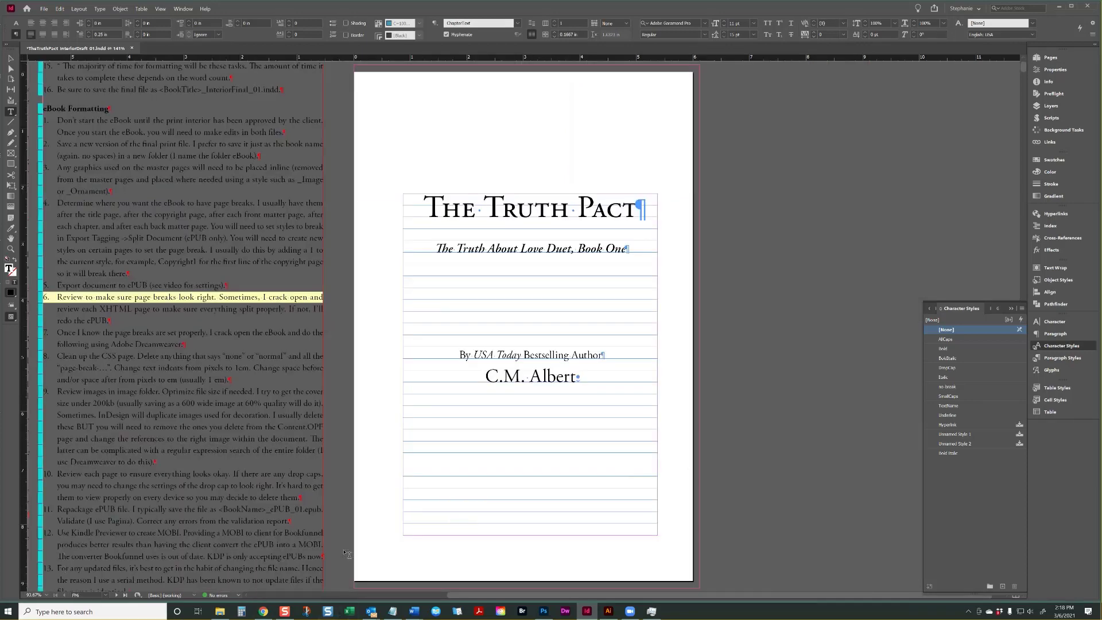